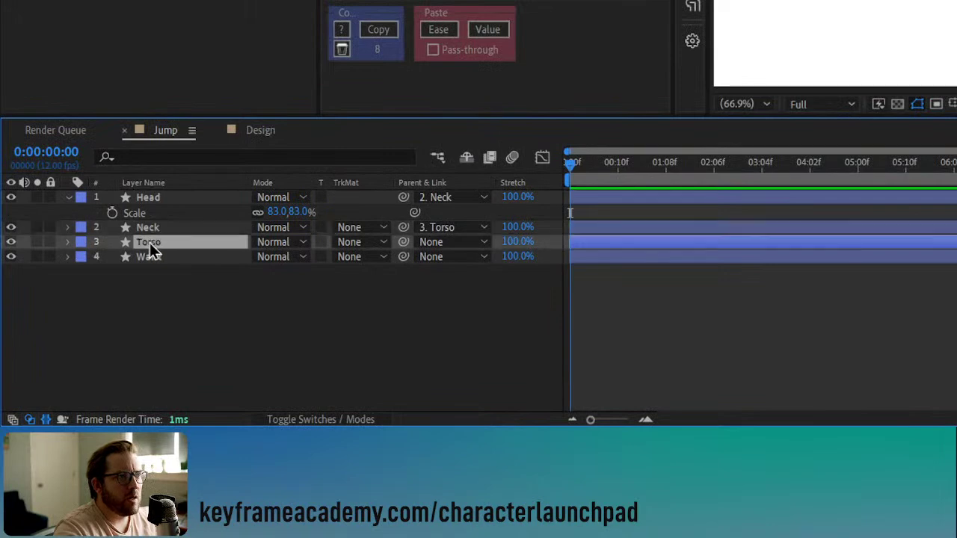
Step: Parent the Waist layer to the Torso layer
{"action": "left_click", "coordinate": [162, 258]}
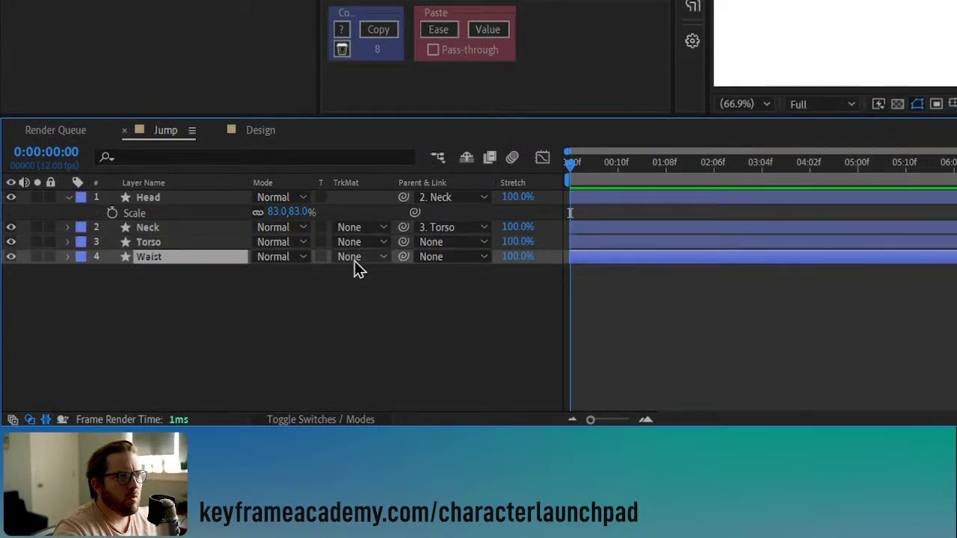
{"action": "left_click_drag", "start_coordinate": [403, 257], "coordinate": [164, 245]}
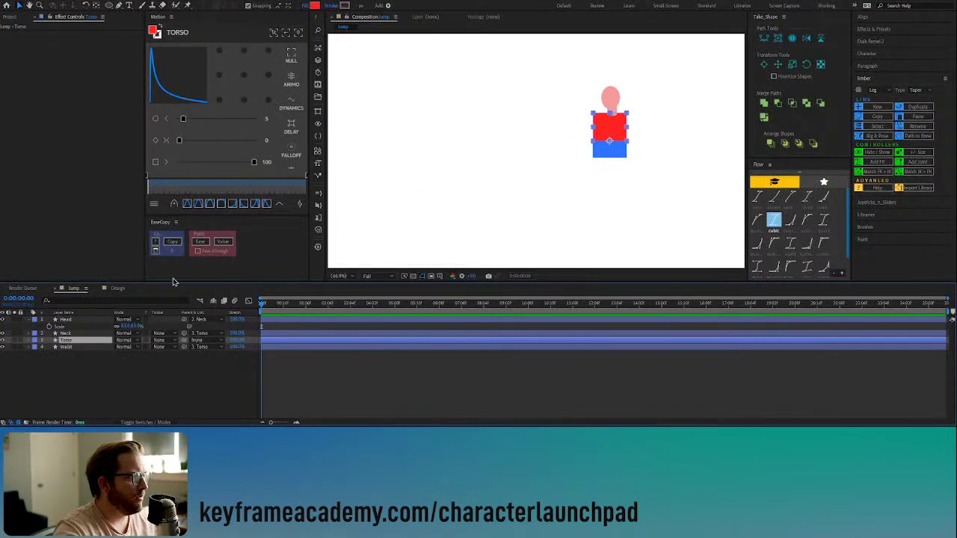
Step: Try moving the torso to test the body's parenting, undo the move, and inspect the neck layer
{"action": "left_click_drag", "start_coordinate": [610, 138], "coordinate": [661, 149]}
{"action": "key", "text": "ctrl+z"}
{"action": "left_click", "coordinate": [645, 180]}
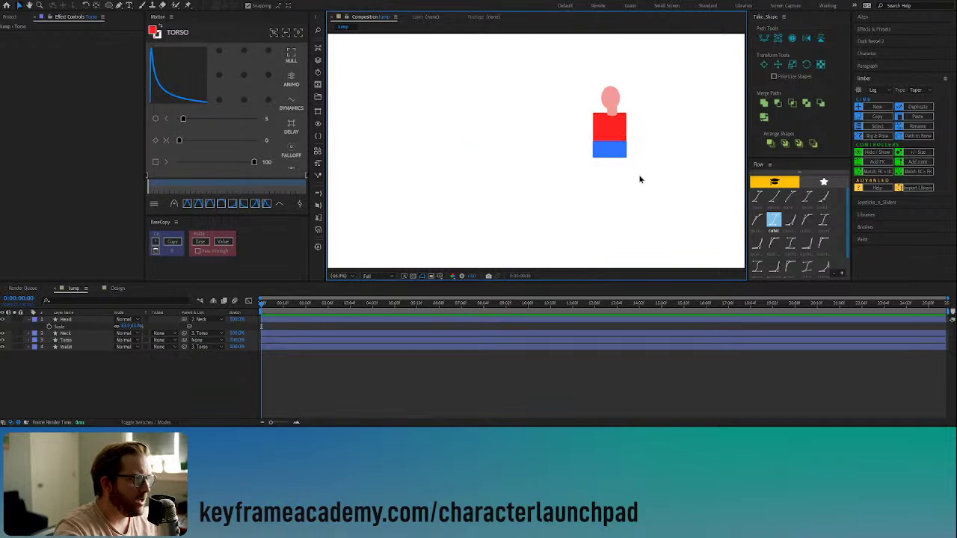
{"action": "left_click", "coordinate": [612, 103]}
{"action": "left_click", "coordinate": [613, 114]}
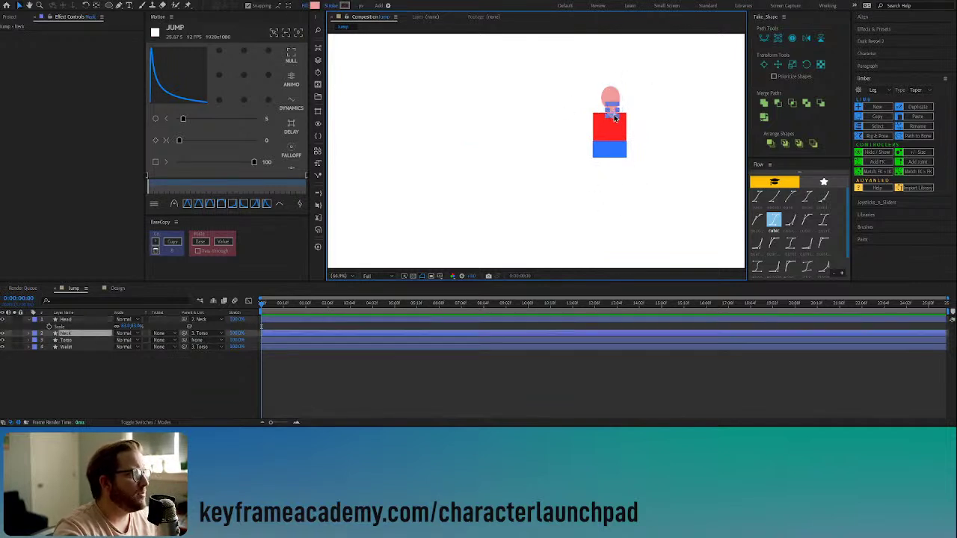
{"action": "left_click", "coordinate": [675, 115]}
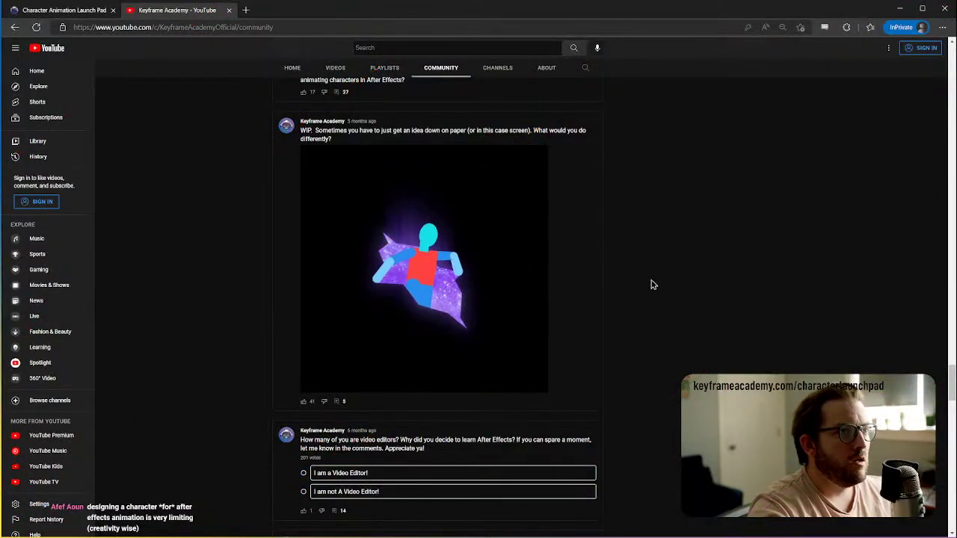
Step: Look through the Keyframe Academy community posts on YouTube for examples of character animations and rigs made from simple shapes
{"action": "scroll", "coordinate": [625, 449], "scroll_direction": "up", "scroll_amount": 20}
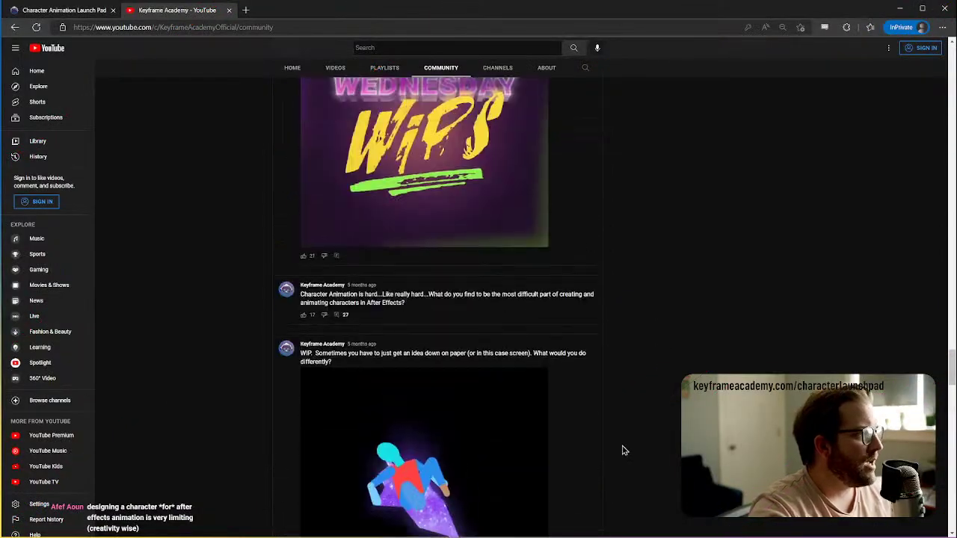
{"action": "scroll", "coordinate": [625, 450], "scroll_direction": "down", "scroll_amount": 15}
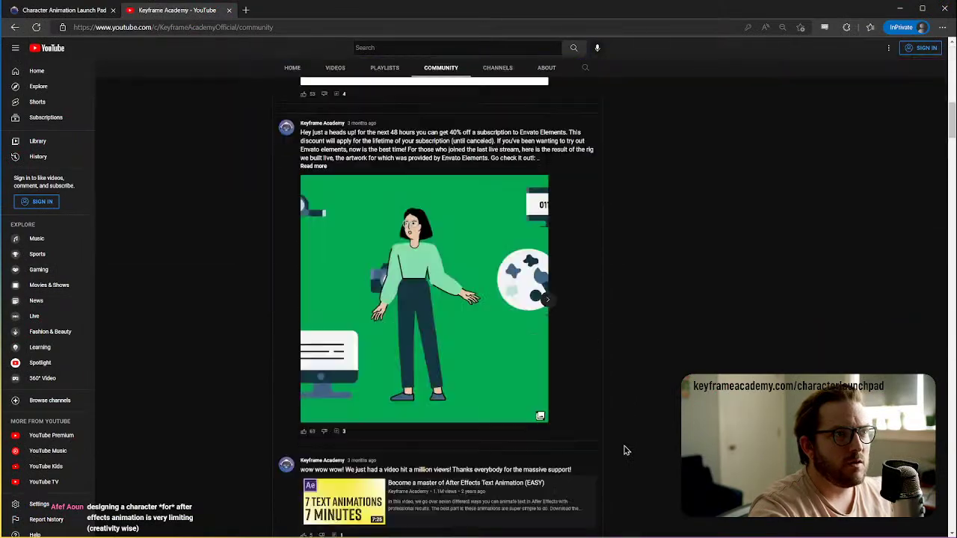
{"action": "scroll", "coordinate": [626, 449], "scroll_direction": "up", "scroll_amount": 10}
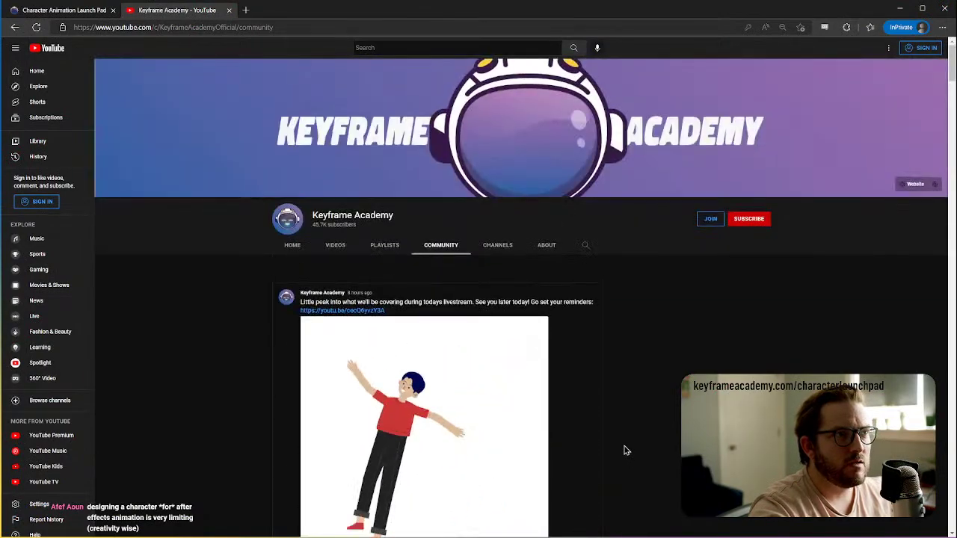
{"action": "scroll", "coordinate": [625, 449], "scroll_direction": "down", "scroll_amount": 3}
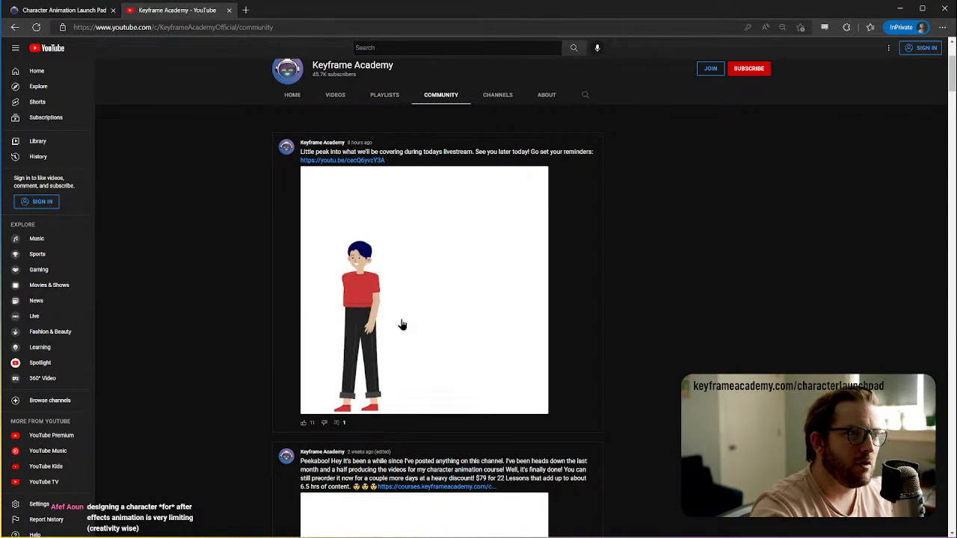
{"action": "scroll", "coordinate": [479, 299], "scroll_direction": "down", "scroll_amount": 5}
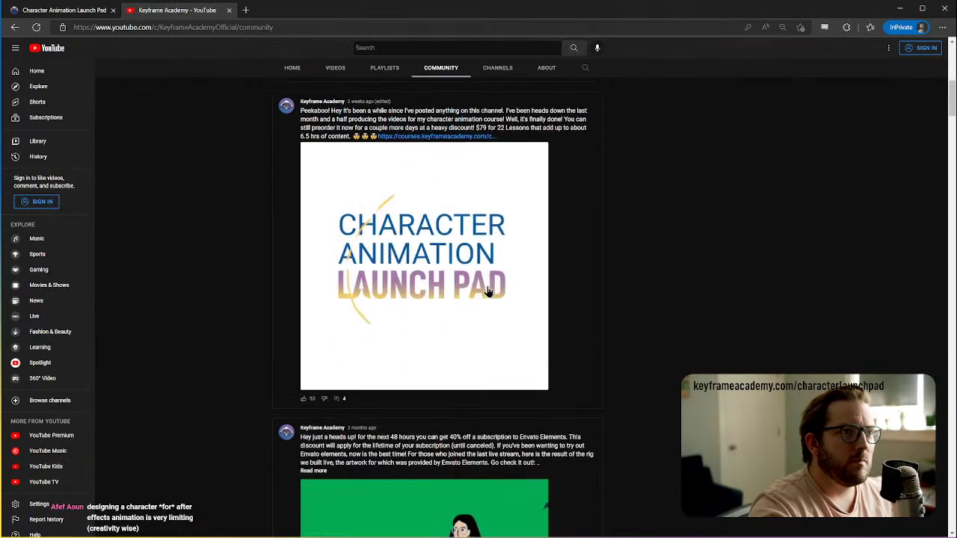
{"action": "scroll", "coordinate": [486, 291], "scroll_direction": "up", "scroll_amount": 5}
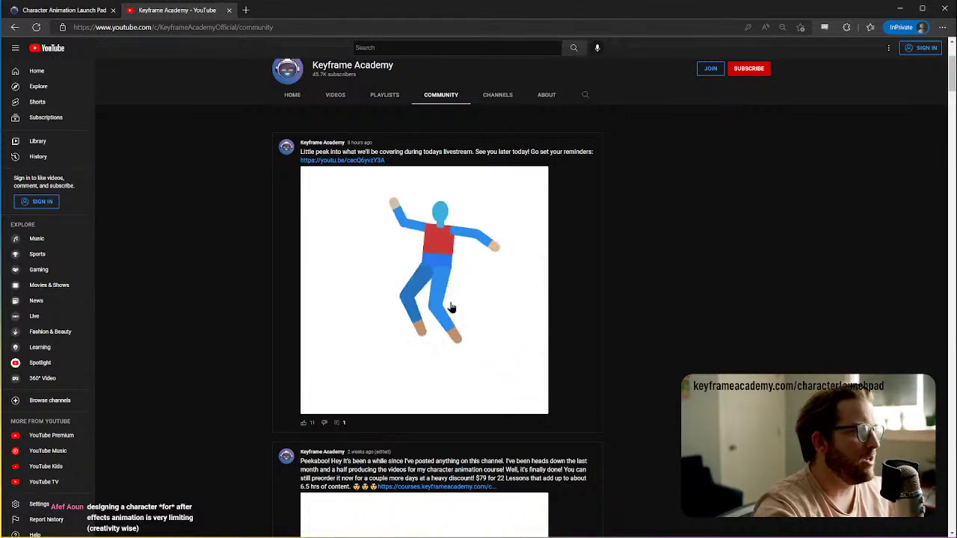
{"action": "scroll", "coordinate": [570, 254], "scroll_direction": "down", "scroll_amount": 10}
{"action": "scroll", "coordinate": [570, 255], "scroll_direction": "up", "scroll_amount": 5}
{"action": "scroll", "coordinate": [359, 208], "scroll_direction": "down", "scroll_amount": 6}
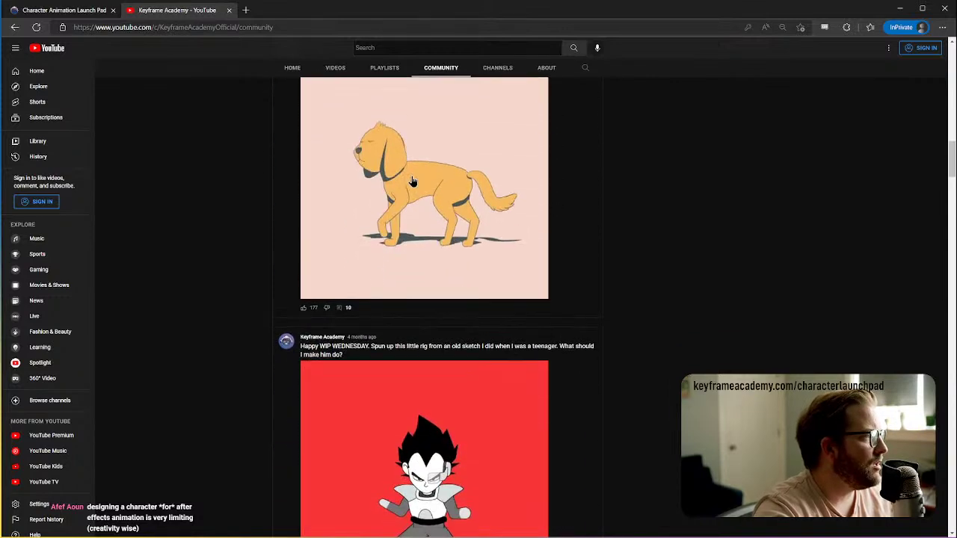
{"action": "scroll", "coordinate": [359, 209], "scroll_direction": "down", "scroll_amount": 5}
{"action": "scroll", "coordinate": [533, 162], "scroll_direction": "up", "scroll_amount": 1}
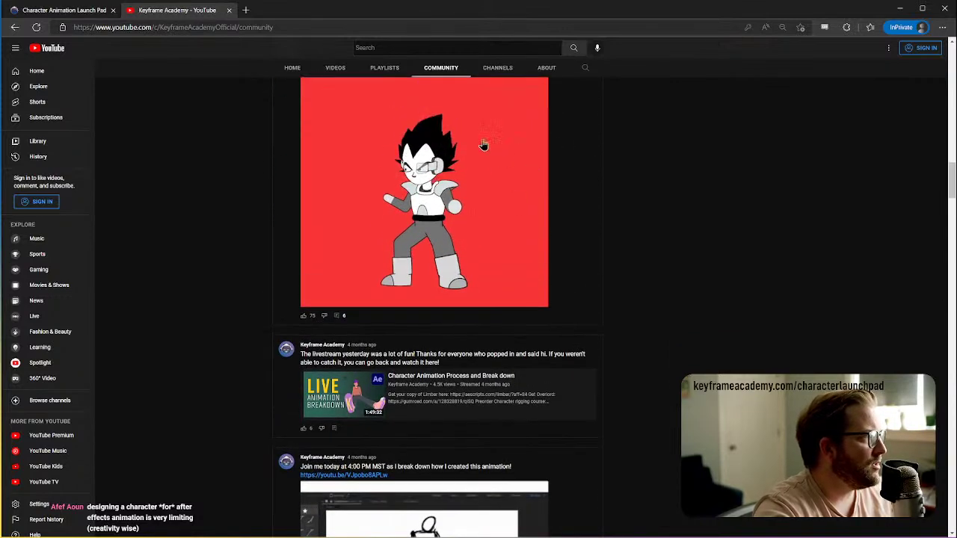
{"action": "scroll", "coordinate": [620, 223], "scroll_direction": "down", "scroll_amount": 6}
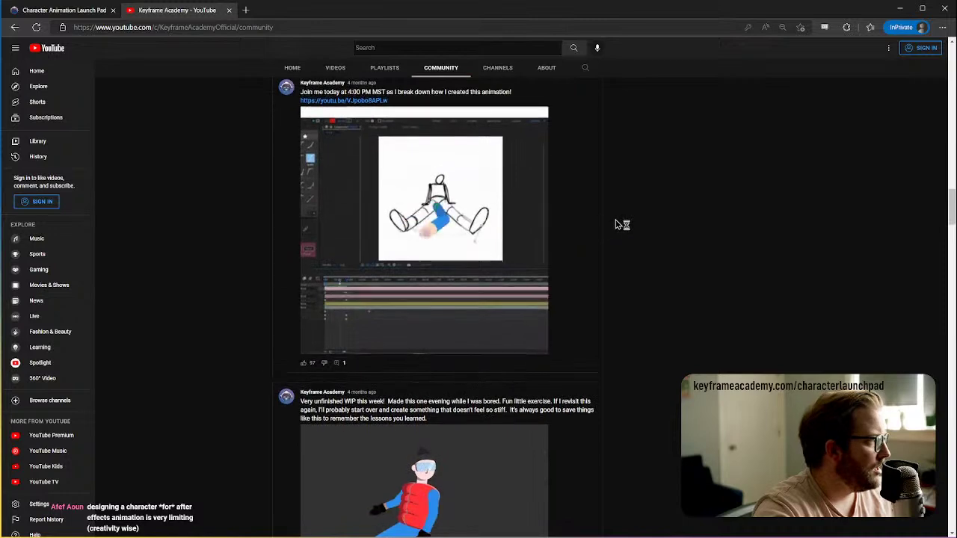
{"action": "scroll", "coordinate": [617, 224], "scroll_direction": "up", "scroll_amount": 1}
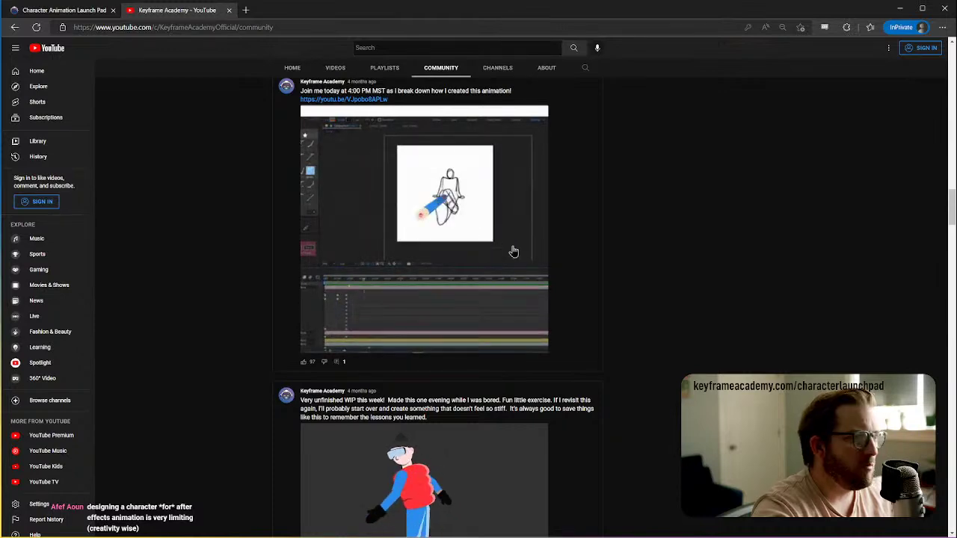
{"action": "scroll", "coordinate": [618, 273], "scroll_direction": "down", "scroll_amount": 4}
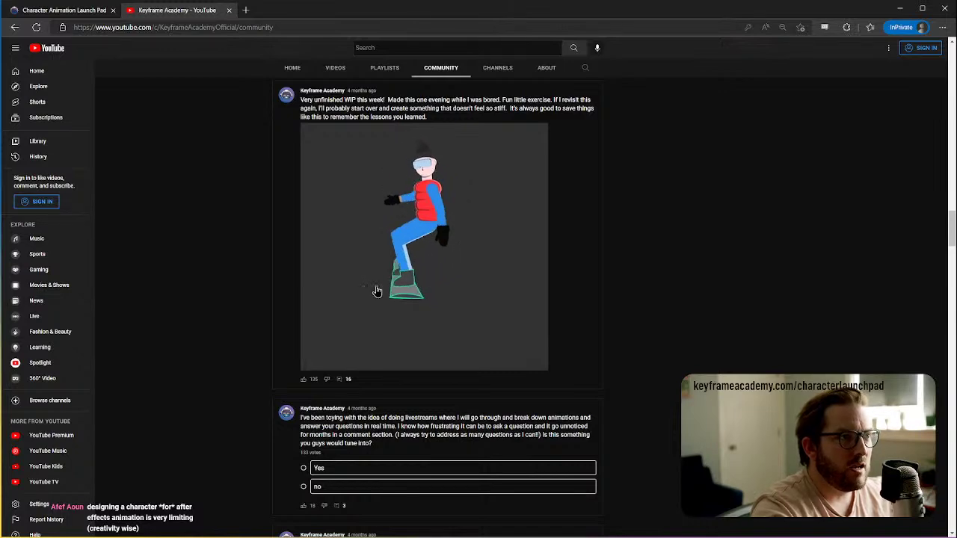
{"action": "scroll", "coordinate": [637, 265], "scroll_direction": "down", "scroll_amount": 8}
{"action": "scroll", "coordinate": [636, 269], "scroll_direction": "up", "scroll_amount": 3}
{"action": "scroll", "coordinate": [409, 318], "scroll_direction": "up", "scroll_amount": 8}
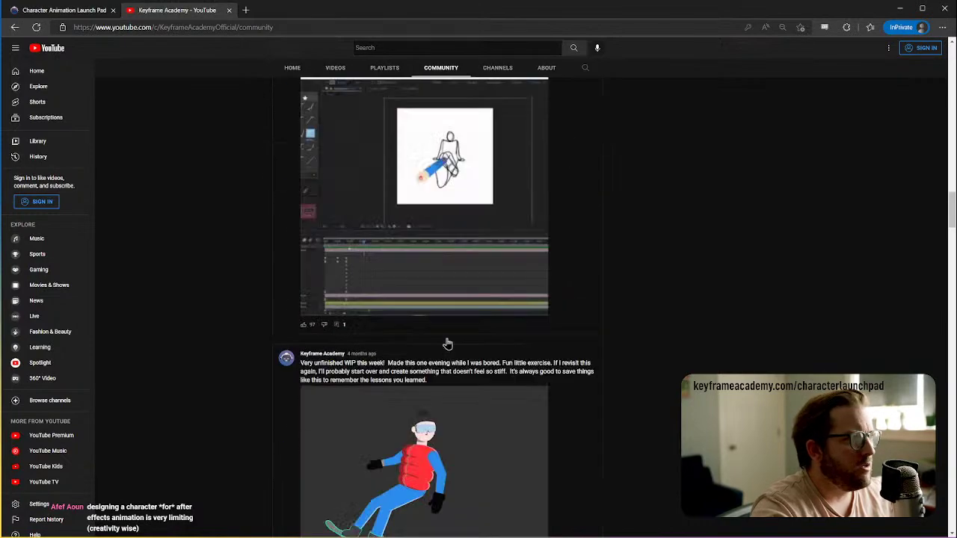
{"action": "scroll", "coordinate": [439, 142], "scroll_direction": "down", "scroll_amount": 7}
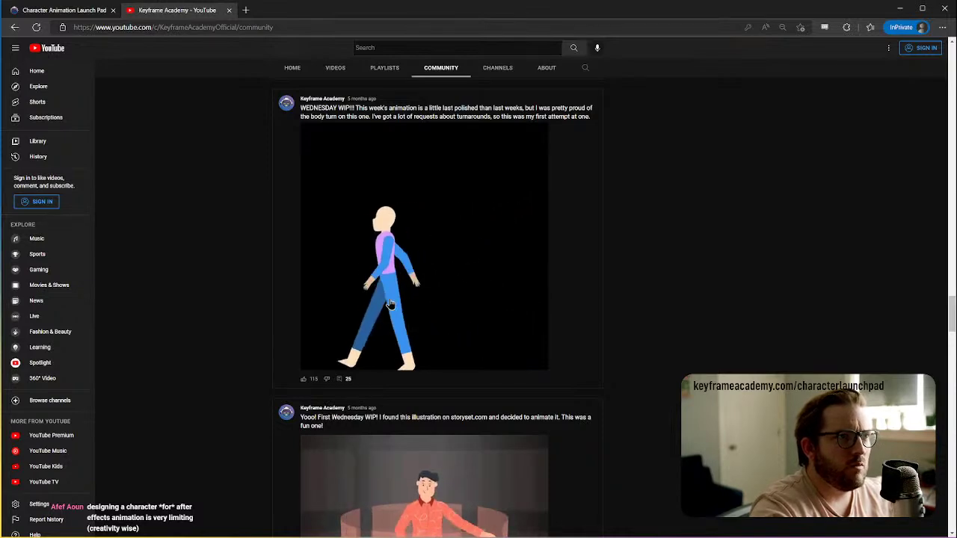
{"action": "scroll", "coordinate": [449, 291], "scroll_direction": "down", "scroll_amount": 8}
{"action": "scroll", "coordinate": [459, 299], "scroll_direction": "down", "scroll_amount": 6}
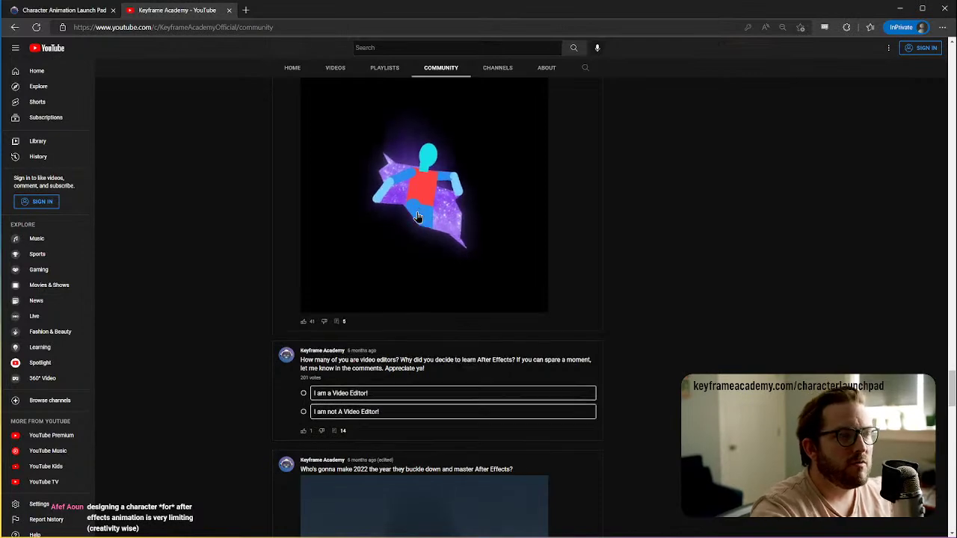
{"action": "scroll", "coordinate": [418, 216], "scroll_direction": "down", "scroll_amount": 14}
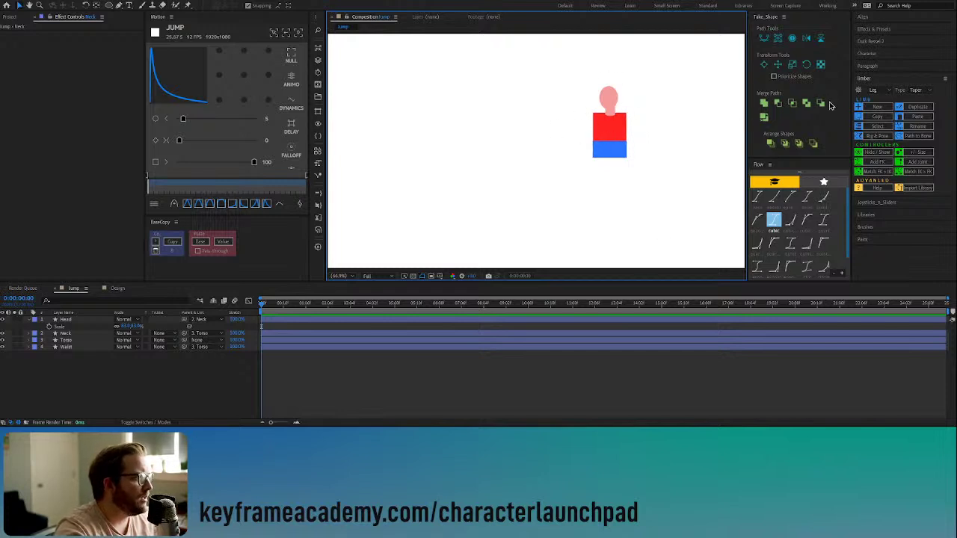
Step: Create a new Limber leg limb of type Taper named Right
{"action": "left_click", "coordinate": [879, 108]}
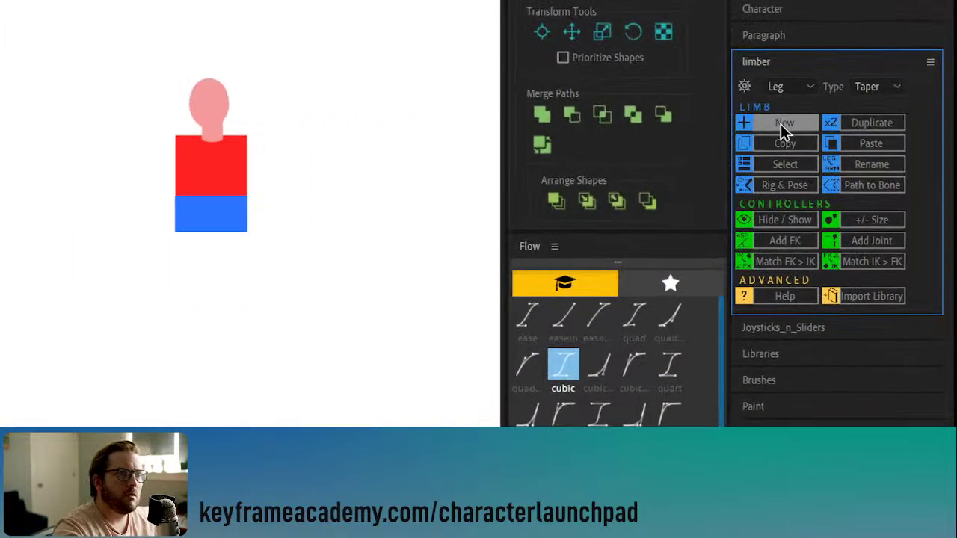
{"action": "left_click", "coordinate": [784, 124]}
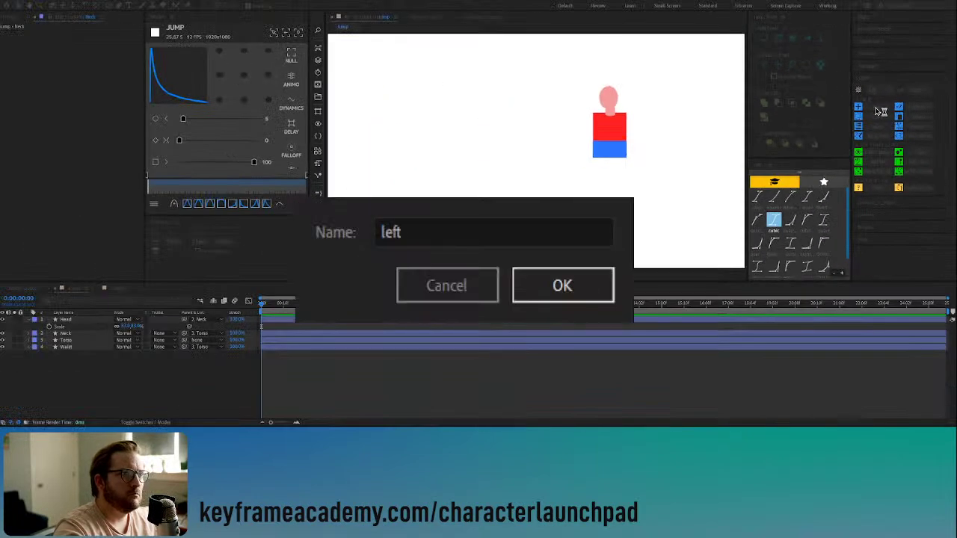
{"action": "left_click", "coordinate": [480, 199]}
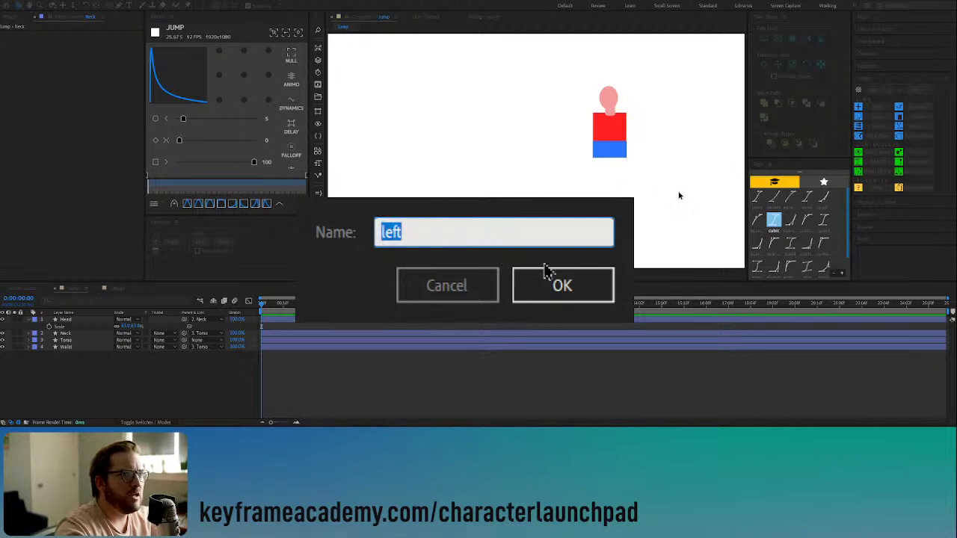
{"action": "type", "text": "Right"}
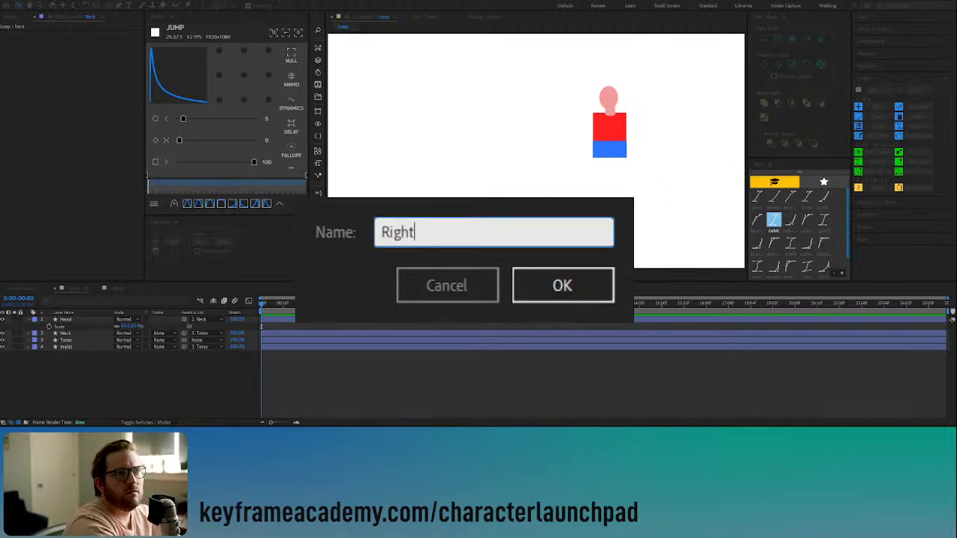
{"action": "key", "text": "Return"}
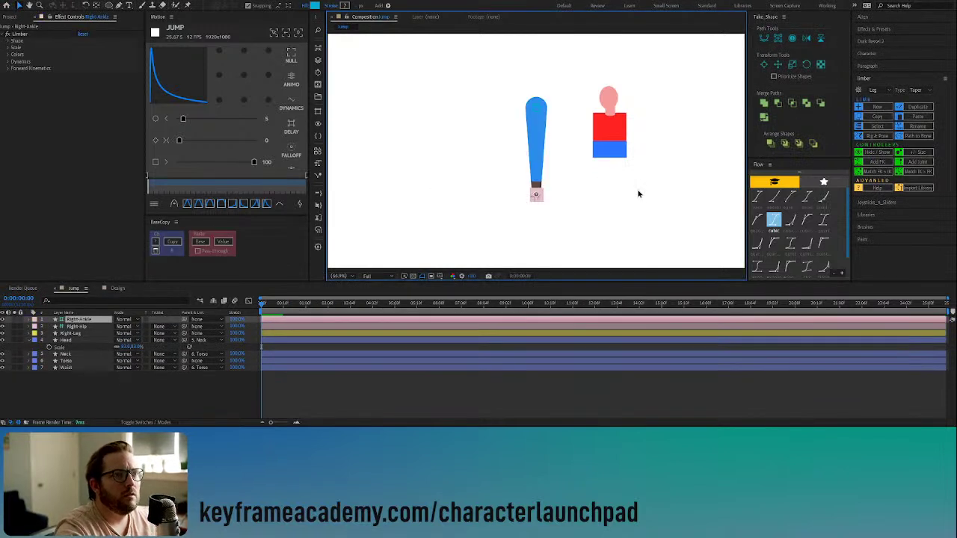
Step: Try bending the new leg by moving its ankle controller, and undo the movement
{"action": "left_click", "coordinate": [536, 109]}
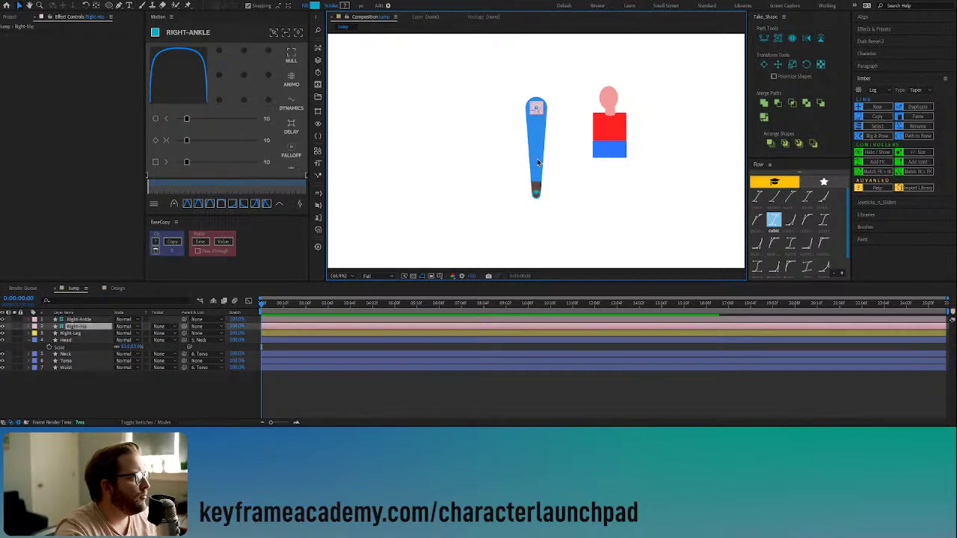
{"action": "left_click", "coordinate": [536, 192]}
{"action": "left_click_drag", "start_coordinate": [536, 192], "coordinate": [508, 165]}
{"action": "left_click_drag", "start_coordinate": [534, 163], "coordinate": [520, 153]}
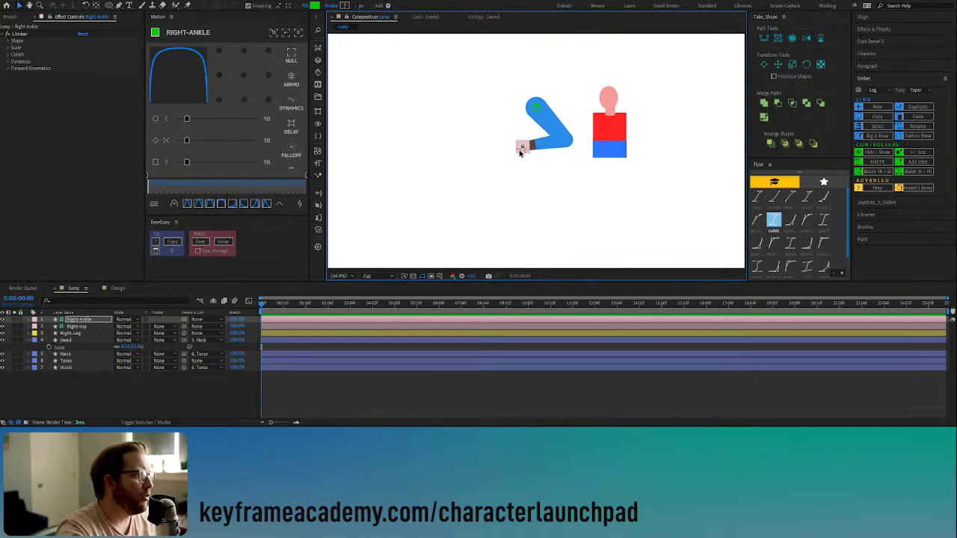
{"action": "key", "text": "ctrl+z"}
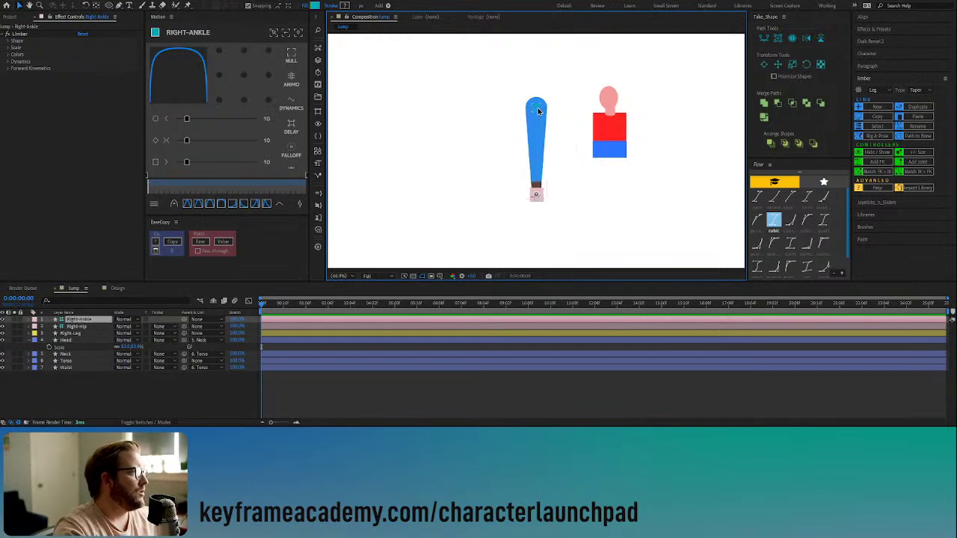
Step: Move the Right-Hip and Right-Ankle controllers together so the top of the leg lines up with the waist's left edge
{"action": "left_click", "coordinate": [538, 110], "text": "shift"}
{"action": "left_click_drag", "start_coordinate": [536, 108], "coordinate": [604, 157]}
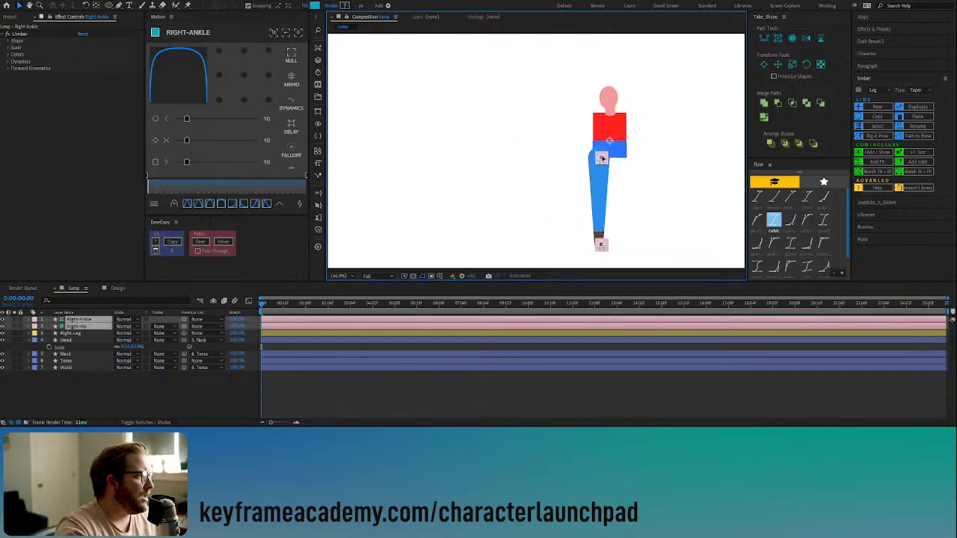
{"action": "scroll", "coordinate": [605, 158], "scroll_direction": "up", "scroll_amount": 1}
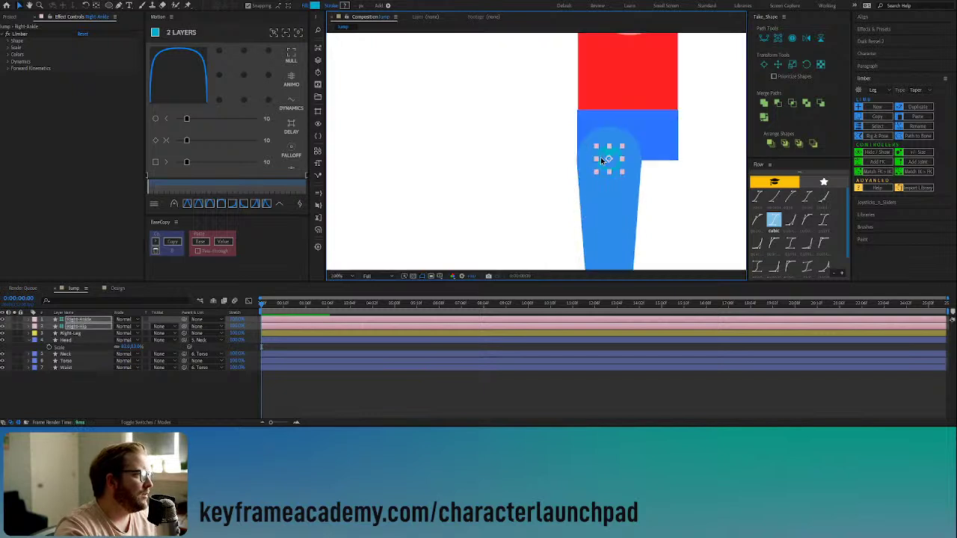
{"action": "left_click_drag", "start_coordinate": [609, 155], "coordinate": [609, 161]}
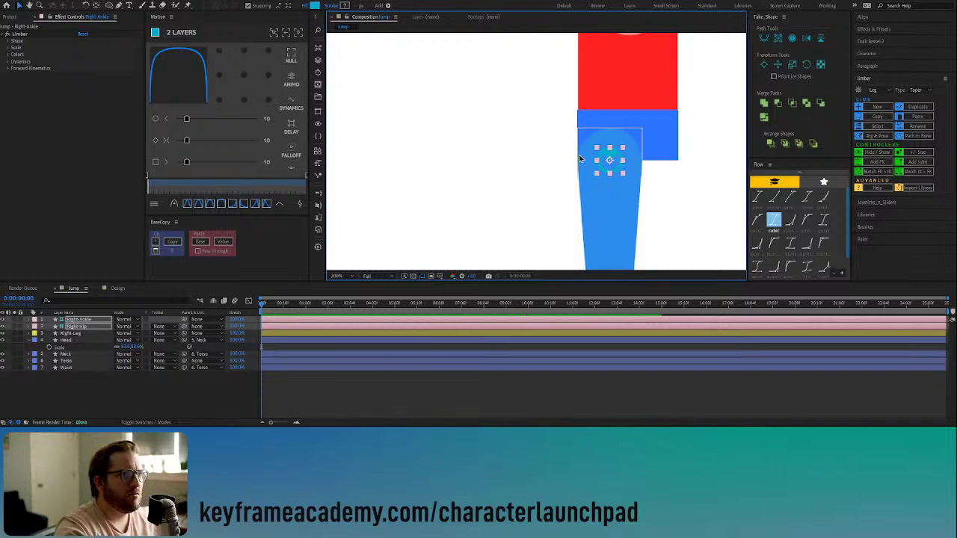
{"action": "left_click", "coordinate": [685, 196]}
Step: Parent the Right-Hip controller layer to the Waist layer
{"action": "scroll", "coordinate": [686, 196], "scroll_direction": "down", "scroll_amount": 2}
{"action": "scroll", "coordinate": [685, 196], "scroll_direction": "down", "scroll_amount": 2}
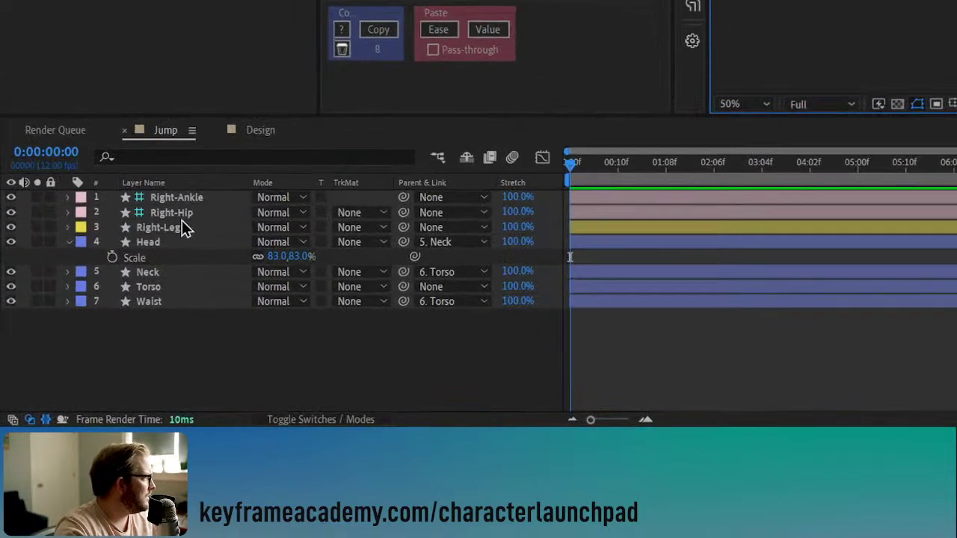
{"action": "left_click", "coordinate": [83, 327]}
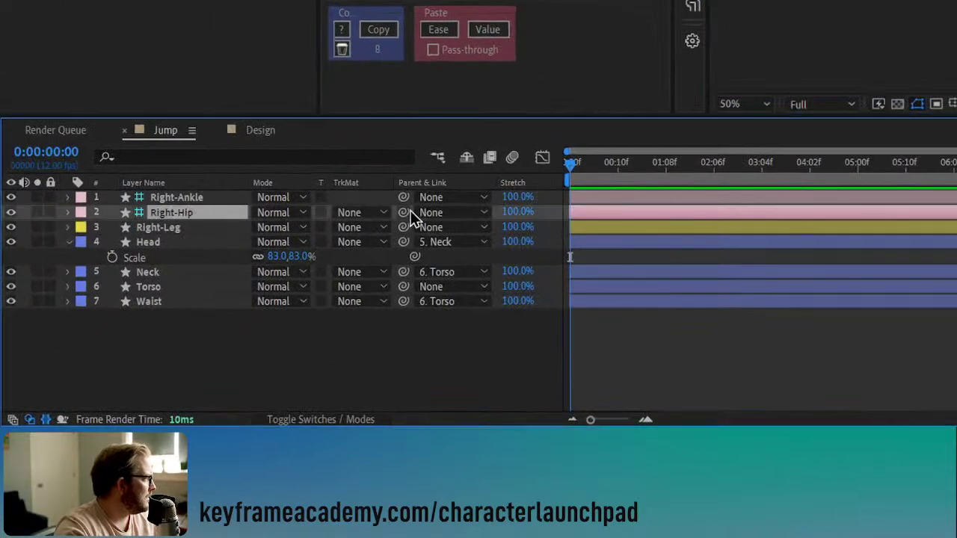
{"action": "left_click_drag", "start_coordinate": [404, 212], "coordinate": [157, 301]}
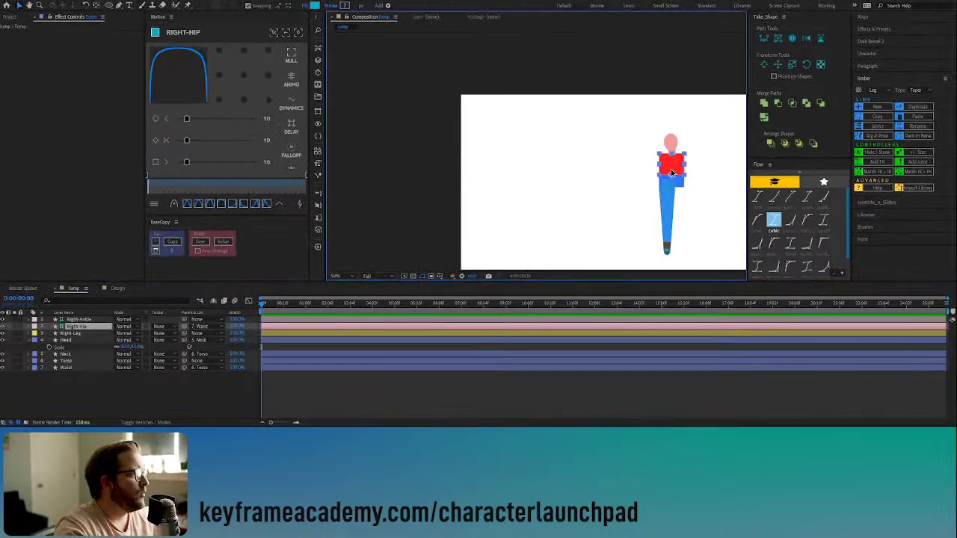
Step: Try moving the torso to test that the hip follows the body, and undo the move
{"action": "left_click", "coordinate": [671, 169]}
{"action": "mouse_move", "coordinate": [665, 185]}
{"action": "left_mouse_down"}
{"action": "mouse_move", "coordinate": [664, 205]}
{"action": "mouse_move", "coordinate": [671, 185]}
{"action": "mouse_move", "coordinate": [658, 188]}
{"action": "left_mouse_up"}
{"action": "key", "text": "ctrl+z"}
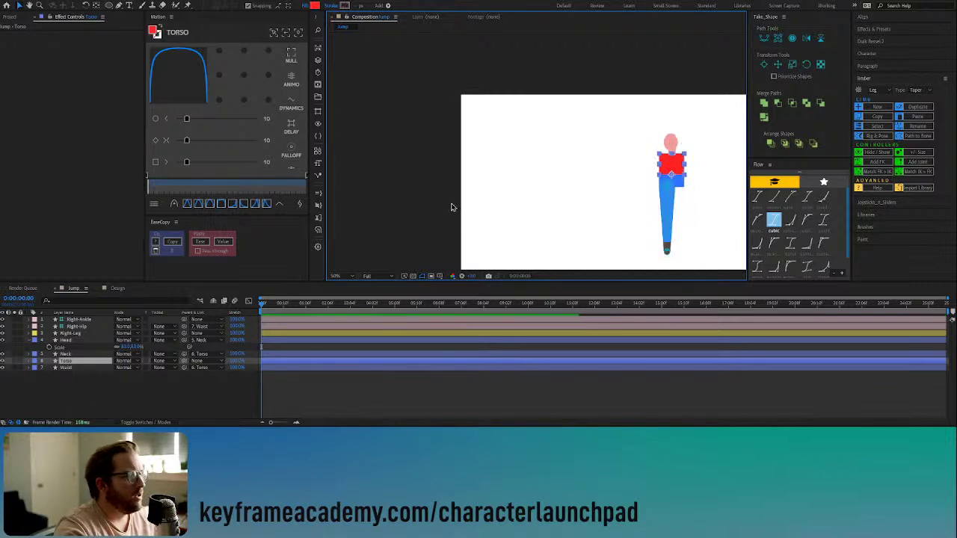
Step: Set the Right-Ankle controller's Limber Clockwise value to -100% and test the knee bend by lowering the torso
{"action": "left_click", "coordinate": [666, 251]}
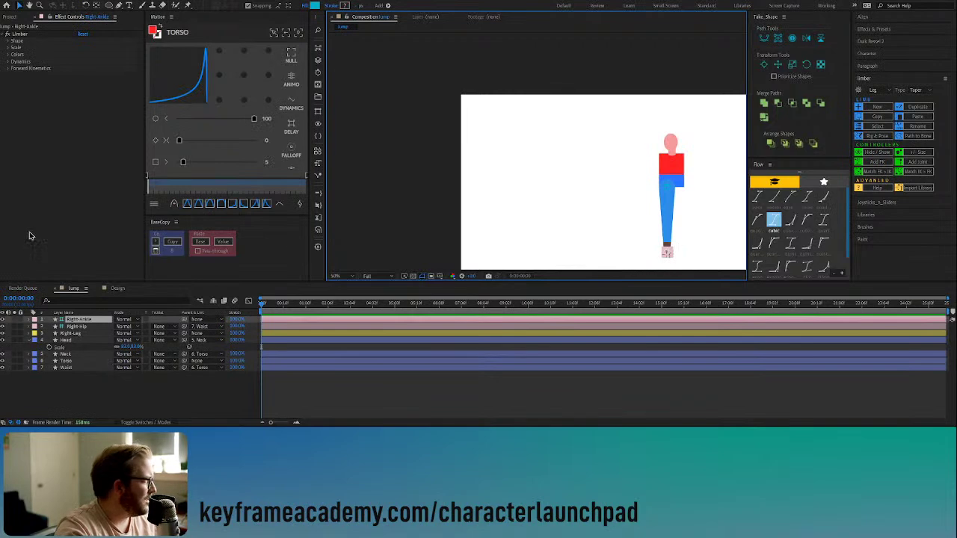
{"action": "left_click", "coordinate": [9, 62]}
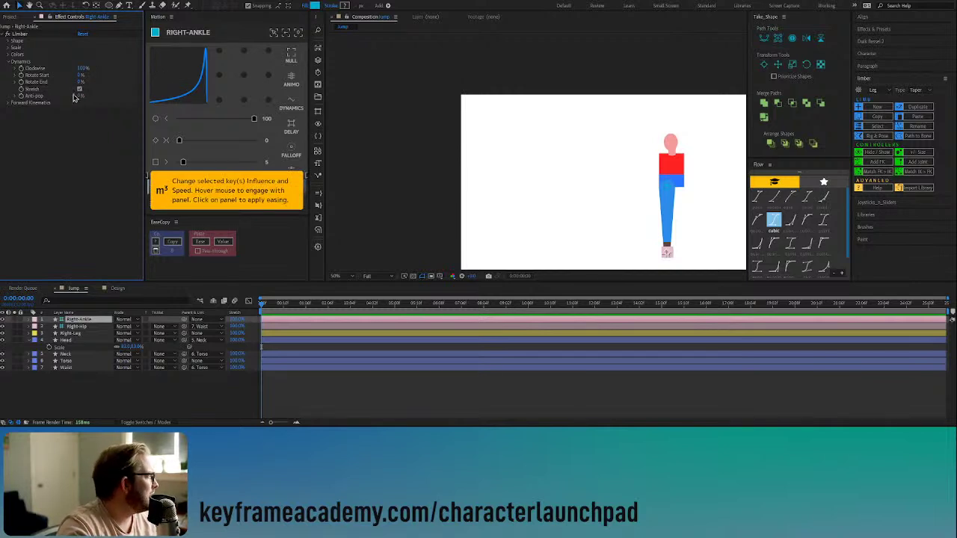
{"action": "left_click", "coordinate": [7, 34]}
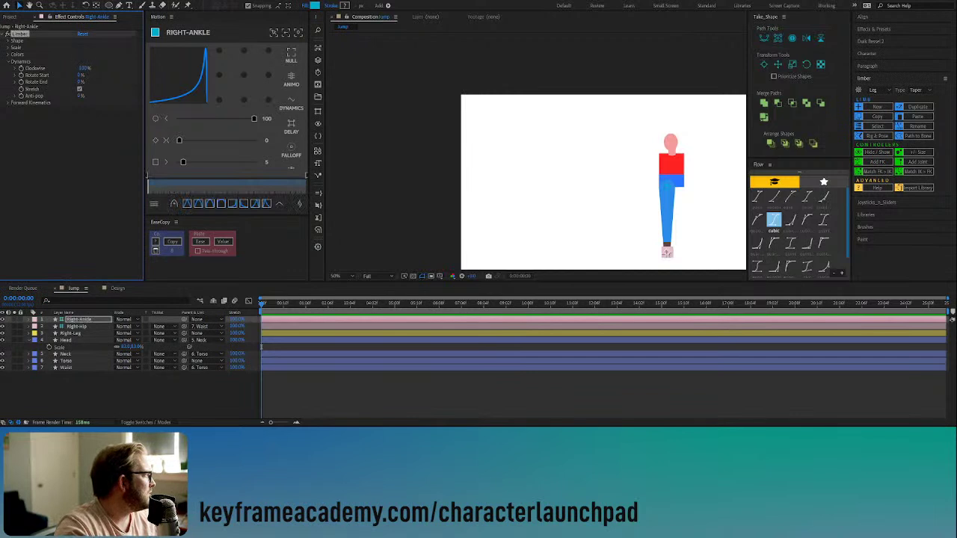
{"action": "left_click", "coordinate": [675, 165]}
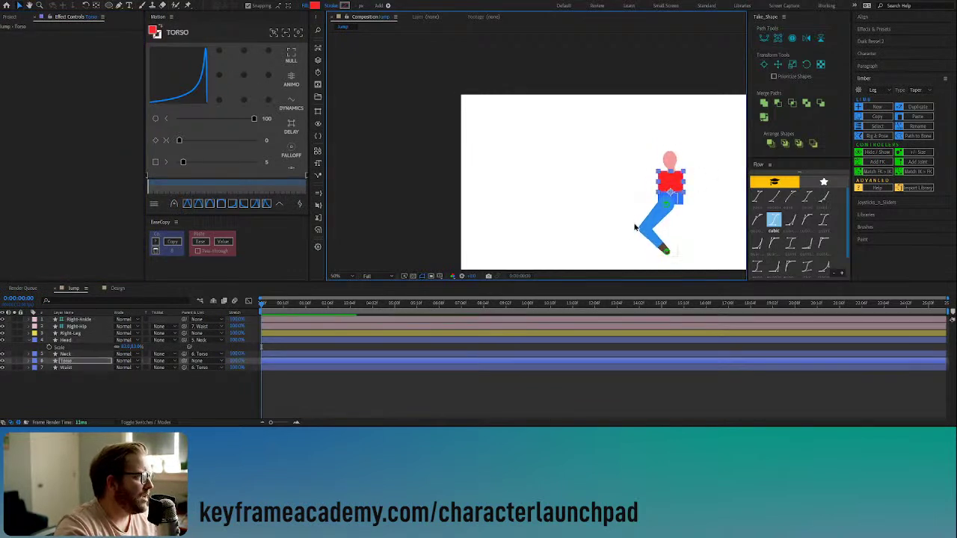
Step: Duplicate the right leg as a new Limber limb named Left
{"action": "left_click", "coordinate": [665, 254]}
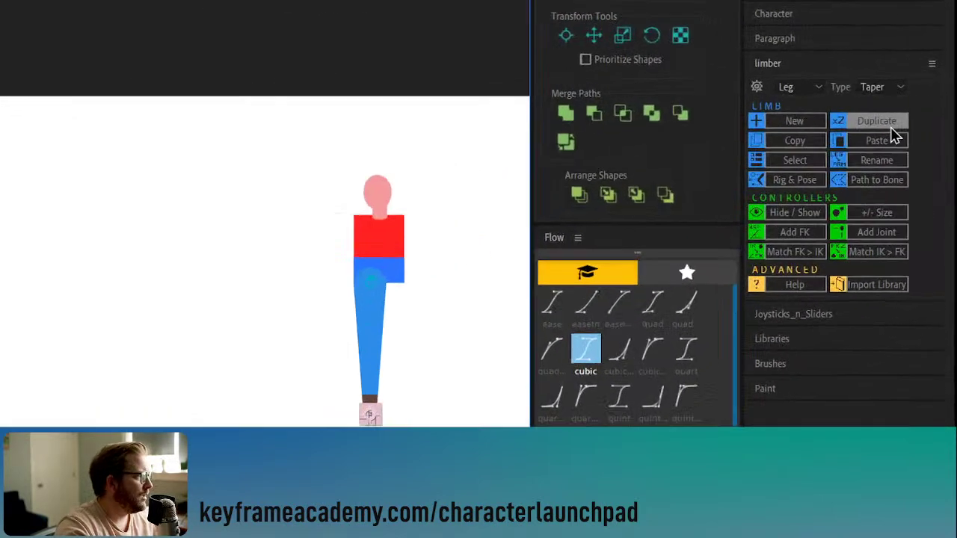
{"action": "left_click", "coordinate": [927, 111]}
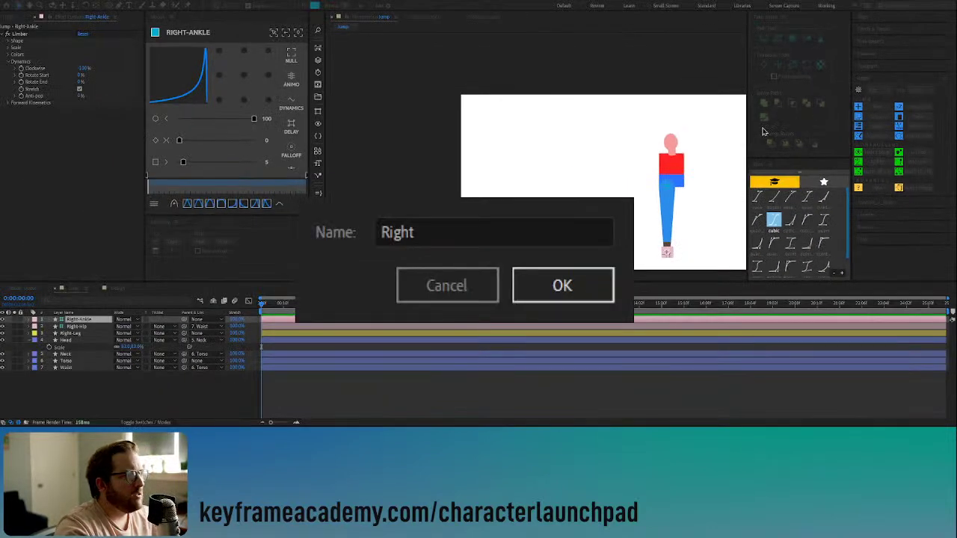
{"action": "left_click", "coordinate": [429, 231]}
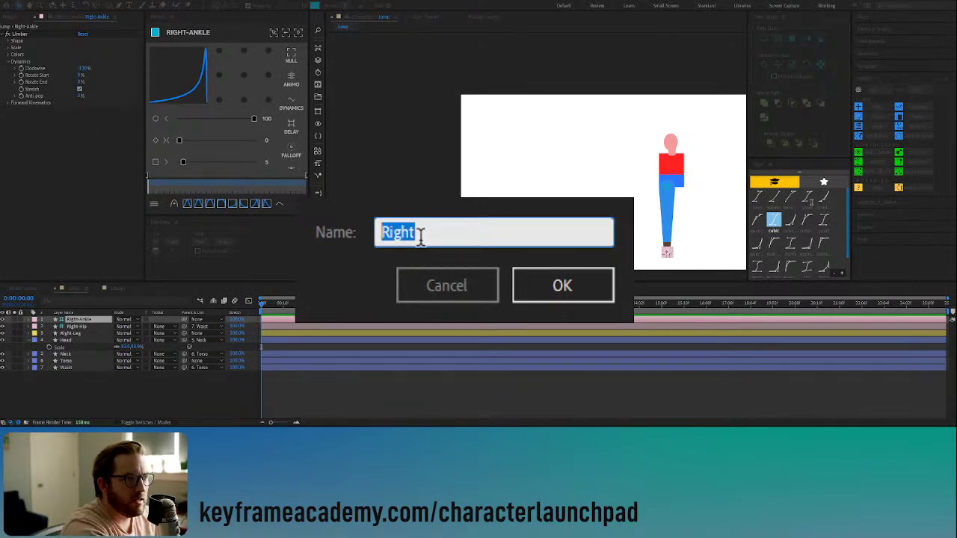
{"action": "key", "text": "BackSpace"}
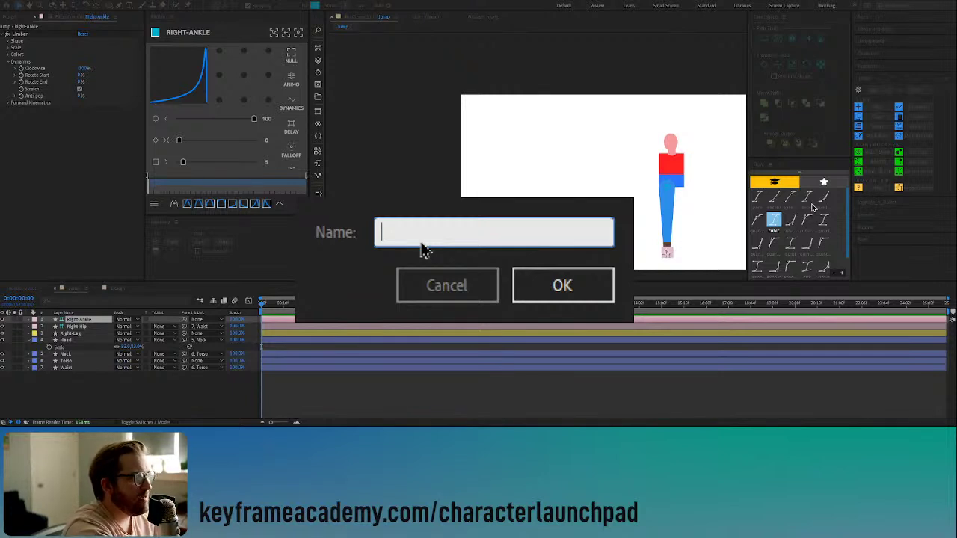
{"action": "type", "text": "Left"}
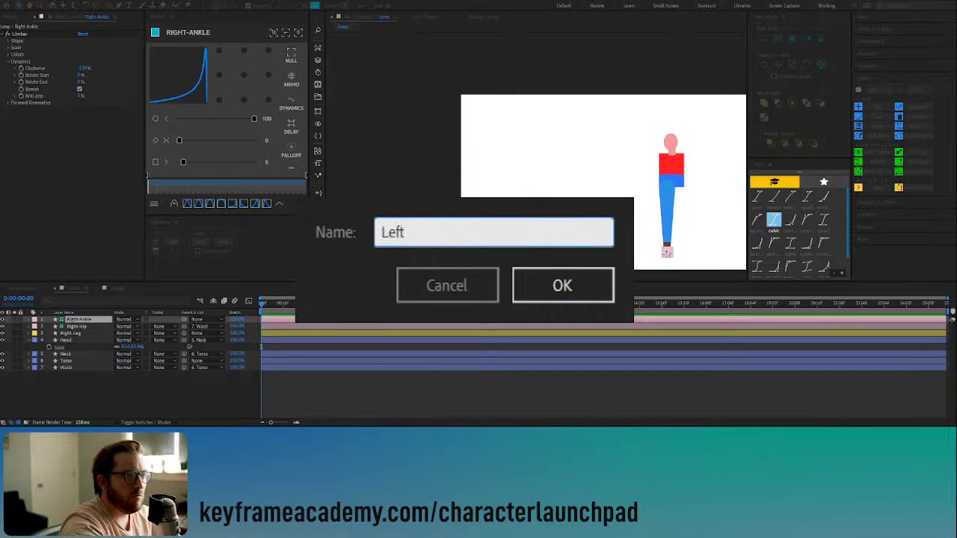
{"action": "left_click", "coordinate": [562, 285]}
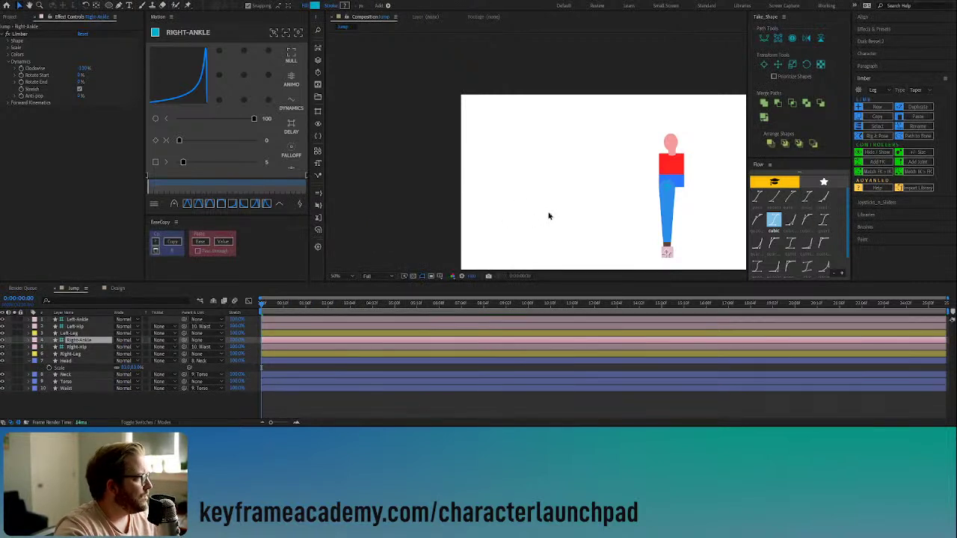
Step: Move the Left-Ankle and Left-Hip controllers together sideways so the new leg lines up with the waist's right edge
{"action": "left_click", "coordinate": [88, 319]}
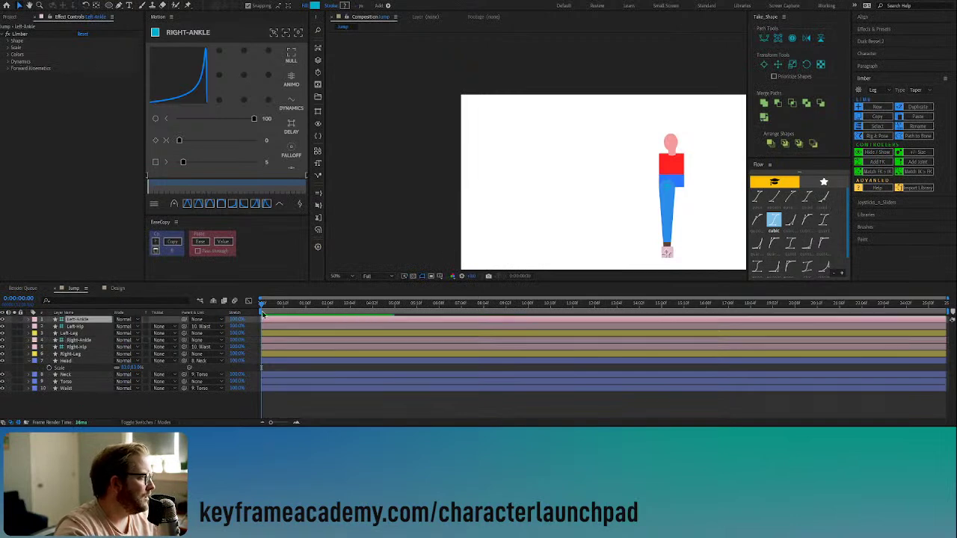
{"action": "left_click", "coordinate": [667, 187], "text": "shift"}
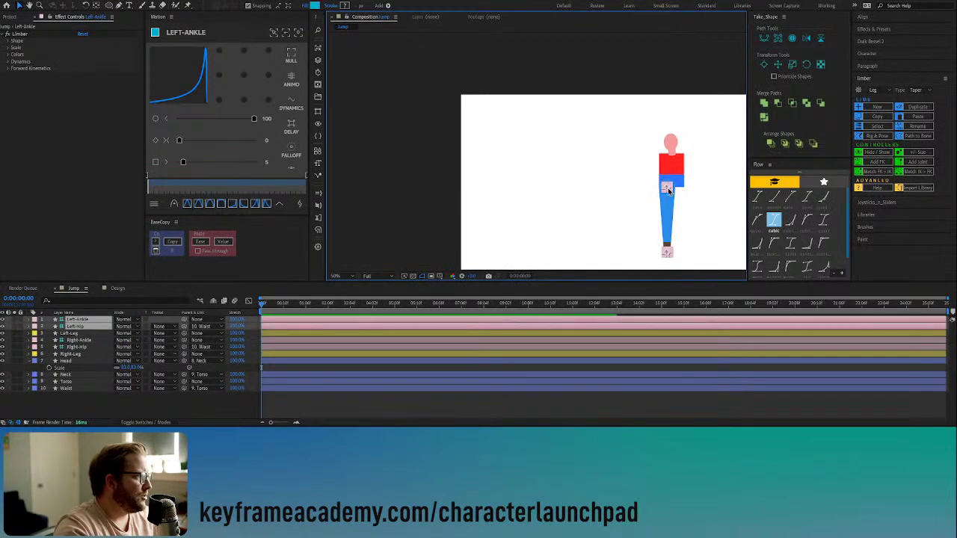
{"action": "left_click_drag", "start_coordinate": [668, 187], "coordinate": [677, 187]}
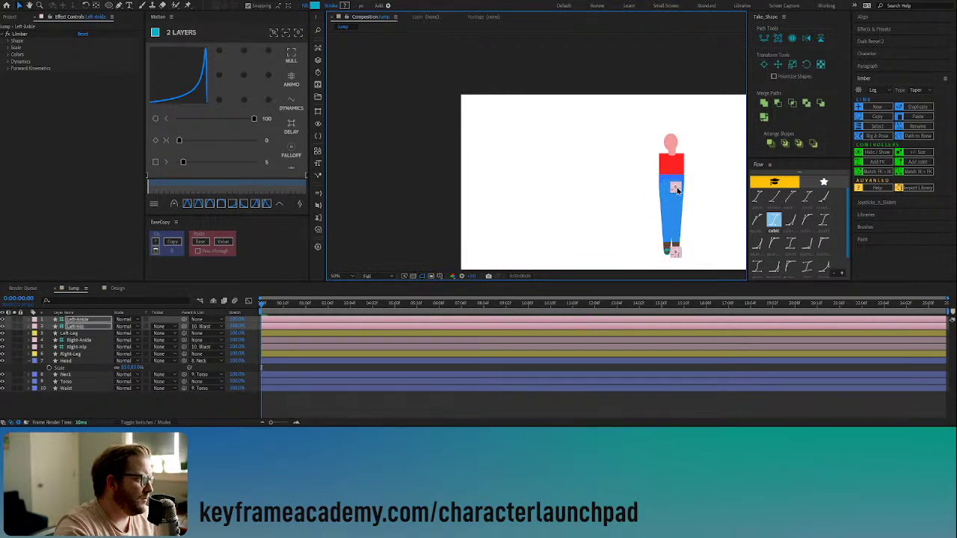
{"action": "scroll", "coordinate": [676, 188], "scroll_direction": "up", "scroll_amount": 6}
{"action": "left_click_drag", "start_coordinate": [616, 188], "coordinate": [619, 191]}
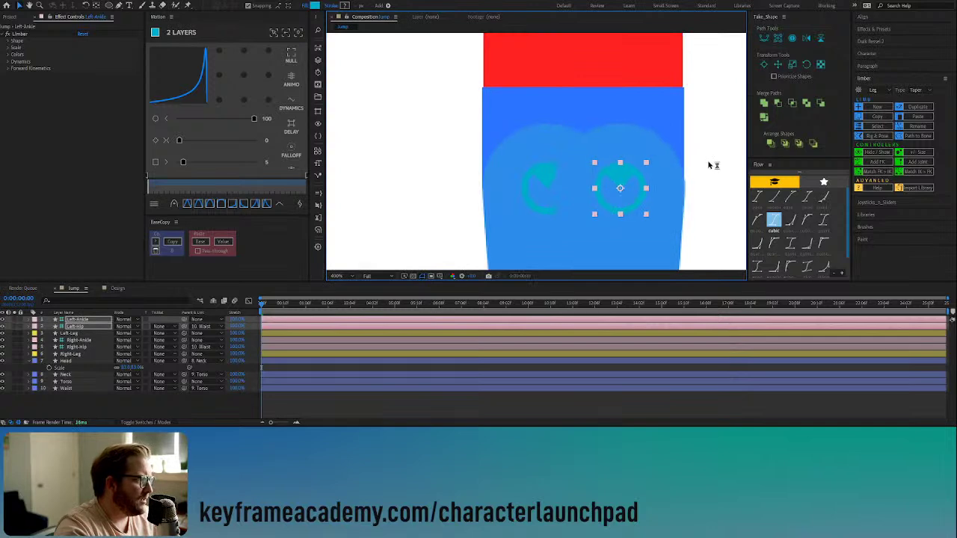
Step: Reorder the Left-Leg and Right-Leg layers below the Waist layer so the legs sit behind the body
{"action": "left_click", "coordinate": [95, 331]}
{"action": "left_click", "coordinate": [76, 334]}
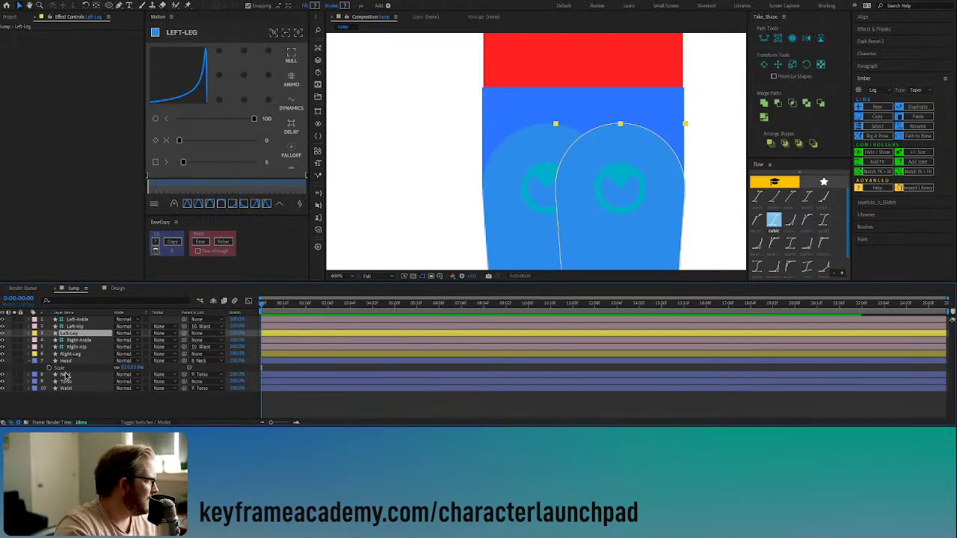
{"action": "left_click", "coordinate": [75, 353], "text": "ctrl"}
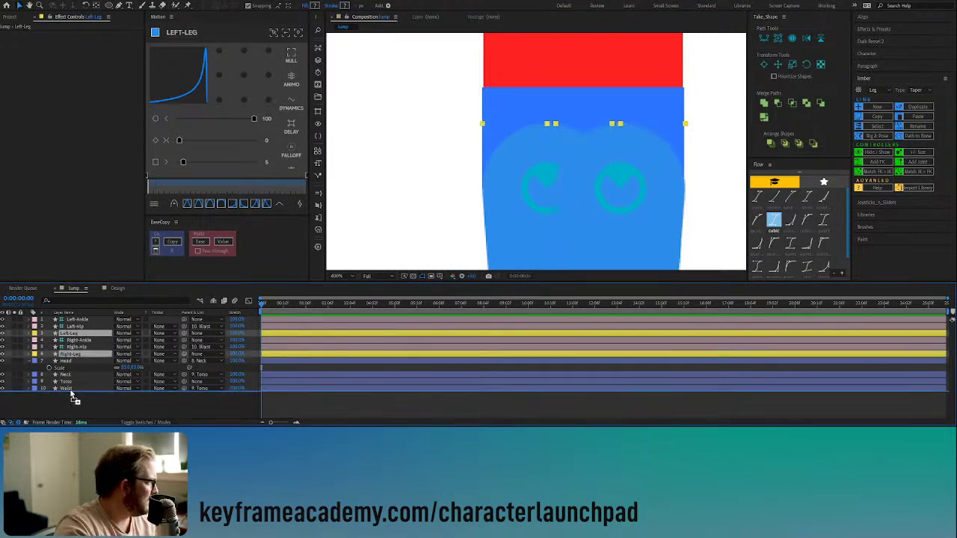
{"action": "left_click_drag", "start_coordinate": [73, 398], "coordinate": [75, 395]}
{"action": "scroll", "coordinate": [568, 213], "scroll_direction": "down", "scroll_amount": 4}
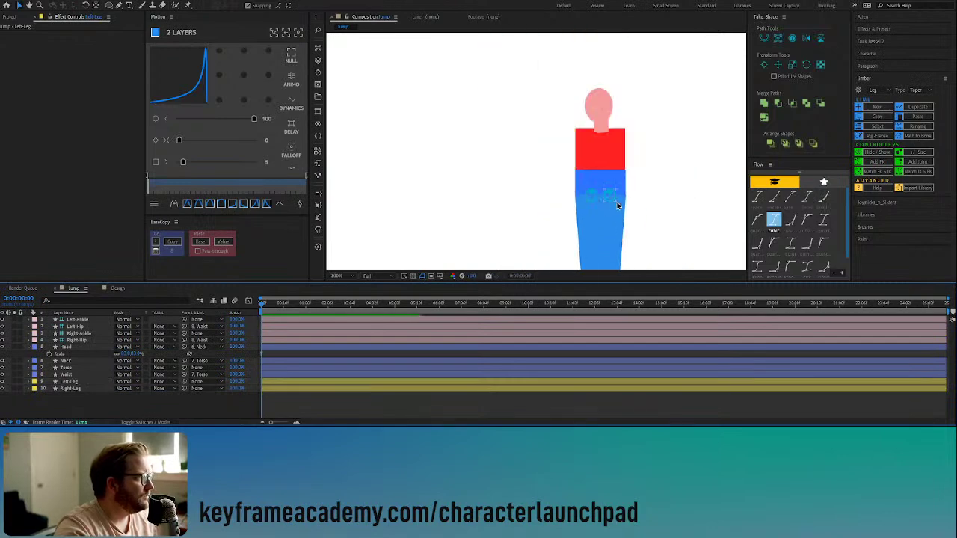
{"action": "scroll", "coordinate": [614, 199], "scroll_direction": "down", "scroll_amount": 4}
{"action": "left_click", "coordinate": [666, 132]}
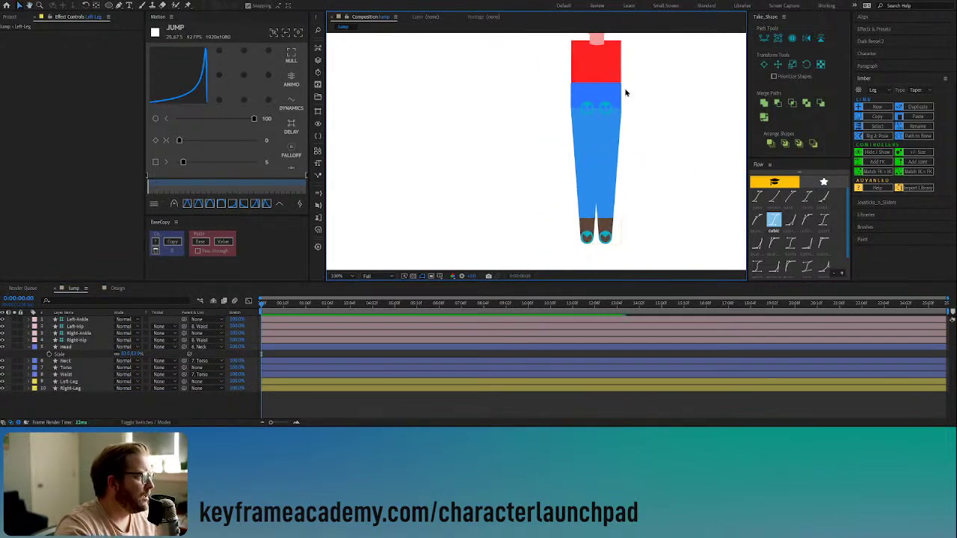
Step: Set the waist's fill to the legs' blue, 2D8CEB, by sampling it from a leg
{"action": "left_click", "coordinate": [597, 91]}
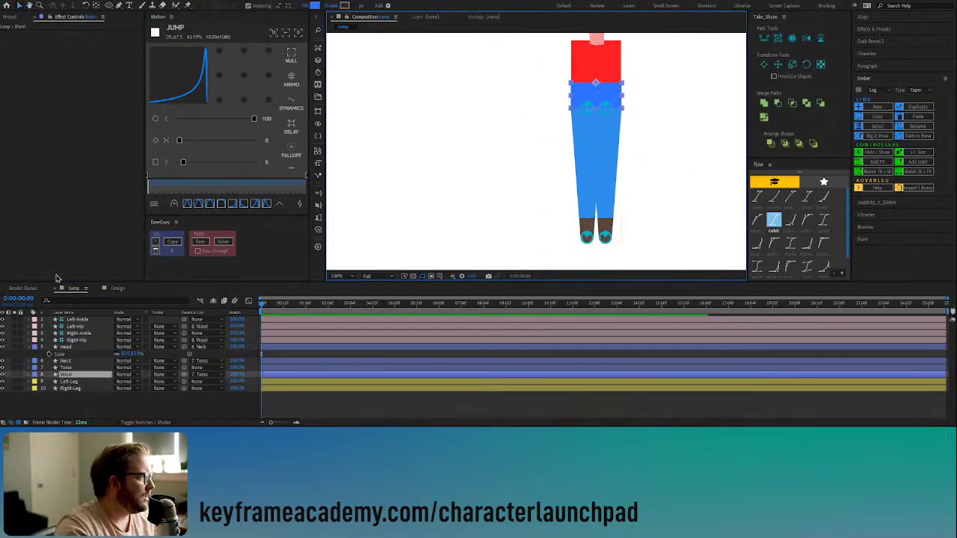
{"action": "left_click", "coordinate": [315, 6]}
{"action": "left_click", "coordinate": [838, 351]}
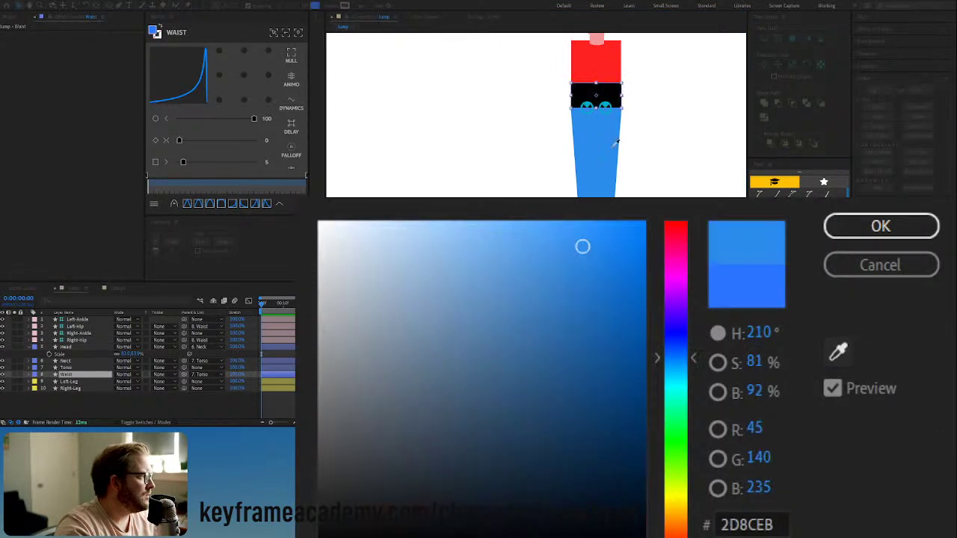
{"action": "left_click", "coordinate": [858, 235]}
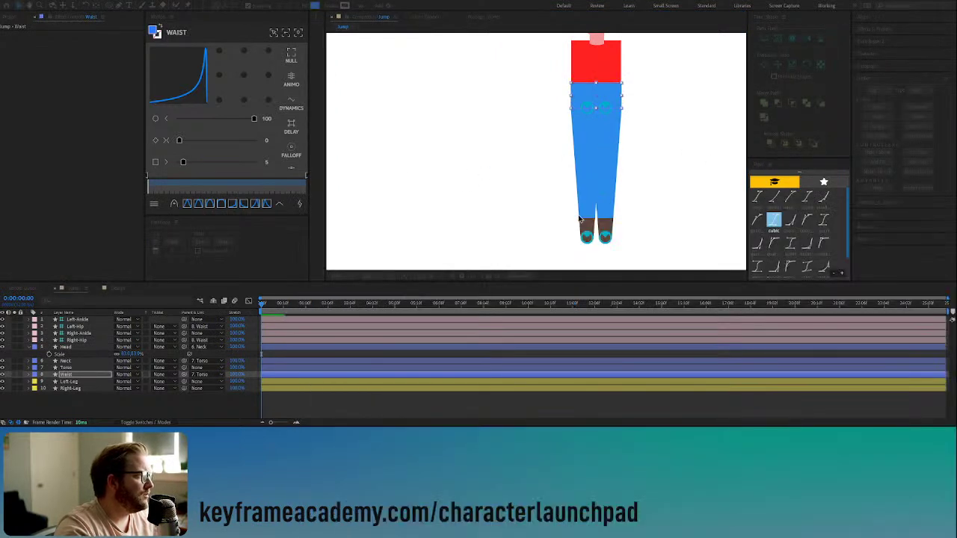
{"action": "left_click", "coordinate": [787, 294]}
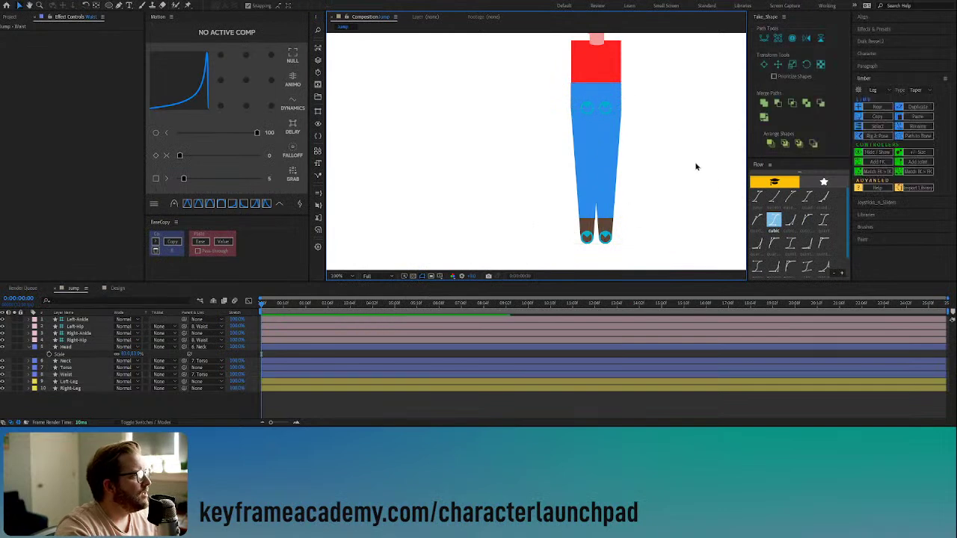
Step: Spread the feet apart by moving both ankle controllers outward, and recolor the leg controllers red
{"action": "scroll", "coordinate": [695, 167], "scroll_direction": "down", "scroll_amount": 2}
{"action": "left_click_drag", "start_coordinate": [690, 147], "coordinate": [640, 166]}
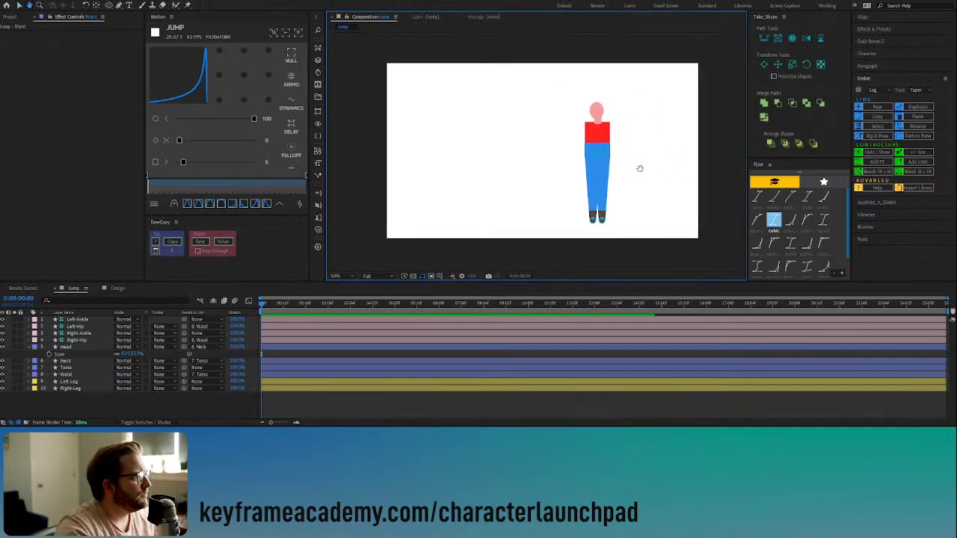
{"action": "left_click", "coordinate": [587, 222]}
{"action": "left_click", "coordinate": [603, 222]}
{"action": "left_click_drag", "start_coordinate": [607, 221], "coordinate": [609, 220]}
{"action": "left_click", "coordinate": [449, 181]}
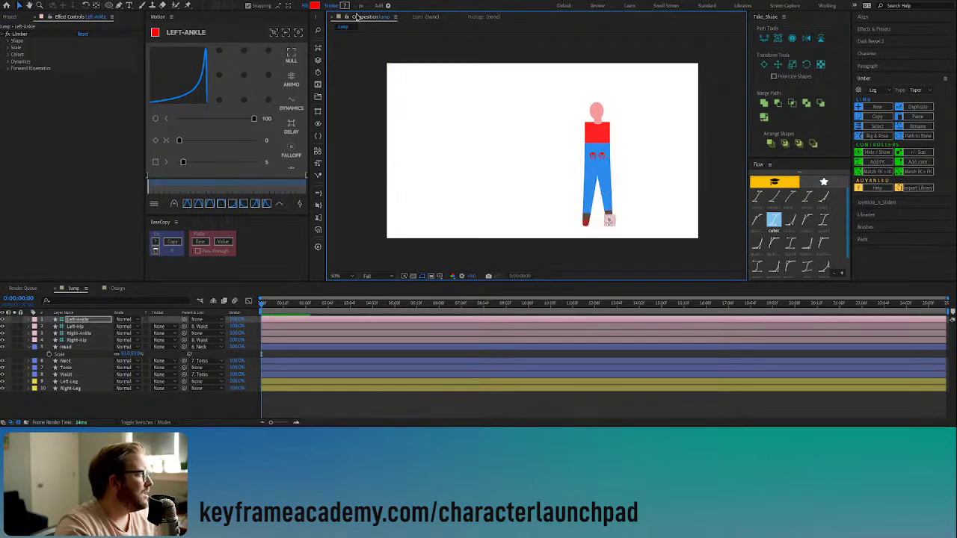
Step: Try lowering the torso to test how both legs bend, and undo the move
{"action": "left_click", "coordinate": [601, 137]}
{"action": "left_click_drag", "start_coordinate": [595, 142], "coordinate": [600, 163]}
{"action": "key", "text": "ctrl+z"}
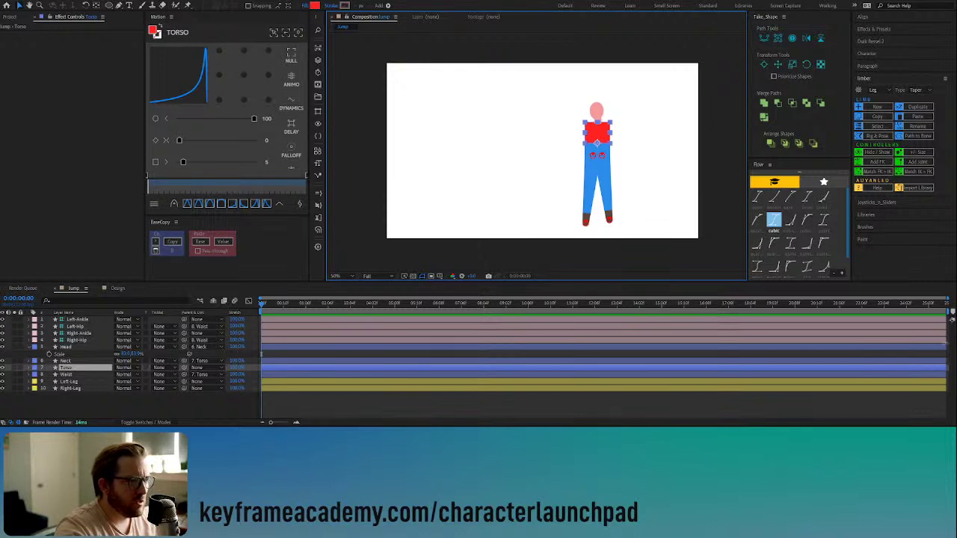
Step: Nudge the Left-Ankle controller slightly to adjust the left foot's stance
{"action": "left_click", "coordinate": [610, 221]}
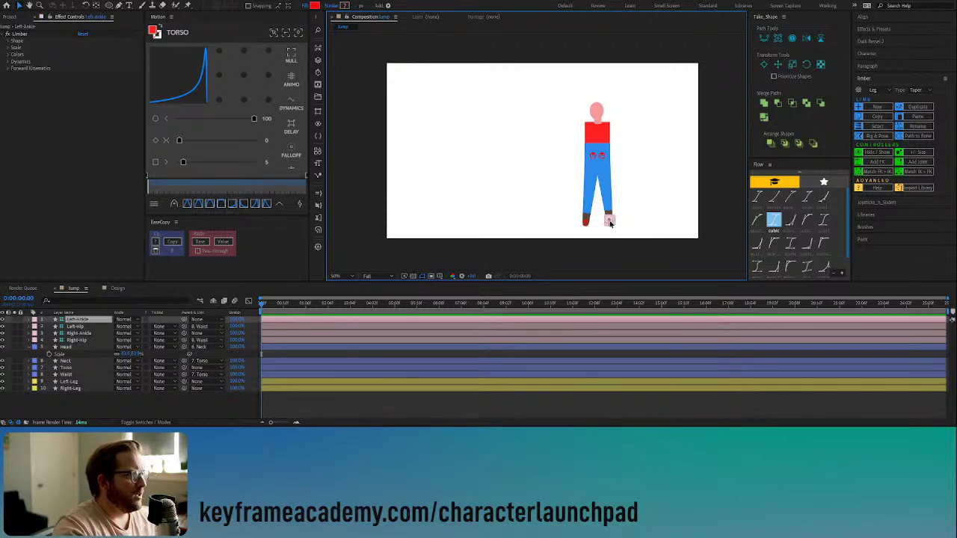
{"action": "left_click_drag", "start_coordinate": [608, 226], "coordinate": [609, 223]}
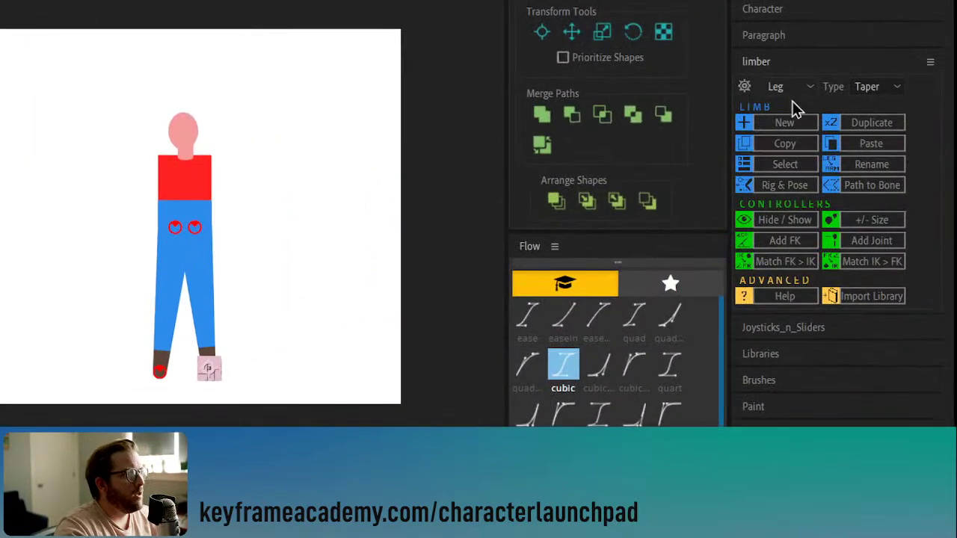
Step: Create a new Limber limb using the Arm preset with the Taper type
{"action": "left_click", "coordinate": [791, 86]}
{"action": "left_click", "coordinate": [795, 103]}
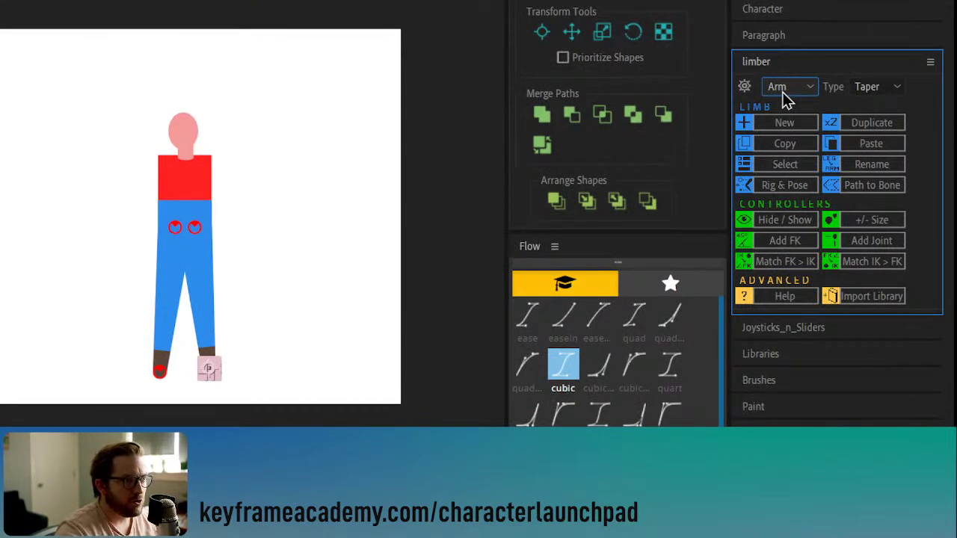
{"action": "left_click", "coordinate": [783, 123]}
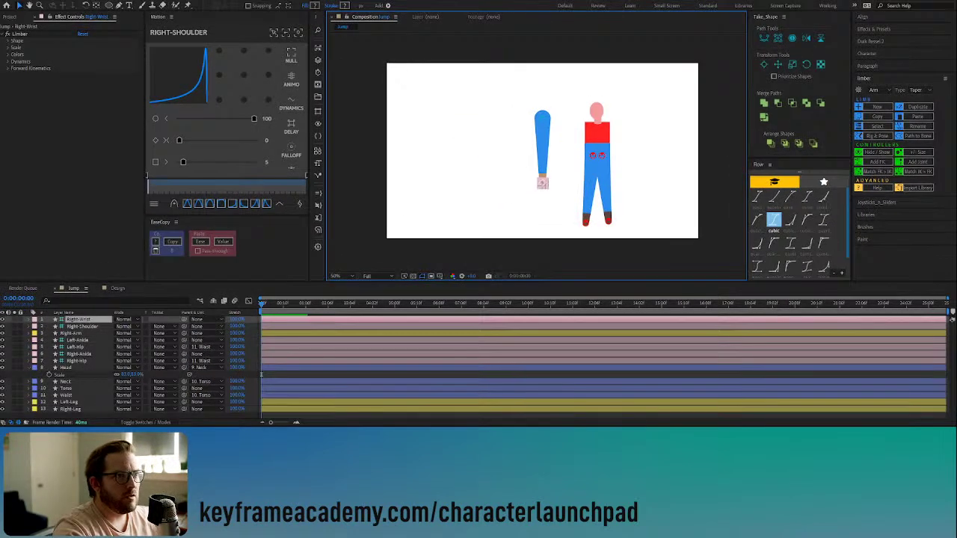
Step: Set the new arm's Upper Length and Lower Length to 100 in the Right-Wrist controller's Limber shape settings
{"action": "left_click", "coordinate": [15, 41]}
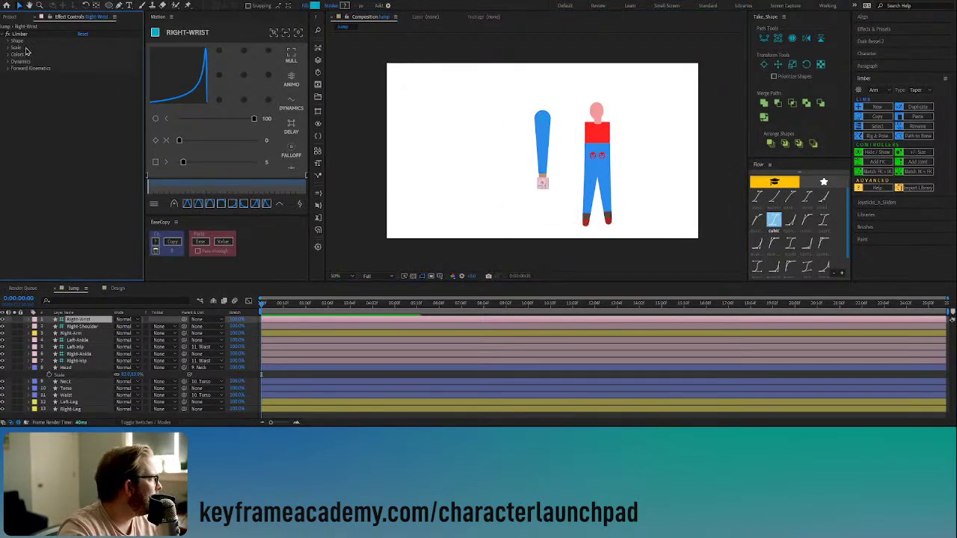
{"action": "left_click", "coordinate": [8, 41]}
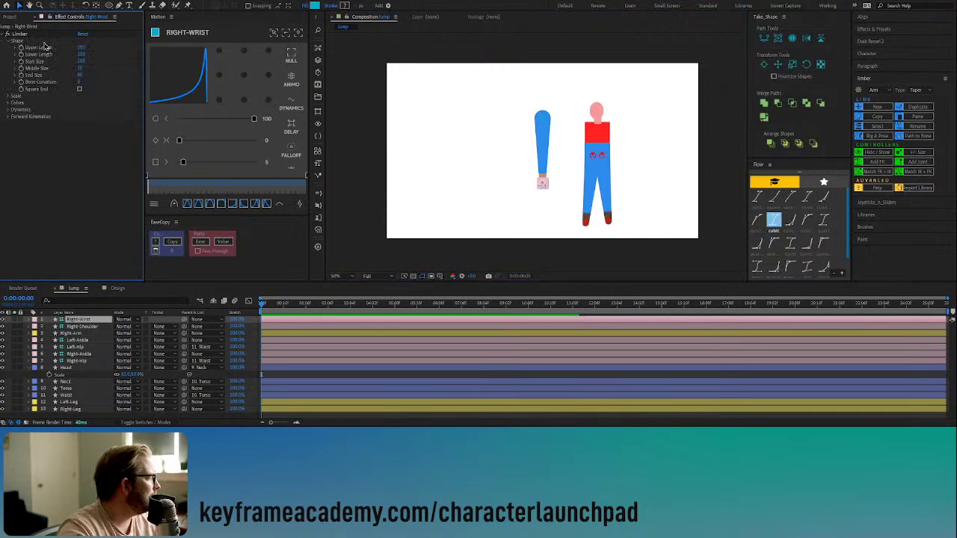
{"action": "left_click", "coordinate": [82, 48]}
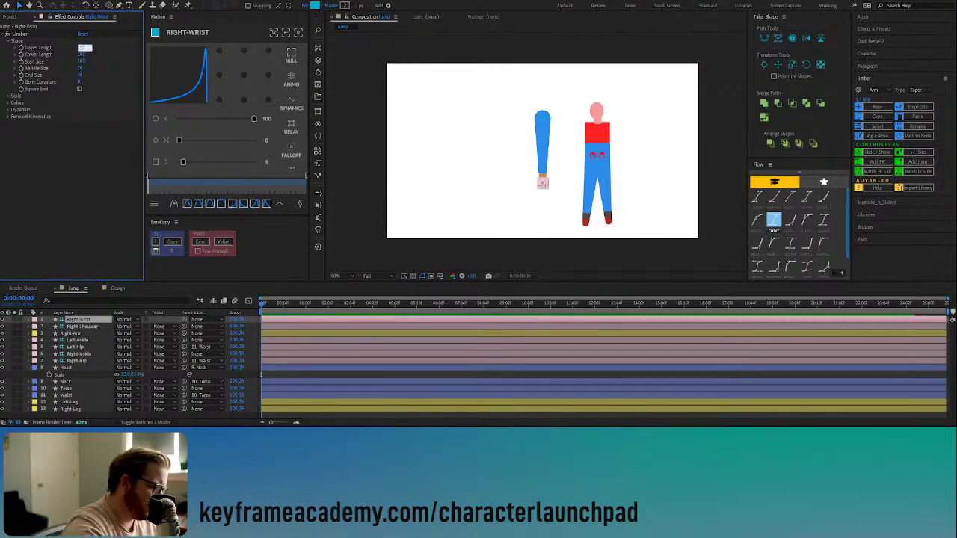
{"action": "key", "text": "Return"}
{"action": "left_click", "coordinate": [82, 55]}
{"action": "type", "text": "100"}
{"action": "key", "text": "Return"}
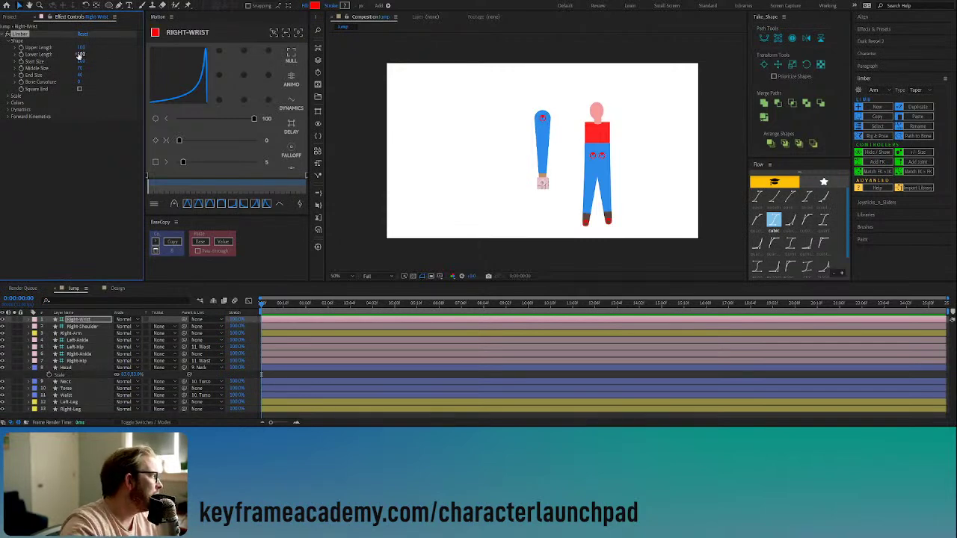
Step: Set the arm's End Size, Middle Size and Start Size to 30 each
{"action": "left_click", "coordinate": [80, 74]}
{"action": "type", "text": "30"}
{"action": "key", "text": "Return"}
{"action": "left_click", "coordinate": [80, 68]}
{"action": "type", "text": "3"}
{"action": "key", "text": "Return"}
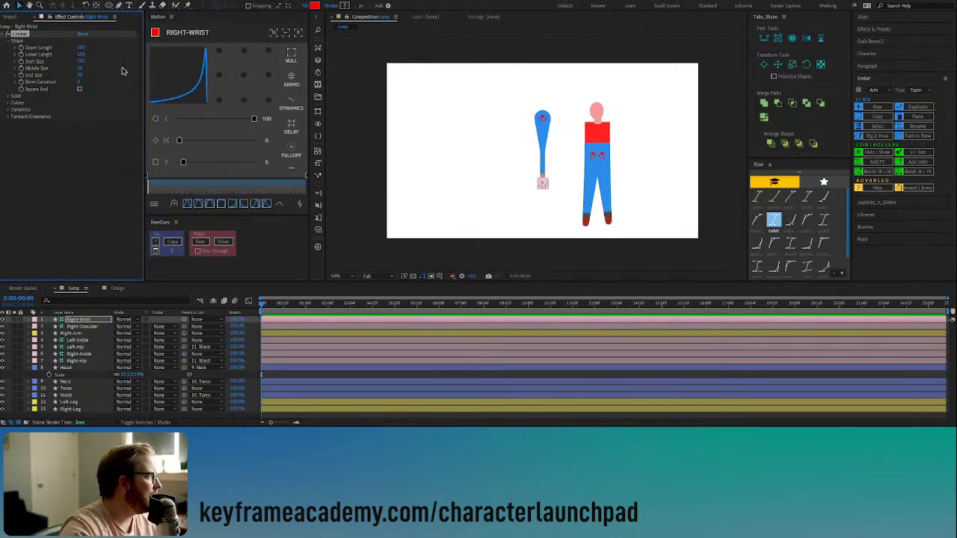
{"action": "left_click", "coordinate": [82, 61]}
{"action": "type", "text": "30"}
{"action": "key", "text": "Return"}
Step: Position the wrist and shoulder controllers so the arm hangs from the torso's upper-left corner, and shrink both controllers
{"action": "left_click", "coordinate": [543, 187]}
{"action": "left_click_drag", "start_coordinate": [544, 186], "coordinate": [513, 125]}
{"action": "left_click", "coordinate": [544, 120], "text": "shift"}
{"action": "scroll", "coordinate": [609, 128], "scroll_direction": "up", "scroll_amount": 3}
{"action": "left_click", "coordinate": [918, 152]}
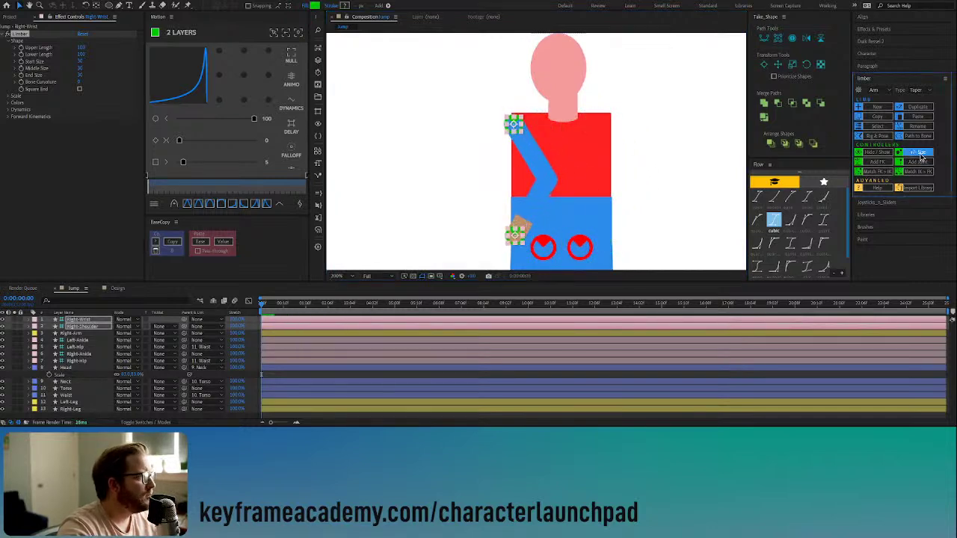
Step: Pull the Right-Wrist controller outward from the body so the arm bends at the elbow
{"action": "left_click_drag", "start_coordinate": [513, 128], "coordinate": [513, 128]}
{"action": "left_click", "coordinate": [480, 167]}
{"action": "left_click_drag", "start_coordinate": [515, 236], "coordinate": [444, 217]}
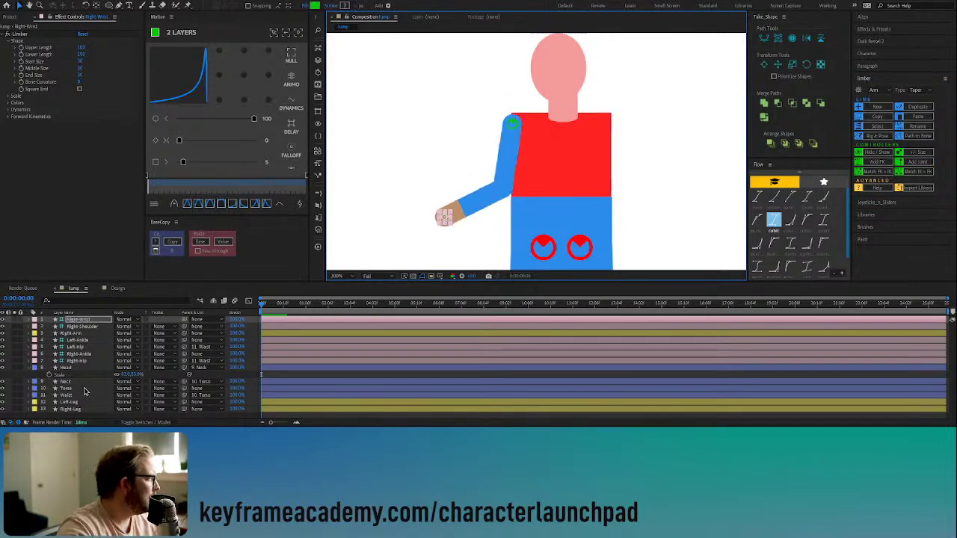
Step: Move the Right-Arm layer to the bottom of the layer stack, below Right-Leg, so it sits behind the torso
{"action": "left_click", "coordinate": [72, 333]}
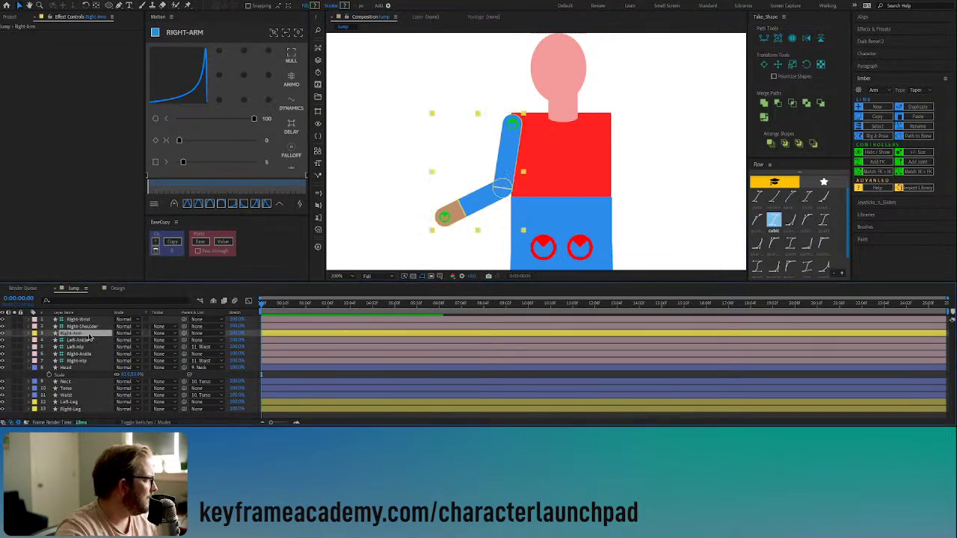
{"action": "left_click", "coordinate": [69, 409]}
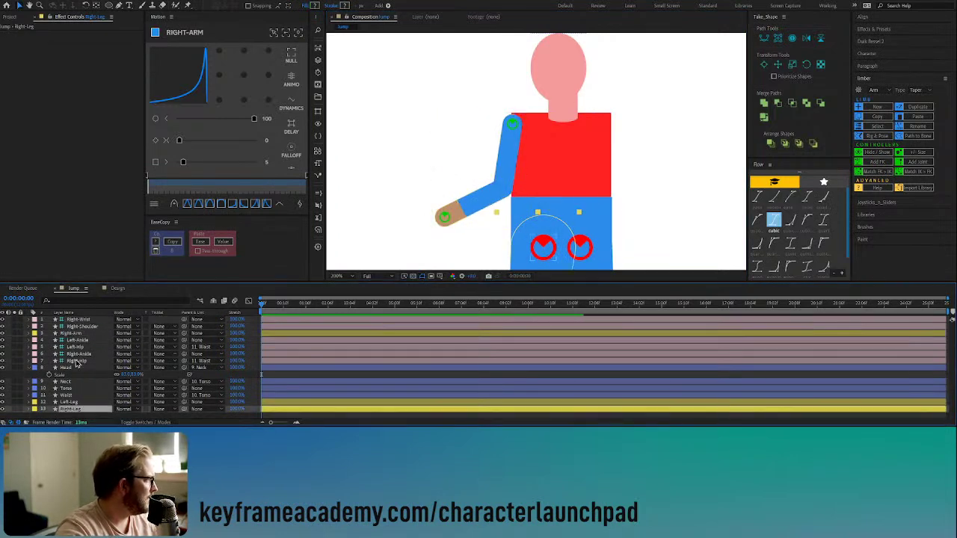
{"action": "left_click", "coordinate": [75, 333]}
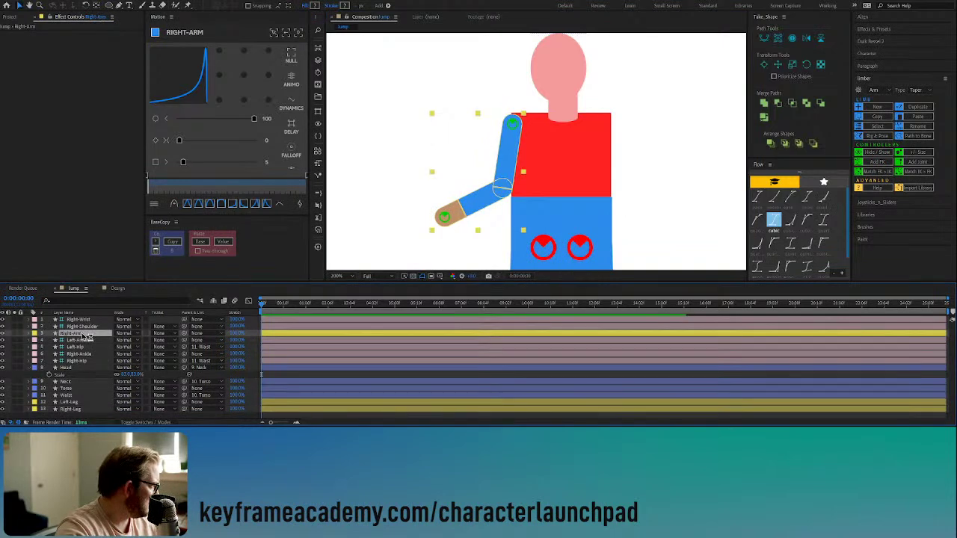
{"action": "left_click_drag", "start_coordinate": [88, 410], "coordinate": [79, 412]}
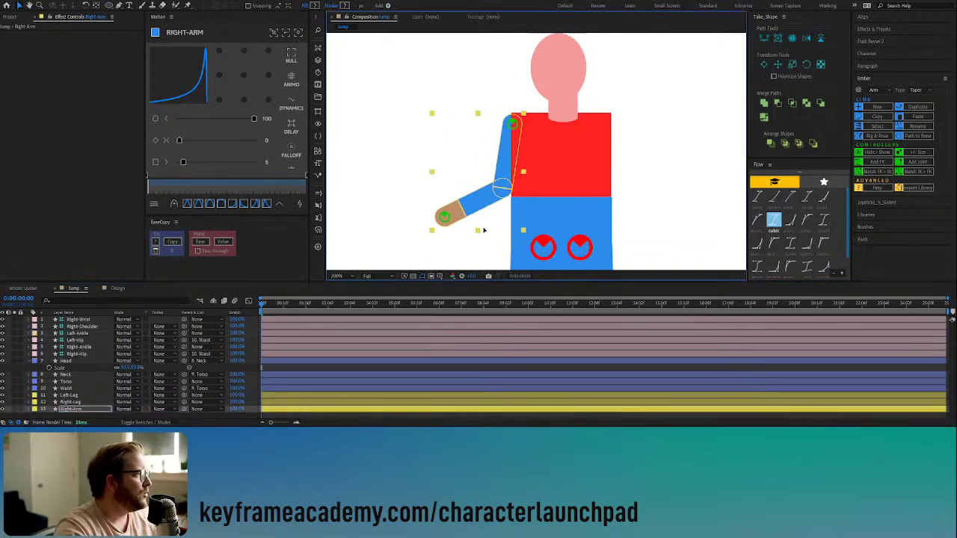
Step: Reposition the Right-Wrist controller beside the hip so the arm extends diagonally down and away from the torso
{"action": "left_click", "coordinate": [79, 319]}
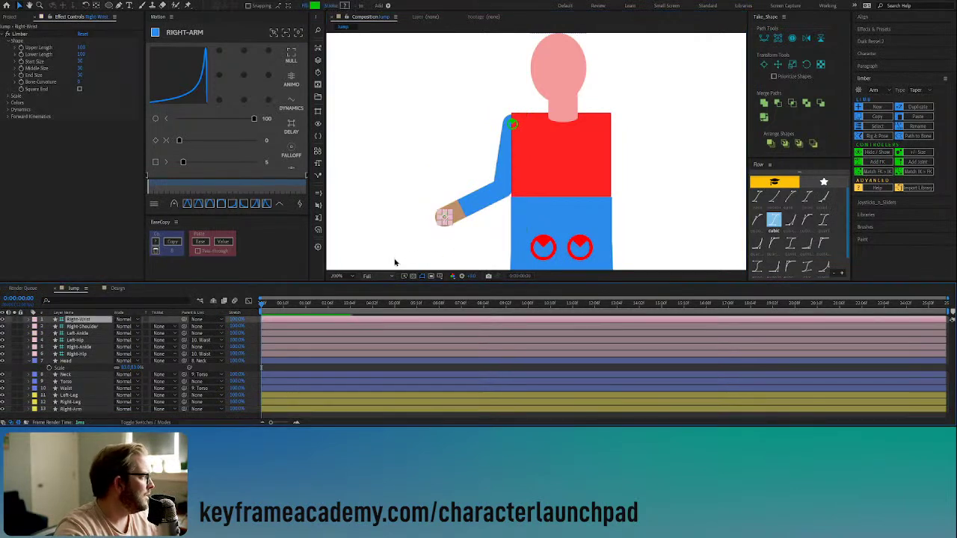
{"action": "key", "text": "comma"}
{"action": "mouse_move", "coordinate": [490, 184]}
{"action": "left_mouse_down"}
{"action": "mouse_move", "coordinate": [525, 202]}
{"action": "mouse_move", "coordinate": [494, 197]}
{"action": "left_mouse_up"}
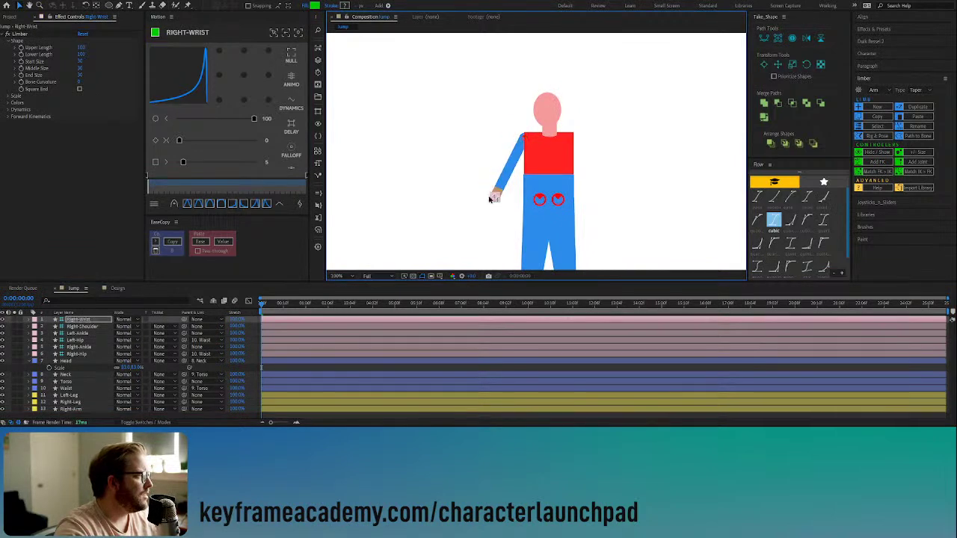
Step: Set the Right-Wrist limb's FK to 100% and Upper FK Rotation to 179°, and rotate the lower arm slightly with Lower FK Rotation
{"action": "left_click", "coordinate": [81, 320]}
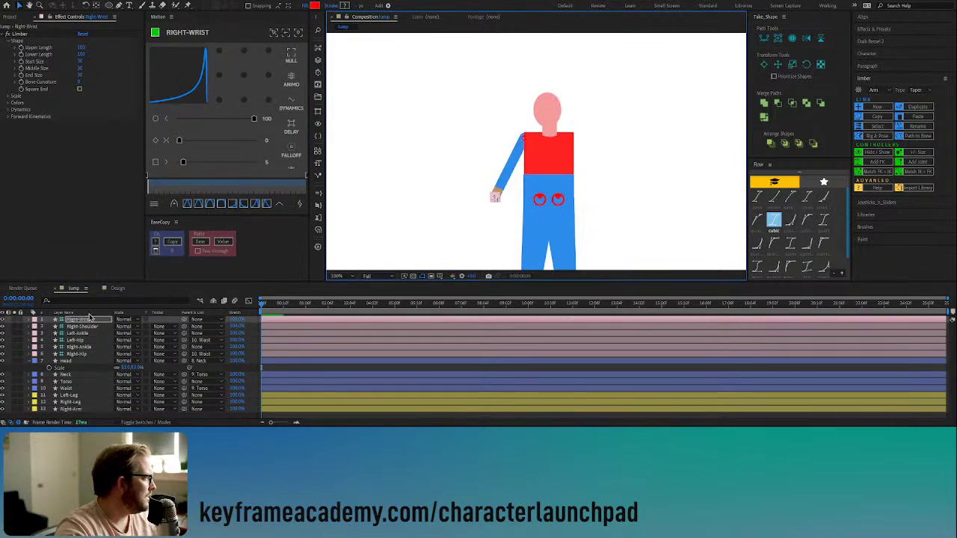
{"action": "left_click", "coordinate": [8, 116]}
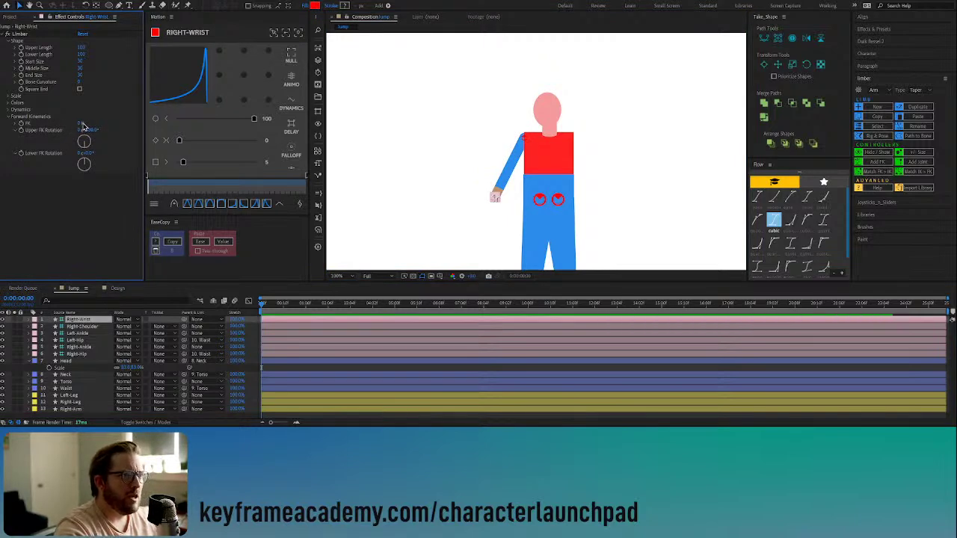
{"action": "left_click", "coordinate": [79, 124]}
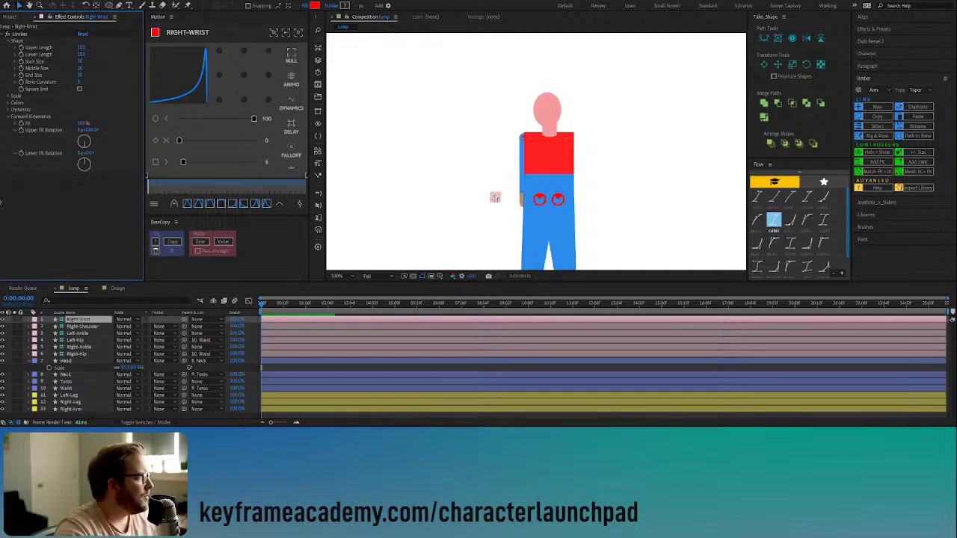
{"action": "mouse_move", "coordinate": [89, 130]}
{"action": "left_mouse_down"}
{"action": "mouse_move", "coordinate": [101, 153]}
{"action": "mouse_move", "coordinate": [90, 134]}
{"action": "left_mouse_up"}
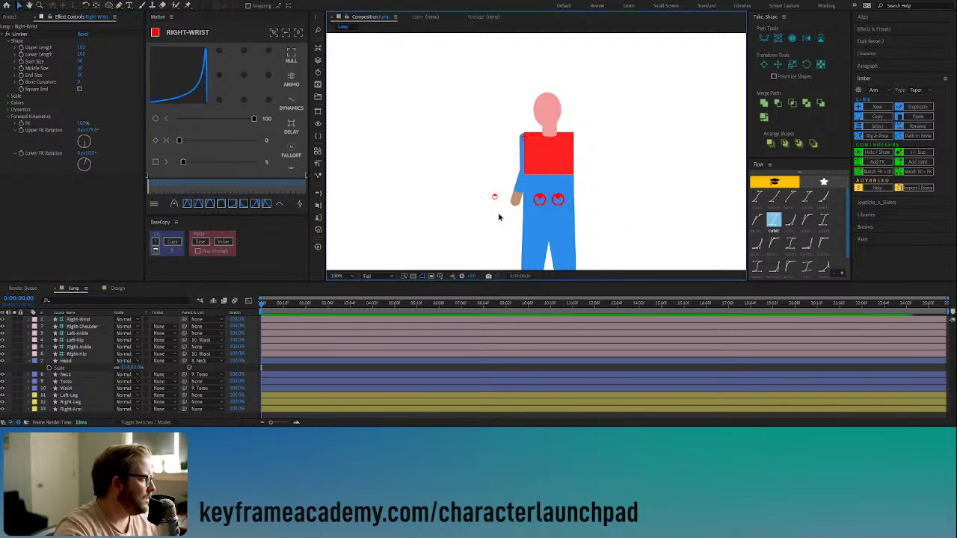
Step: Try to duplicate the right arm limb with the name Left and shift its shoulder across the torso, and undo it
{"action": "left_click", "coordinate": [918, 107]}
{"action": "key", "text": "BackSpace"}
{"action": "type", "text": "Left"}
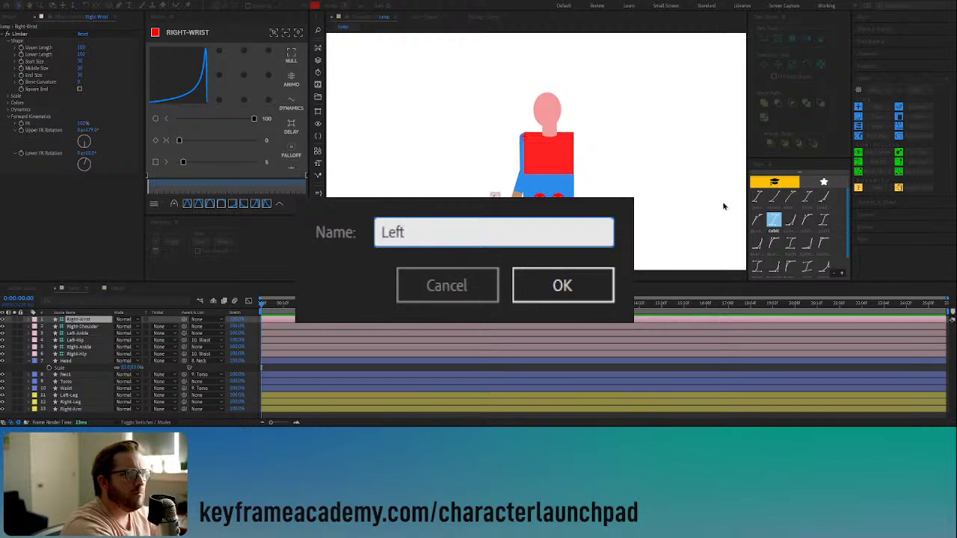
{"action": "key", "text": "Return"}
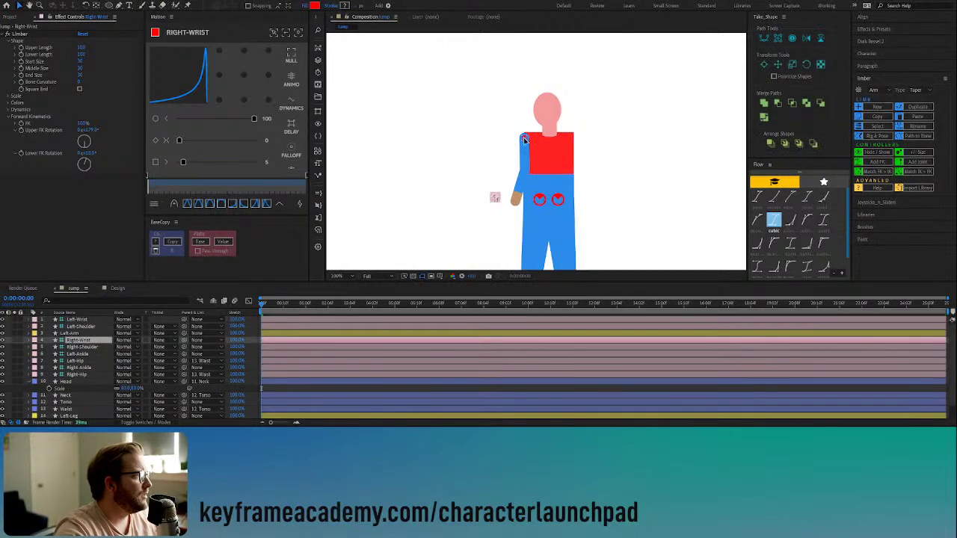
{"action": "left_click_drag", "start_coordinate": [523, 138], "coordinate": [557, 139]}
{"action": "key", "text": "ctrl+z"}
{"action": "left_click", "coordinate": [756, 295]}
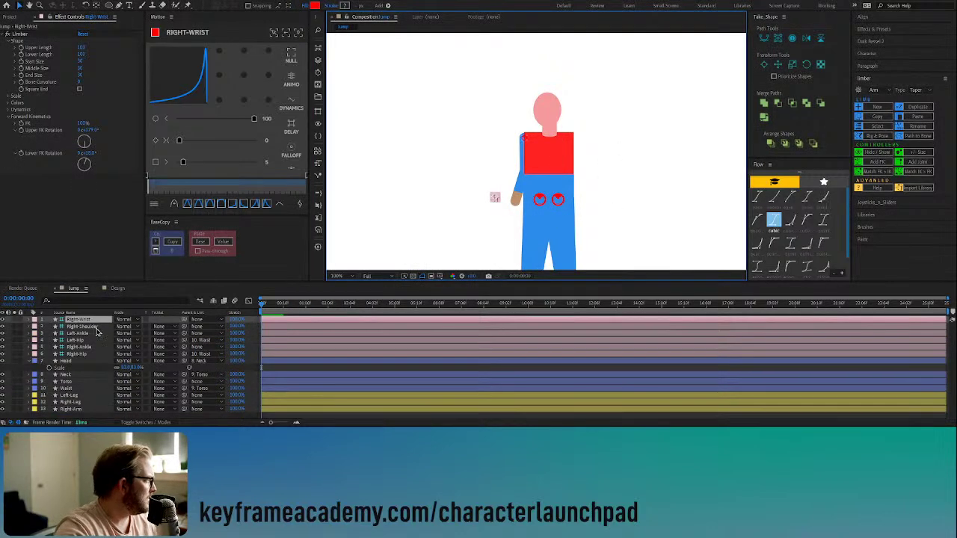
Step: Try to move the Right-Shoulder controller across to the torso's opposite upper corner
{"action": "left_click", "coordinate": [101, 327]}
{"action": "left_click_drag", "start_coordinate": [524, 138], "coordinate": [565, 139]}
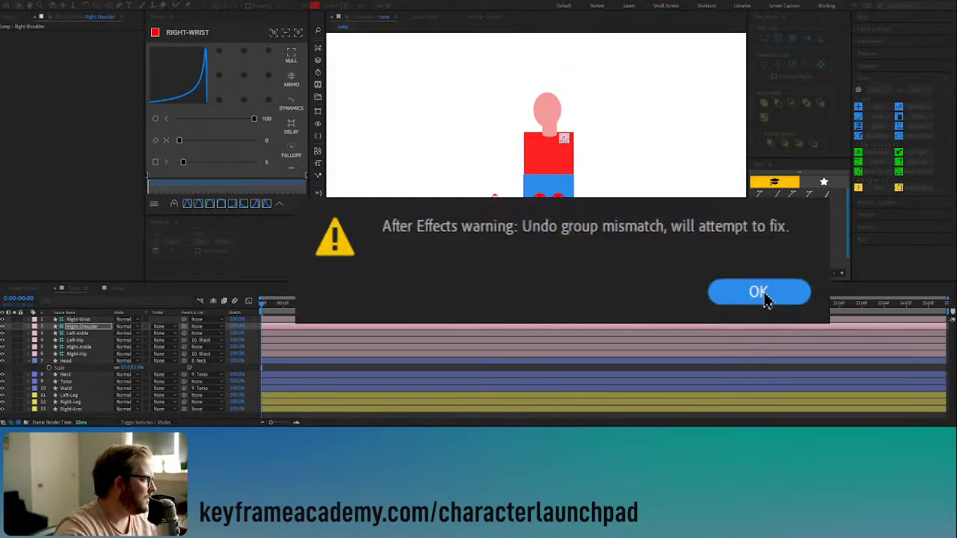
{"action": "left_click", "coordinate": [760, 306]}
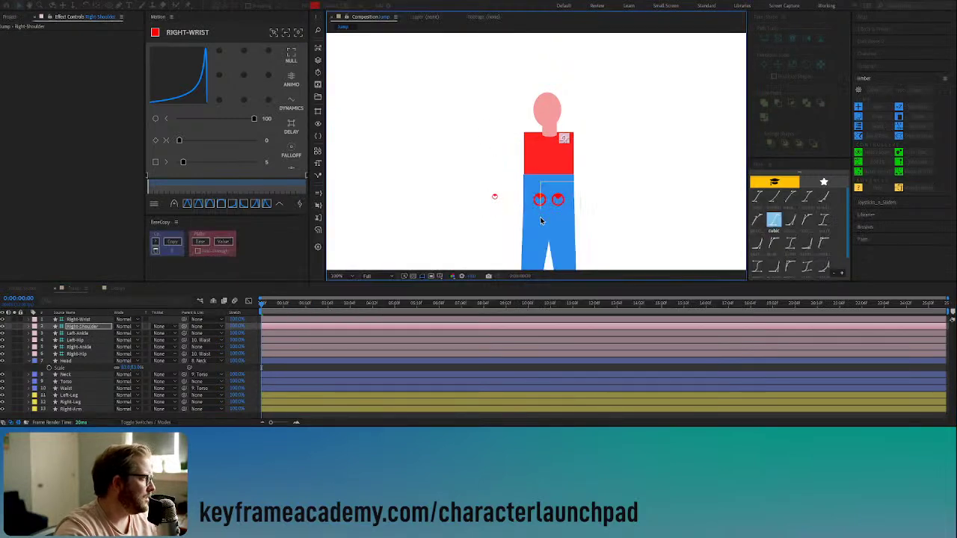
{"action": "left_click", "coordinate": [615, 222]}
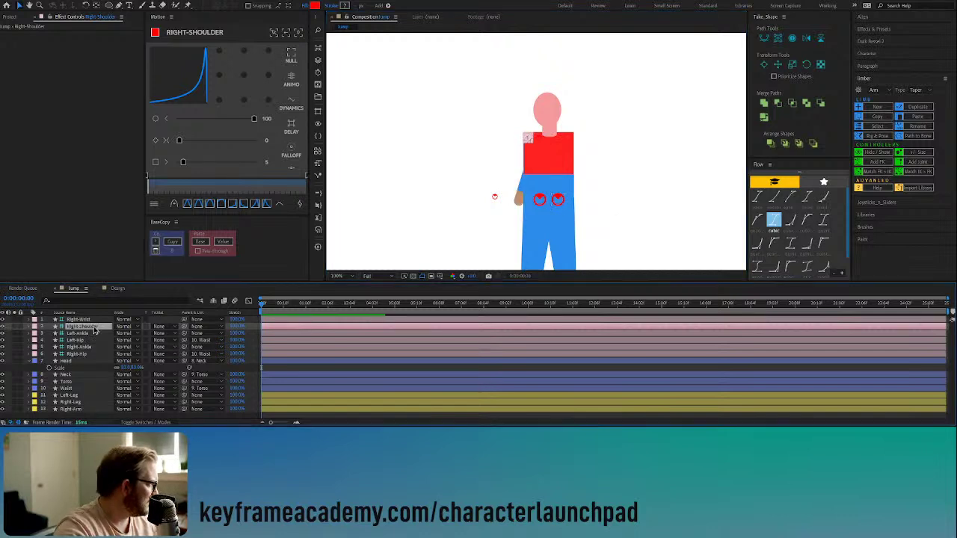
Step: Duplicate the right arm limb with the name Left and place its shoulder controller at the torso's opposite upper corner
{"action": "left_click", "coordinate": [888, 136]}
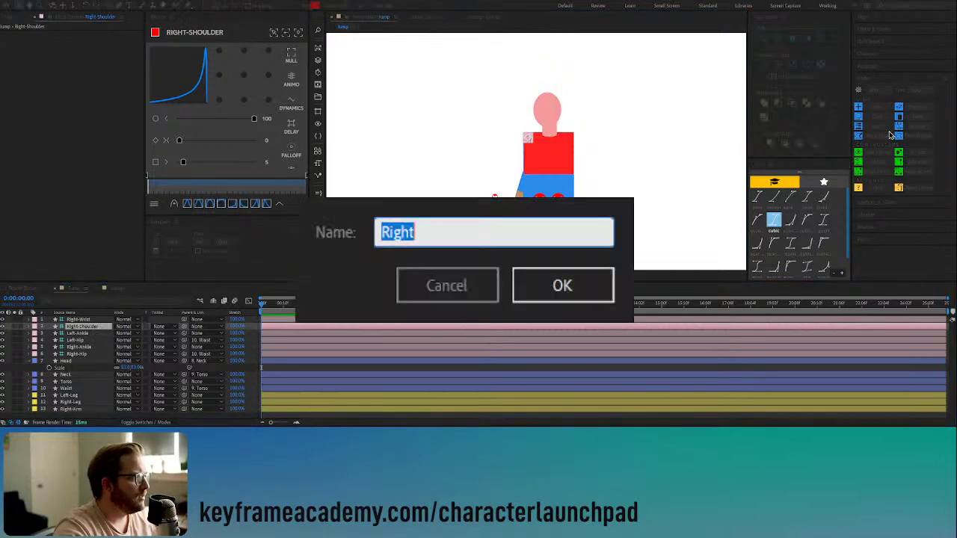
{"action": "type", "text": "Left"}
{"action": "key", "text": "Return"}
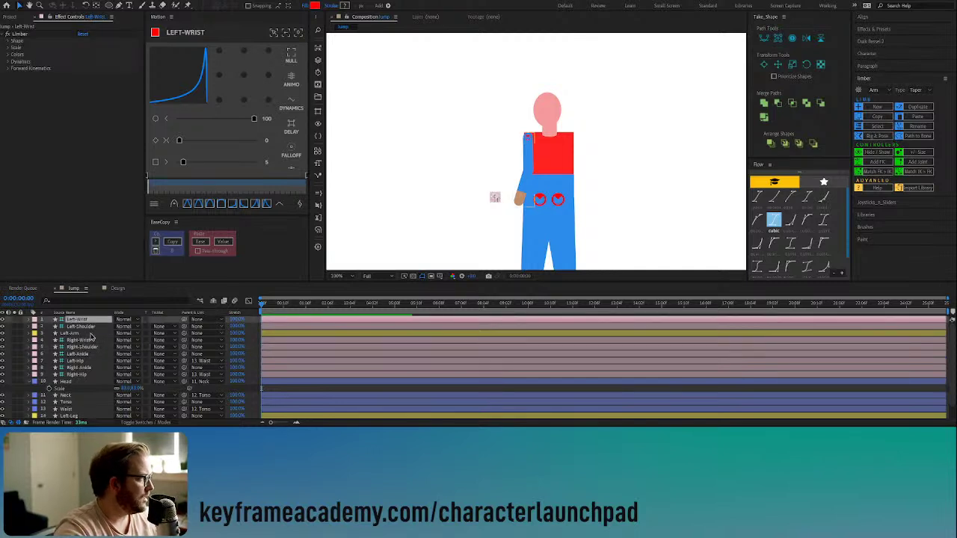
{"action": "left_click", "coordinate": [82, 327]}
{"action": "left_click_drag", "start_coordinate": [527, 138], "coordinate": [574, 140]}
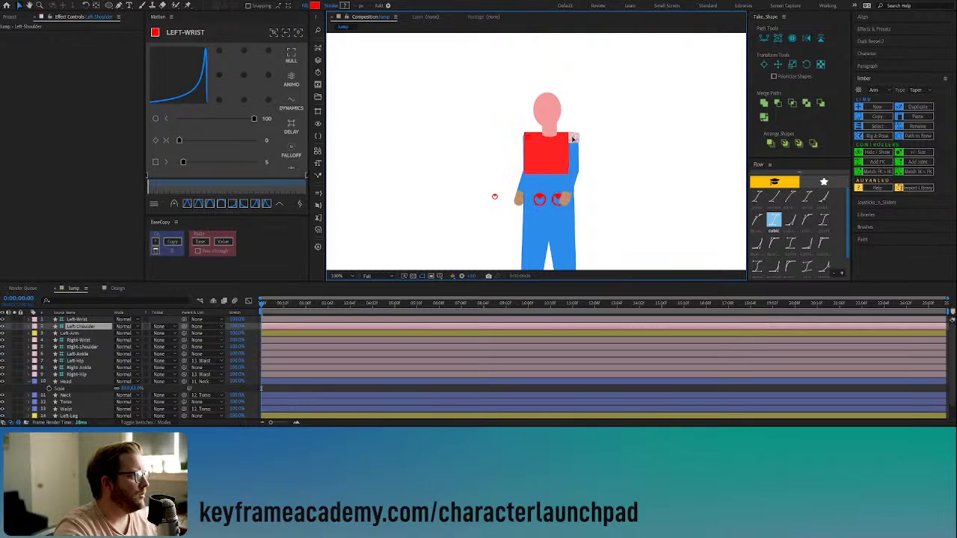
Step: Set the Left-Wrist limb's Upper Color to light blue 97CBFF and match its Middle and Lower Colors to it
{"action": "left_click", "coordinate": [565, 197]}
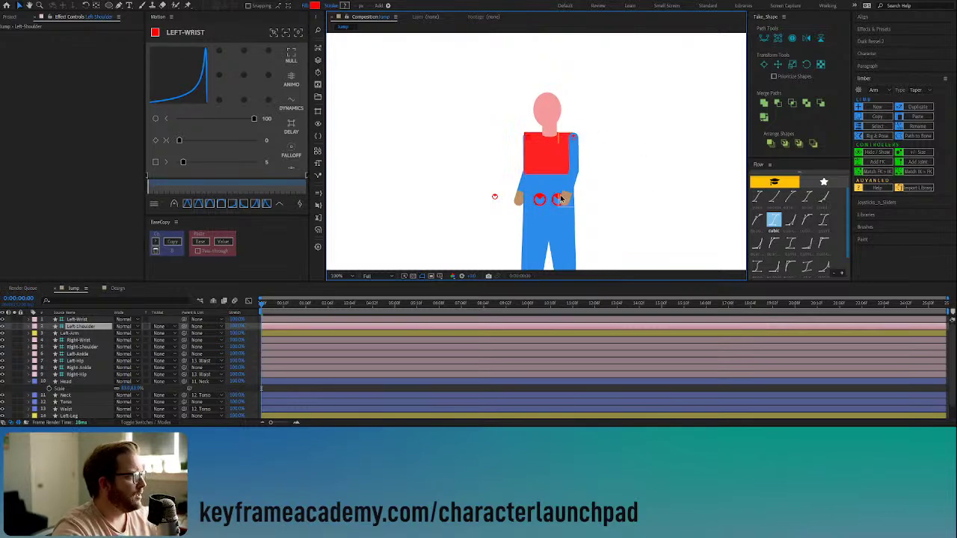
{"action": "left_click", "coordinate": [85, 320]}
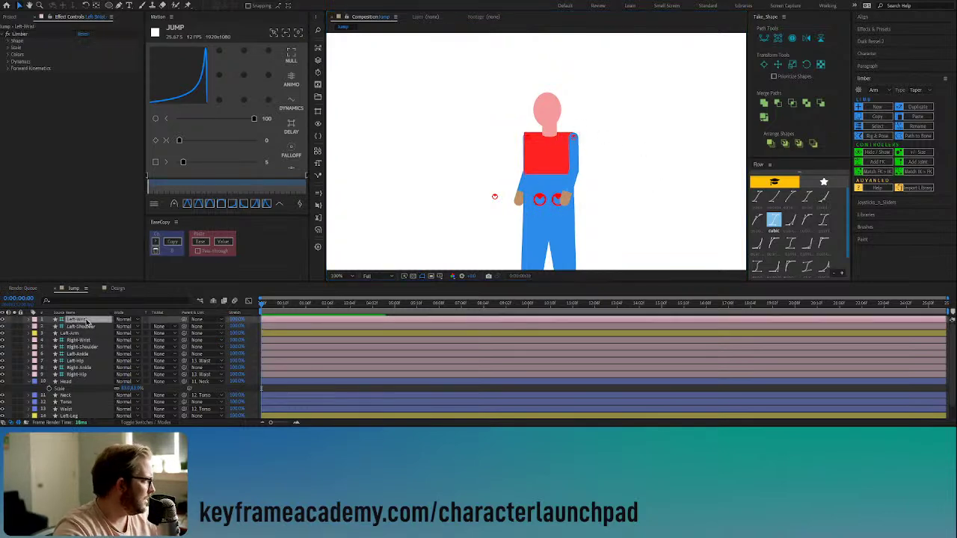
{"action": "left_click", "coordinate": [8, 54]}
{"action": "left_click", "coordinate": [80, 91]}
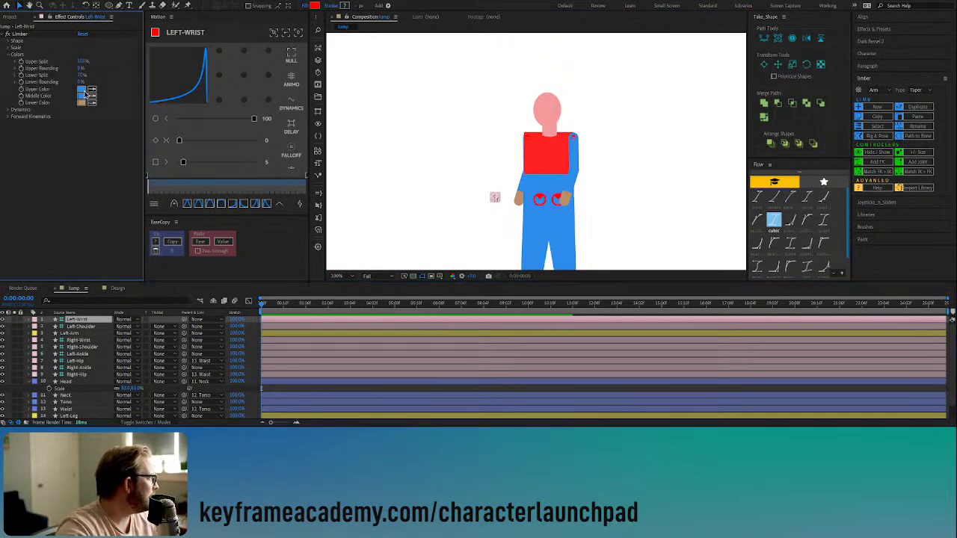
{"action": "left_click_drag", "start_coordinate": [468, 244], "coordinate": [463, 222]}
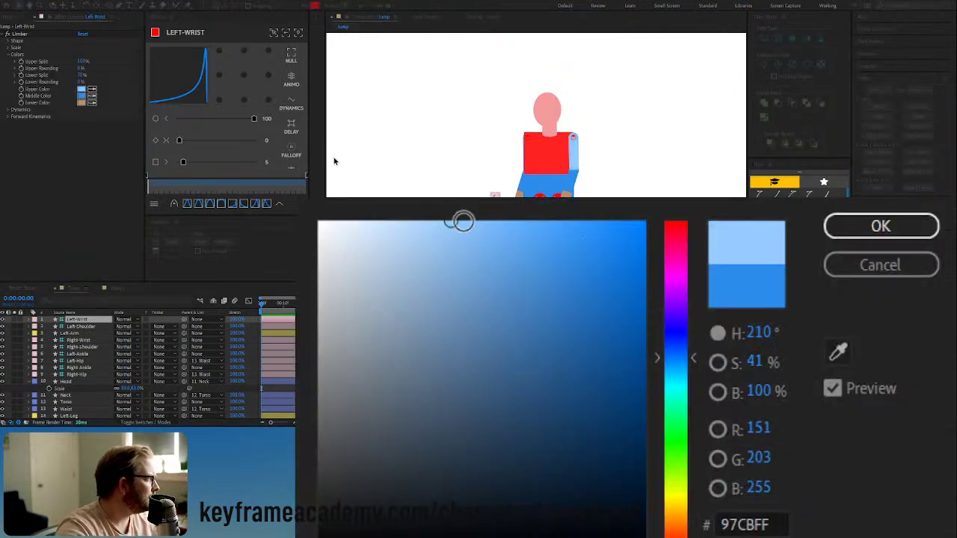
{"action": "left_click", "coordinate": [867, 238]}
{"action": "left_click", "coordinate": [82, 89]}
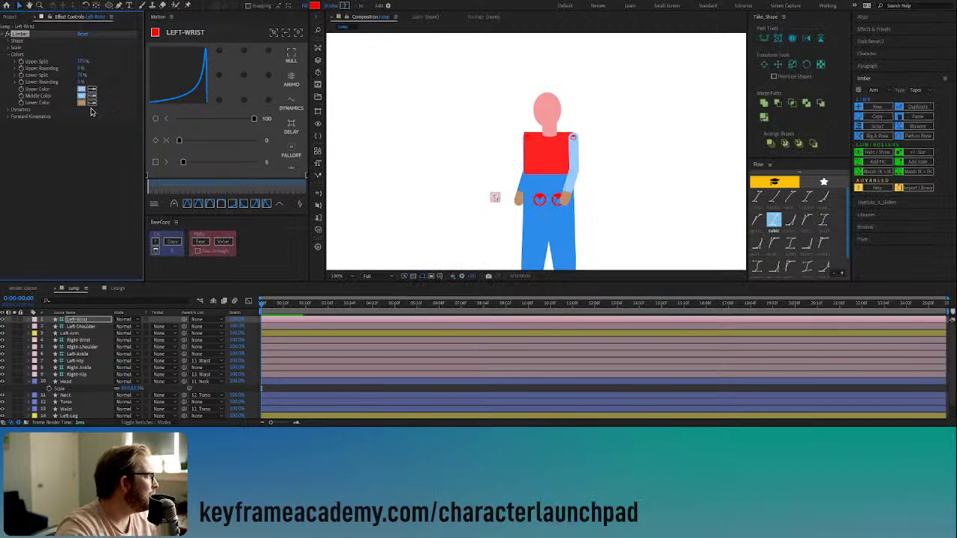
{"action": "left_click", "coordinate": [91, 103]}
{"action": "left_click", "coordinate": [83, 96]}
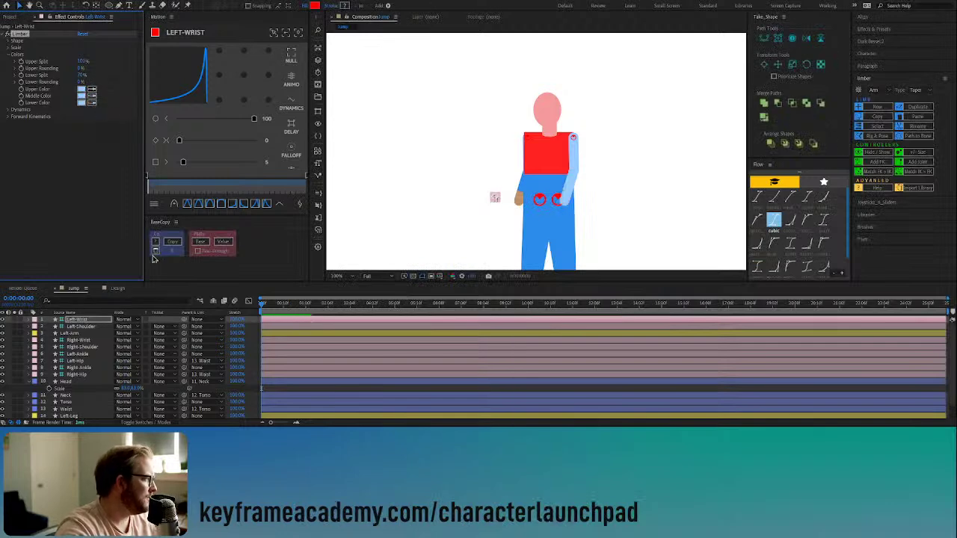
Step: Change the Right-Wrist limb's Upper, Middle and Lower Colors to the same light blue as the left arm
{"action": "left_click", "coordinate": [83, 341]}
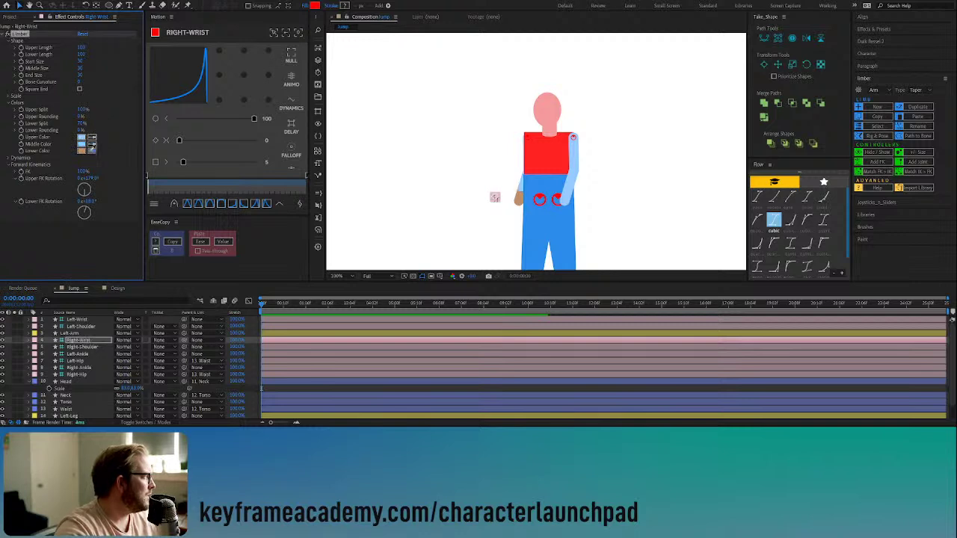
{"action": "left_click", "coordinate": [647, 182]}
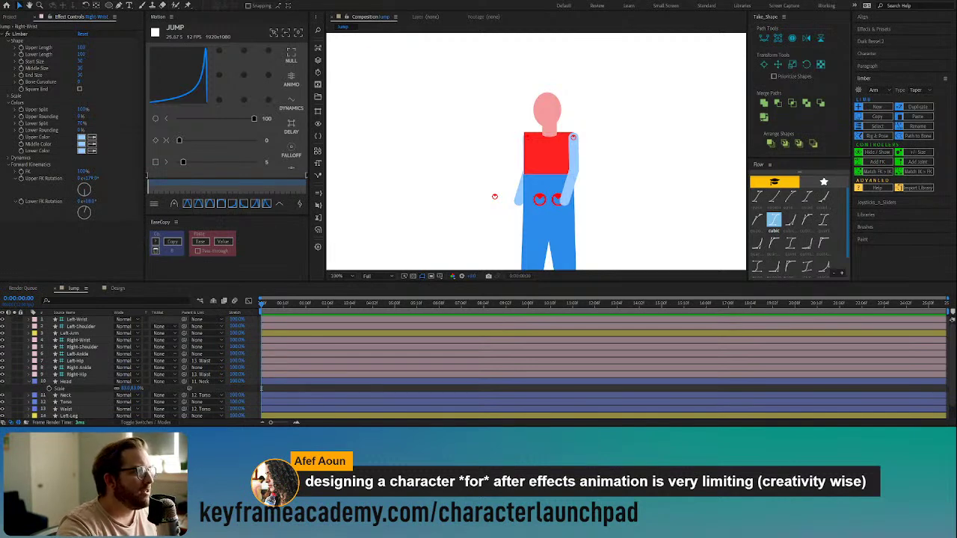
Step: Parent the Left-Shoulder and Right-Shoulder controllers to the Torso layer
{"action": "left_click", "coordinate": [545, 162]}
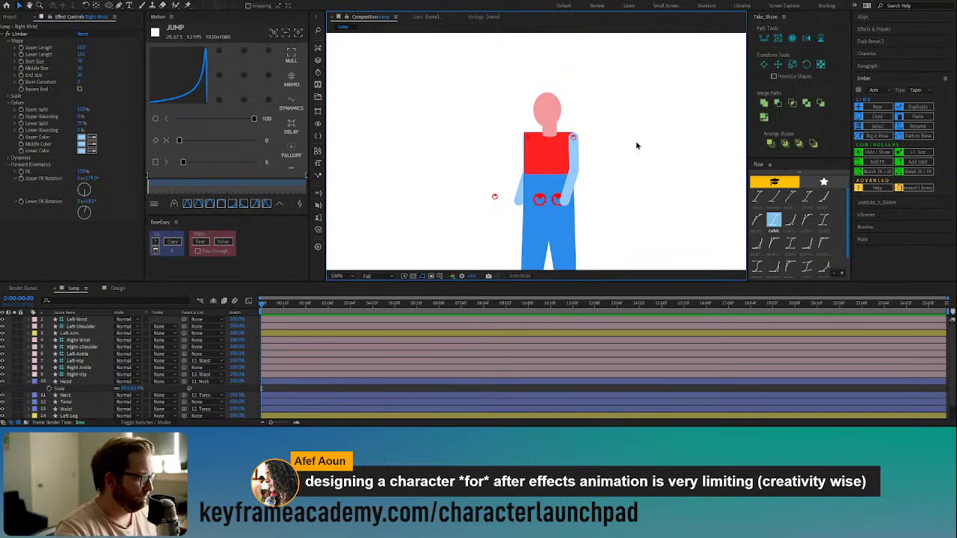
{"action": "left_click", "coordinate": [540, 157]}
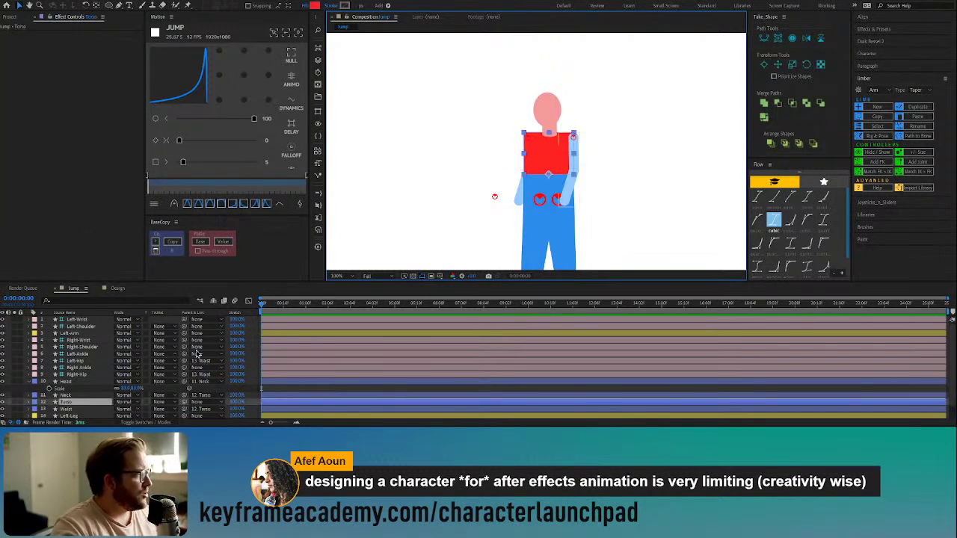
{"action": "left_click", "coordinate": [78, 326]}
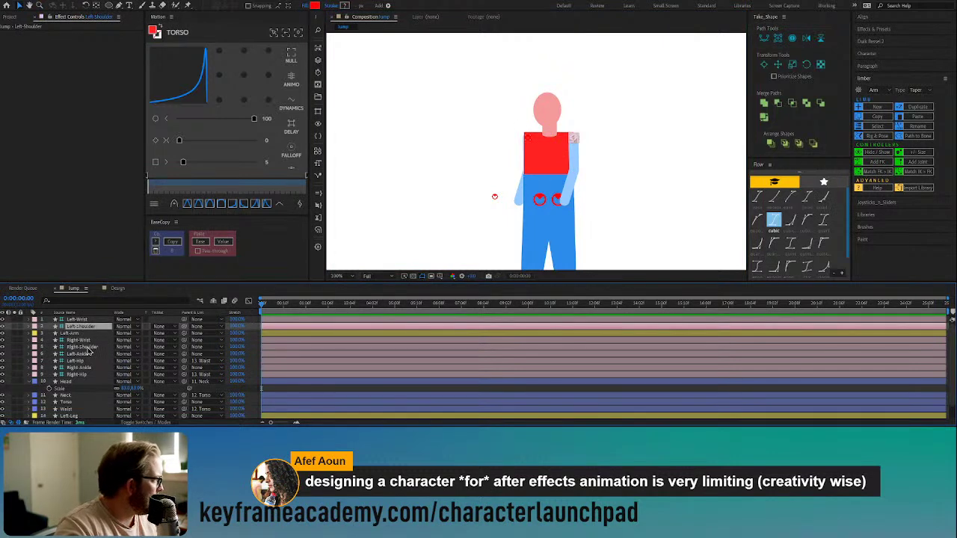
{"action": "left_click", "coordinate": [82, 347], "text": "ctrl"}
{"action": "left_click_drag", "start_coordinate": [184, 348], "coordinate": [75, 403]}
Step: Test the rig by moving the Torso layer around, and undo the move
{"action": "left_click", "coordinate": [76, 402]}
{"action": "mouse_move", "coordinate": [561, 160]}
{"action": "left_mouse_down"}
{"action": "mouse_move", "coordinate": [544, 174]}
{"action": "mouse_move", "coordinate": [566, 162]}
{"action": "left_mouse_up"}
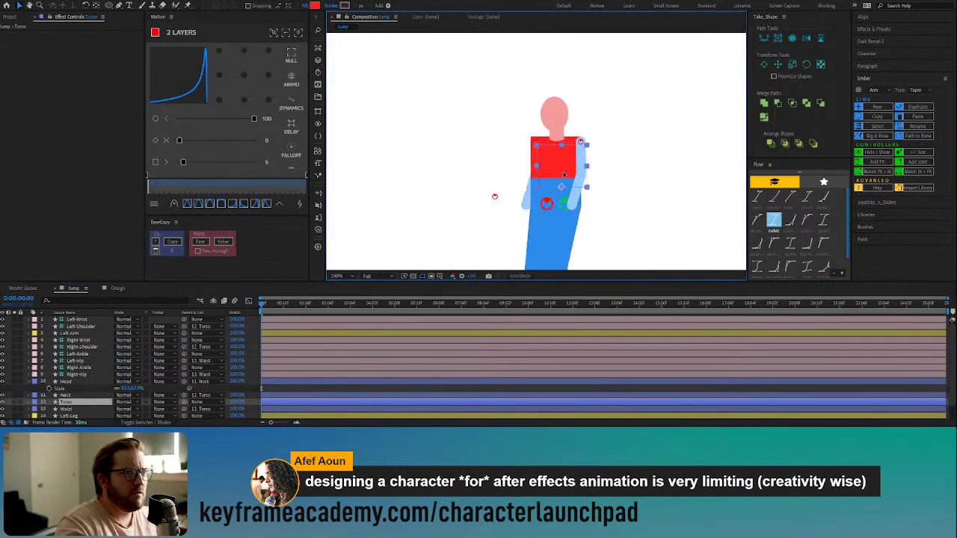
{"action": "scroll", "coordinate": [577, 174], "scroll_direction": "down", "scroll_amount": 2}
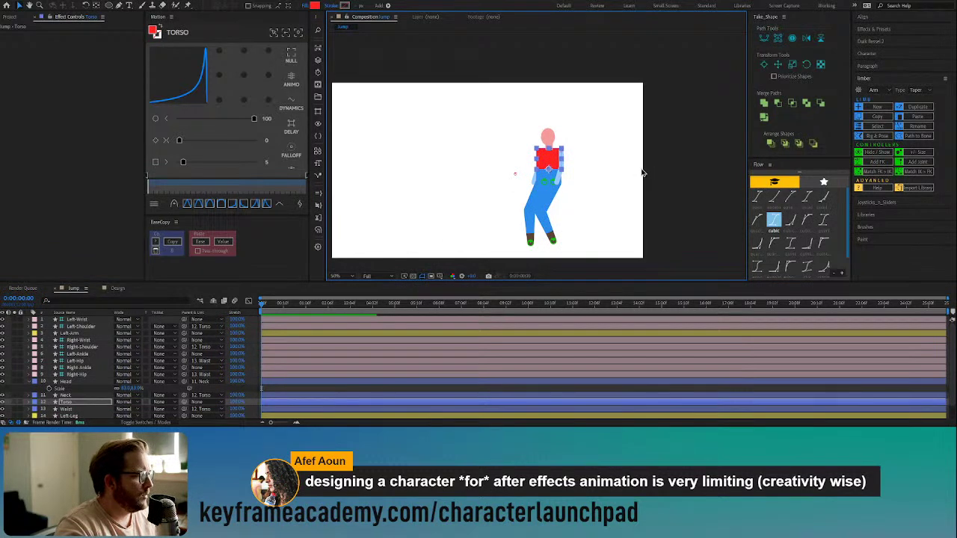
{"action": "key", "text": "ctrl+z"}
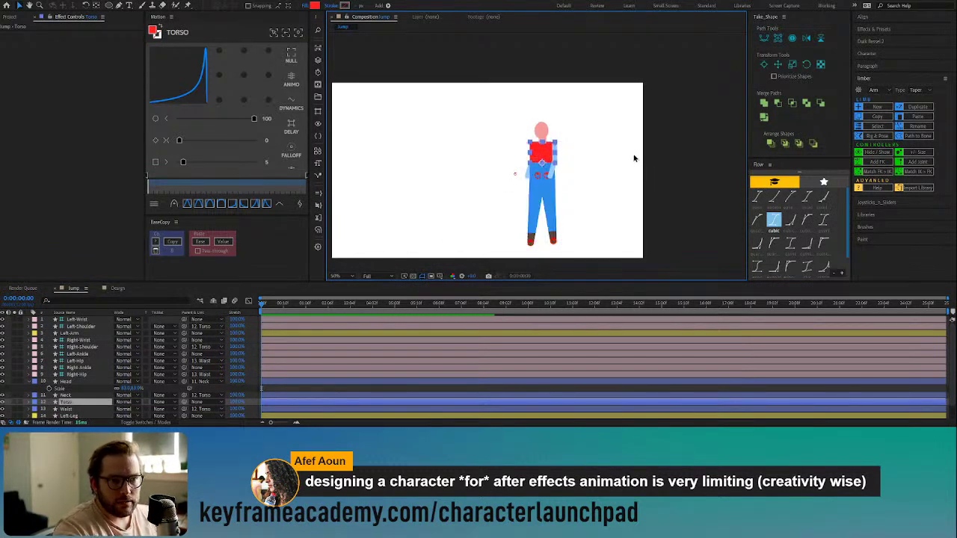
Step: Reposition the ankle controllers beneath the legs and fine-tune the Upper FK Rotation of the Left-Wrist and Right-Wrist limbs
{"action": "left_click_drag", "start_coordinate": [556, 242], "coordinate": [532, 240]}
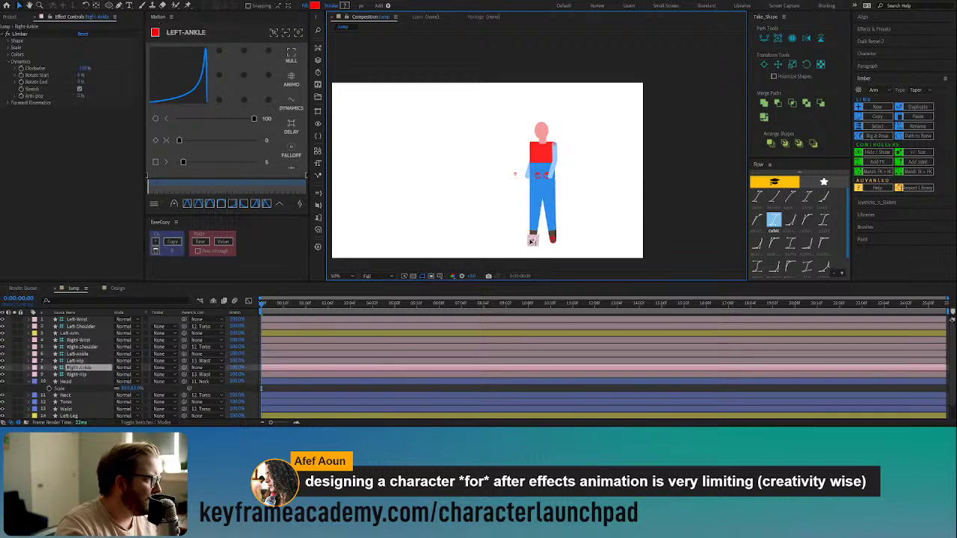
{"action": "left_click", "coordinate": [77, 319]}
{"action": "left_click", "coordinate": [8, 117]}
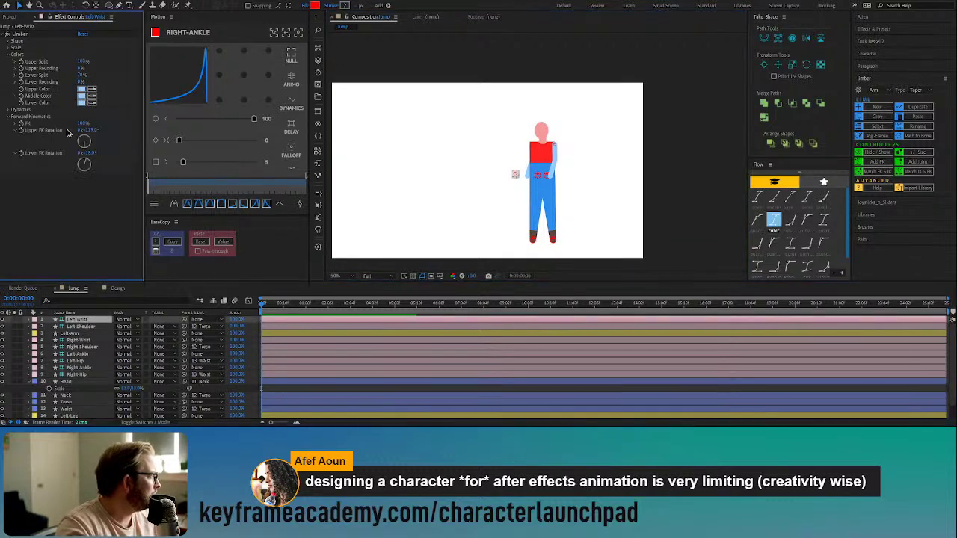
{"action": "left_click_drag", "start_coordinate": [89, 130], "coordinate": [86, 130]}
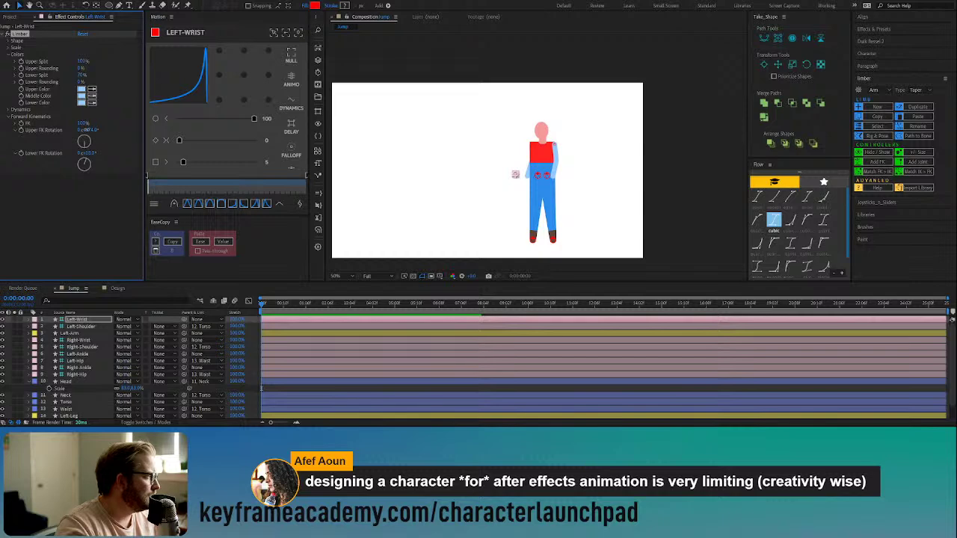
{"action": "left_click", "coordinate": [84, 340]}
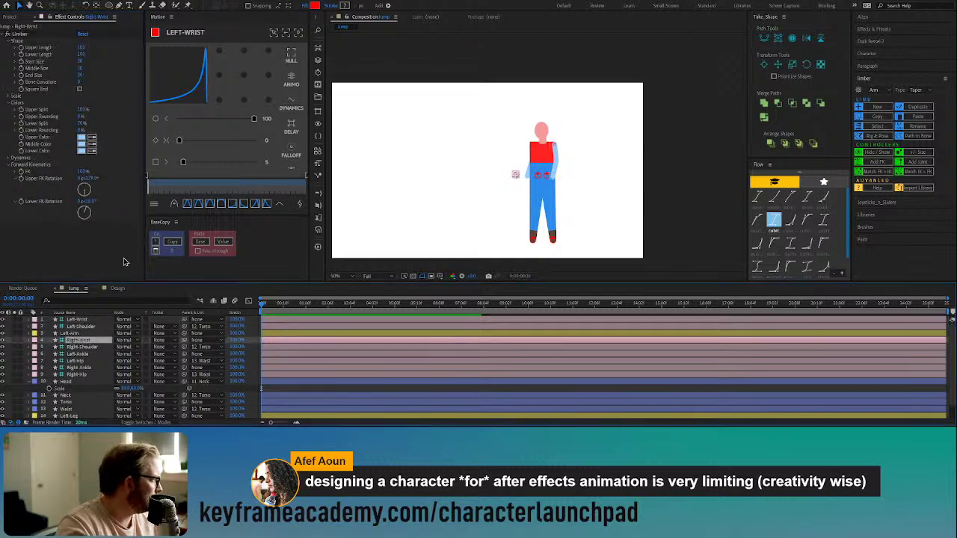
{"action": "left_click_drag", "start_coordinate": [88, 179], "coordinate": [91, 182]}
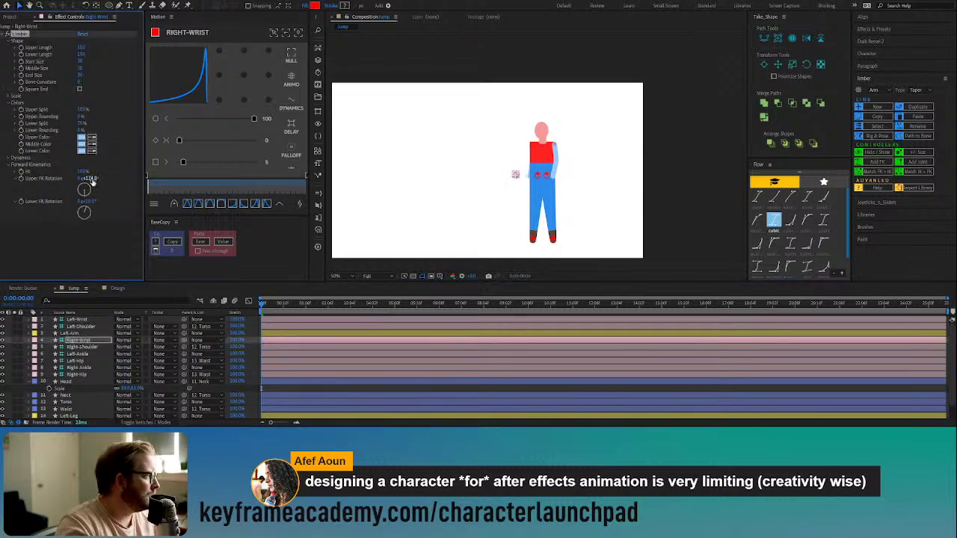
Step: Separate the Torso layer's Position into individual X Position and Y Position properties
{"action": "left_click", "coordinate": [67, 402]}
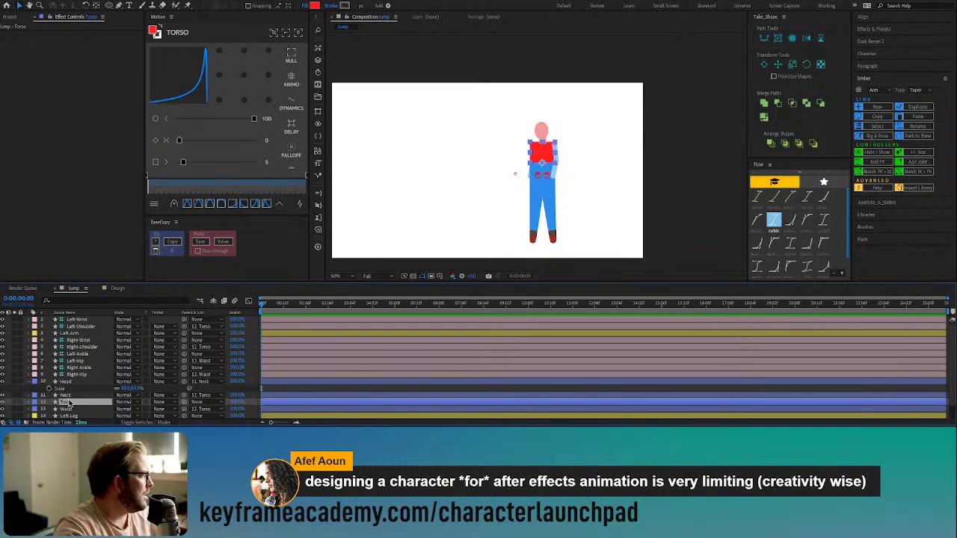
{"action": "key", "text": "p"}
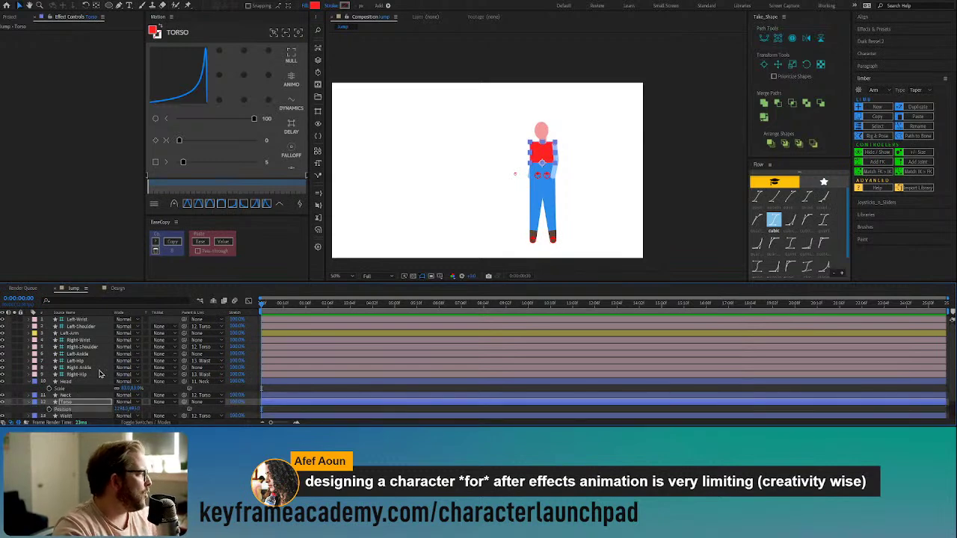
{"action": "left_click", "coordinate": [98, 329]}
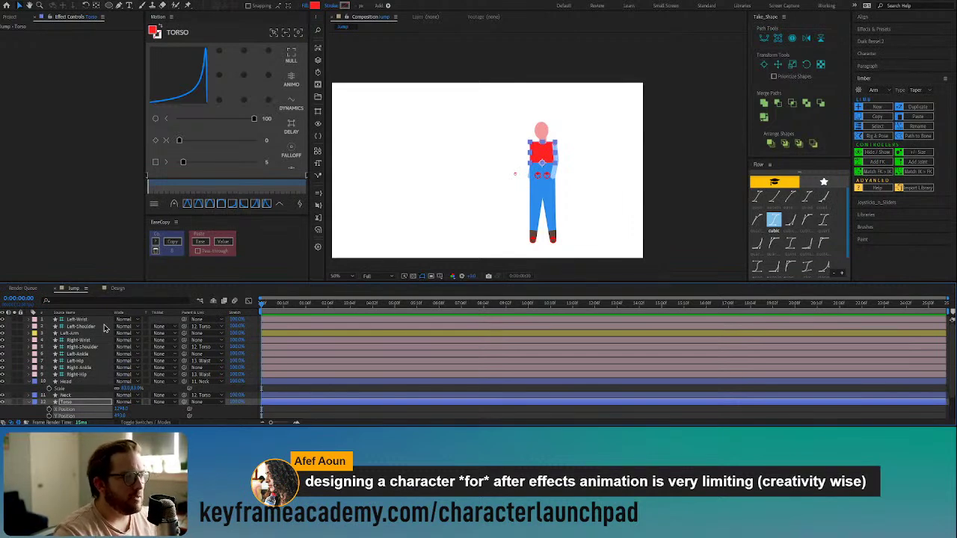
{"action": "left_click", "coordinate": [88, 414]}
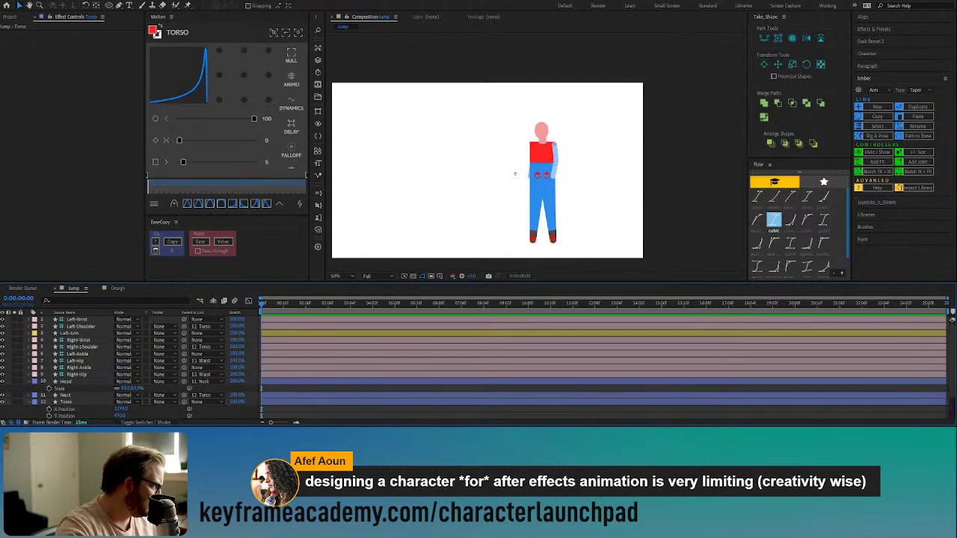
Step: Keyframe the Torso's X Position at 0:00:01:07, and set it to 678 at 0:00:03:03 for a horizontal move
{"action": "scroll", "coordinate": [560, 180], "scroll_direction": "down", "scroll_amount": 1}
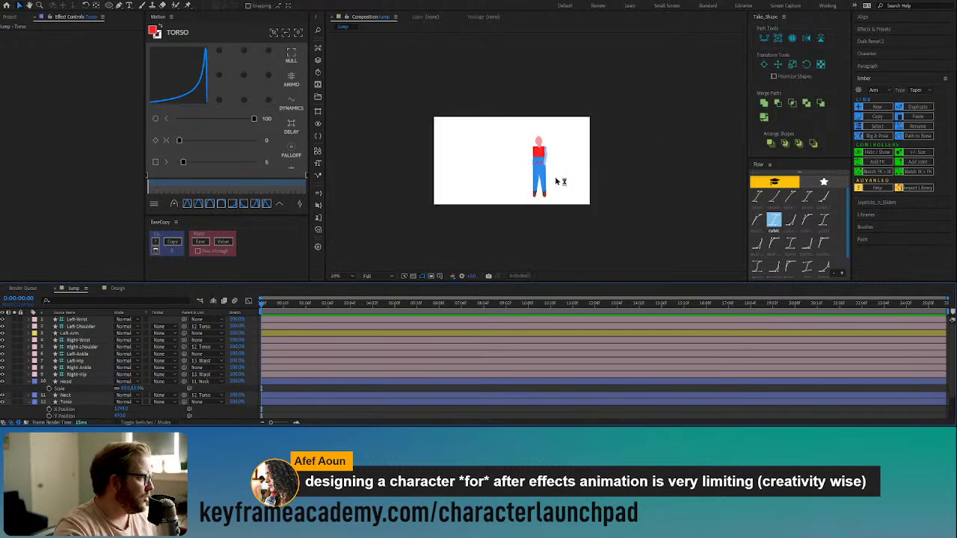
{"action": "scroll", "coordinate": [546, 183], "scroll_direction": "up", "scroll_amount": 1}
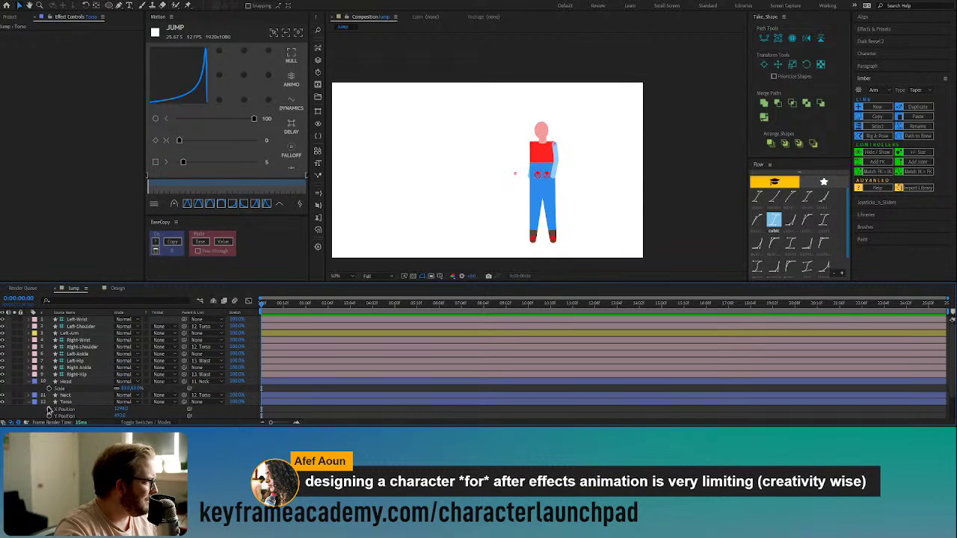
{"action": "left_click_drag", "start_coordinate": [261, 304], "coordinate": [304, 305]}
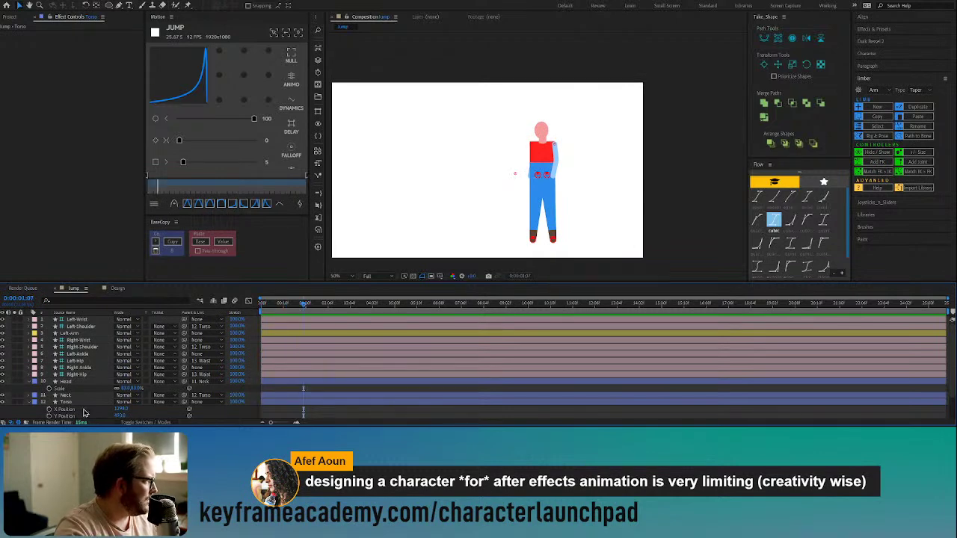
{"action": "left_click", "coordinate": [54, 411]}
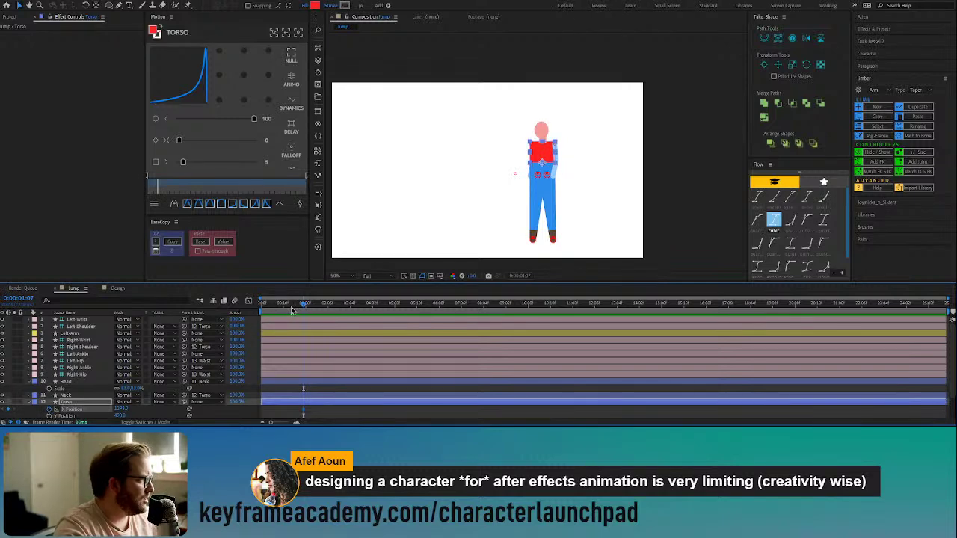
{"action": "key", "text": "space"}
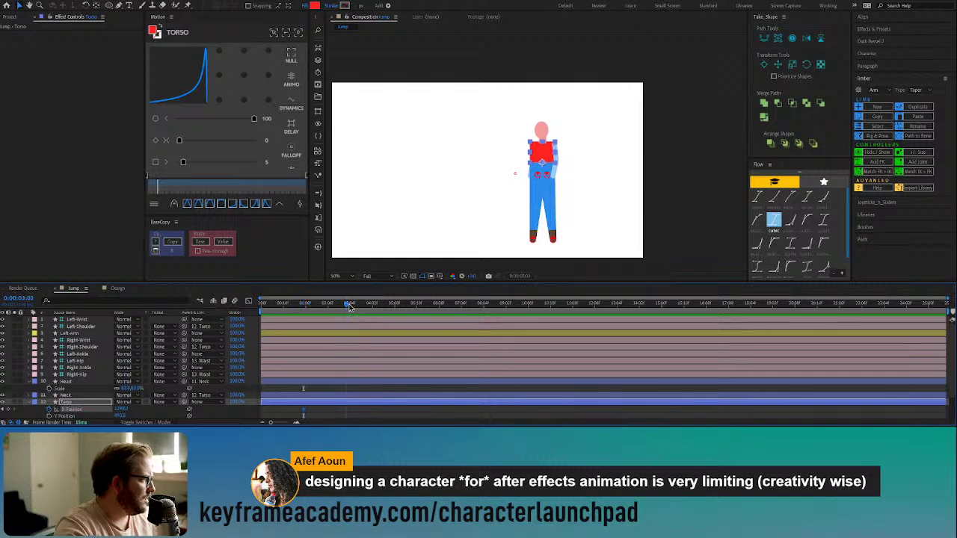
{"action": "left_click_drag", "start_coordinate": [126, 412], "coordinate": [47, 422]}
{"action": "key", "text": "space"}
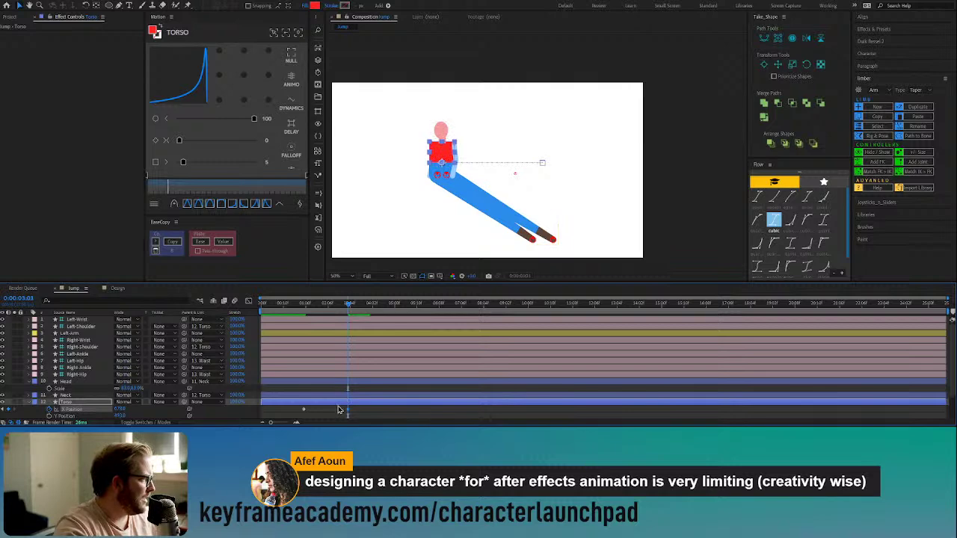
Step: Play back the Torso's horizontal move from just before its first keyframe to judge the timing
{"action": "left_click", "coordinate": [322, 408]}
{"action": "left_click", "coordinate": [291, 304]}
{"action": "key", "text": "space"}
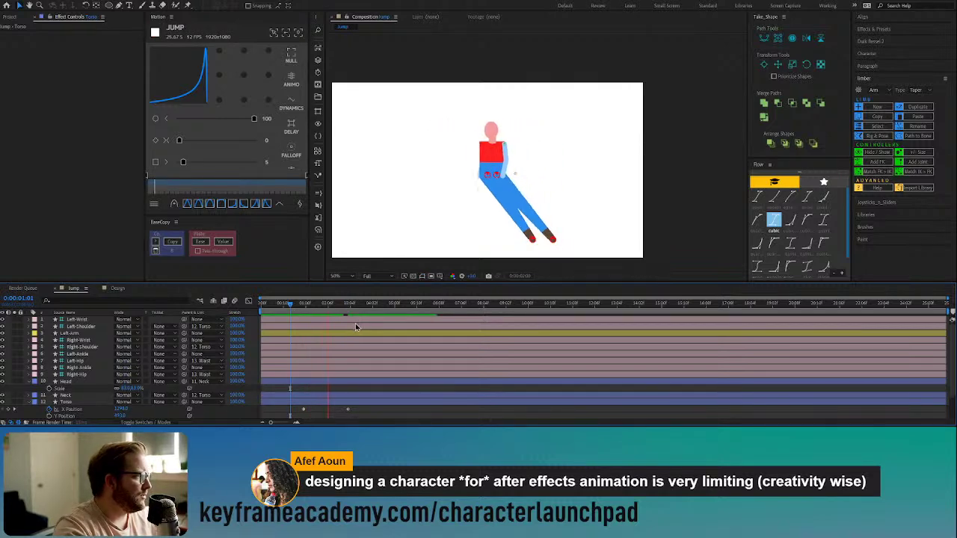
{"action": "key", "text": "space"}
{"action": "left_click", "coordinate": [294, 305]}
{"action": "key", "text": "space"}
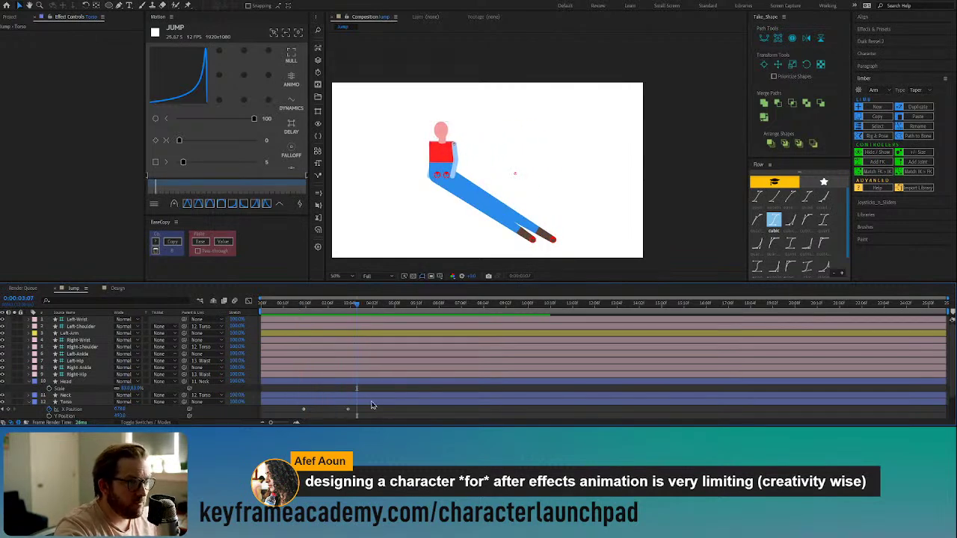
Step: Move the Torso's second X Position keyframe to 0:00:02:05 and preview the faster move
{"action": "left_click", "coordinate": [329, 414]}
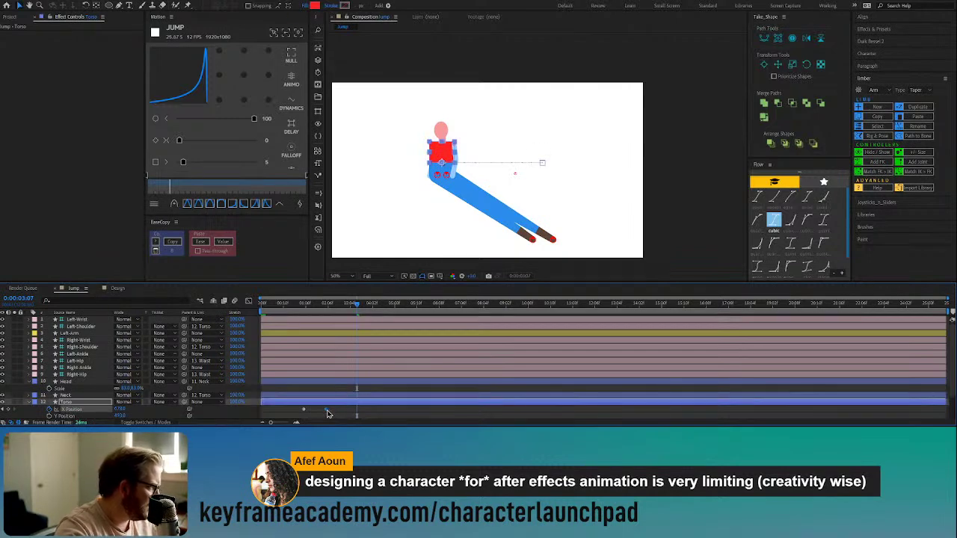
{"action": "left_click", "coordinate": [298, 315]}
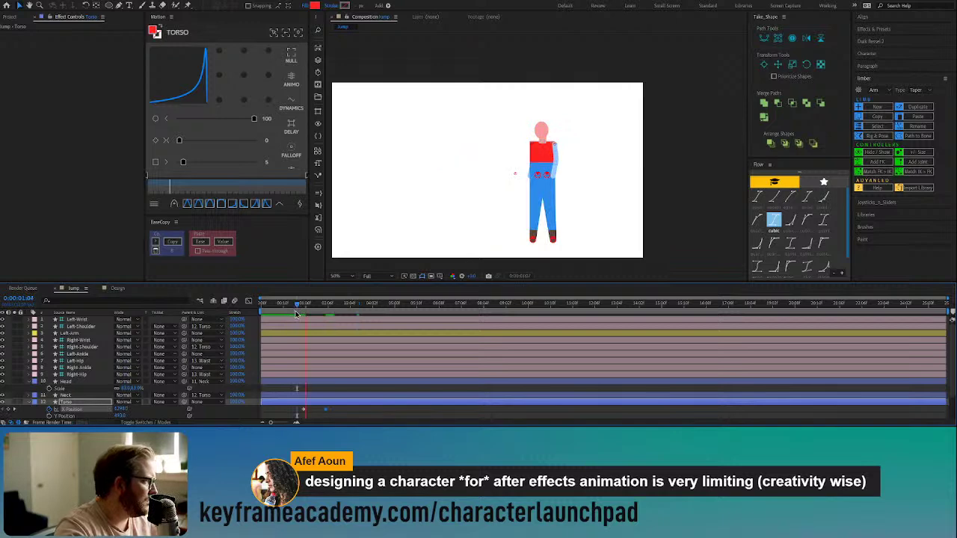
{"action": "key", "text": "space"}
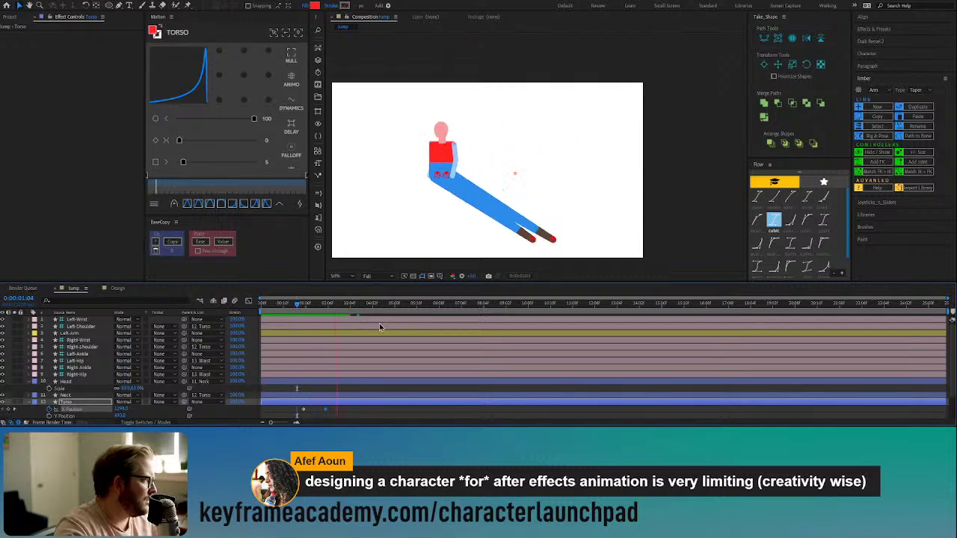
{"action": "left_click", "coordinate": [297, 309]}
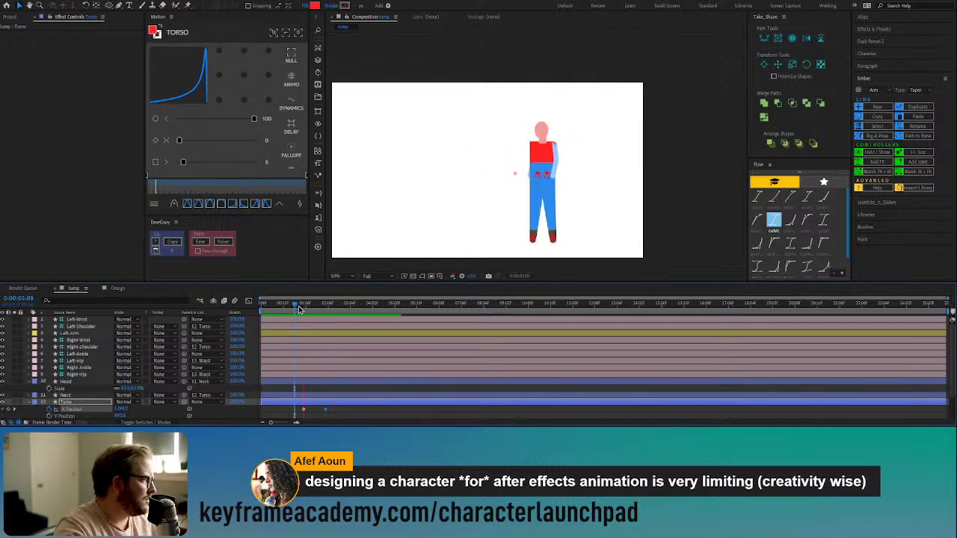
{"action": "key", "text": "space"}
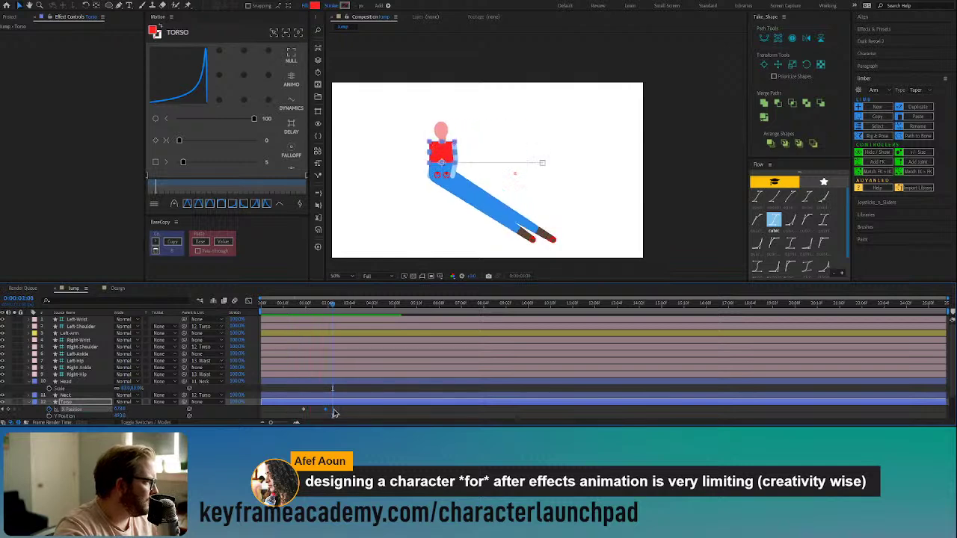
Step: Keyframe the Torso's Y Position at 0:00:01:07, and raise it to about 275 at 0:00:02:00 for the jump's peak
{"action": "key", "text": "j"}
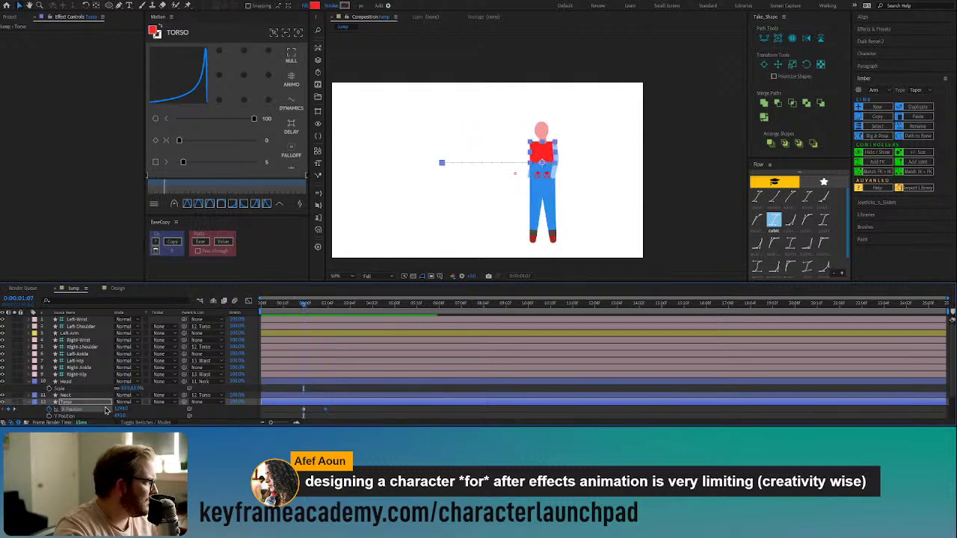
{"action": "left_click", "coordinate": [49, 417]}
{"action": "key", "text": "F2"}
{"action": "left_click", "coordinate": [64, 416]}
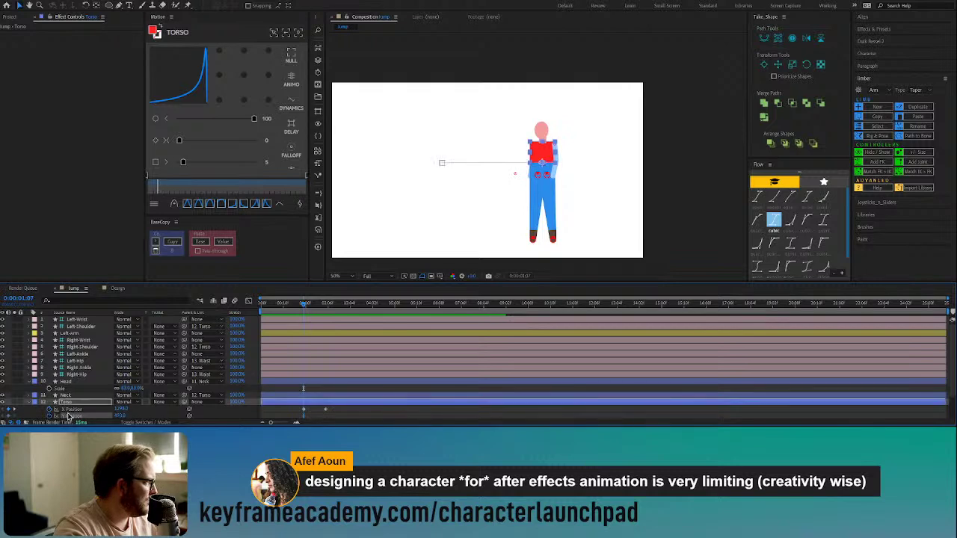
{"action": "scroll", "coordinate": [394, 351], "scroll_direction": "down", "scroll_amount": 2}
{"action": "left_click", "coordinate": [314, 303]}
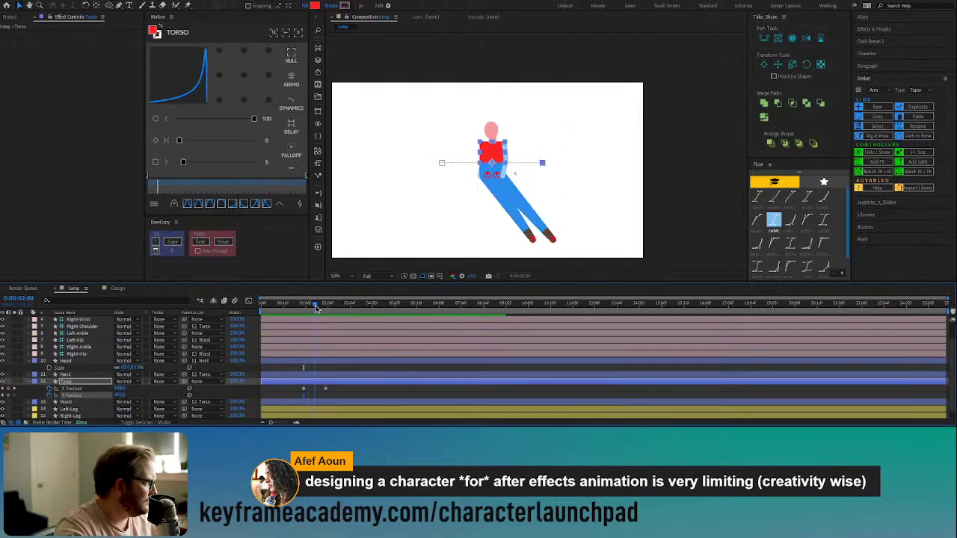
{"action": "left_click_drag", "start_coordinate": [120, 394], "coordinate": [31, 406]}
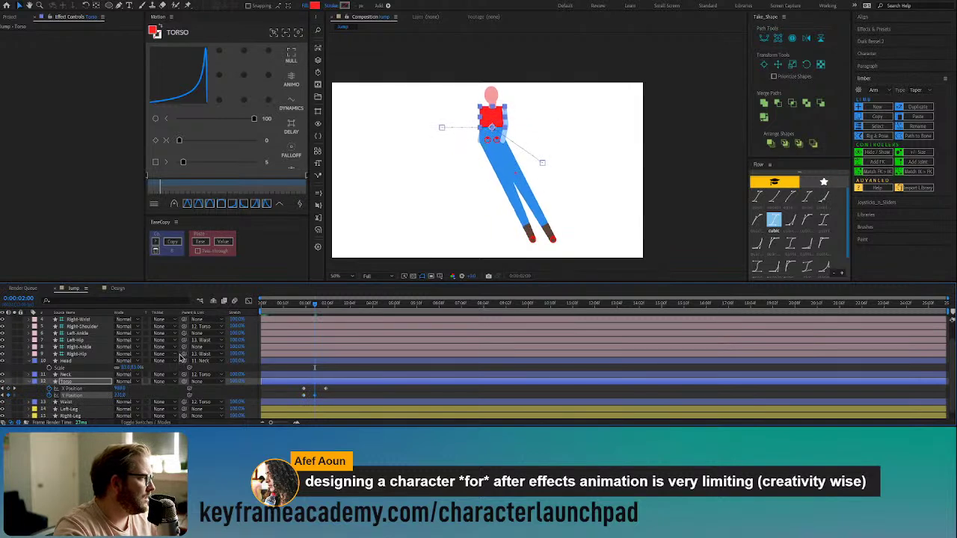
Step: Copy the Torso's first Y Position keyframe to 0:00:02:05 so the body lands at its starting height
{"action": "left_click", "coordinate": [323, 305]}
{"action": "left_click_drag", "start_coordinate": [325, 307], "coordinate": [326, 307]}
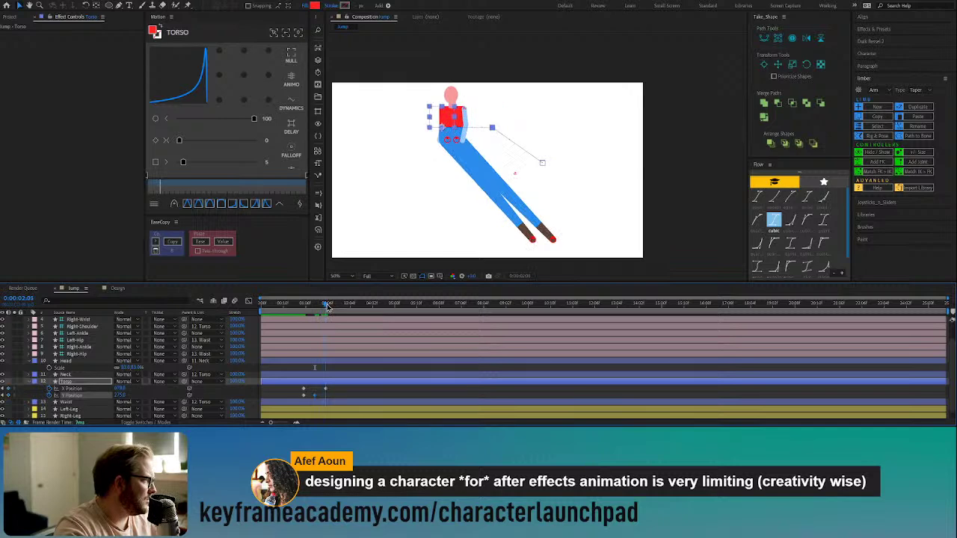
{"action": "left_click", "coordinate": [304, 396]}
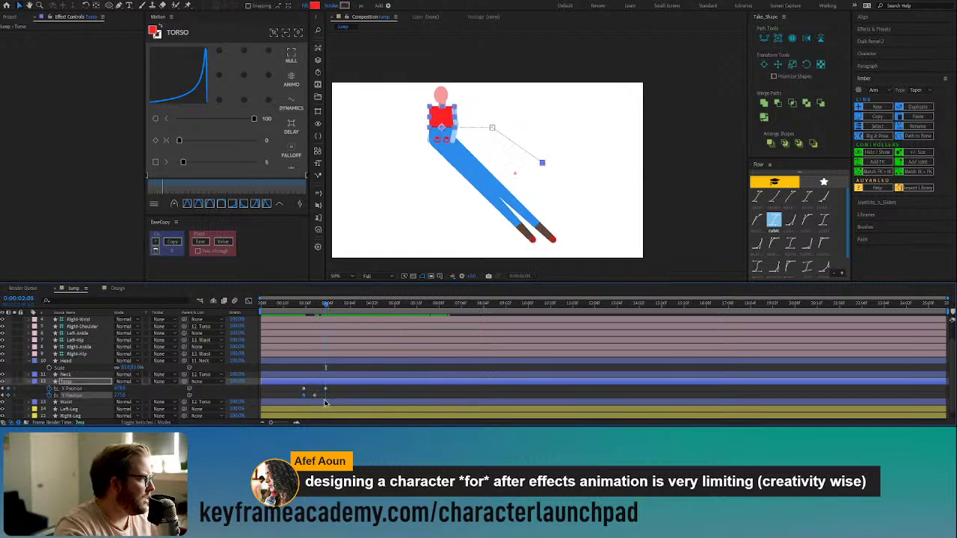
{"action": "key", "text": "ctrl+c"}
{"action": "key", "text": "ctrl+v"}
{"action": "left_click", "coordinate": [338, 394]}
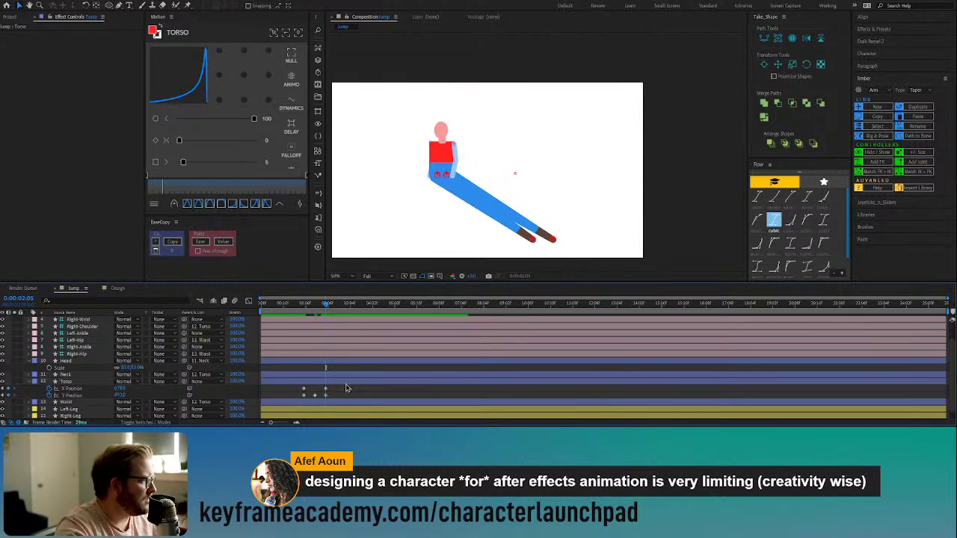
Step: Play back the Torso's jump arc from 0:00:01:07 to check its timing
{"action": "left_click", "coordinate": [305, 308]}
{"action": "key", "text": "Page_Up"}
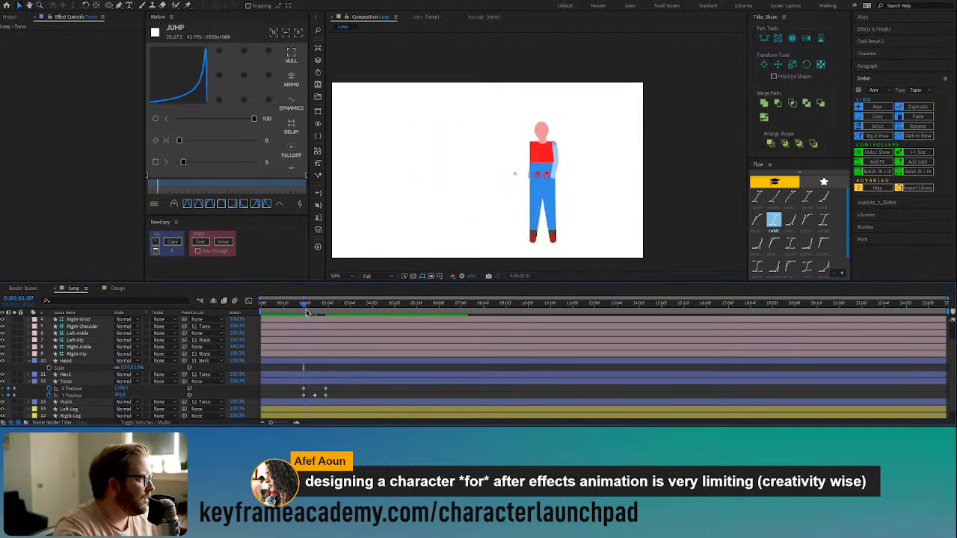
{"action": "key", "text": "space"}
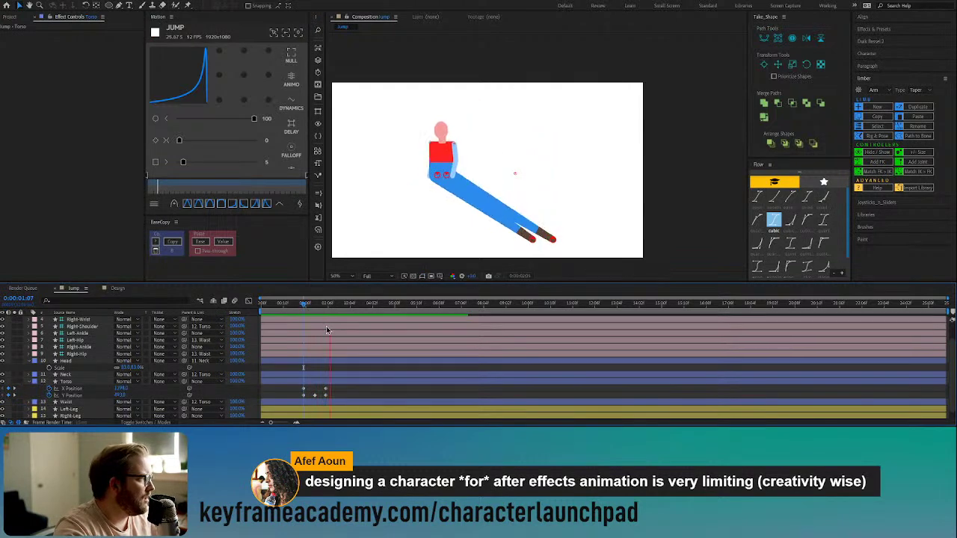
{"action": "key", "text": "space"}
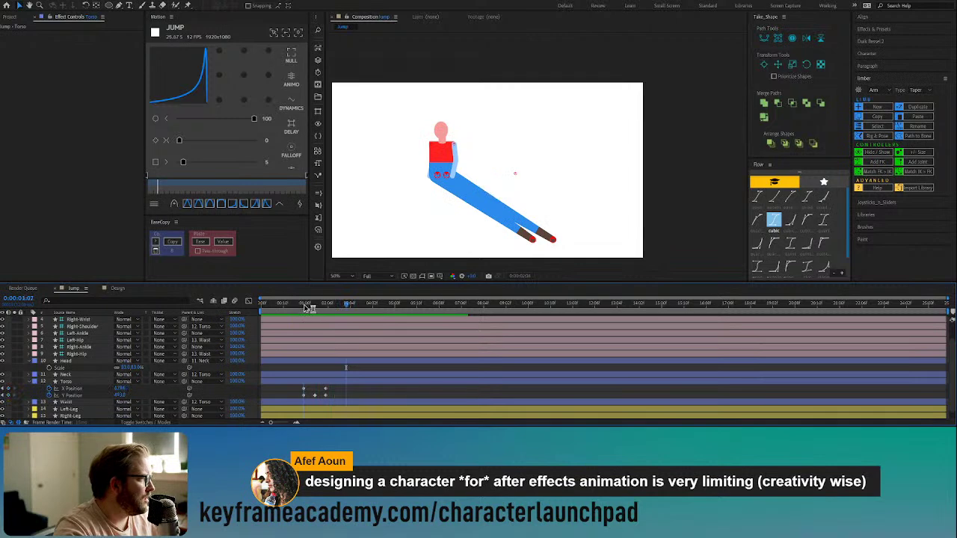
{"action": "key", "text": "space"}
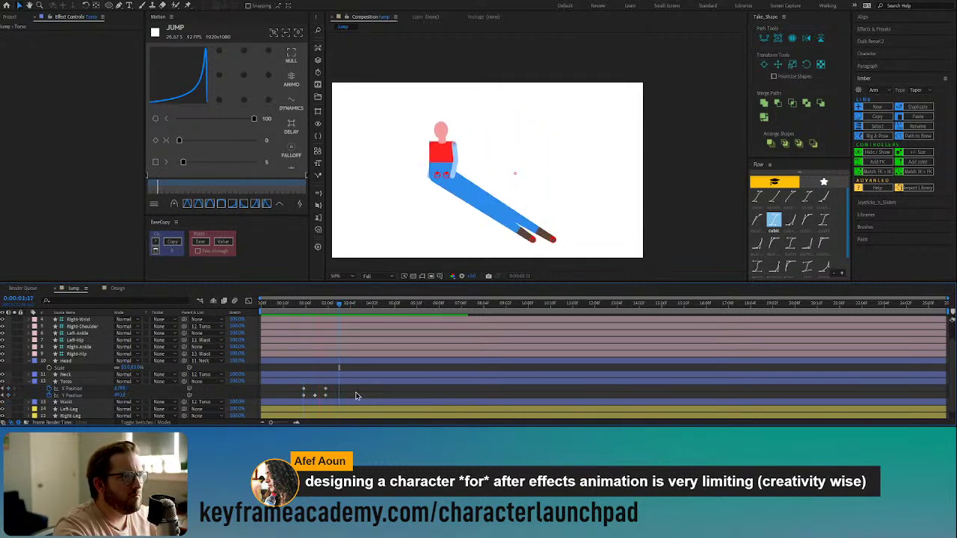
{"action": "key", "text": "space"}
Step: Select all the Torso's X and Y Position keyframes and stretch them proportionally to end just before 0:00:02:11
{"action": "left_click", "coordinate": [327, 385]}
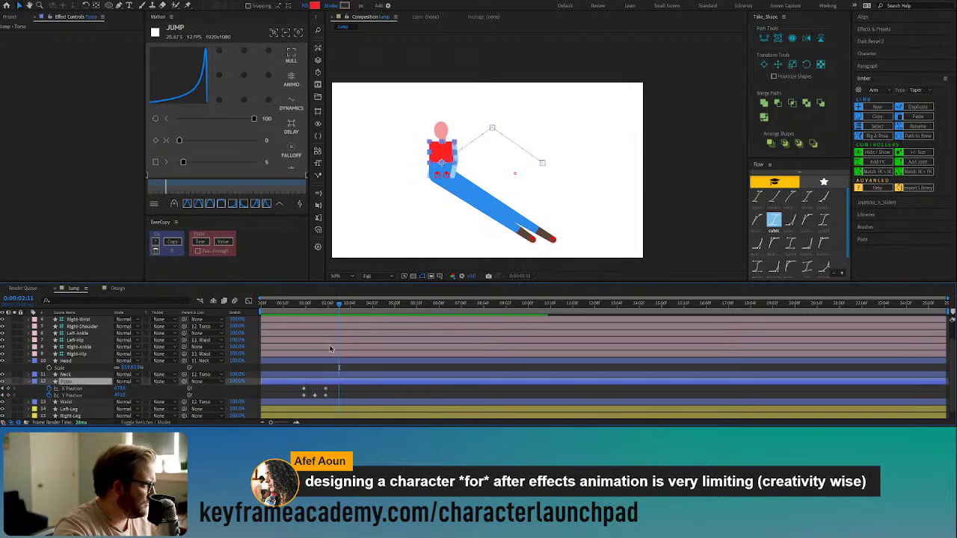
{"action": "left_click_drag", "start_coordinate": [334, 386], "coordinate": [300, 402]}
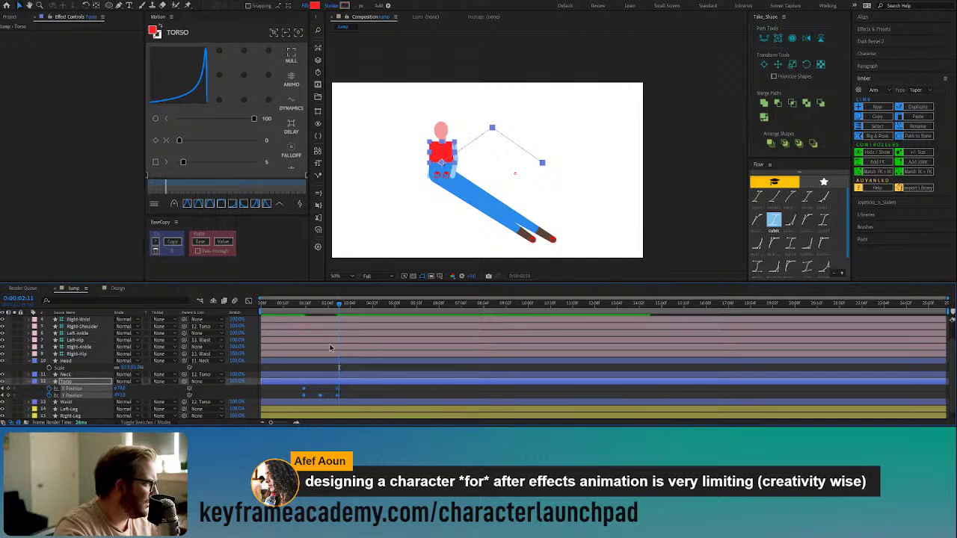
Step: Review the jump from 0:00:01:07 and compress the Torso's X and Y Position keyframes to end at 0:00:02:07
{"action": "left_click", "coordinate": [304, 308]}
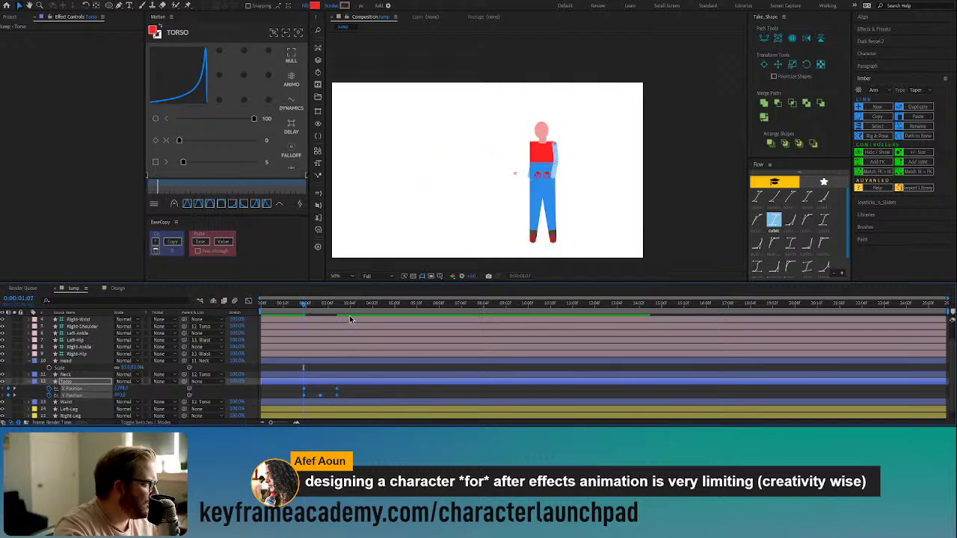
{"action": "key", "text": "space"}
{"action": "key", "text": "space"}
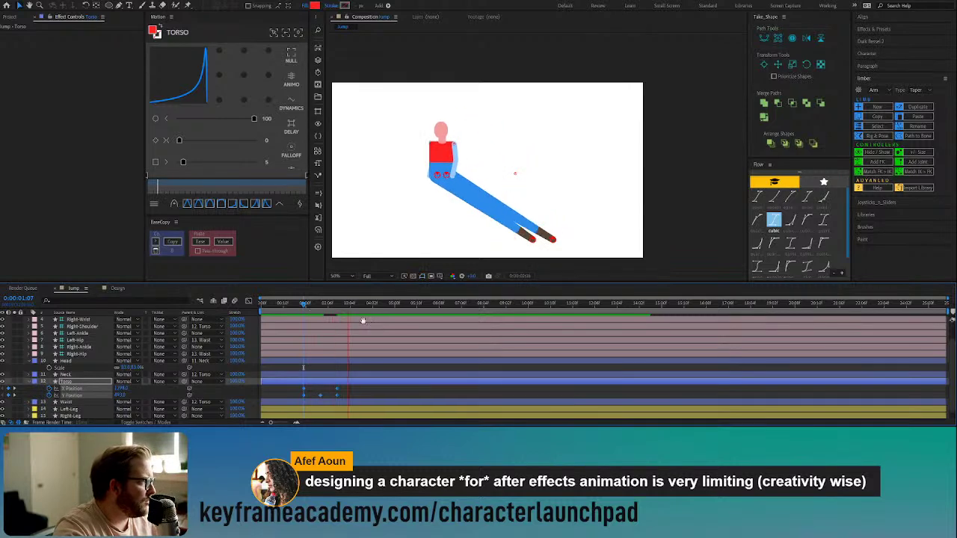
{"action": "left_click_drag", "start_coordinate": [337, 396], "coordinate": [331, 395]}
{"action": "left_click", "coordinate": [338, 398]}
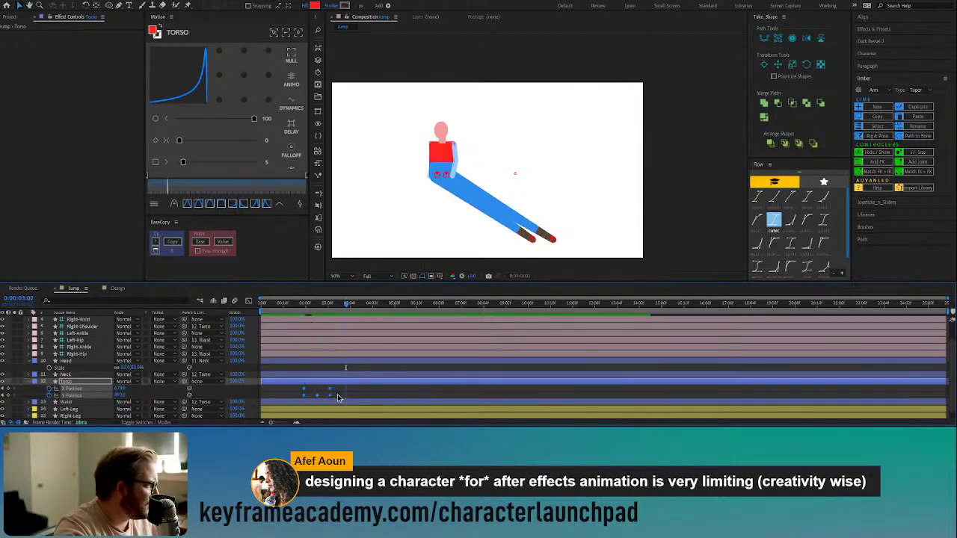
Step: Copy the Torso's first Y Position keyframe to 0:00:00:00 and lower the body into a crouch at 0:00:01:07
{"action": "left_click", "coordinate": [305, 307]}
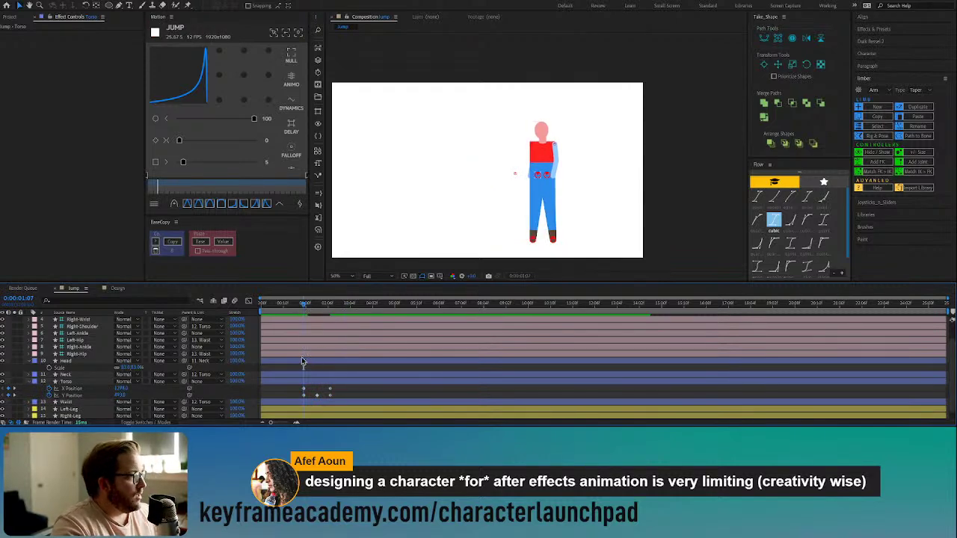
{"action": "left_click", "coordinate": [304, 395]}
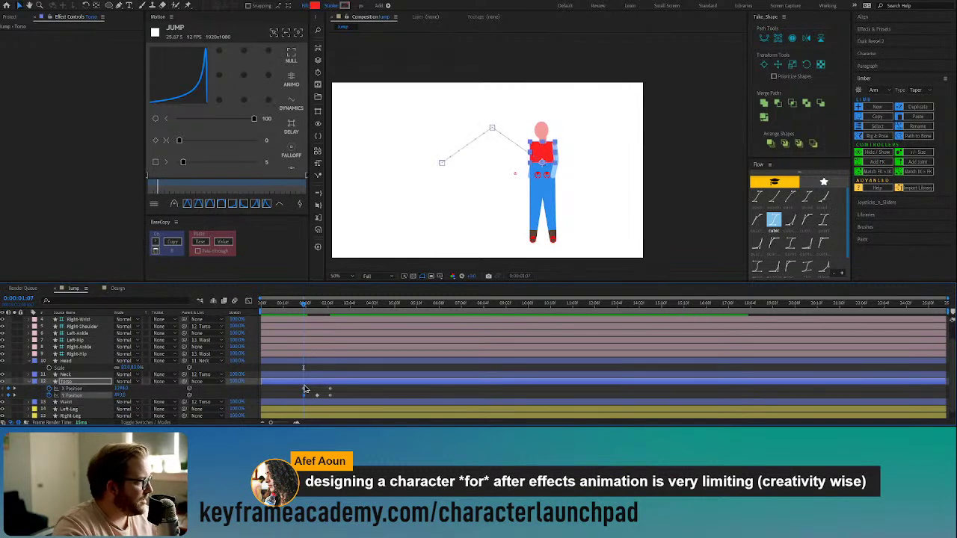
{"action": "left_click_drag", "start_coordinate": [274, 305], "coordinate": [255, 308]}
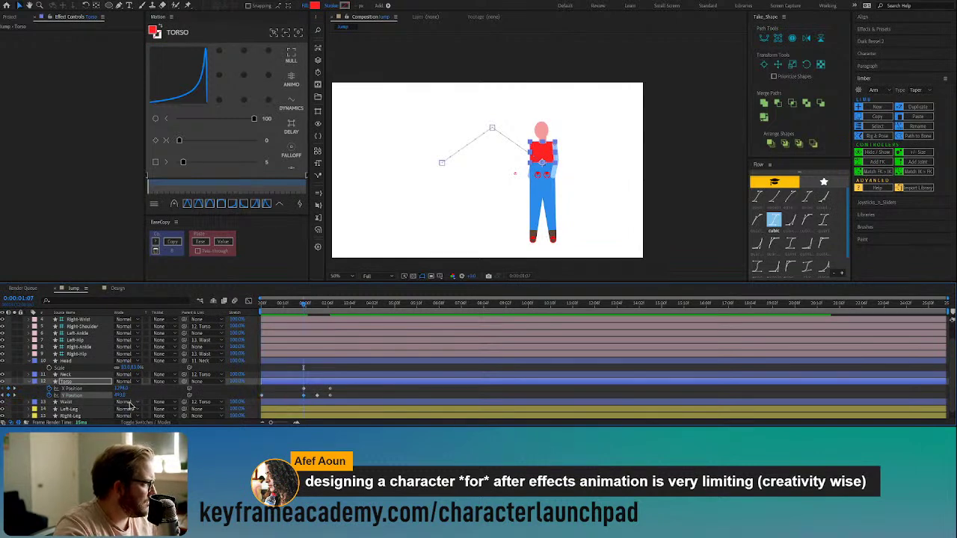
{"action": "left_click_drag", "start_coordinate": [119, 394], "coordinate": [174, 395]}
Step: Move the Torso's last Y Position keyframe to about 0:00:03:06 and copy the crouch keyframe to 0:00:02:07 for the landing
{"action": "left_click_drag", "start_coordinate": [314, 305], "coordinate": [333, 306]}
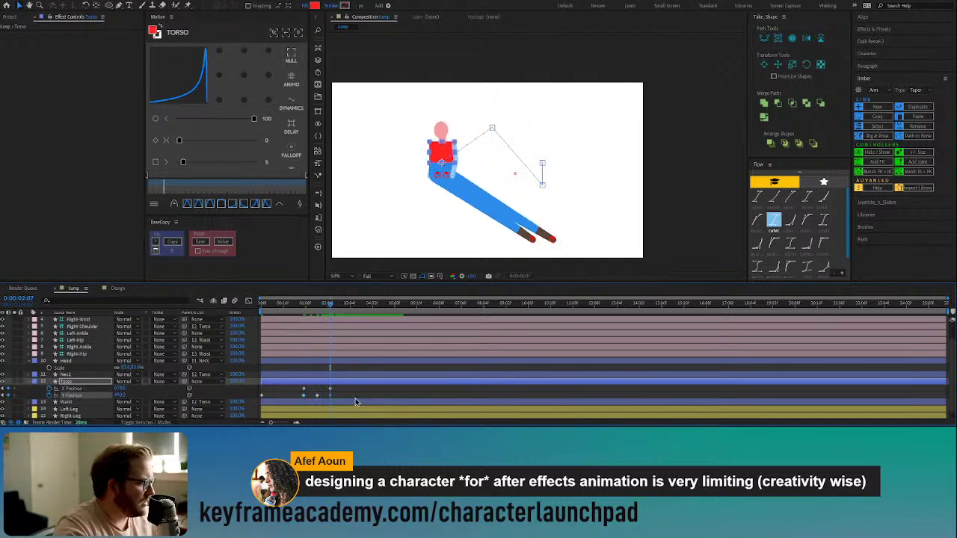
{"action": "left_click_drag", "start_coordinate": [337, 395], "coordinate": [357, 400]}
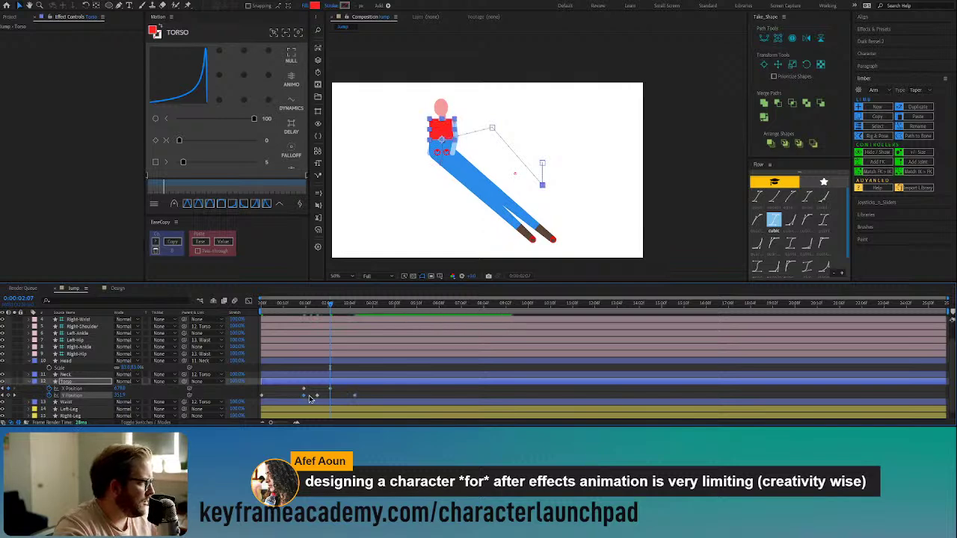
{"action": "left_click_drag", "start_coordinate": [310, 398], "coordinate": [317, 399]}
{"action": "left_click", "coordinate": [346, 396]}
Step: Set the composition preview resolution to Half and play the jump from the start
{"action": "left_click_drag", "start_coordinate": [292, 304], "coordinate": [359, 329]}
{"action": "key", "text": "Home"}
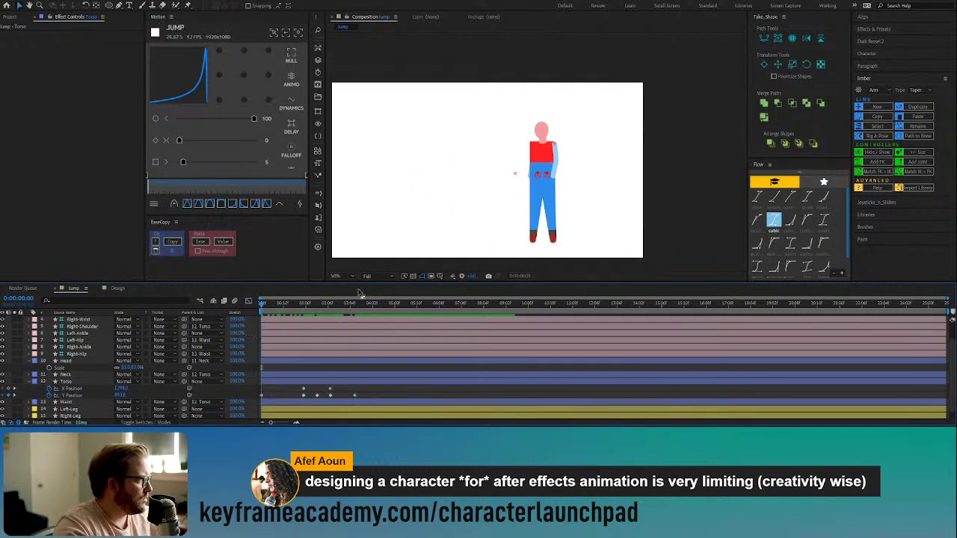
{"action": "key", "text": "ctrl+shift+j"}
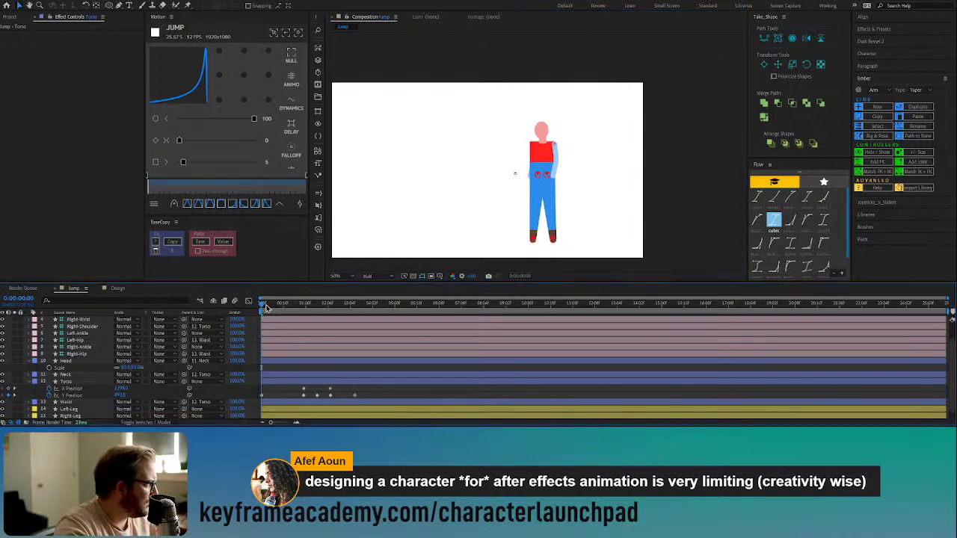
{"action": "key", "text": "space"}
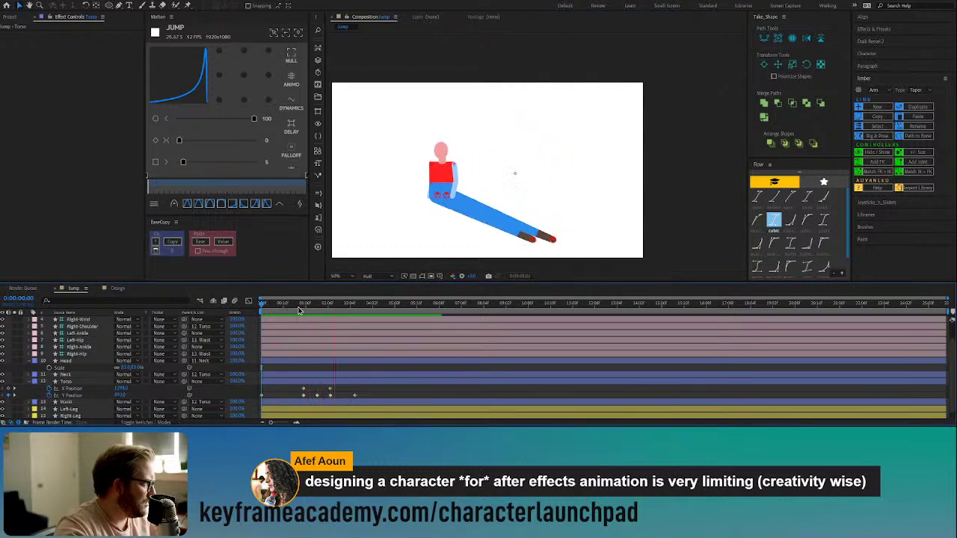
{"action": "key", "text": "space"}
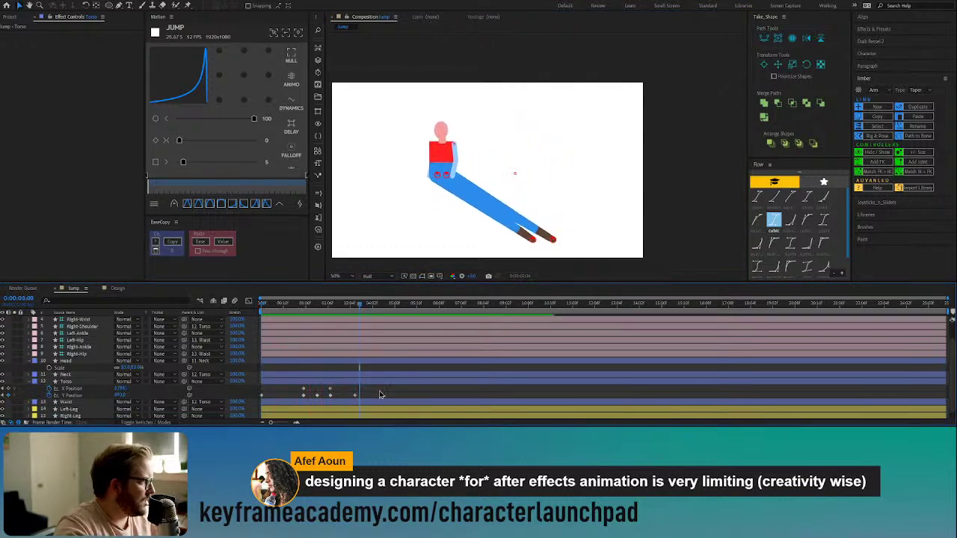
Step: Move the Torso's first Y Position keyframe to 0:00:01:01 and its last to 0:00:03:01, and preview the tighter timing
{"action": "left_click", "coordinate": [263, 397]}
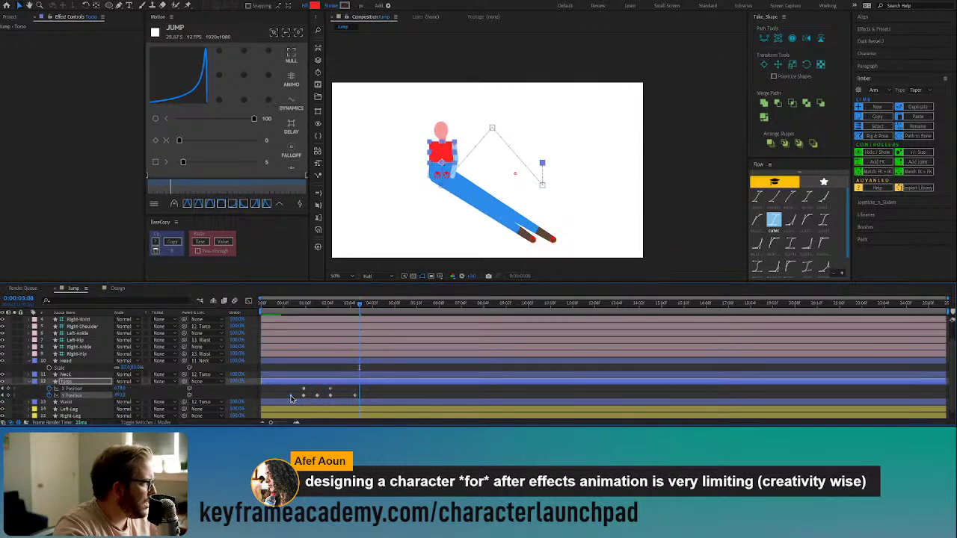
{"action": "left_click_drag", "start_coordinate": [355, 396], "coordinate": [342, 397]}
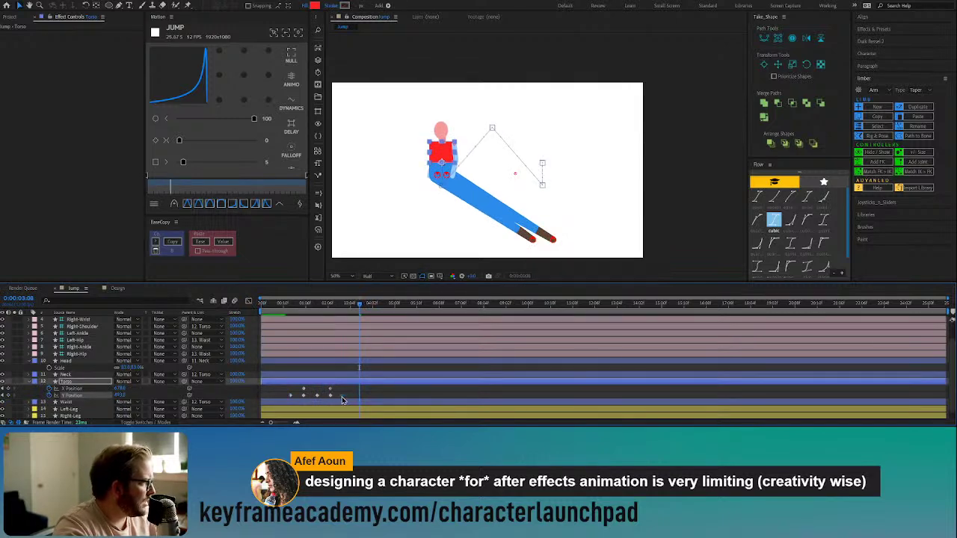
{"action": "left_click_drag", "start_coordinate": [284, 304], "coordinate": [249, 307]}
{"action": "key", "text": "space"}
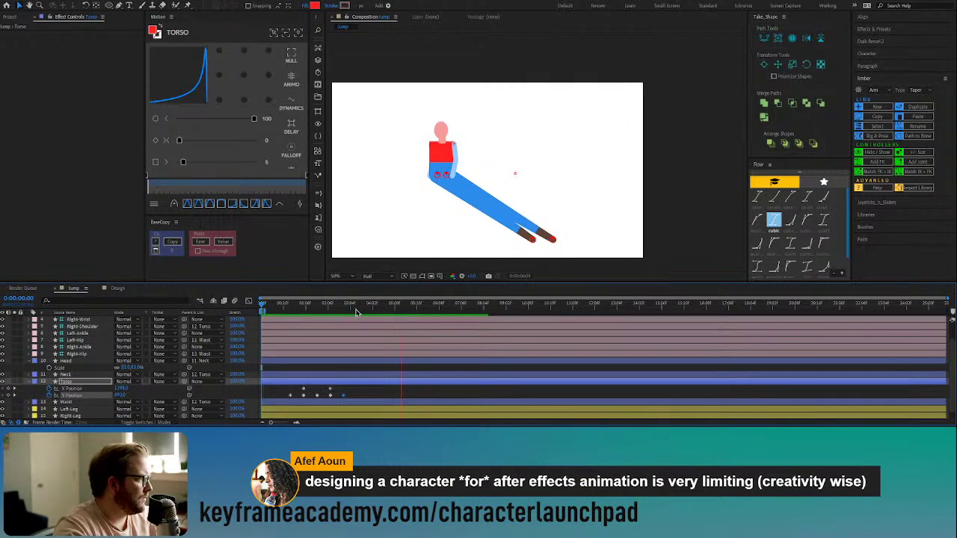
Step: End the work area at 0:00:05:00 and play the jump within that range
{"action": "left_click", "coordinate": [395, 309]}
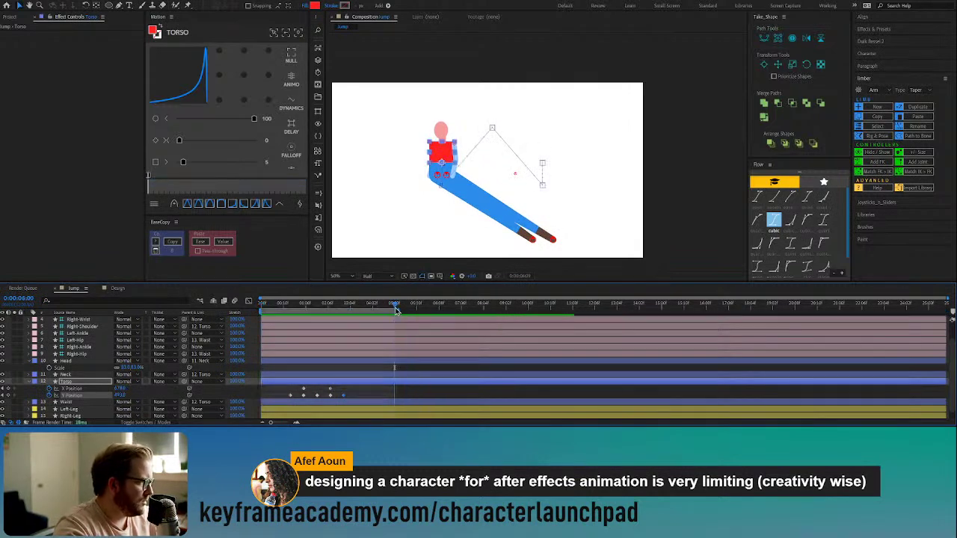
{"action": "key", "text": "Home"}
{"action": "key", "text": "space"}
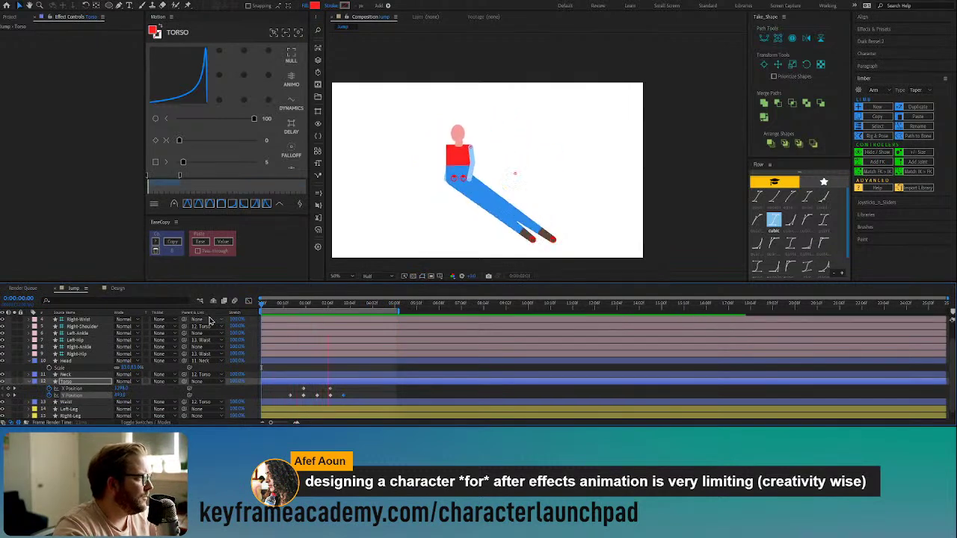
{"action": "key", "text": "space"}
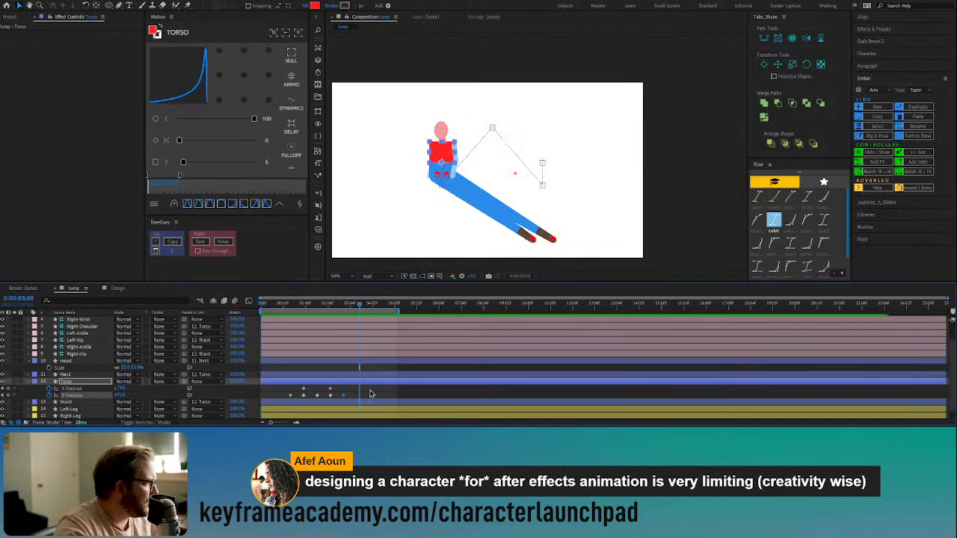
{"action": "left_click", "coordinate": [369, 393]}
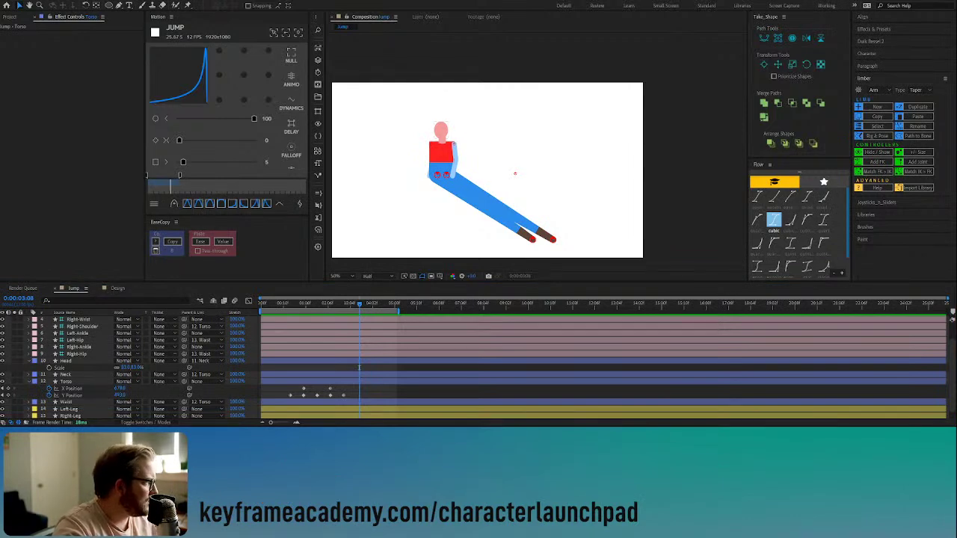
Step: Apply Easy Ease to all of the Torso's Y Position keyframes
{"action": "left_click", "coordinate": [286, 306]}
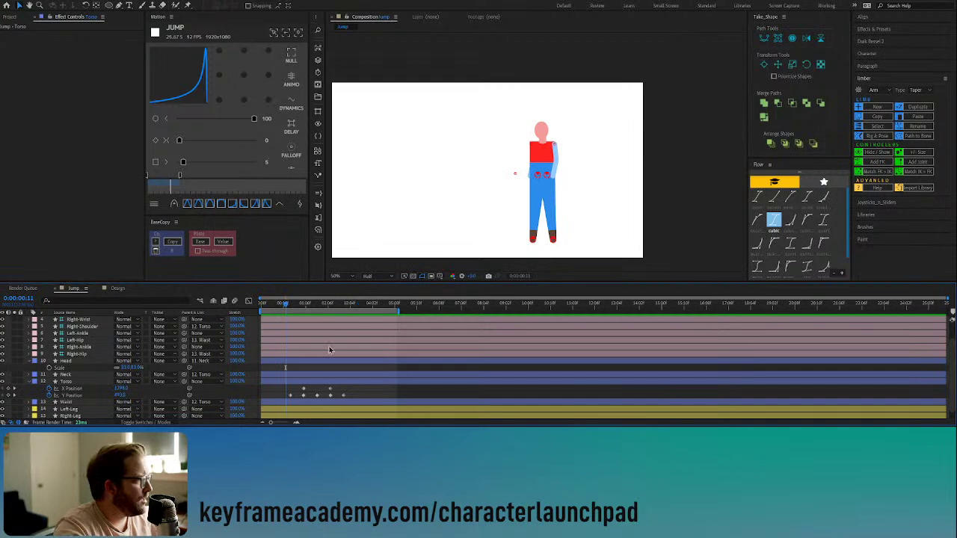
{"action": "left_click", "coordinate": [357, 397]}
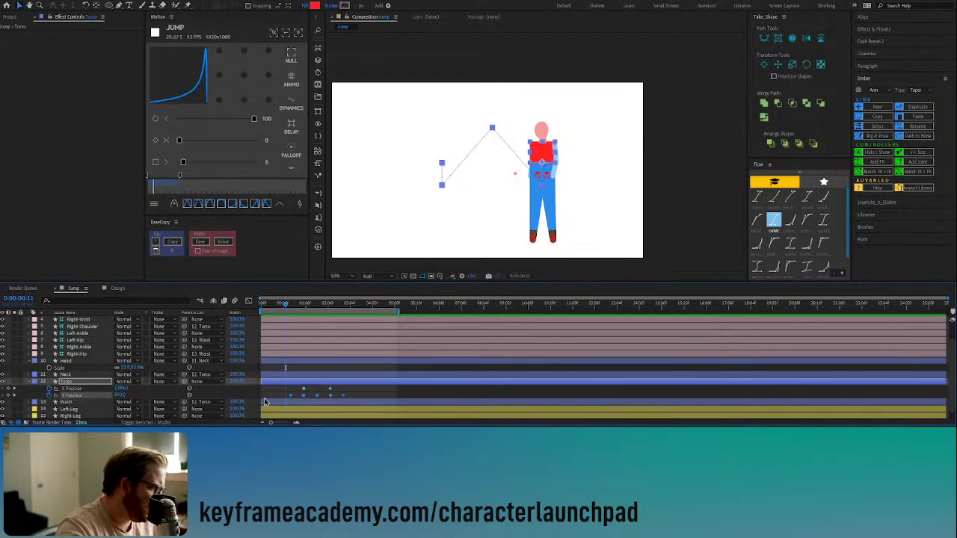
{"action": "key", "text": "F9"}
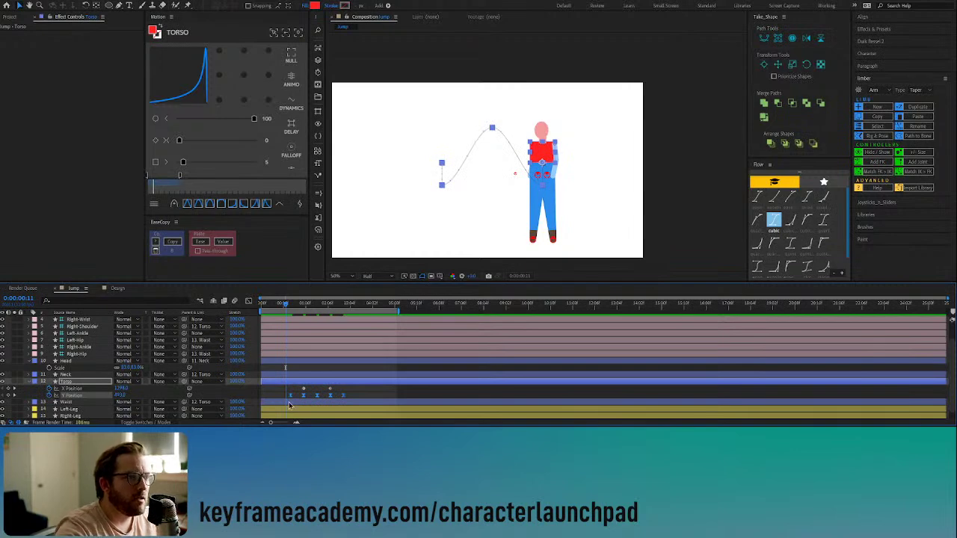
Step: Open the Torso's Y Position speed graph and lengthen the eases on the crouch segment into a sharp speed spike
{"action": "left_click", "coordinate": [248, 300]}
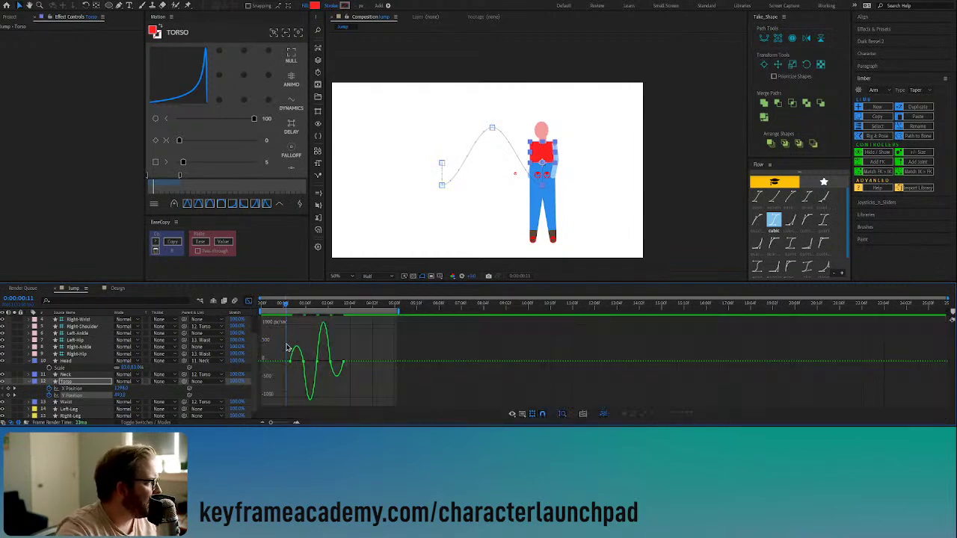
{"action": "left_click_drag", "start_coordinate": [293, 352], "coordinate": [308, 366]}
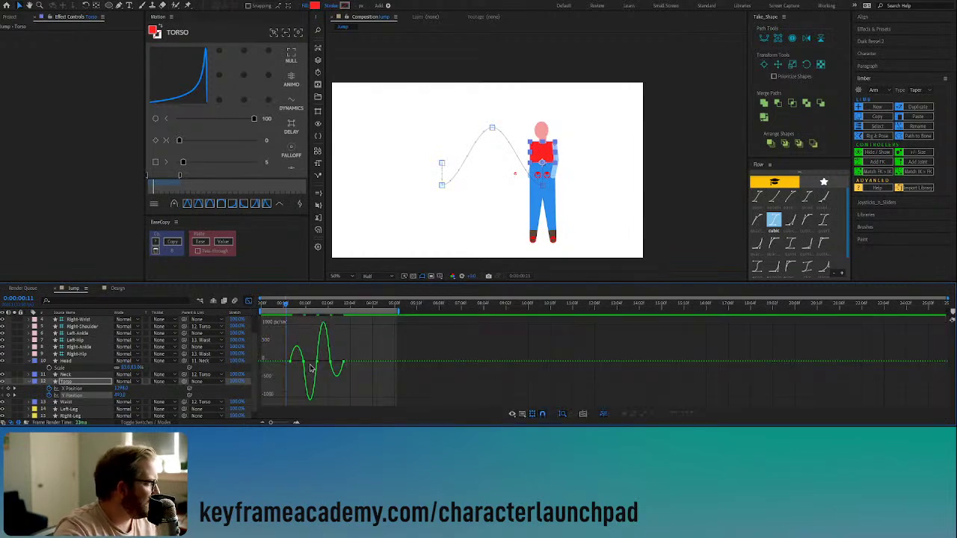
{"action": "left_click", "coordinate": [302, 363]}
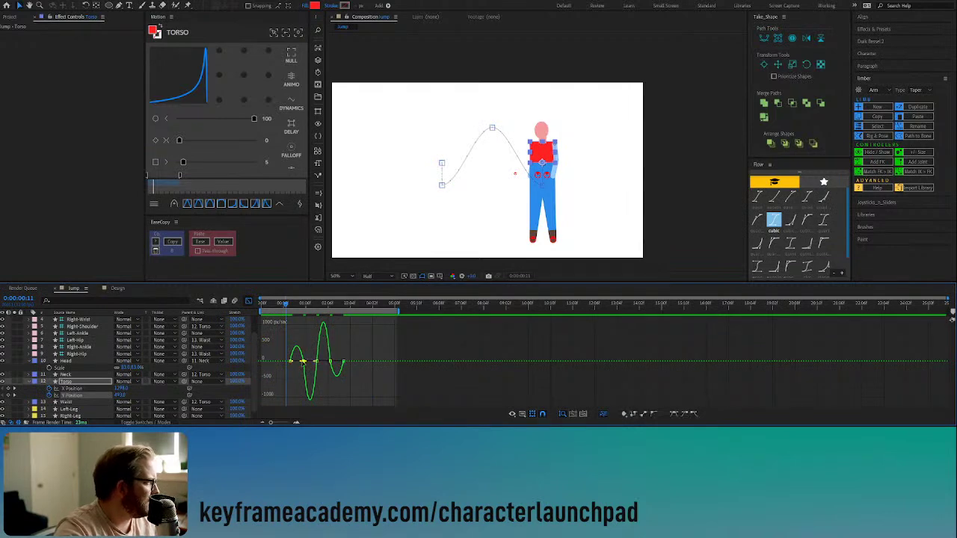
{"action": "left_click_drag", "start_coordinate": [301, 364], "coordinate": [296, 364]}
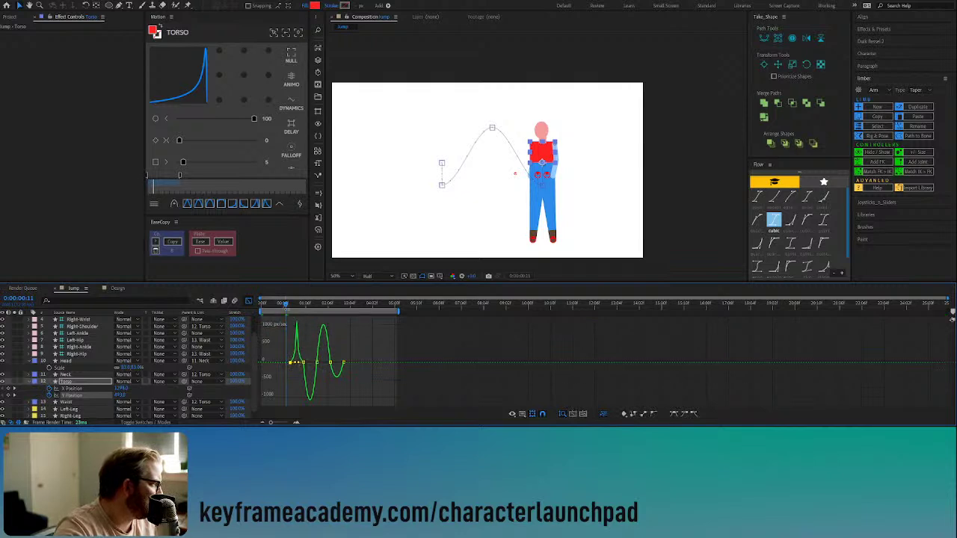
Step: Lengthen the eases on both sides of the jump's peak keyframe and shorten the ease leaving the 0:00:01:07 crouch for a fast takeoff
{"action": "left_click_drag", "start_coordinate": [273, 423], "coordinate": [285, 423]}
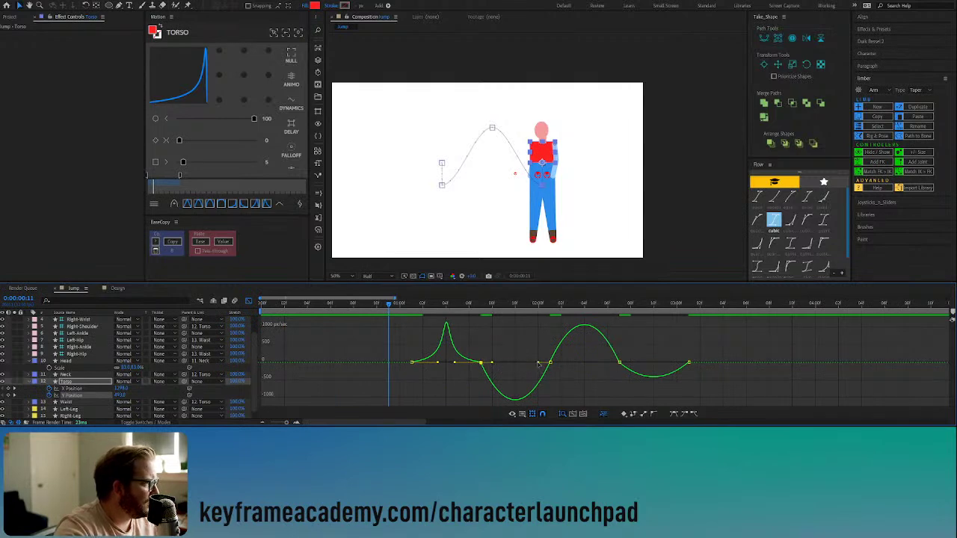
{"action": "left_click_drag", "start_coordinate": [538, 363], "coordinate": [526, 362]}
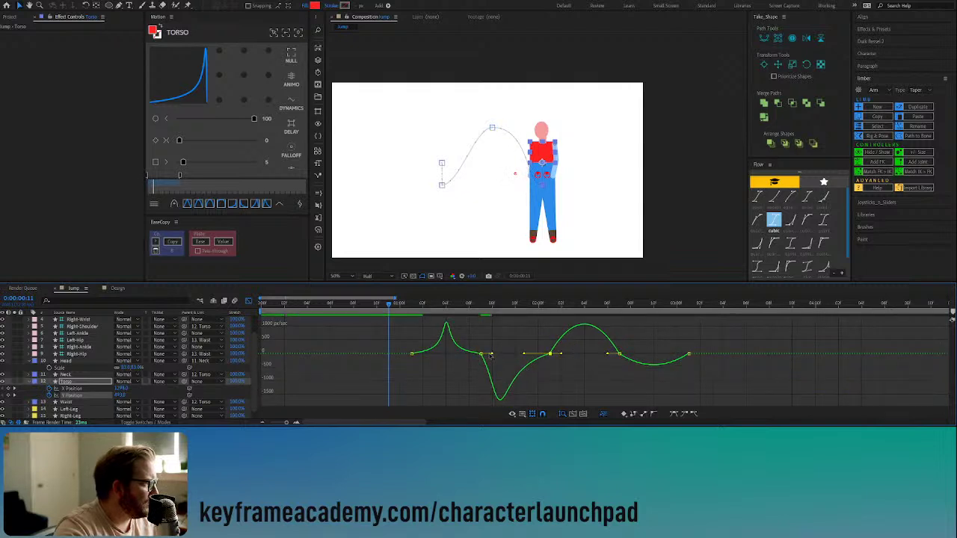
{"action": "left_click", "coordinate": [485, 355]}
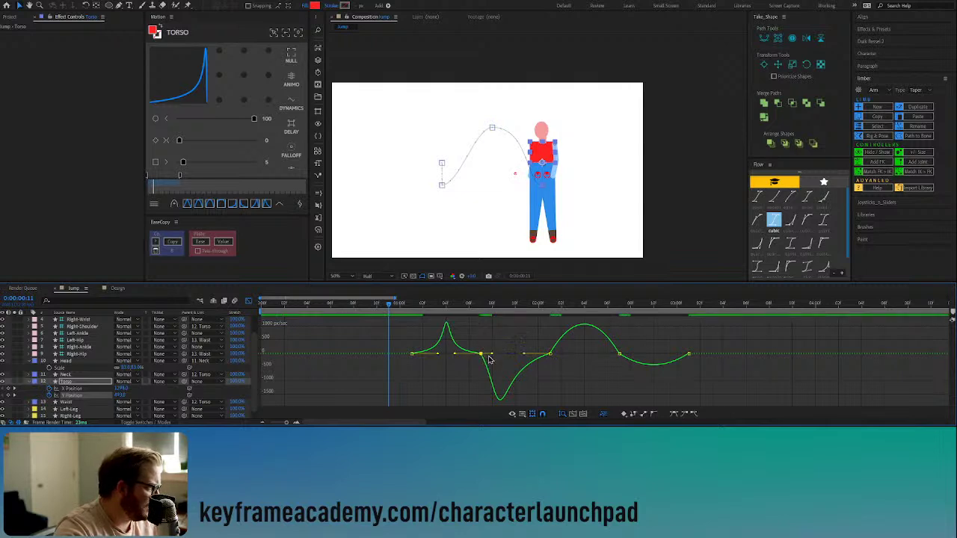
{"action": "left_click_drag", "start_coordinate": [492, 358], "coordinate": [484, 359]}
{"action": "left_click", "coordinate": [551, 354]}
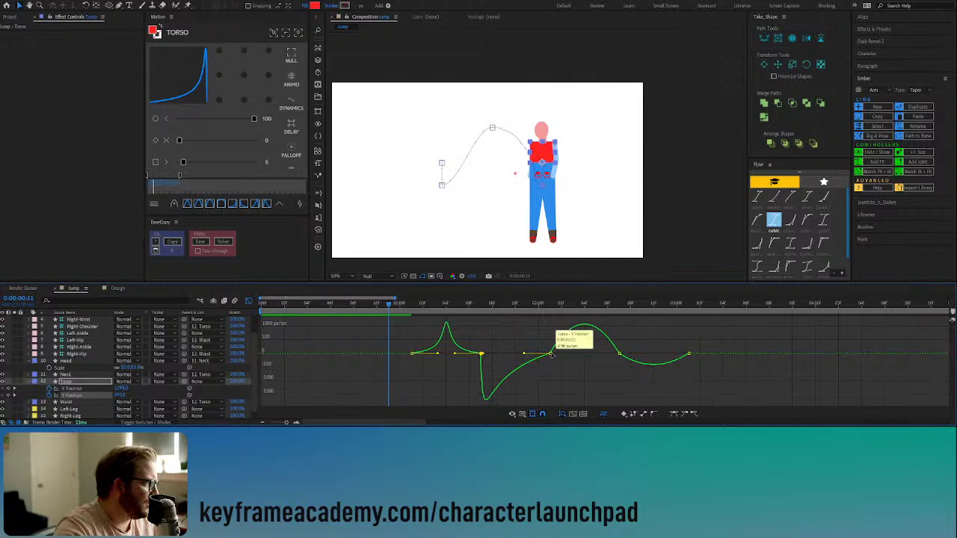
{"action": "left_click_drag", "start_coordinate": [559, 357], "coordinate": [581, 359]}
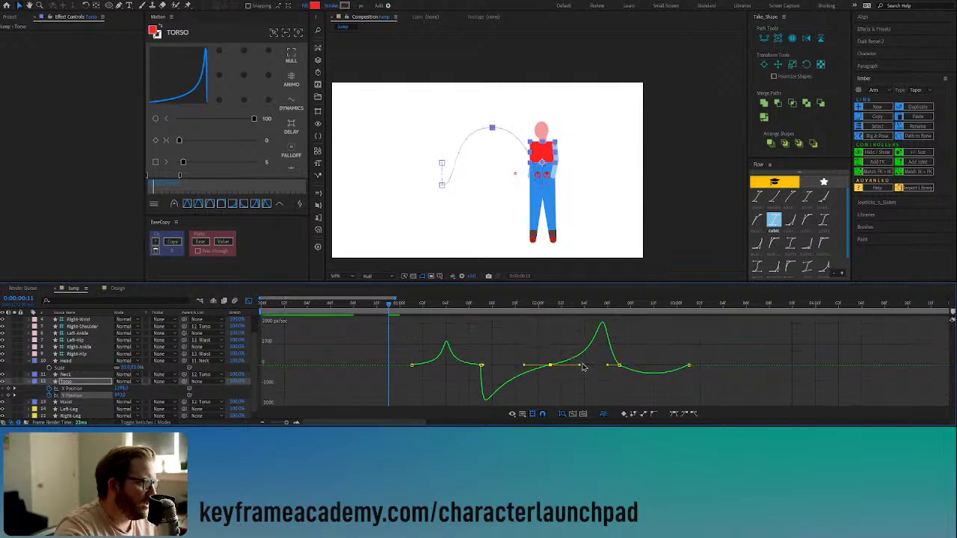
{"action": "left_click", "coordinate": [87, 393]}
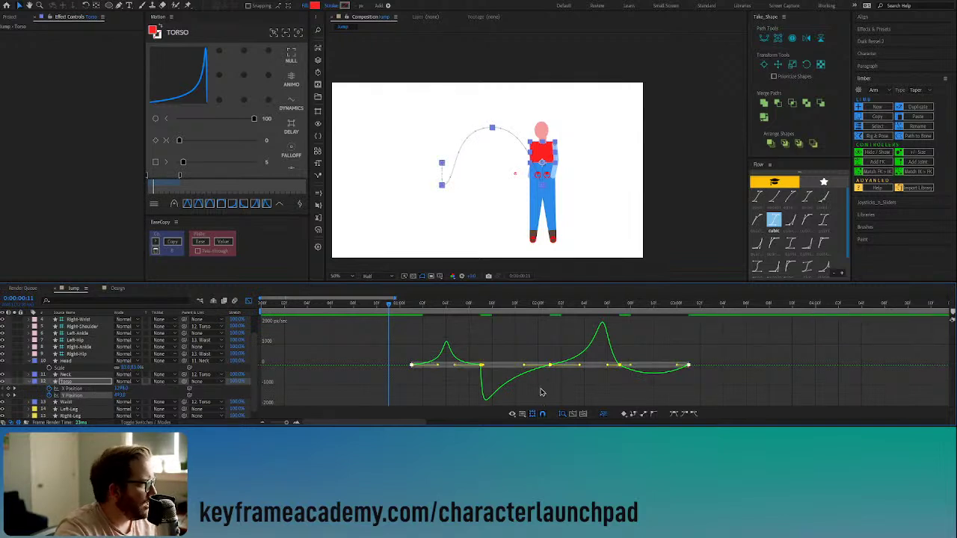
{"action": "left_click_drag", "start_coordinate": [608, 366], "coordinate": [614, 370]}
{"action": "key", "text": "ctrl+z"}
{"action": "left_click", "coordinate": [613, 382]}
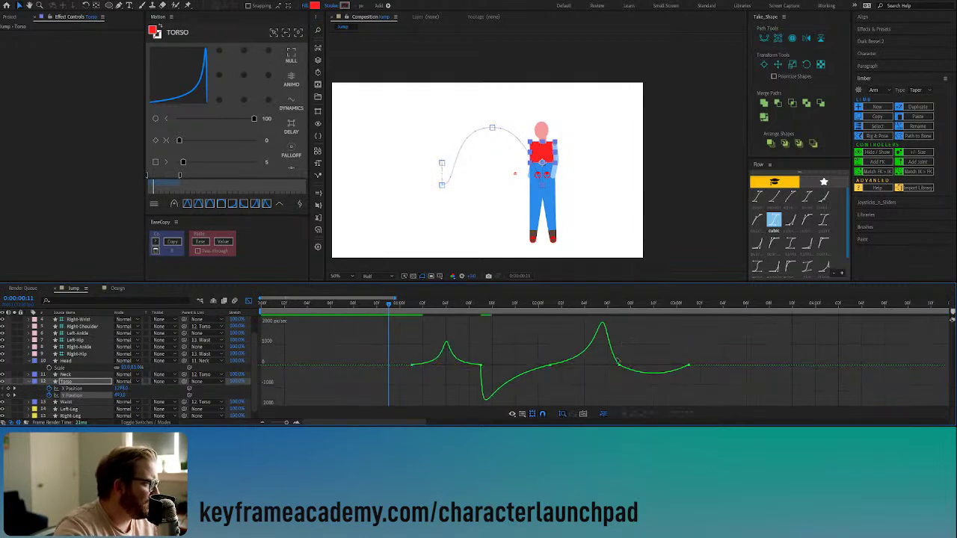
Step: Shorten the Y Position ease into the 0:00:02:07 landing keyframe so the Torso falls fastest at impact
{"action": "left_click", "coordinate": [618, 365]}
{"action": "left_click", "coordinate": [617, 366]}
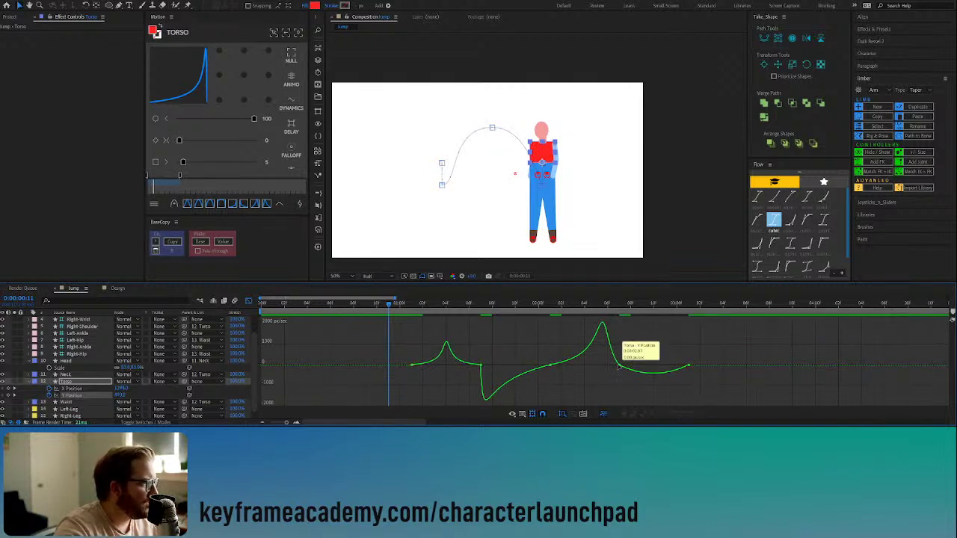
{"action": "left_click_drag", "start_coordinate": [610, 366], "coordinate": [623, 366]}
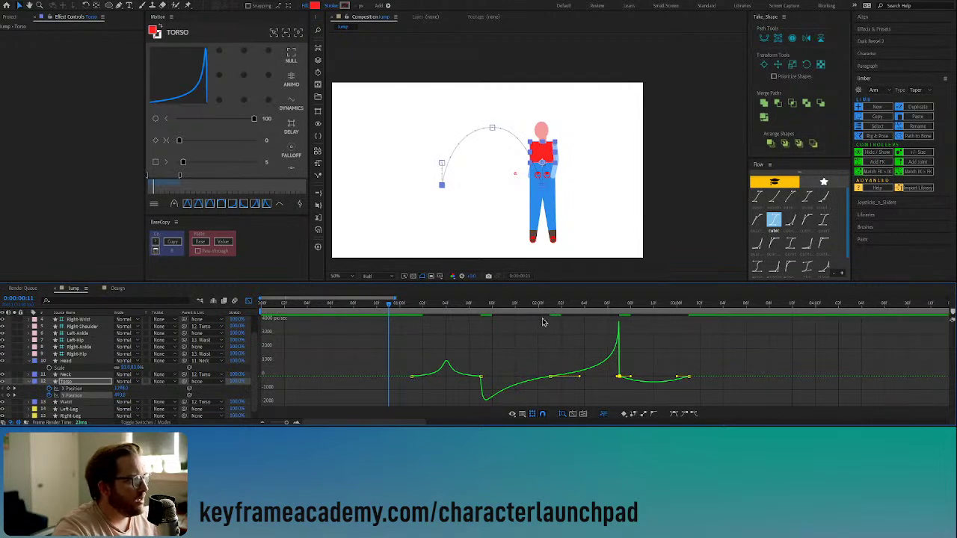
Step: Lengthen the Torso's Y Position ease into the final keyframe for a quick rise after landing and a slow settle, then save the project
{"action": "left_click_drag", "start_coordinate": [496, 306], "coordinate": [548, 311]}
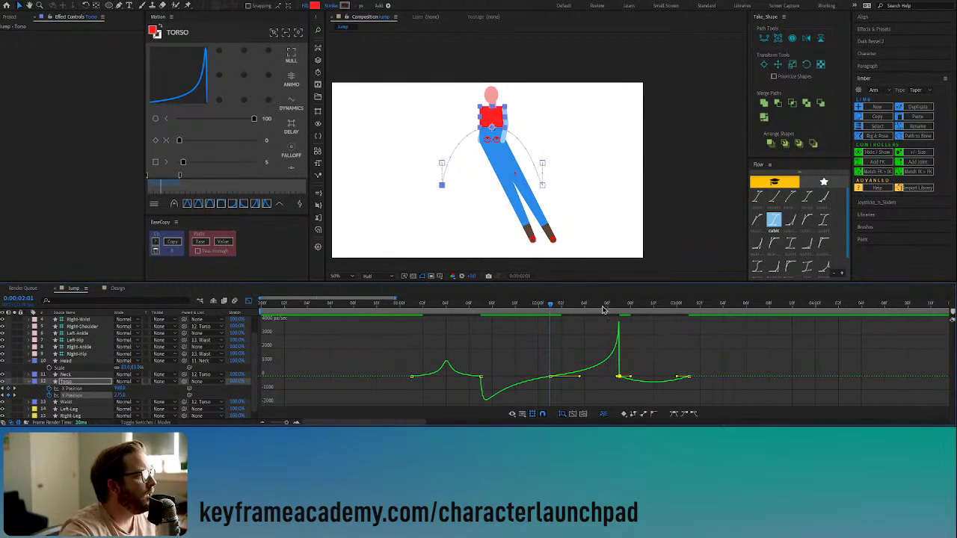
{"action": "left_click_drag", "start_coordinate": [554, 308], "coordinate": [608, 307]}
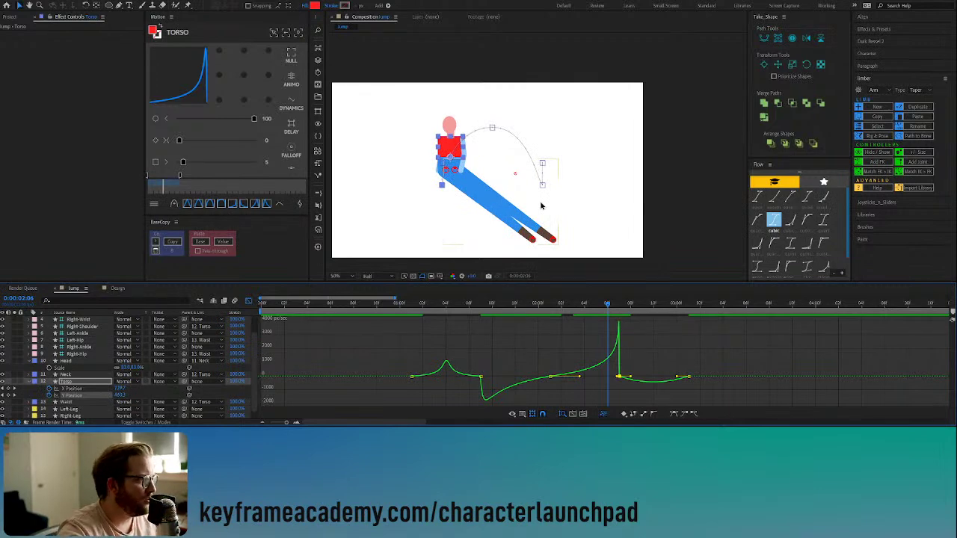
{"action": "left_click_drag", "start_coordinate": [614, 306], "coordinate": [623, 307]}
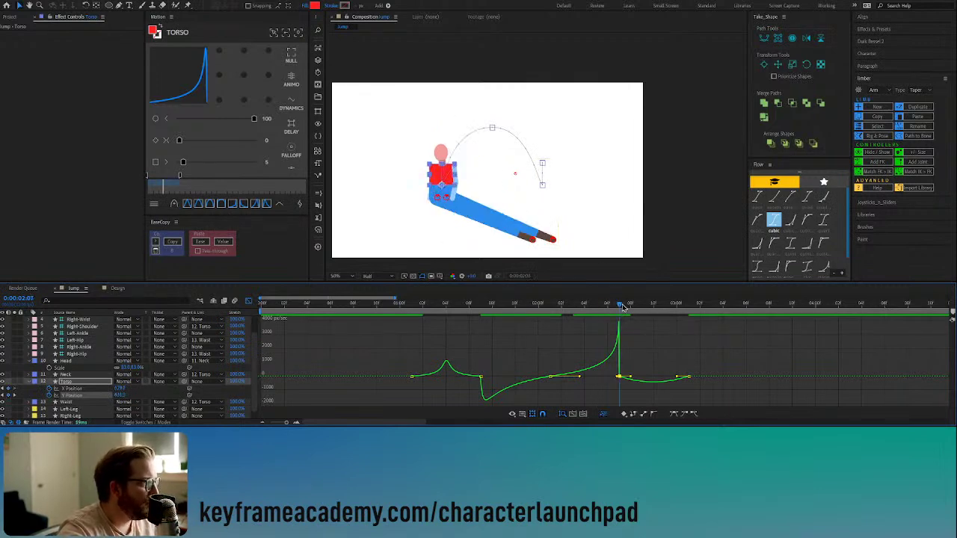
{"action": "left_click_drag", "start_coordinate": [678, 377], "coordinate": [631, 380]}
{"action": "left_click_drag", "start_coordinate": [619, 308], "coordinate": [689, 309]}
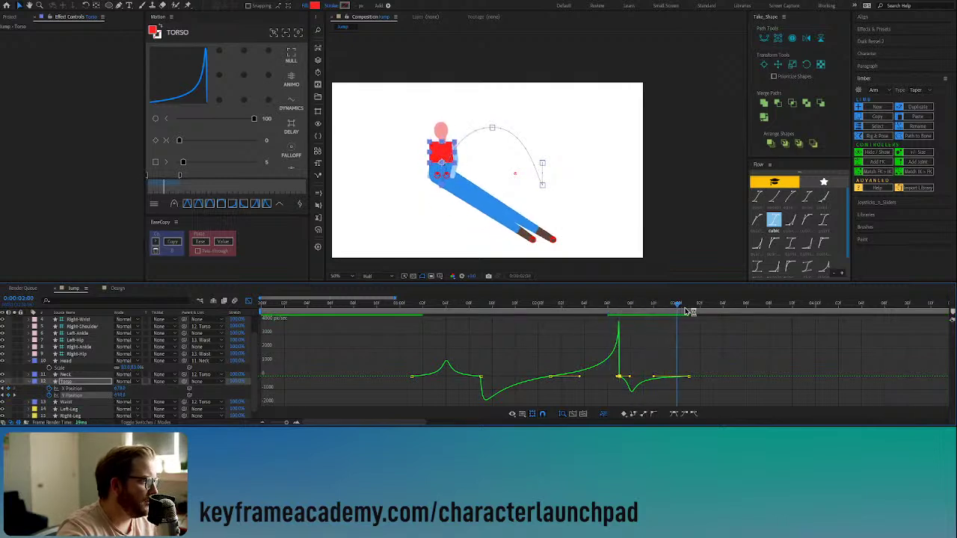
{"action": "left_click_drag", "start_coordinate": [604, 317], "coordinate": [489, 331]}
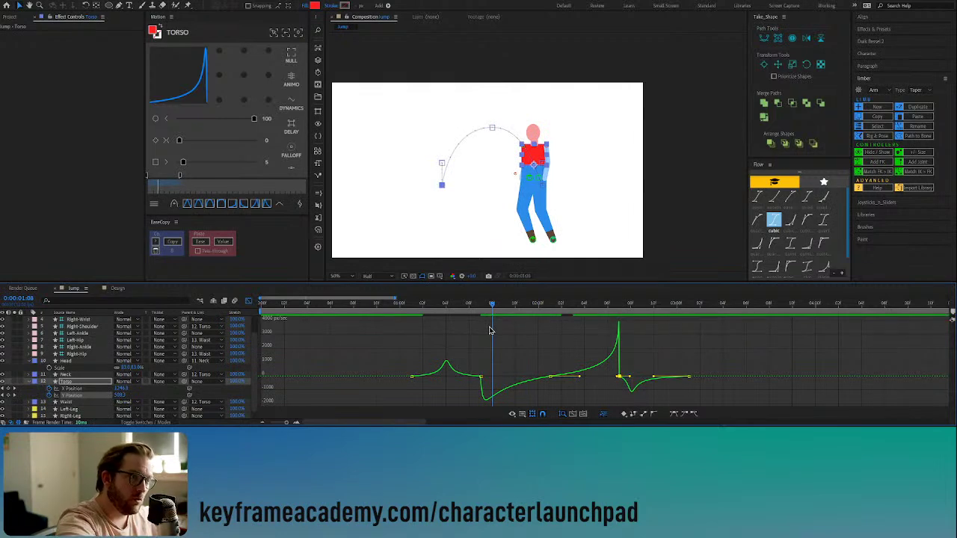
{"action": "left_click", "coordinate": [674, 364]}
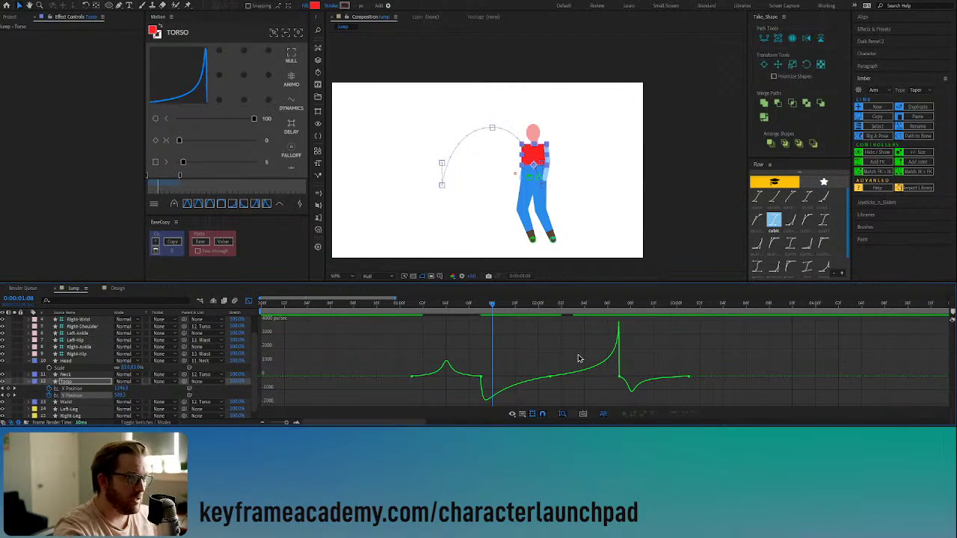
{"action": "key", "text": "ctrl+s"}
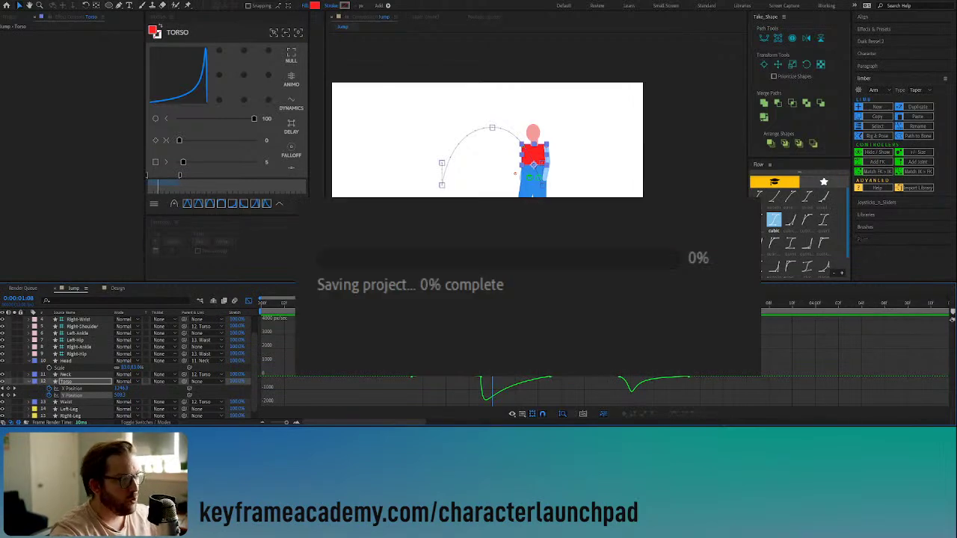
Step: Make the Y Position peak keyframe at 0:00:02:01 continuous and set its incoming velocity to 20 pixels/sec
{"action": "left_click", "coordinate": [550, 376]}
{"action": "left_click", "coordinate": [548, 303]}
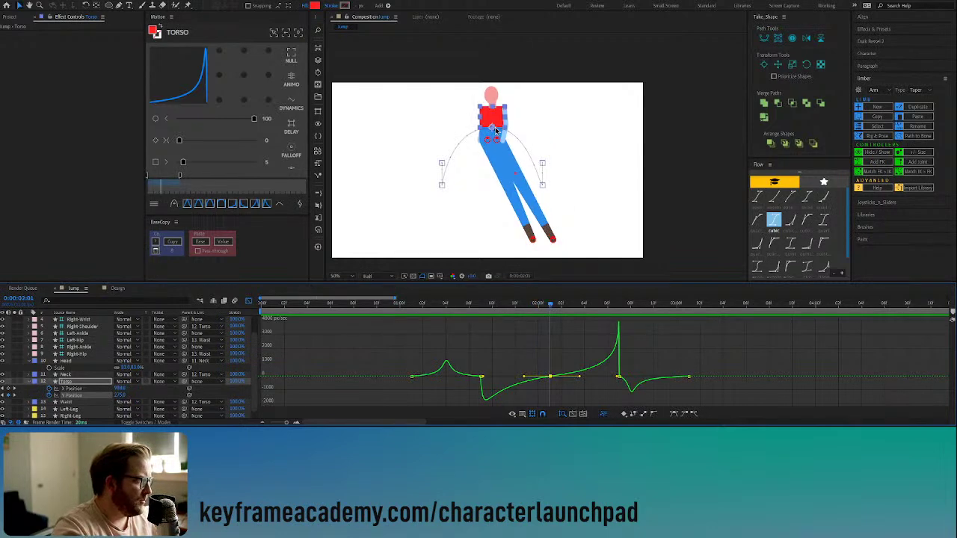
{"action": "mouse_move", "coordinate": [551, 377]}
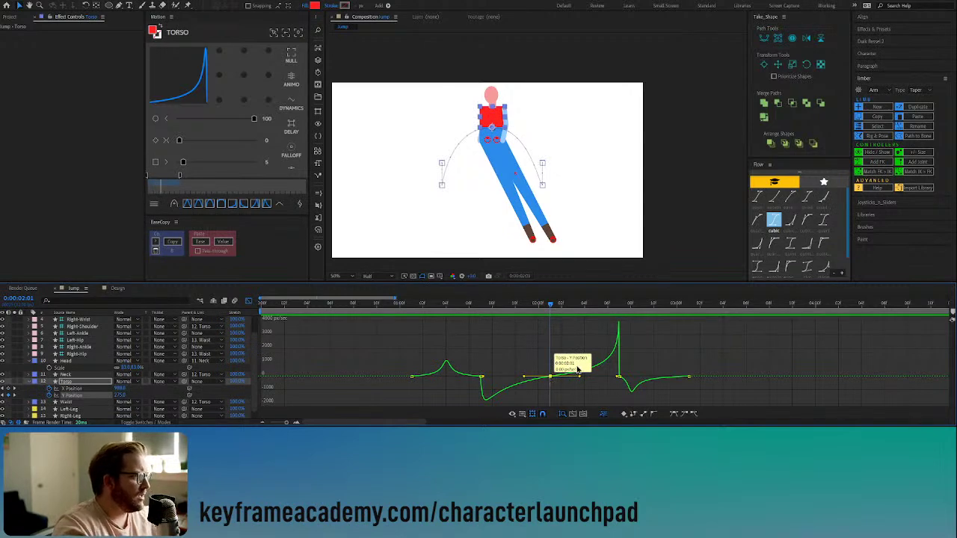
{"action": "key", "text": "ctrl+shift+k"}
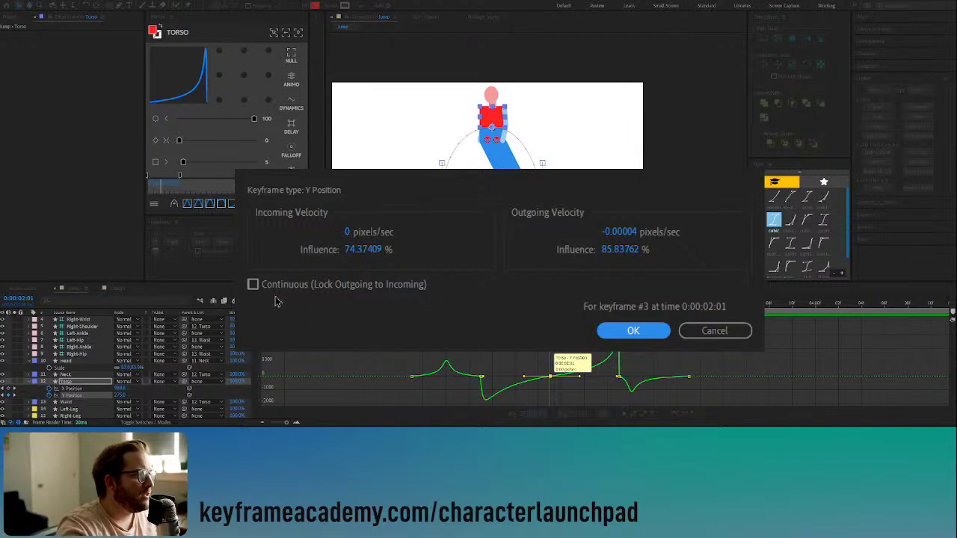
{"action": "left_click", "coordinate": [252, 285]}
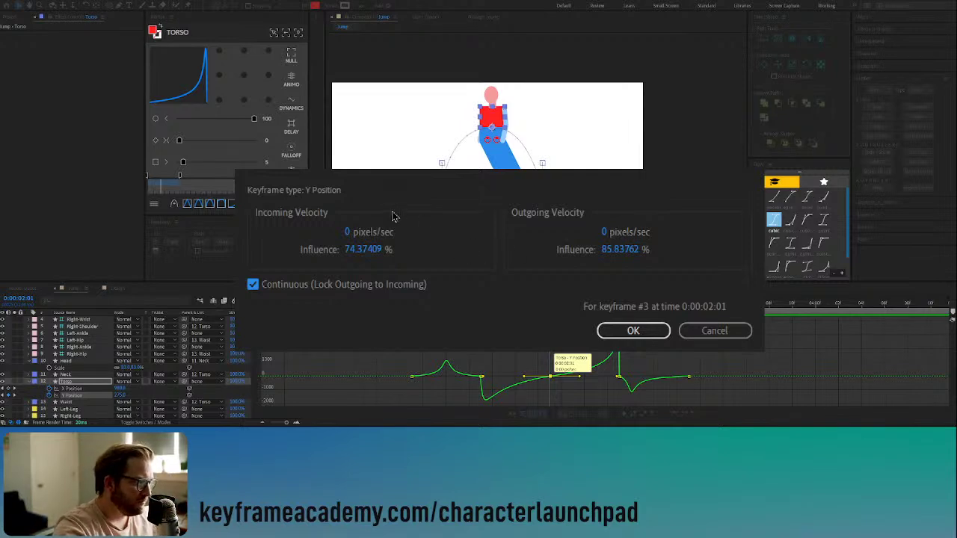
{"action": "left_click", "coordinate": [349, 231]}
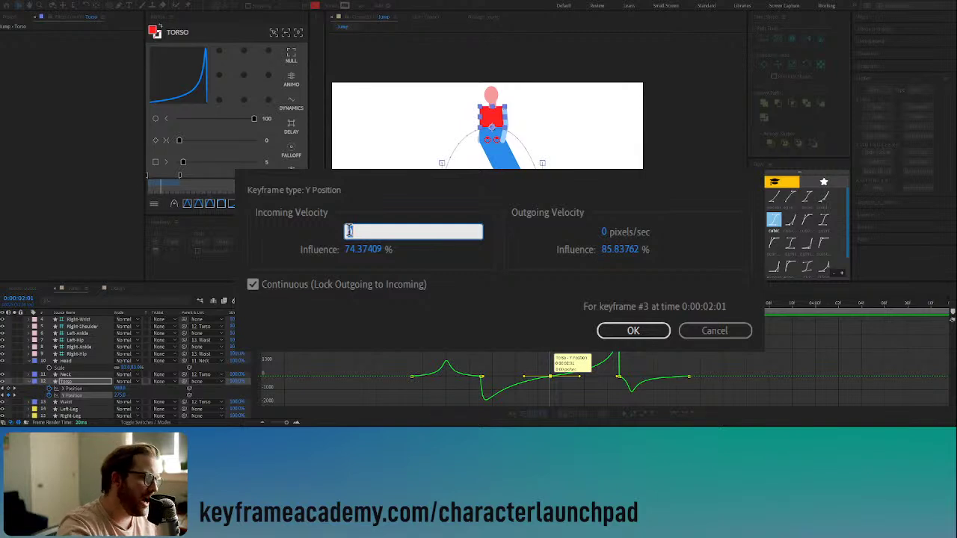
{"action": "type", "text": "20"}
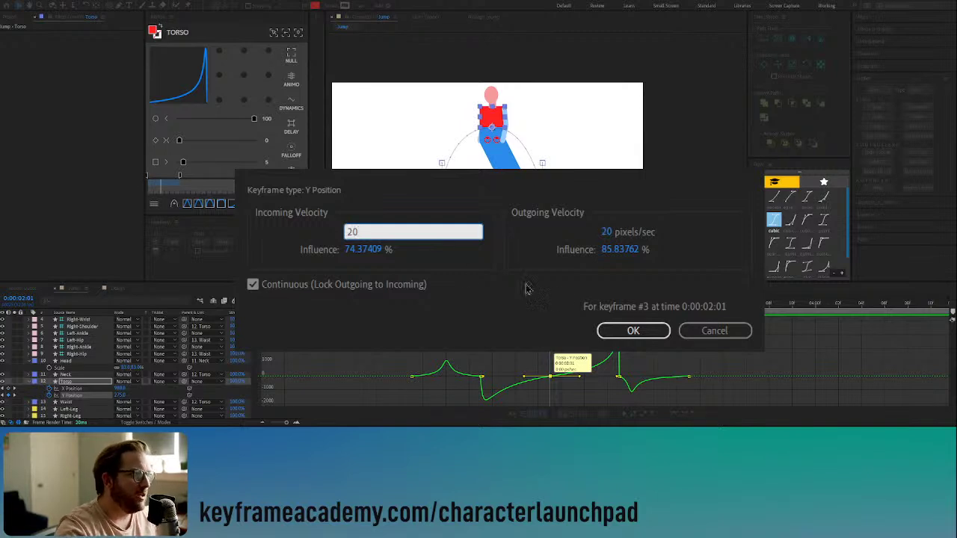
{"action": "left_click", "coordinate": [634, 329]}
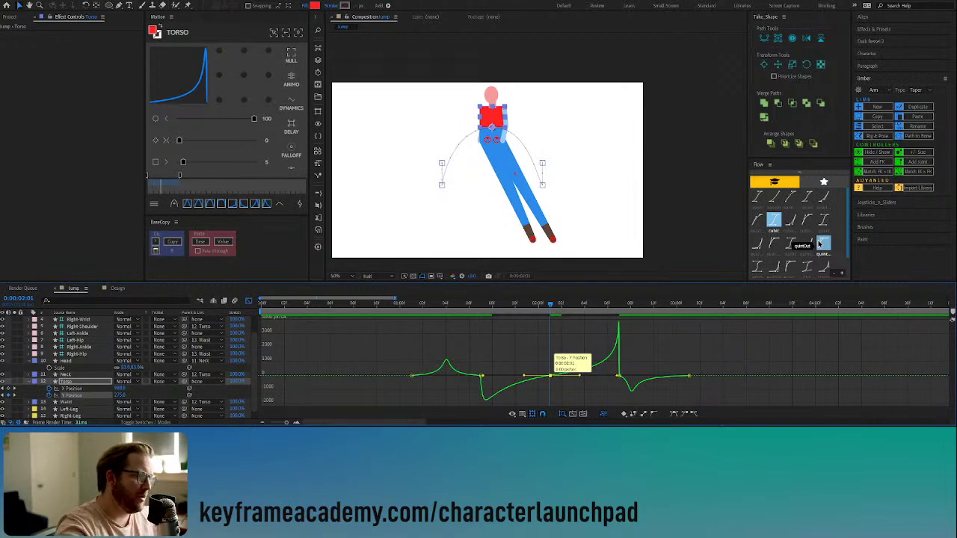
Step: Preview the jump, set the peak keyframe's incoming velocity to 0 pixels/sec, and play the animation again
{"action": "left_click_drag", "start_coordinate": [516, 308], "coordinate": [481, 309]}
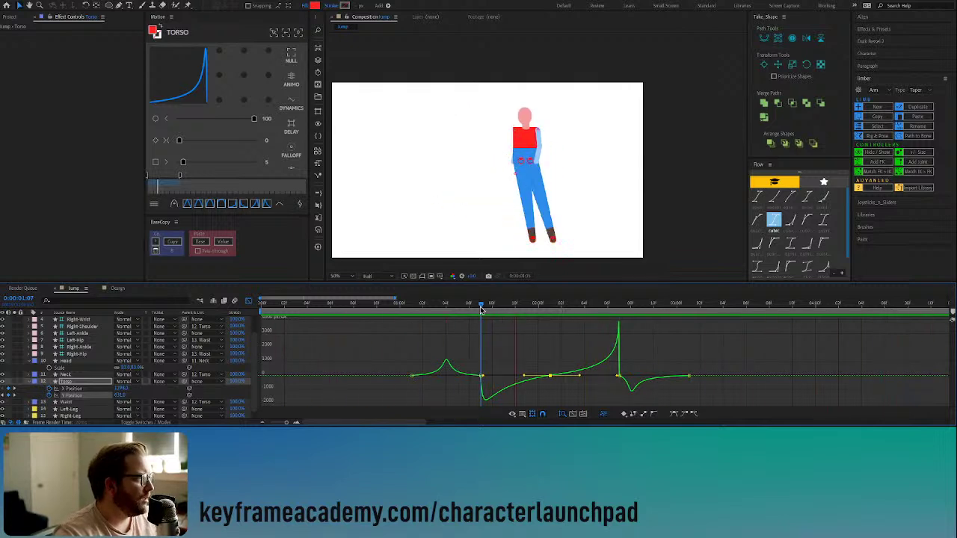
{"action": "key", "text": "space"}
{"action": "mouse_move", "coordinate": [574, 368]}
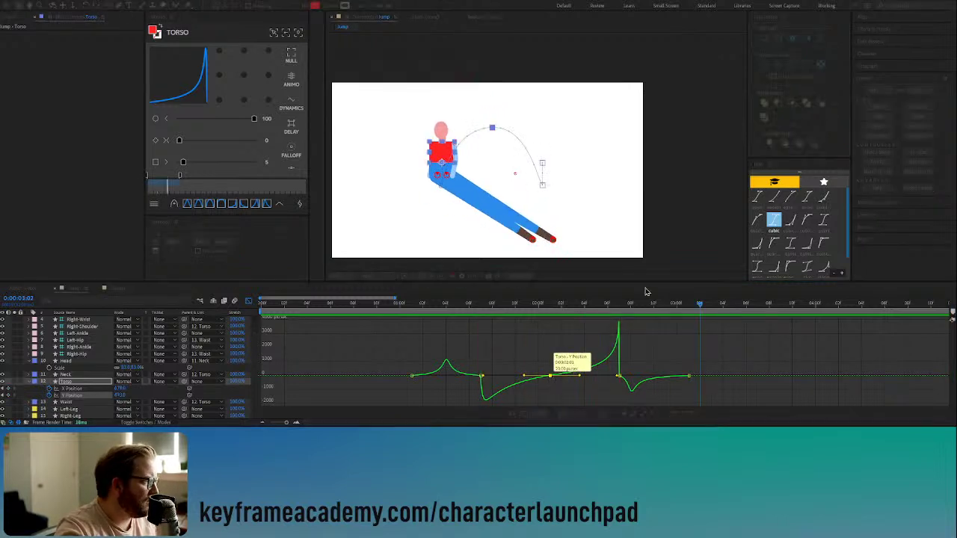
{"action": "key", "text": "ctrl+shift+k"}
{"action": "left_click", "coordinate": [351, 231]}
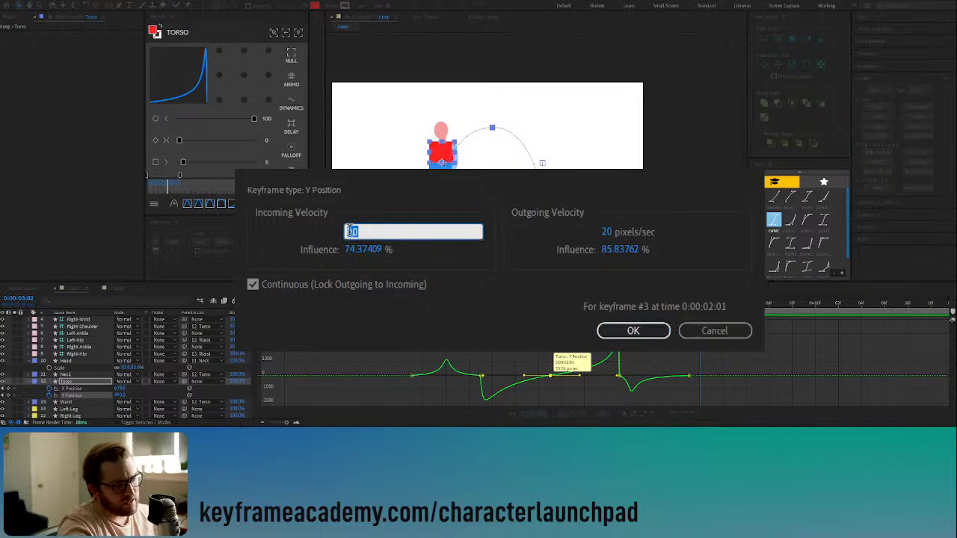
{"action": "type", "text": "0"}
{"action": "key", "text": "Return"}
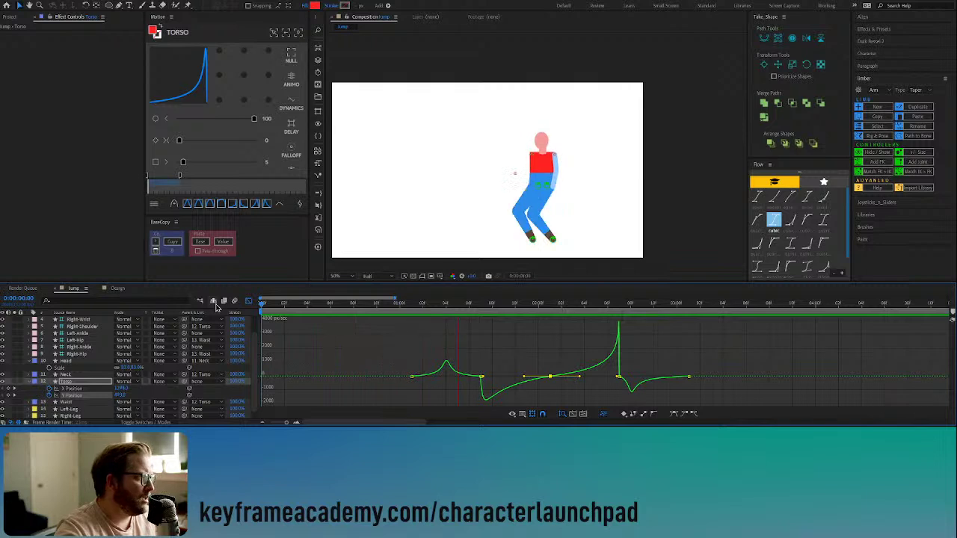
{"action": "key", "text": "space"}
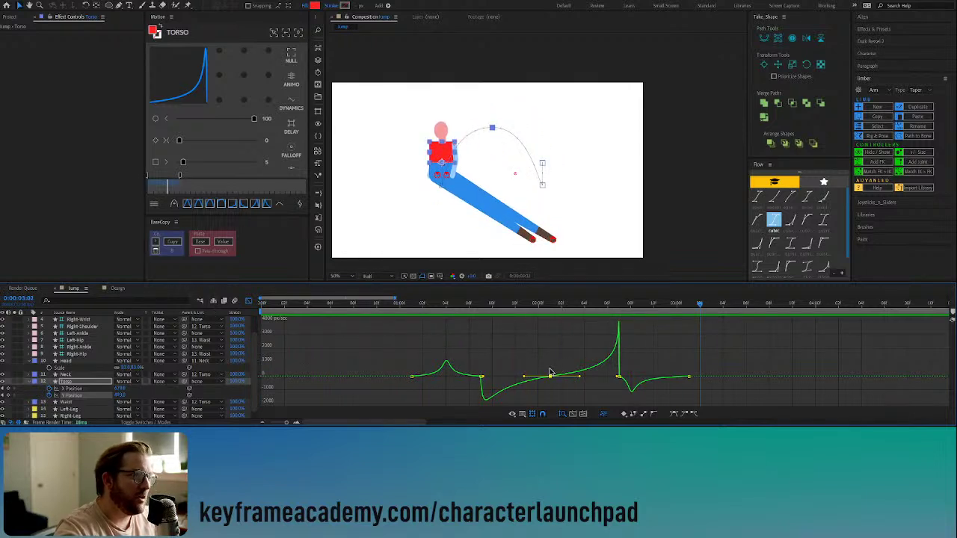
Step: Lengthen the eases on both sides of the Y Position peak keyframe to 100% influence for more hang time
{"action": "mouse_move", "coordinate": [550, 378]}
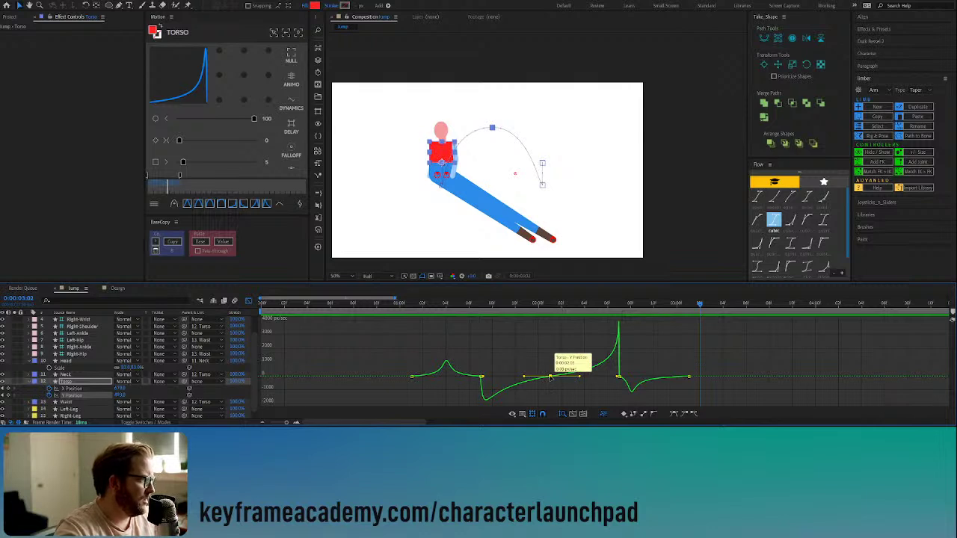
{"action": "left_click_drag", "start_coordinate": [551, 376], "coordinate": [598, 374]}
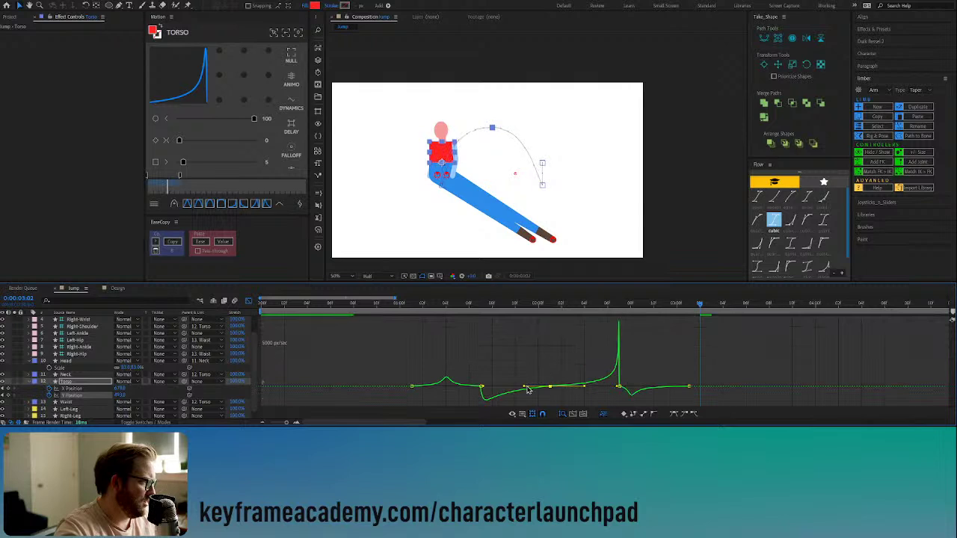
{"action": "mouse_move", "coordinate": [509, 389]}
{"action": "left_click_drag", "start_coordinate": [508, 389], "coordinate": [501, 388]}
{"action": "mouse_move", "coordinate": [550, 378]}
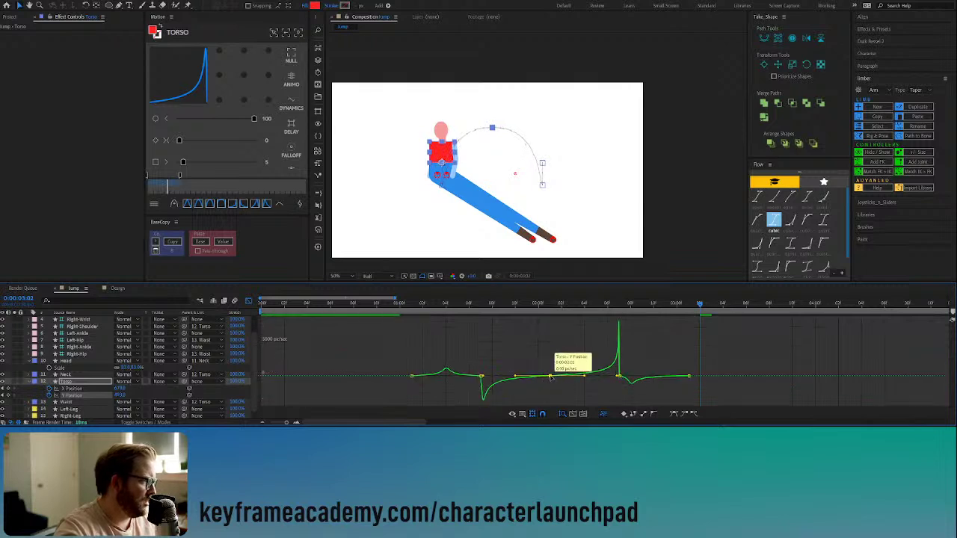
Step: Play and scrub the jump from the 0:00:01:07 crouch to check the hang time around the peak
{"action": "left_click", "coordinate": [481, 304]}
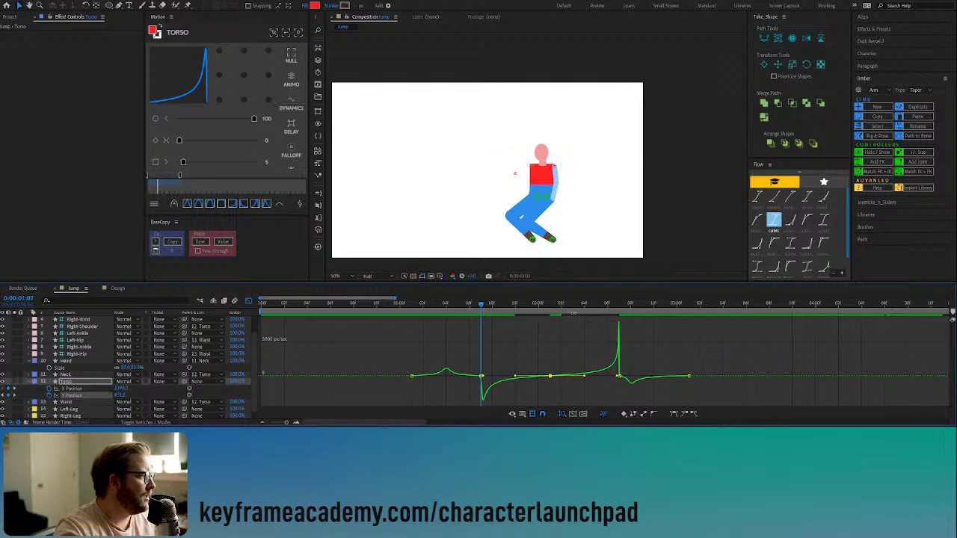
{"action": "key", "text": "space"}
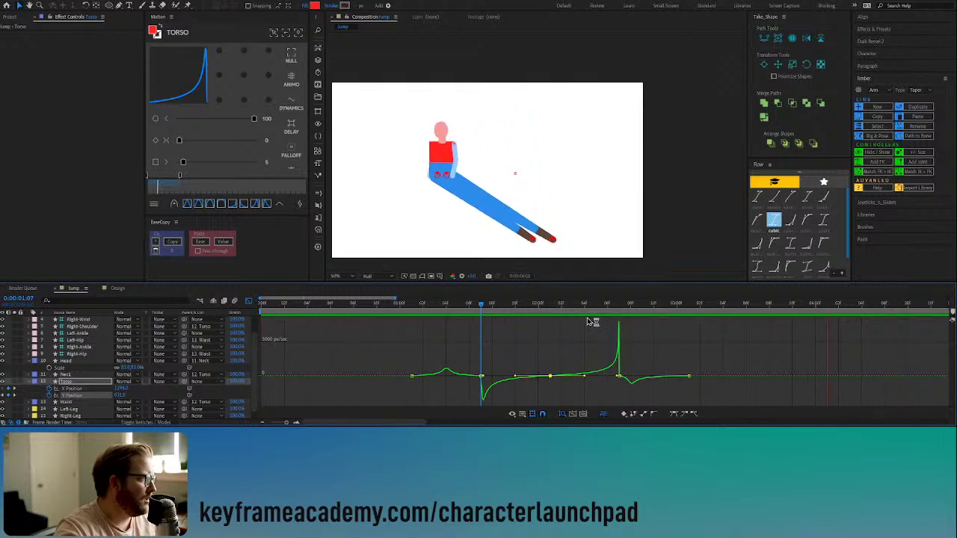
{"action": "key", "text": "space"}
{"action": "key", "text": "space"}
{"action": "left_click", "coordinate": [492, 305]}
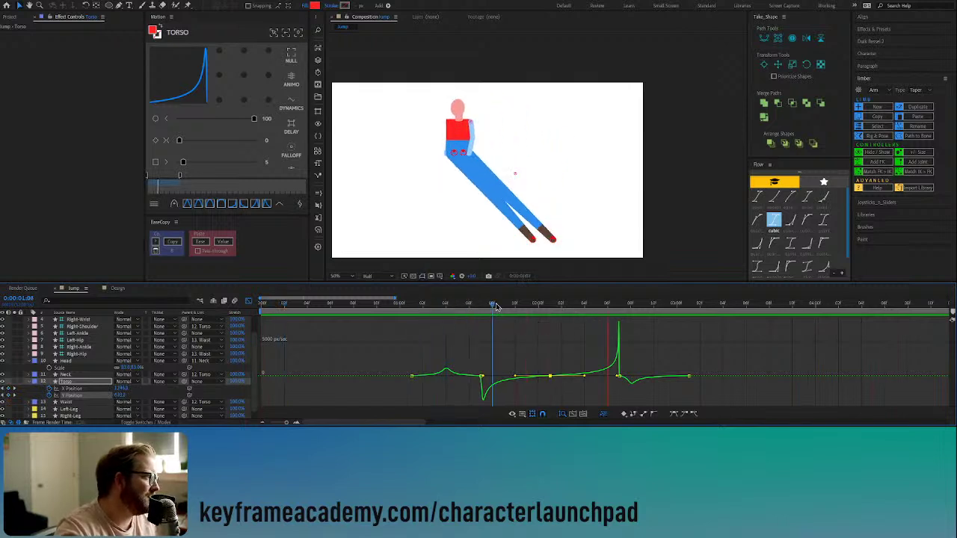
{"action": "key", "text": "space"}
{"action": "left_click_drag", "start_coordinate": [535, 308], "coordinate": [518, 310]}
Step: Shift the peak keyframe's velocity at 0:00:02:01 slightly off zero, to about 60 pixels/sec, and preview the jump
{"action": "left_click", "coordinate": [549, 311]}
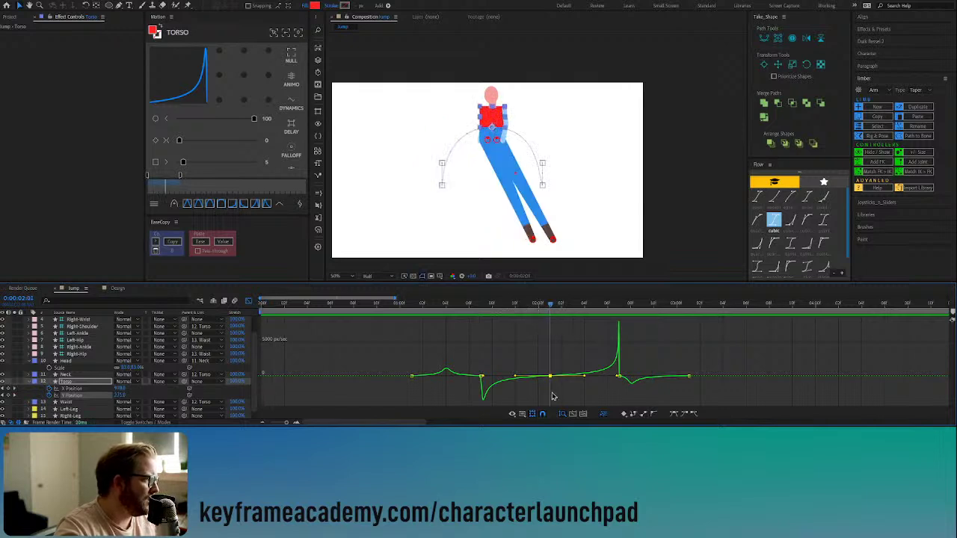
{"action": "mouse_move", "coordinate": [551, 378]}
{"action": "left_click_drag", "start_coordinate": [551, 378], "coordinate": [551, 381]}
{"action": "key", "text": "space"}
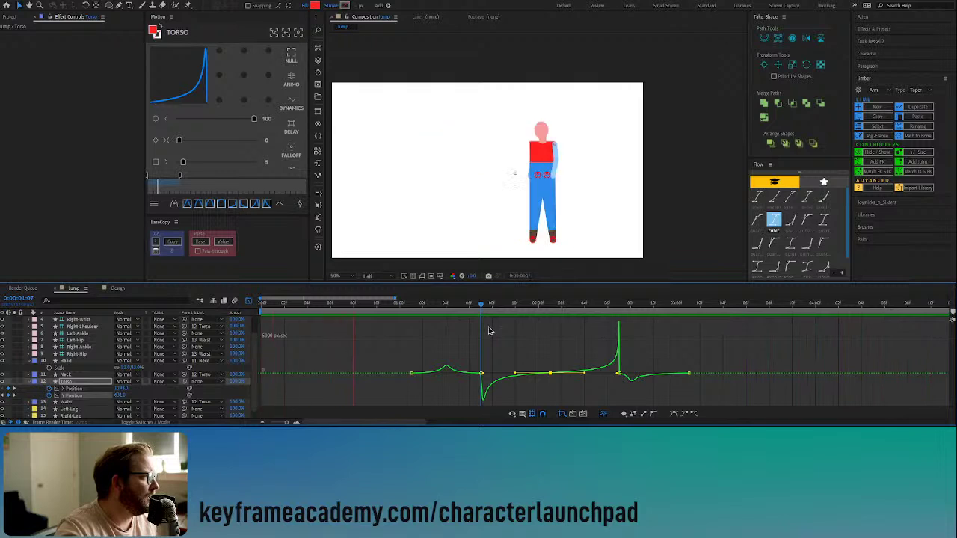
{"action": "key", "text": "space"}
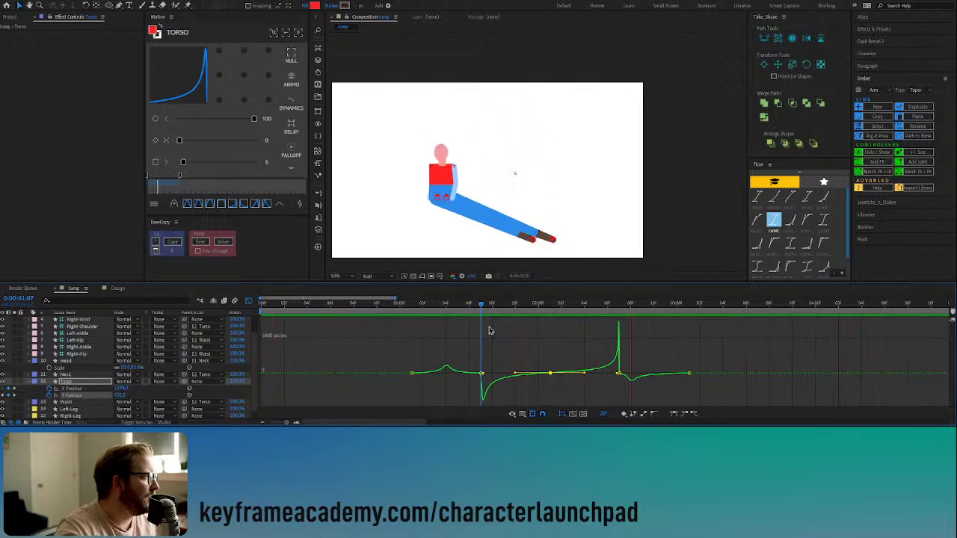
Step: Unlock the peak keyframe's outgoing velocity from its incoming velocity by turning off Continuous
{"action": "left_click", "coordinate": [571, 389]}
{"action": "left_click", "coordinate": [576, 368]}
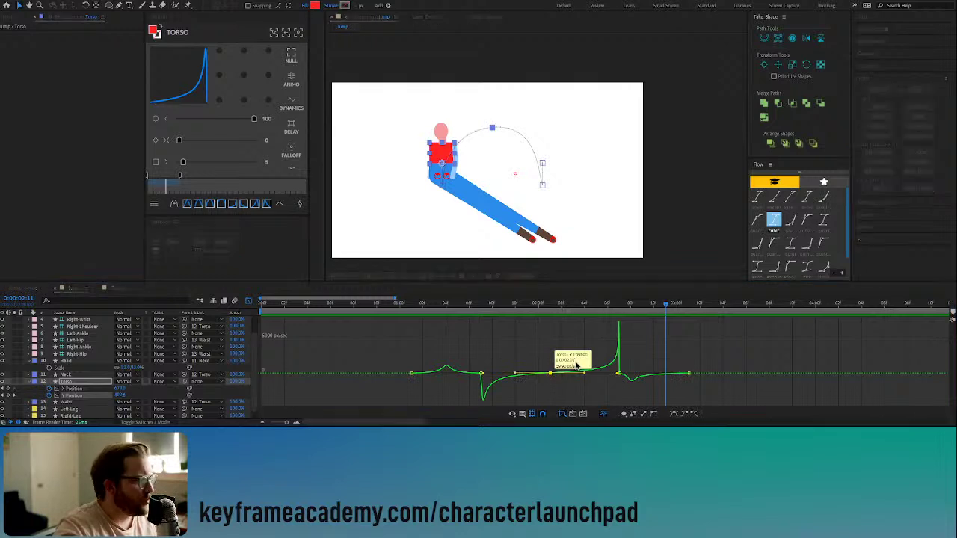
{"action": "key", "text": "ctrl+shift+k"}
{"action": "left_click", "coordinate": [253, 285]}
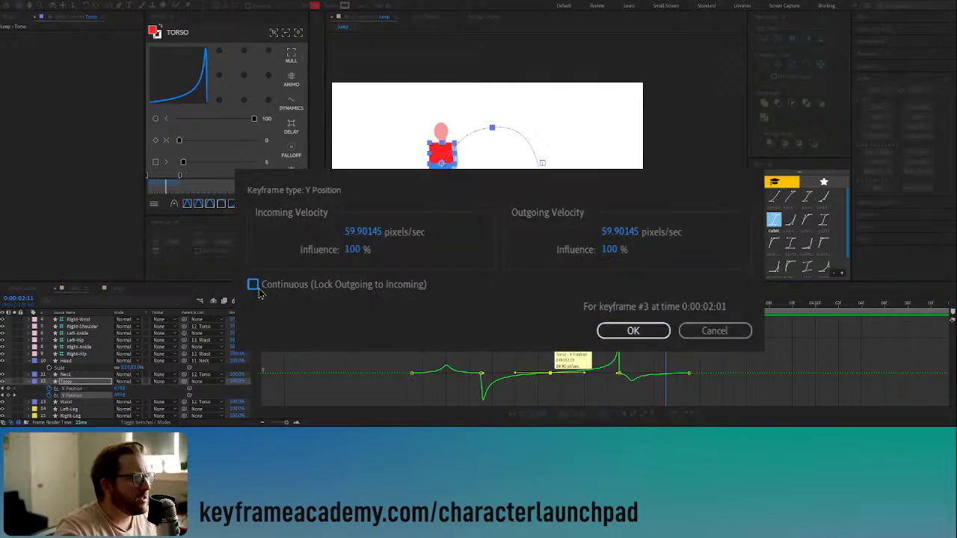
{"action": "left_click", "coordinate": [627, 330]}
Step: Raise the peak keyframe's outgoing velocity to about 2,000 pixels/sec, separately from its incoming velocity, in the Y Position speed graph
{"action": "left_click", "coordinate": [550, 373]}
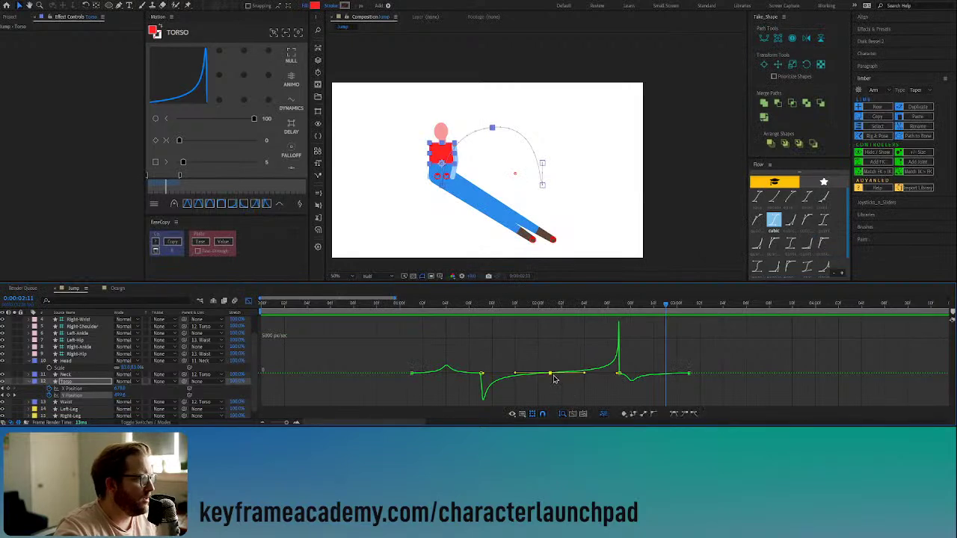
{"action": "left_click_drag", "start_coordinate": [550, 373], "coordinate": [554, 363]}
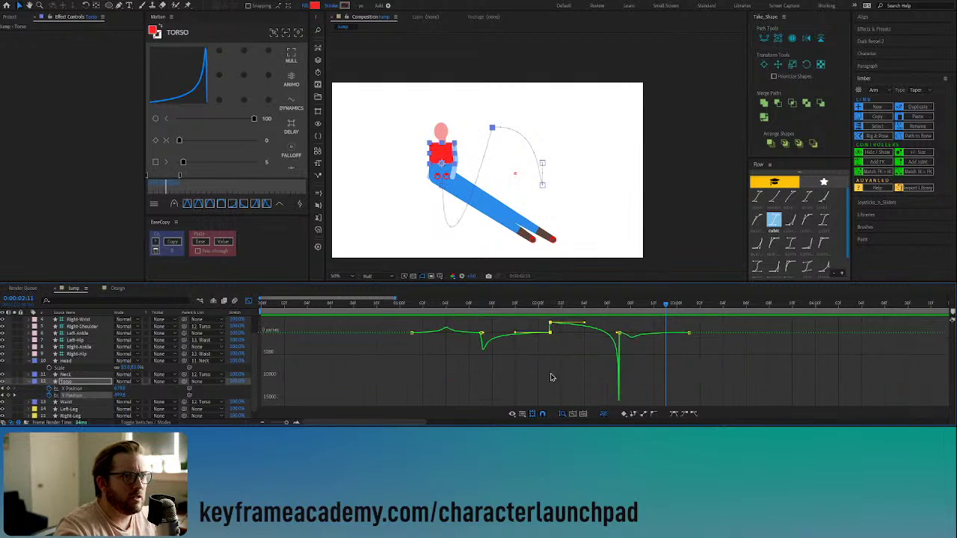
{"action": "left_click", "coordinate": [550, 334]}
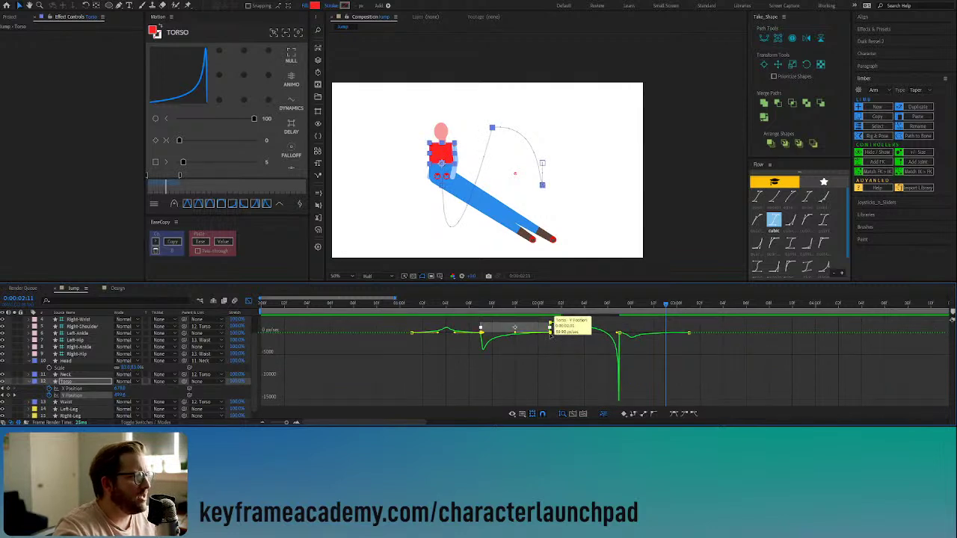
{"action": "left_click", "coordinate": [570, 354]}
{"action": "left_click", "coordinate": [551, 334]}
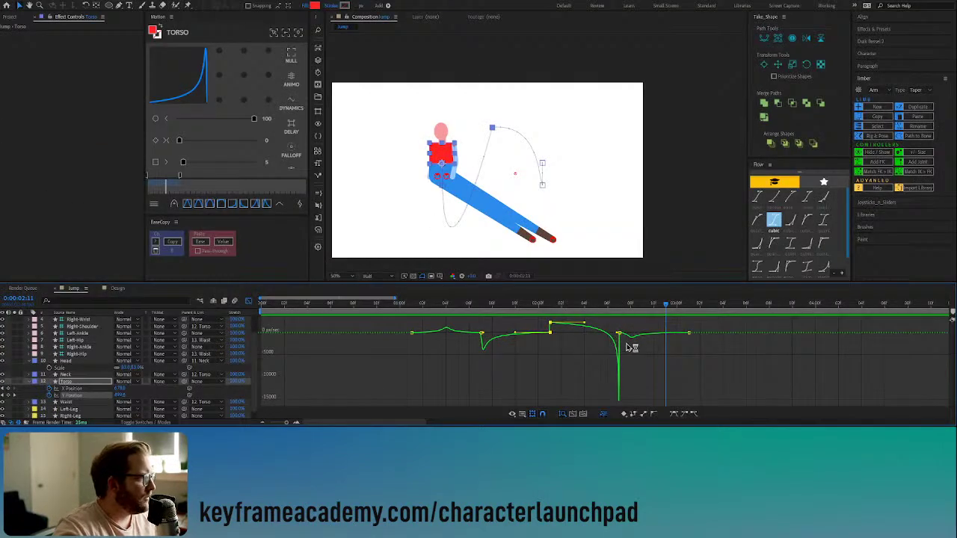
{"action": "mouse_move", "coordinate": [551, 326]}
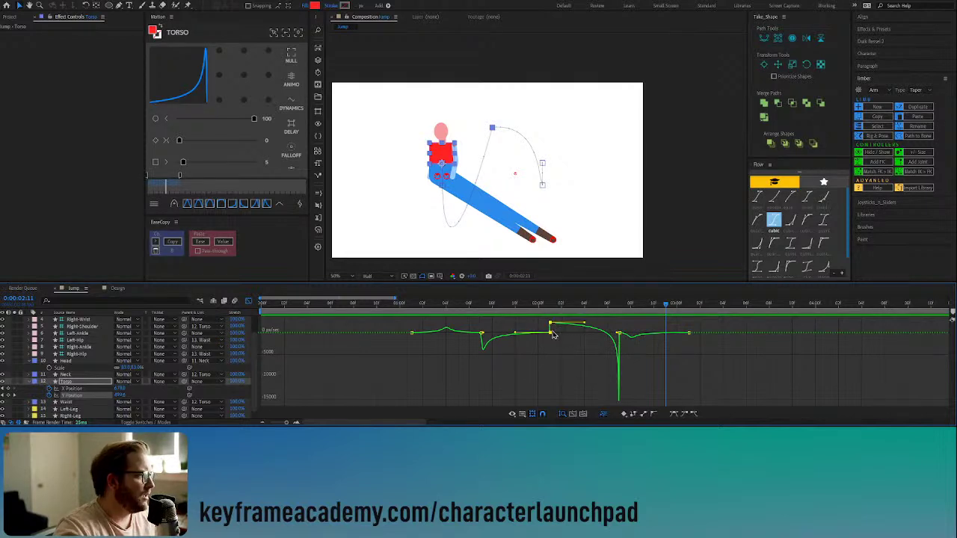
Step: Play the jump from the 0:00:01:07 crouch and scrub to the peak at 0:00:02:01 to check the split velocity
{"action": "left_click", "coordinate": [482, 305]}
{"action": "key", "text": "space"}
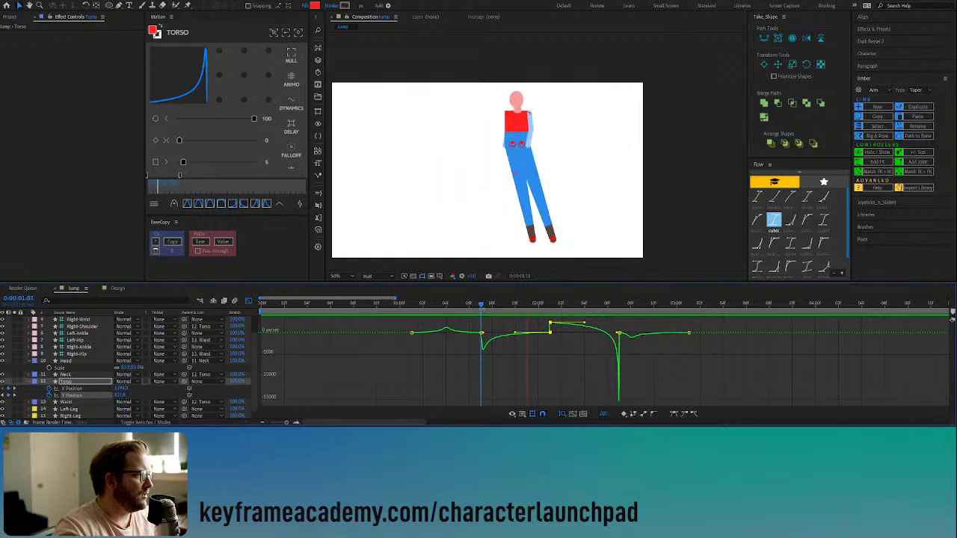
{"action": "key", "text": "space"}
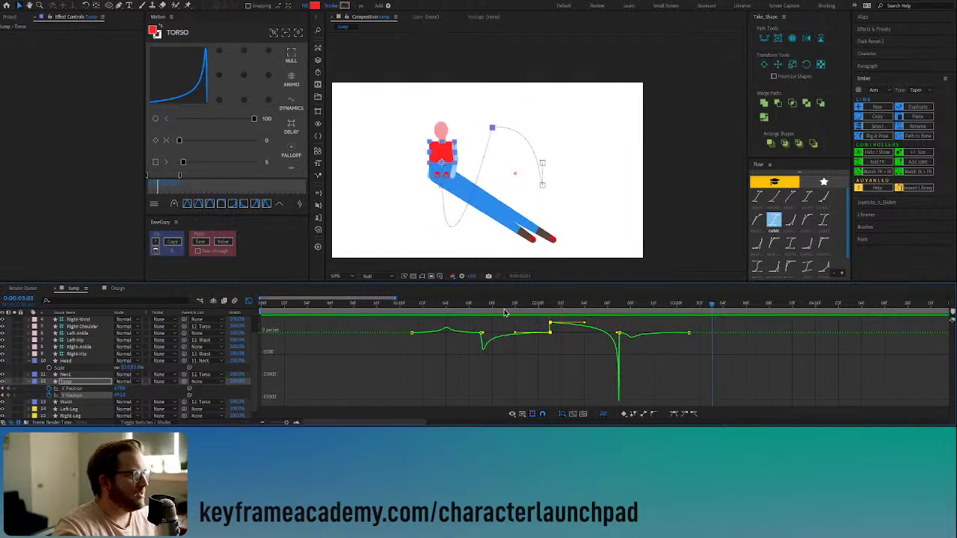
{"action": "left_click_drag", "start_coordinate": [487, 308], "coordinate": [548, 315]}
{"action": "mouse_move", "coordinate": [550, 333]}
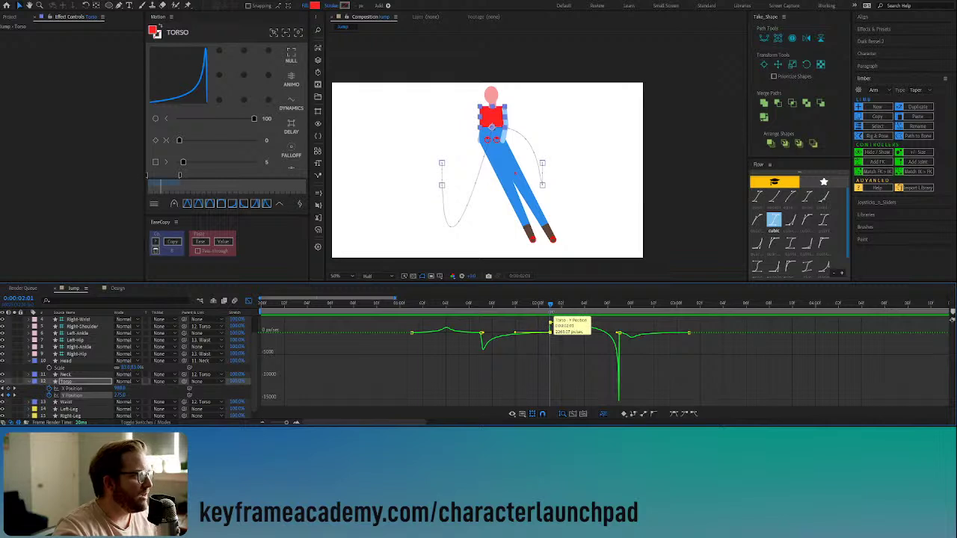
{"action": "left_click", "coordinate": [630, 305]}
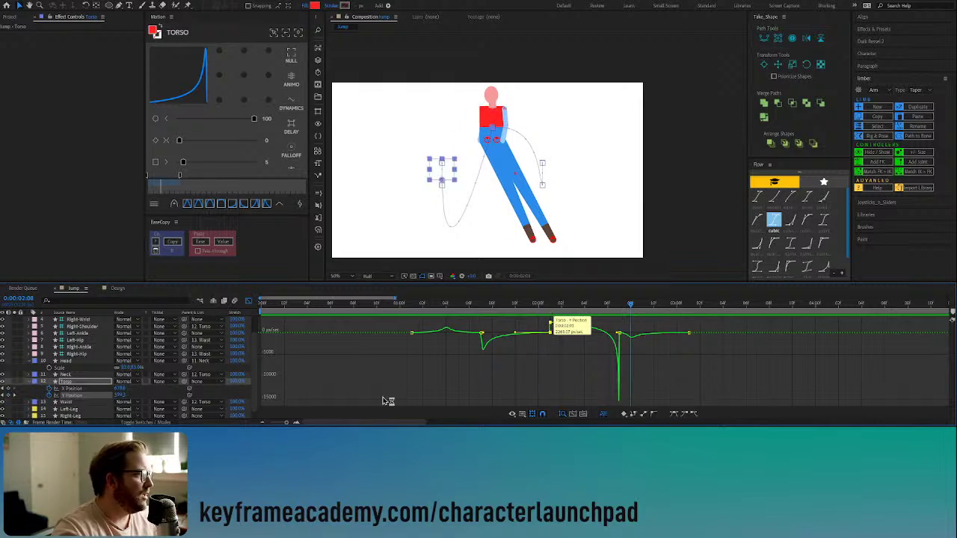
Step: Lock outgoing to incoming velocity for the crouch and peak Y Position keyframes and set their velocity to 20 pixels/sec
{"action": "key", "text": "ctrl+shift+k"}
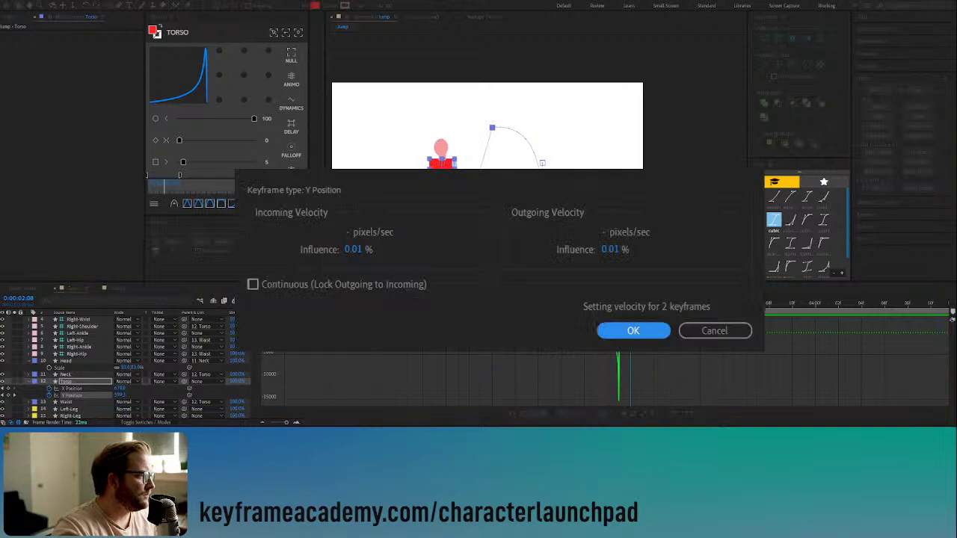
{"action": "left_click", "coordinate": [253, 285]}
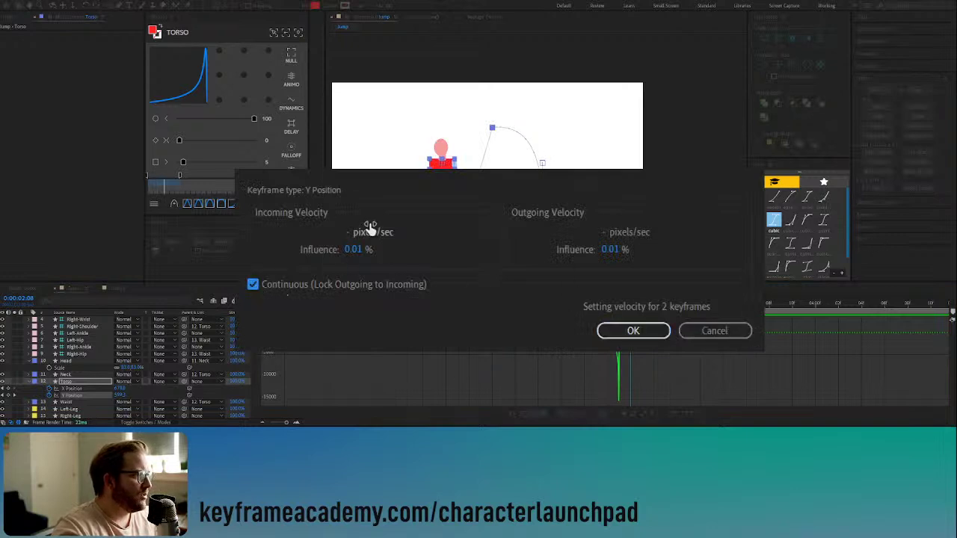
{"action": "left_click", "coordinate": [351, 232]}
{"action": "type", "text": "20"}
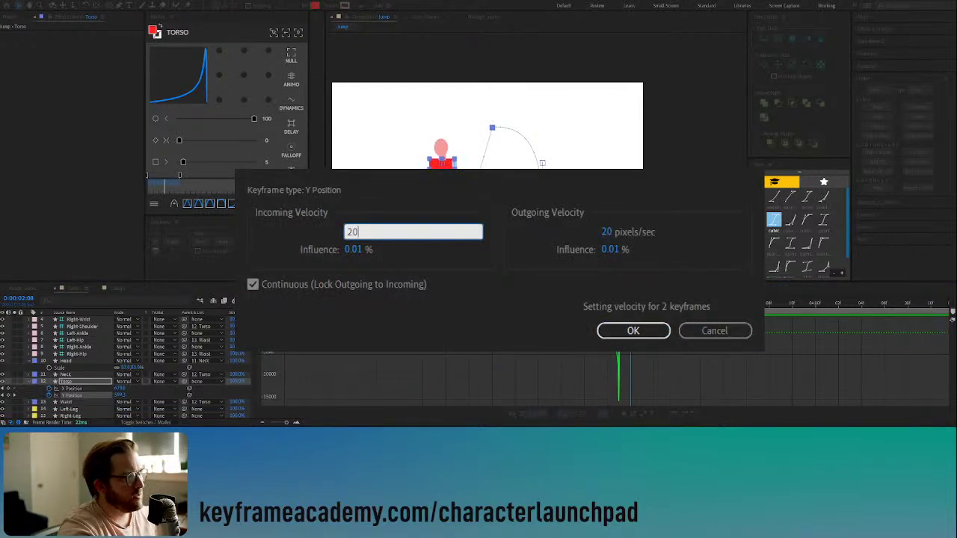
{"action": "key", "text": "Return"}
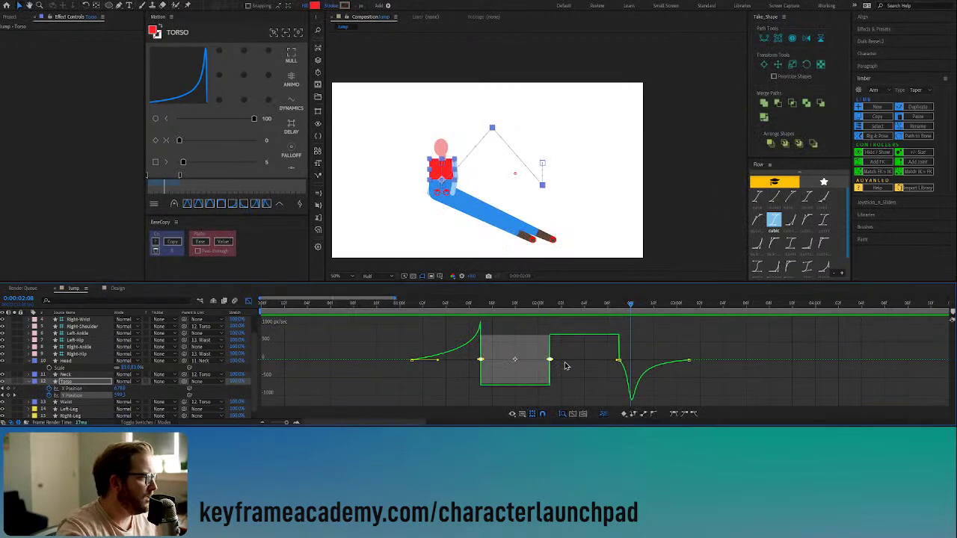
Step: Restore smooth easing on the Y Position peak keyframe and lengthen its outgoing and incoming influence in the speed graph
{"action": "double_click", "coordinate": [548, 359]}
{"action": "left_click", "coordinate": [551, 359], "text": "alt"}
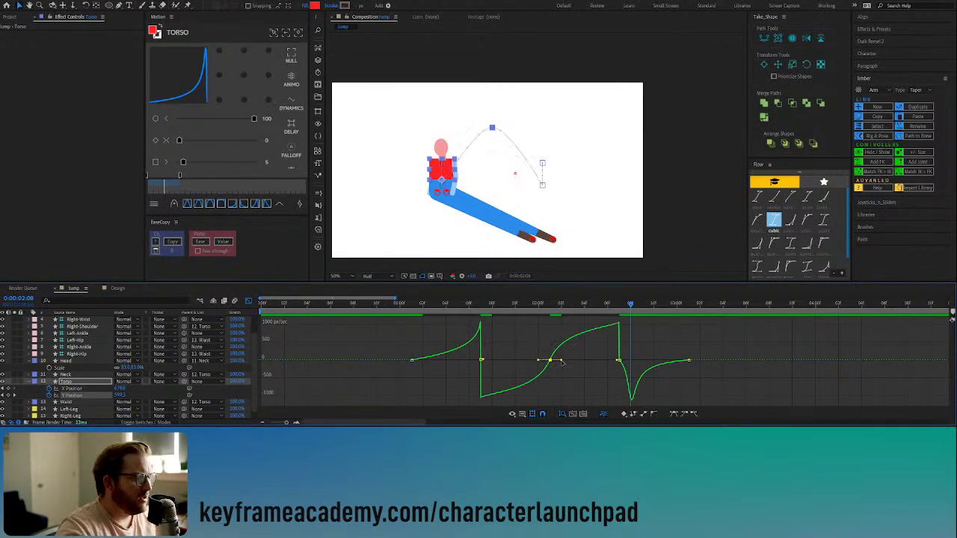
{"action": "left_click_drag", "start_coordinate": [562, 364], "coordinate": [580, 362]}
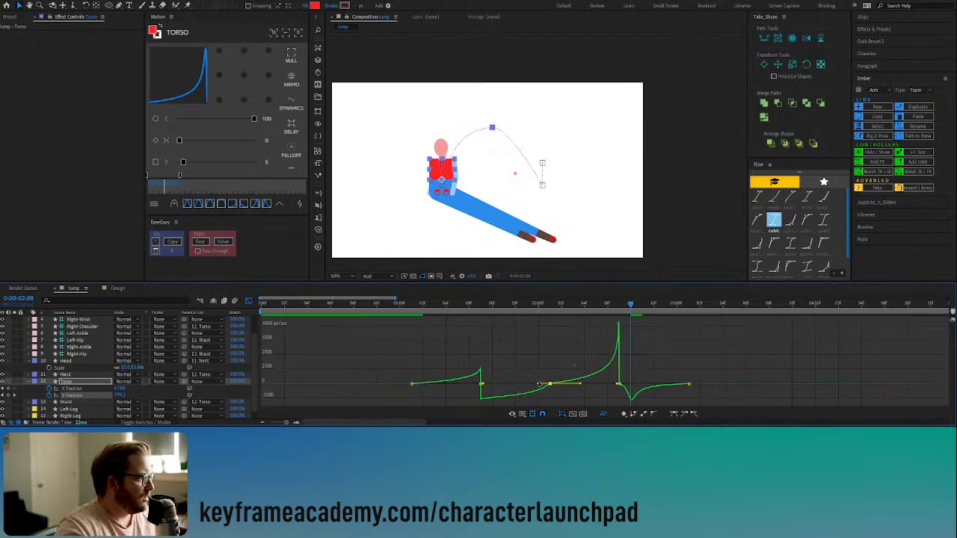
{"action": "left_click_drag", "start_coordinate": [538, 386], "coordinate": [491, 370]}
Step: Smooth the Y Position crouch keyframe at 0:00:01:07, lengthen its incoming ease and scrub the takeoff
{"action": "left_click", "coordinate": [481, 365]}
{"action": "left_click", "coordinate": [481, 305]}
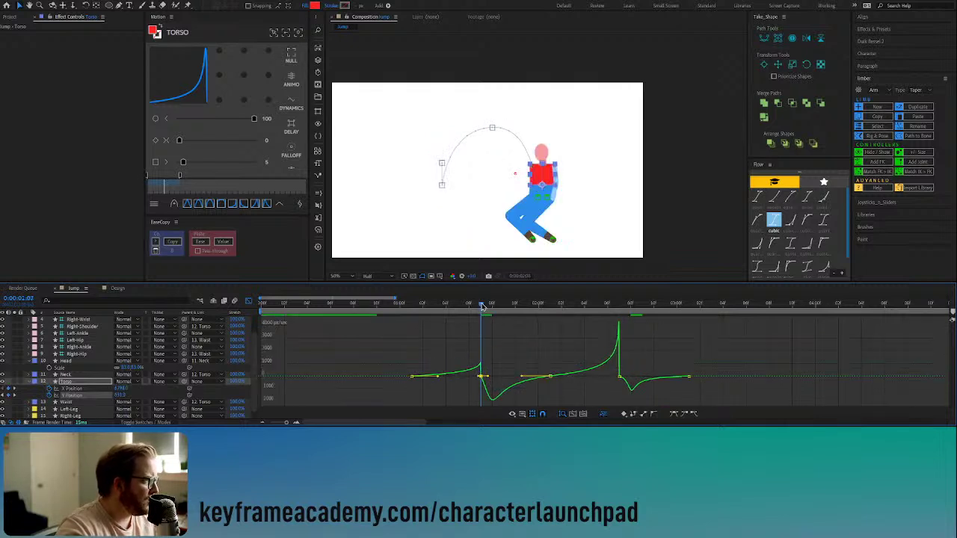
{"action": "left_click", "coordinate": [491, 307]}
{"action": "mouse_move", "coordinate": [497, 310]}
{"action": "left_mouse_down"}
{"action": "mouse_move", "coordinate": [508, 312]}
{"action": "mouse_move", "coordinate": [482, 316]}
{"action": "left_mouse_up"}
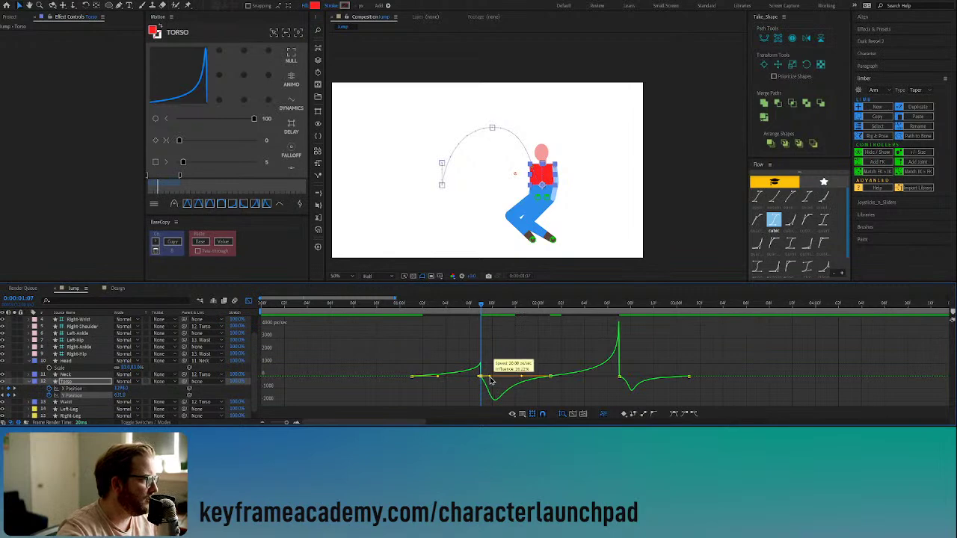
{"action": "left_click_drag", "start_coordinate": [481, 378], "coordinate": [459, 379]}
{"action": "left_click", "coordinate": [434, 308]}
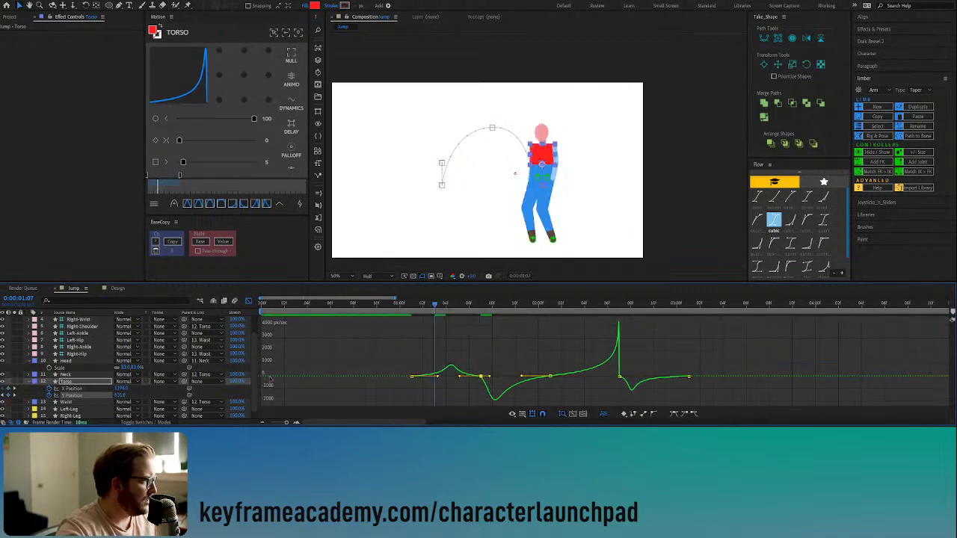
Step: Switch to the Y Position value graph and lengthen the eases leading into and out of the crouch keyframe
{"action": "key", "text": "ctrl+grave"}
{"action": "left_click", "coordinate": [553, 341]}
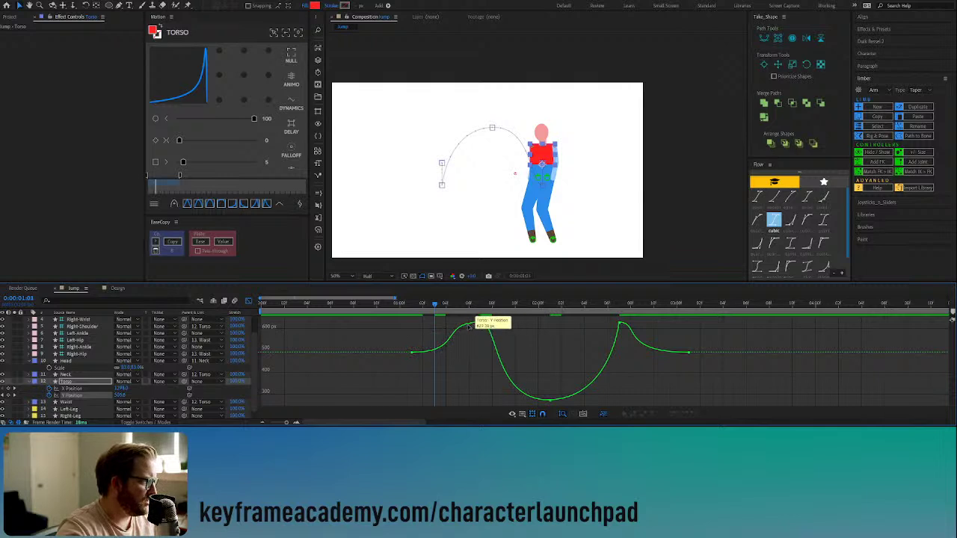
{"action": "left_click_drag", "start_coordinate": [436, 310], "coordinate": [607, 320]}
{"action": "left_click", "coordinate": [480, 323]}
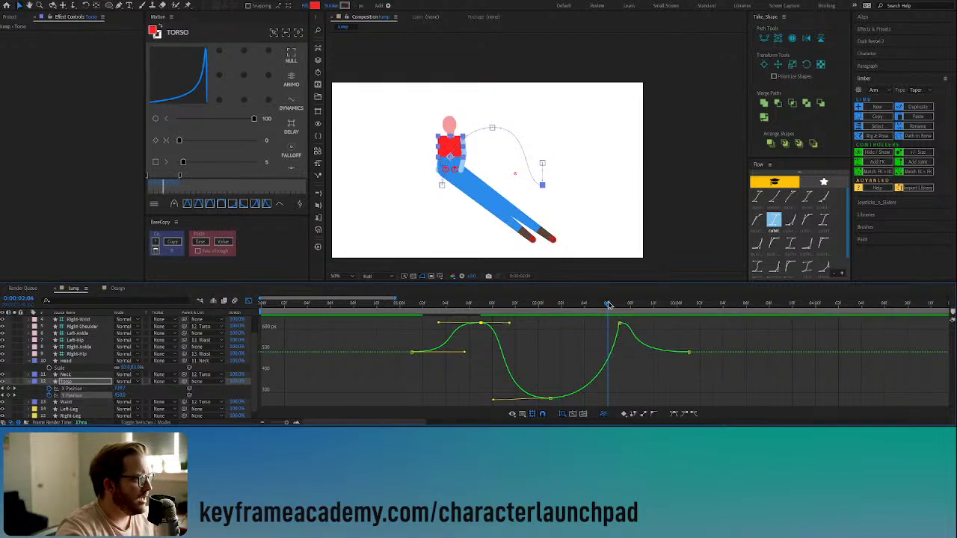
Step: Adjust the outgoing ease of the landing keyframe at 0:00:02:07 and scrub the settle up to 0:00:03:01
{"action": "left_click_drag", "start_coordinate": [609, 305], "coordinate": [619, 305]}
{"action": "left_click", "coordinate": [620, 324]}
{"action": "left_click_drag", "start_coordinate": [638, 325], "coordinate": [617, 309]}
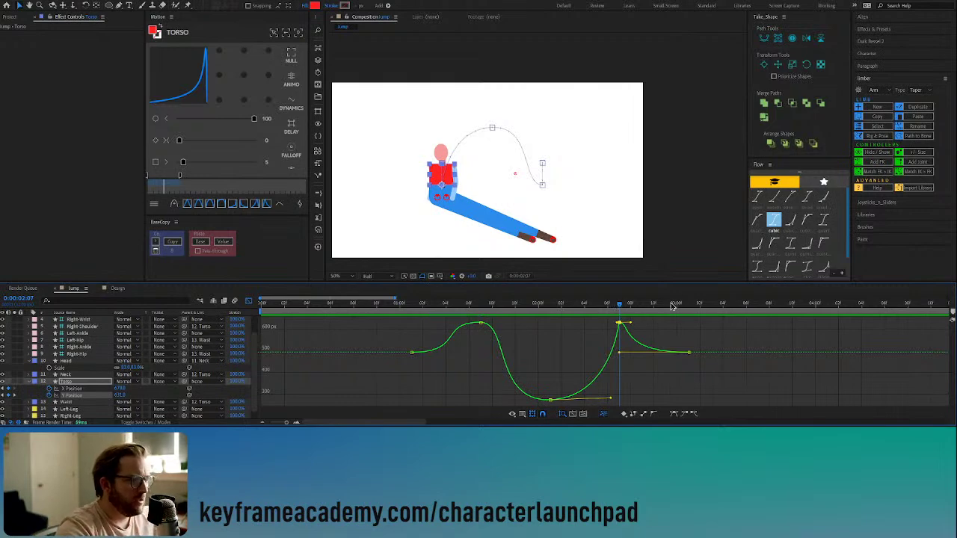
{"action": "left_click_drag", "start_coordinate": [622, 307], "coordinate": [690, 307]}
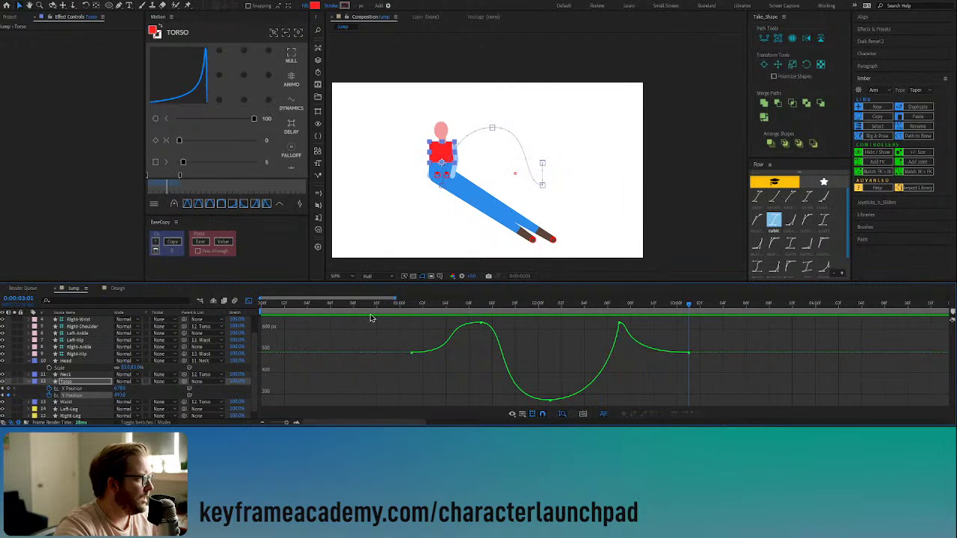
Step: Close the graph view, play the jump from 0:00:01:01 and step frame by frame through the anticipation crouch
{"action": "left_click", "coordinate": [248, 301]}
{"action": "left_click", "coordinate": [410, 304]}
{"action": "key", "text": "space"}
{"action": "key", "text": "space"}
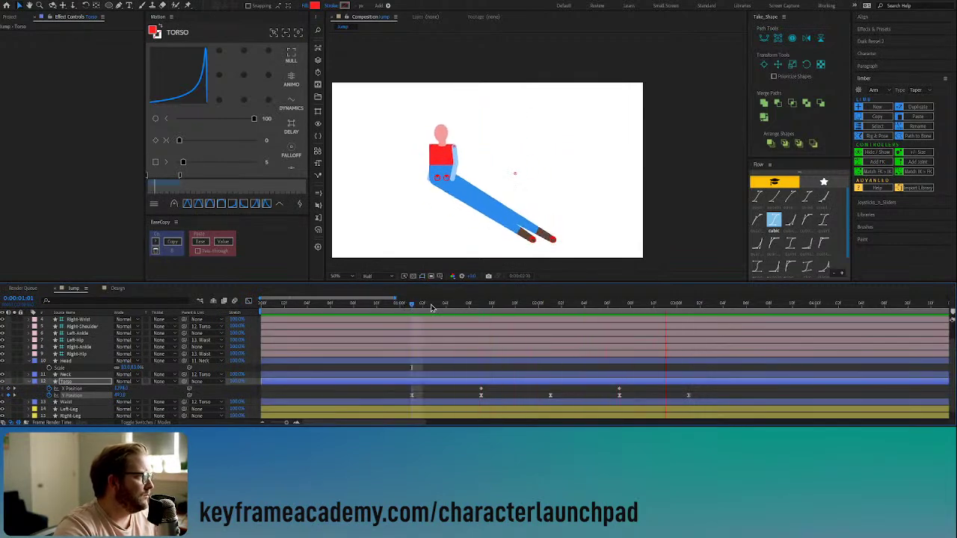
{"action": "key", "text": "Page_Down"}
{"action": "key", "text": "Page_Down"}
{"action": "key", "text": "Page_Down"}
{"action": "key", "text": "Page_Down"}
{"action": "key", "text": "Page_Down"}
{"action": "key", "text": "Page_Down"}
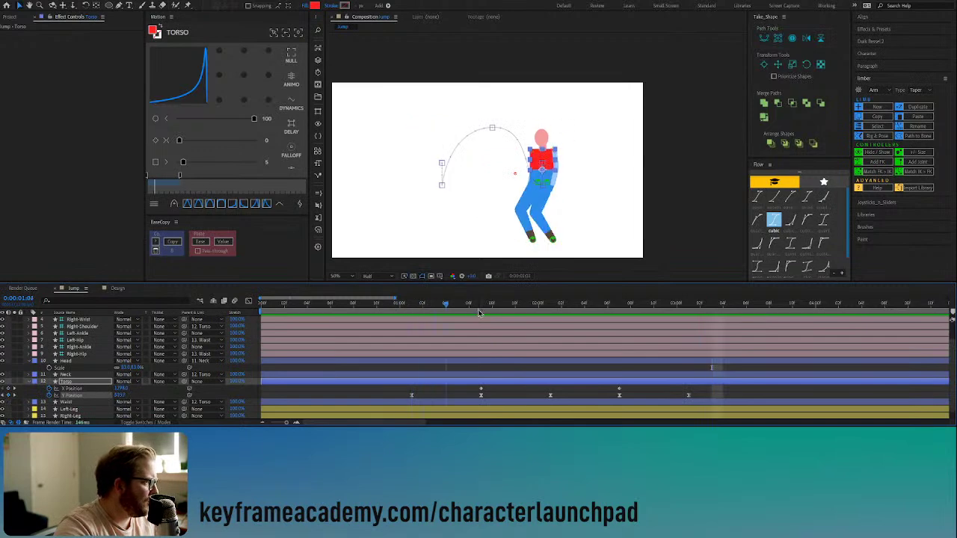
Step: Move the Torso's first Y Position keyframe earlier to 0:00:00:10 to lengthen the anticipation
{"action": "left_click", "coordinate": [410, 400]}
{"action": "left_click_drag", "start_coordinate": [410, 399], "coordinate": [378, 396]}
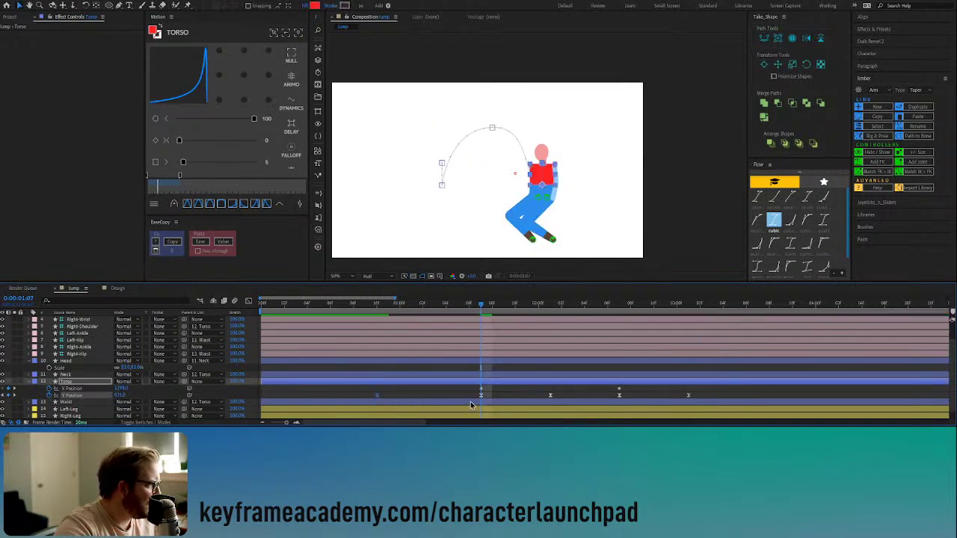
Step: Set the velocity of the Y Position crouch keyframe at 0:00:01:07 to 0 pixels/sec in the graph view
{"action": "key", "text": "shift+F3"}
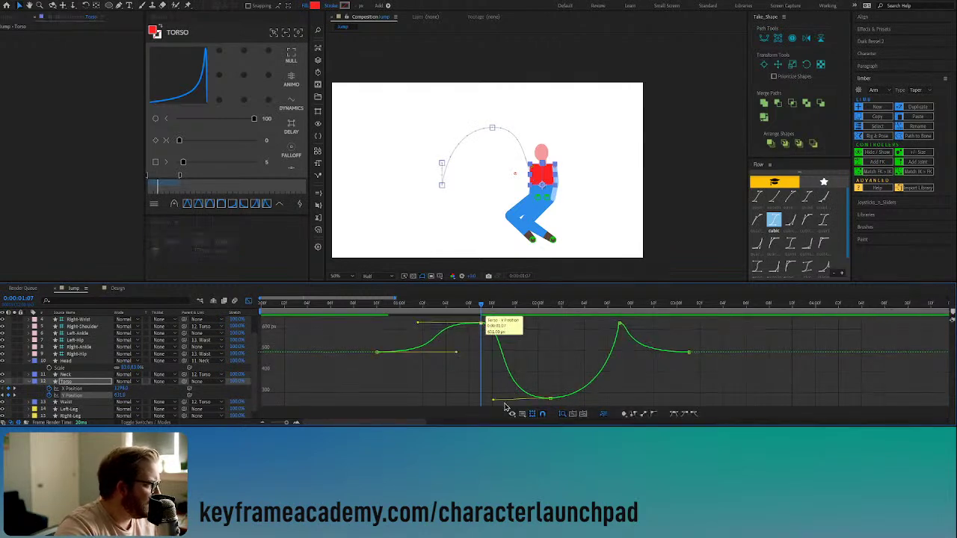
{"action": "key", "text": "ctrl+shift+k"}
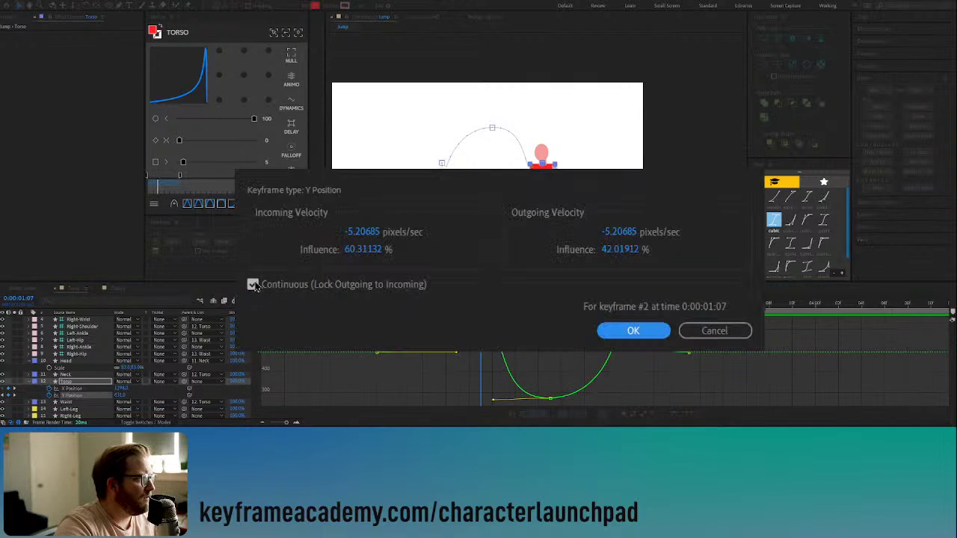
{"action": "left_click", "coordinate": [356, 232]}
{"action": "type", "text": "0"}
{"action": "key", "text": "Return"}
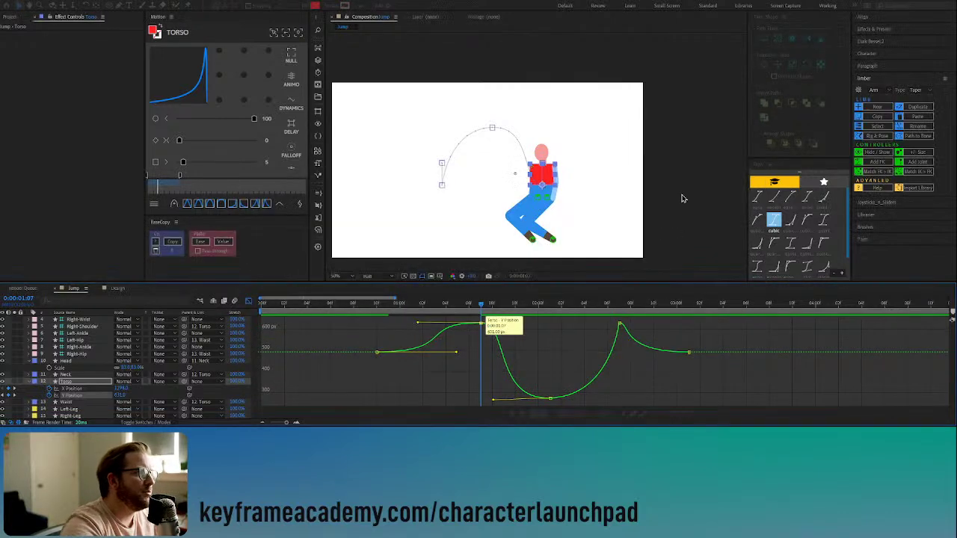
Step: Preview the jump from 0:00:00:10, lengthen the crouch keyframe's outgoing ease and shorten the peak keyframe's incoming ease
{"action": "left_click", "coordinate": [376, 308]}
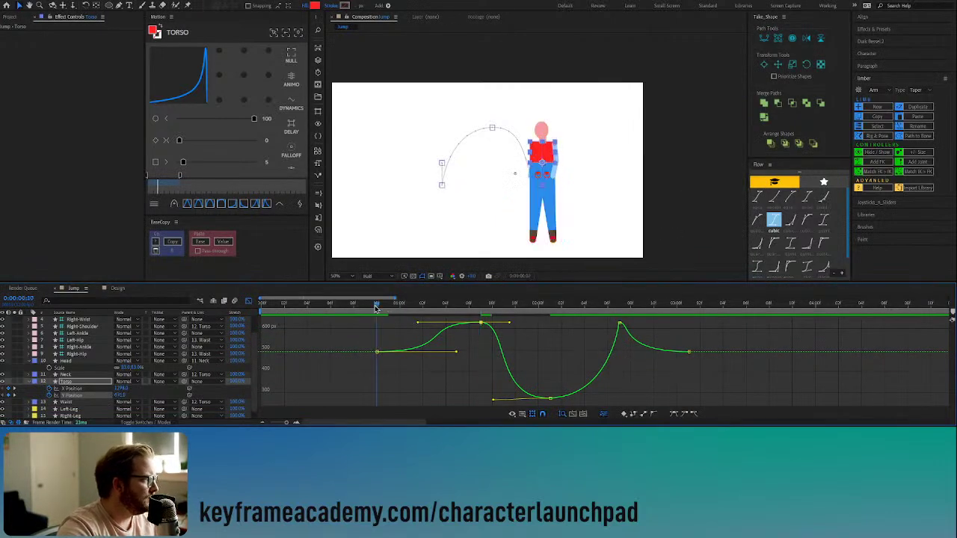
{"action": "key", "text": "space"}
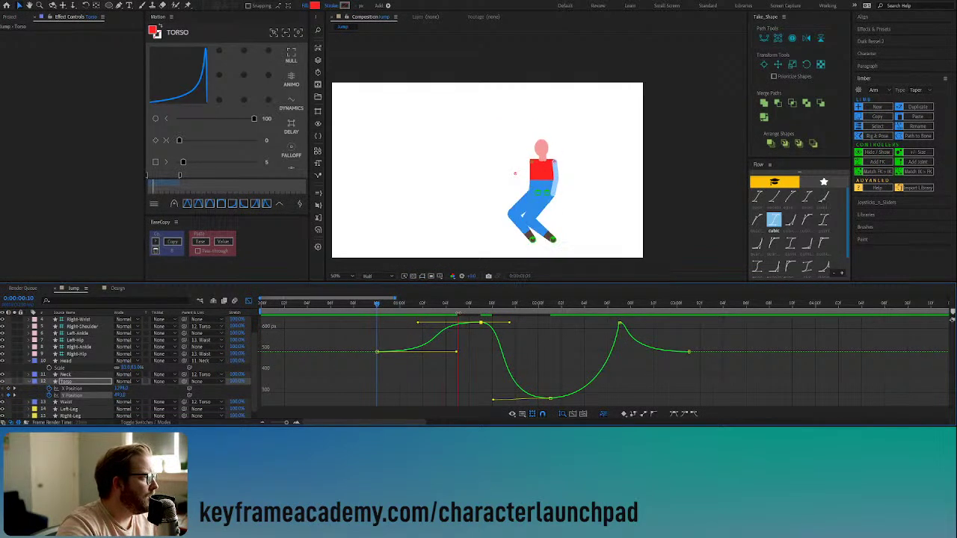
{"action": "left_click", "coordinate": [485, 320]}
{"action": "left_click_drag", "start_coordinate": [509, 323], "coordinate": [521, 323]}
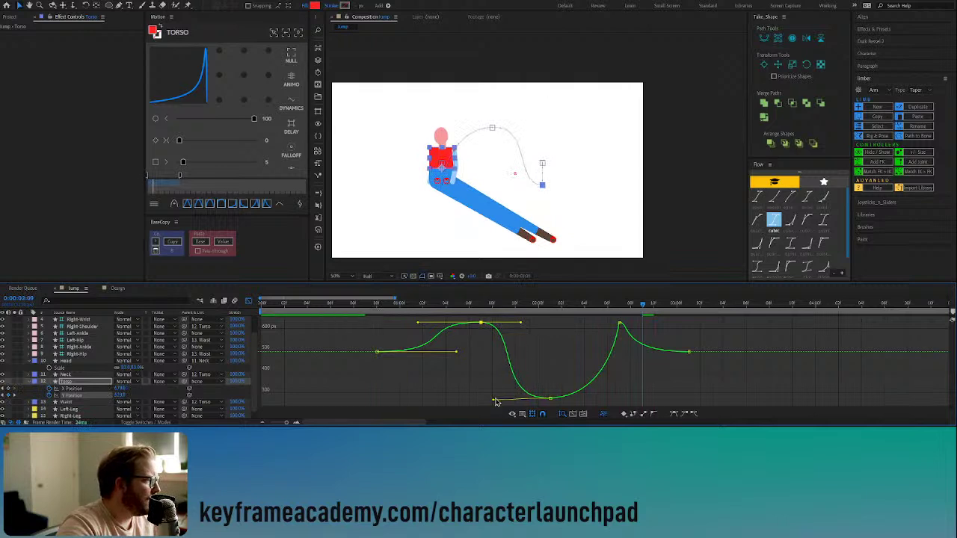
{"action": "left_click_drag", "start_coordinate": [494, 399], "coordinate": [514, 399]}
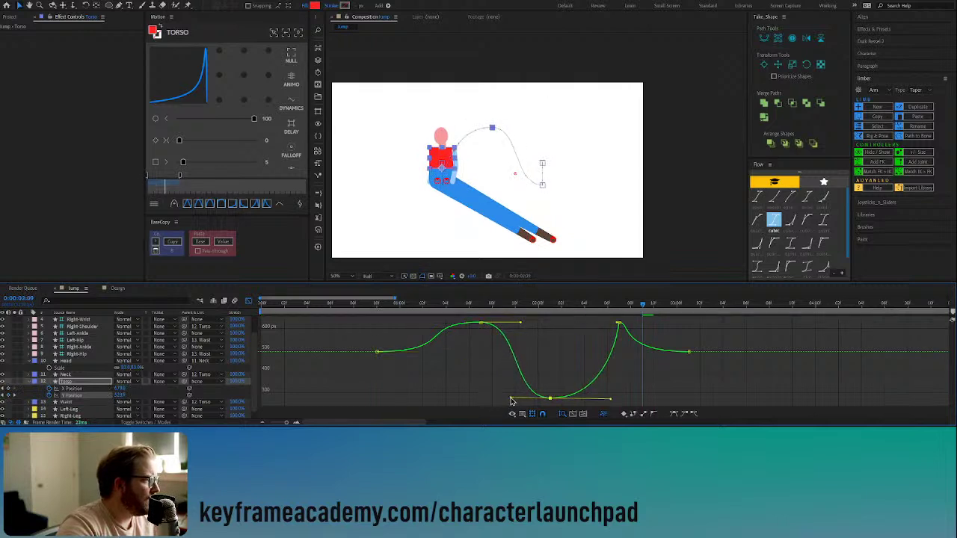
Step: Apply Easy Ease to the Torso's X Position keyframes at 0:00:01:07 and 0:00:02:07 and check the landing frame
{"action": "left_click", "coordinate": [248, 301]}
{"action": "left_click", "coordinate": [479, 309]}
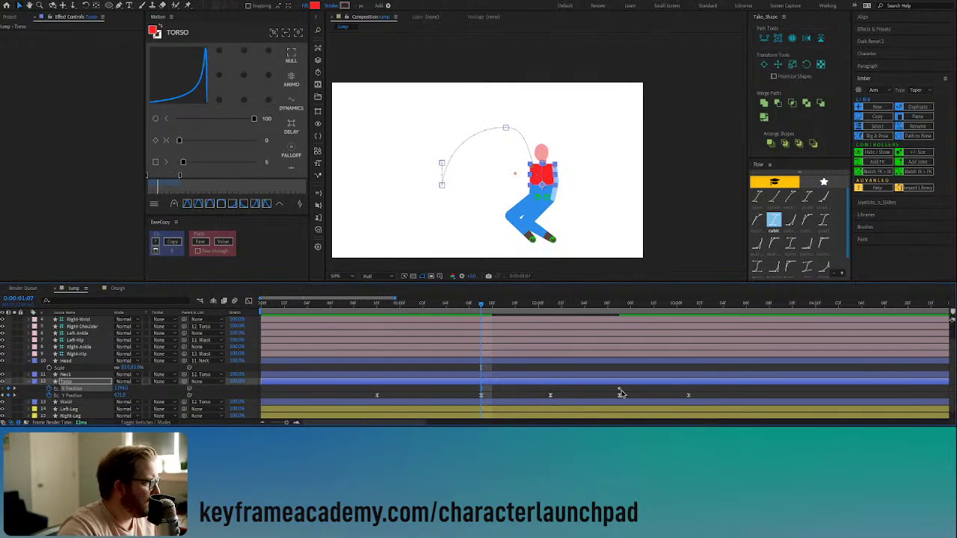
{"action": "key", "text": "F9"}
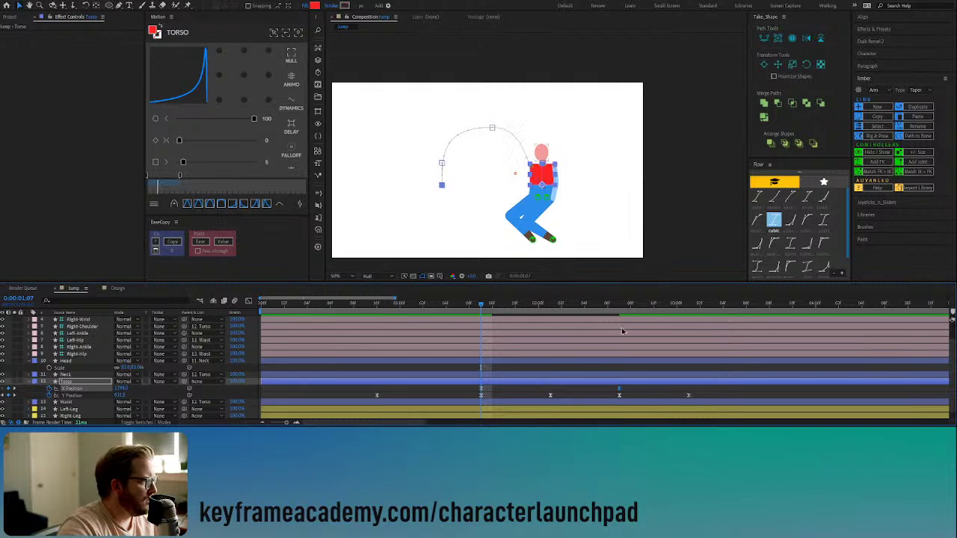
{"action": "left_click", "coordinate": [617, 305]}
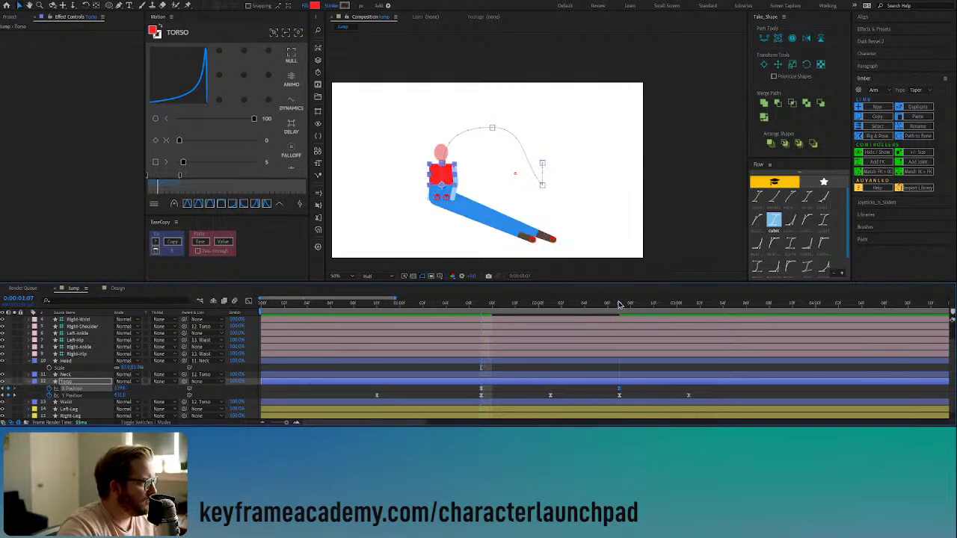
Step: Shorten the Torso X Position eases in the graph: incoming at 0:00:02:07 and outgoing at 0:00:01:07
{"action": "key", "text": "shift+F3"}
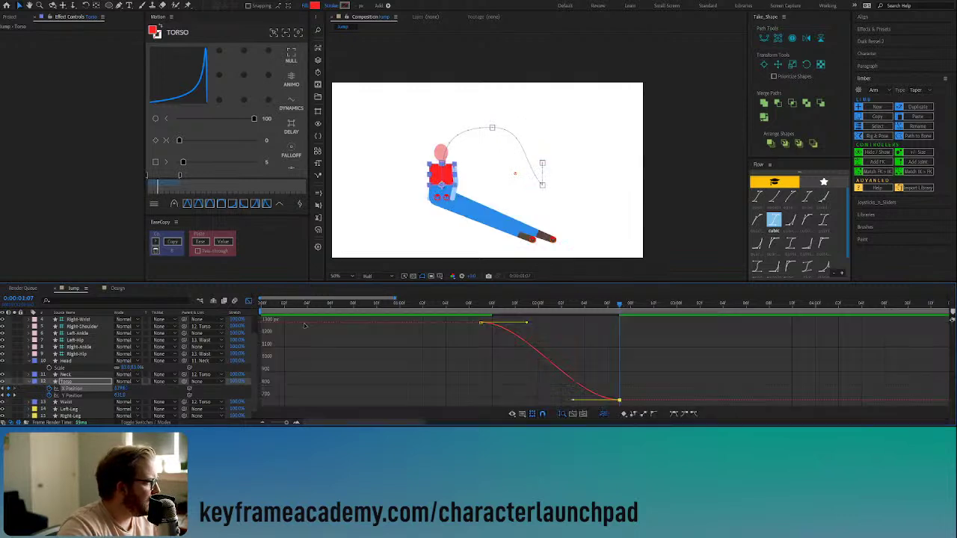
{"action": "left_click_drag", "start_coordinate": [573, 401], "coordinate": [607, 404]}
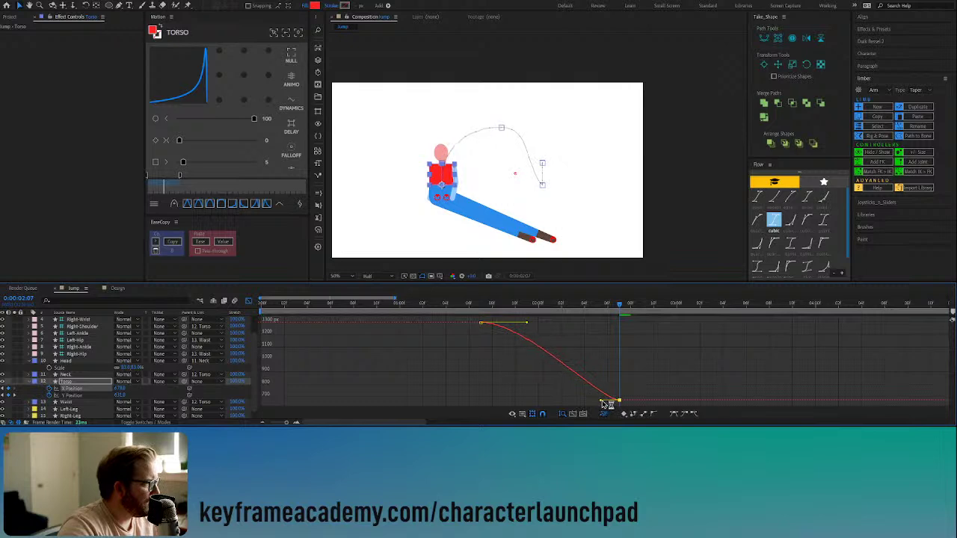
{"action": "left_click_drag", "start_coordinate": [526, 323], "coordinate": [504, 324]}
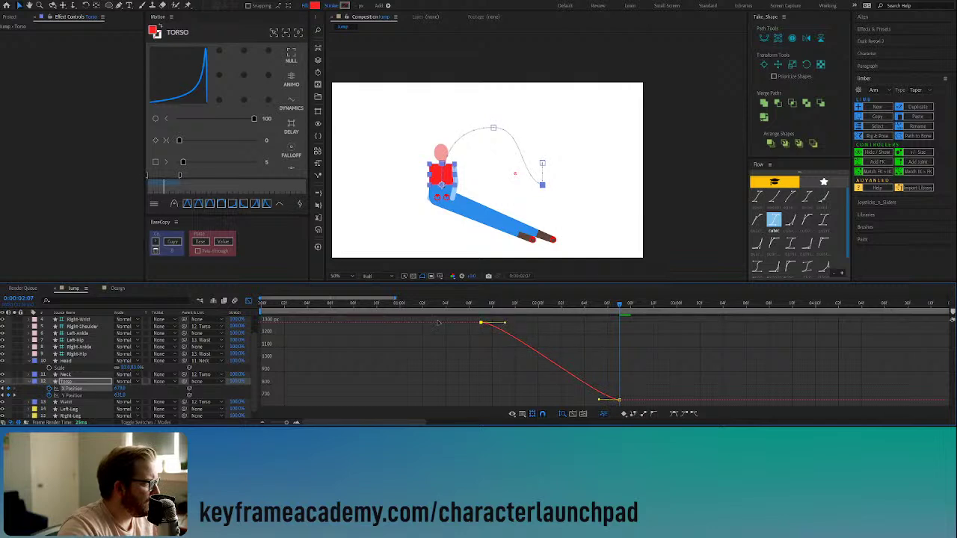
{"action": "left_click", "coordinate": [249, 301]}
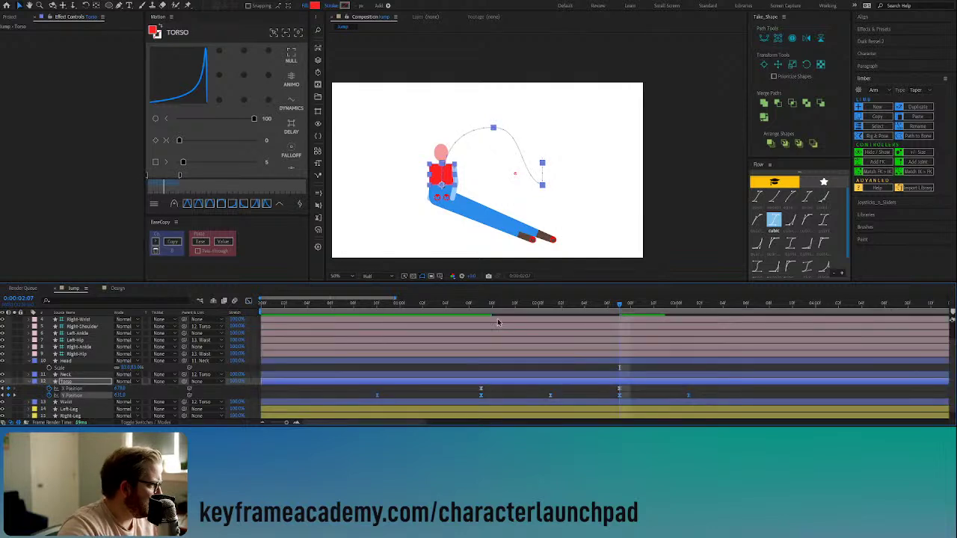
{"action": "left_click", "coordinate": [502, 388]}
Step: Shorten the outgoing and incoming eases of the Torso's Y Position crouch keyframe at 0:00:01:07, and preview the jump from 0:00:00:10
{"action": "left_click", "coordinate": [482, 307]}
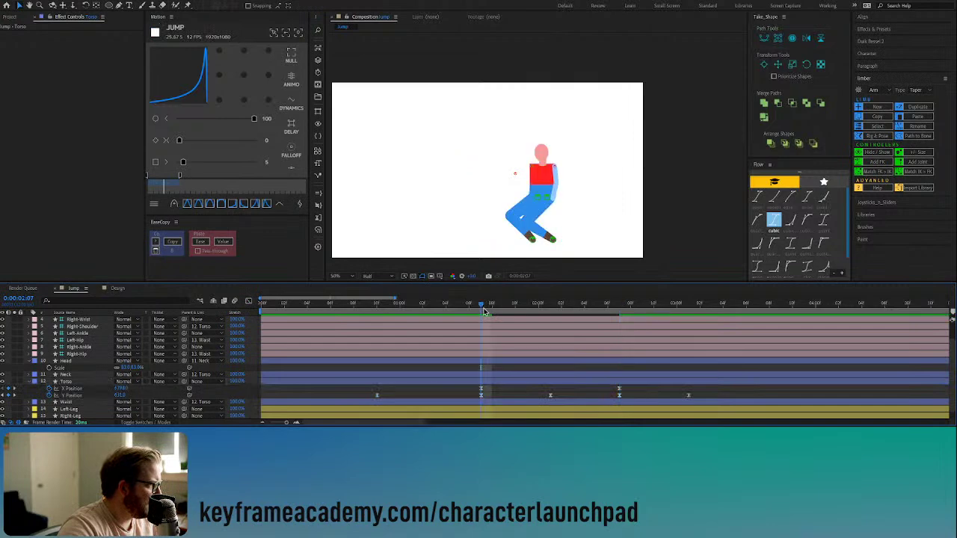
{"action": "left_click", "coordinate": [481, 395]}
{"action": "left_click", "coordinate": [249, 302]}
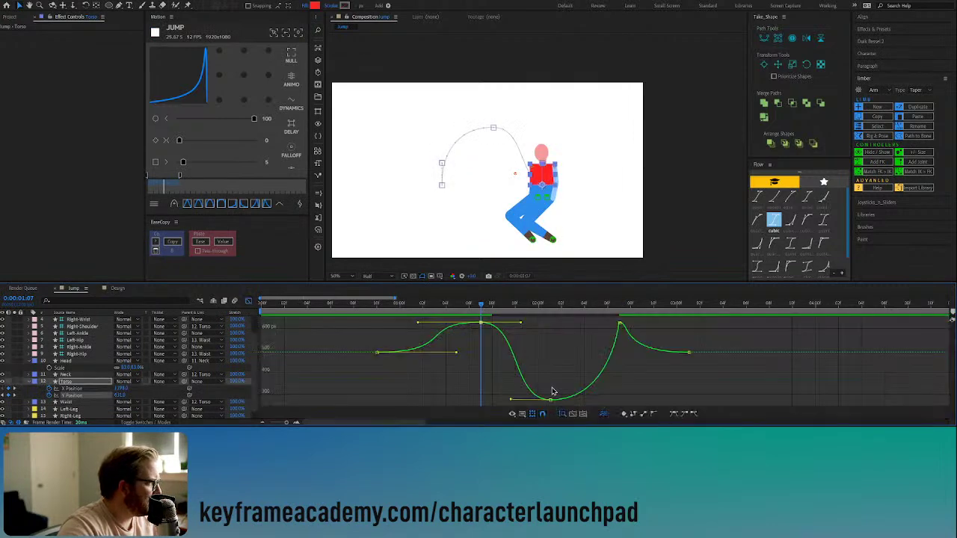
{"action": "left_click_drag", "start_coordinate": [519, 323], "coordinate": [489, 327]}
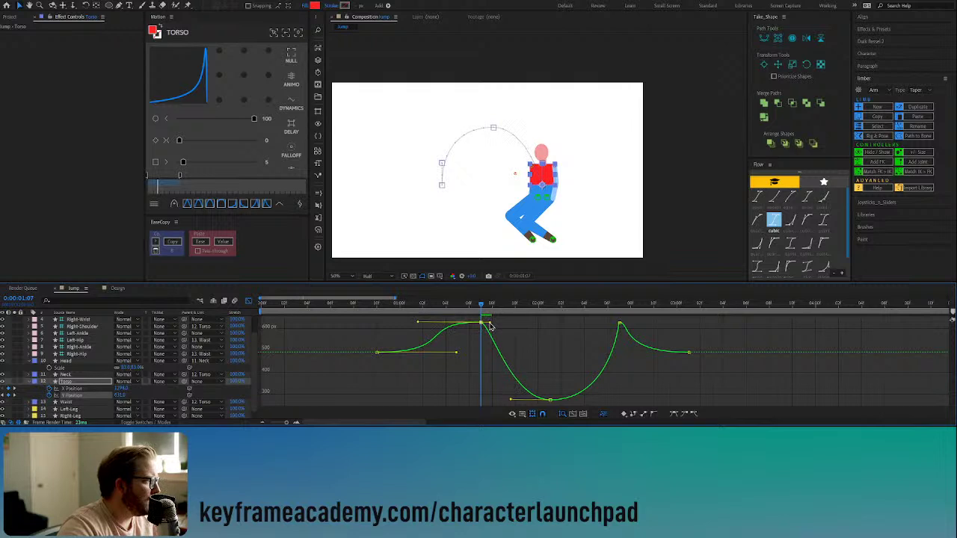
{"action": "left_click_drag", "start_coordinate": [420, 324], "coordinate": [451, 324]}
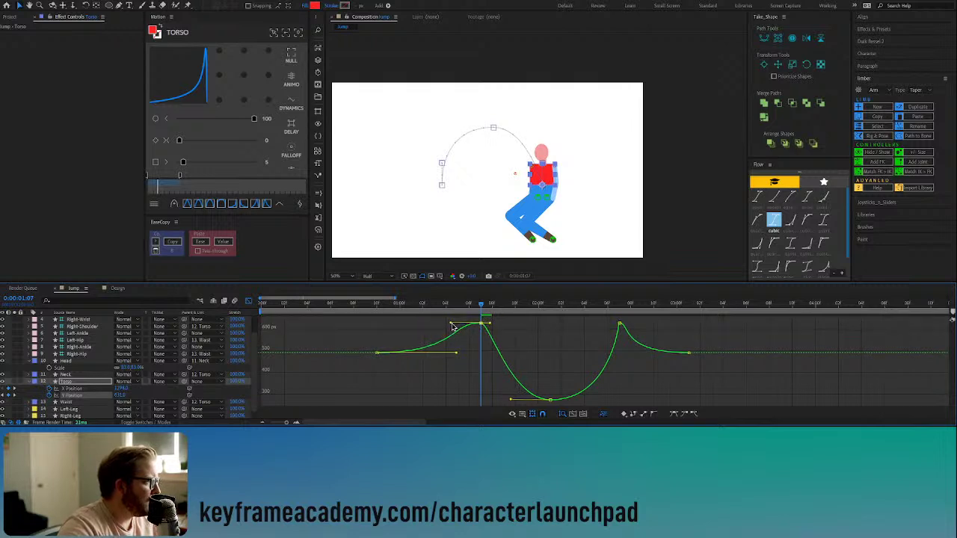
{"action": "left_click", "coordinate": [377, 306]}
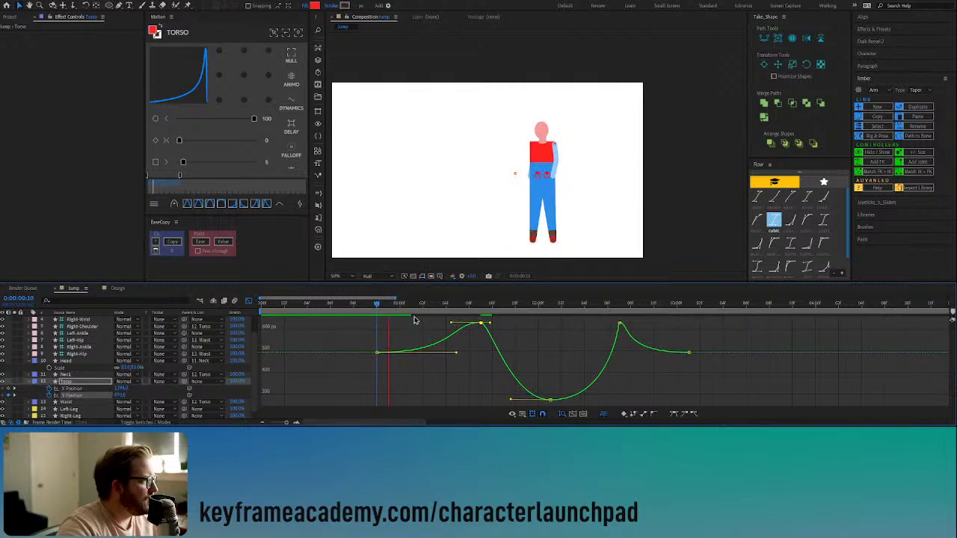
{"action": "key", "text": "space"}
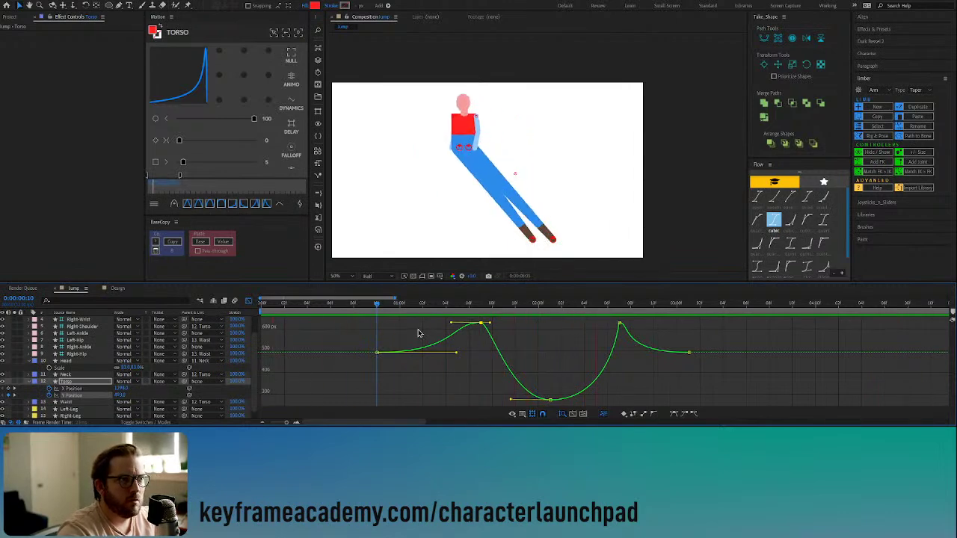
{"action": "key", "text": "space"}
{"action": "left_click", "coordinate": [249, 301]}
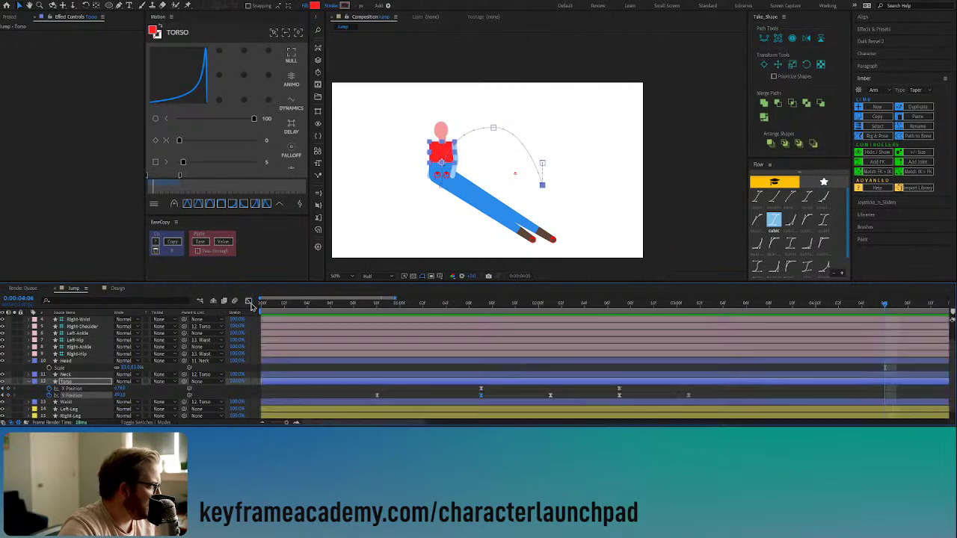
Step: Deepen the crouch at 0:00:01:07 by setting the Torso's Y Position to about 674, and preview from 0:00:00:10
{"action": "left_click", "coordinate": [481, 302]}
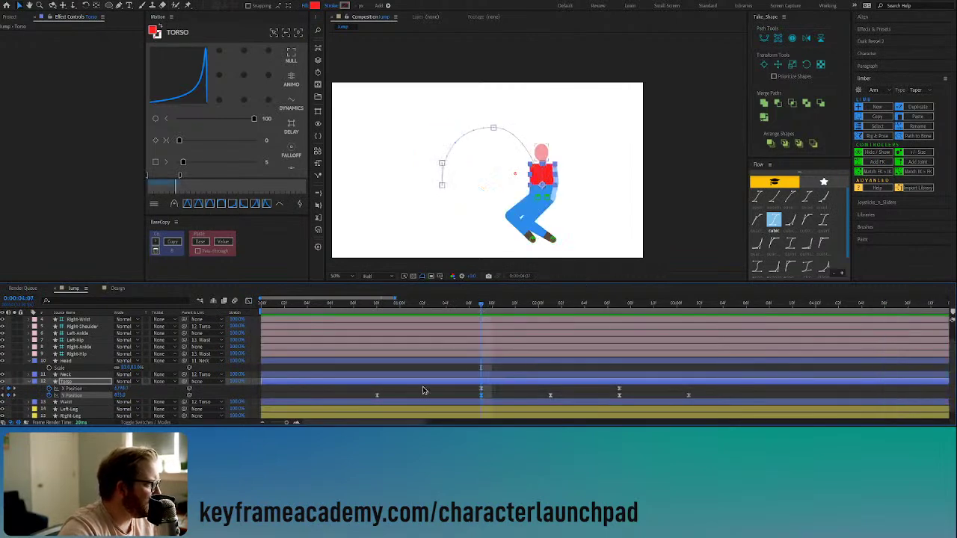
{"action": "left_click", "coordinate": [121, 395]}
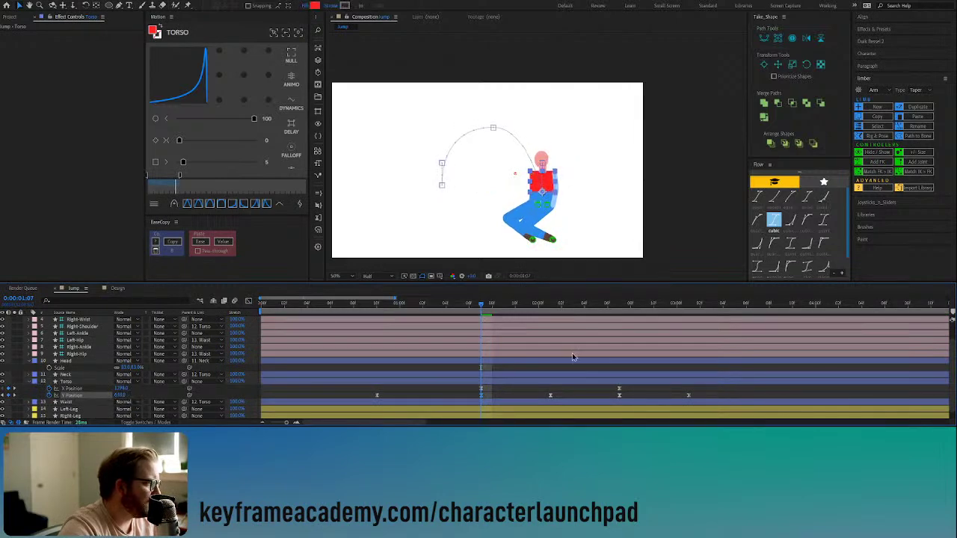
{"action": "left_click_drag", "start_coordinate": [508, 303], "coordinate": [377, 308]}
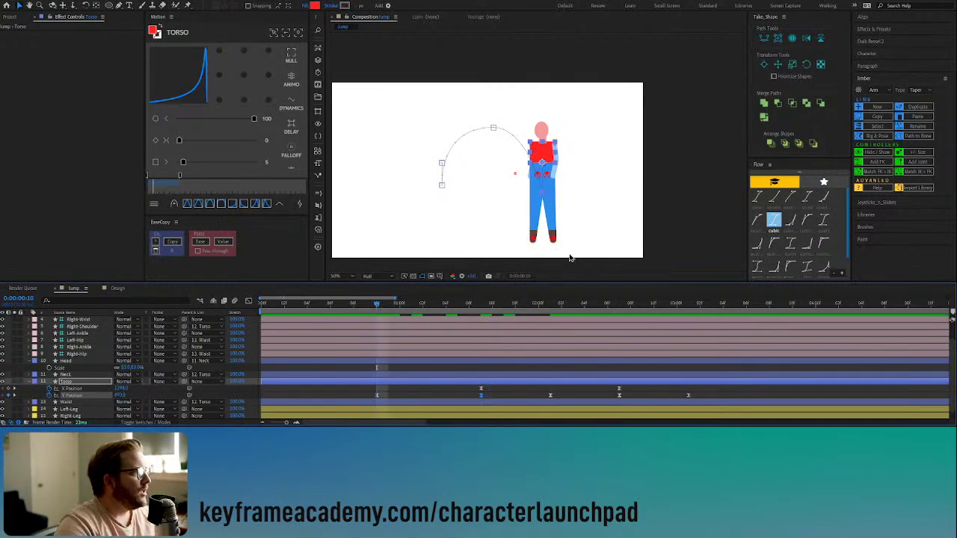
{"action": "key", "text": "space"}
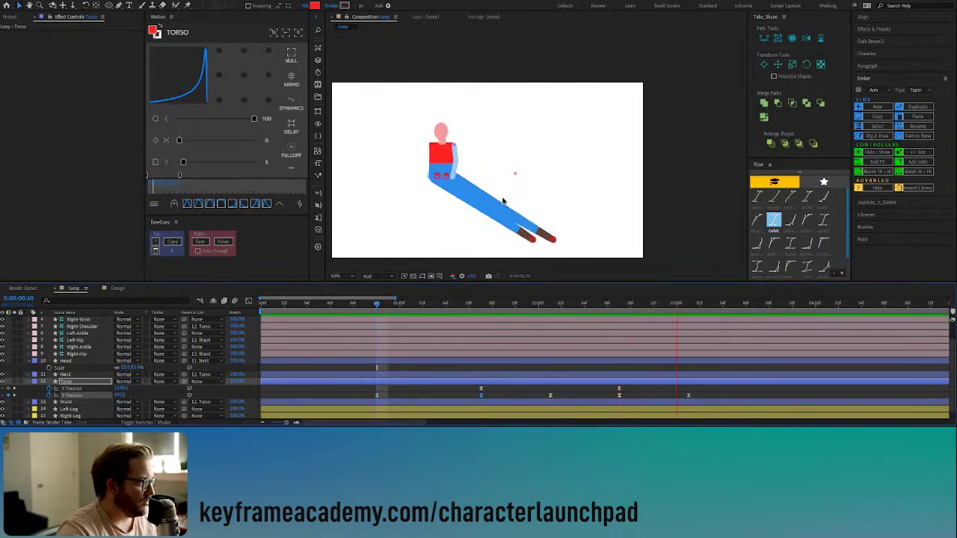
{"action": "key", "text": "space"}
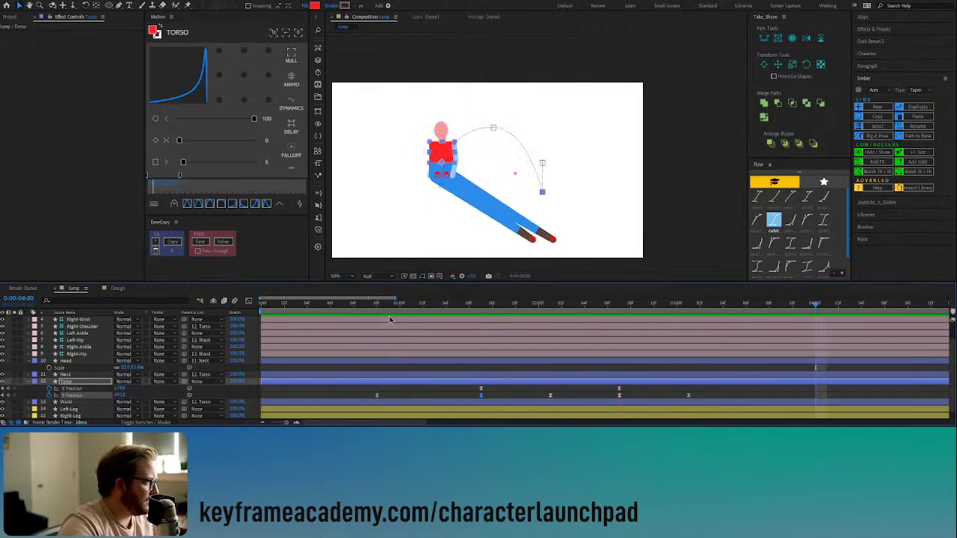
Step: Add Position keyframes to the Left-Ankle and Right-Ankle layers and place them at the crouch frame, 0:00:01:07
{"action": "left_click", "coordinate": [88, 332]}
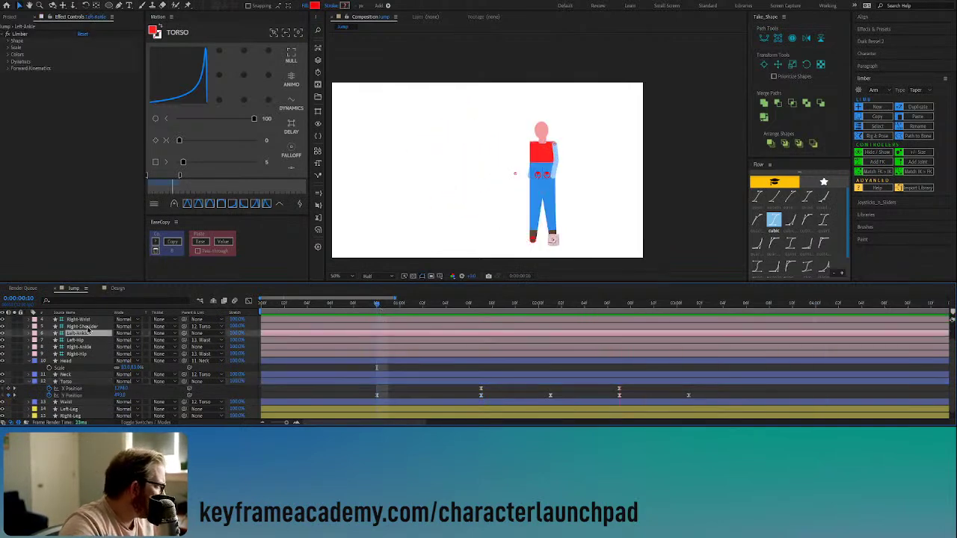
{"action": "left_click", "coordinate": [98, 347], "text": "ctrl"}
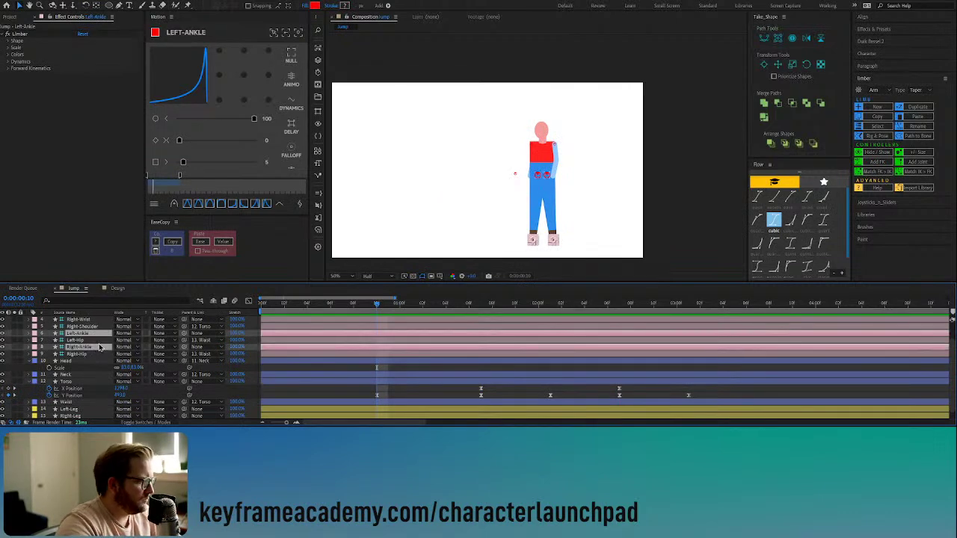
{"action": "key", "text": "p"}
{"action": "left_click", "coordinate": [50, 341]}
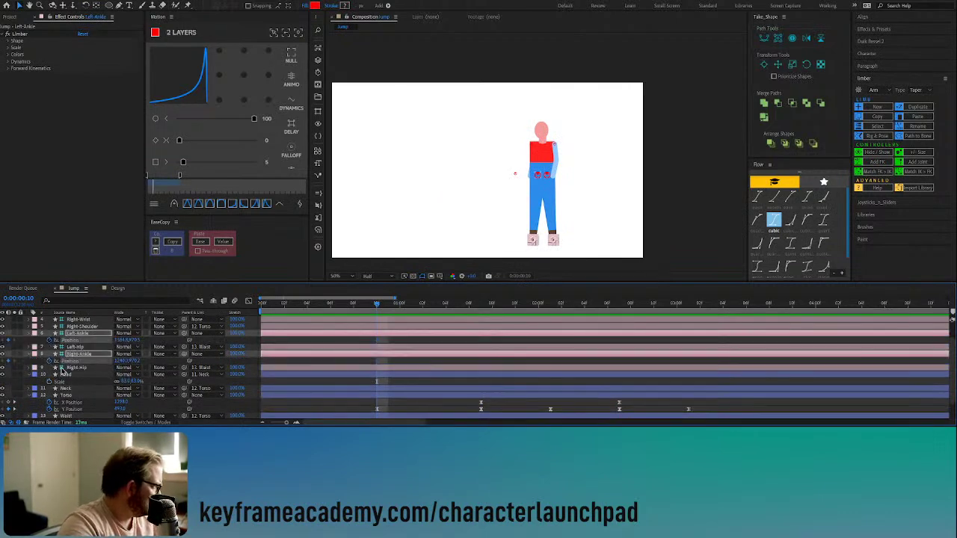
{"action": "left_click", "coordinate": [411, 304]}
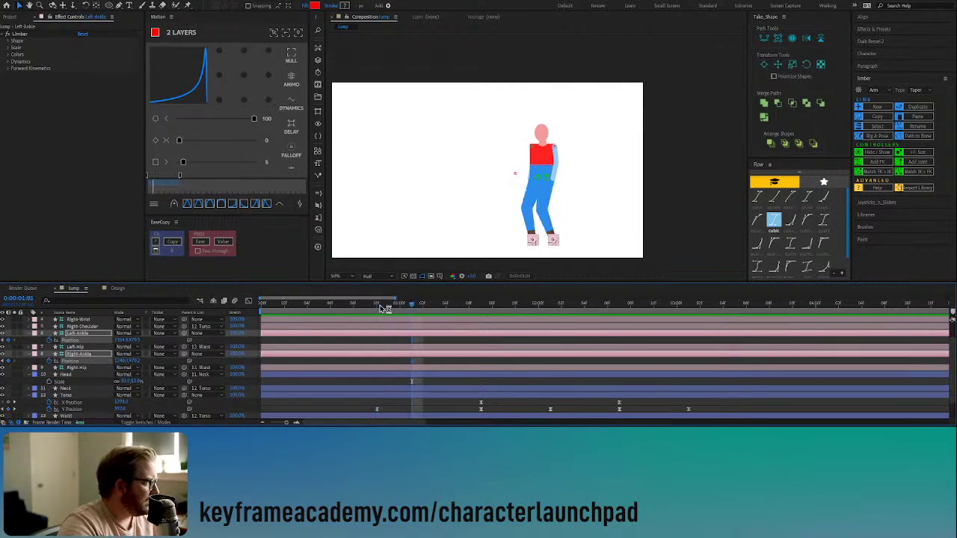
{"action": "left_click", "coordinate": [481, 308]}
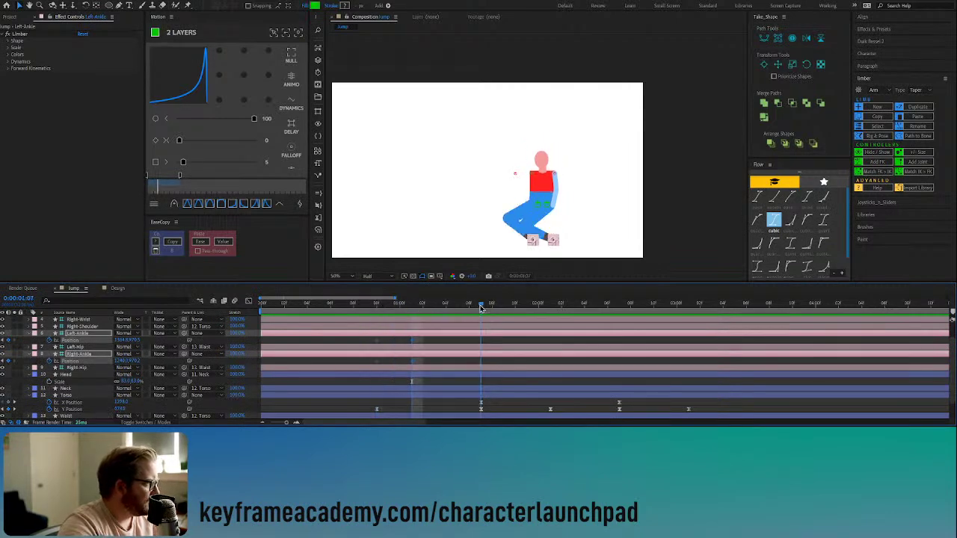
{"action": "left_click_drag", "start_coordinate": [411, 361], "coordinate": [480, 361]}
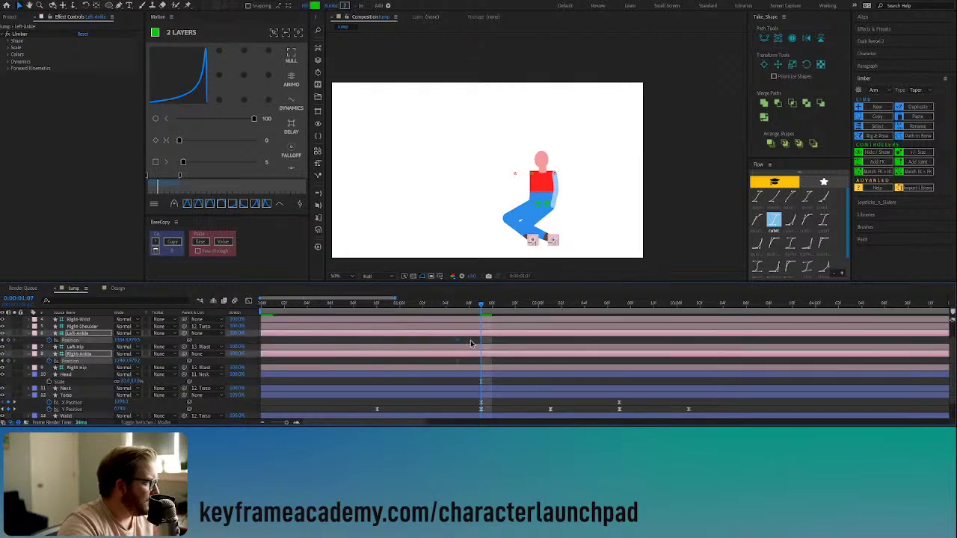
{"action": "key", "text": "F2"}
Step: Move both ankles horizontally under the landed torso and align their landing Position keyframes at 0:00:02:07
{"action": "left_click_drag", "start_coordinate": [483, 306], "coordinate": [618, 313]}
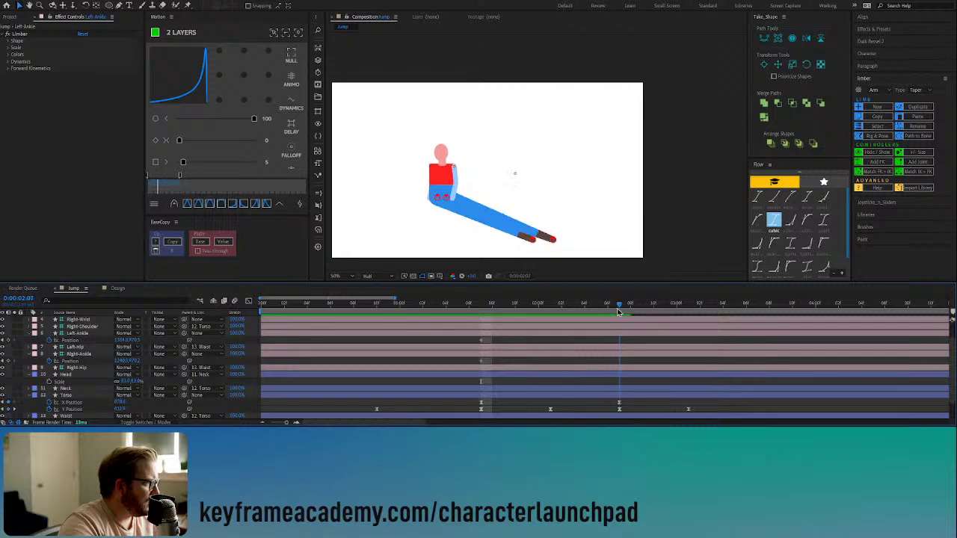
{"action": "left_click_drag", "start_coordinate": [123, 340], "coordinate": [38, 347]}
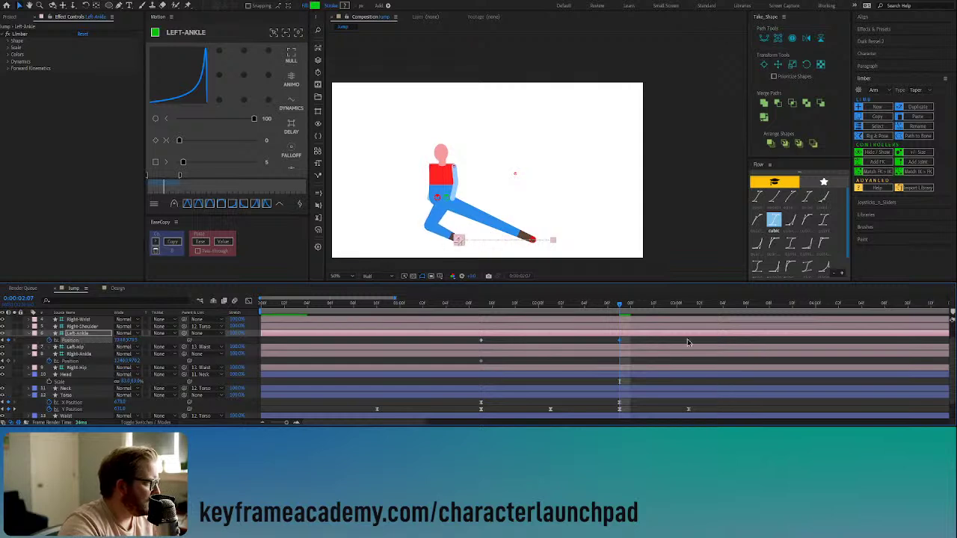
{"action": "left_click_drag", "start_coordinate": [643, 309], "coordinate": [692, 311]}
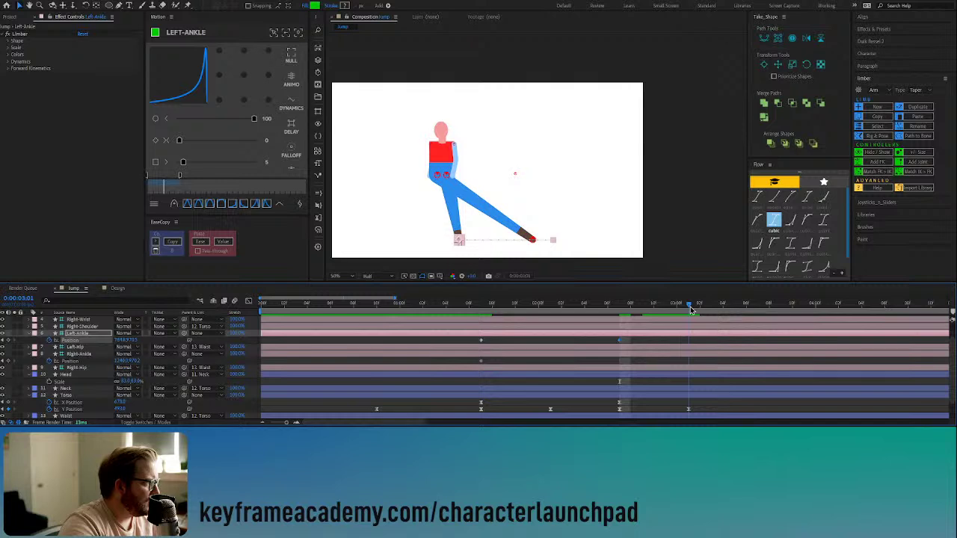
{"action": "left_click", "coordinate": [127, 353]}
{"action": "left_click_drag", "start_coordinate": [128, 361], "coordinate": [26, 367]}
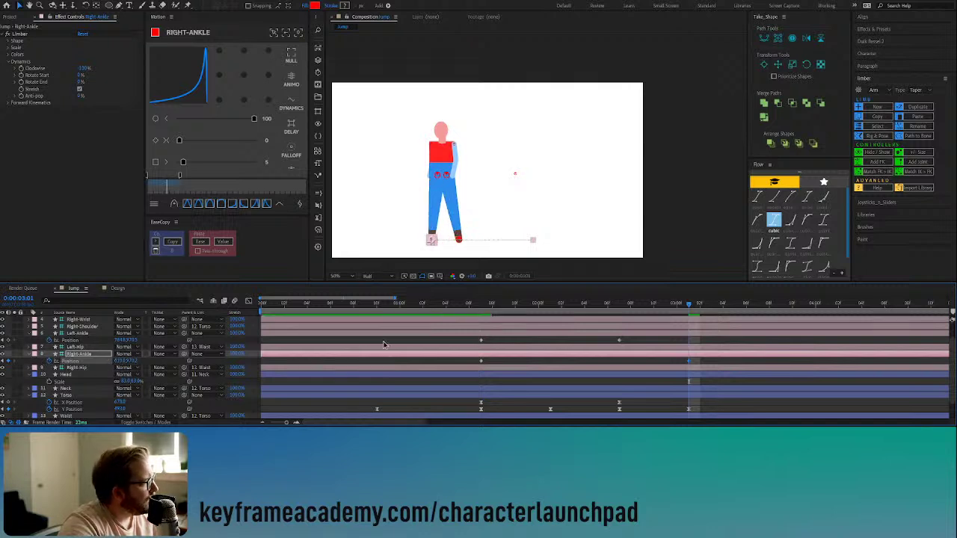
{"action": "left_click", "coordinate": [619, 340]}
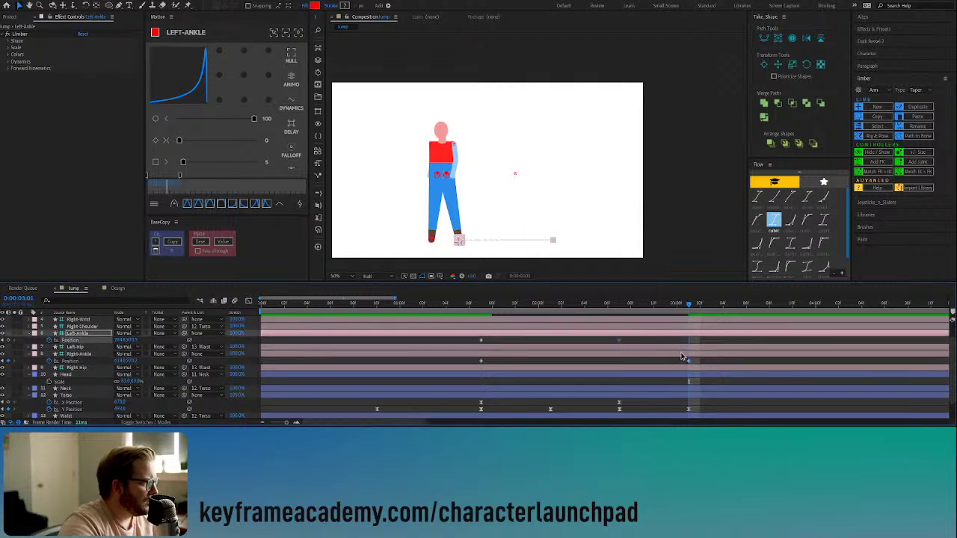
{"action": "left_click", "coordinate": [619, 361], "text": "shift"}
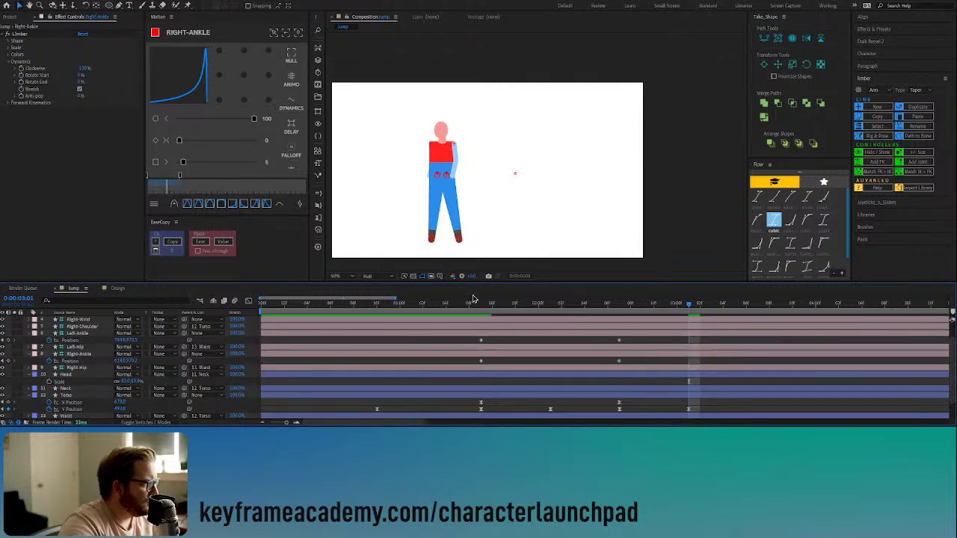
Step: Add a keyframe for the Right-Ankle's Limber Stretch option at 0:00:01:07 and reveal the layer's keyframed properties
{"action": "left_click_drag", "start_coordinate": [481, 305], "coordinate": [485, 330]}
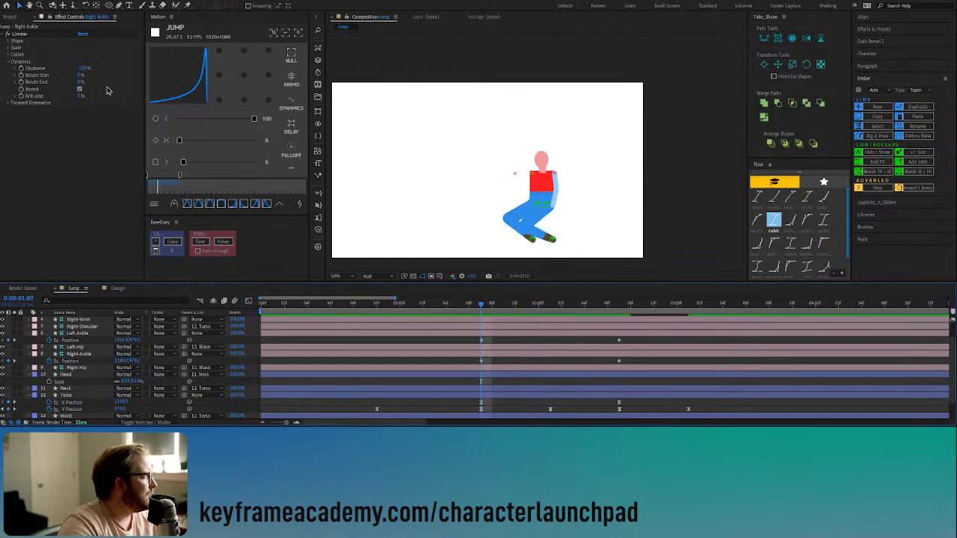
{"action": "left_click", "coordinate": [26, 93]}
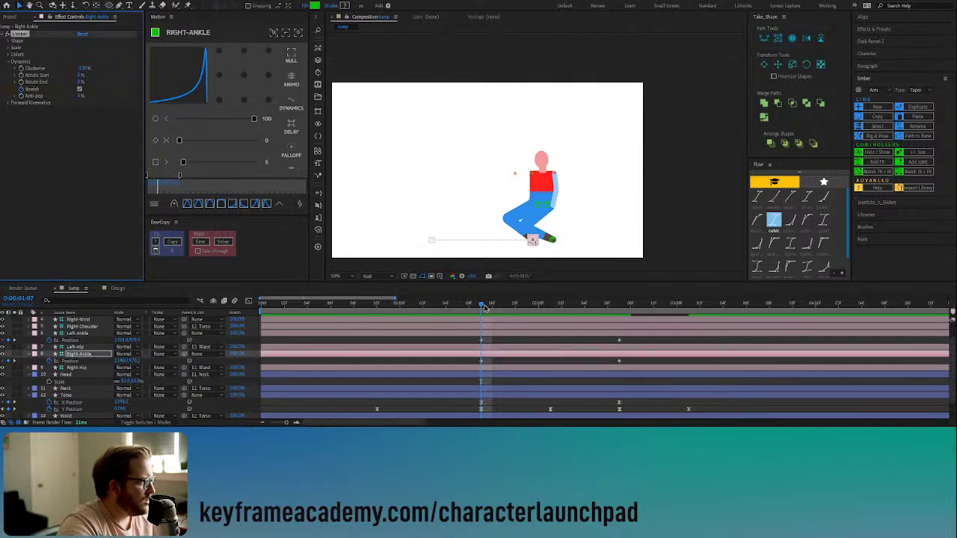
{"action": "key", "text": "u"}
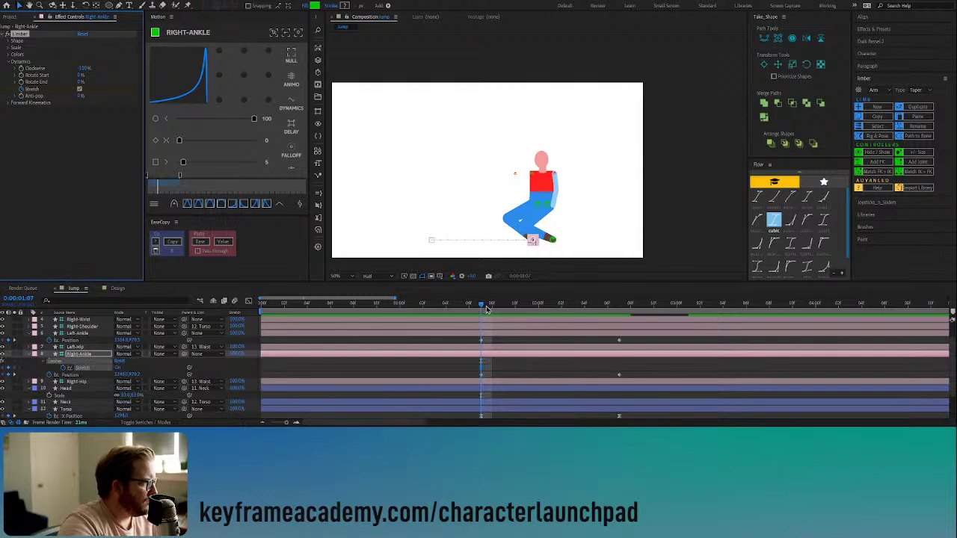
Step: Move both ankles' takeoff Position keyframes to 0:00:01:09 and the Right-Ankle's Stretch keyframe to 0:00:01:08
{"action": "left_click", "coordinate": [491, 308]}
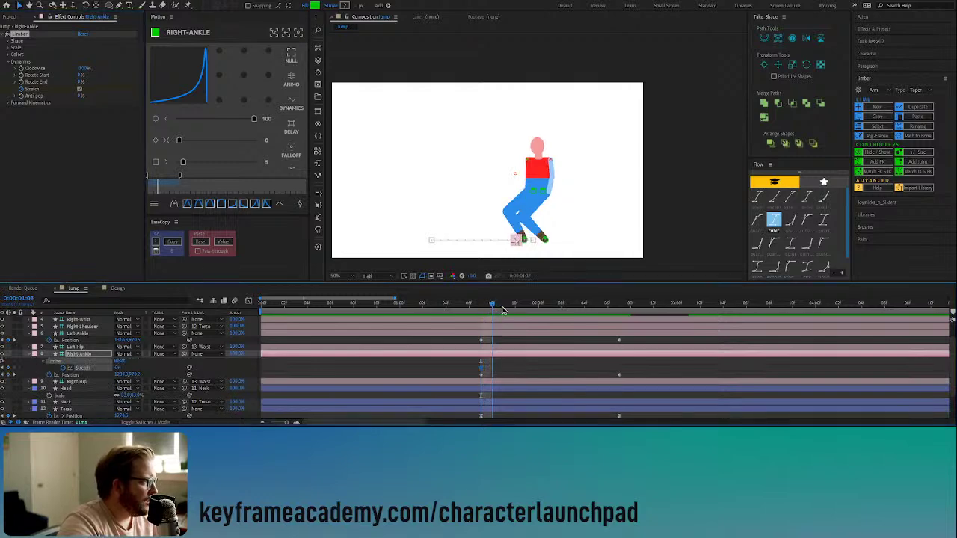
{"action": "left_click", "coordinate": [503, 309]}
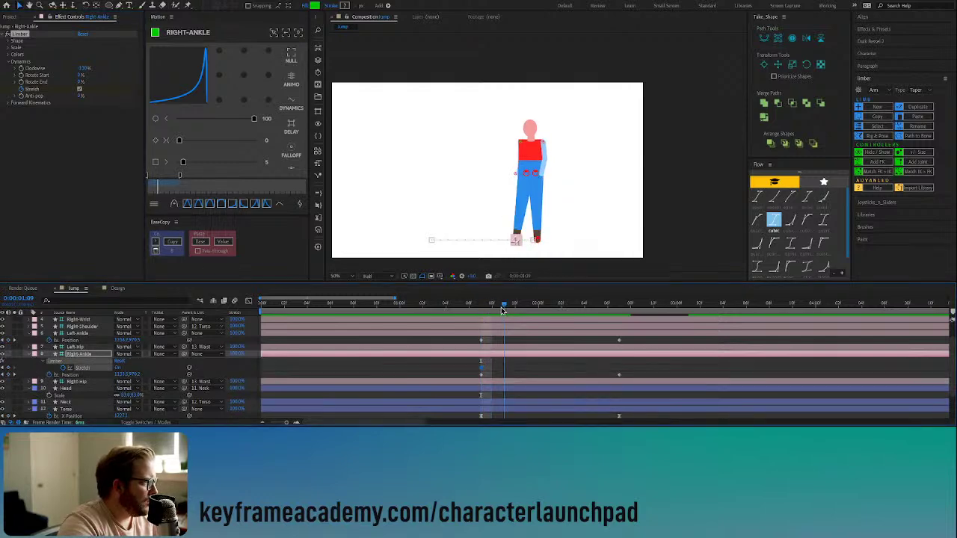
{"action": "left_click", "coordinate": [491, 308]}
{"action": "left_click", "coordinate": [483, 311]}
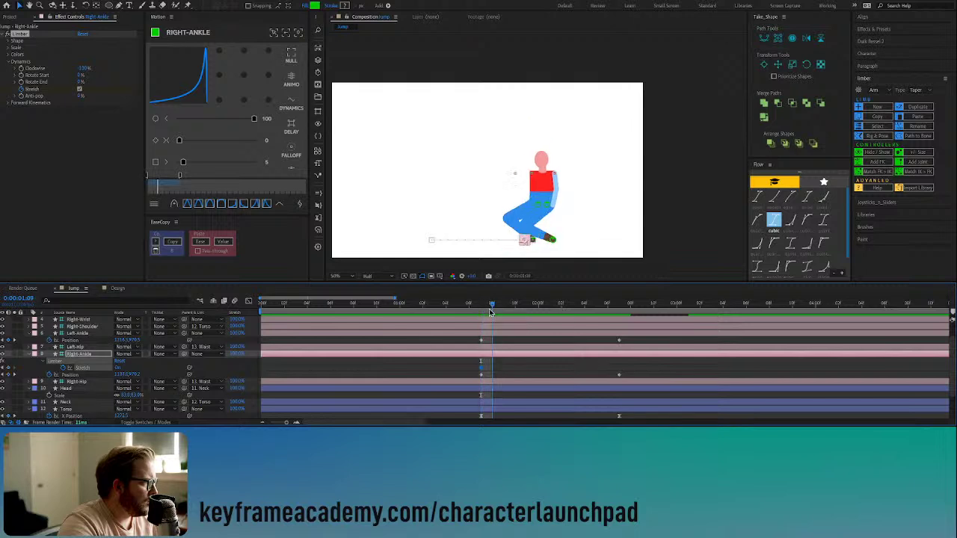
{"action": "left_click", "coordinate": [491, 309]}
{"action": "left_click", "coordinate": [503, 309]}
{"action": "left_click", "coordinate": [480, 340]}
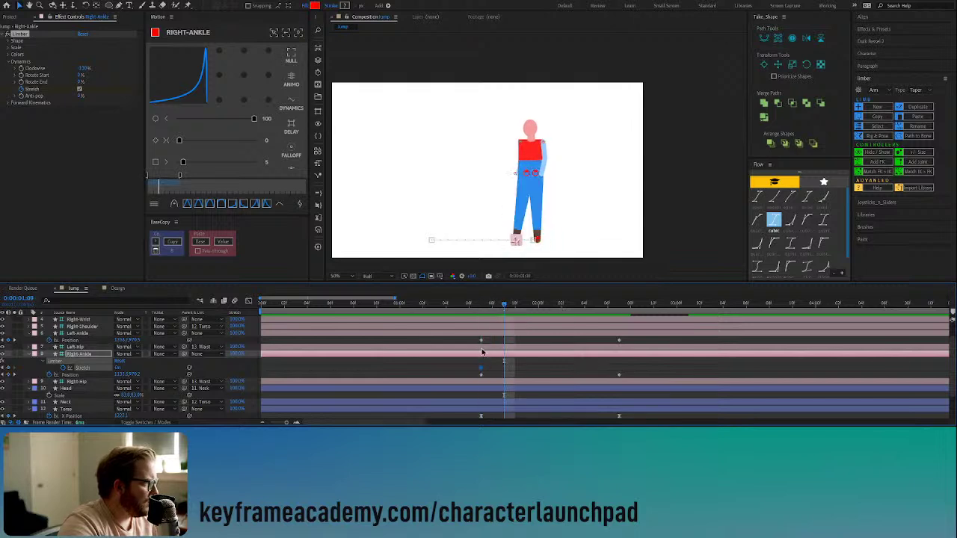
{"action": "left_click_drag", "start_coordinate": [481, 340], "coordinate": [504, 341]}
{"action": "left_click_drag", "start_coordinate": [481, 373], "coordinate": [501, 372]}
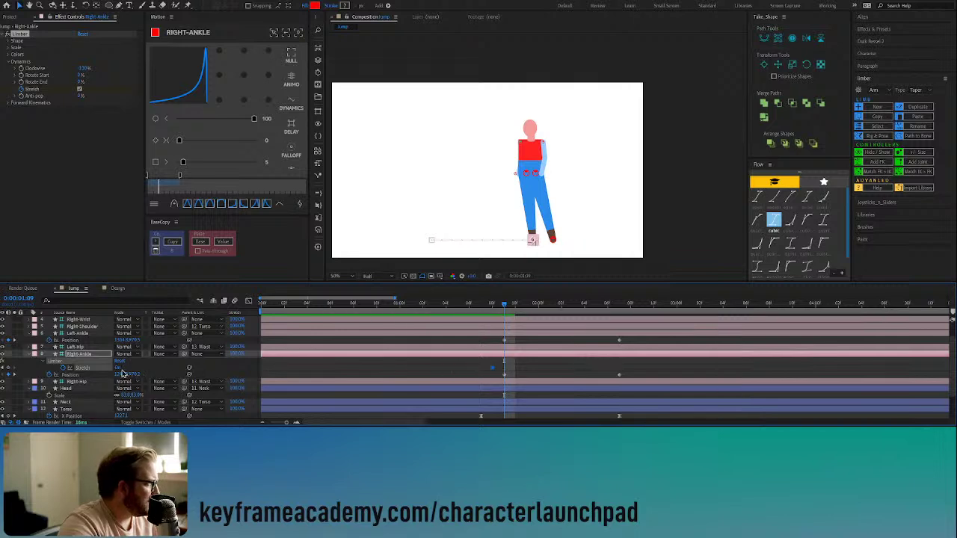
Step: Keyframe the Right-Ankle's Stretch off at 0:00:01:09 and back on at 0:00:02:07, checking the leg between them
{"action": "left_click", "coordinate": [545, 365]}
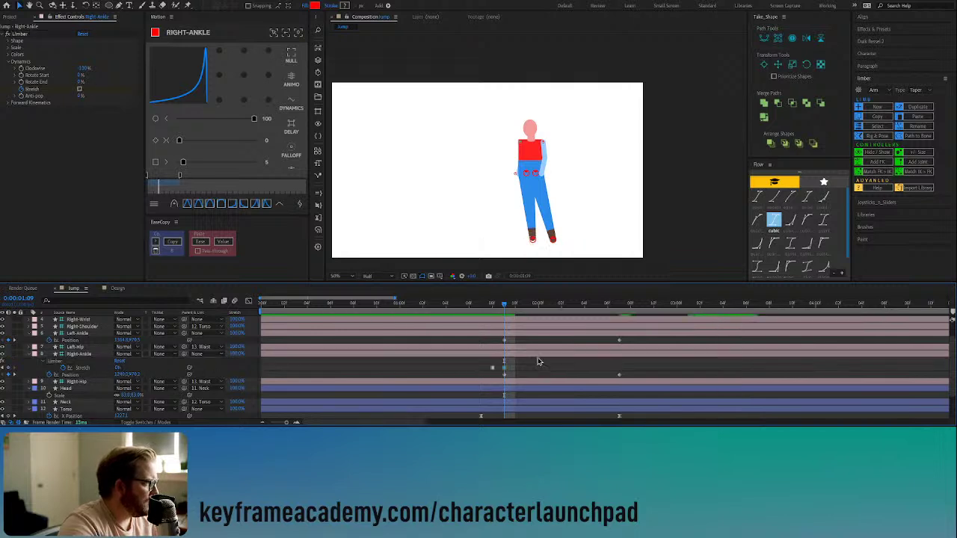
{"action": "left_click_drag", "start_coordinate": [506, 308], "coordinate": [620, 314]}
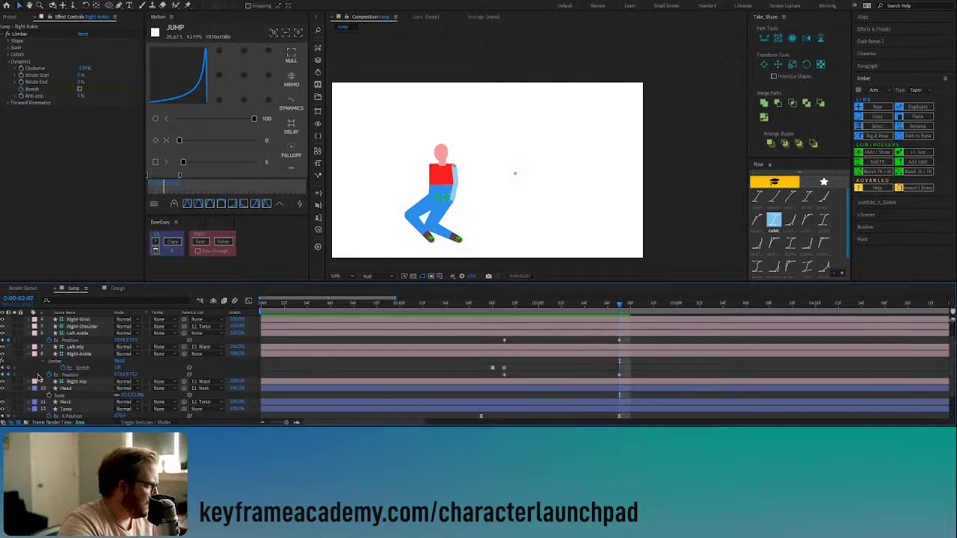
{"action": "left_click", "coordinate": [489, 355]}
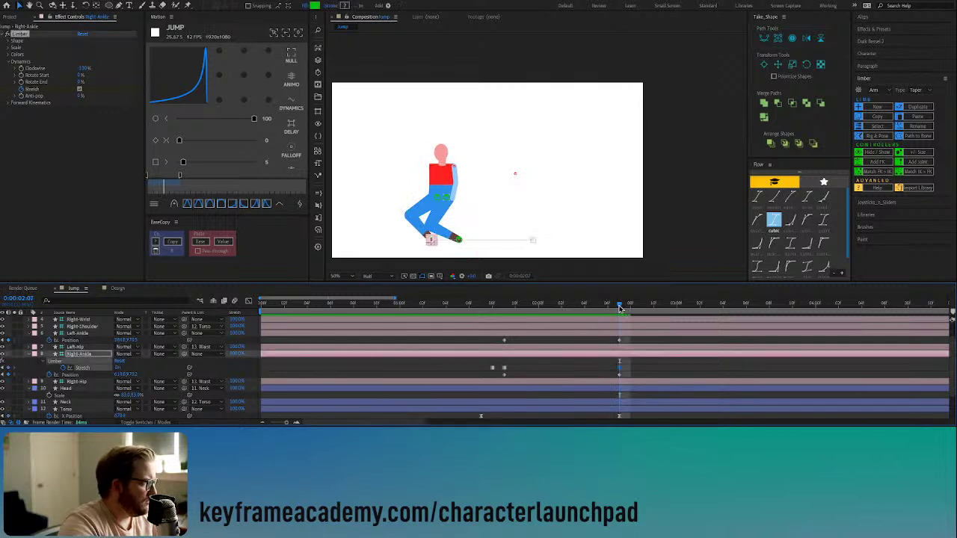
{"action": "left_click_drag", "start_coordinate": [552, 307], "coordinate": [514, 314]}
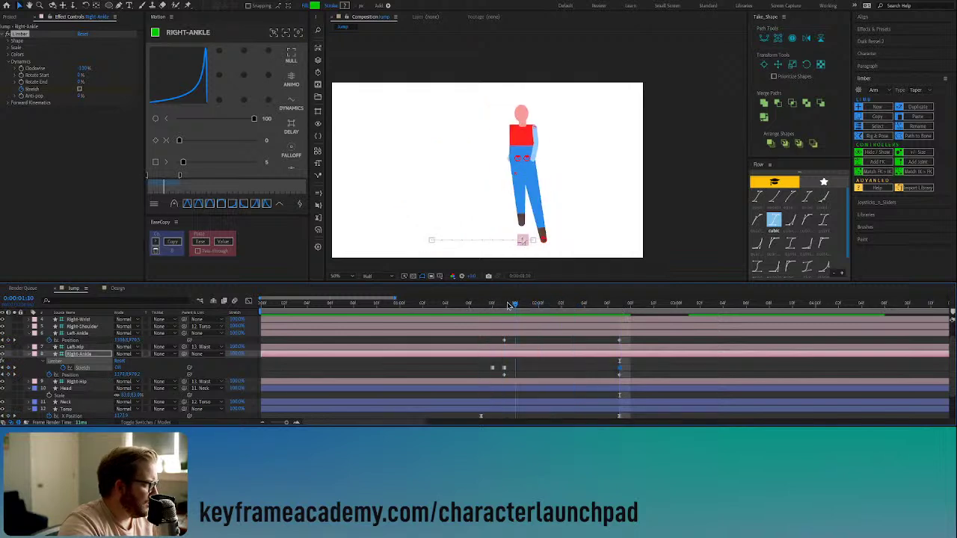
Step: Copy all of the Right-Ankle's Stretch keyframes onto the Left-Ankle layer, starting at 0:00:01:08
{"action": "left_click", "coordinate": [507, 303]}
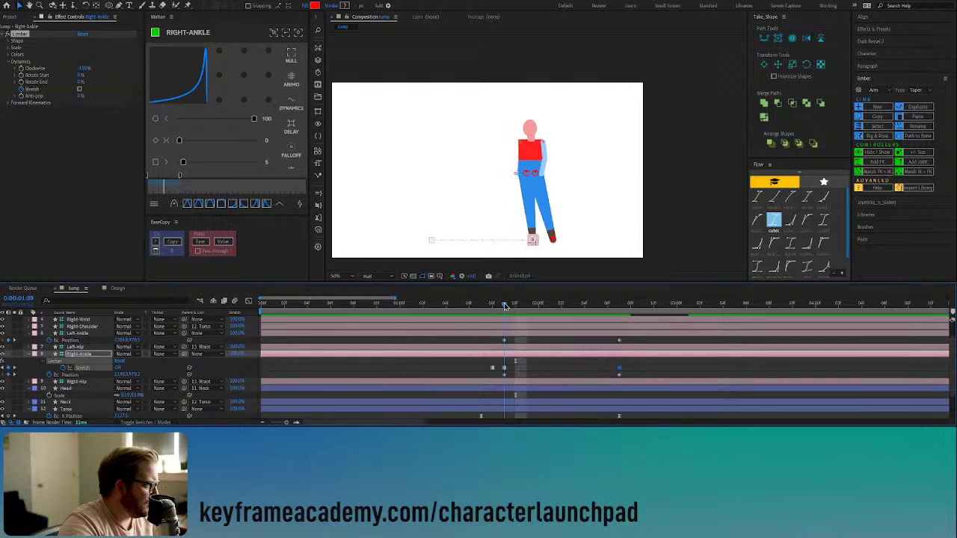
{"action": "left_click", "coordinate": [85, 368]}
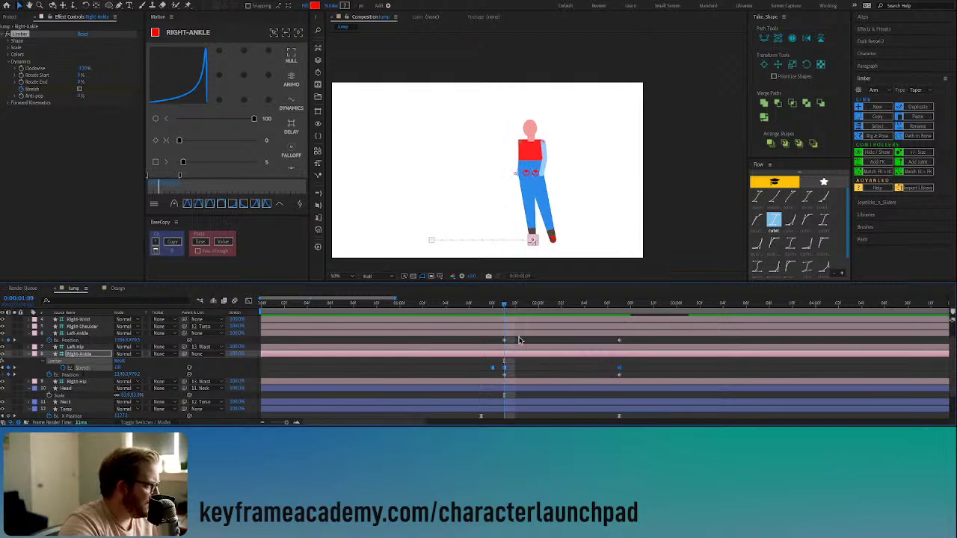
{"action": "left_click", "coordinate": [516, 334]}
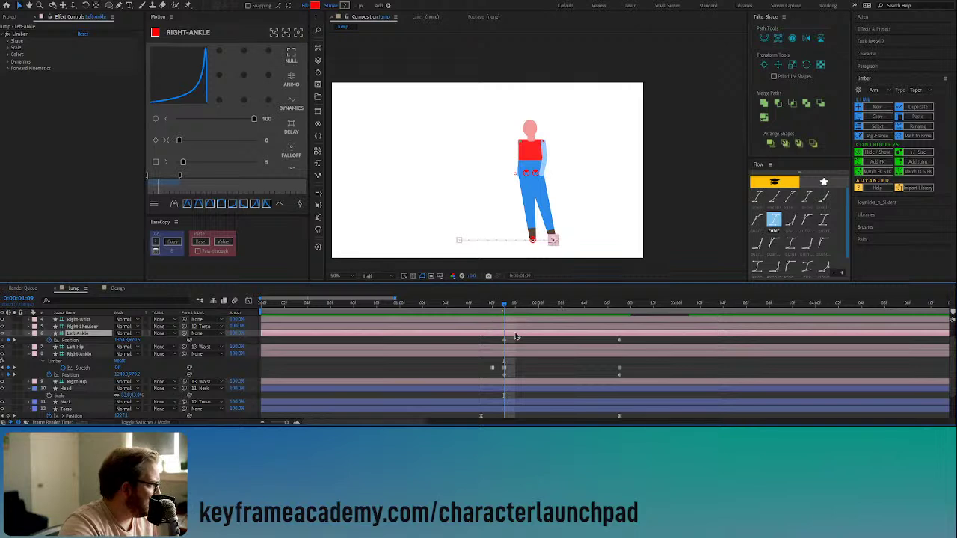
{"action": "key", "text": "Page_Down"}
{"action": "key", "text": "Page_Down"}
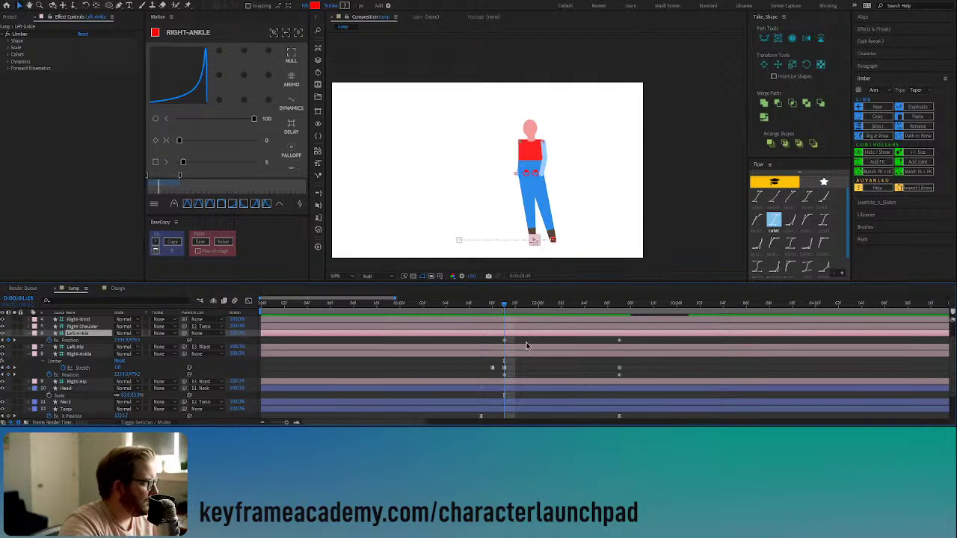
{"action": "key", "text": "ctrl+s"}
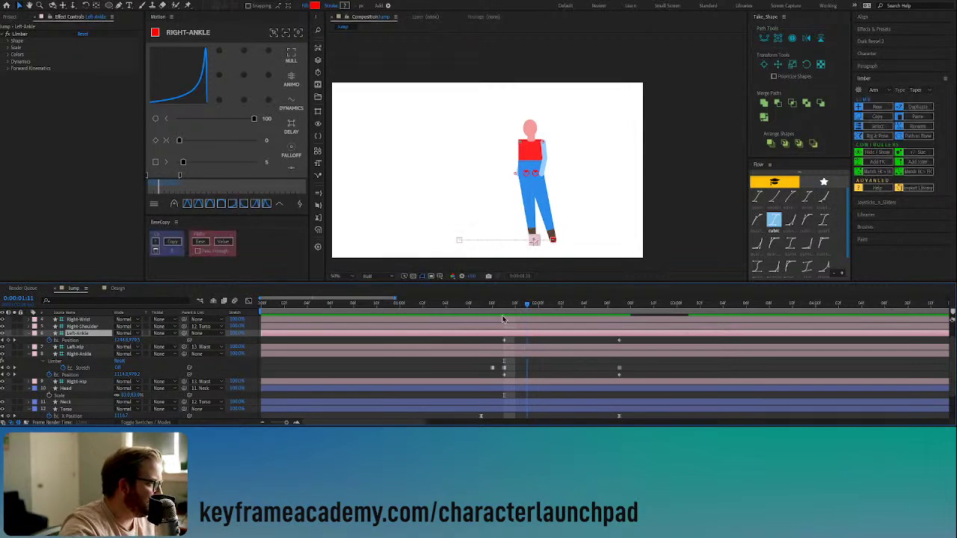
{"action": "left_click", "coordinate": [529, 307]}
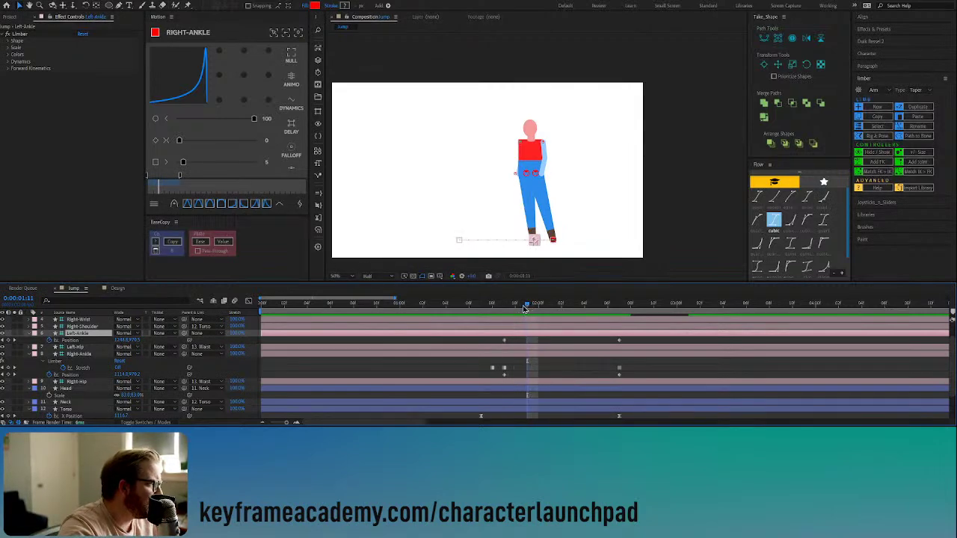
{"action": "left_click_drag", "start_coordinate": [503, 307], "coordinate": [492, 308]}
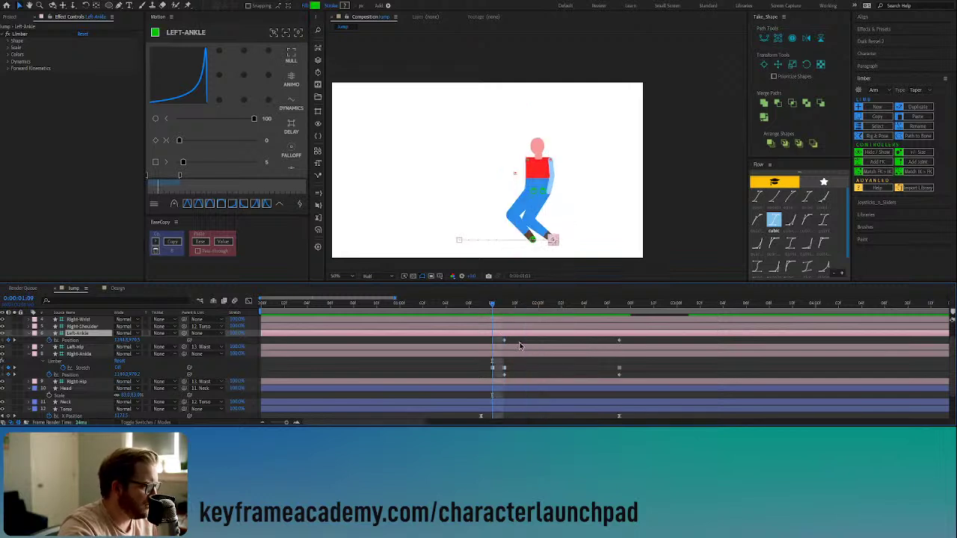
{"action": "key", "text": "u"}
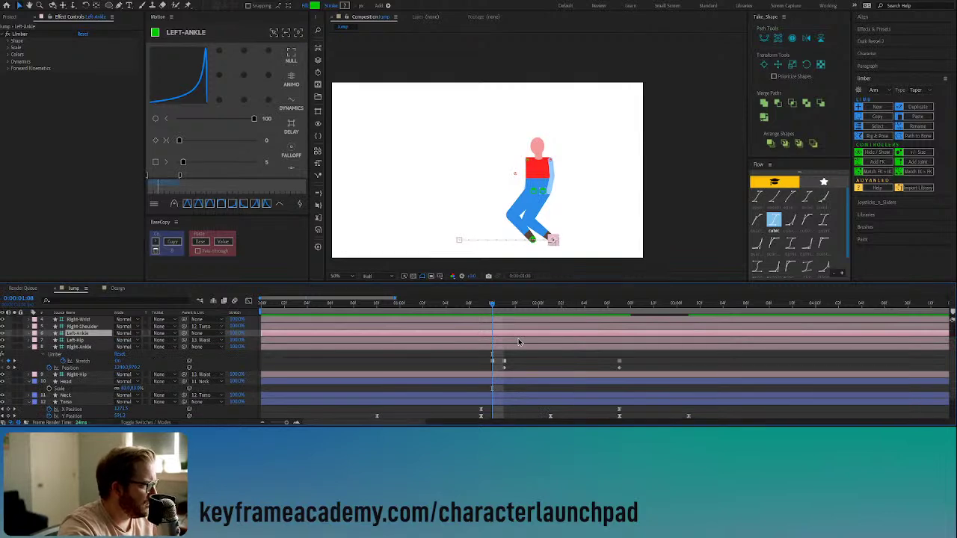
{"action": "key", "text": "u"}
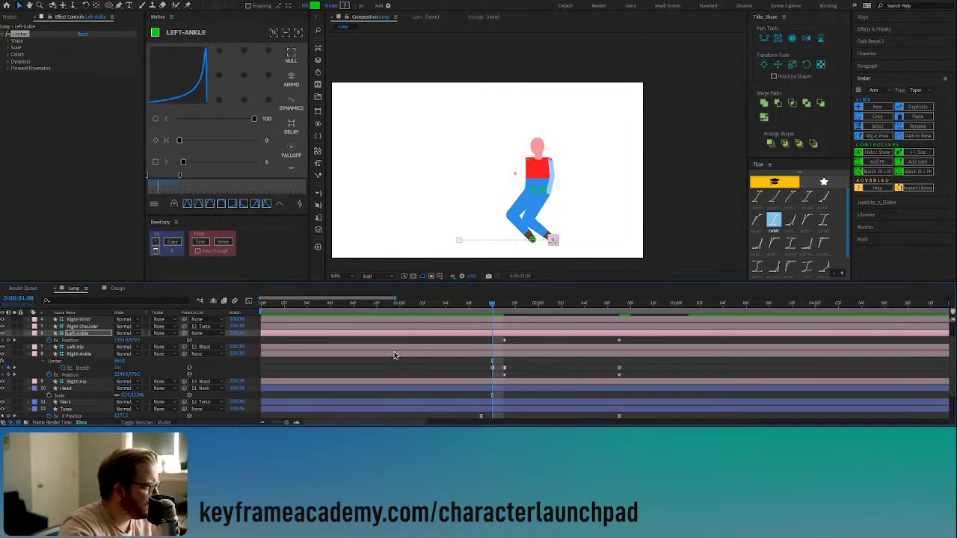
{"action": "key", "text": "ctrl+v"}
{"action": "left_click", "coordinate": [547, 347]}
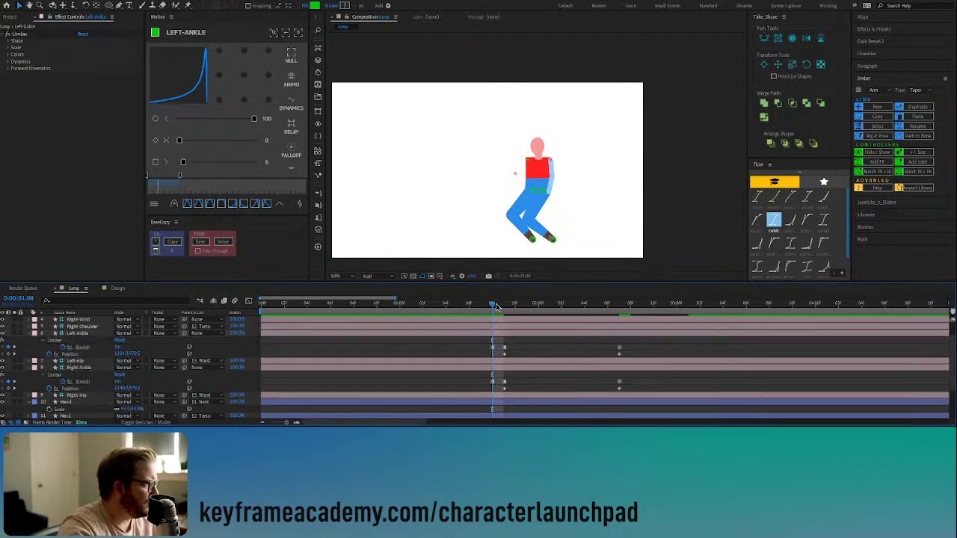
Step: Preview the jump from the start and from the takeoff frames to check how the legs leave the ground and land
{"action": "mouse_move", "coordinate": [520, 308]}
{"action": "left_mouse_down"}
{"action": "mouse_move", "coordinate": [634, 313]}
{"action": "mouse_move", "coordinate": [527, 312]}
{"action": "left_mouse_up"}
{"action": "left_click_drag", "start_coordinate": [463, 313], "coordinate": [261, 318]}
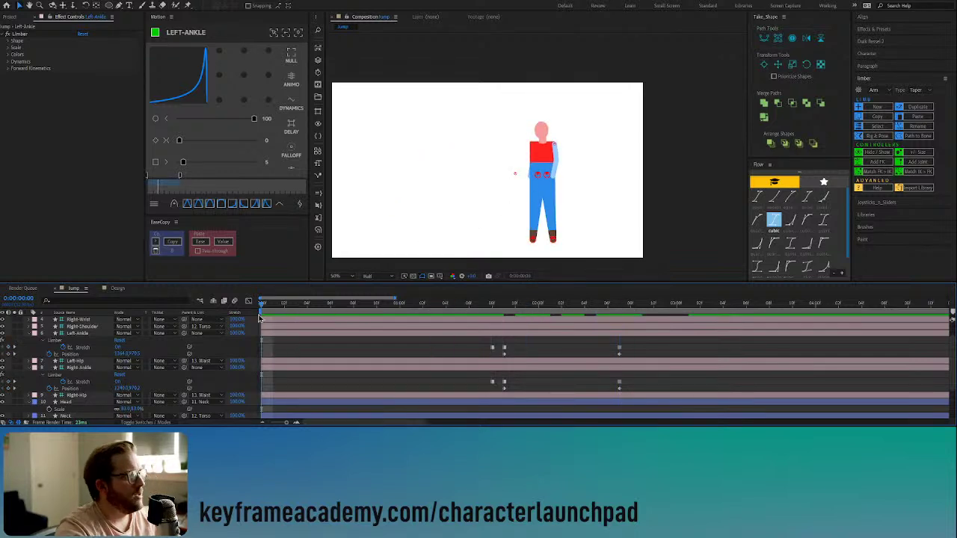
{"action": "key", "text": "space"}
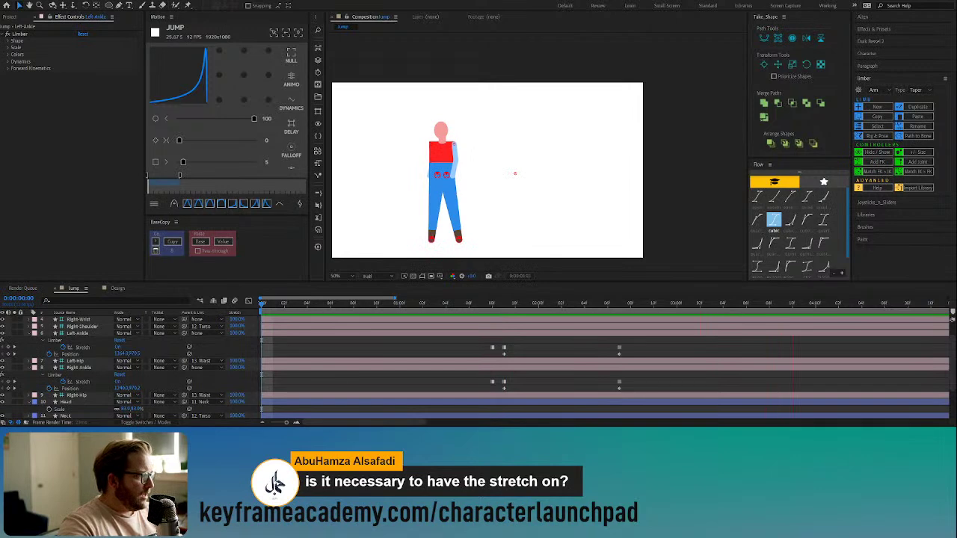
{"action": "left_click", "coordinate": [620, 305]}
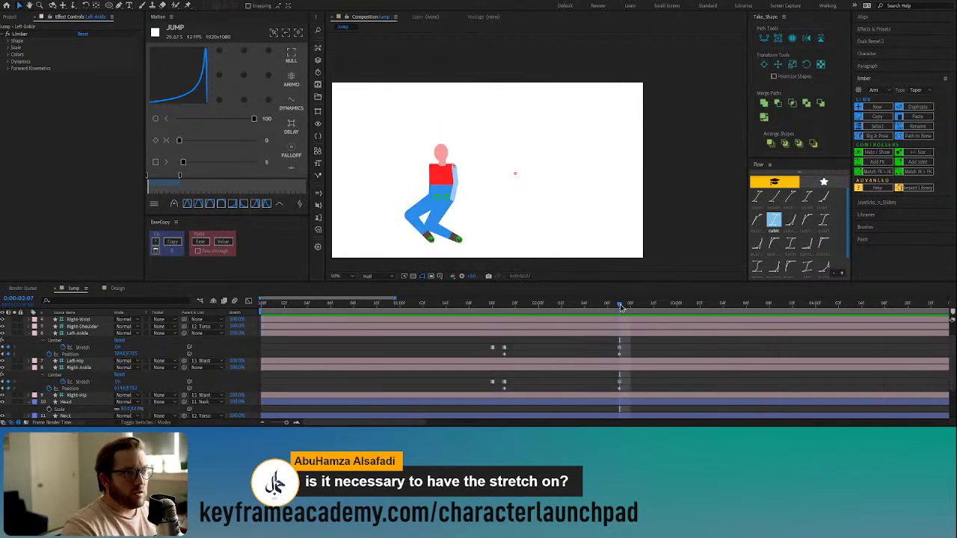
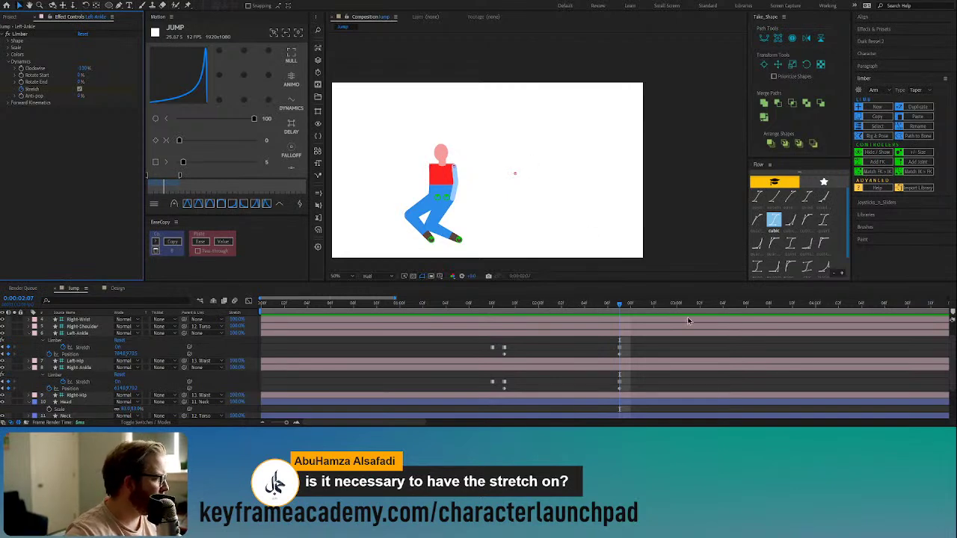
{"action": "left_click", "coordinate": [492, 304]}
{"action": "key", "text": "space"}
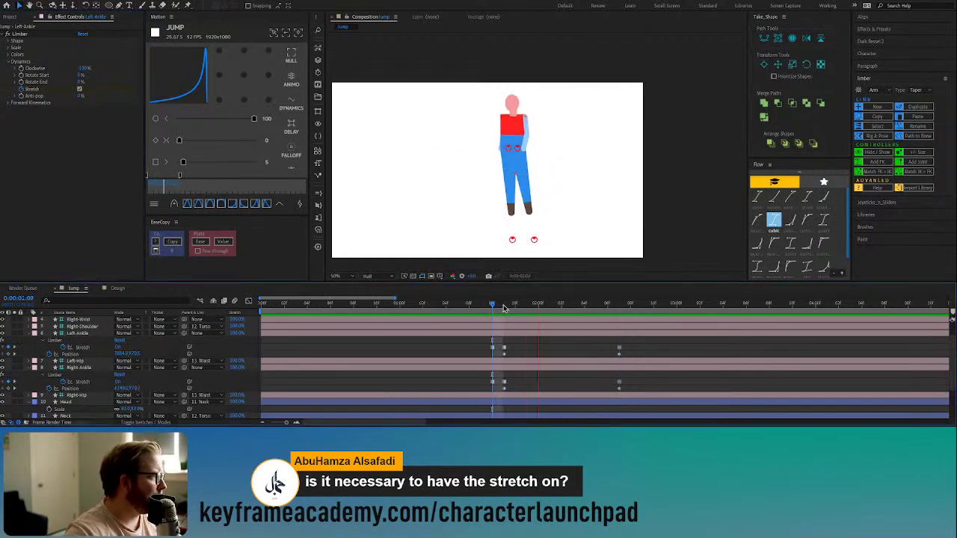
{"action": "left_click", "coordinate": [503, 305]}
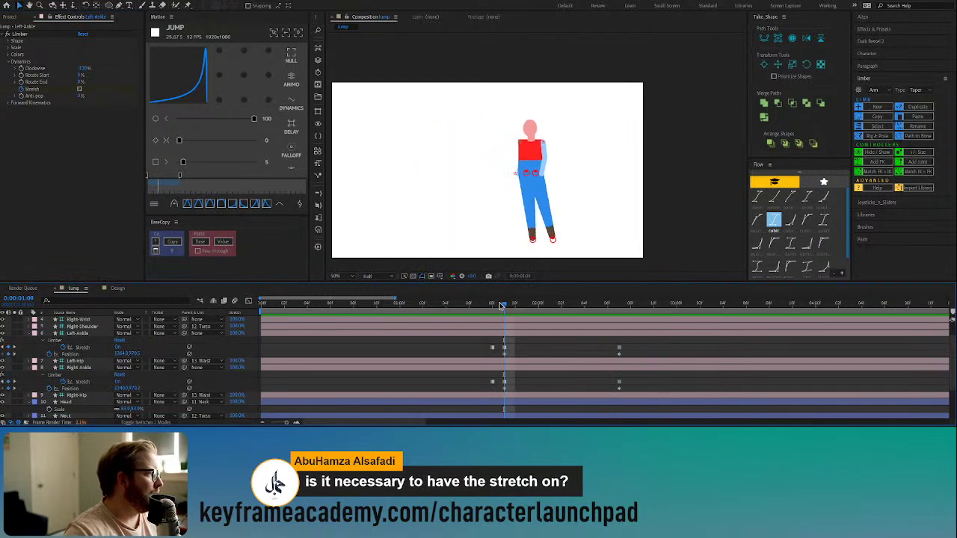
{"action": "key", "text": "space"}
{"action": "key", "text": "space"}
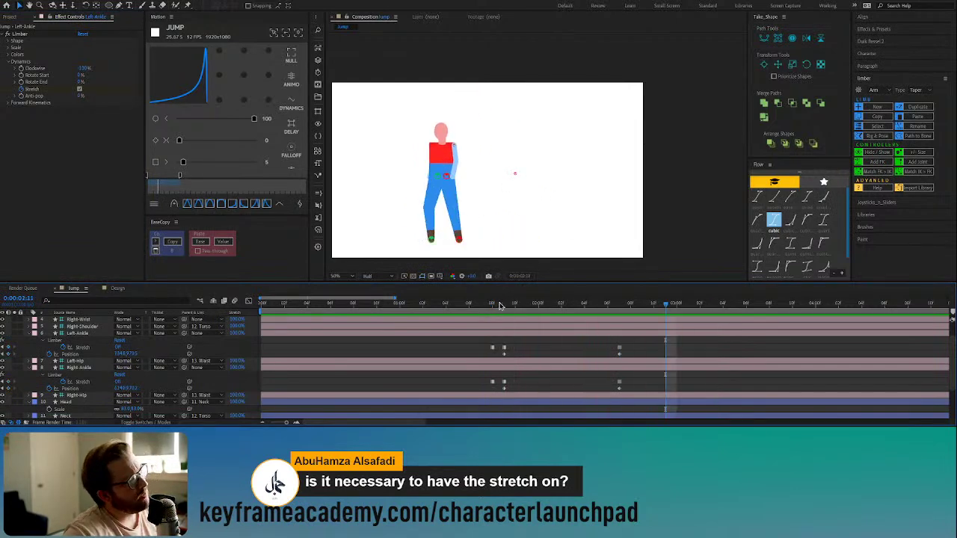
{"action": "left_click", "coordinate": [492, 305]}
{"action": "key", "text": "space"}
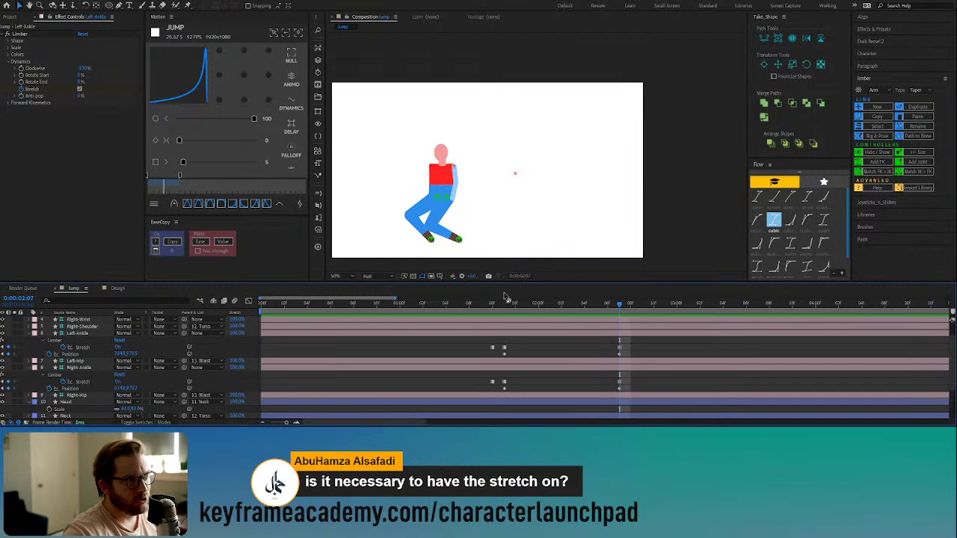
Step: Apply Easy Ease to the takeoff and landing Position keyframes of both ankles and preview from 0:00:01:09
{"action": "left_click_drag", "start_coordinate": [625, 354], "coordinate": [487, 374]}
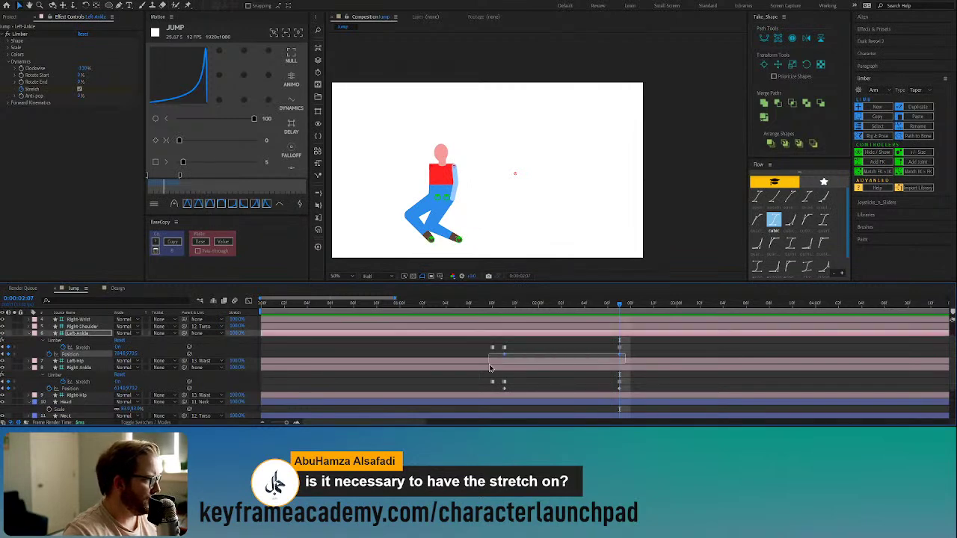
{"action": "left_click_drag", "start_coordinate": [626, 384], "coordinate": [492, 398]}
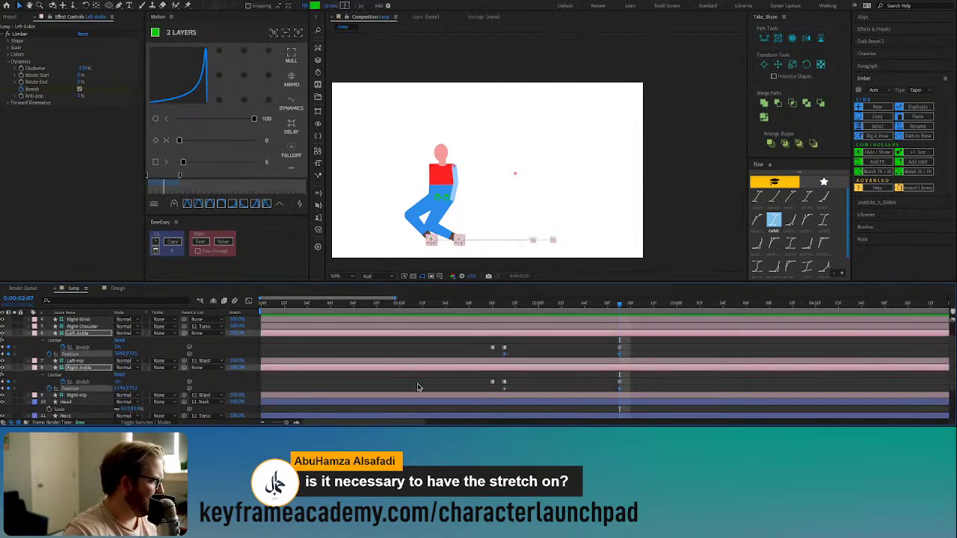
{"action": "left_click", "coordinate": [505, 303]}
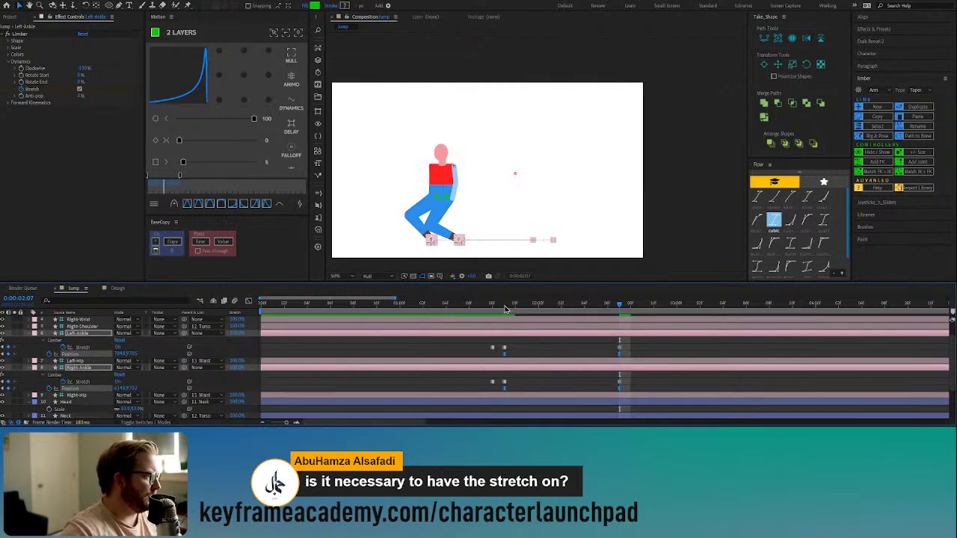
{"action": "key", "text": "space"}
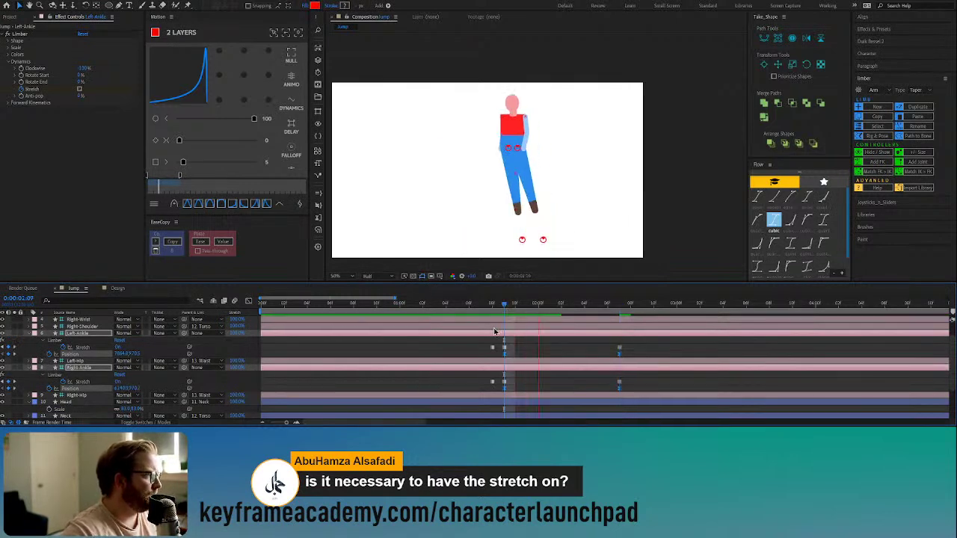
Step: Raise both ankles together to a Y Position of about 670 at 0:00:02:02, and preview the jump from 0:00:01:09
{"action": "left_click", "coordinate": [562, 304]}
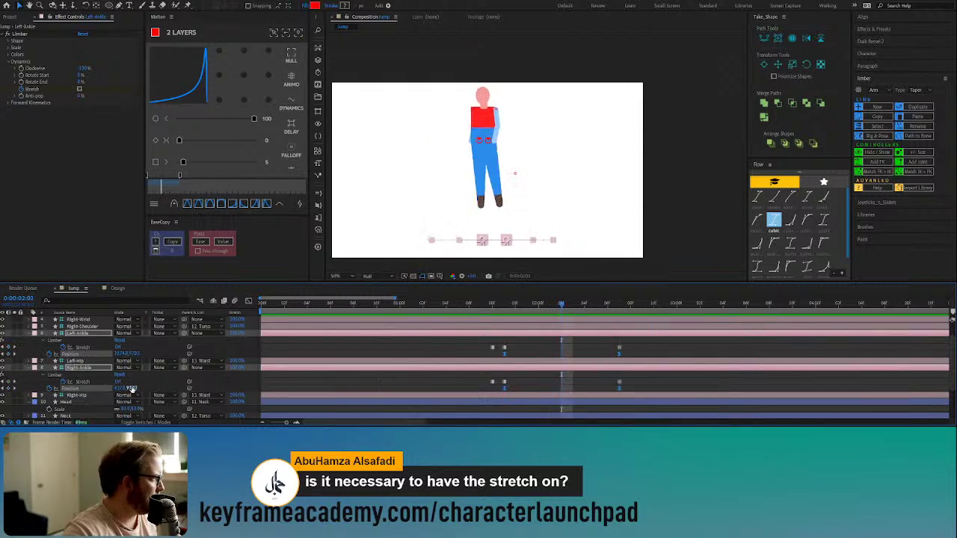
{"action": "left_click_drag", "start_coordinate": [133, 389], "coordinate": [5, 396]}
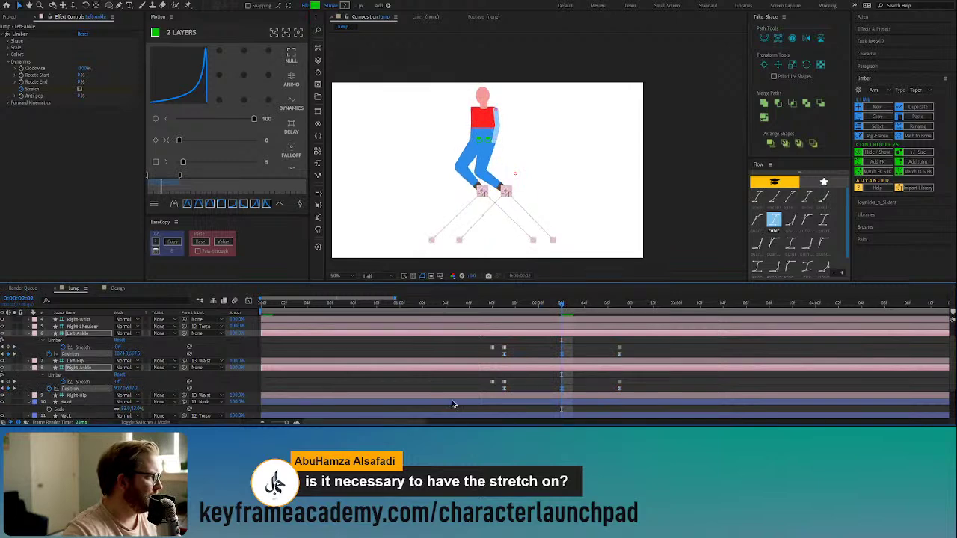
{"action": "left_click", "coordinate": [596, 378]}
{"action": "left_click", "coordinate": [504, 308]}
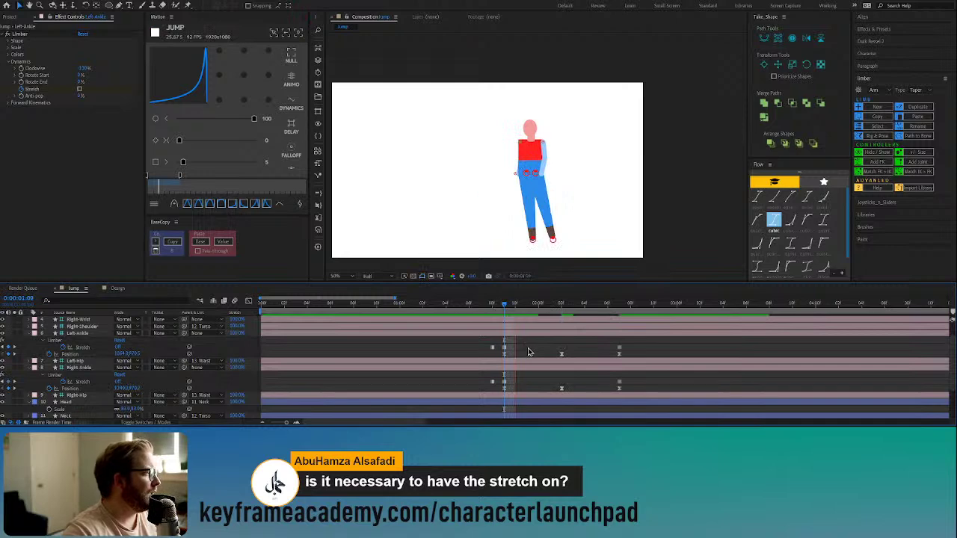
{"action": "key", "text": "space"}
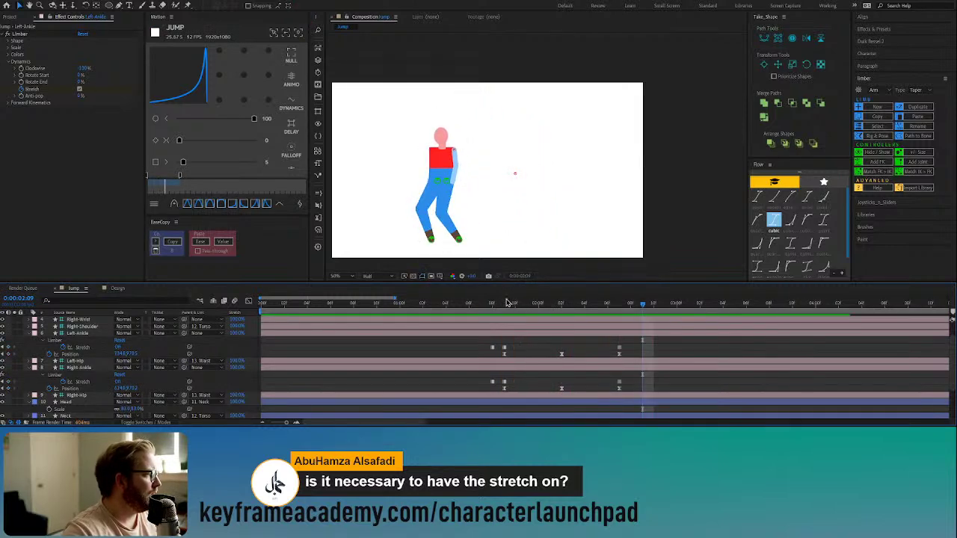
Step: Curve the Left-Ankle's motion path into a smooth arc by extending horizontal tangents from its mid-air Position keyframe at 0:00:02:02
{"action": "key", "text": "space"}
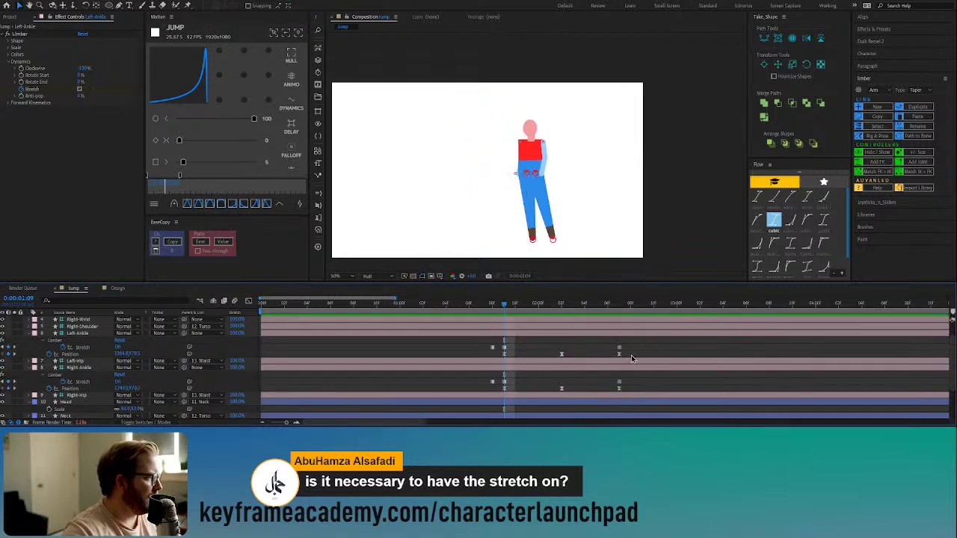
{"action": "left_click_drag", "start_coordinate": [631, 355], "coordinate": [486, 368]}
{"action": "left_click", "coordinate": [249, 302]}
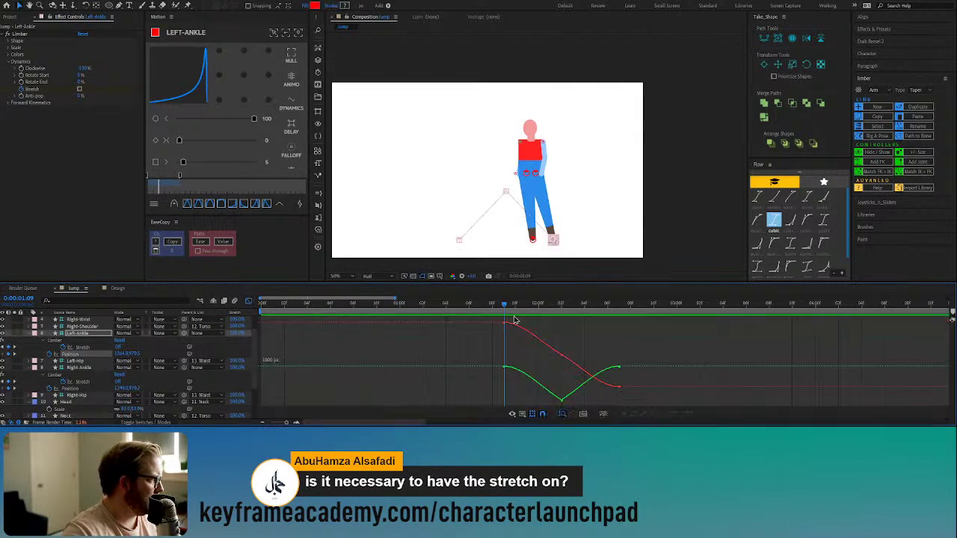
{"action": "left_click", "coordinate": [546, 347]}
{"action": "left_click", "coordinate": [562, 340]}
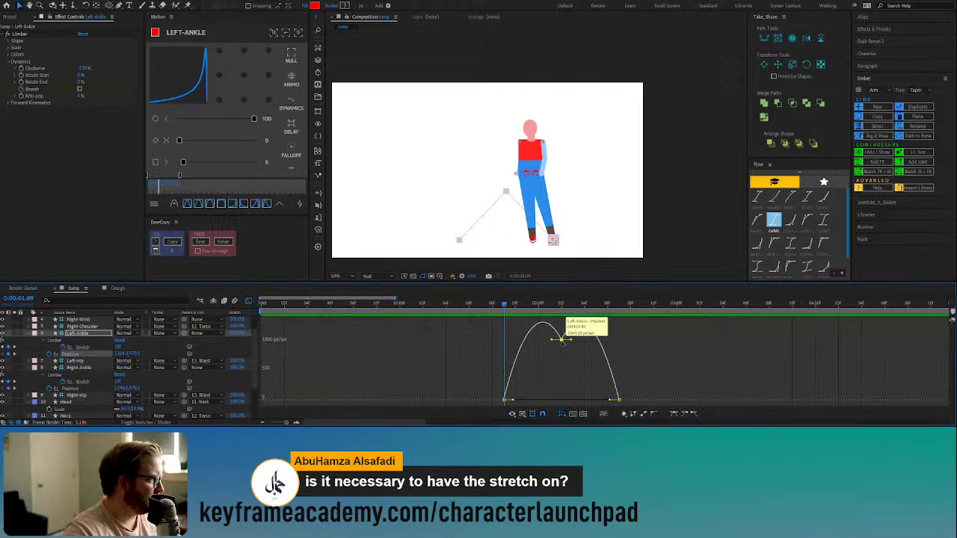
{"action": "left_click_drag", "start_coordinate": [561, 340], "coordinate": [562, 344]}
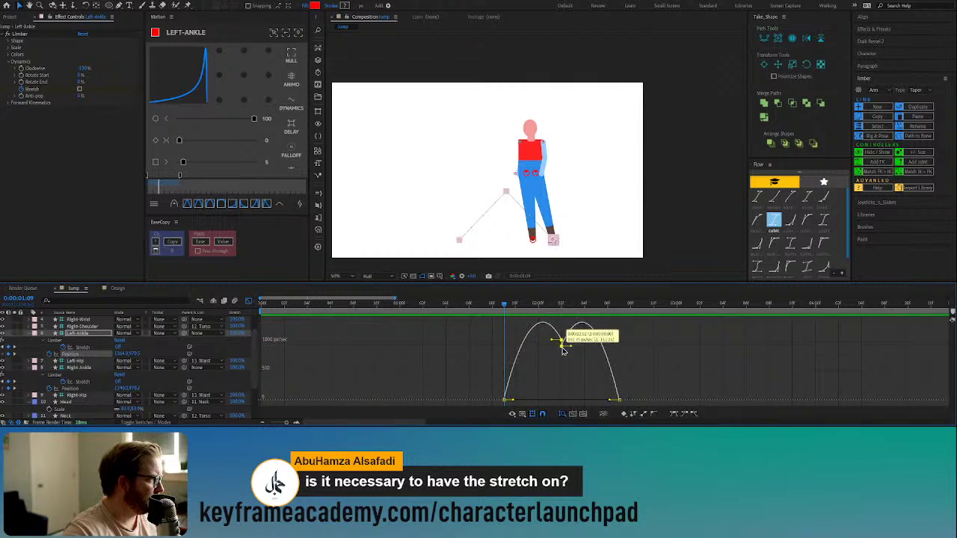
{"action": "left_click", "coordinate": [121, 7]}
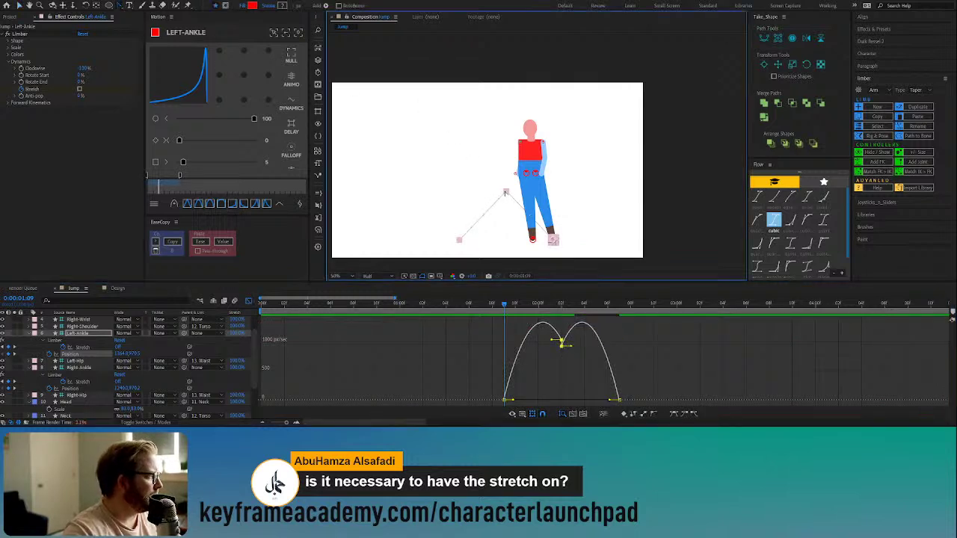
{"action": "left_click_drag", "start_coordinate": [505, 192], "coordinate": [466, 193]}
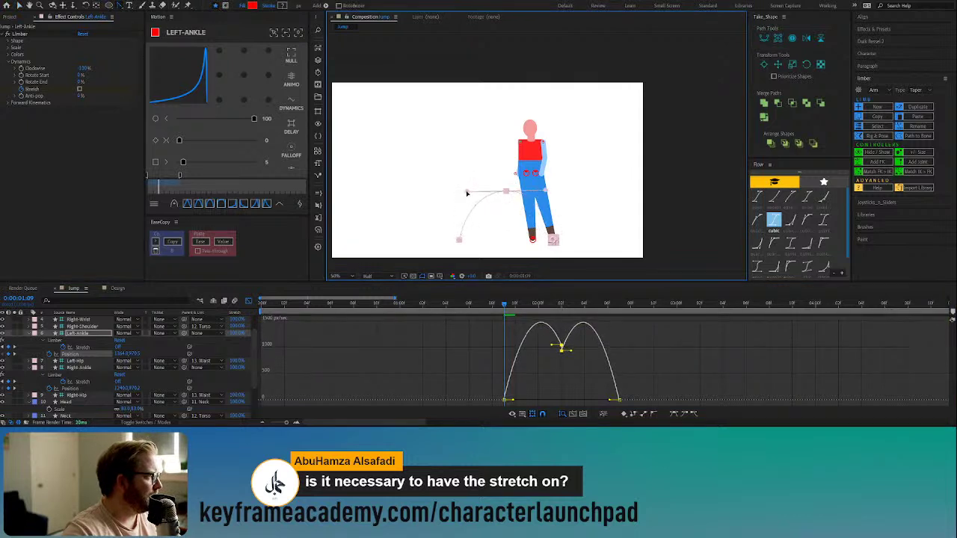
Step: Shorten the Left-Ankle's takeoff and landing ease influence in the speed graph, and smooth the mid-air keyframe's velocity so its dip disappears
{"action": "left_click_drag", "start_coordinate": [505, 306], "coordinate": [542, 311]}
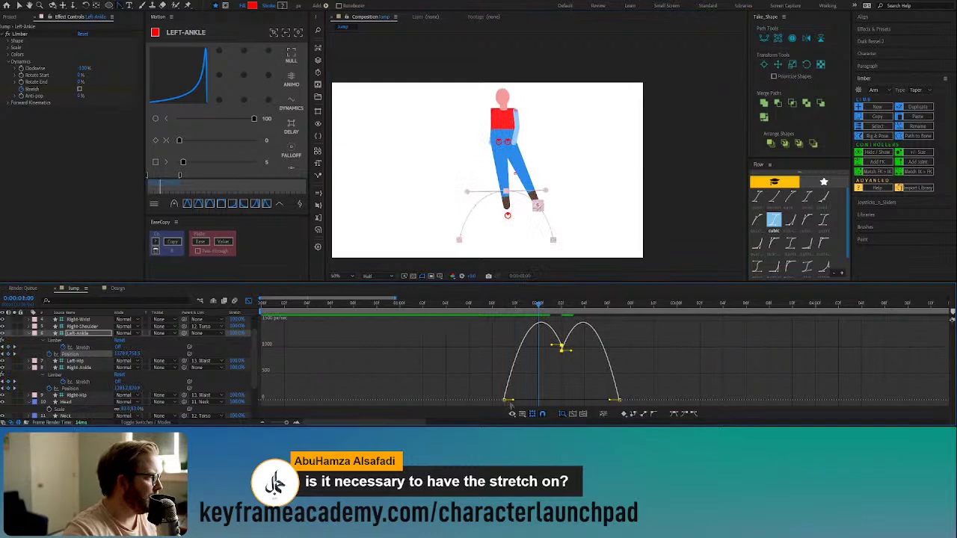
{"action": "left_click_drag", "start_coordinate": [514, 401], "coordinate": [506, 404]}
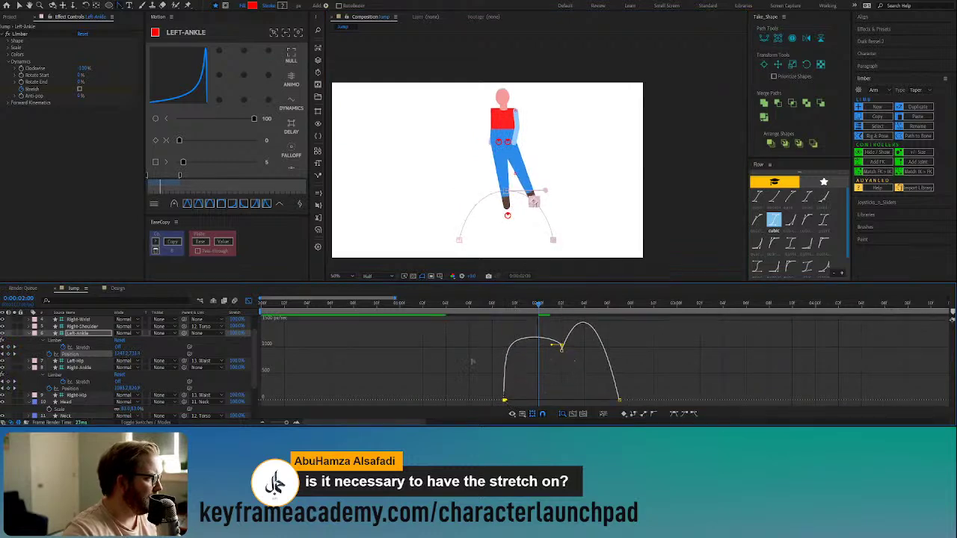
{"action": "left_click", "coordinate": [618, 402]}
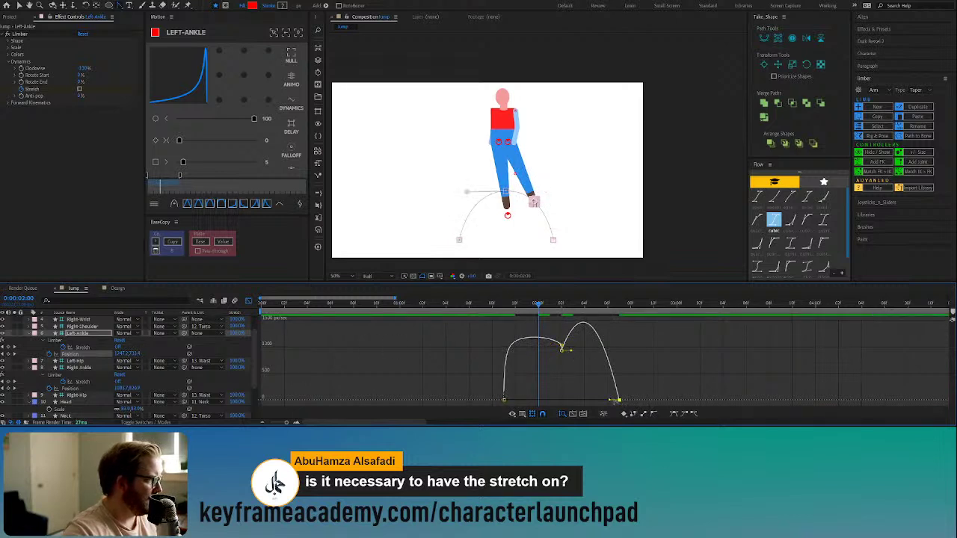
{"action": "left_click_drag", "start_coordinate": [614, 401], "coordinate": [565, 340]}
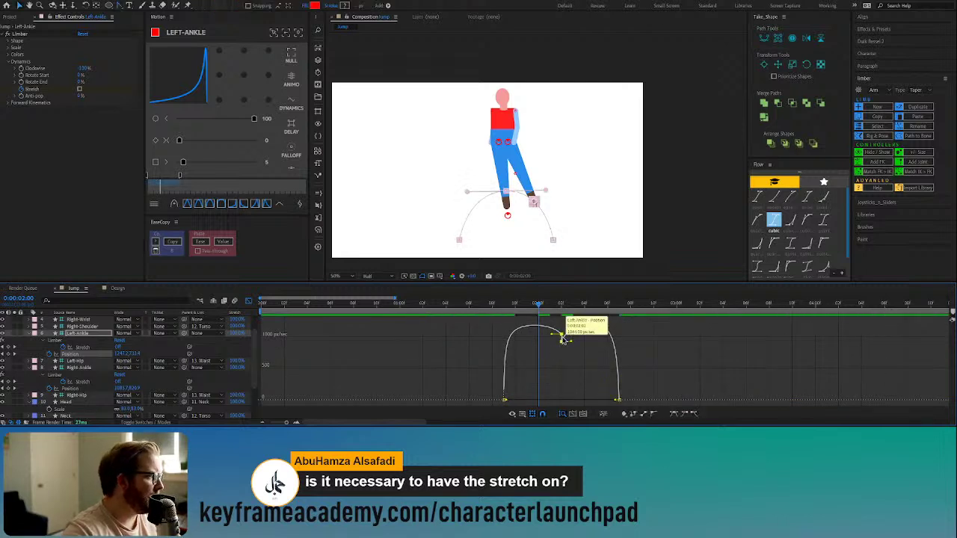
{"action": "key", "text": "ctrl+shift+k"}
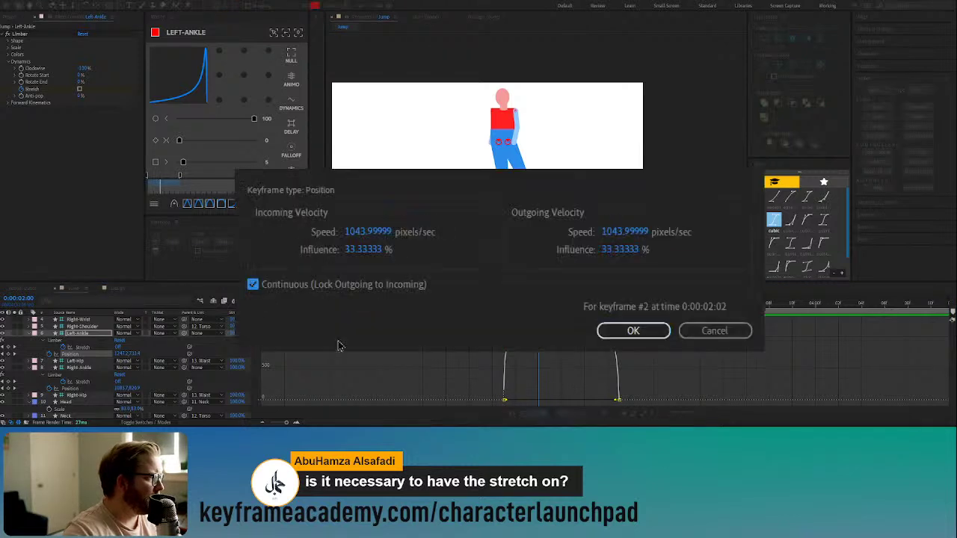
{"action": "left_click", "coordinate": [633, 330]}
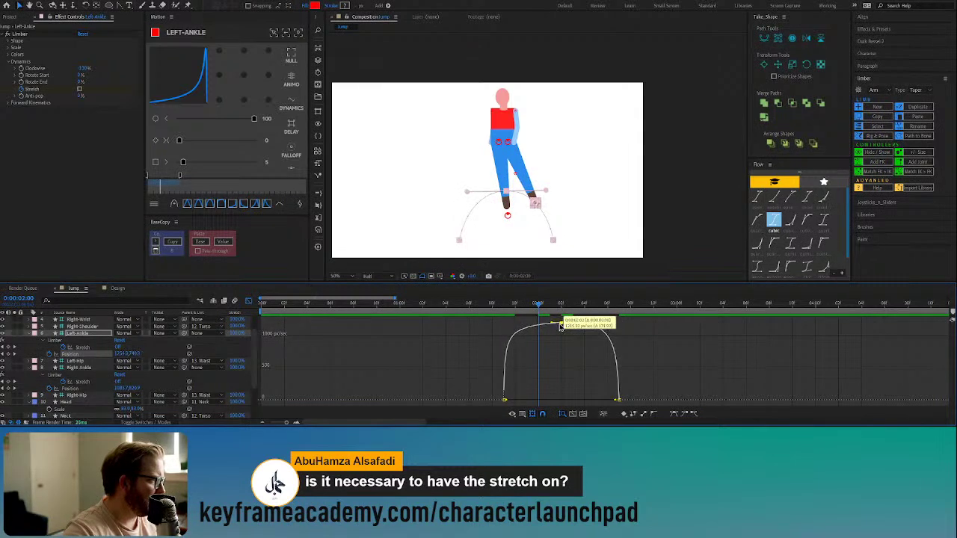
{"action": "left_click", "coordinate": [560, 327]}
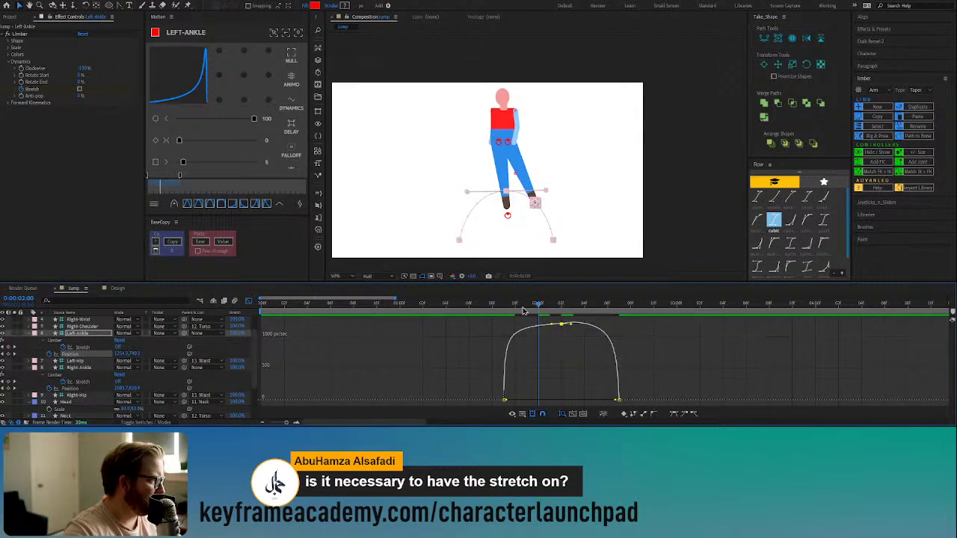
Step: Preview the jump from 0:00:01:09 and scrub from mid-air to the landing to check the Left-Ankle's arc
{"action": "left_click_drag", "start_coordinate": [523, 308], "coordinate": [503, 314]}
{"action": "key", "text": "space"}
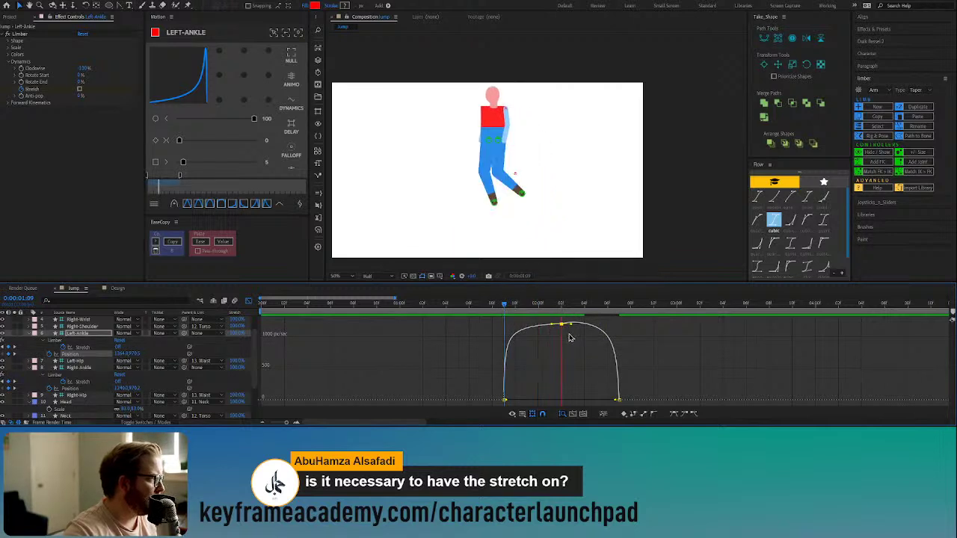
{"action": "left_click", "coordinate": [562, 306]}
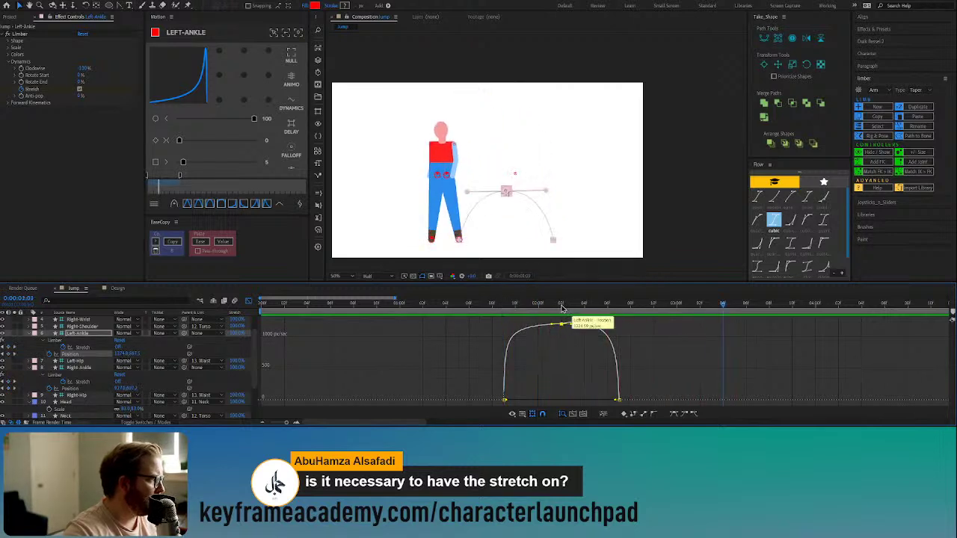
{"action": "left_click_drag", "start_coordinate": [568, 308], "coordinate": [607, 311]}
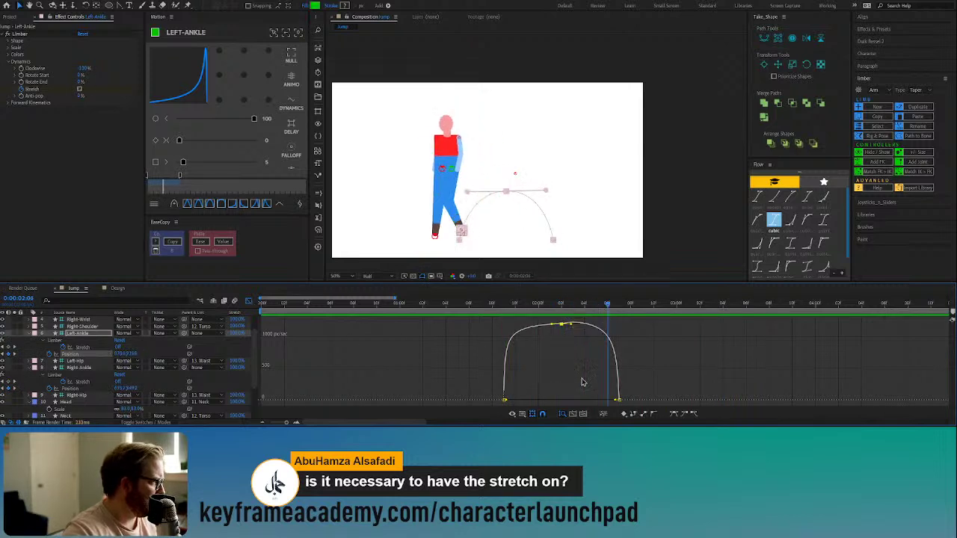
Step: Retime both ankles' Position keyframes, placing the mid-air ones at 0:00:02:01 and the landing ones at 0:00:02:05
{"action": "key", "text": "shift+F3"}
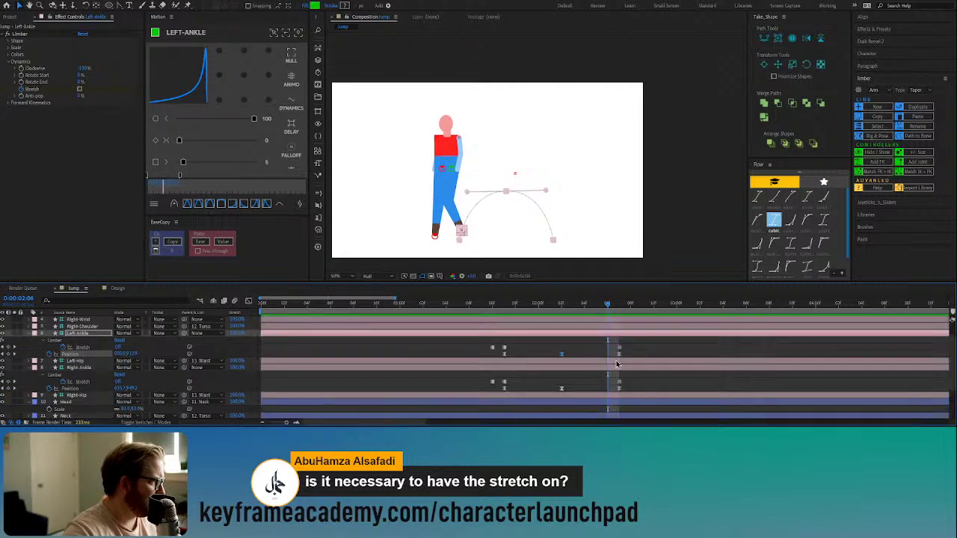
{"action": "left_click_drag", "start_coordinate": [619, 356], "coordinate": [611, 391]}
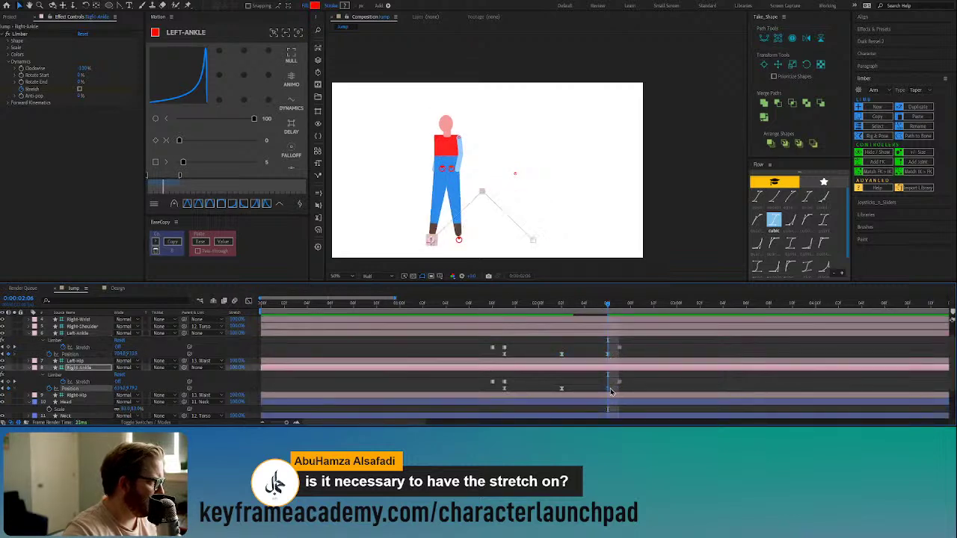
{"action": "left_click_drag", "start_coordinate": [603, 305], "coordinate": [561, 308]}
{"action": "left_click_drag", "start_coordinate": [613, 353], "coordinate": [558, 392]}
{"action": "left_click_drag", "start_coordinate": [557, 357], "coordinate": [546, 357]}
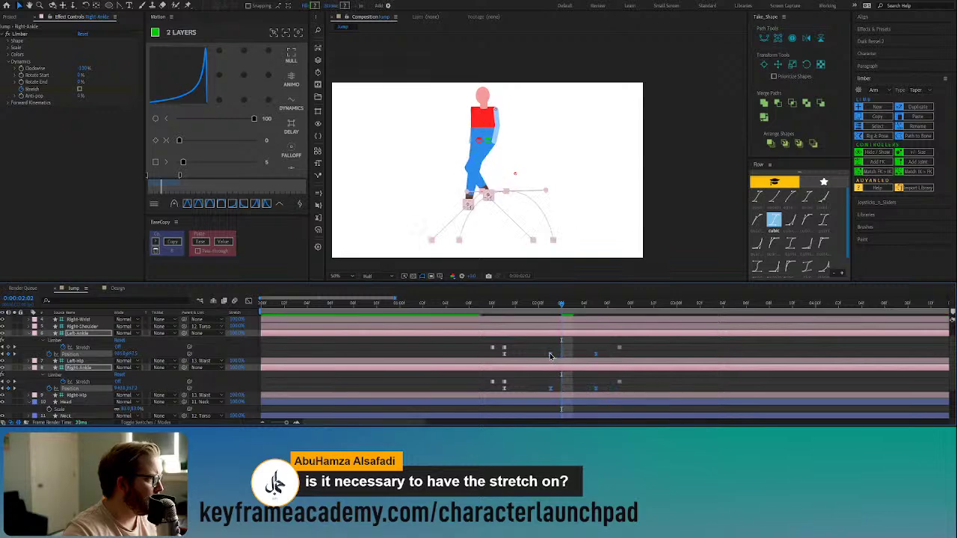
Step: Move the Left-Ankle's landing at 0:00:02:05 closer to the right foot, at X Position about 747, and preview from 0:00:01:09
{"action": "left_click_drag", "start_coordinate": [561, 308], "coordinate": [596, 317]}
{"action": "left_click", "coordinate": [444, 343]}
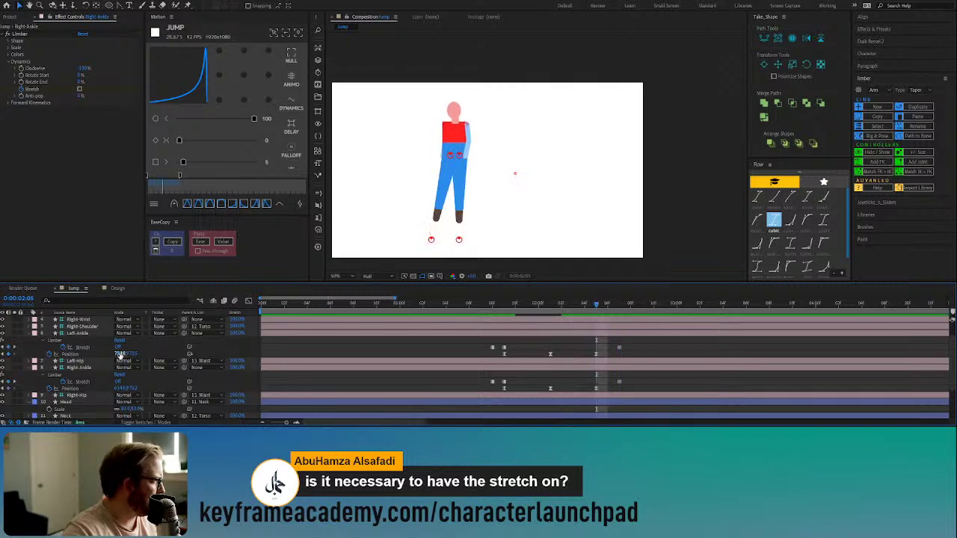
{"action": "left_click", "coordinate": [458, 239]}
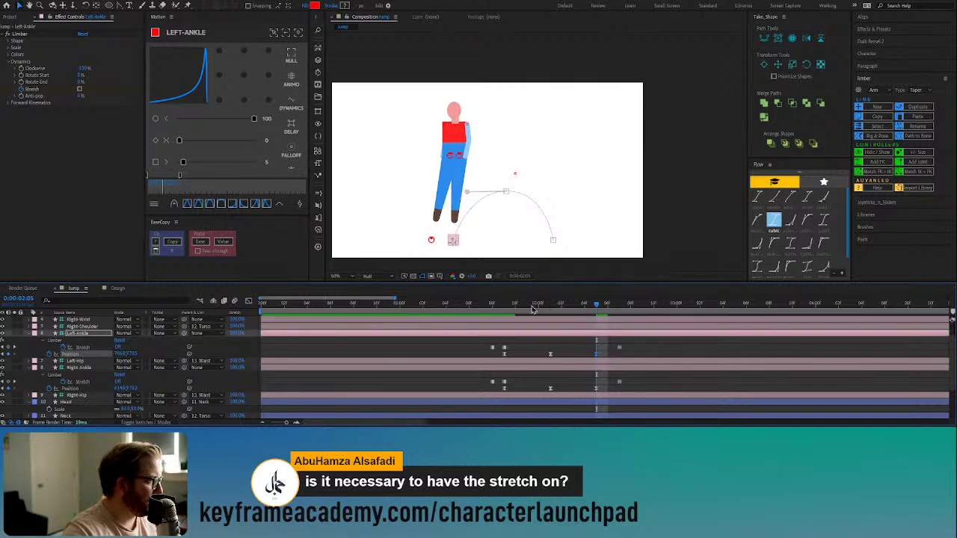
{"action": "left_click", "coordinate": [501, 311]}
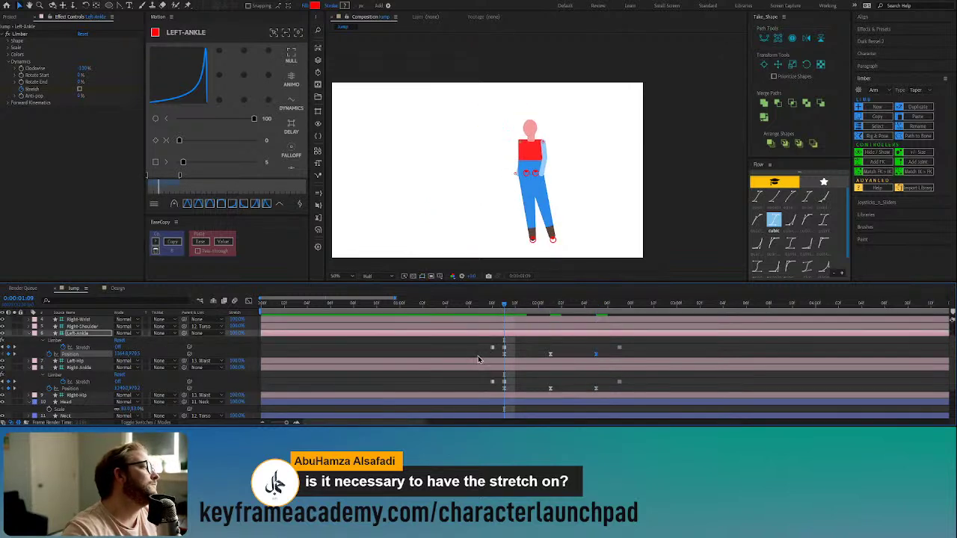
{"action": "key", "text": "space"}
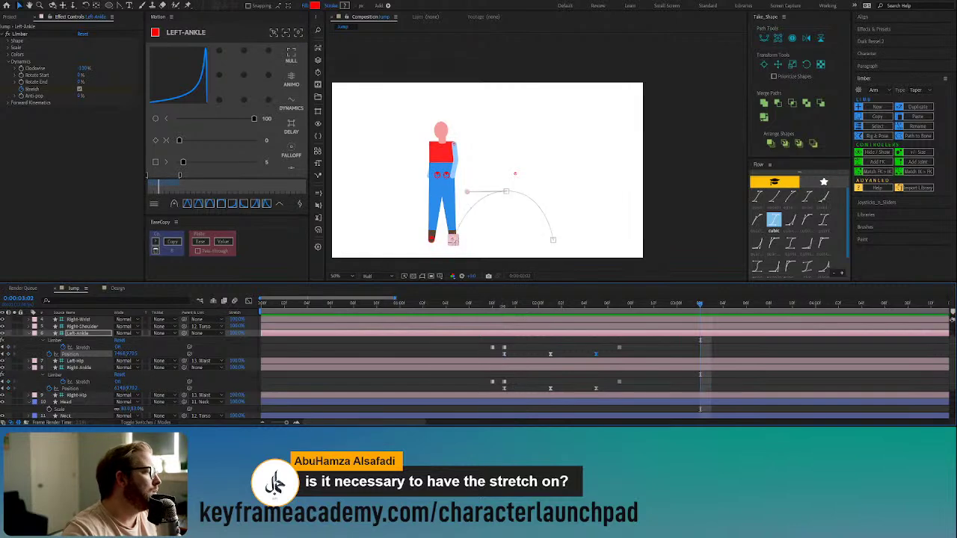
Step: Curve the Right-Ankle's motion path into a smooth arc with horizontal tangents at its mid-air keyframe, 0:00:02:01
{"action": "left_click_drag", "start_coordinate": [505, 305], "coordinate": [549, 306]}
{"action": "left_click", "coordinate": [551, 387]}
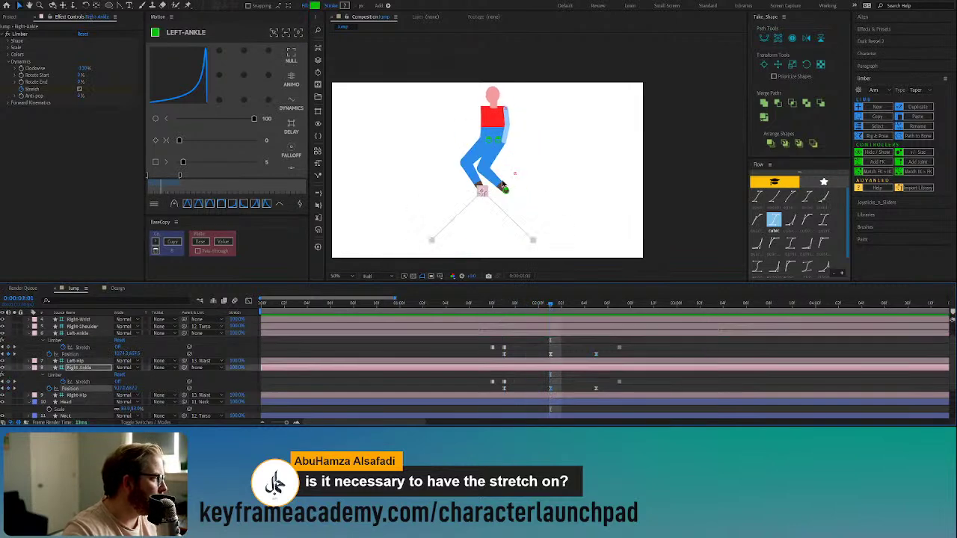
{"action": "left_click", "coordinate": [120, 6]}
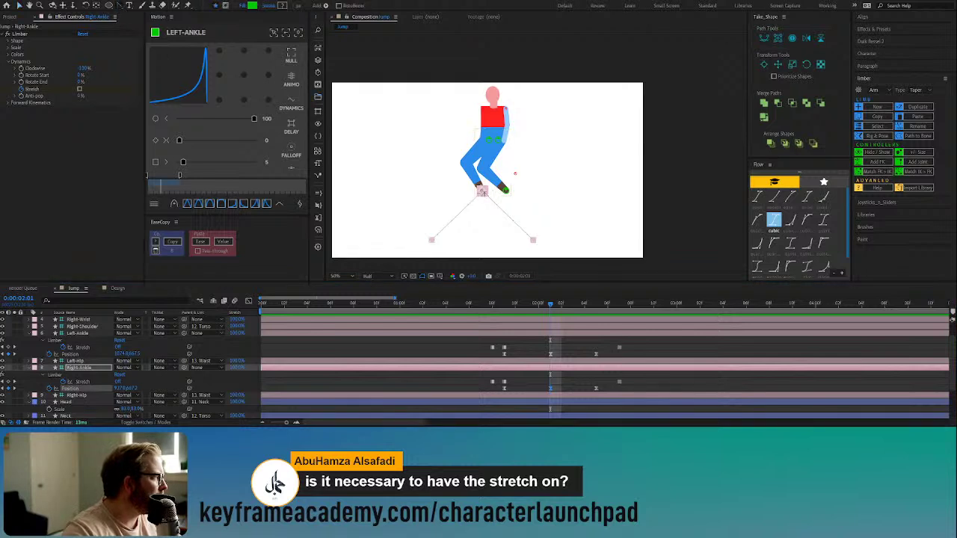
{"action": "left_click", "coordinate": [485, 192]}
{"action": "left_click_drag", "start_coordinate": [482, 192], "coordinate": [439, 193]}
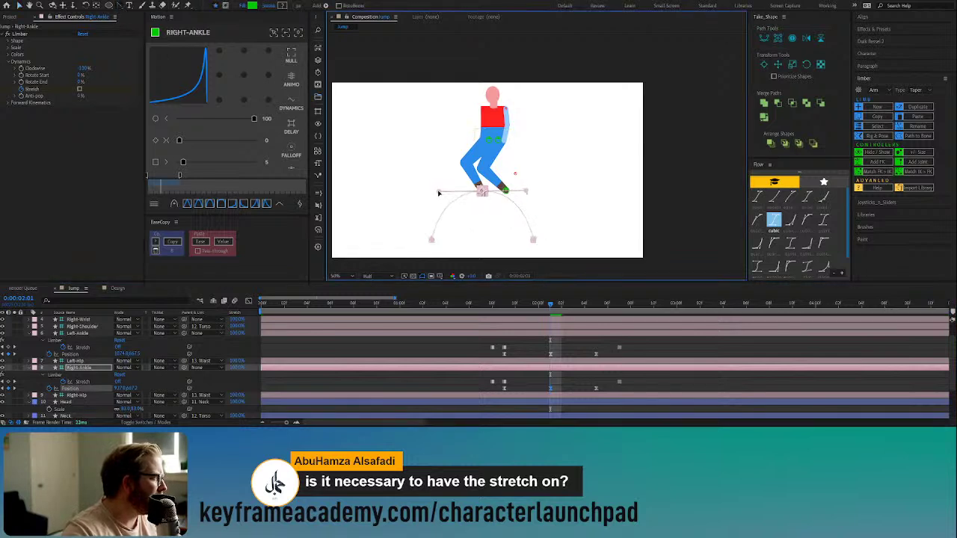
Step: Move the Right-Ankle's mid-air Position keyframe to 0:00:02:00 and its landing keyframe to 0:00:02:03, and preview the offset feet
{"action": "left_click", "coordinate": [590, 392]}
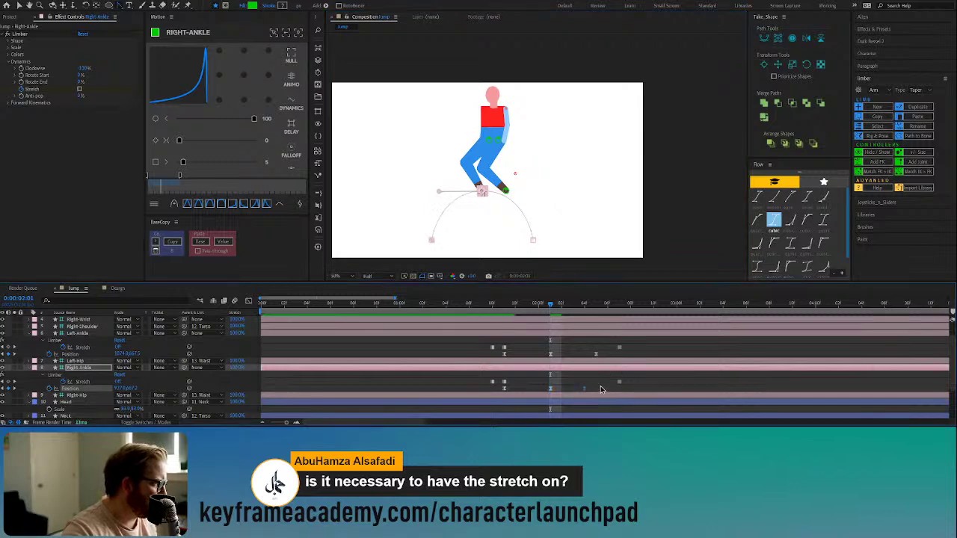
{"action": "left_click_drag", "start_coordinate": [554, 389], "coordinate": [543, 391]}
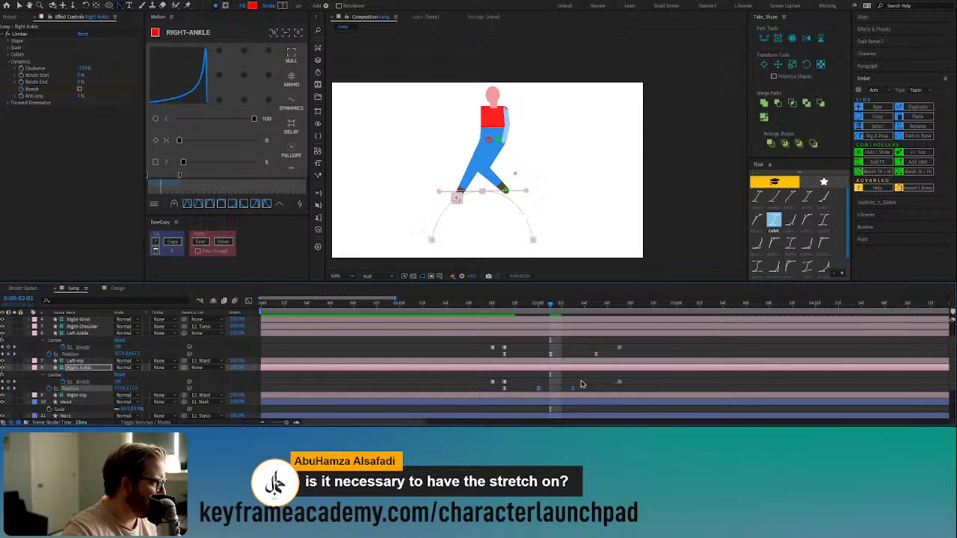
{"action": "key", "text": "space"}
{"action": "key", "text": "space"}
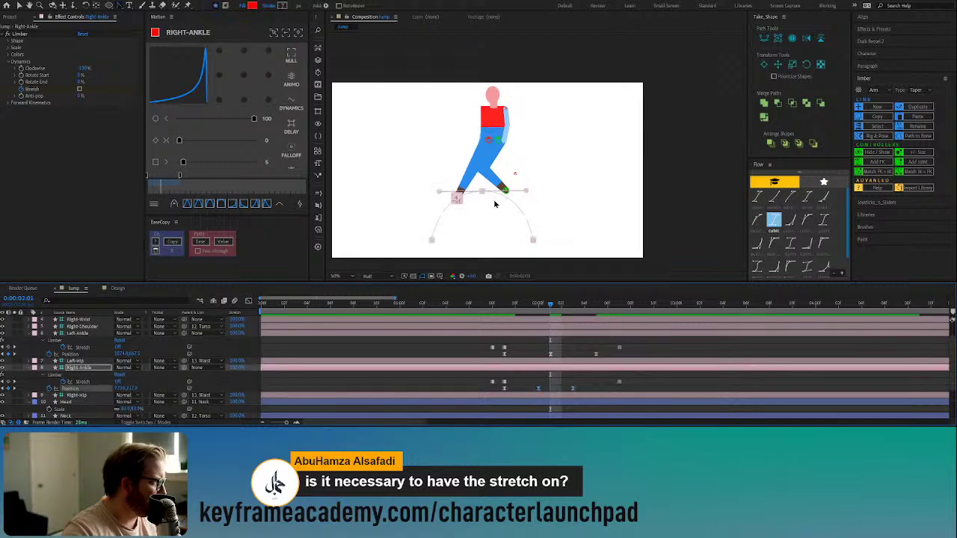
Step: Copy the easing of the Left-Ankle's Position keyframes onto the Right-Ankle's three Position keyframes with EaseCopy
{"action": "left_click_drag", "start_coordinate": [604, 350], "coordinate": [492, 357]}
{"action": "left_click", "coordinate": [173, 242]}
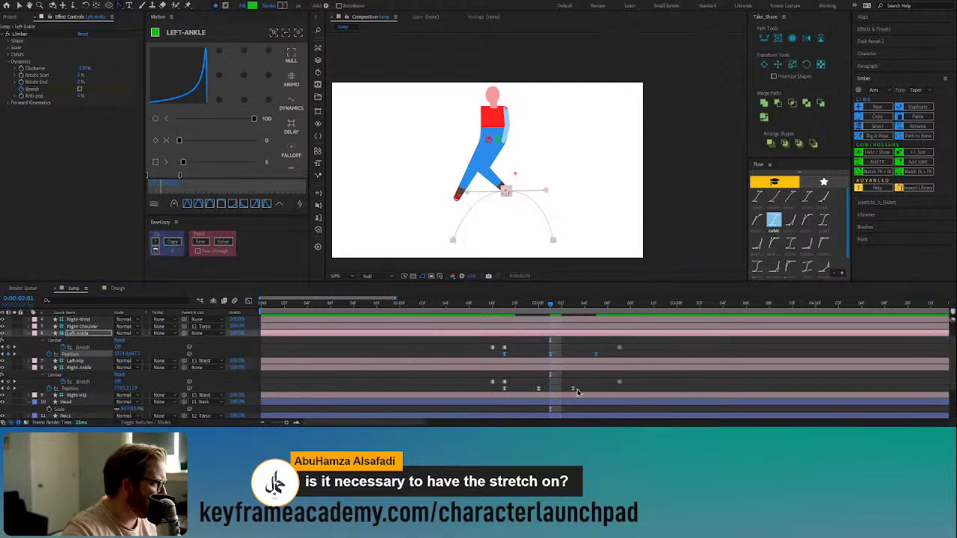
{"action": "left_click_drag", "start_coordinate": [576, 391], "coordinate": [489, 384]}
{"action": "left_click", "coordinate": [201, 235]}
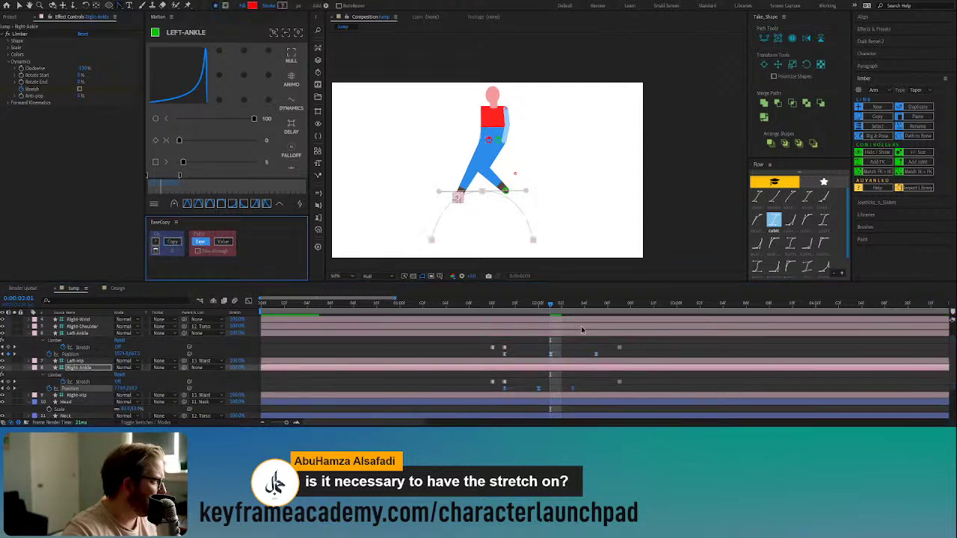
Step: Move the Right-Ankle's landing Position keyframe to 0:00:02:04, and scrub from takeoff to 0:00:02:05 to check the feet
{"action": "left_click", "coordinate": [572, 388]}
{"action": "left_click_drag", "start_coordinate": [572, 389], "coordinate": [586, 393]}
{"action": "left_click", "coordinate": [605, 385]}
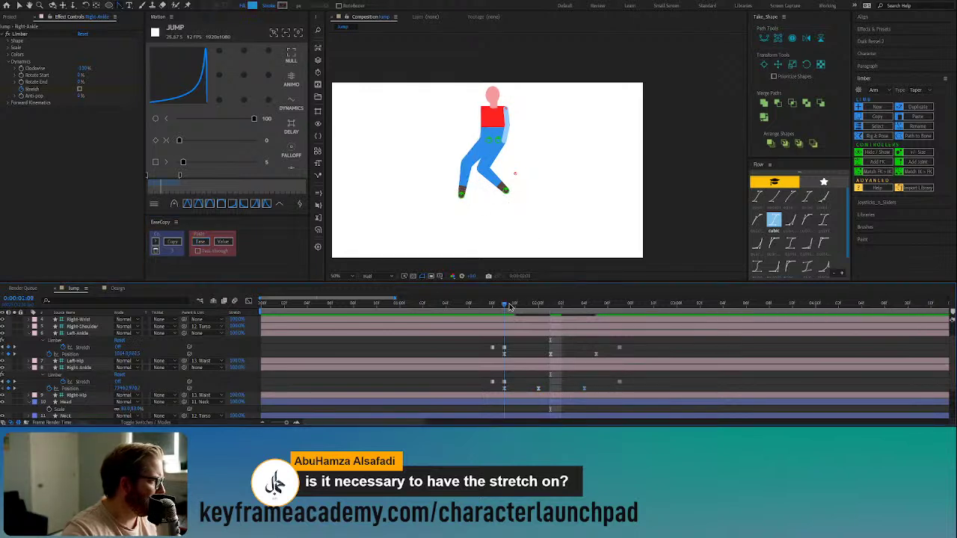
{"action": "left_click_drag", "start_coordinate": [508, 305], "coordinate": [596, 320]}
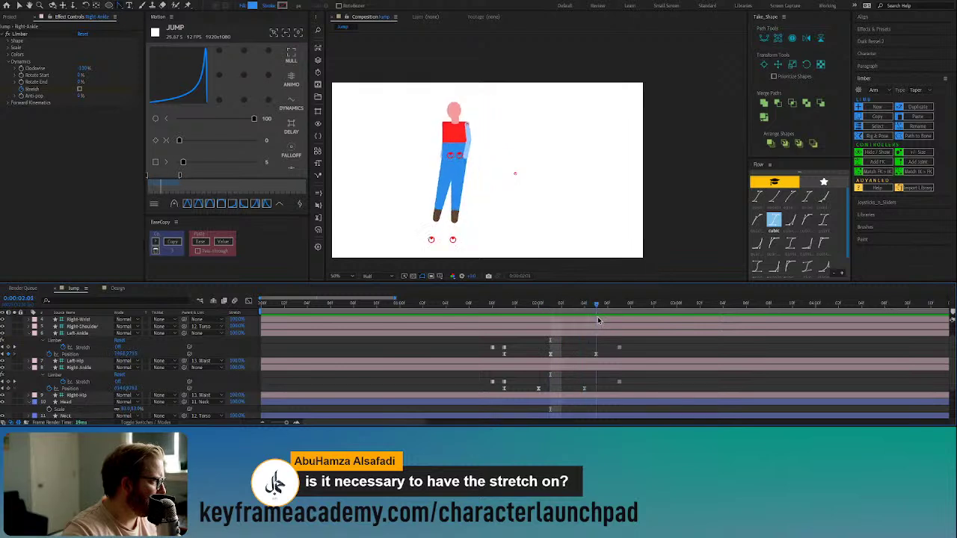
Step: Try the Left-Ankle's mid-air Position keyframe at 0:00:02:02, and return it to 0:00:02:01
{"action": "left_click", "coordinate": [549, 356]}
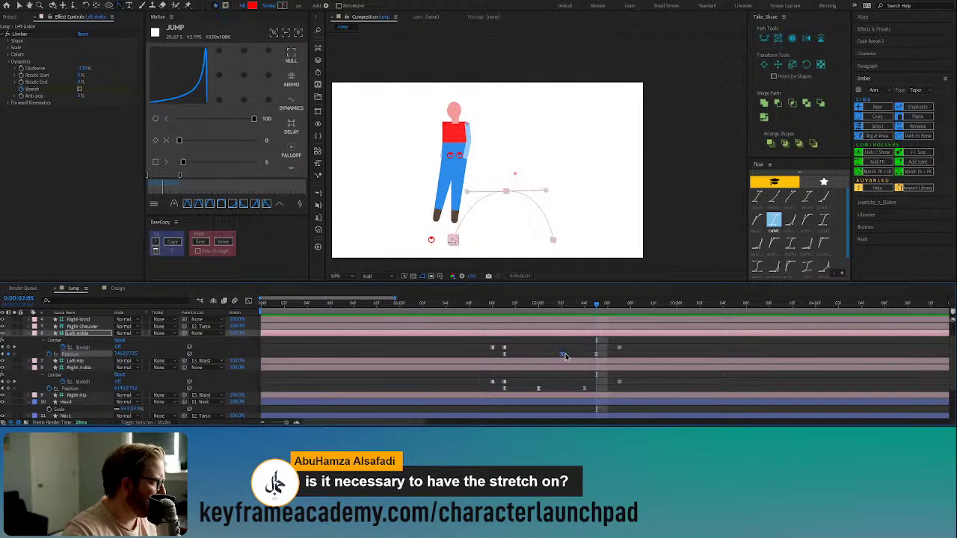
{"action": "mouse_move", "coordinate": [565, 356]}
{"action": "left_mouse_down"}
{"action": "mouse_move", "coordinate": [531, 354]}
{"action": "mouse_move", "coordinate": [551, 355]}
{"action": "left_mouse_up"}
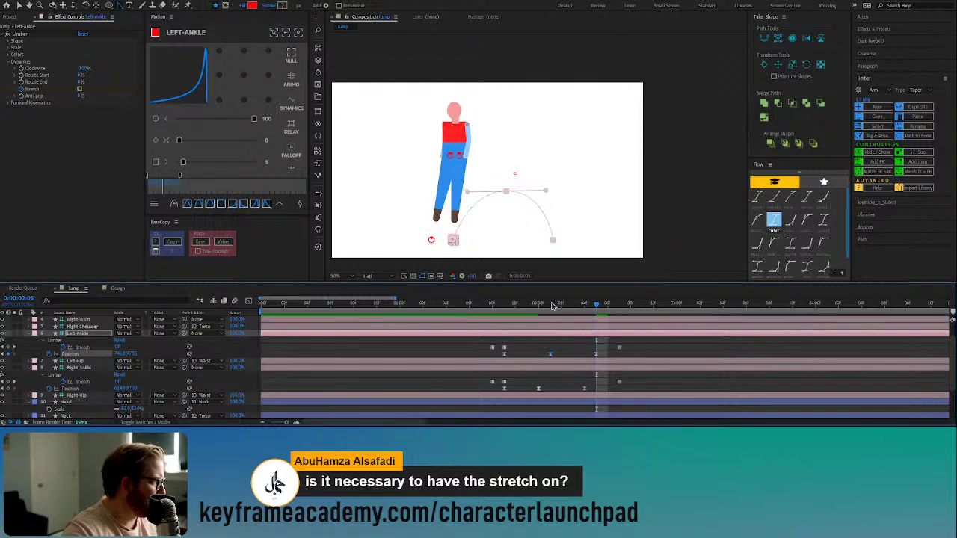
Step: Try the Left-Ankle's mid-air Position keyframe at 0:00:02:03 and its landing keyframe at 0:00:02:07
{"action": "left_click_drag", "start_coordinate": [552, 305], "coordinate": [500, 314]}
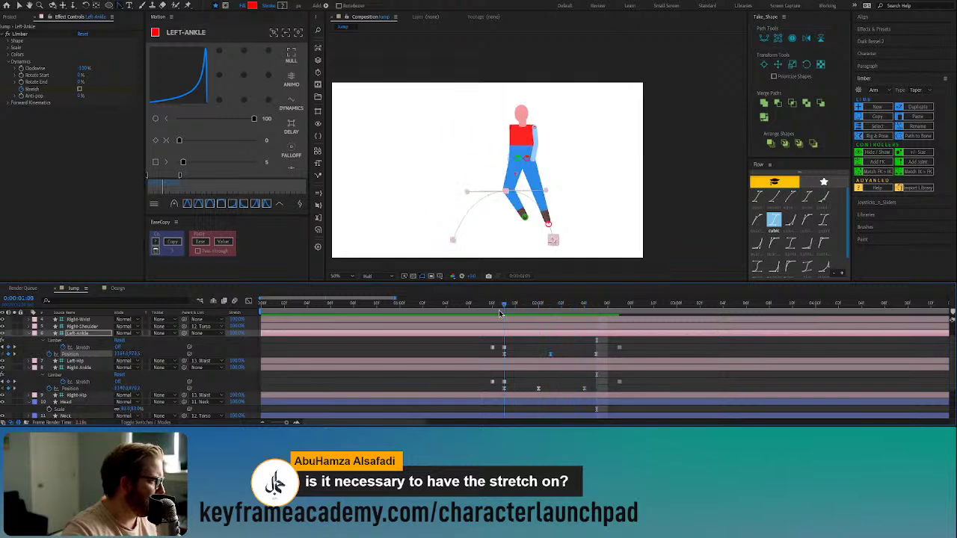
{"action": "key", "text": "space"}
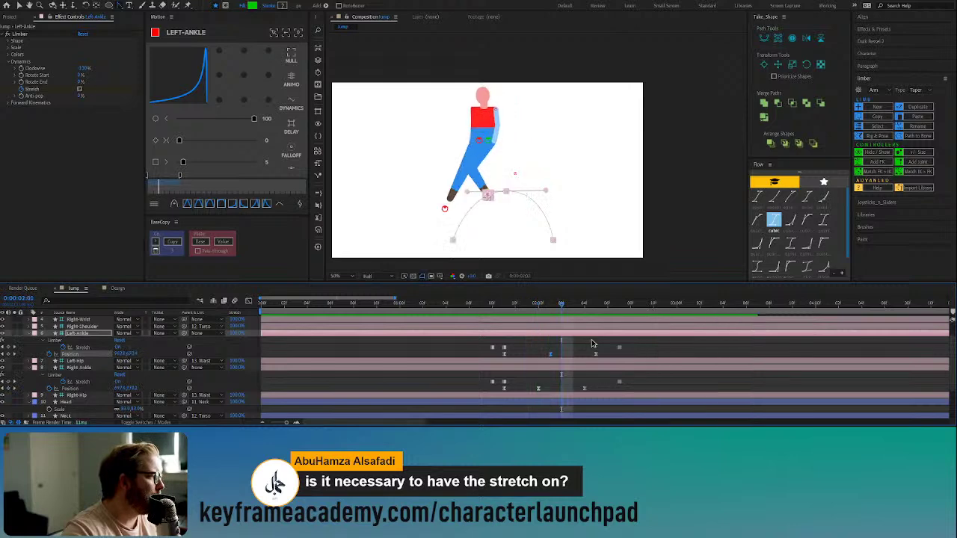
{"action": "left_click_drag", "start_coordinate": [593, 349], "coordinate": [551, 357]}
{"action": "left_click_drag", "start_coordinate": [559, 357], "coordinate": [574, 357]}
{"action": "left_click", "coordinate": [560, 332]}
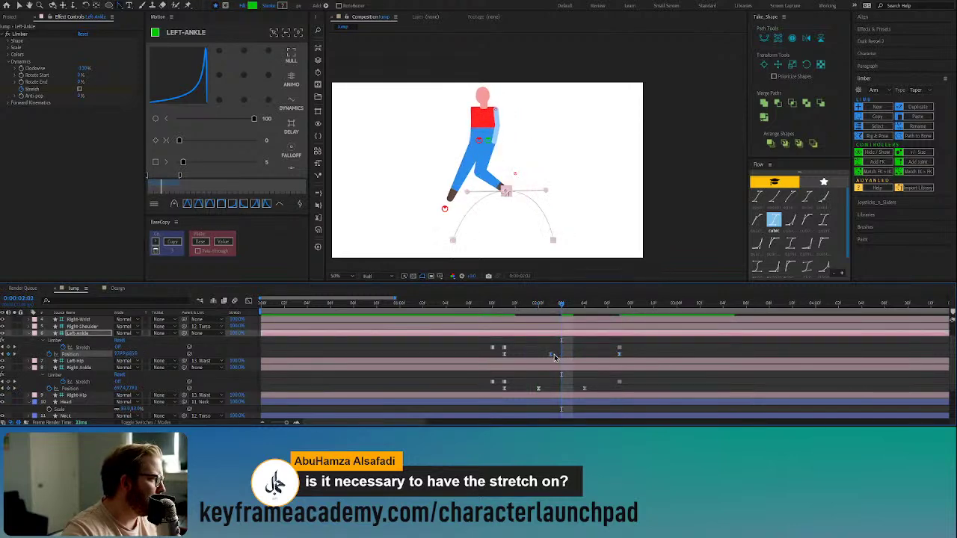
{"action": "left_click_drag", "start_coordinate": [560, 308], "coordinate": [607, 320]}
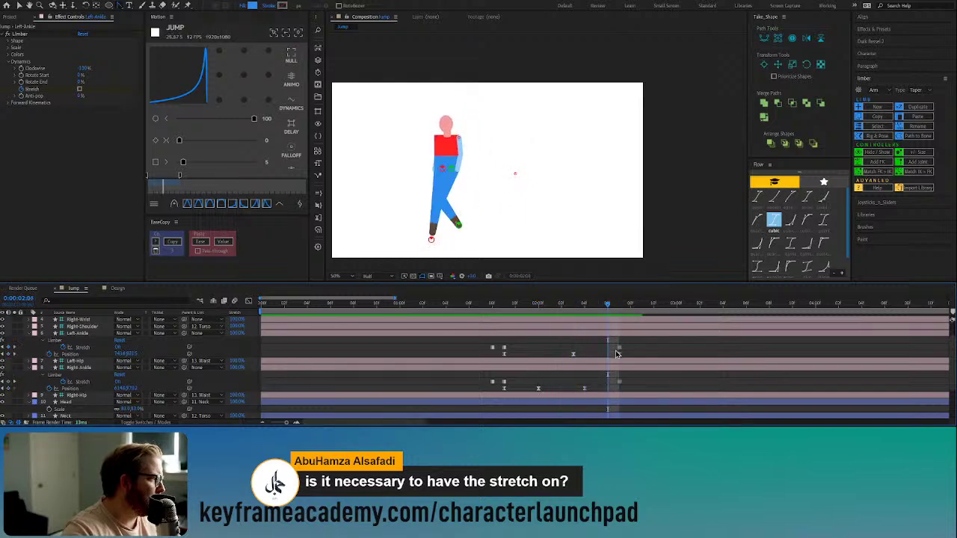
Step: Move the Left-Ankle's landing Position keyframe to 0:00:02:06 and its mid-air keyframe to 0:00:02:02, previewing the jump
{"action": "left_click_drag", "start_coordinate": [619, 355], "coordinate": [610, 354]}
{"action": "left_click", "coordinate": [603, 343]}
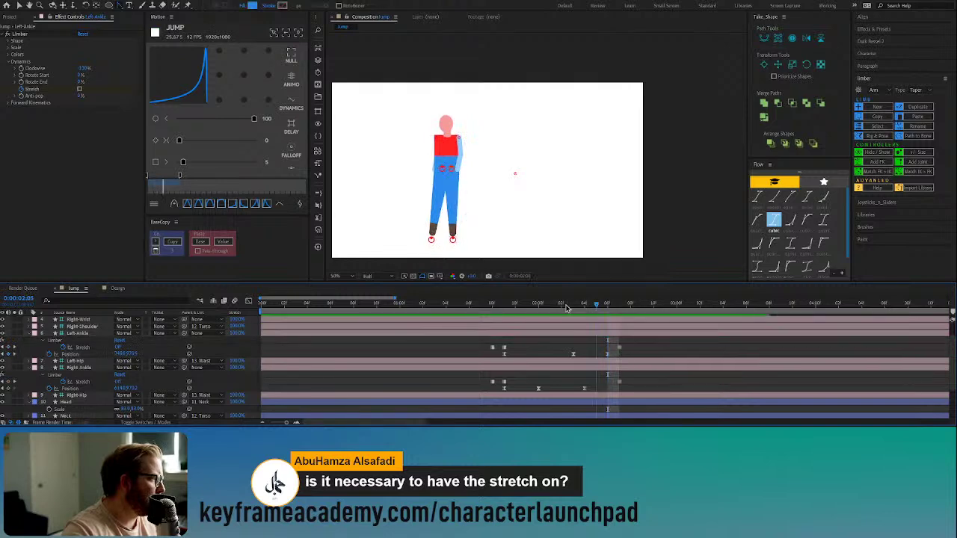
{"action": "left_click_drag", "start_coordinate": [596, 305], "coordinate": [403, 312]}
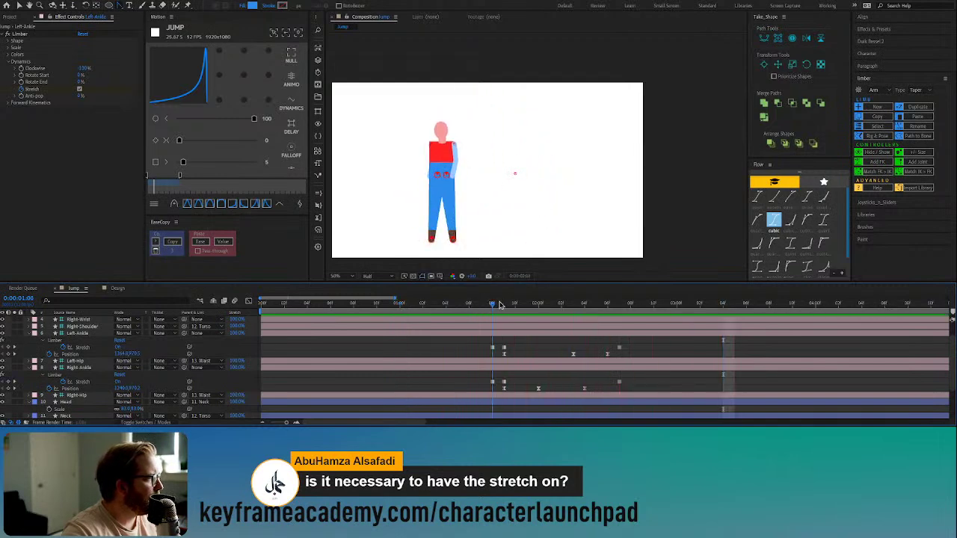
{"action": "left_click", "coordinate": [562, 355]}
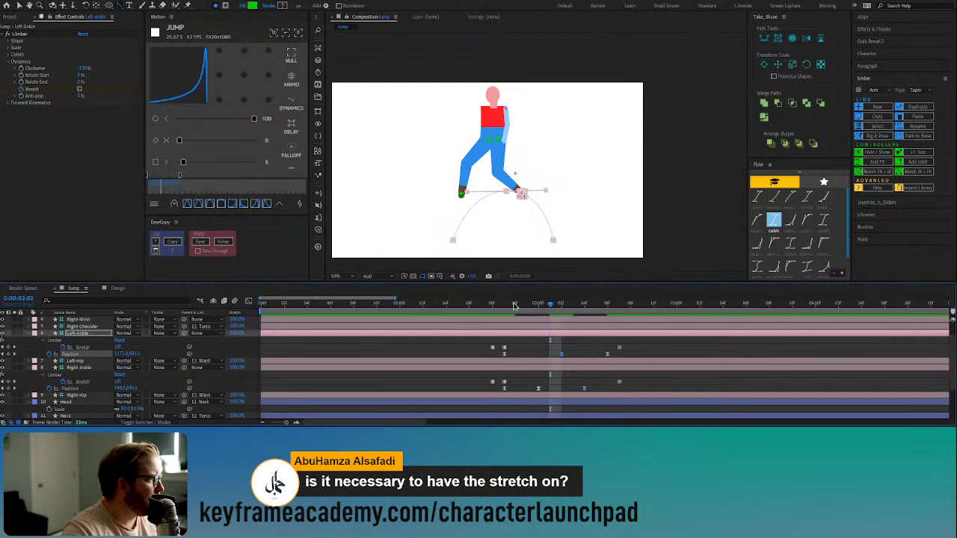
Step: Scrub between takeoff and landing to examine how both ankles travel along their arcs and how the legs follow
{"action": "mouse_move", "coordinate": [514, 306]}
{"action": "left_mouse_down"}
{"action": "mouse_move", "coordinate": [504, 306]}
{"action": "mouse_move", "coordinate": [620, 322]}
{"action": "left_mouse_up"}
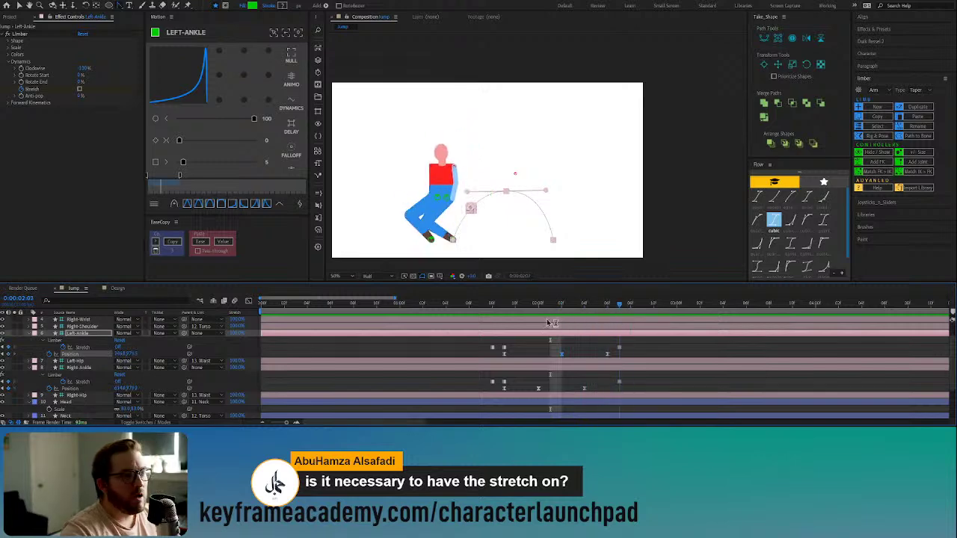
{"action": "key", "text": "j"}
{"action": "key", "text": "j"}
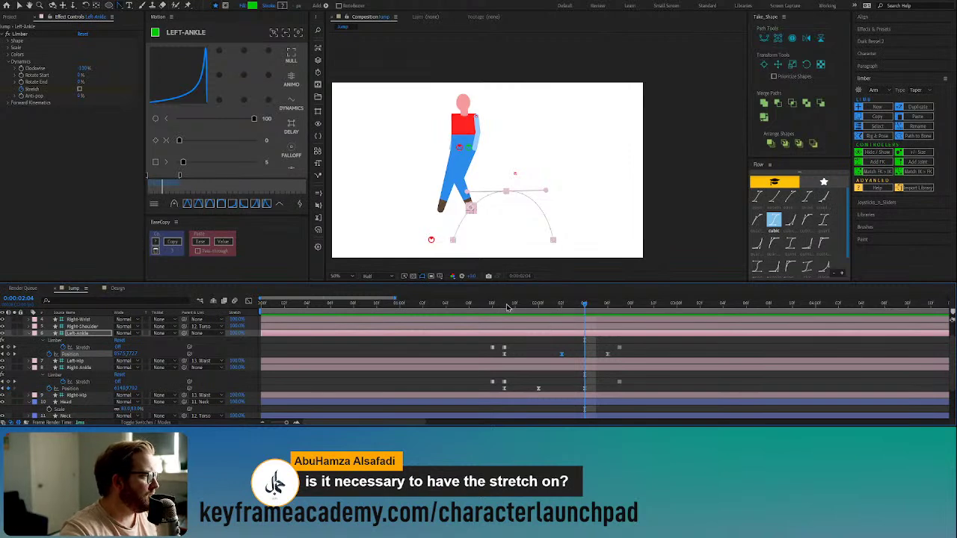
{"action": "left_click_drag", "start_coordinate": [507, 307], "coordinate": [550, 305]}
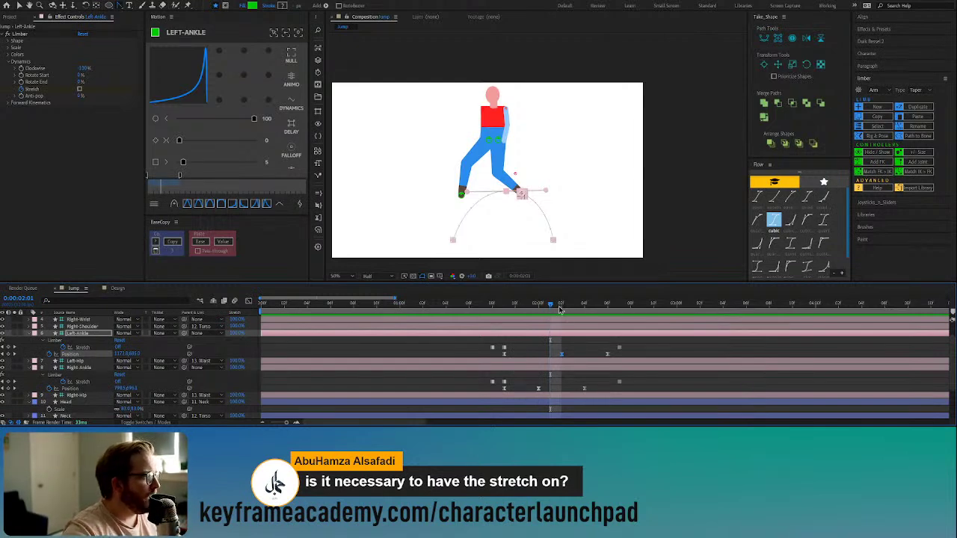
{"action": "left_click", "coordinate": [507, 305]}
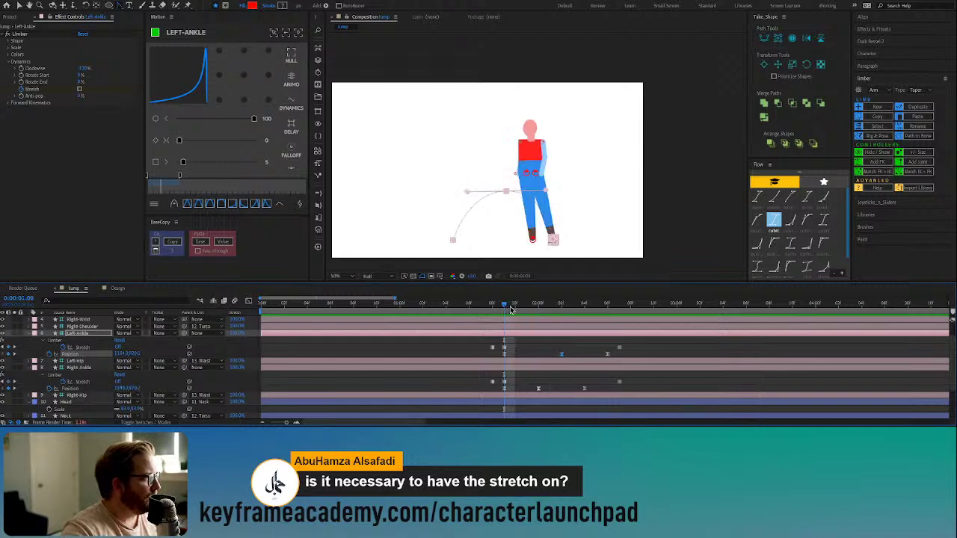
{"action": "left_click", "coordinate": [536, 306]}
{"action": "left_click", "coordinate": [560, 306]}
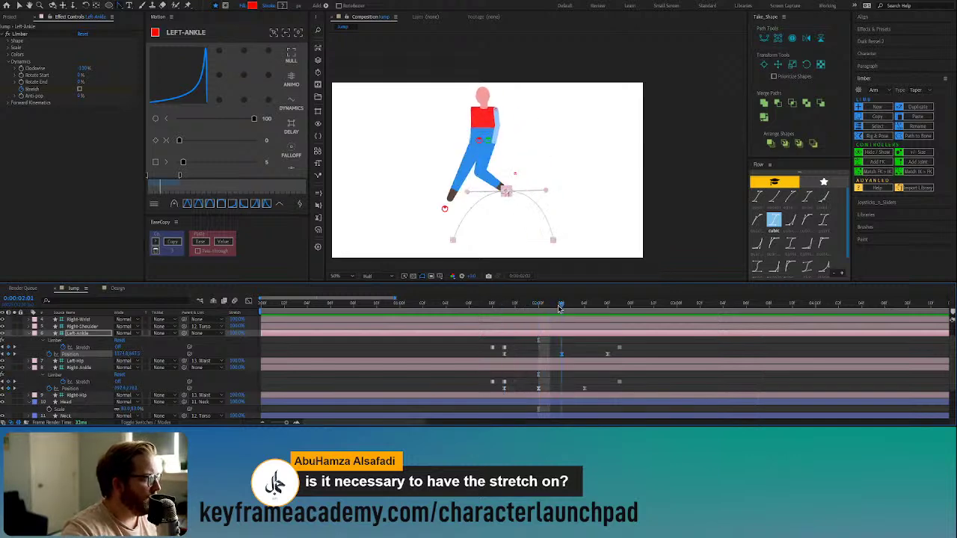
{"action": "left_click", "coordinate": [573, 306]}
{"action": "left_click", "coordinate": [435, 228]}
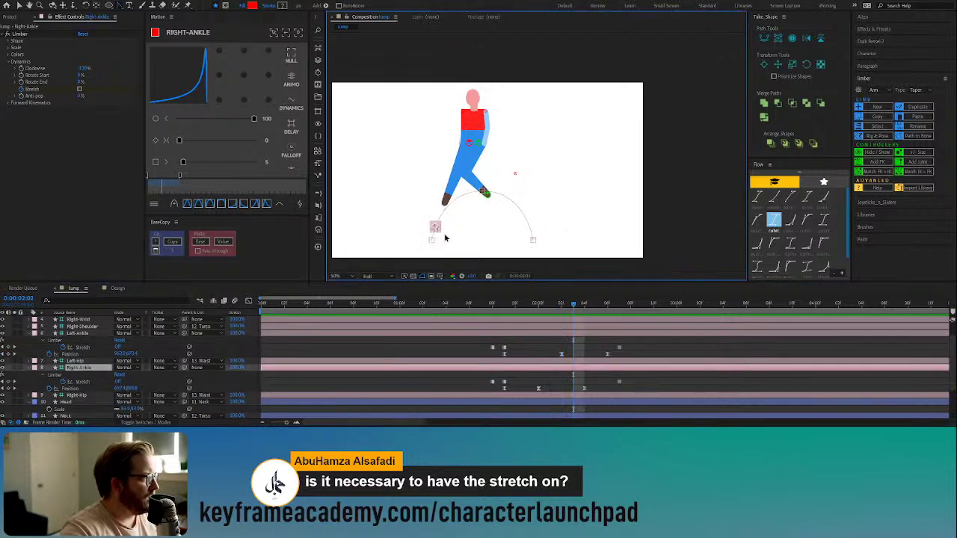
{"action": "key", "text": "v"}
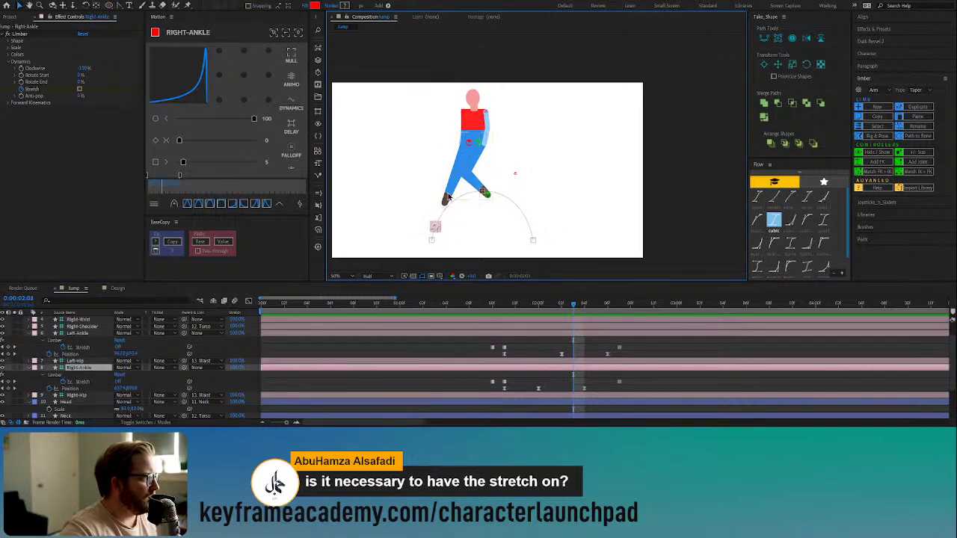
{"action": "mouse_move", "coordinate": [569, 306]}
{"action": "left_mouse_down"}
{"action": "mouse_move", "coordinate": [514, 308]}
{"action": "mouse_move", "coordinate": [582, 316]}
{"action": "left_mouse_up"}
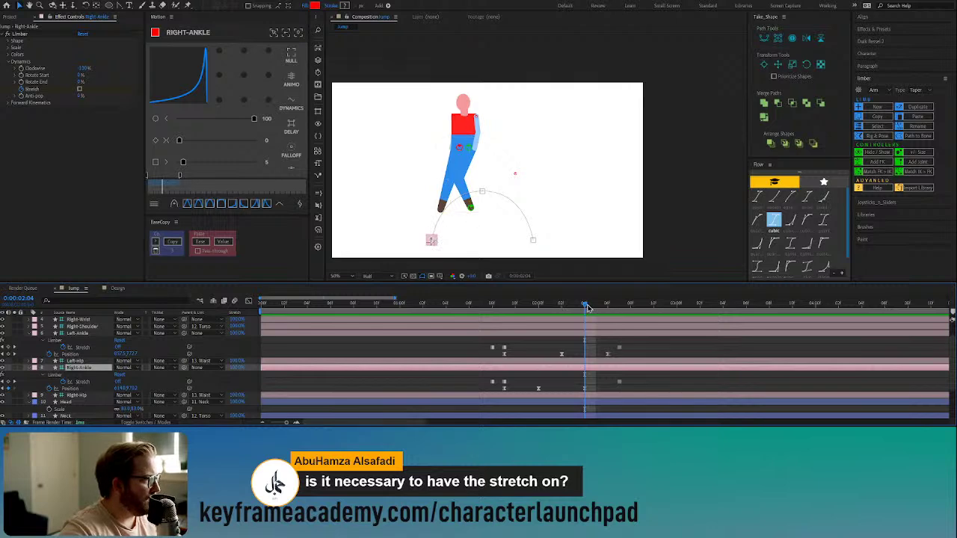
Step: Try deleting the Right-Ankle's Stretch keyframe at 0:00:01:09, preview the jump, and undo the deletion
{"action": "left_click_drag", "start_coordinate": [588, 308], "coordinate": [504, 317]}
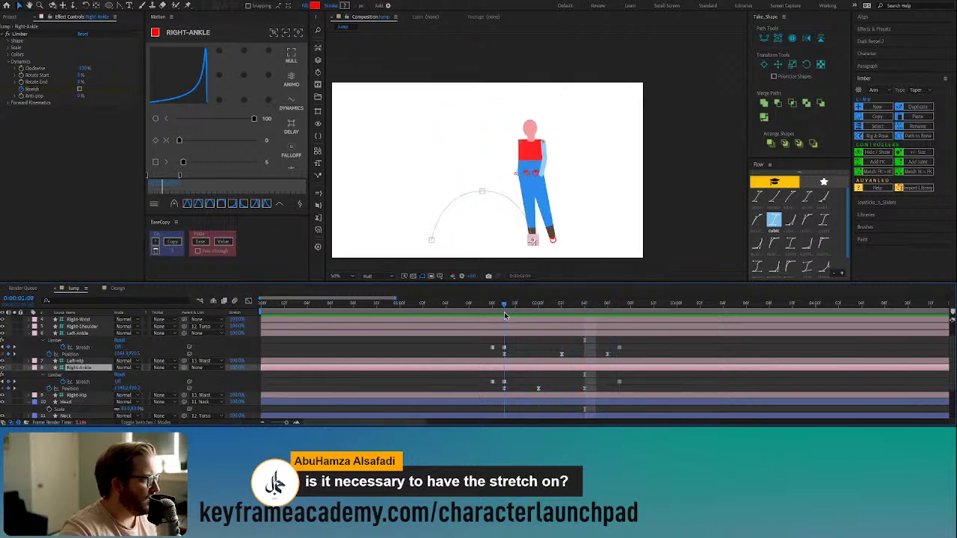
{"action": "left_click", "coordinate": [504, 383]}
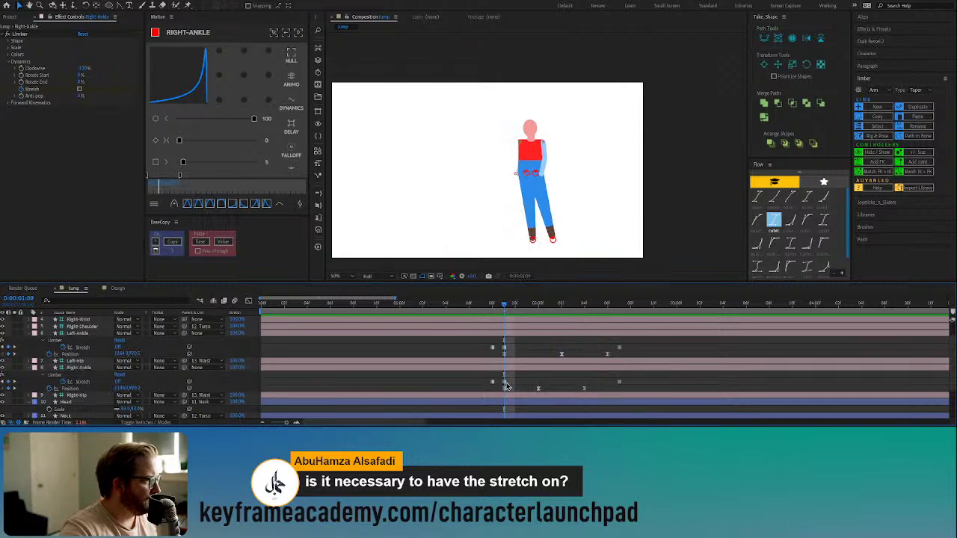
{"action": "left_click", "coordinate": [504, 383]}
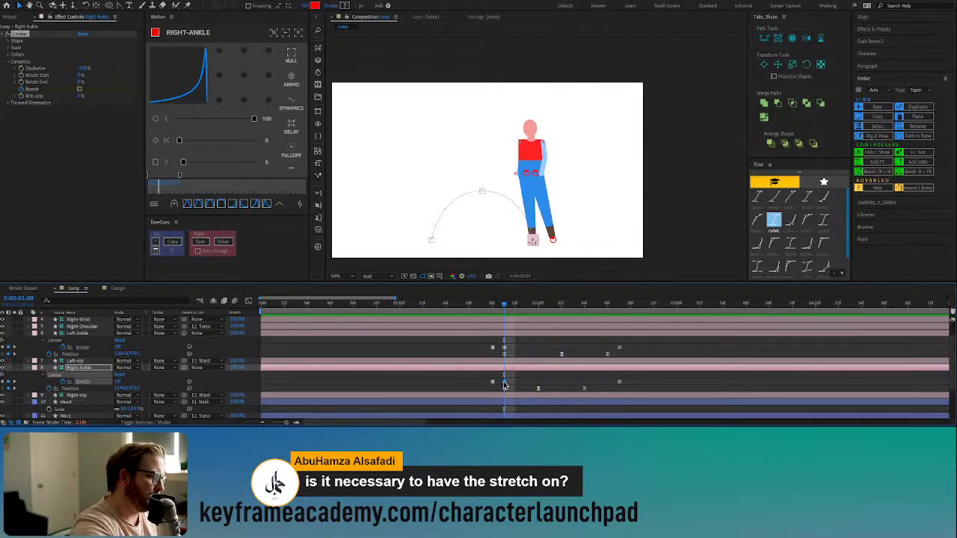
{"action": "key", "text": "Delete"}
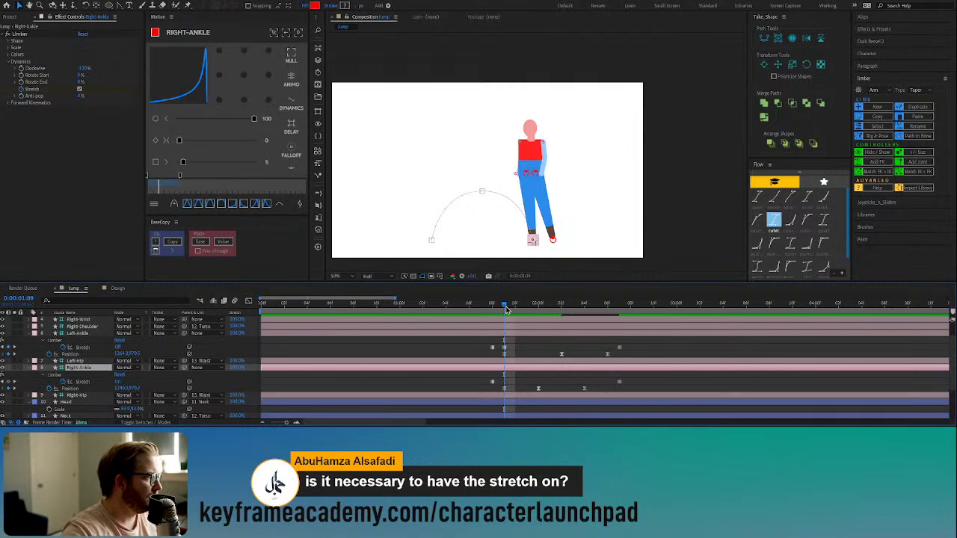
{"action": "mouse_move", "coordinate": [505, 309]}
{"action": "left_mouse_down"}
{"action": "mouse_move", "coordinate": [565, 306]}
{"action": "mouse_move", "coordinate": [498, 313]}
{"action": "left_mouse_up"}
{"action": "key", "text": "space"}
{"action": "key", "text": "ctrl+z"}
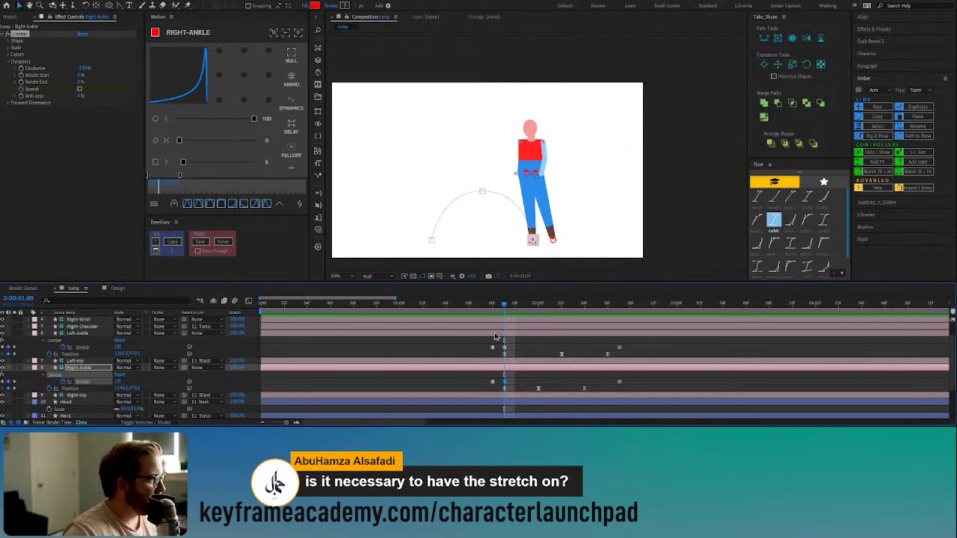
Step: Preview the jump from takeoff and try the Right-Ankle's landing Position keyframe at 0:00:02:05
{"action": "left_click", "coordinate": [490, 307]}
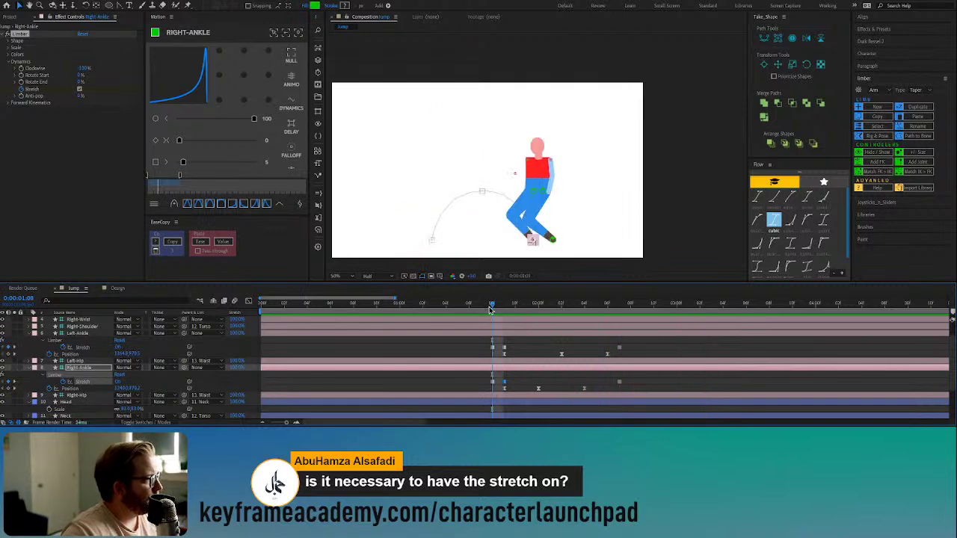
{"action": "key", "text": "space"}
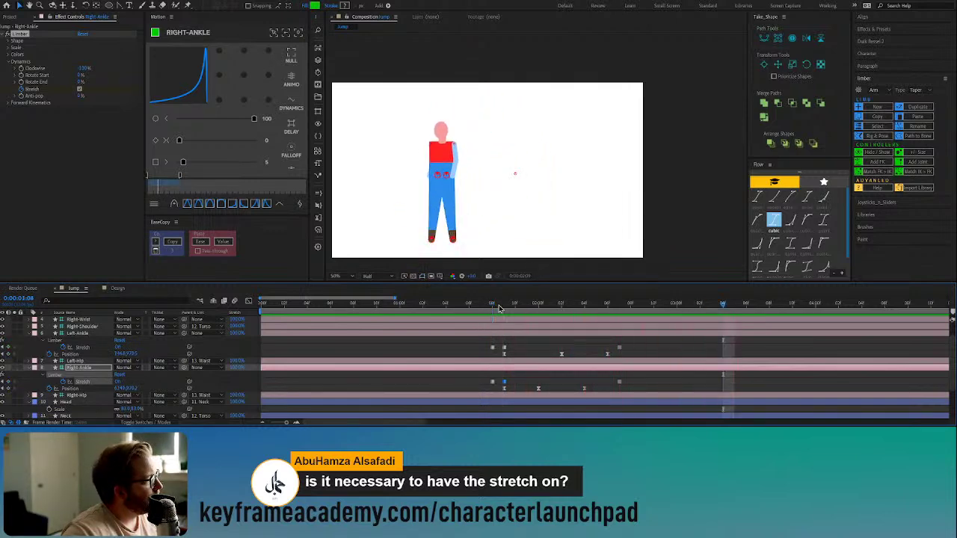
{"action": "left_click", "coordinate": [495, 307]}
{"action": "key", "text": "space"}
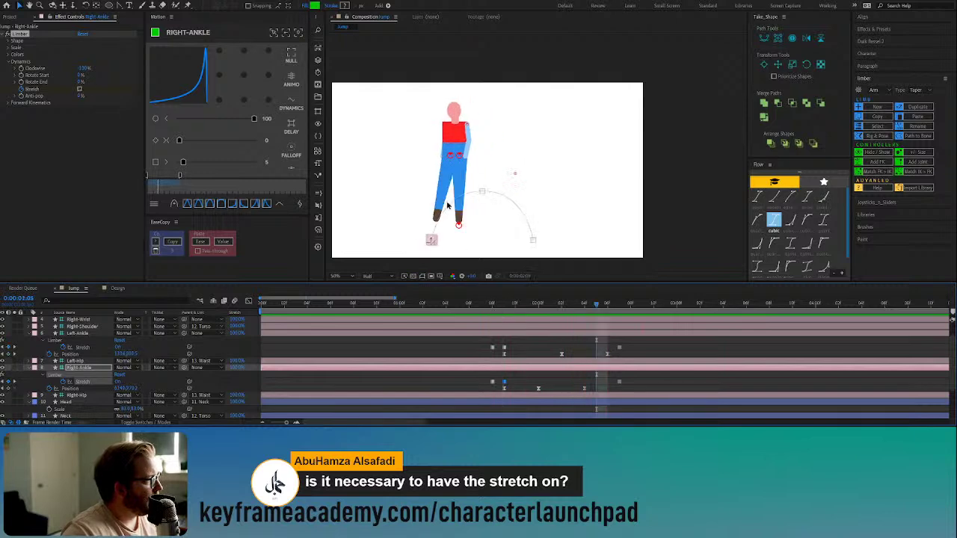
{"action": "left_click_drag", "start_coordinate": [585, 391], "coordinate": [595, 392]}
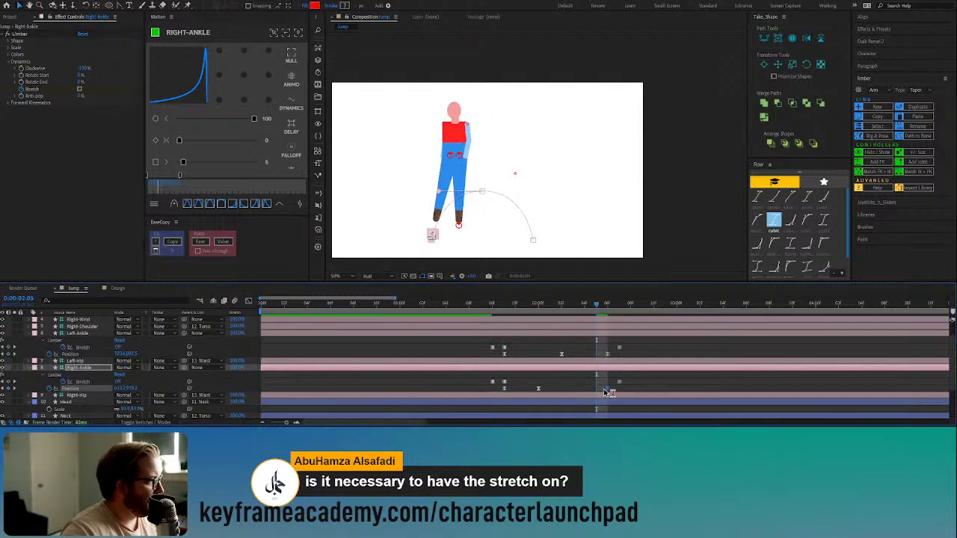
{"action": "left_click", "coordinate": [561, 304]}
{"action": "left_click_drag", "start_coordinate": [521, 307], "coordinate": [493, 307]}
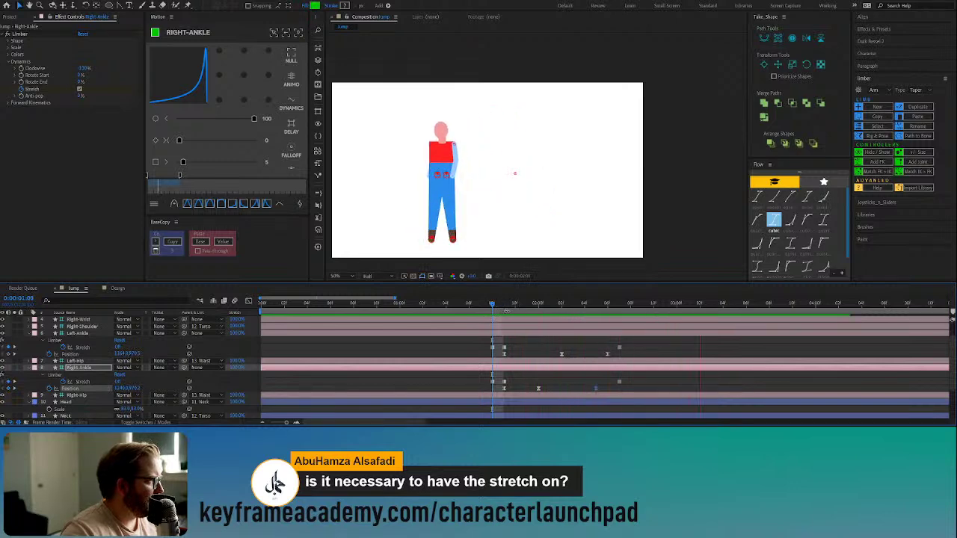
Step: Move the Right-Ankle's mid-air Position keyframe to 0:00:02:01 and its landing keyframe to 0:00:02:06, and preview the jump
{"action": "left_click", "coordinate": [503, 305]}
{"action": "key", "text": "space"}
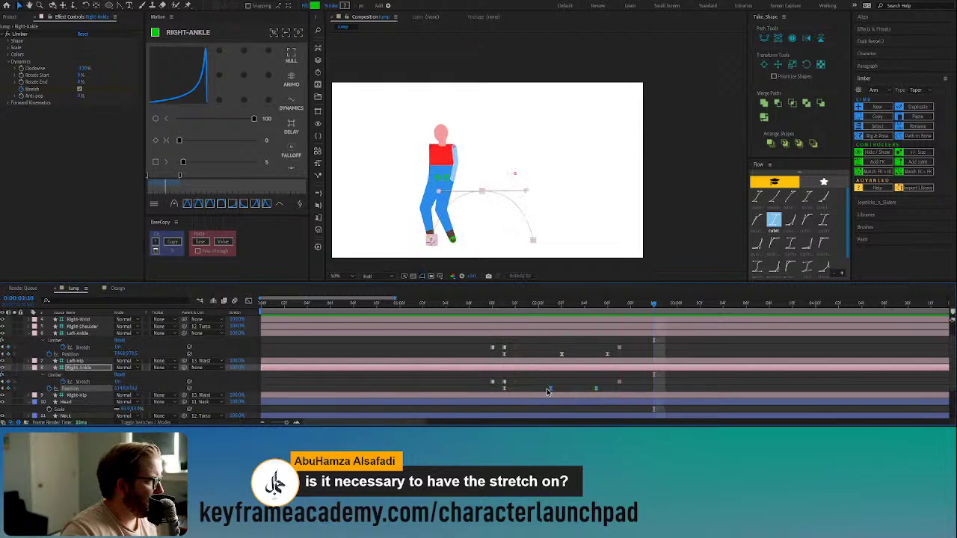
{"action": "left_click_drag", "start_coordinate": [554, 307], "coordinate": [596, 314]}
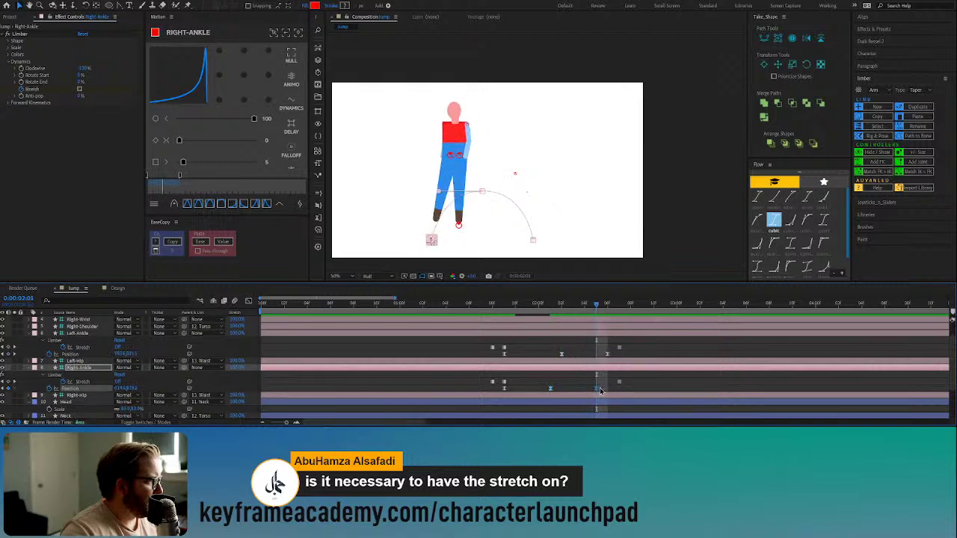
{"action": "left_click_drag", "start_coordinate": [600, 389], "coordinate": [605, 390]}
{"action": "left_click_drag", "start_coordinate": [584, 310], "coordinate": [506, 322]}
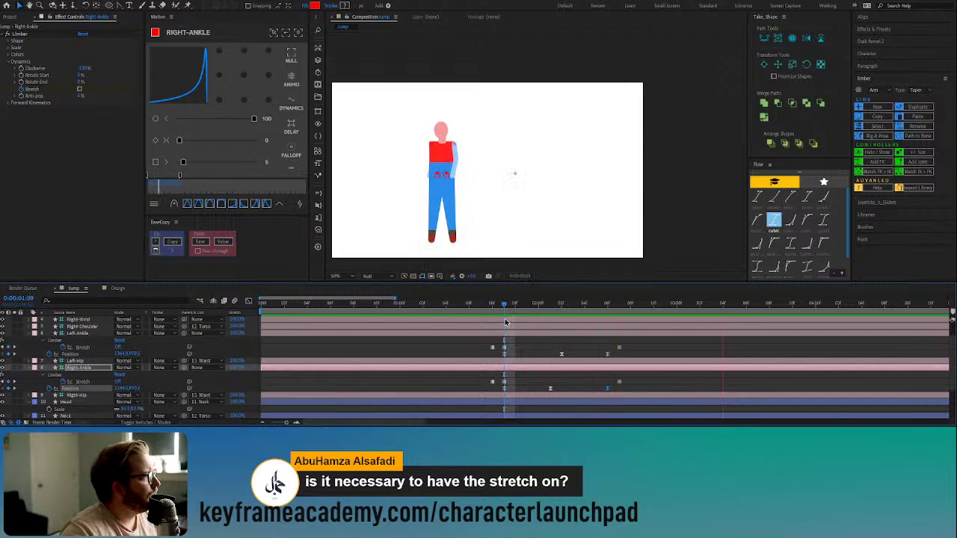
{"action": "key", "text": "space"}
{"action": "left_click_drag", "start_coordinate": [508, 307], "coordinate": [450, 313]}
{"action": "key", "text": "space"}
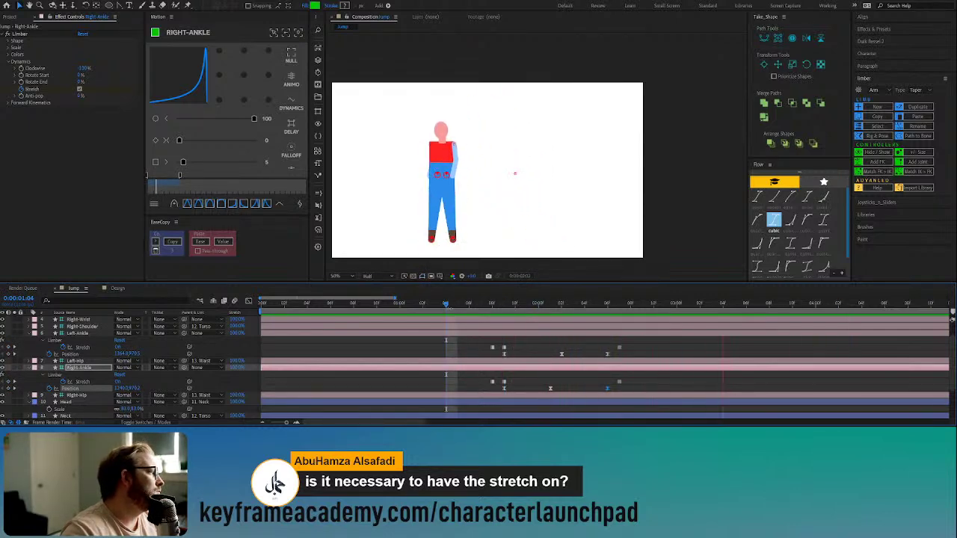
{"action": "left_click", "coordinate": [481, 307]}
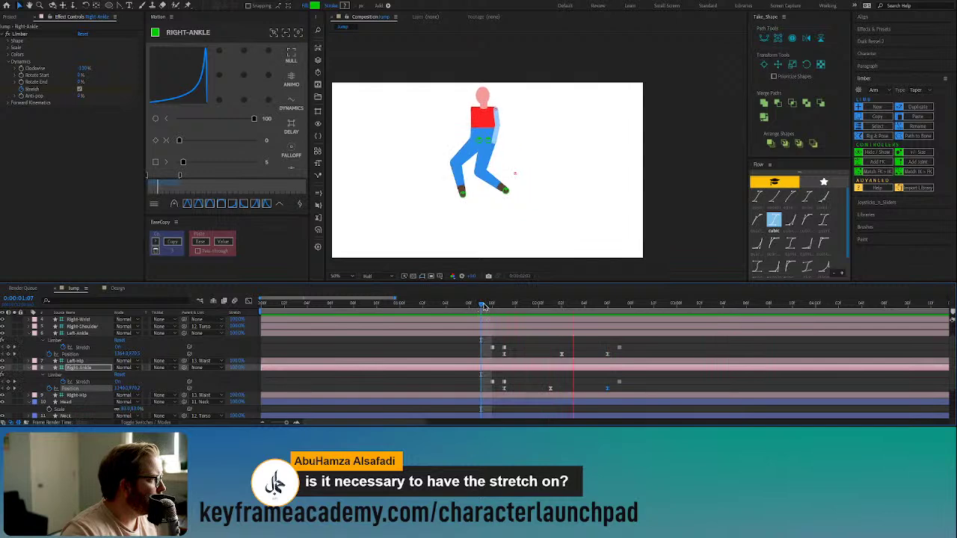
{"action": "key", "text": "space"}
Step: At 0:00:02:01, shift the Right-Ankle back toward the takeoff side and raise it to tuck the leg, and preview the jump
{"action": "left_click", "coordinate": [552, 306]}
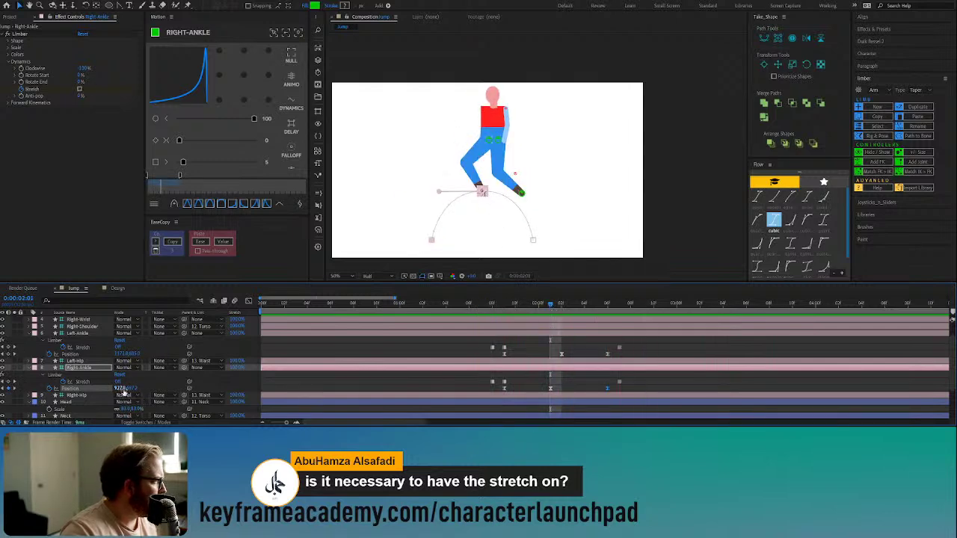
{"action": "left_click_drag", "start_coordinate": [482, 191], "coordinate": [505, 190]}
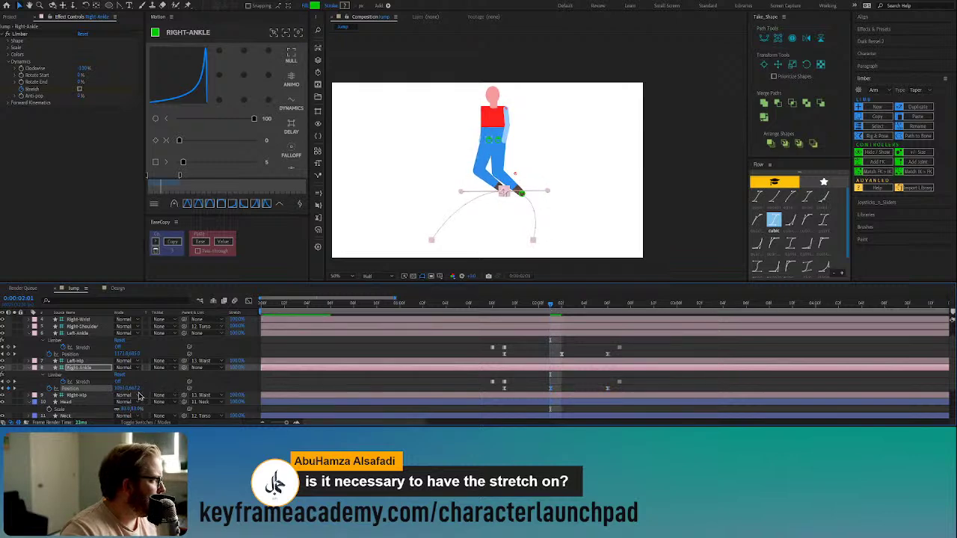
{"action": "left_click_drag", "start_coordinate": [134, 388], "coordinate": [121, 389]}
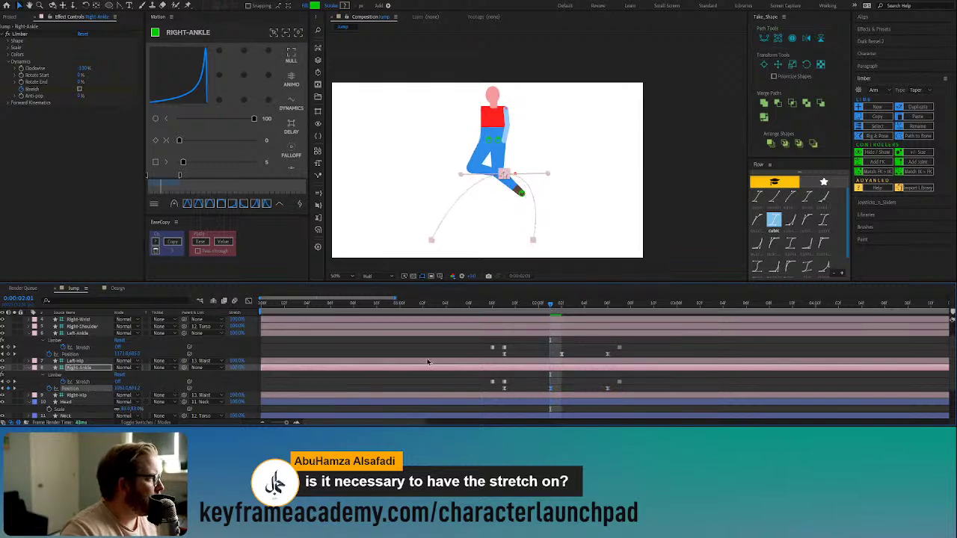
{"action": "left_click_drag", "start_coordinate": [551, 306], "coordinate": [500, 310]}
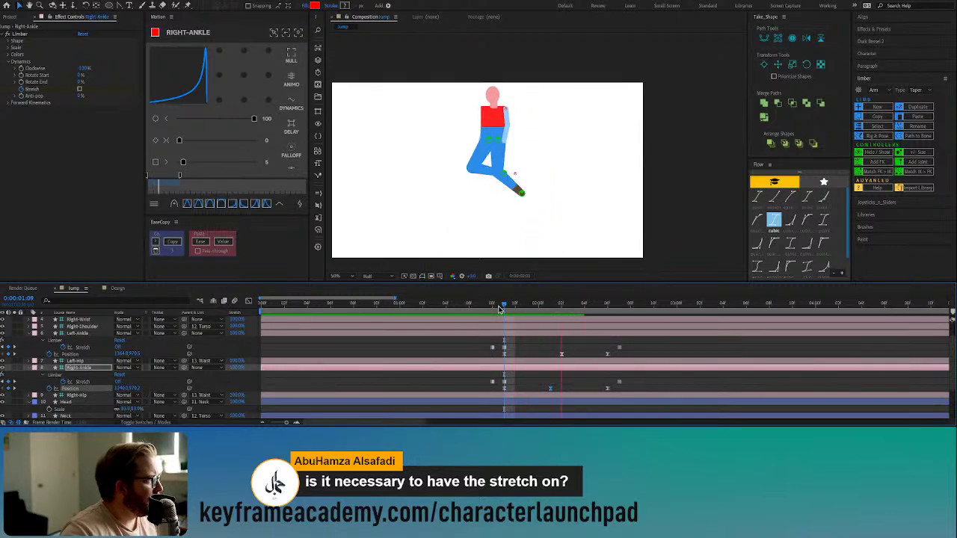
{"action": "key", "text": "space"}
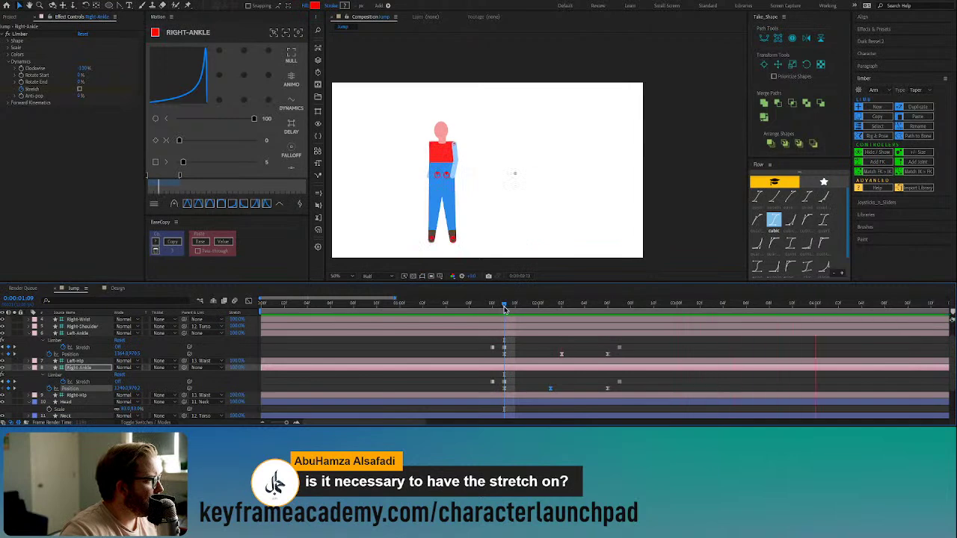
{"action": "left_click_drag", "start_coordinate": [507, 308], "coordinate": [486, 304]}
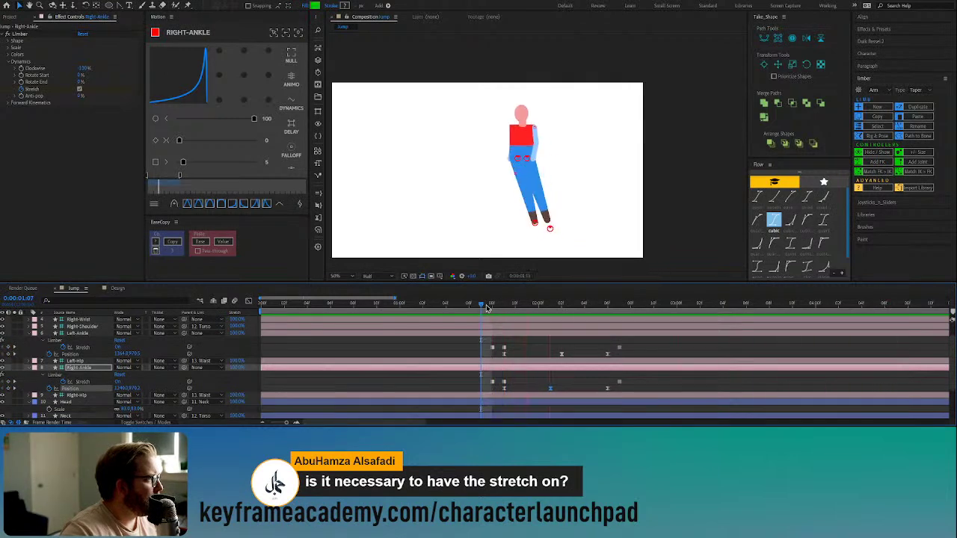
{"action": "key", "text": "space"}
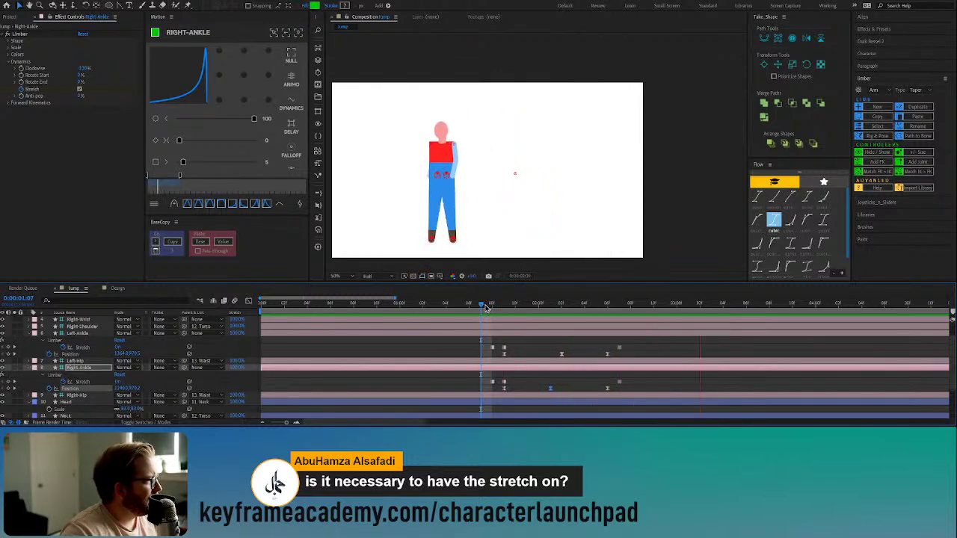
{"action": "key", "text": "space"}
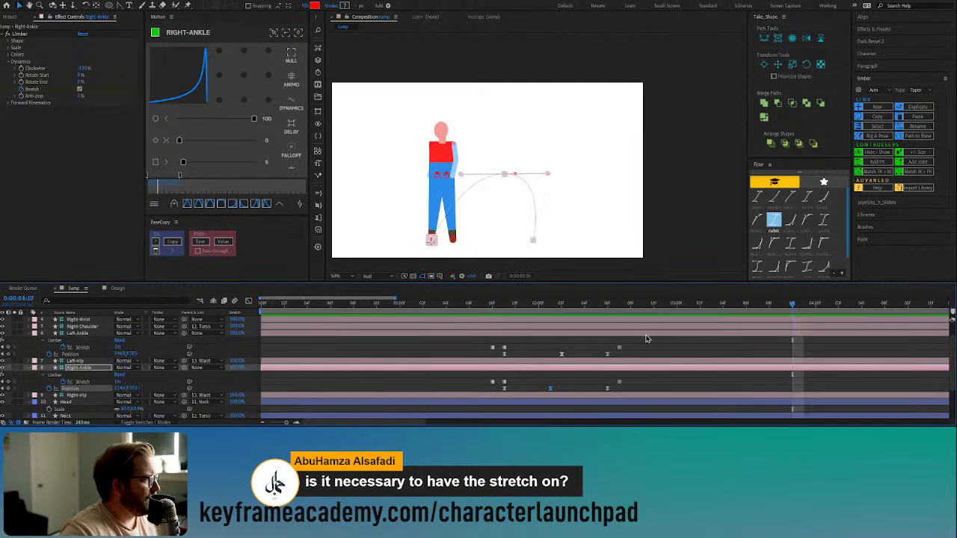
Step: At the landing frame 0:00:02:07, lower the Torso with its Y Position and move its final Y Position keyframe two frames later
{"action": "scroll", "coordinate": [646, 338], "scroll_direction": "down", "scroll_amount": 3}
{"action": "left_click", "coordinate": [620, 307]}
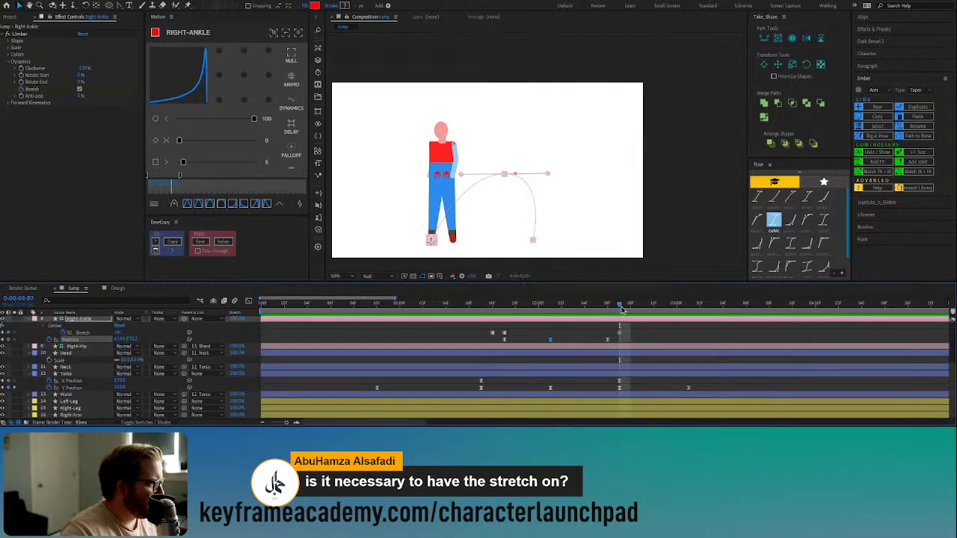
{"action": "left_click", "coordinate": [618, 388]}
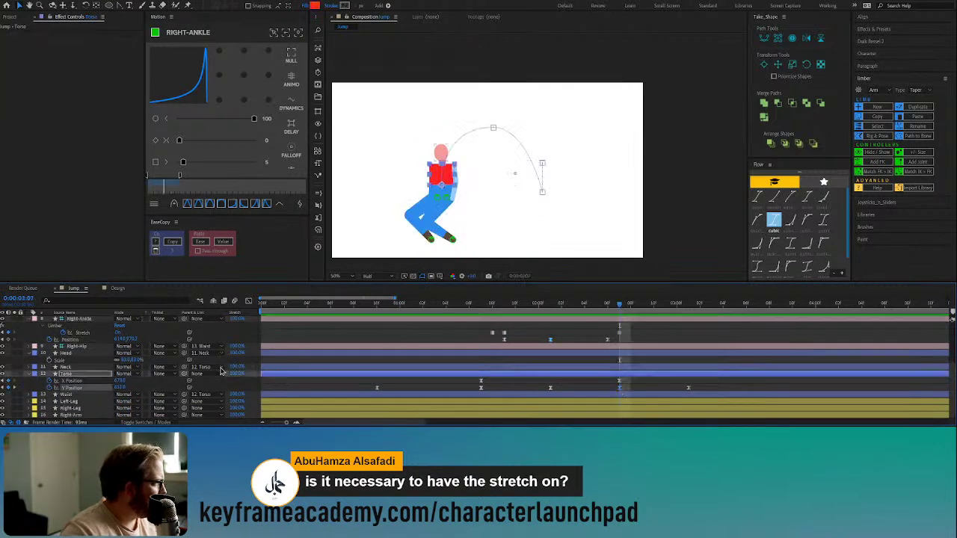
{"action": "left_click_drag", "start_coordinate": [131, 383], "coordinate": [142, 386]}
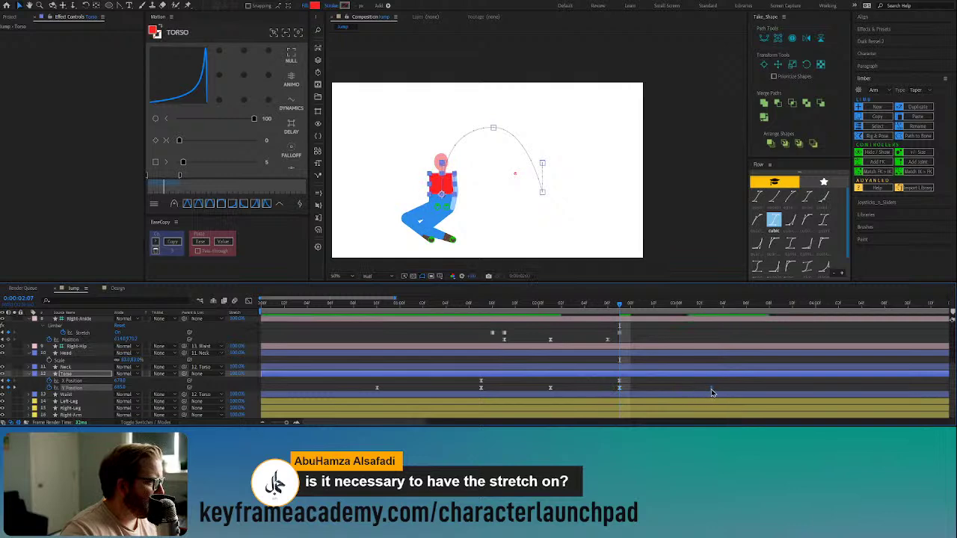
Step: Lengthen the outgoing ease of the Torso's Y Position landing keyframe in the speed graph and preview the jump
{"action": "left_click", "coordinate": [248, 302]}
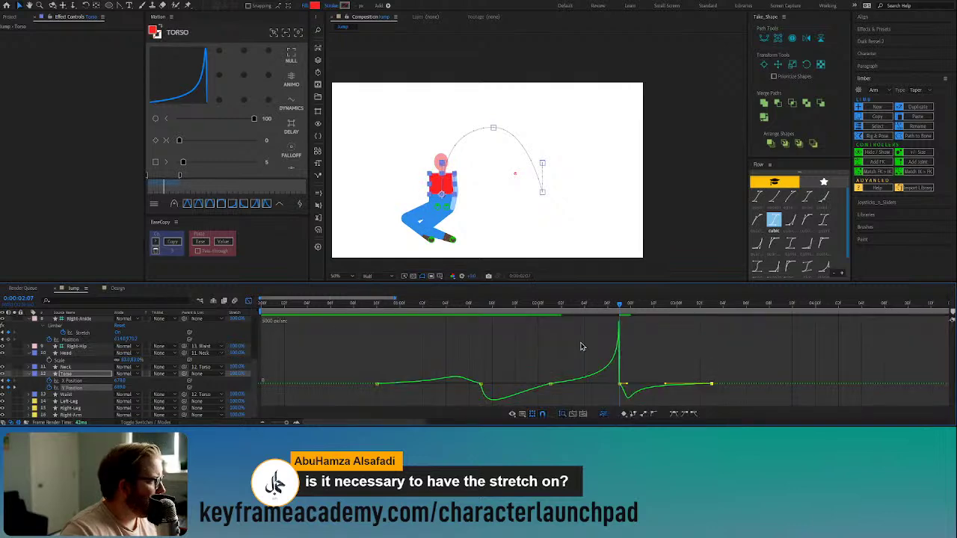
{"action": "left_click_drag", "start_coordinate": [626, 386], "coordinate": [640, 384]}
{"action": "left_click", "coordinate": [580, 332]}
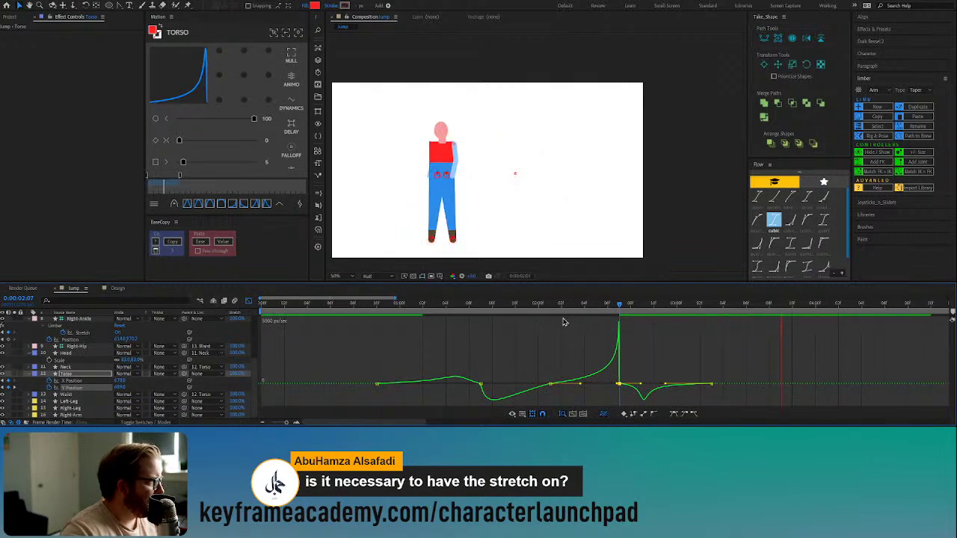
{"action": "key", "text": "space"}
{"action": "left_click", "coordinate": [248, 301]}
{"action": "left_click", "coordinate": [366, 310]}
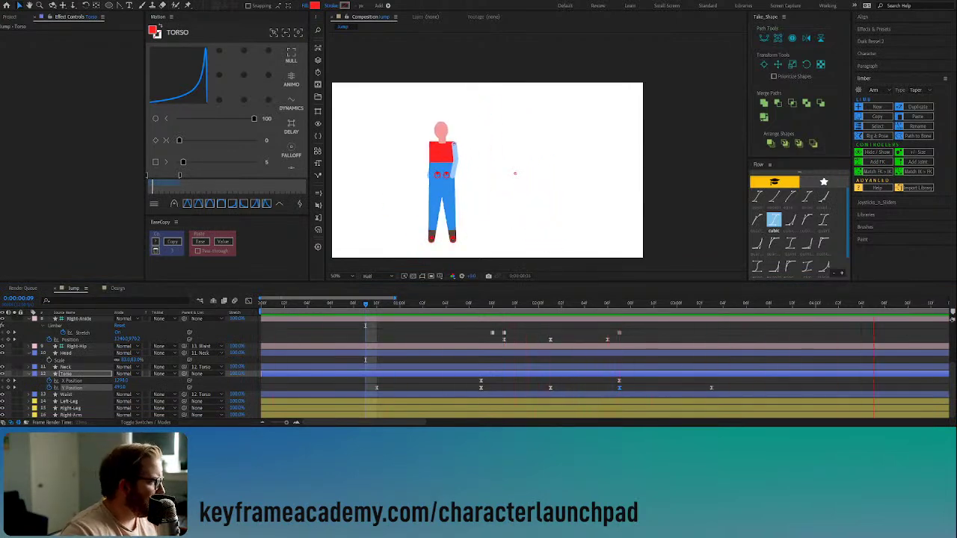
Step: Extend the incoming ease of the Torso's Y Position keyframe at 0:00:02:07 in the speed graph and preview the landing
{"action": "left_click", "coordinate": [619, 309]}
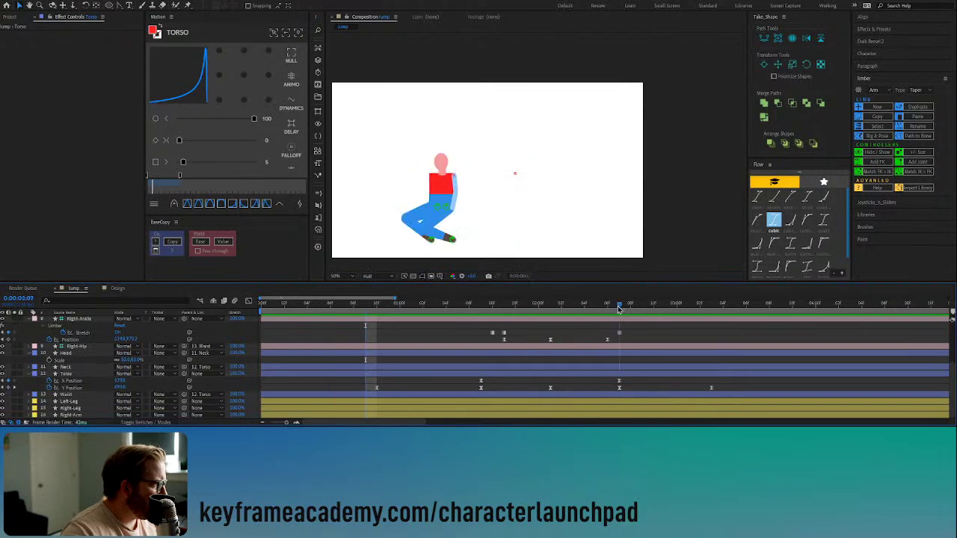
{"action": "left_click", "coordinate": [617, 388]}
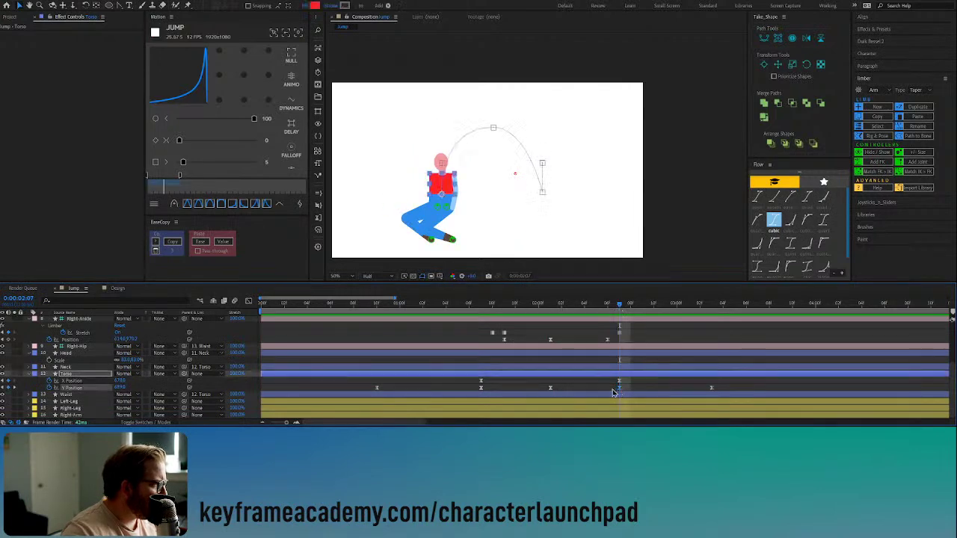
{"action": "left_click", "coordinate": [248, 302]}
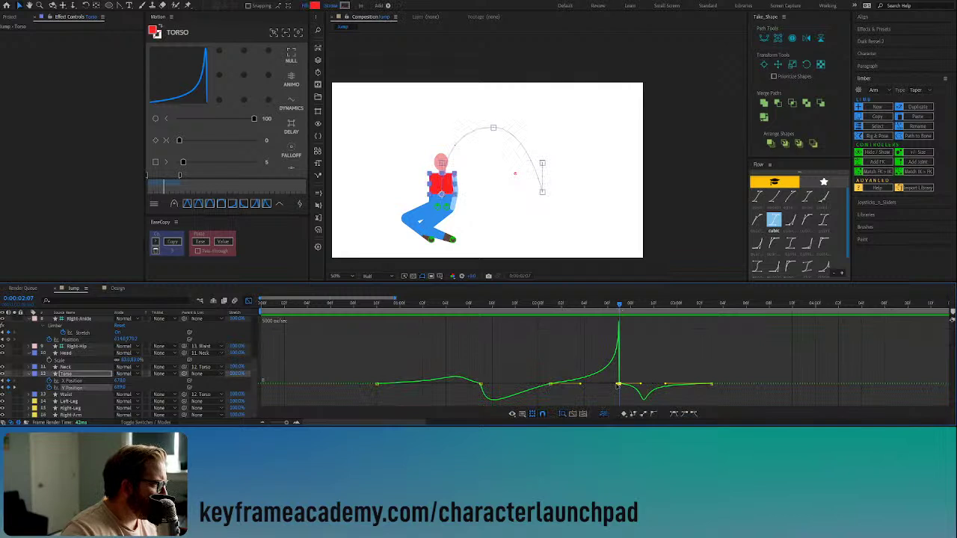
{"action": "left_click_drag", "start_coordinate": [617, 385], "coordinate": [615, 386]}
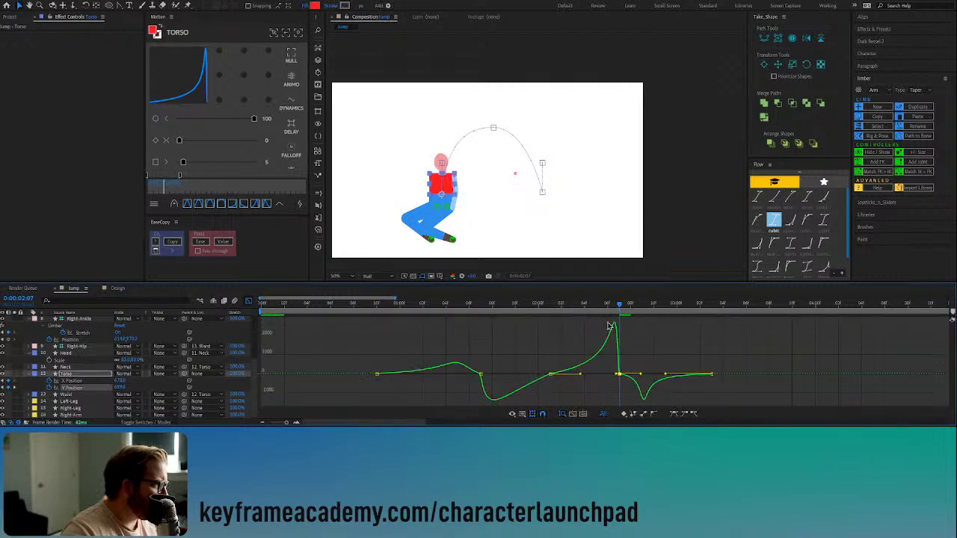
{"action": "left_click", "coordinate": [553, 306]}
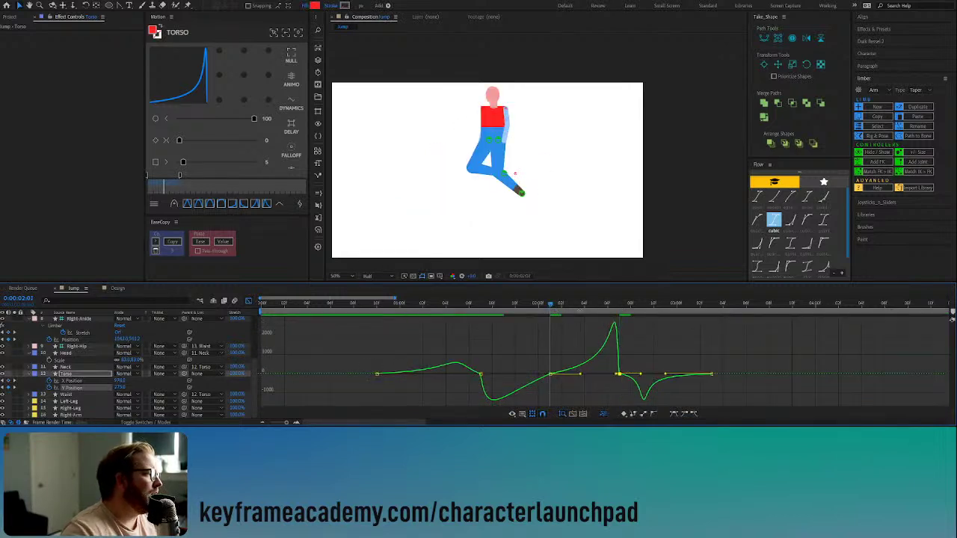
{"action": "key", "text": "space"}
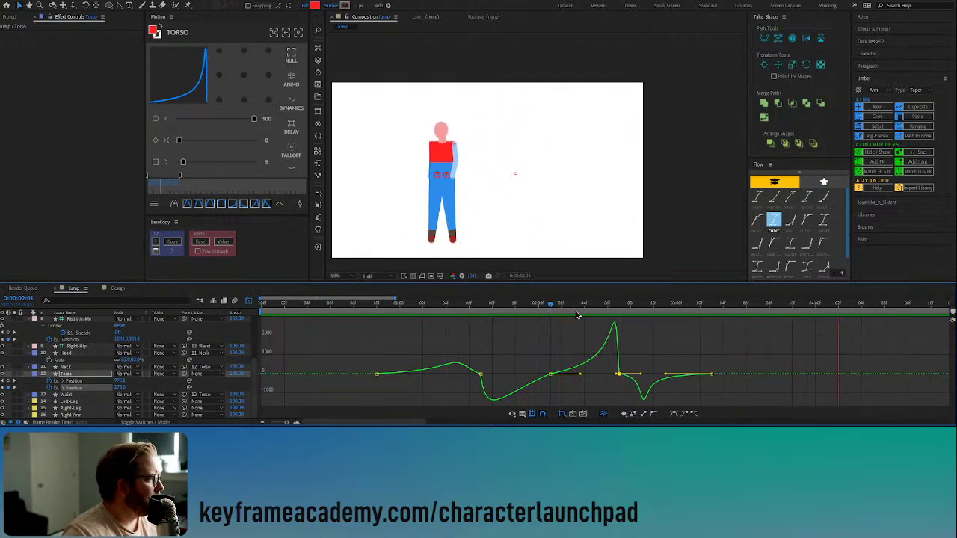
{"action": "key", "text": "space"}
{"action": "left_click", "coordinate": [249, 301]}
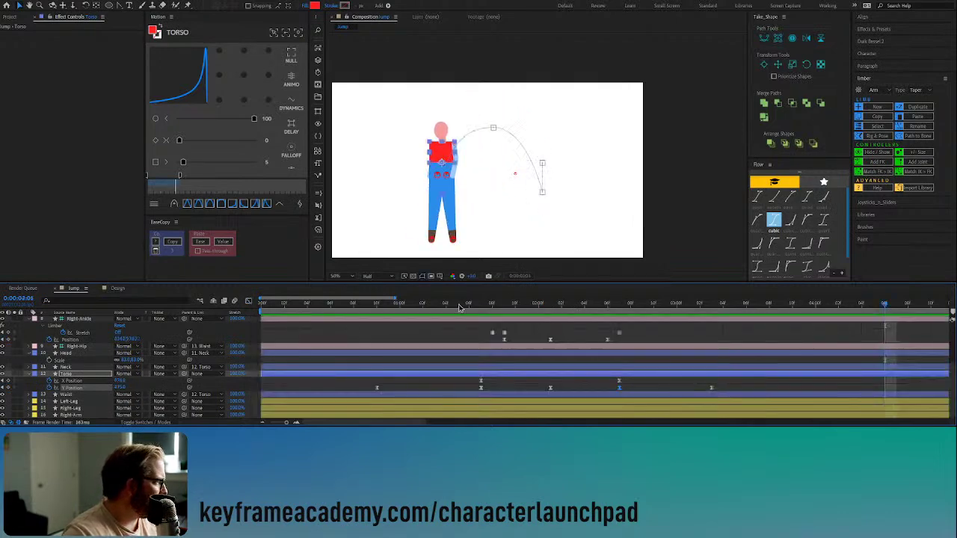
Step: Raise the Torso at 0:00:02:07 by reducing its Y Position for a shallower landing crouch, and play back the animation
{"action": "left_click", "coordinate": [618, 303]}
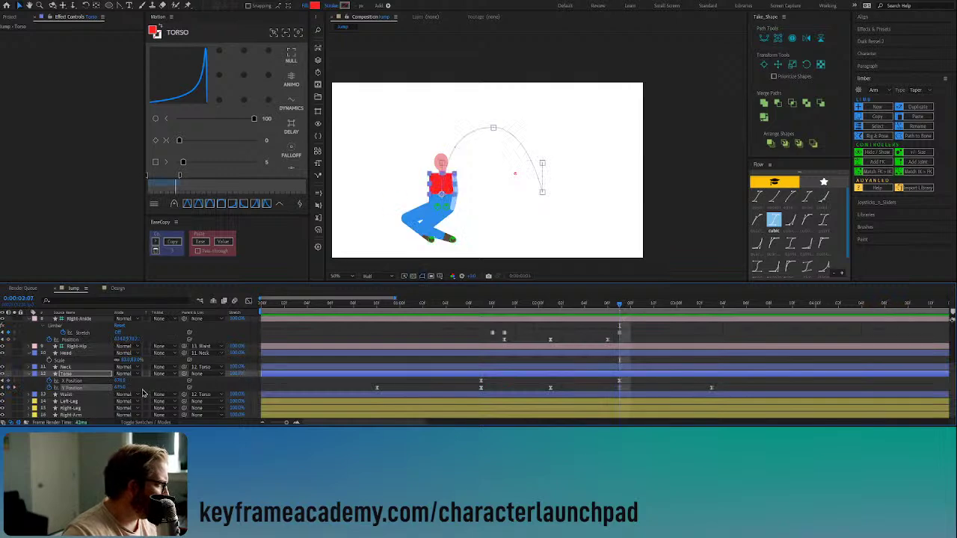
{"action": "left_click_drag", "start_coordinate": [119, 388], "coordinate": [94, 389]}
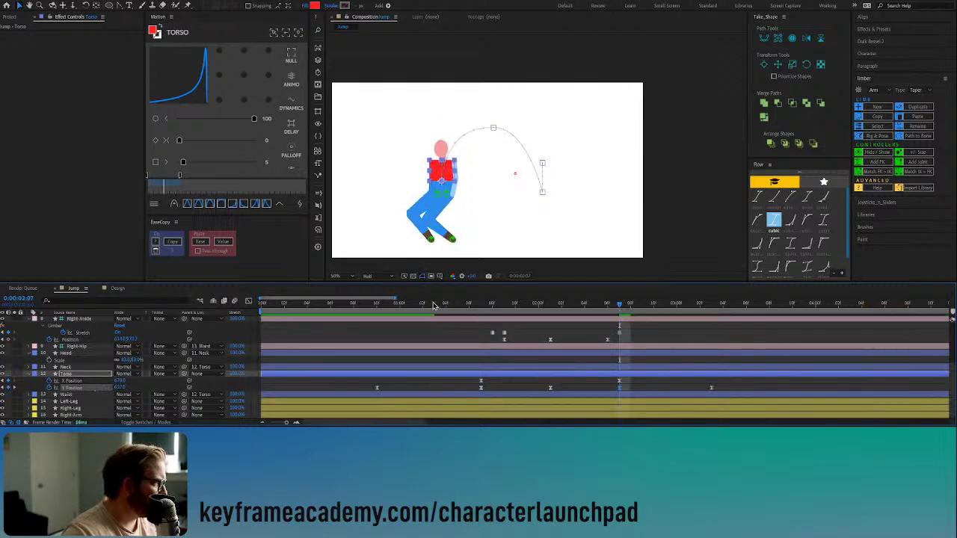
{"action": "left_click_drag", "start_coordinate": [433, 305], "coordinate": [338, 314]}
{"action": "key", "text": "space"}
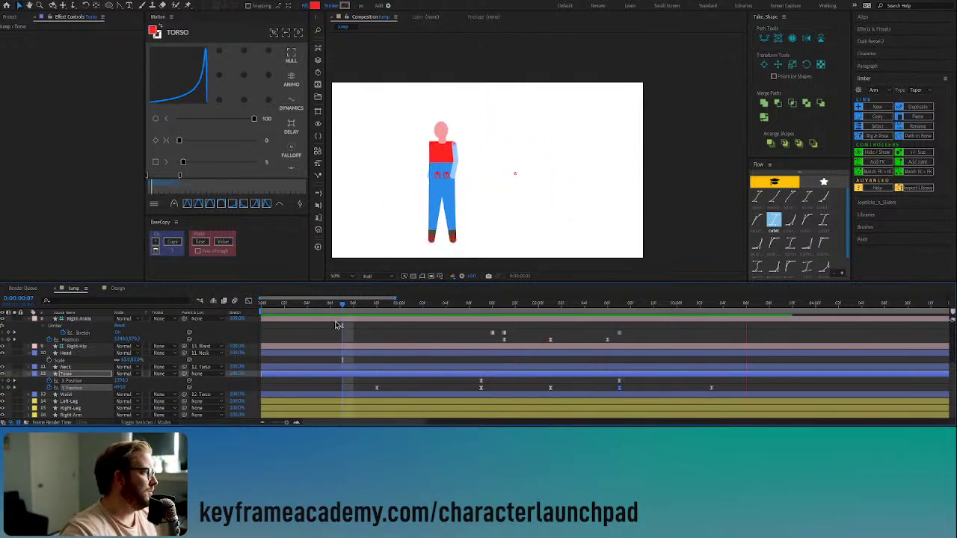
{"action": "key", "text": "space"}
Step: Start keyframing Upper FK Rotation and Lower FK Rotation on Left-Wrist and reveal its keyframes in the timeline
{"action": "scroll", "coordinate": [369, 374], "scroll_direction": "up", "scroll_amount": 4}
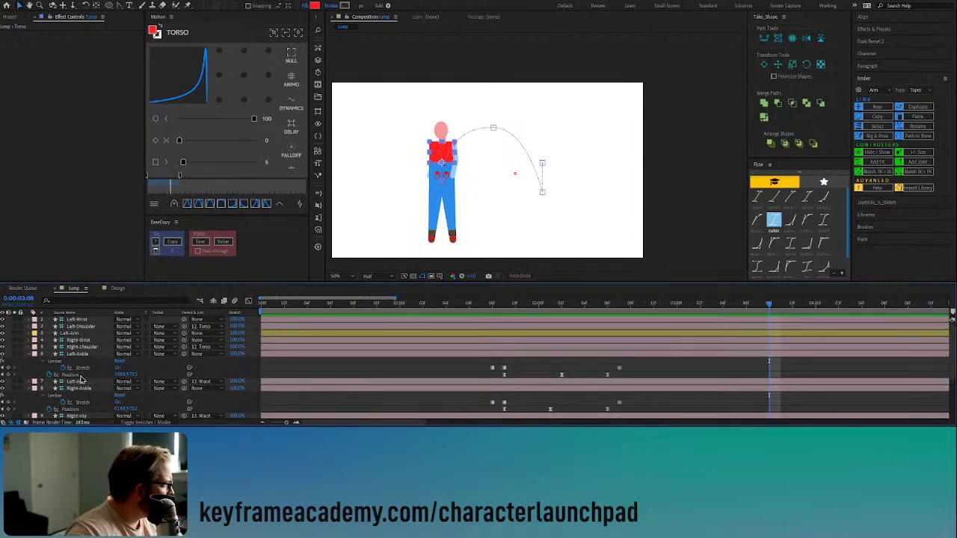
{"action": "left_click", "coordinate": [75, 319]}
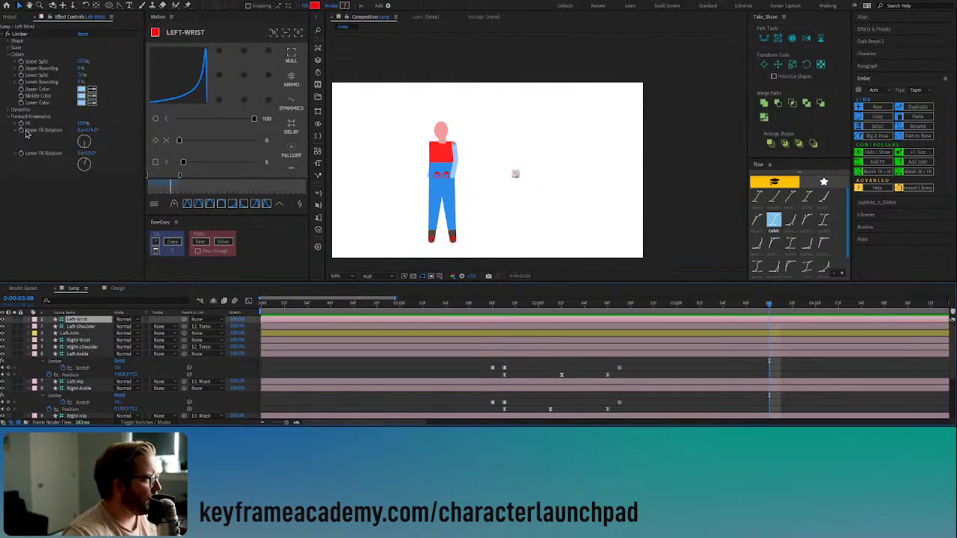
{"action": "left_click_drag", "start_coordinate": [22, 130], "coordinate": [22, 180]}
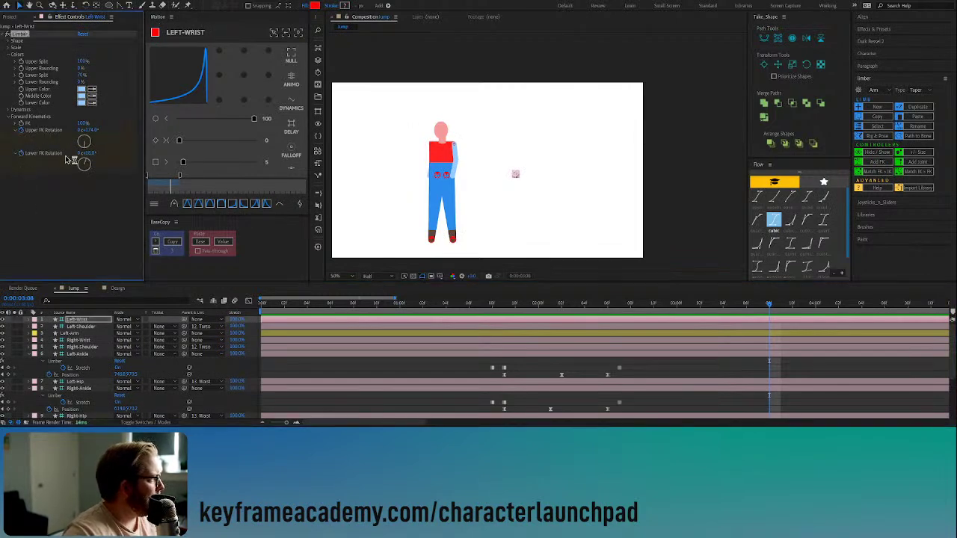
{"action": "key", "text": "u"}
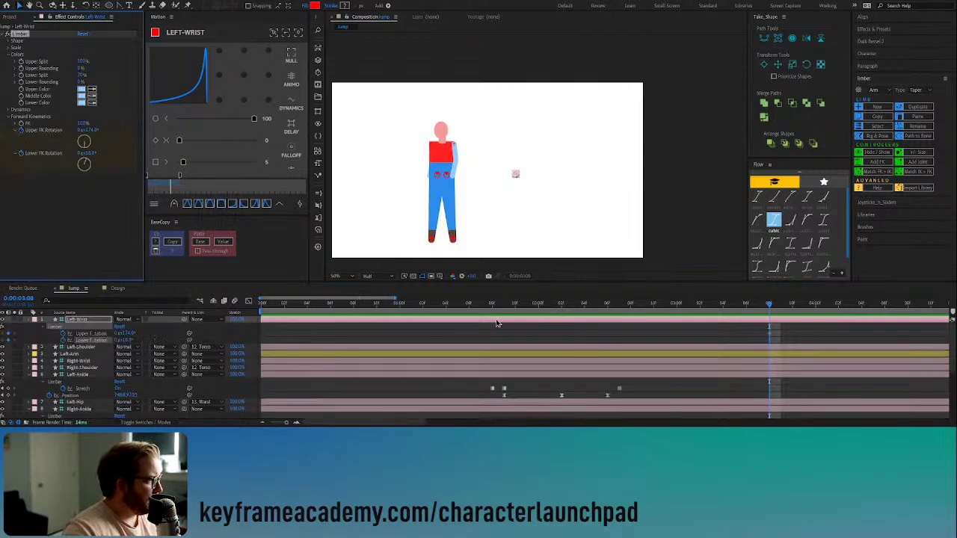
Step: Move both Left-Wrist FK rotation keyframes to 0:00:00:10, in line with the Torso's first Y Position keyframe
{"action": "left_click_drag", "start_coordinate": [780, 334], "coordinate": [767, 340]}
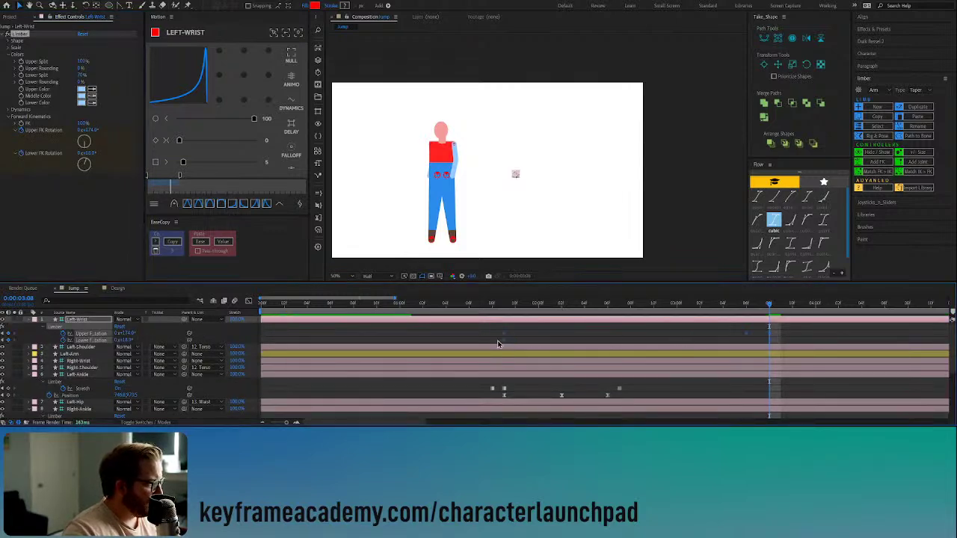
{"action": "scroll", "coordinate": [507, 344], "scroll_direction": "down", "scroll_amount": 4}
{"action": "left_click", "coordinate": [376, 306]}
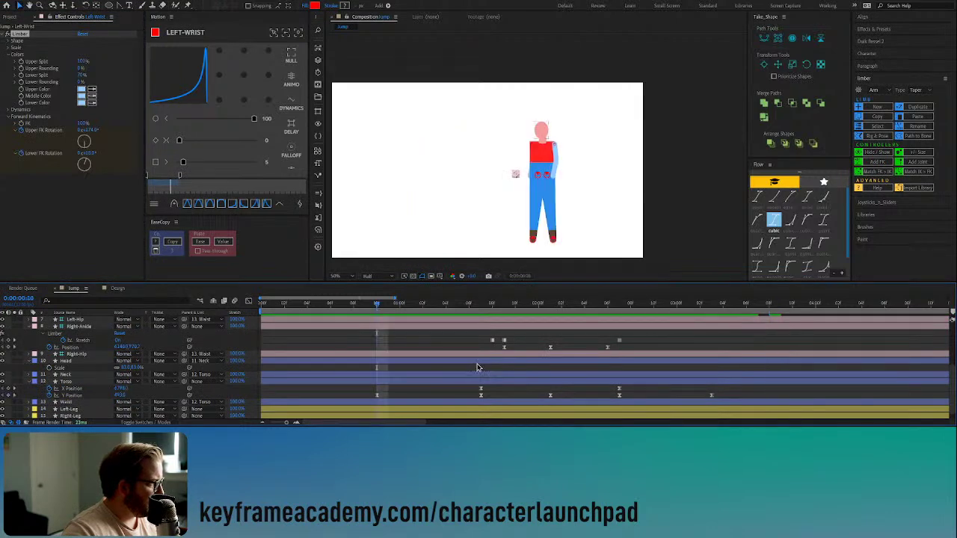
{"action": "scroll", "coordinate": [511, 333], "scroll_direction": "up", "scroll_amount": 4}
{"action": "left_click_drag", "start_coordinate": [505, 342], "coordinate": [402, 343]}
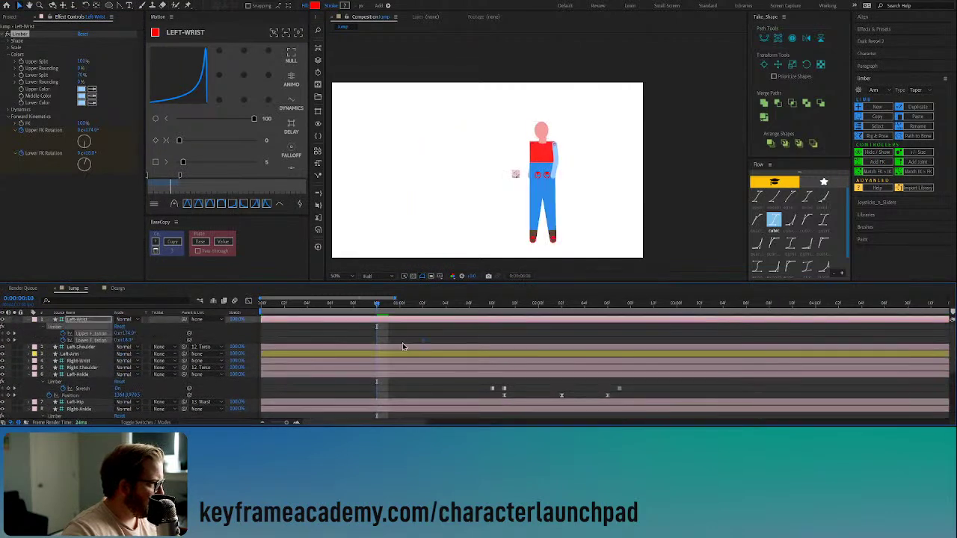
{"action": "scroll", "coordinate": [377, 366], "scroll_direction": "down", "scroll_amount": 3}
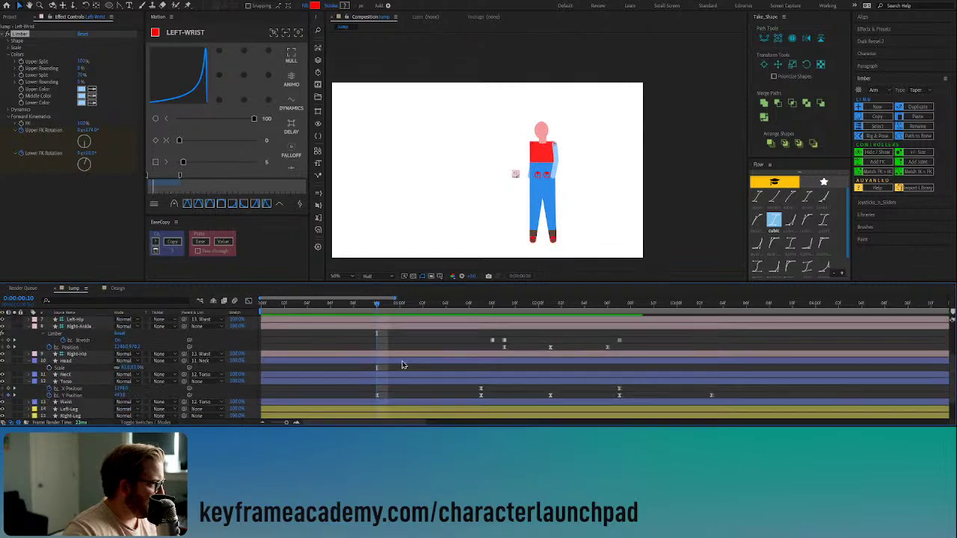
{"action": "left_click", "coordinate": [378, 388]}
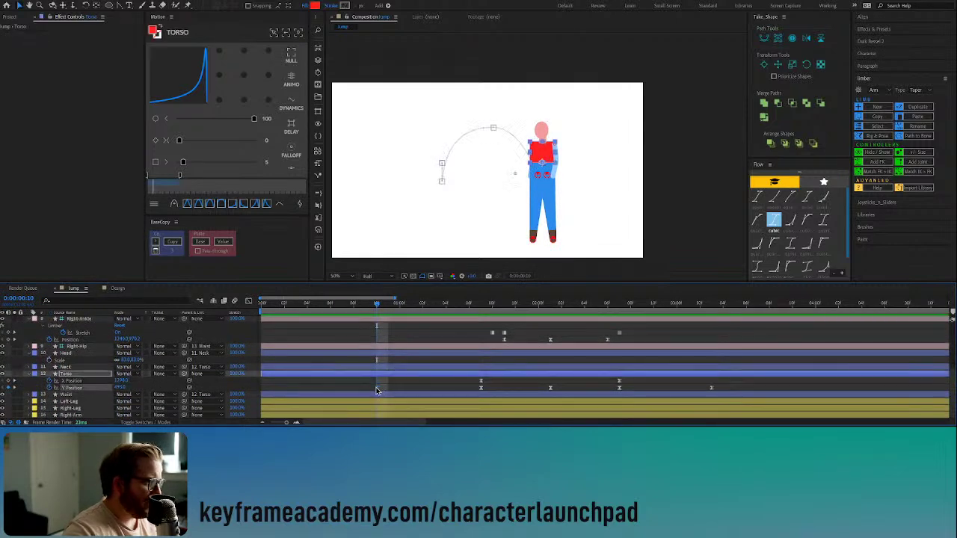
Step: At the crouch frame 0:00:01:07, keyframe Left-Wrist's upper and lower FK rotations so the elbow points outward and the forearm folds toward the torso
{"action": "scroll", "coordinate": [377, 390], "scroll_direction": "up", "scroll_amount": 2}
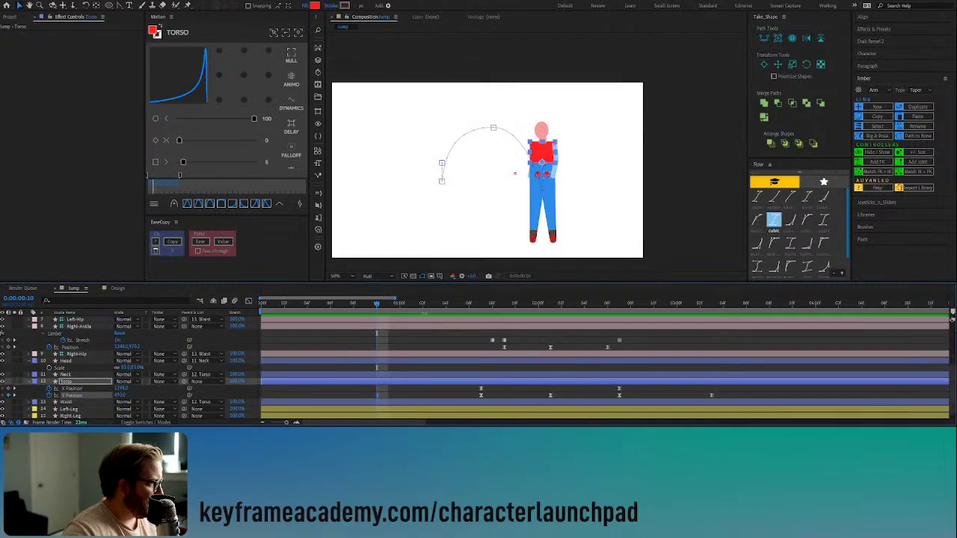
{"action": "left_click", "coordinate": [480, 305]}
{"action": "scroll", "coordinate": [419, 370], "scroll_direction": "up", "scroll_amount": 5}
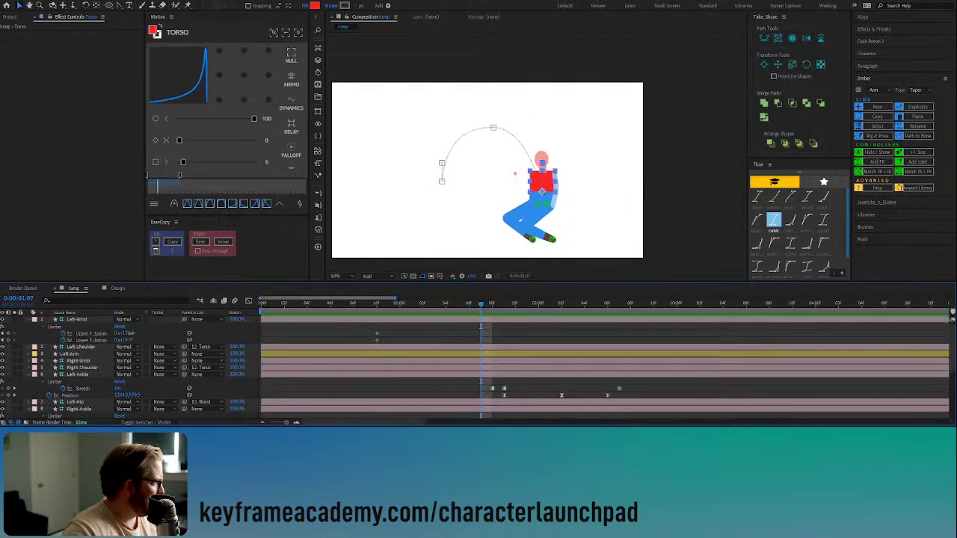
{"action": "left_click", "coordinate": [112, 334]}
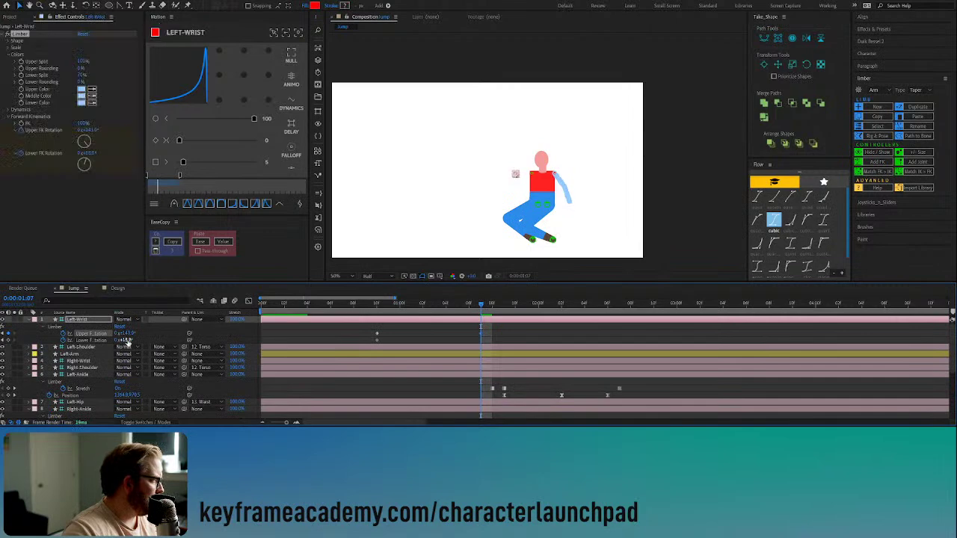
{"action": "left_click_drag", "start_coordinate": [127, 340], "coordinate": [167, 340]}
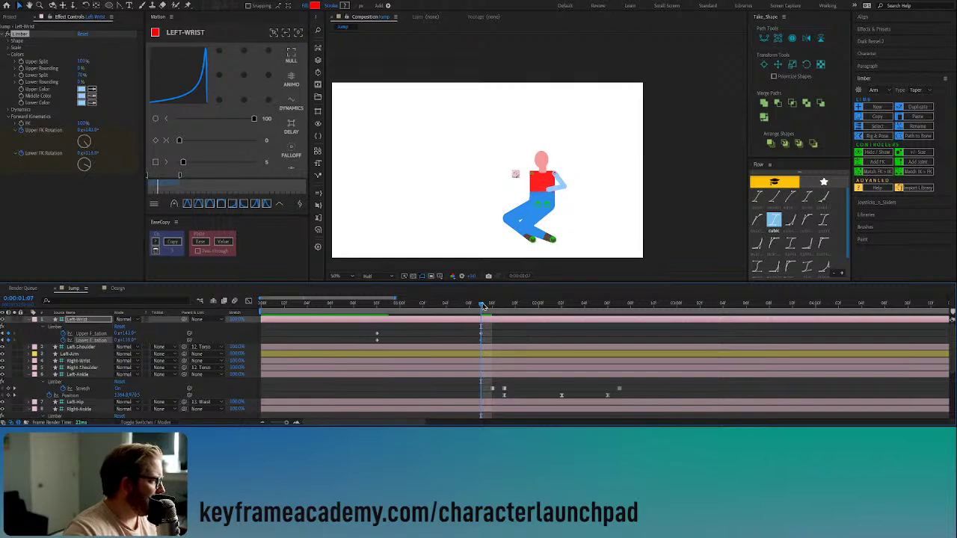
Step: At the jump's peak, 0:00:02:01, swing the left arm overhead with Upper FK Rotation and set Lower FK Rotation to 29°
{"action": "left_click_drag", "start_coordinate": [491, 305], "coordinate": [562, 307]}
{"action": "scroll", "coordinate": [527, 323], "scroll_direction": "down", "scroll_amount": 5}
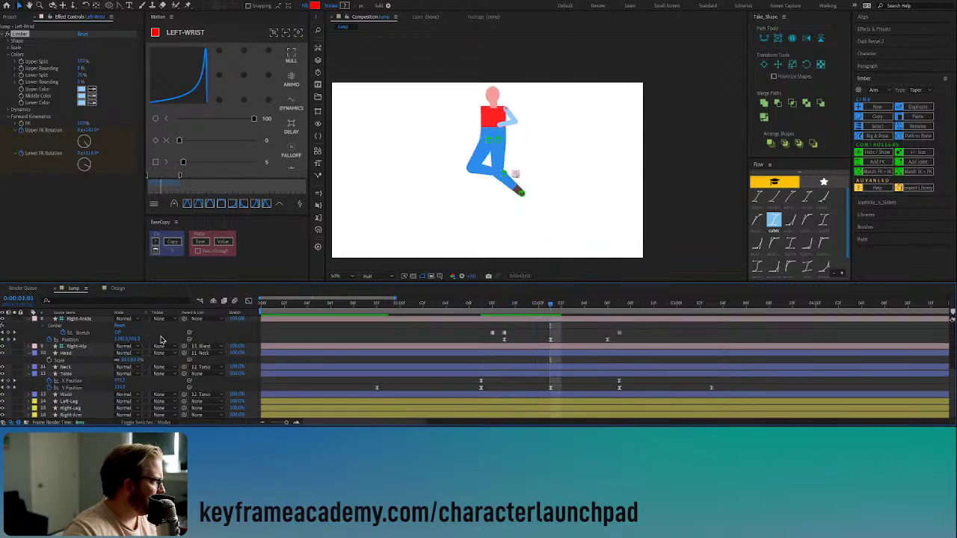
{"action": "scroll", "coordinate": [160, 342], "scroll_direction": "up", "scroll_amount": 3}
{"action": "scroll", "coordinate": [142, 348], "scroll_direction": "up", "scroll_amount": 3}
{"action": "scroll", "coordinate": [141, 357], "scroll_direction": "up", "scroll_amount": 2}
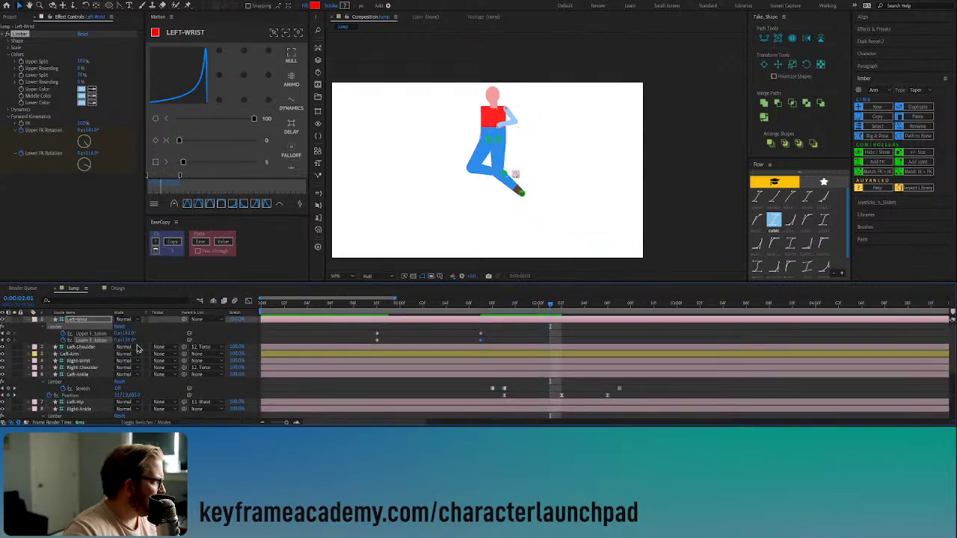
{"action": "left_click_drag", "start_coordinate": [130, 336], "coordinate": [209, 331]}
{"action": "mouse_move", "coordinate": [127, 341]}
{"action": "left_mouse_down"}
{"action": "mouse_move", "coordinate": [95, 341]}
{"action": "mouse_move", "coordinate": [139, 326]}
{"action": "left_mouse_up"}
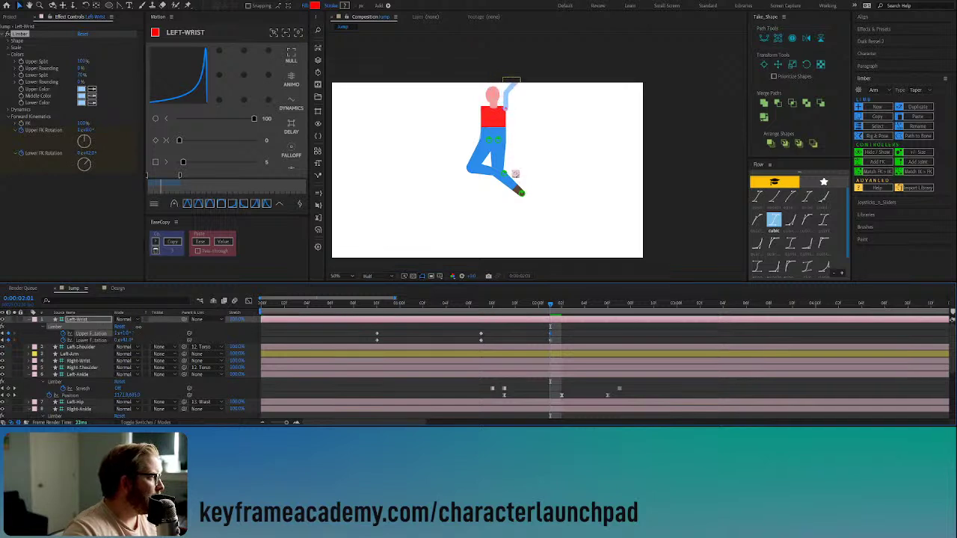
{"action": "left_click", "coordinate": [133, 340]}
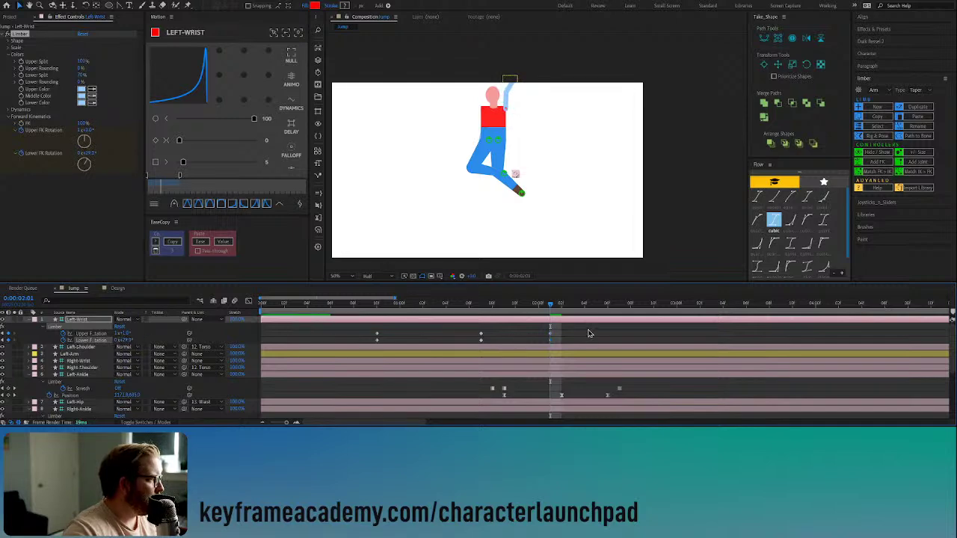
Step: At the landing frame 0:00:02:07, bring Left-Wrist's arm down to the side with Upper FK Rotation at about 96° and keyframe Lower FK Rotation
{"action": "scroll", "coordinate": [575, 329], "scroll_direction": "down", "scroll_amount": 3}
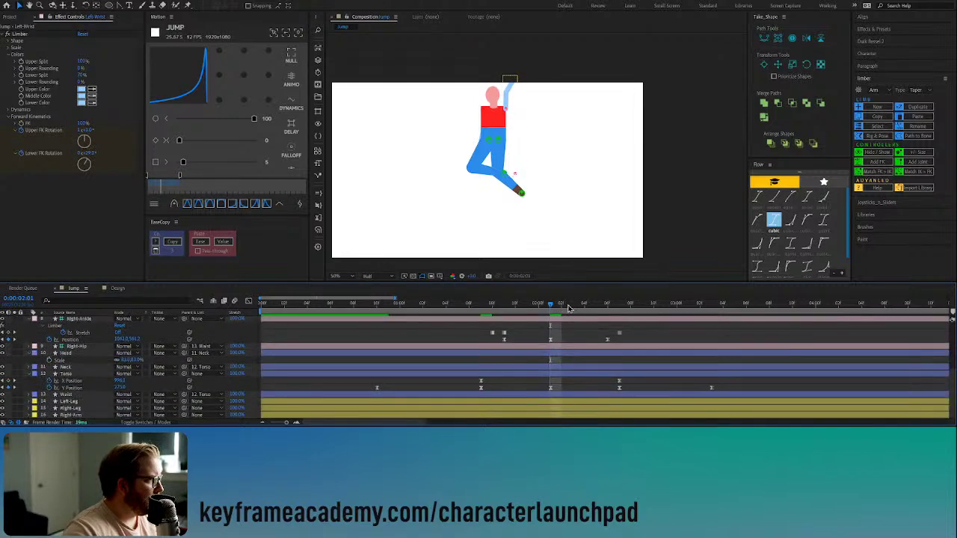
{"action": "left_click_drag", "start_coordinate": [568, 308], "coordinate": [624, 314]}
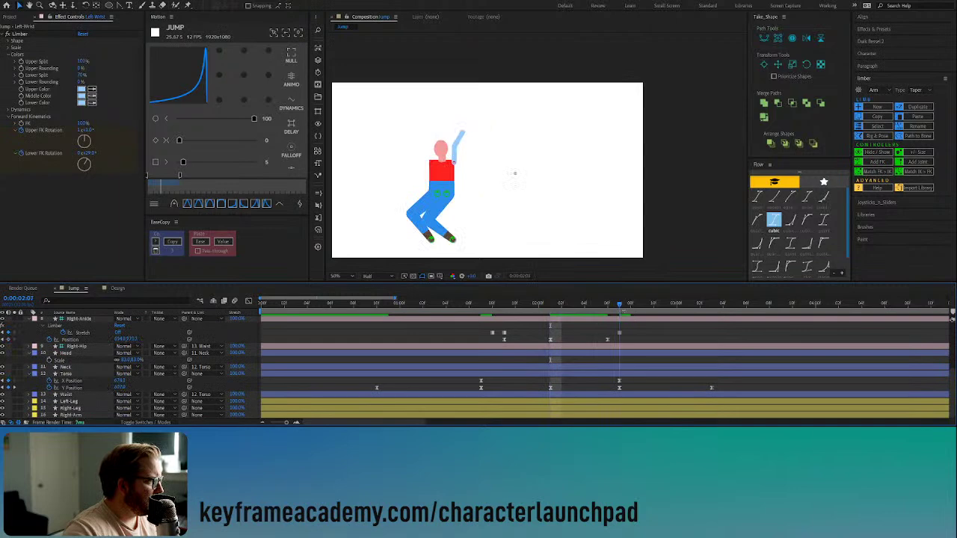
{"action": "scroll", "coordinate": [407, 366], "scroll_direction": "up", "scroll_amount": 4}
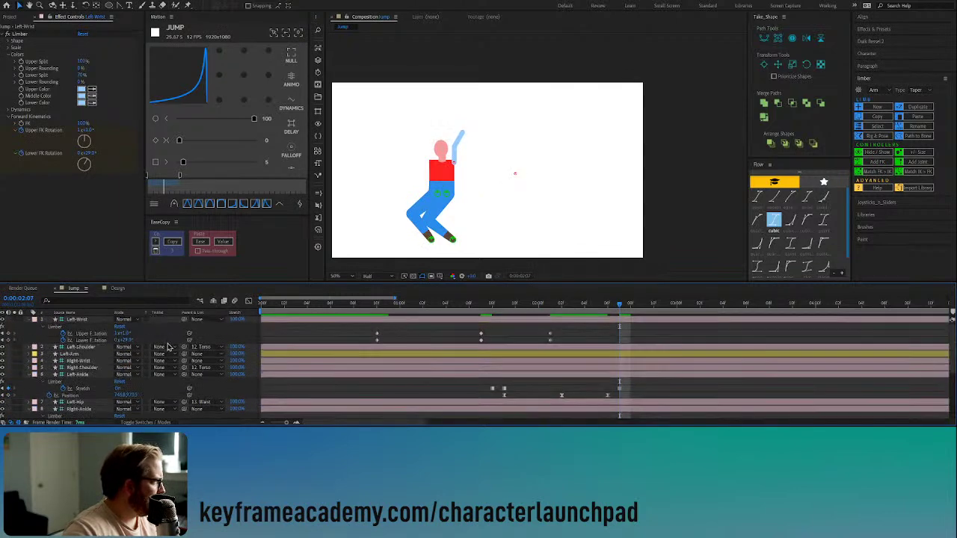
{"action": "mouse_move", "coordinate": [127, 341]}
{"action": "left_mouse_down"}
{"action": "mouse_move", "coordinate": [105, 333]}
{"action": "mouse_move", "coordinate": [48, 356]}
{"action": "mouse_move", "coordinate": [136, 347]}
{"action": "mouse_move", "coordinate": [139, 338]}
{"action": "left_mouse_up"}
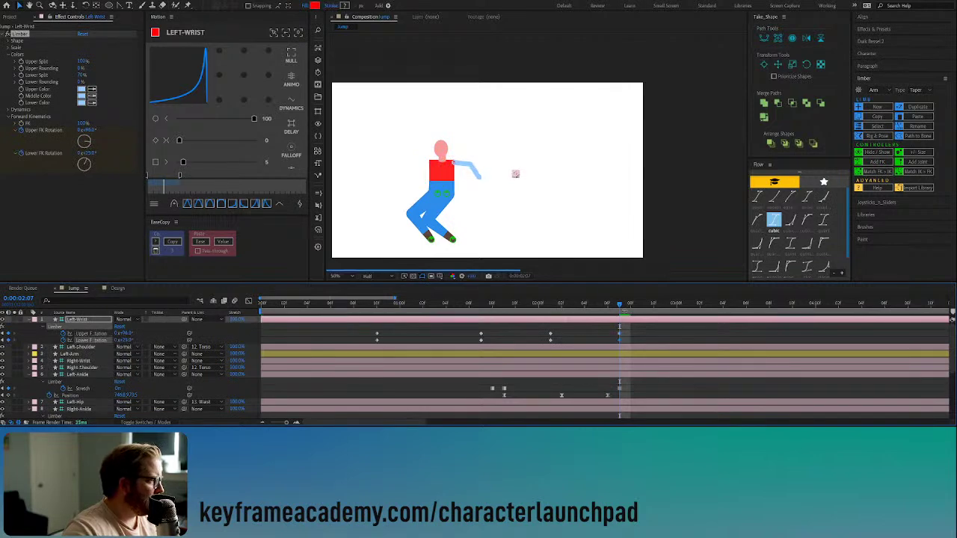
Step: Copy the peak pose's FK keyframes to 0:00:02:06 and shift the landing arm keyframes to 0:00:02:09
{"action": "left_click", "coordinate": [608, 305]}
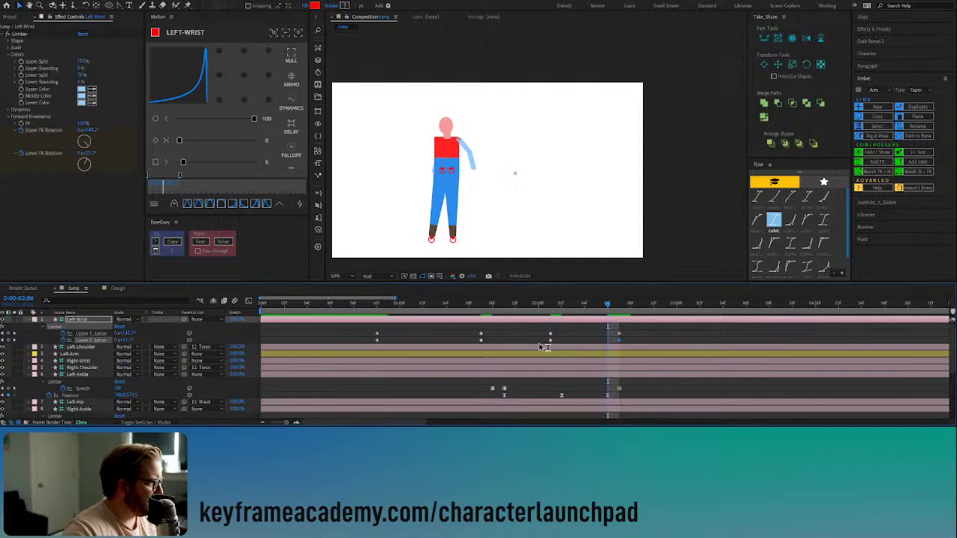
{"action": "left_click_drag", "start_coordinate": [562, 335], "coordinate": [618, 338]}
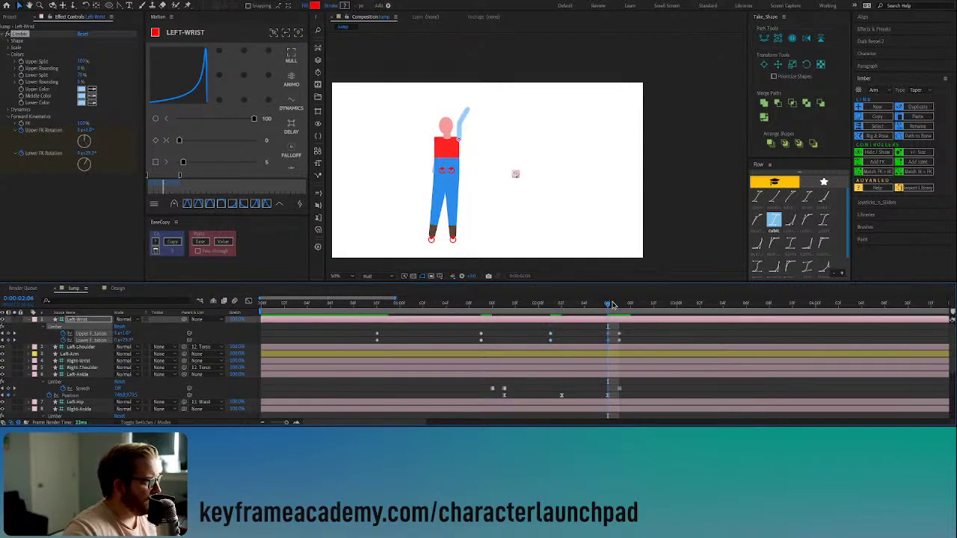
{"action": "left_click", "coordinate": [620, 305]}
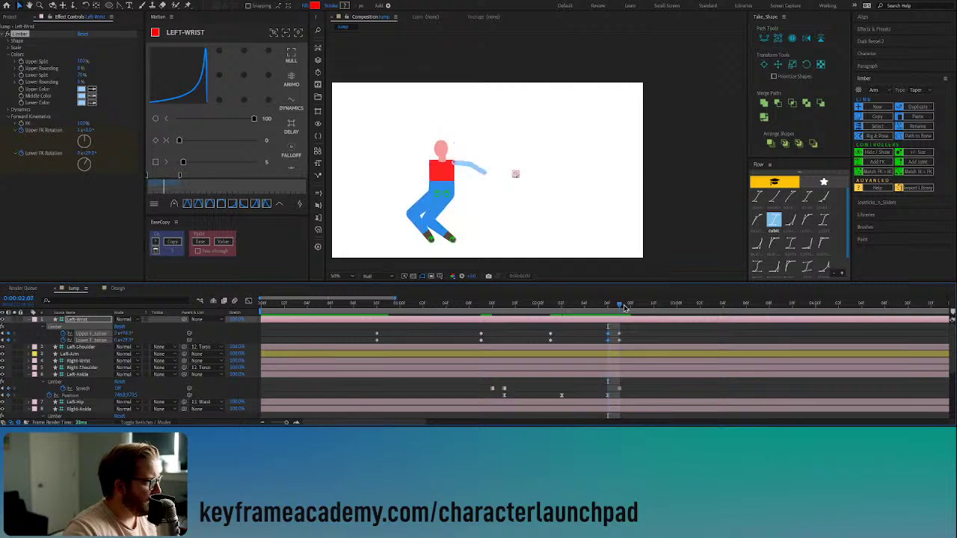
{"action": "left_click_drag", "start_coordinate": [632, 328], "coordinate": [689, 324]}
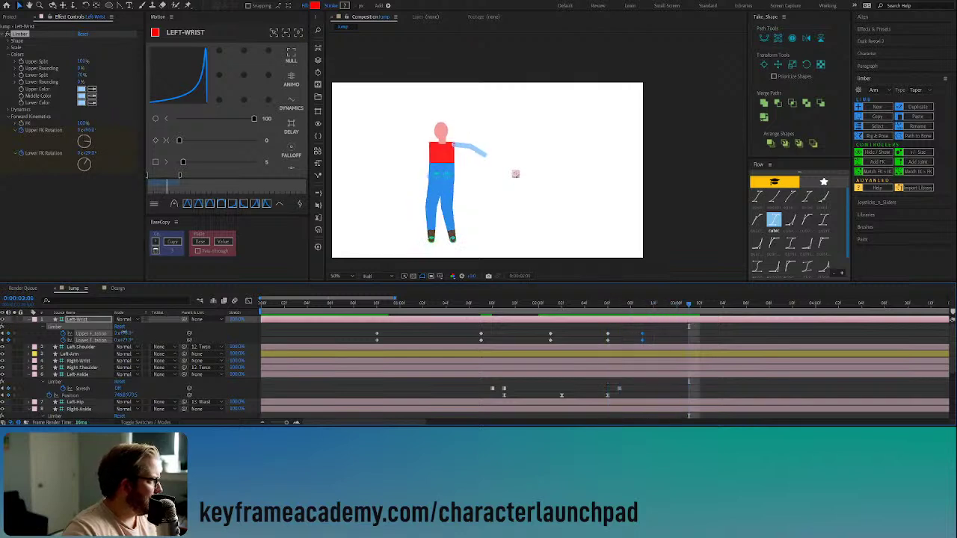
Step: Keyframe the arm's follow-through with Upper FK Rotation at 200° across the torso at 0:00:03:01 and 155° outward at 0:00:03:05
{"action": "left_click_drag", "start_coordinate": [126, 333], "coordinate": [261, 330]}
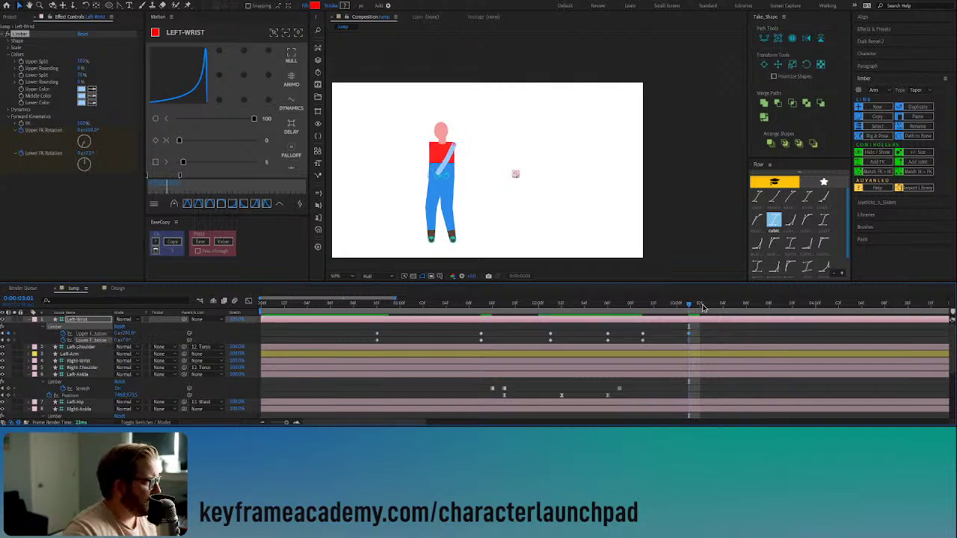
{"action": "left_click_drag", "start_coordinate": [704, 308], "coordinate": [734, 308]}
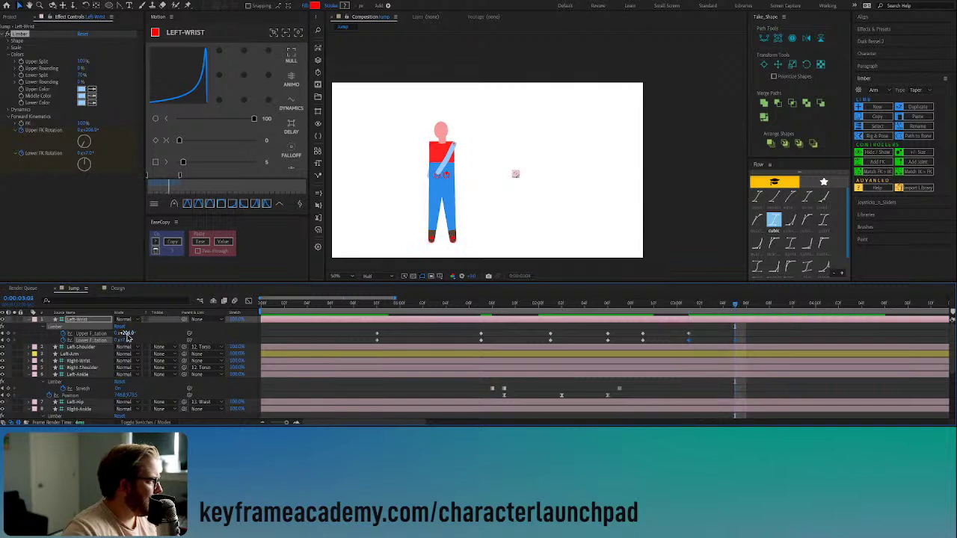
{"action": "left_click_drag", "start_coordinate": [124, 333], "coordinate": [109, 334]}
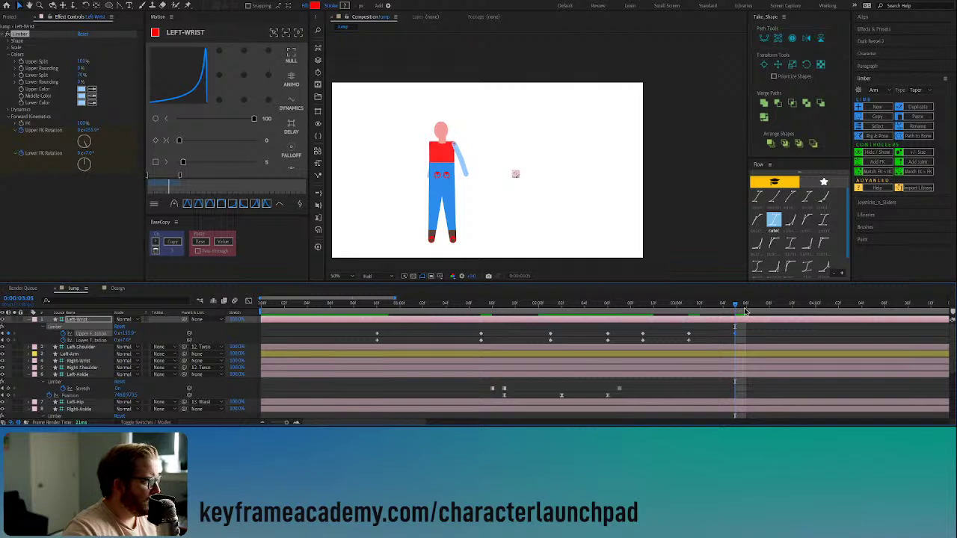
Step: Keyframe the arm's resting pose at 0:00:03:09, and refine Lower FK Rotation at 0:00:03:05 and 0:00:03:01 so the forearm bends across the torso
{"action": "left_click", "coordinate": [780, 305]}
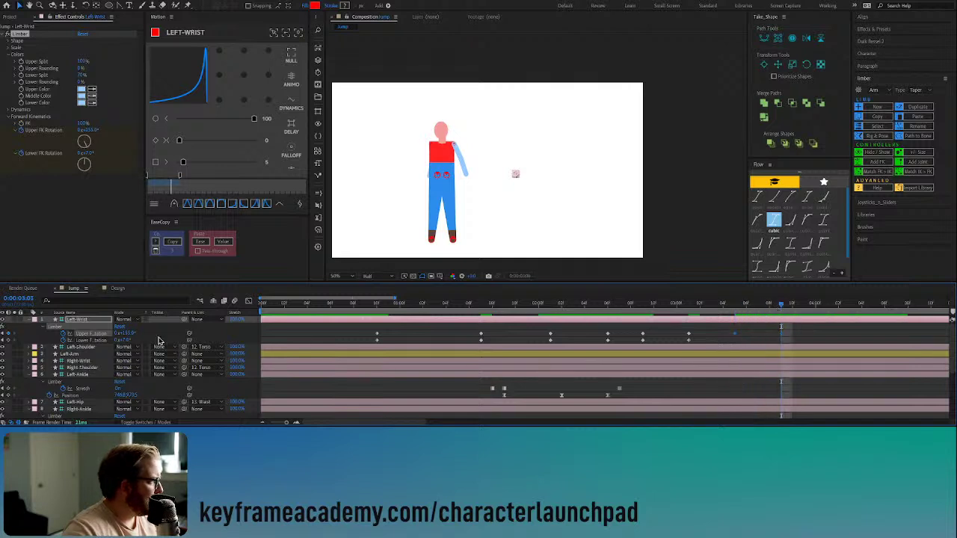
{"action": "left_click_drag", "start_coordinate": [129, 334], "coordinate": [131, 340]}
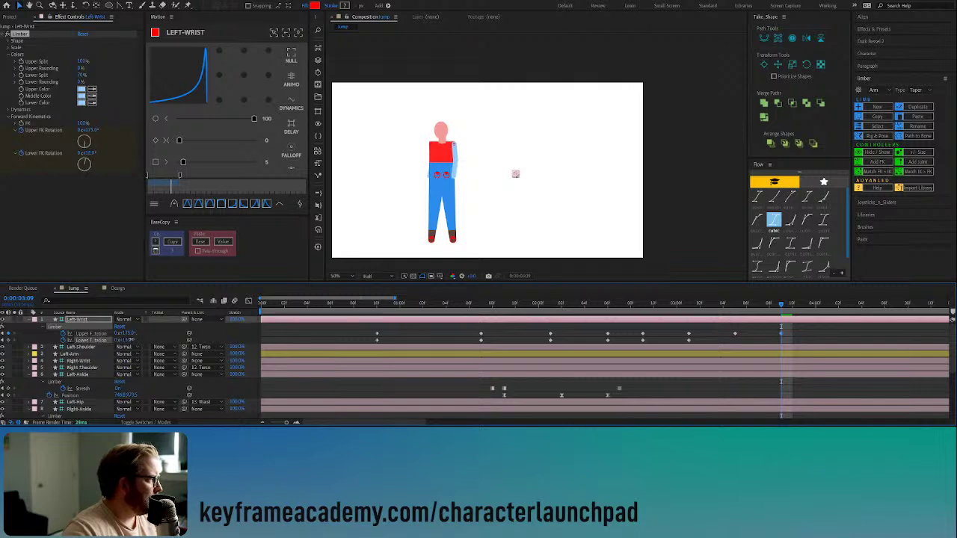
{"action": "key", "text": "j"}
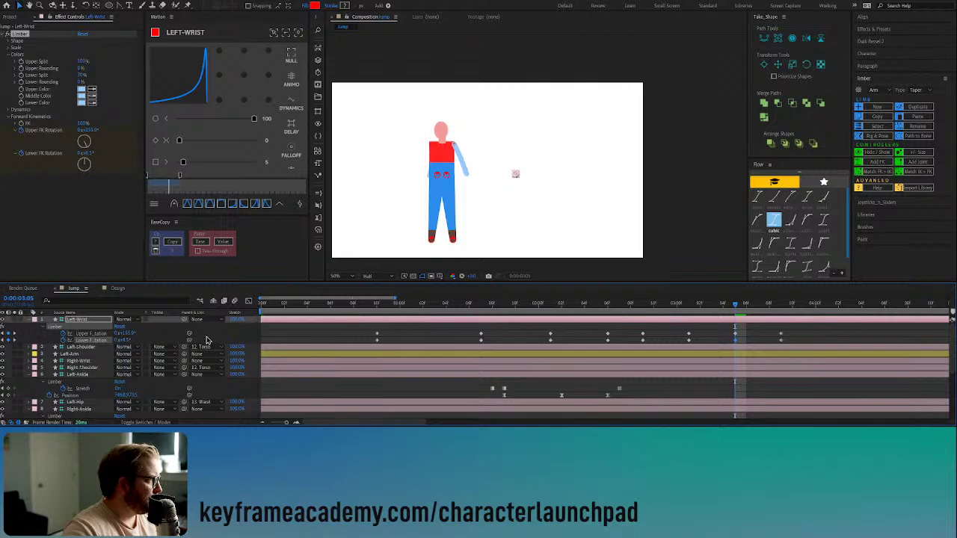
{"action": "key", "text": "j"}
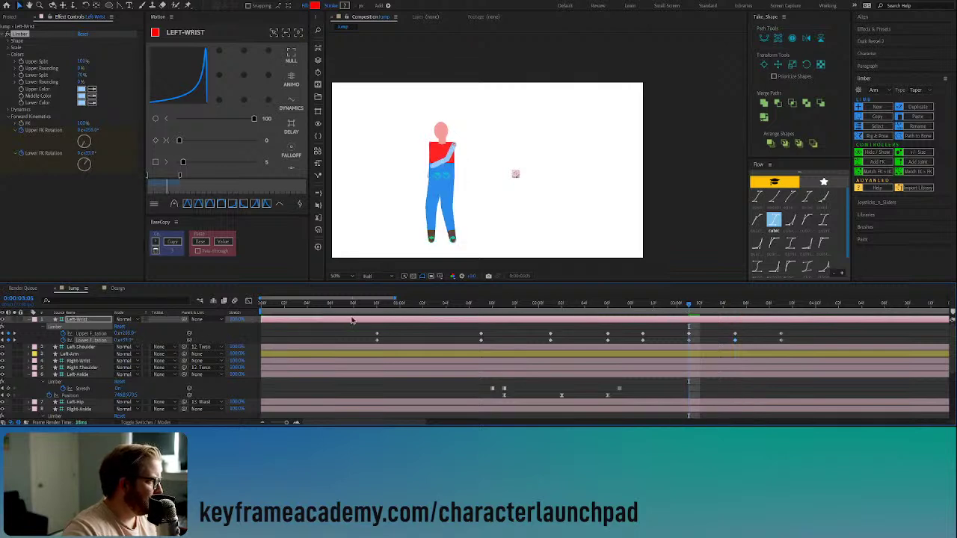
Step: Play back the jump to check the left arm's motion
{"action": "key", "text": "space"}
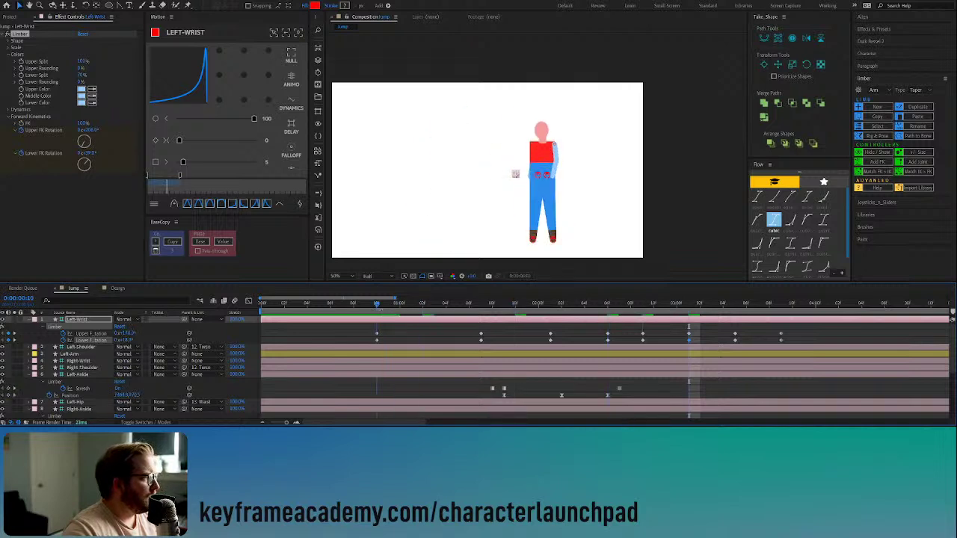
{"action": "key", "text": "space"}
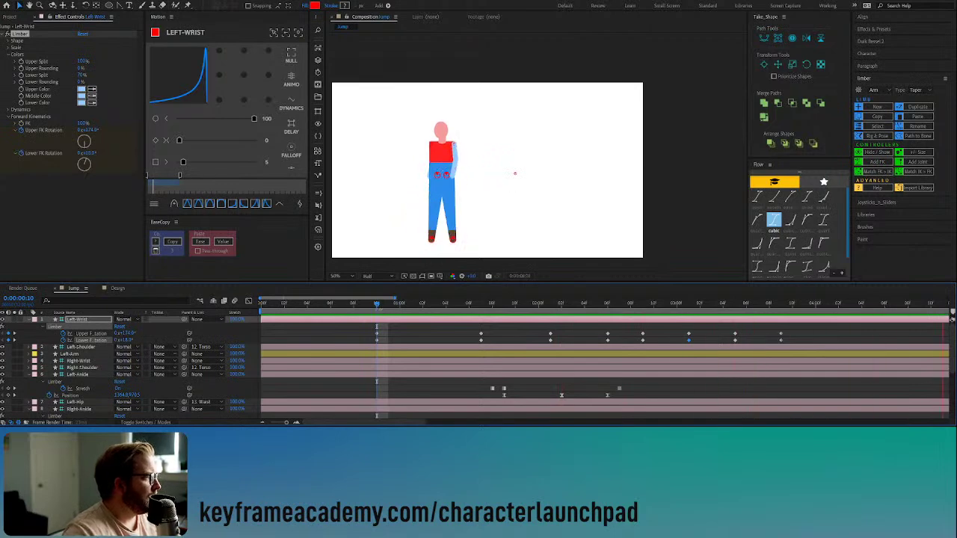
{"action": "key", "text": "space"}
Step: At the peak frame 0:00:02:01, lower the raised arm outward with Upper FK Rotation at about 63° and nearly straighten the forearm
{"action": "left_click_drag", "start_coordinate": [376, 308], "coordinate": [484, 320]}
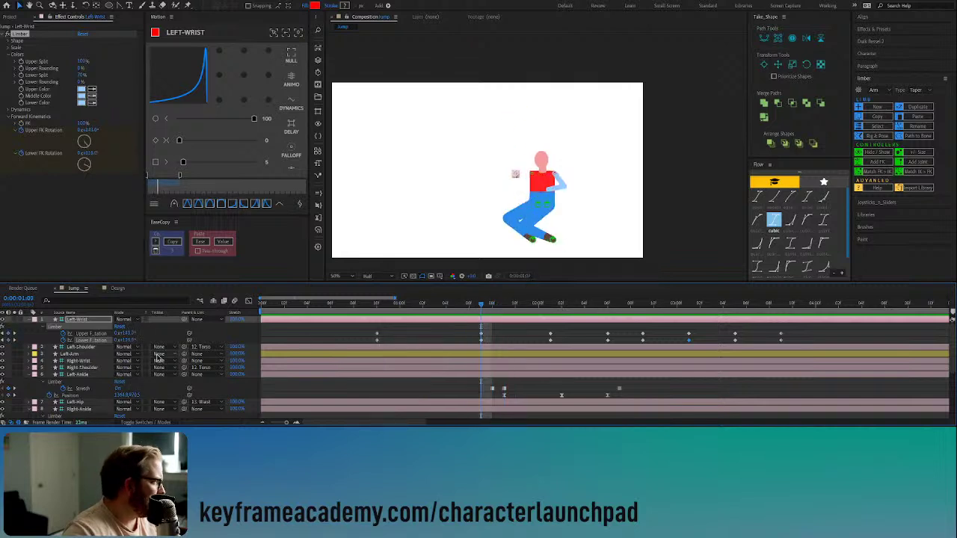
{"action": "key", "text": "k"}
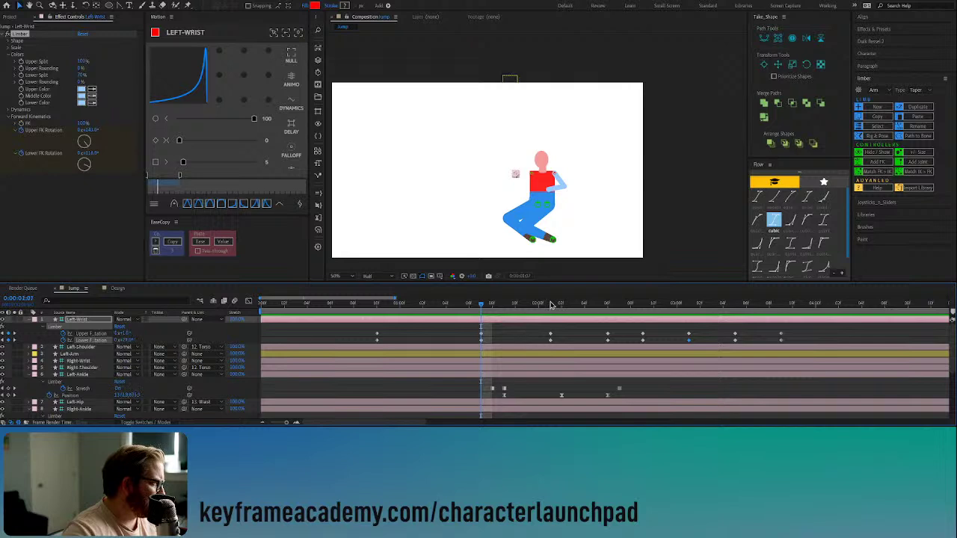
{"action": "mouse_move", "coordinate": [124, 339]}
{"action": "left_mouse_down"}
{"action": "mouse_move", "coordinate": [101, 340]}
{"action": "mouse_move", "coordinate": [133, 334]}
{"action": "mouse_move", "coordinate": [119, 334]}
{"action": "left_mouse_up"}
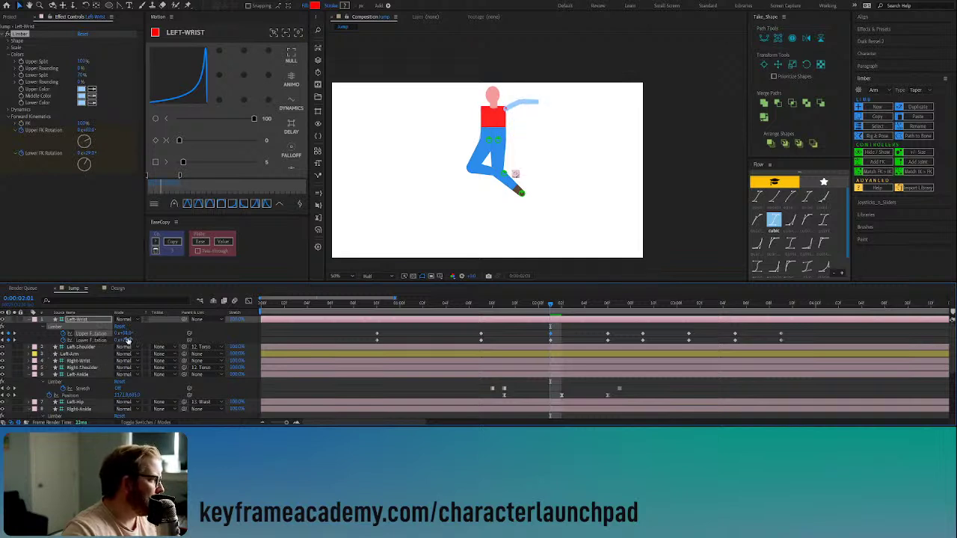
{"action": "left_click_drag", "start_coordinate": [128, 339], "coordinate": [118, 340]}
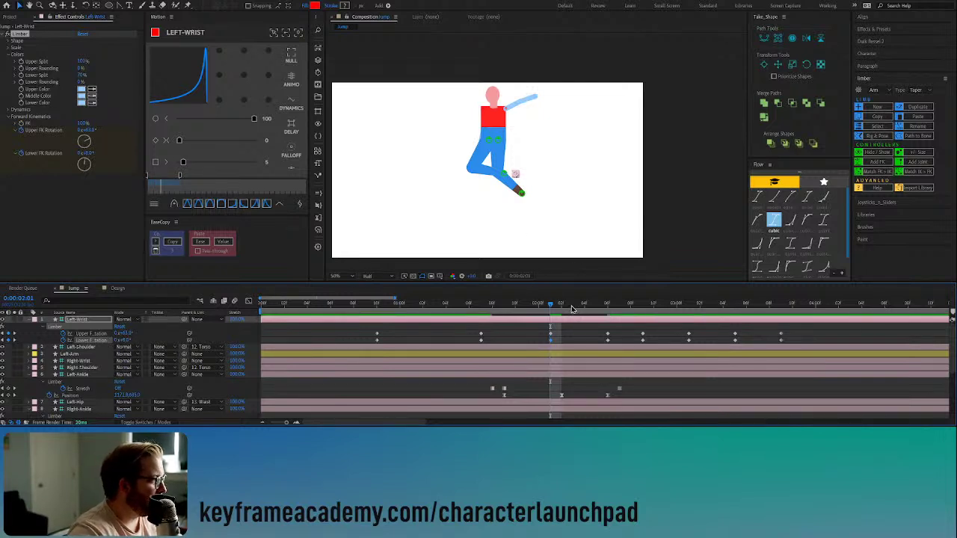
Step: Delete all Left-Wrist FK keyframes after the peak pose and add new upper and lower FK keyframes at 0:00:02:06 to hold that pose
{"action": "left_click_drag", "start_coordinate": [572, 309], "coordinate": [807, 343]}
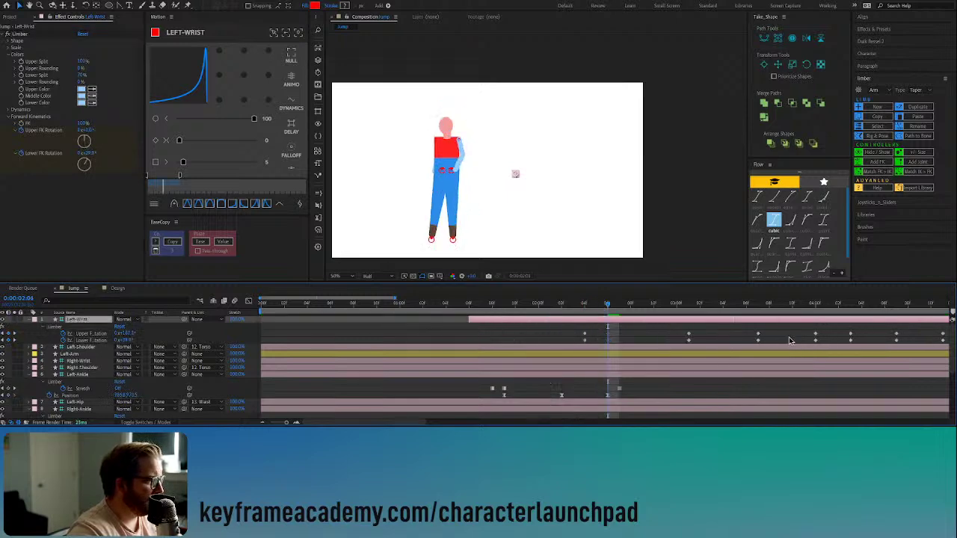
{"action": "key", "text": "ctrl+z"}
{"action": "left_click_drag", "start_coordinate": [597, 332], "coordinate": [806, 343]}
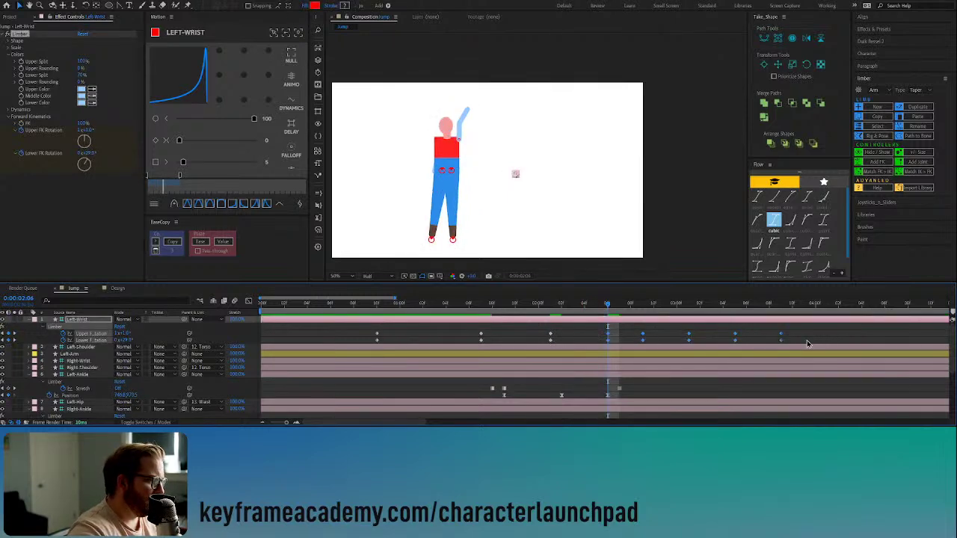
{"action": "key", "text": "Delete"}
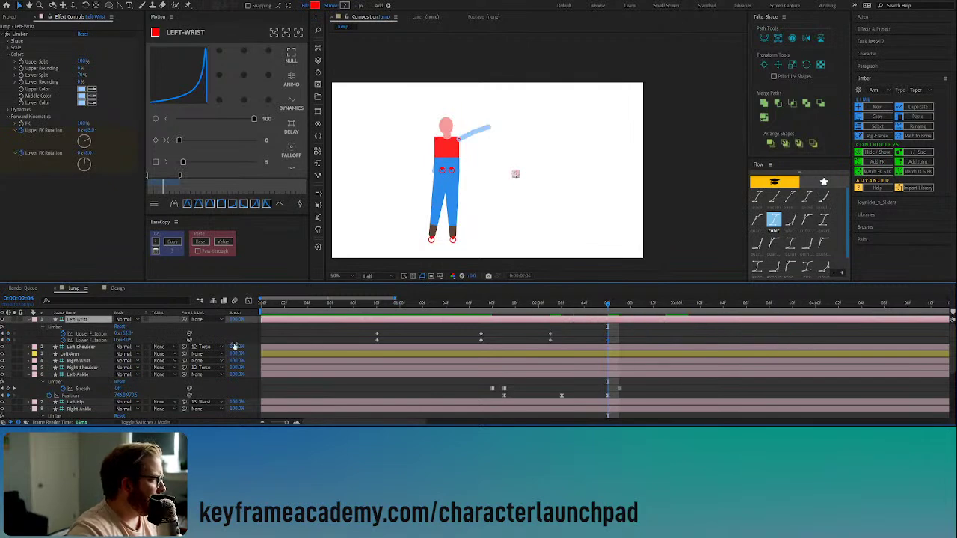
{"action": "left_click", "coordinate": [9, 333]}
{"action": "left_click", "coordinate": [9, 340]}
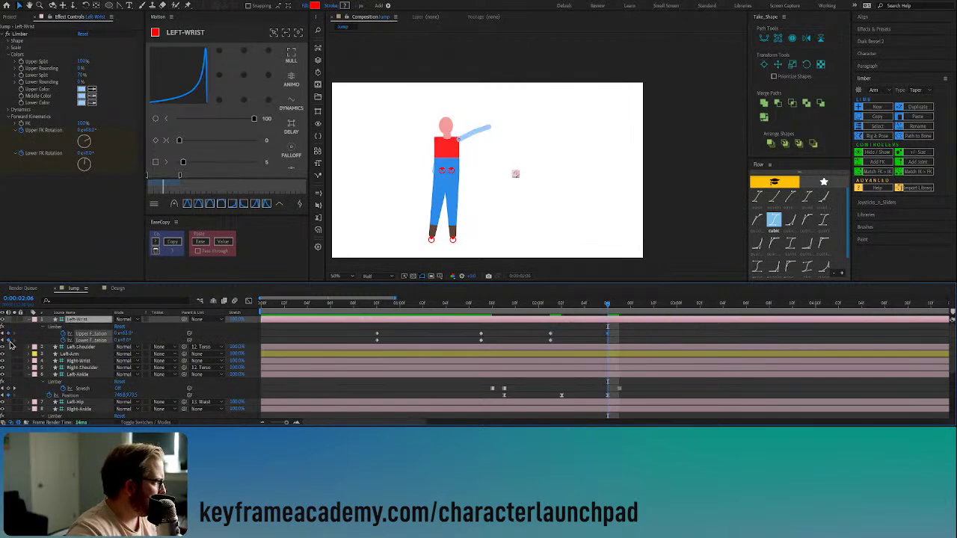
Step: At 0:00:02:10, swing the left arm across the torso with Upper FK Rotation at about 207° and Lower FK Rotation at 57°
{"action": "left_click", "coordinate": [654, 310]}
{"action": "left_click_drag", "start_coordinate": [128, 333], "coordinate": [189, 334]}
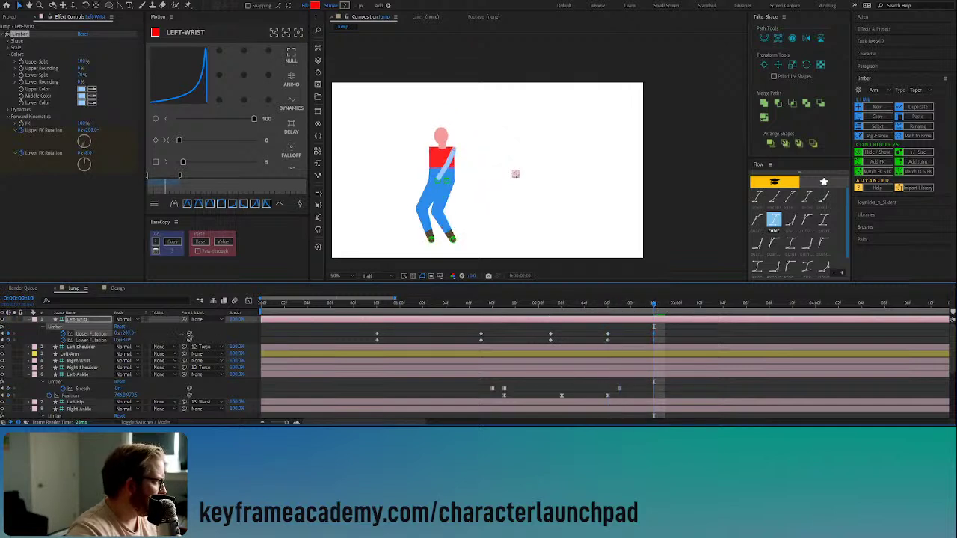
{"action": "left_click_drag", "start_coordinate": [126, 340], "coordinate": [142, 340]}
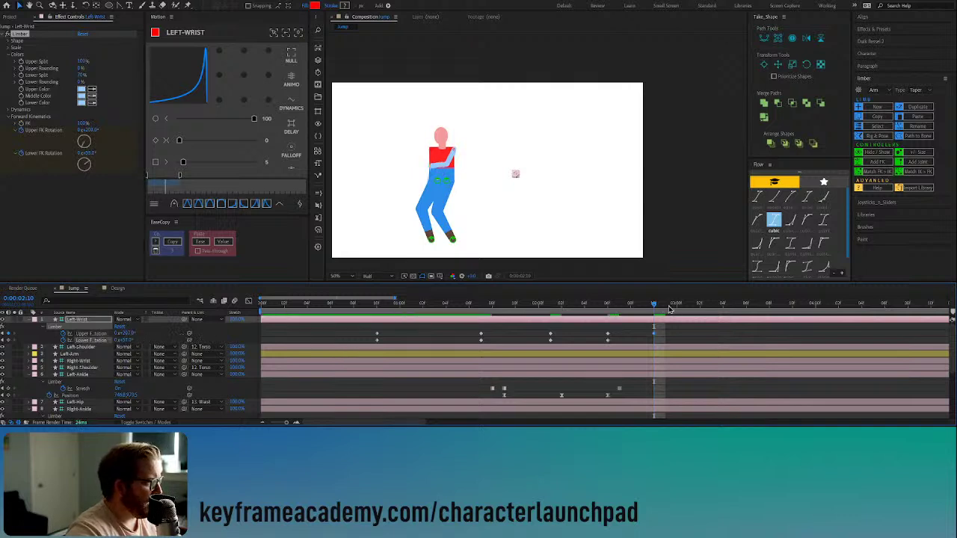
Step: At 0:00:03:03, swing the upper arm back out from the torso and set Lower FK Rotation to 20°
{"action": "left_click", "coordinate": [711, 305]}
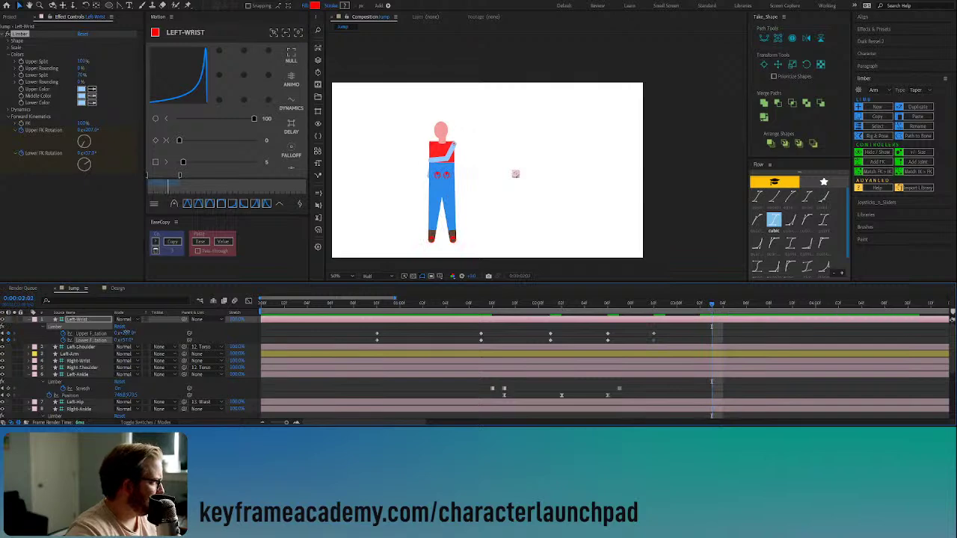
{"action": "left_click_drag", "start_coordinate": [126, 333], "coordinate": [111, 337]}
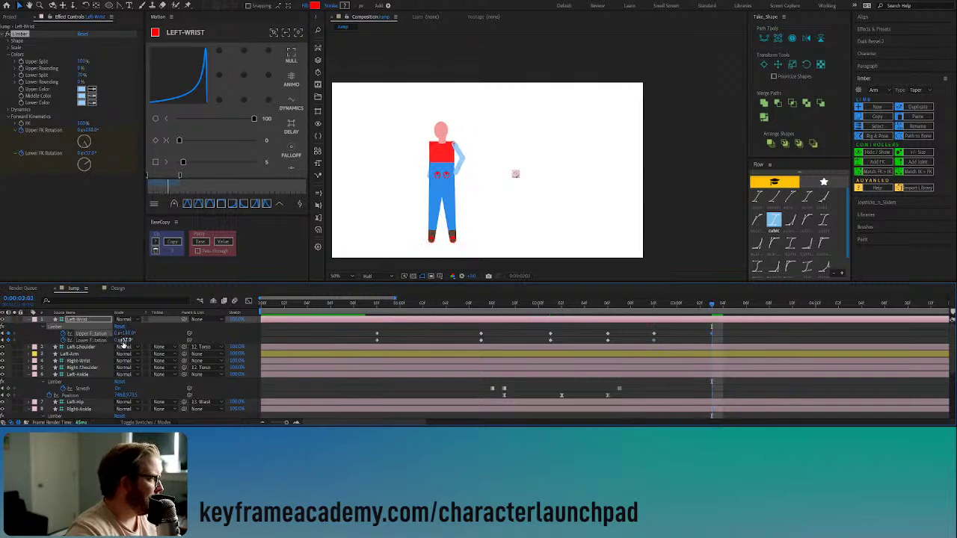
{"action": "left_click_drag", "start_coordinate": [117, 340], "coordinate": [110, 341]}
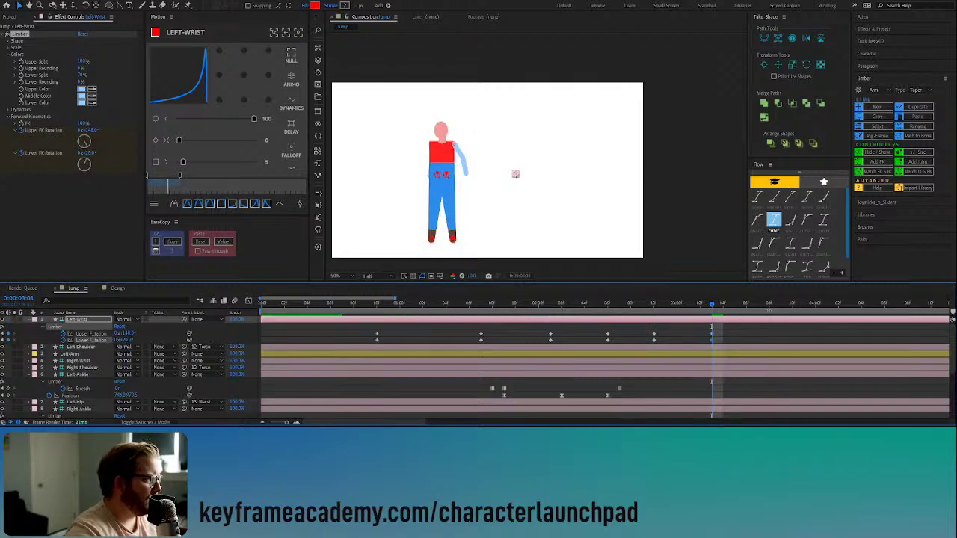
Step: At 0:00:03:07, settle the left arm beside the body with Upper FK Rotation at about 177° and Lower FK Rotation at about 13°
{"action": "left_click_drag", "start_coordinate": [744, 307], "coordinate": [761, 309]}
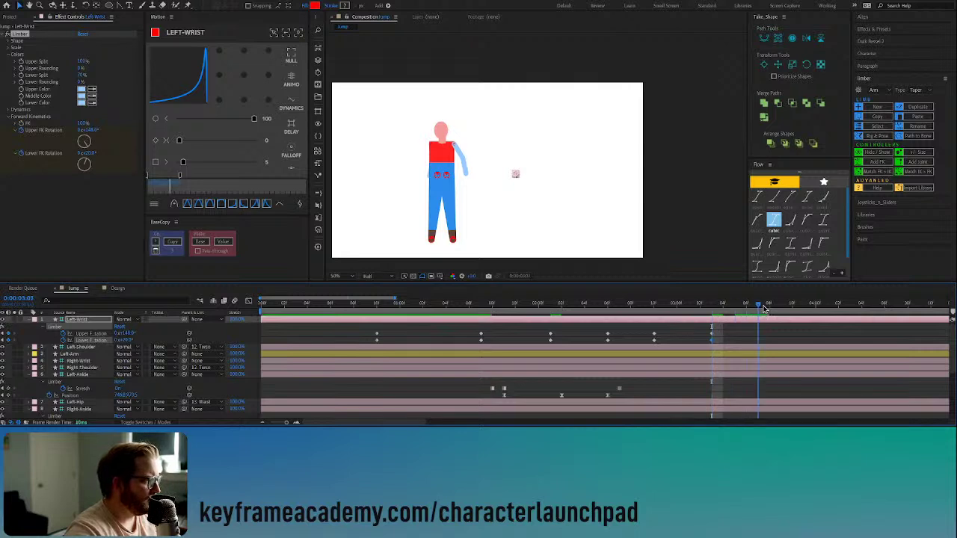
{"action": "left_click_drag", "start_coordinate": [124, 334], "coordinate": [142, 340]}
{"action": "left_click", "coordinate": [803, 350]}
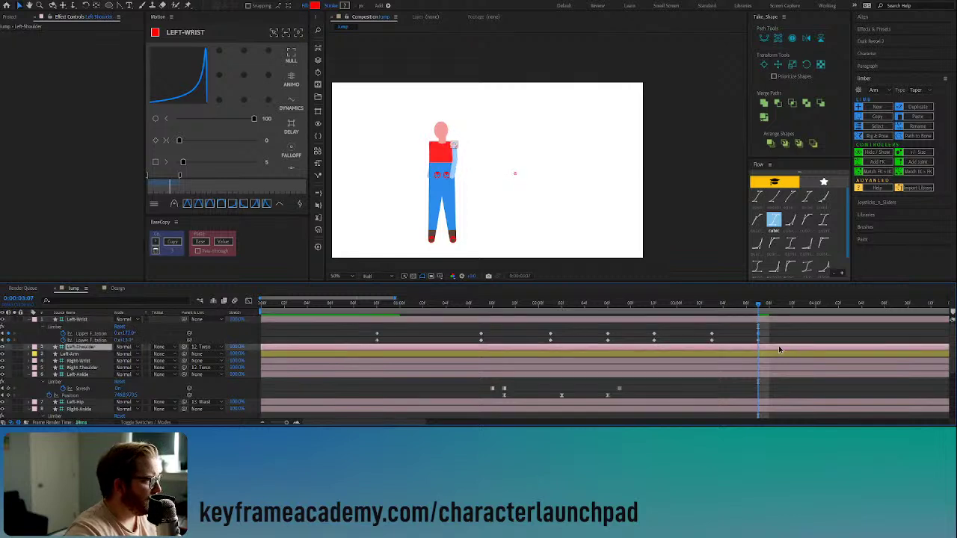
Step: Preview the jump from 0:00:00:10, then apply Easy Ease to all of Left-Wrist's upper and lower FK rotation keyframes
{"action": "left_click_drag", "start_coordinate": [659, 311], "coordinate": [376, 305]}
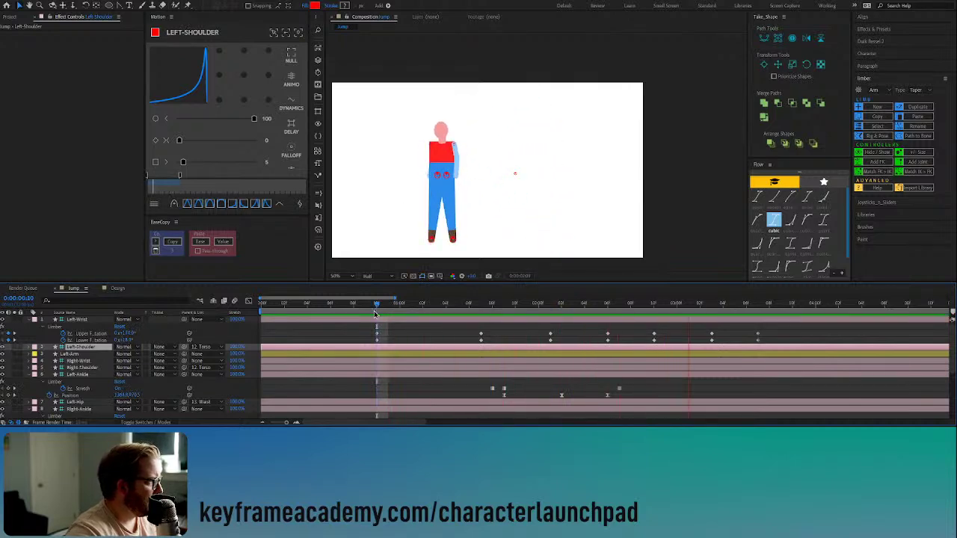
{"action": "key", "text": "space"}
{"action": "left_click_drag", "start_coordinate": [790, 326], "coordinate": [324, 341]}
{"action": "left_click_drag", "start_coordinate": [783, 333], "coordinate": [316, 342]}
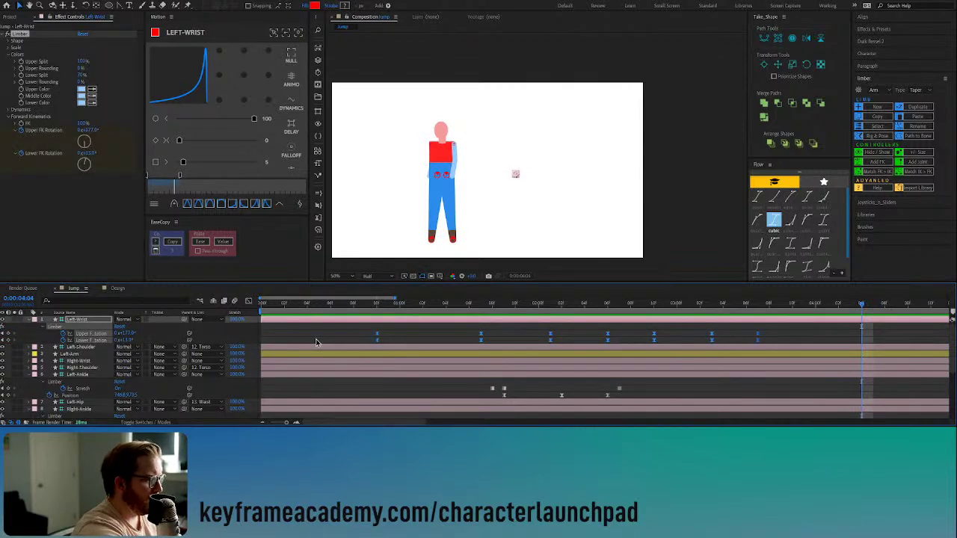
{"action": "key", "text": "F9"}
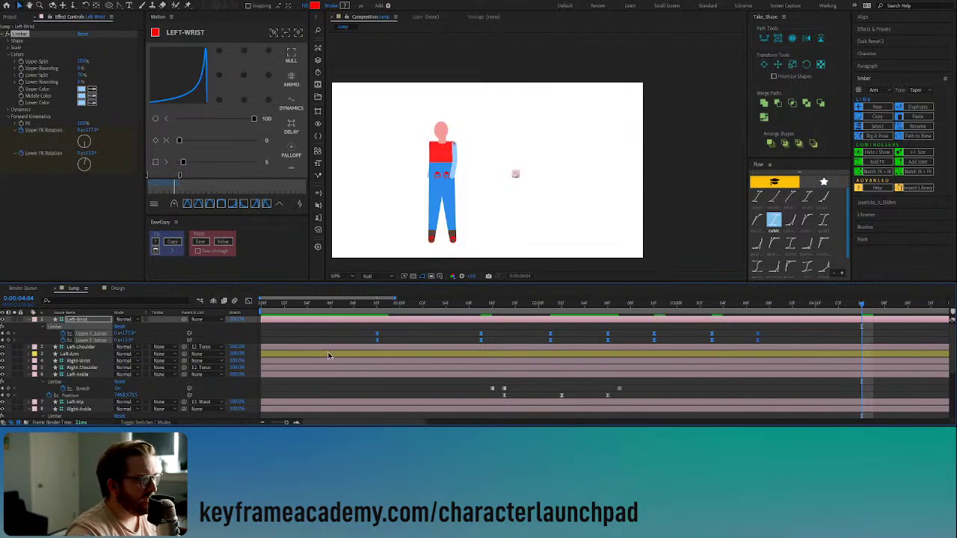
Step: Offset all of Left-Wrist's Lower FK Rotation keyframes one frame later and preview the jump from 0:00:00:10
{"action": "left_click_drag", "start_coordinate": [362, 340], "coordinate": [770, 350]}
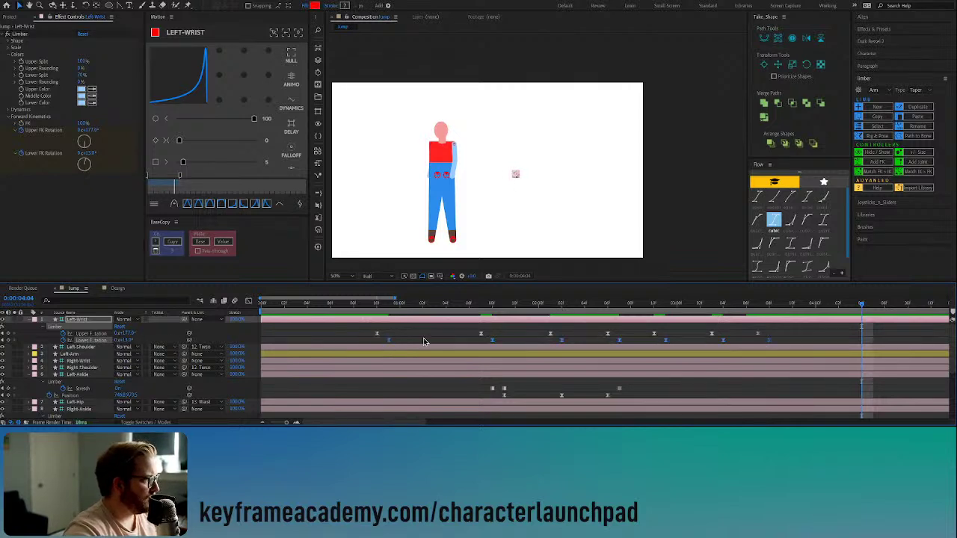
{"action": "left_click", "coordinate": [378, 307]}
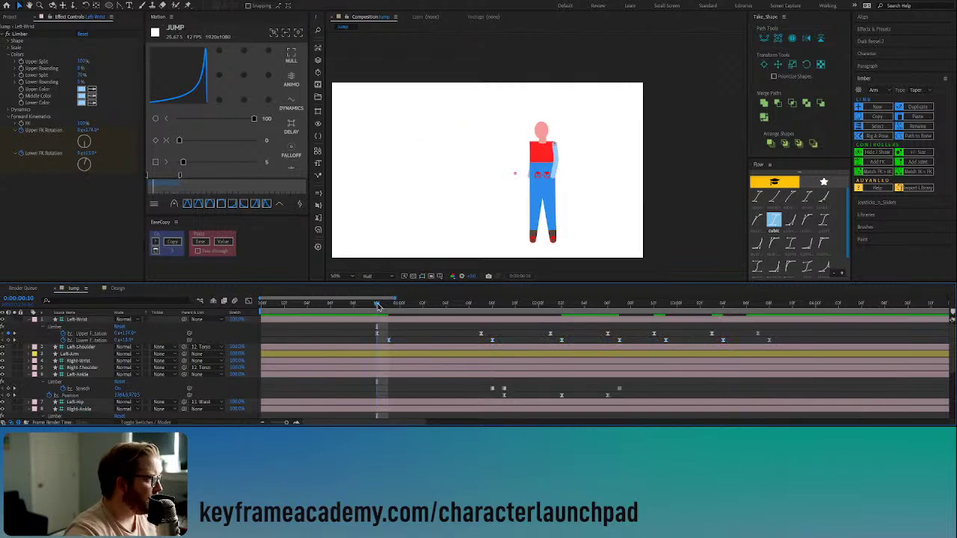
{"action": "key", "text": "space"}
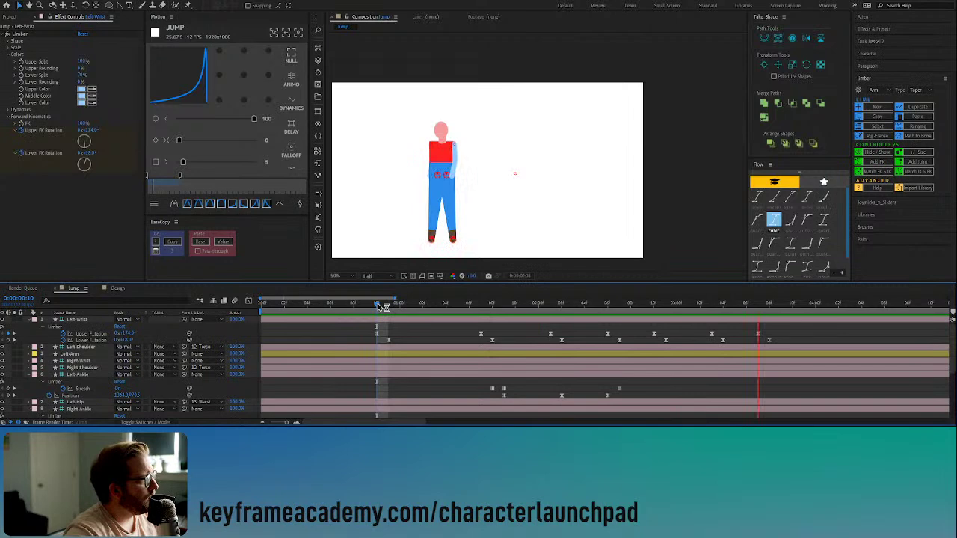
{"action": "key", "text": "space"}
{"action": "left_click", "coordinate": [378, 305]}
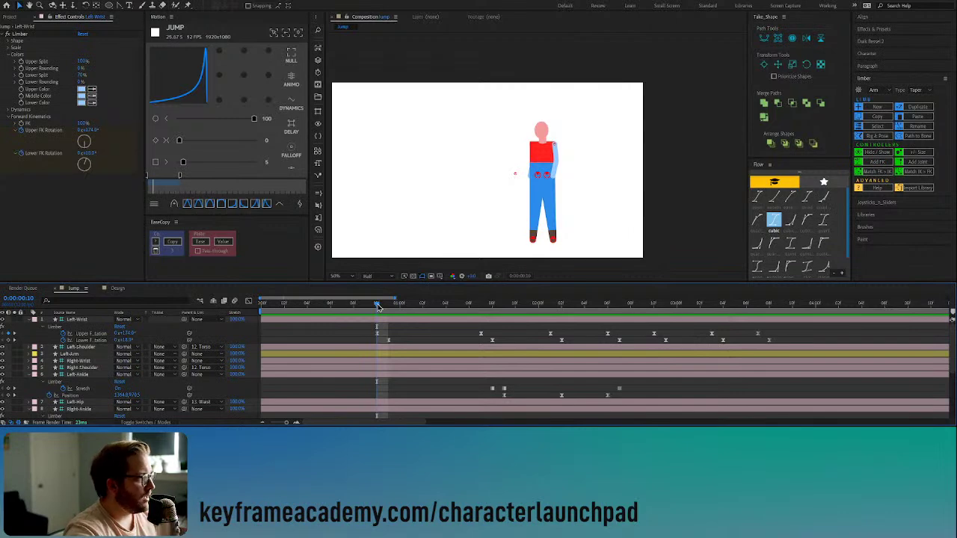
{"action": "key", "text": "space"}
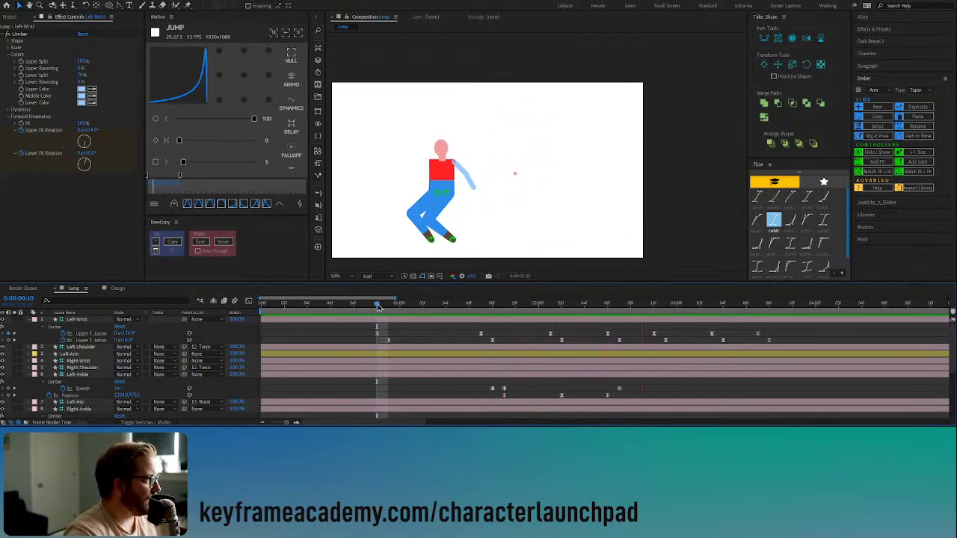
{"action": "key", "text": "space"}
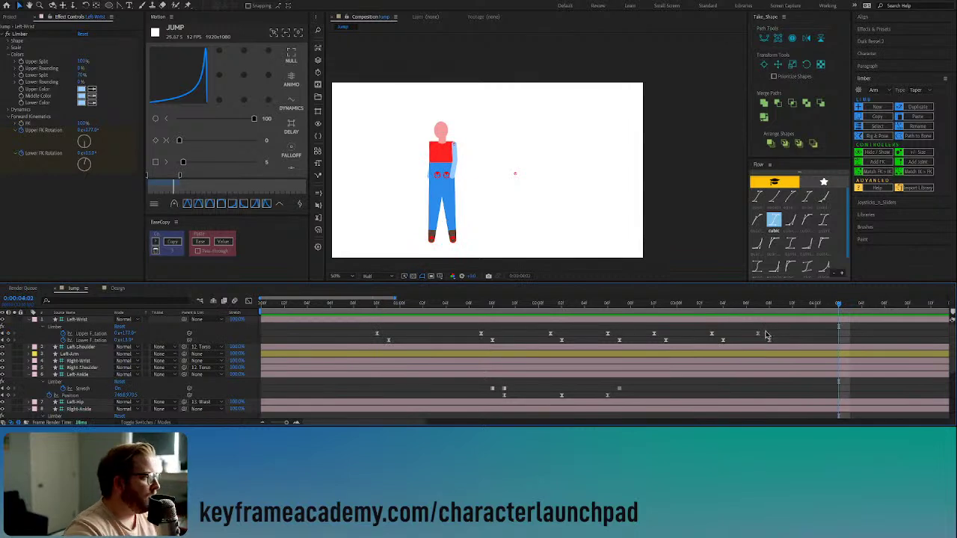
Step: Apply Flow's quad easing preset to all of Left-Wrist's FK rotation keyframes and preview the jump from 0:00:00:08
{"action": "left_click_drag", "start_coordinate": [792, 327], "coordinate": [363, 352]}
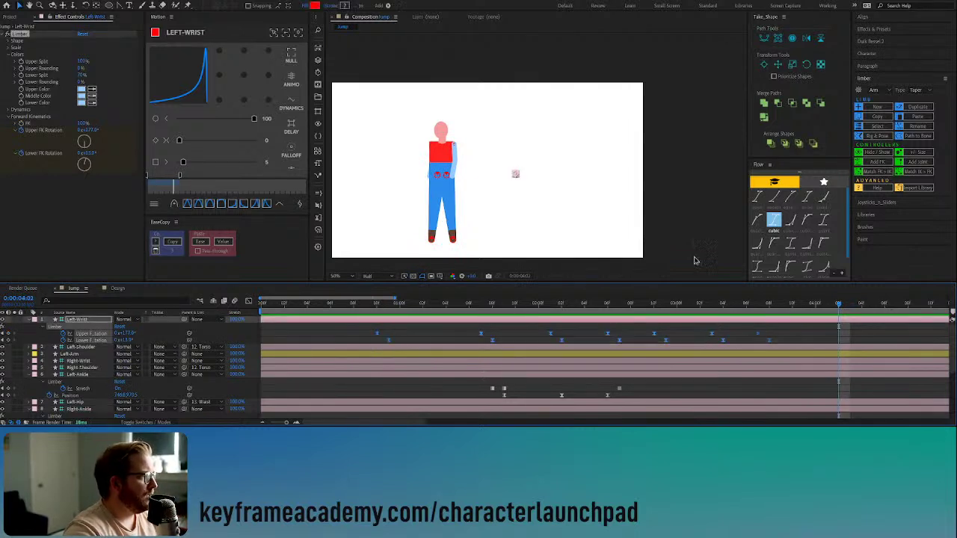
{"action": "left_click", "coordinate": [809, 197]}
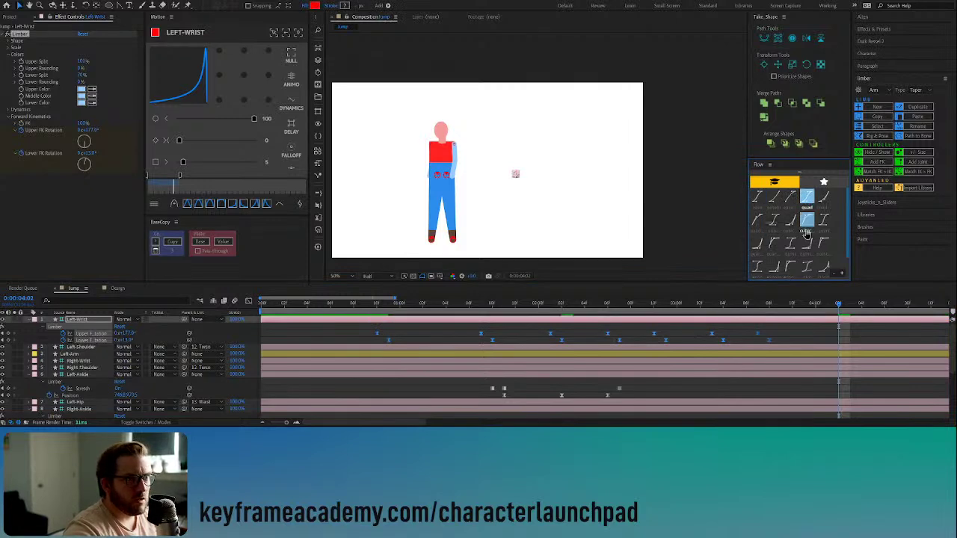
{"action": "left_click", "coordinate": [354, 302]}
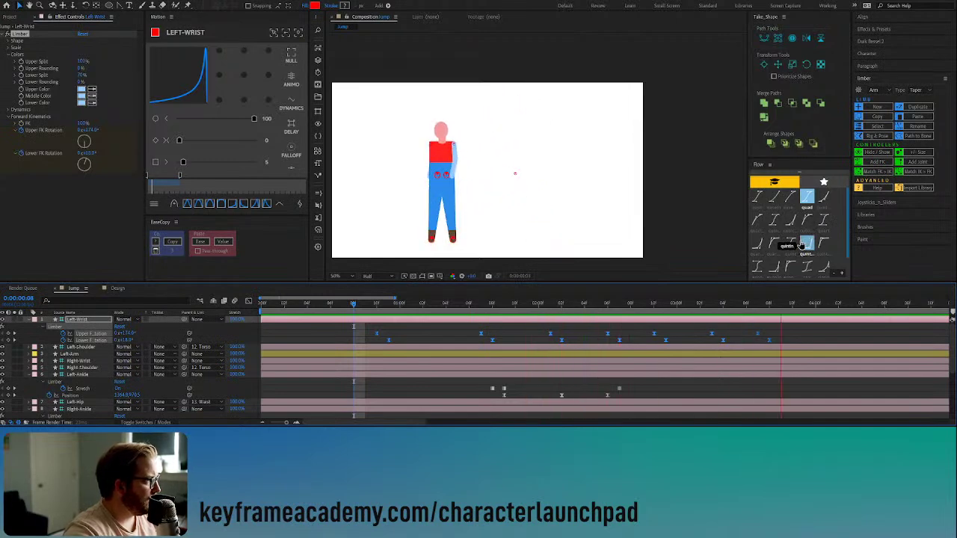
Step: Move Left-Wrist's final rotation keyframes to about 0:00:04:00 and add a pose at 0:00:03:08 with Upper FK Rotation about 194° and Lower about 29°
{"action": "left_click", "coordinate": [667, 304]}
{"action": "left_click_drag", "start_coordinate": [671, 307], "coordinate": [804, 338]}
{"action": "left_click", "coordinate": [757, 339]}
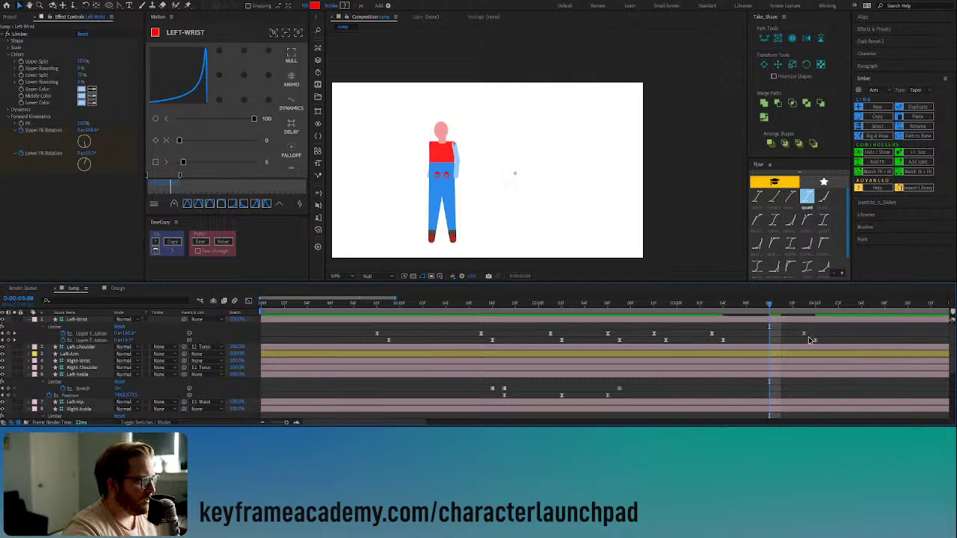
{"action": "left_click_drag", "start_coordinate": [815, 340], "coordinate": [832, 339]}
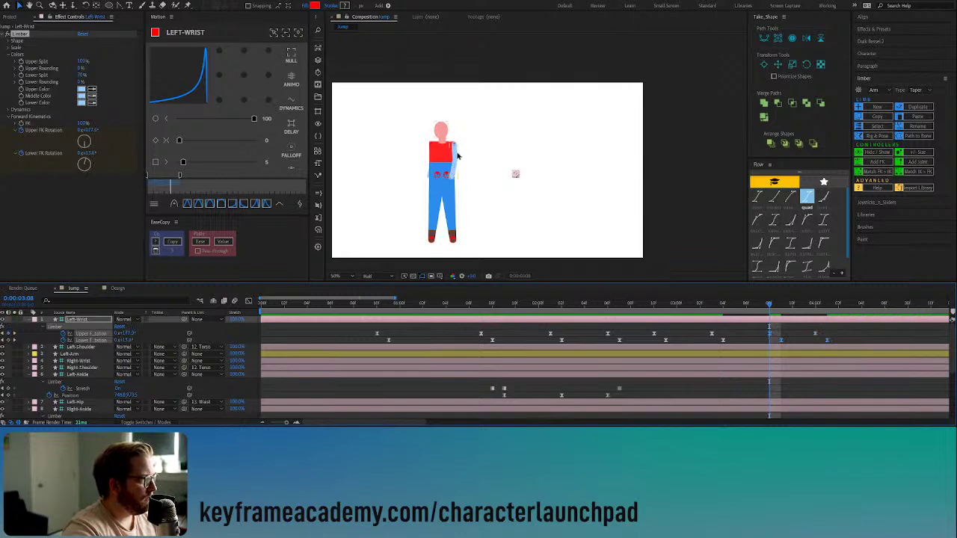
{"action": "left_click_drag", "start_coordinate": [128, 334], "coordinate": [135, 332]}
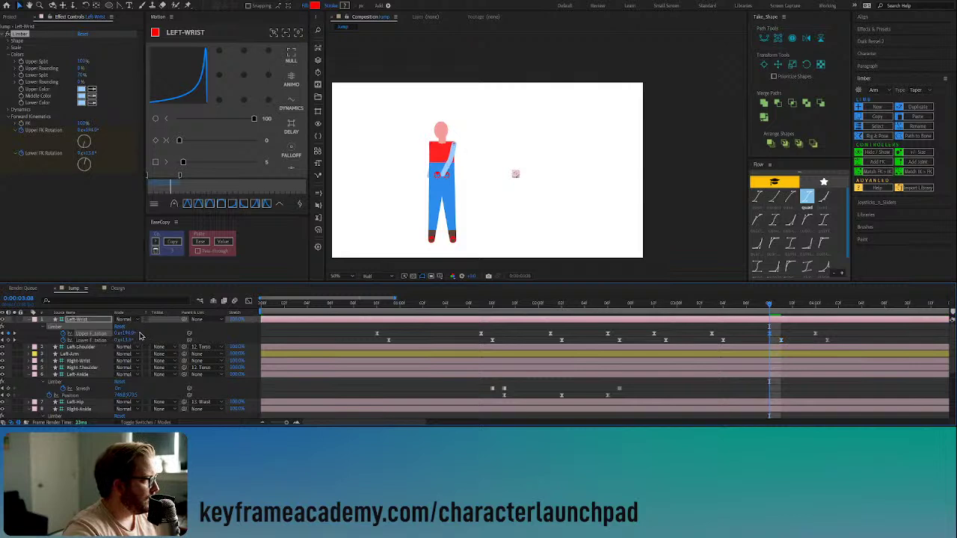
{"action": "left_click_drag", "start_coordinate": [129, 340], "coordinate": [133, 340]}
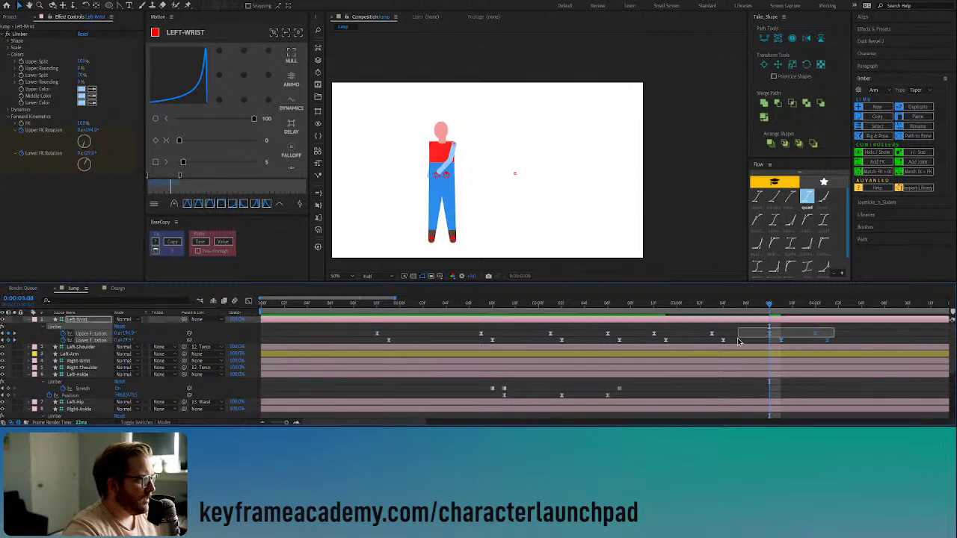
Step: Apply the quad easing preset to Left-Wrist's last three pairs of FK rotation keyframes and preview the jump
{"action": "left_click_drag", "start_coordinate": [834, 327], "coordinate": [707, 342]}
{"action": "left_click", "coordinate": [807, 199]}
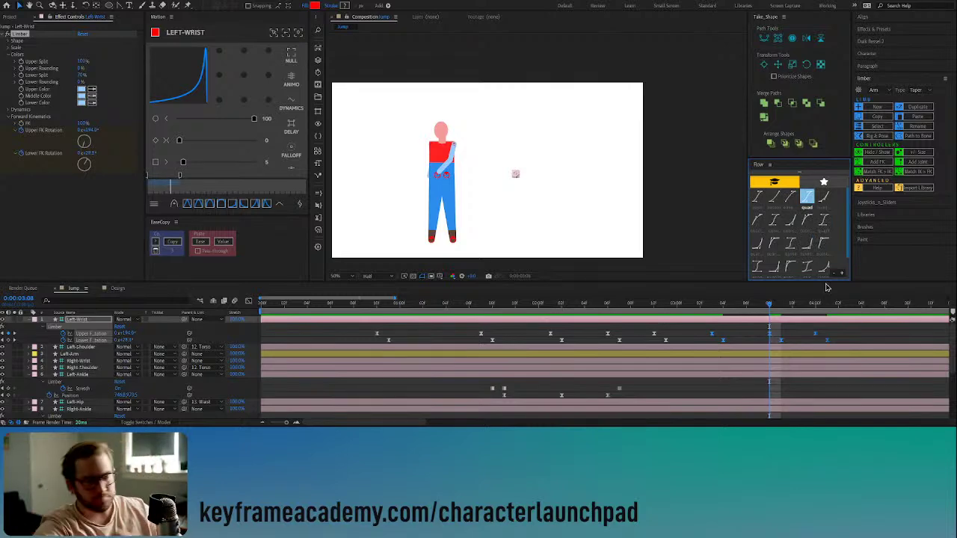
{"action": "left_click", "coordinate": [355, 304]}
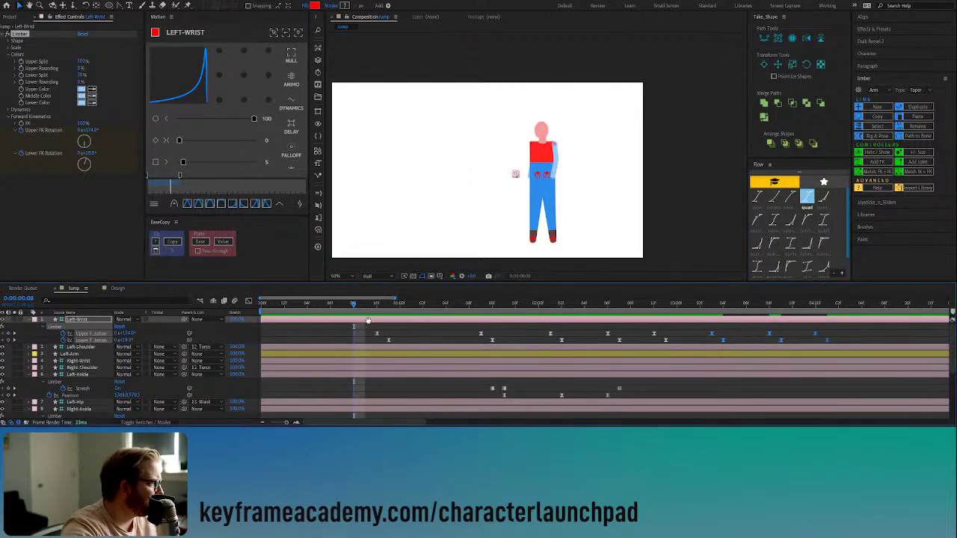
{"action": "key", "text": "space"}
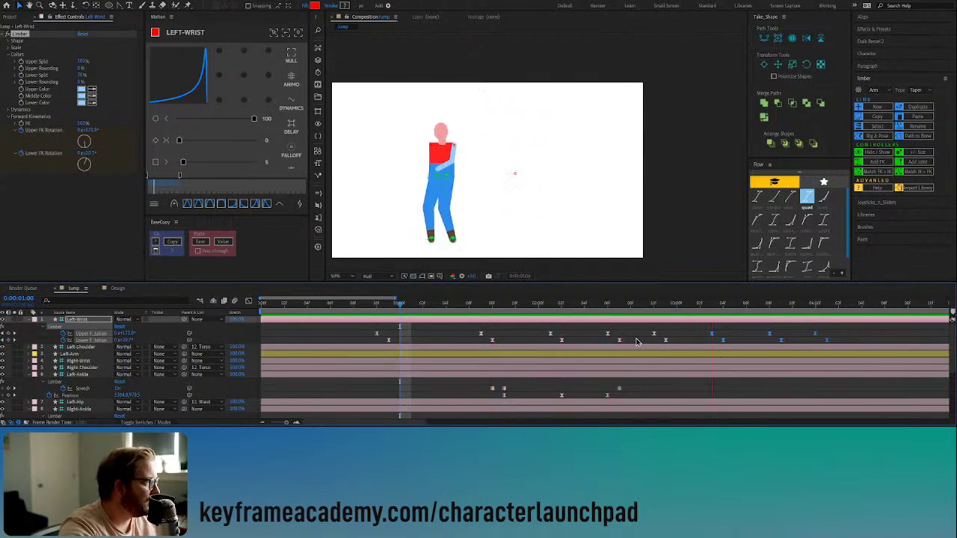
{"action": "key", "text": "space"}
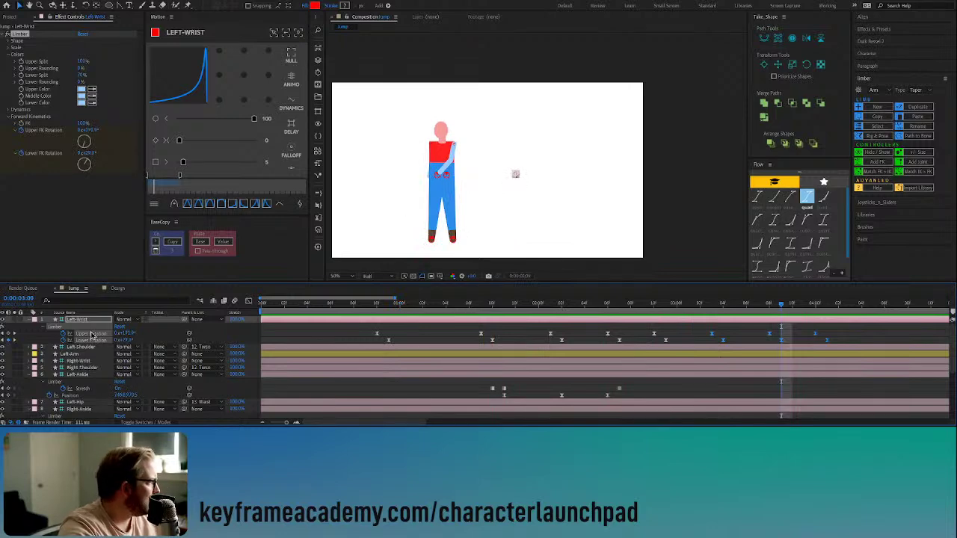
Step: Copy all of Left-Wrist's upper and lower FK rotation keyframes onto Right-Wrist, starting at 0:00:00:10
{"action": "left_click", "coordinate": [245, 327]}
{"action": "left_click", "coordinate": [91, 342]}
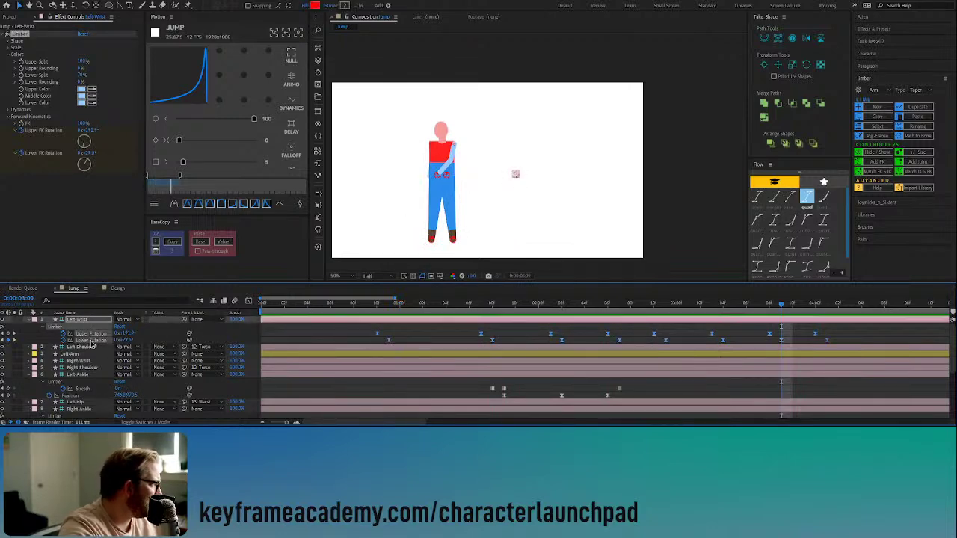
{"action": "left_click", "coordinate": [377, 305]}
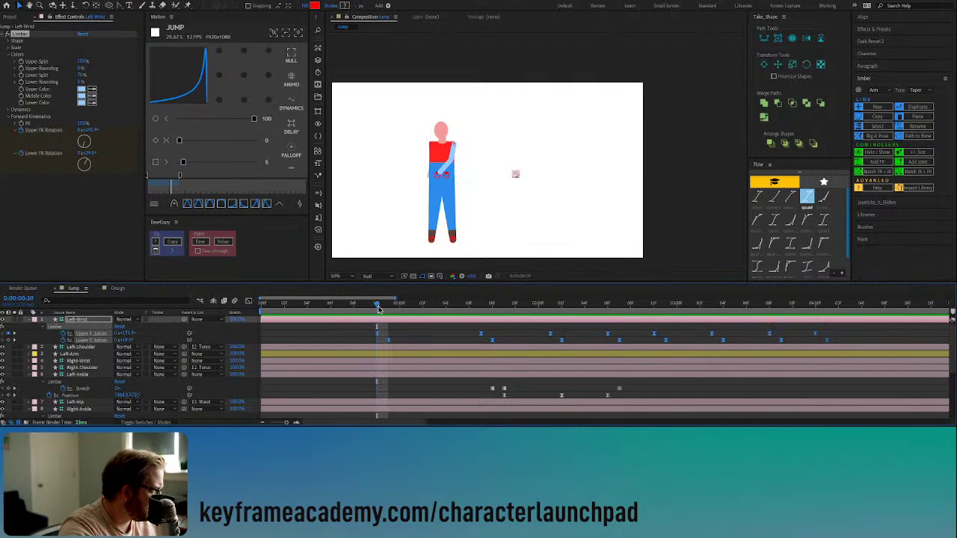
{"action": "left_click", "coordinate": [78, 361]}
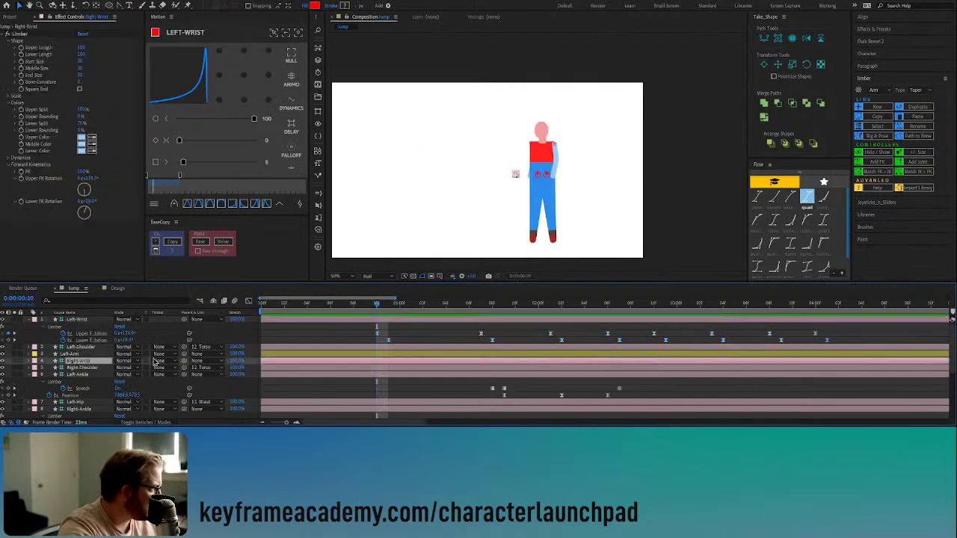
{"action": "key", "text": "ctrl+v"}
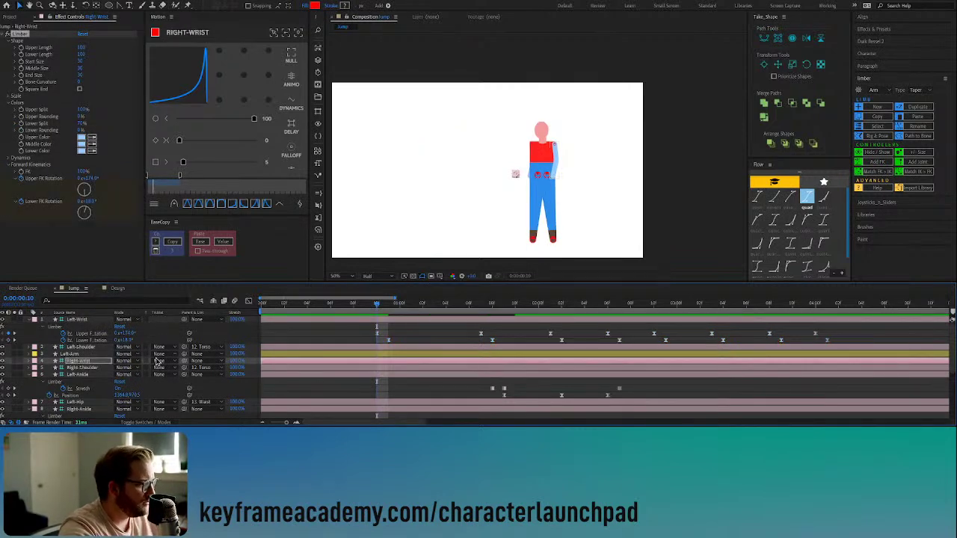
Step: Preview the jump from 0:00:00:08 with both arms animated
{"action": "key", "text": "Home"}
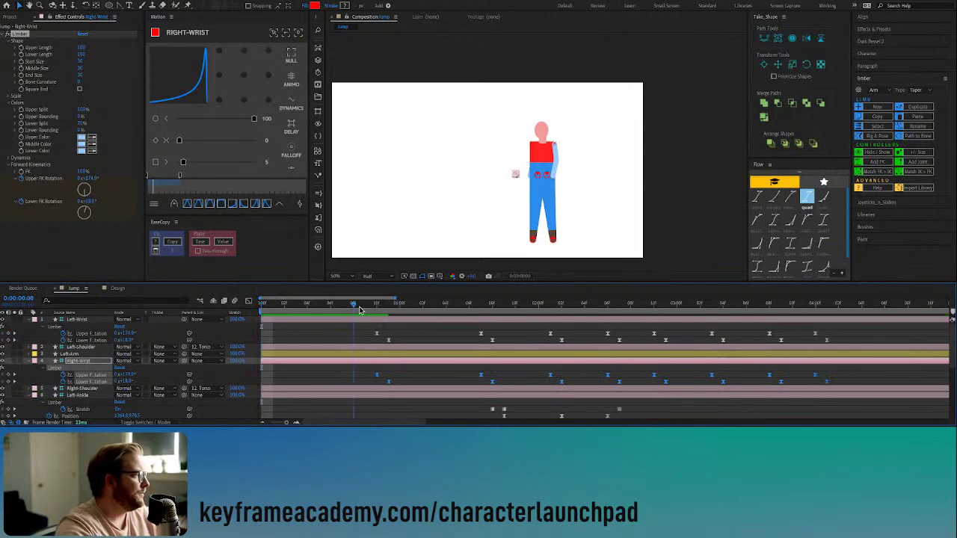
{"action": "key", "text": "space"}
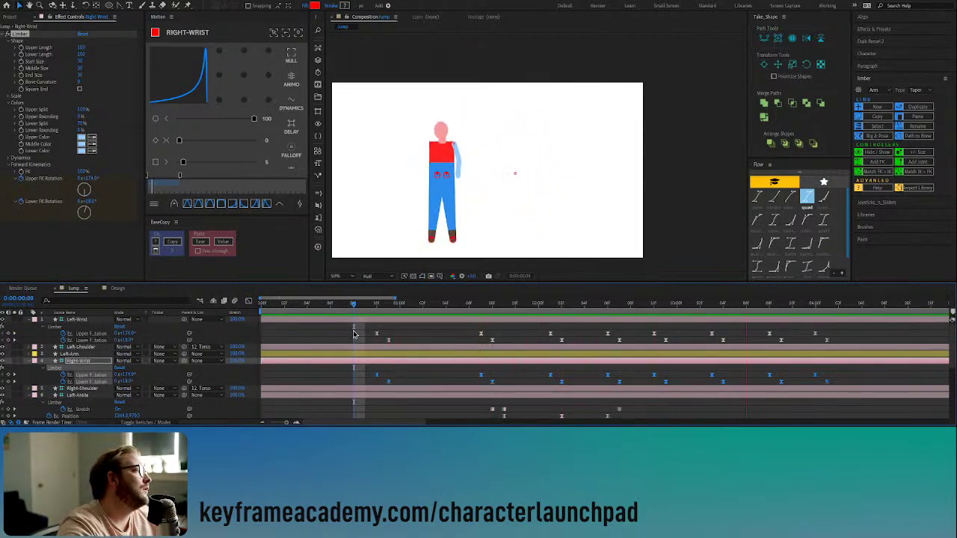
{"action": "key", "text": "space"}
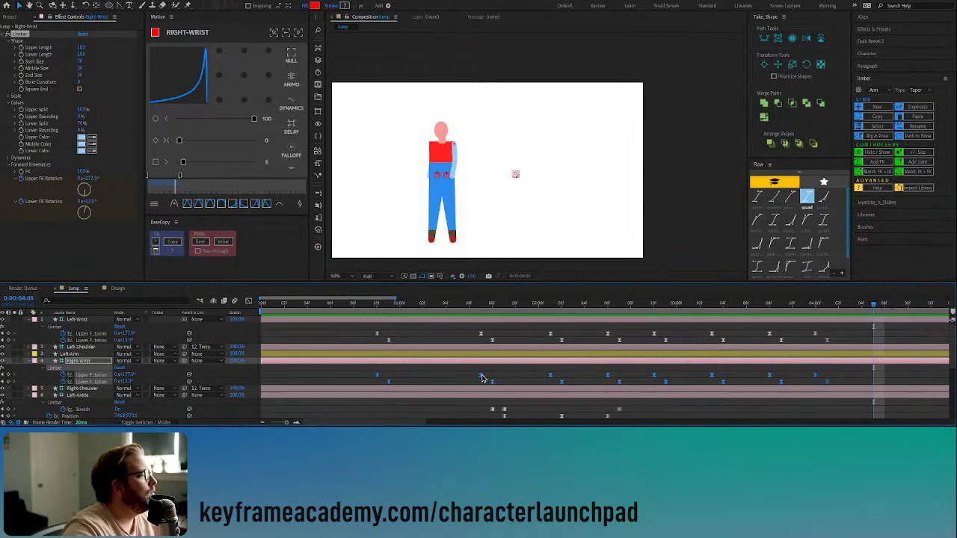
Step: Shift Right-Wrist's FK rotation keyframes two frames later, except the first pair, and preview the jump
{"action": "left_click", "coordinate": [511, 372]}
{"action": "left_click_drag", "start_coordinate": [866, 369], "coordinate": [504, 379]}
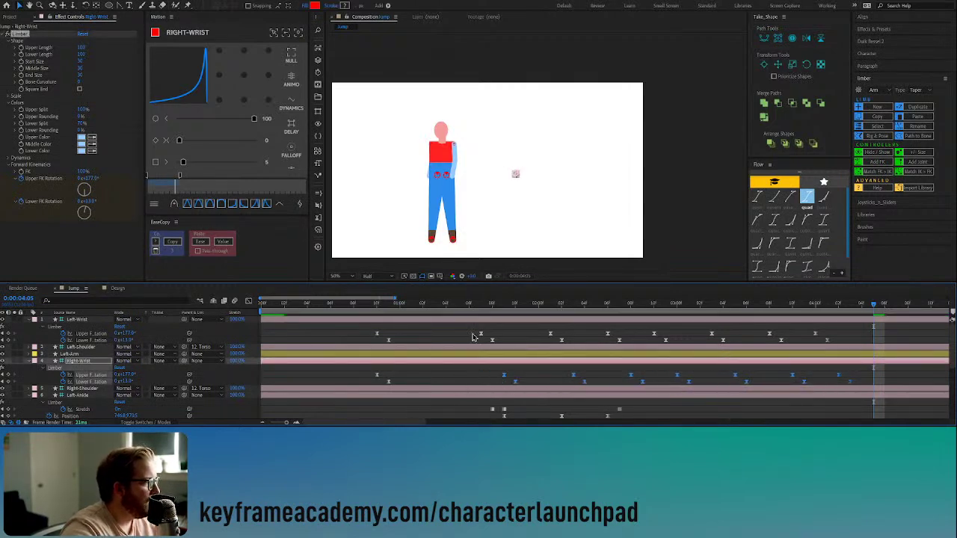
{"action": "left_click", "coordinate": [364, 306]}
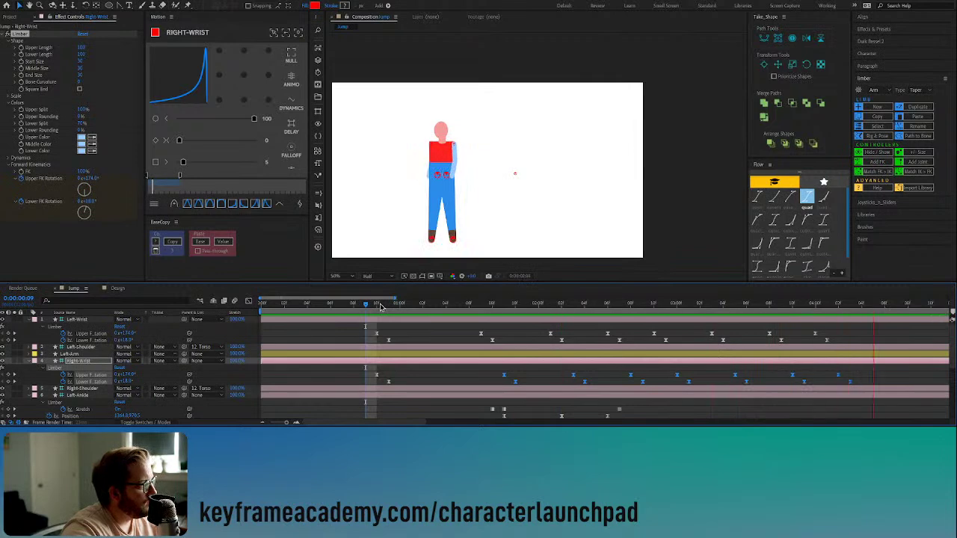
{"action": "key", "text": "space"}
{"action": "left_click_drag", "start_coordinate": [888, 373], "coordinate": [499, 391]}
{"action": "key", "text": "ctrl+shift+a"}
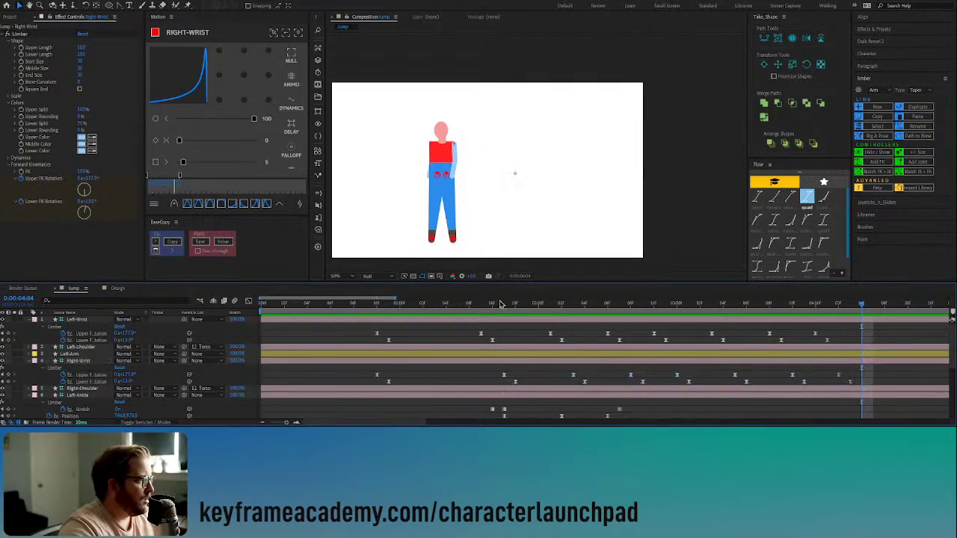
Step: At 0:00:02:03, change Right-Wrist's Upper FK Rotation so the right arm is raised outward, away from the left arm
{"action": "left_click", "coordinate": [504, 307]}
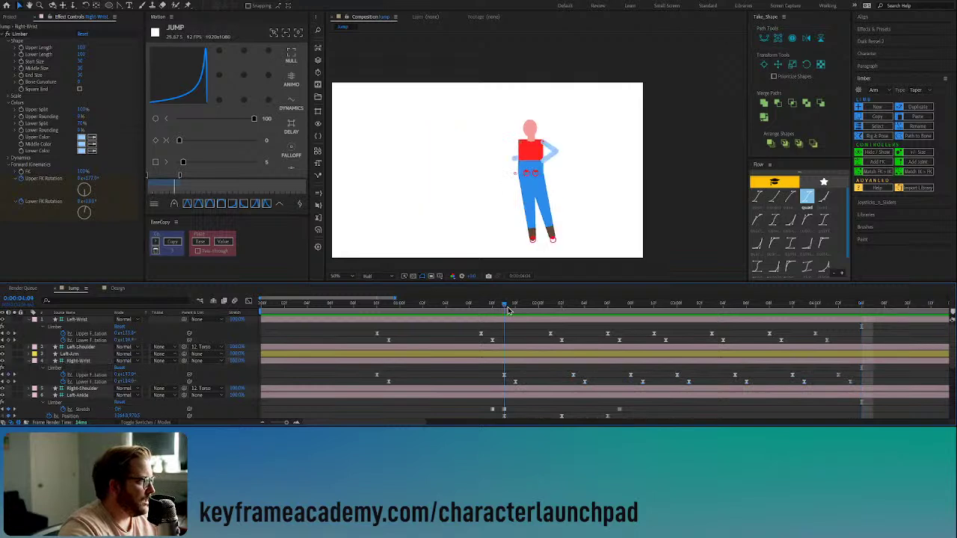
{"action": "key", "text": "Page_Down"}
{"action": "key", "text": "Page_Down"}
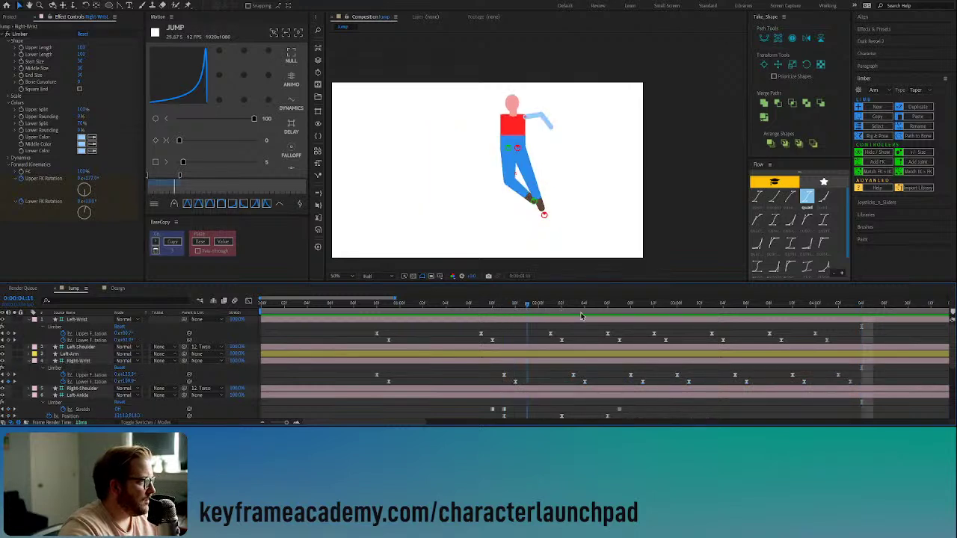
{"action": "left_click", "coordinate": [586, 312]}
{"action": "key", "text": "Page_Up"}
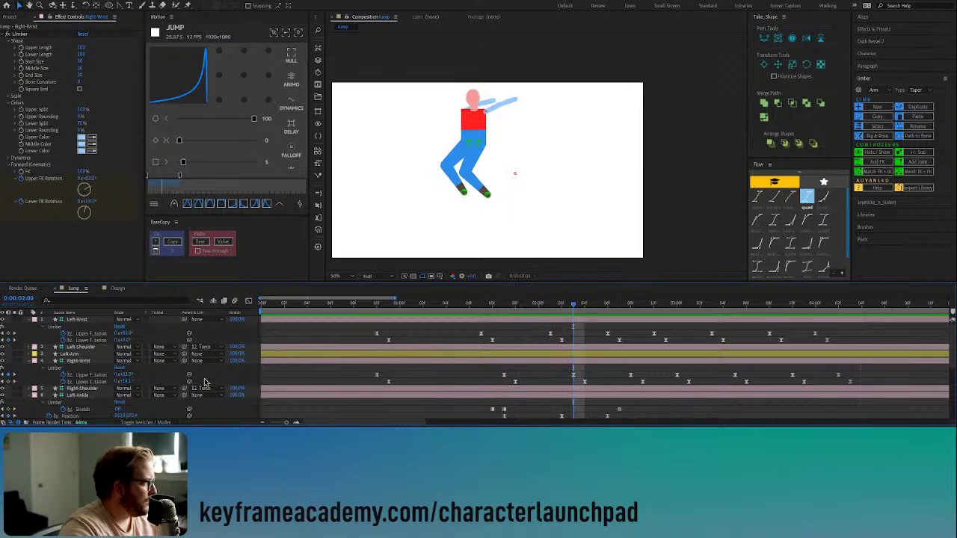
{"action": "left_click_drag", "start_coordinate": [129, 377], "coordinate": [227, 374]}
Step: Copy Right-Wrist's raised-arm FK rotation keyframes from 0:00:02:03 to the landing pose at 0:00:02:08
{"action": "left_click", "coordinate": [586, 306]}
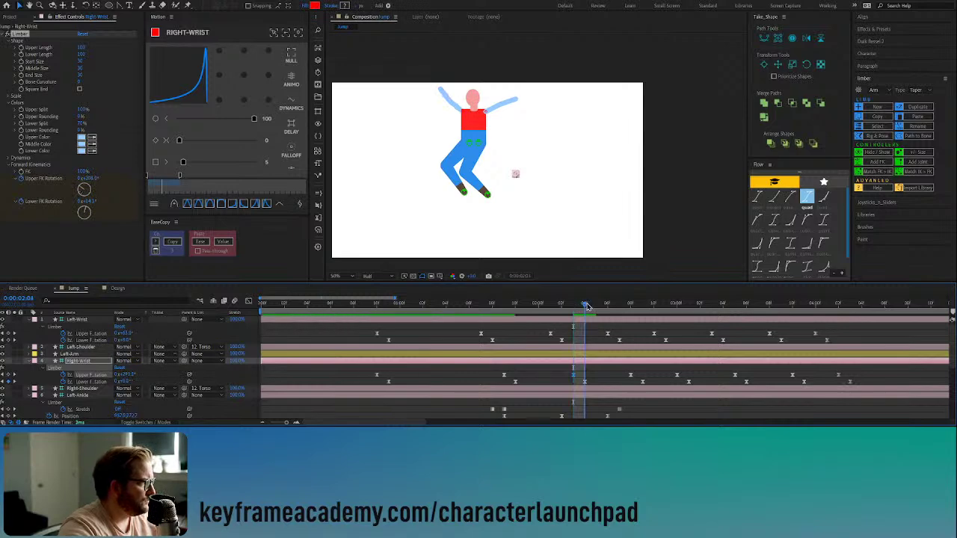
{"action": "left_click_drag", "start_coordinate": [586, 305], "coordinate": [630, 308]}
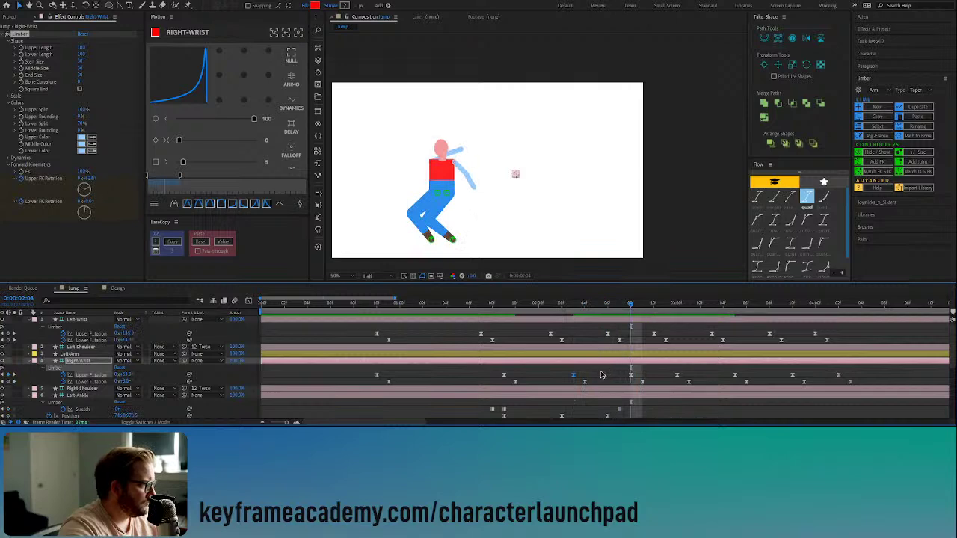
{"action": "left_click_drag", "start_coordinate": [601, 371], "coordinate": [567, 386]}
{"action": "key", "text": "ctrl+c"}
{"action": "key", "text": "ctrl+v"}
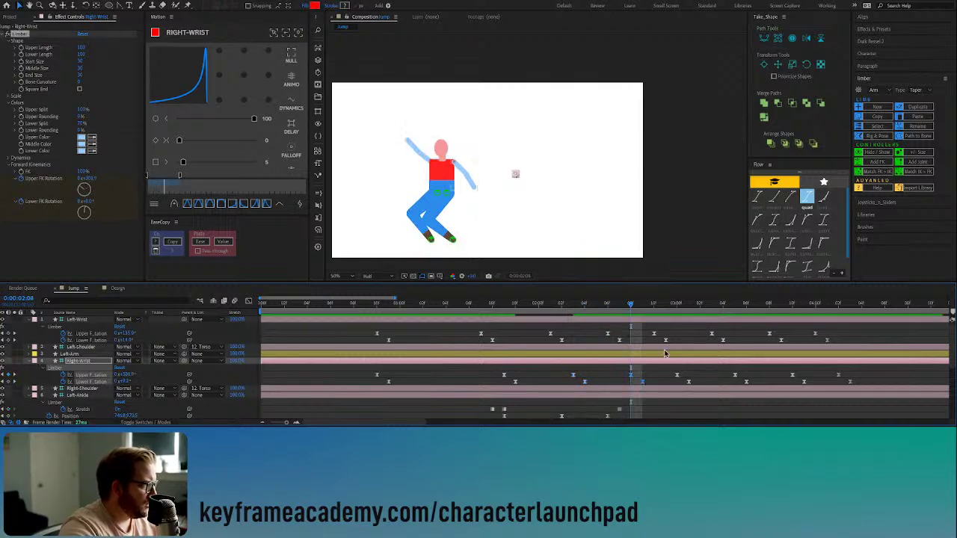
Step: At 0:00:03:00, swing the right arm in behind the torso with Right-Wrist's Upper FK Rotation, and reduce its Lower FK Rotation at 0:00:03:01
{"action": "left_click", "coordinate": [676, 304]}
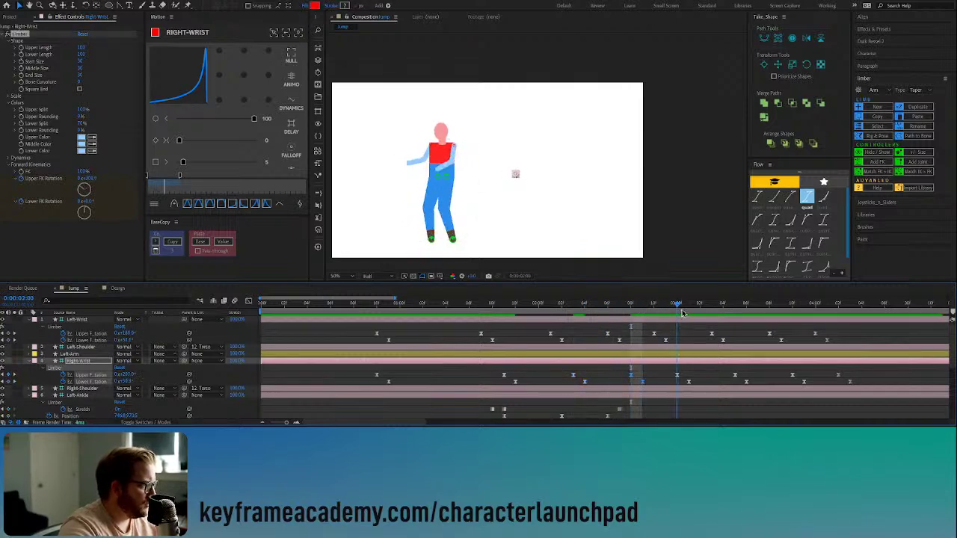
{"action": "key", "text": "ctrl+v"}
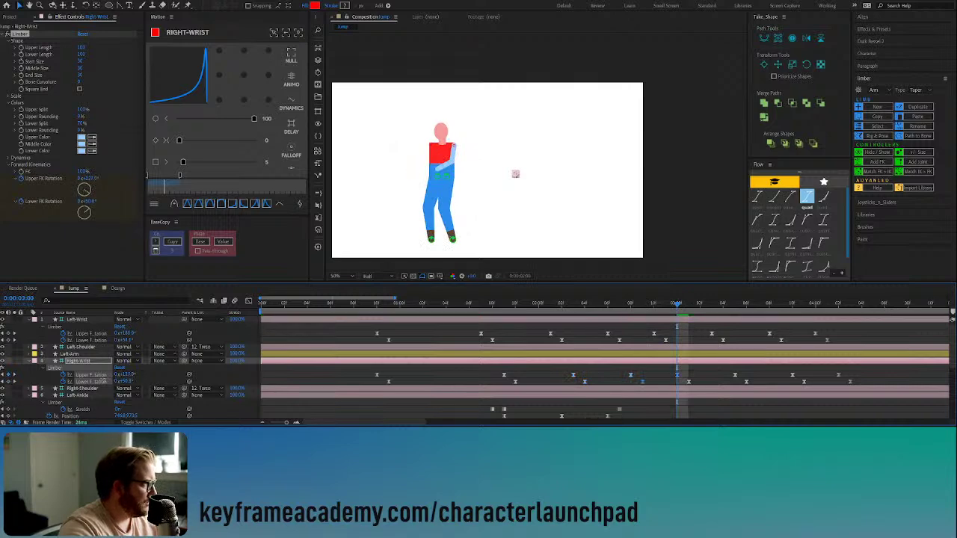
{"action": "key", "text": "Page_Down"}
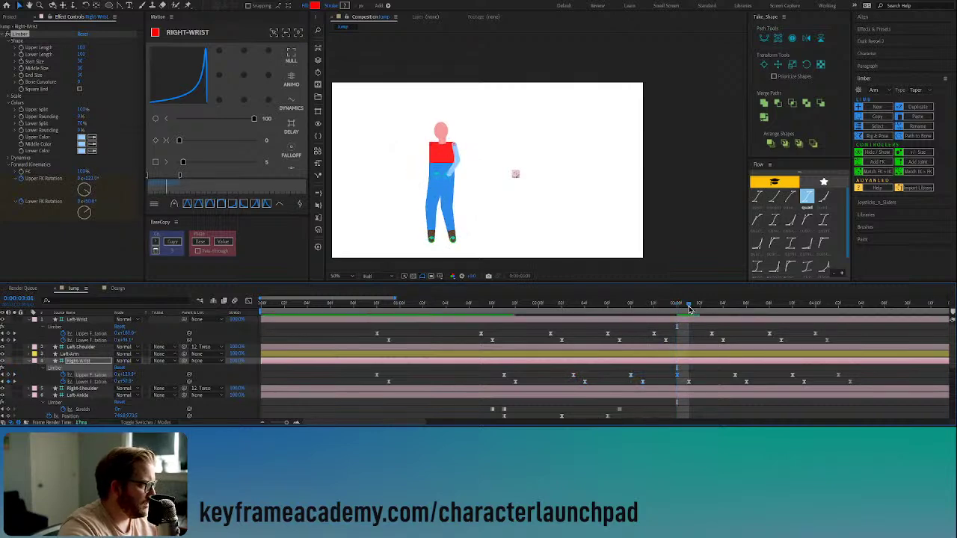
{"action": "left_click_drag", "start_coordinate": [127, 382], "coordinate": [111, 384]}
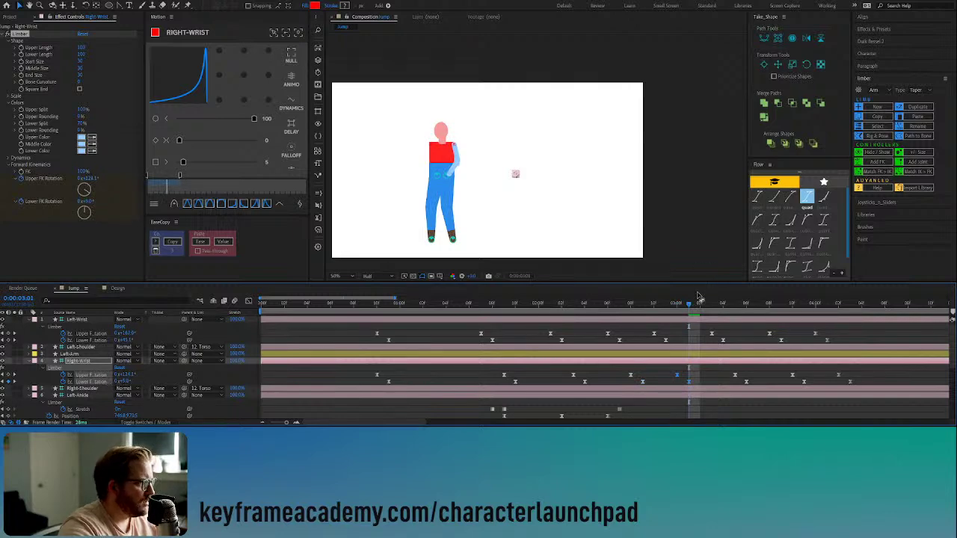
Step: At 0:00:03:05, swing Right-Wrist's Upper FK Rotation outward from the body, and adjust its Lower FK Rotation at 0:00:03:06
{"action": "key", "text": "Page_Down"}
{"action": "key", "text": "Page_Down"}
{"action": "key", "text": "Page_Down"}
{"action": "key", "text": "Page_Down"}
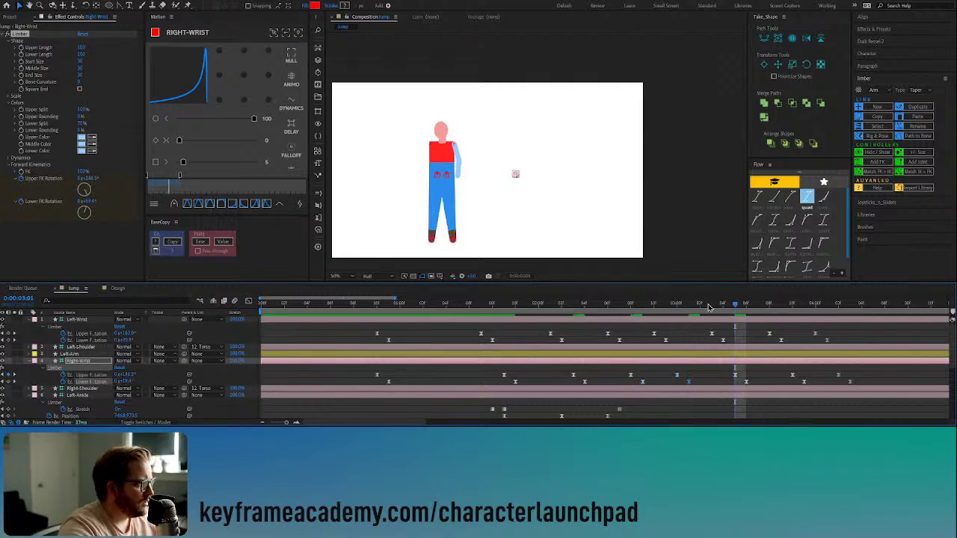
{"action": "left_click_drag", "start_coordinate": [727, 369], "coordinate": [753, 387]}
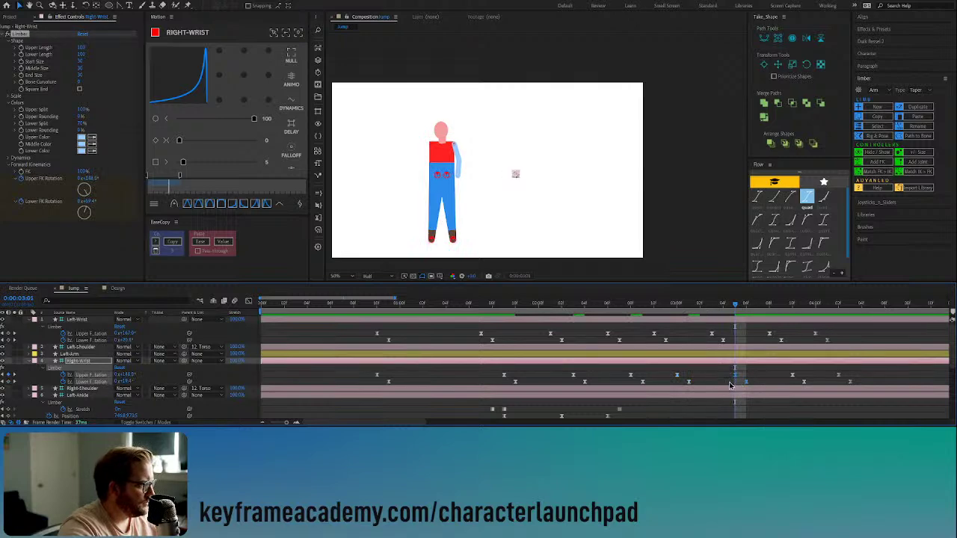
{"action": "mouse_move", "coordinate": [148, 375]}
{"action": "left_mouse_down"}
{"action": "mouse_move", "coordinate": [167, 374]}
{"action": "mouse_move", "coordinate": [154, 378]}
{"action": "left_mouse_up"}
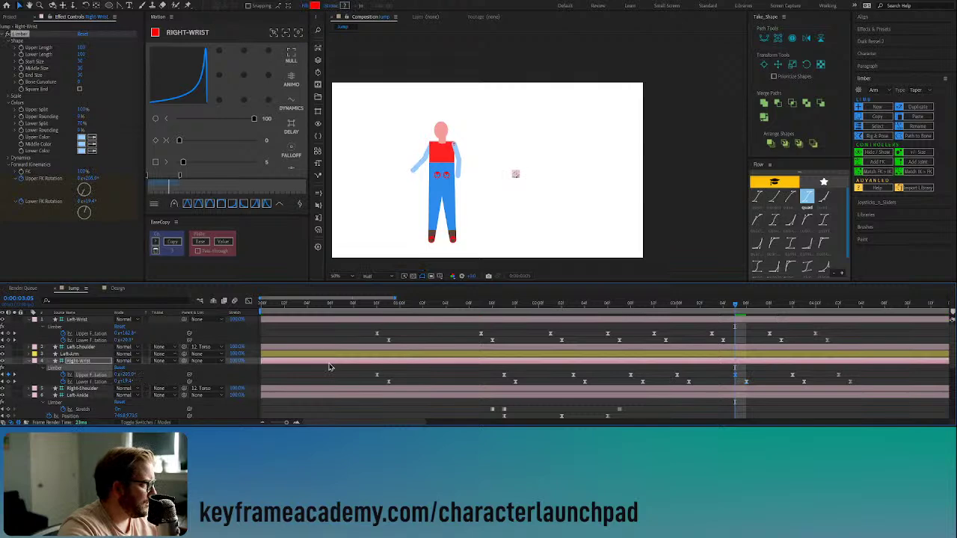
{"action": "left_click", "coordinate": [746, 305]}
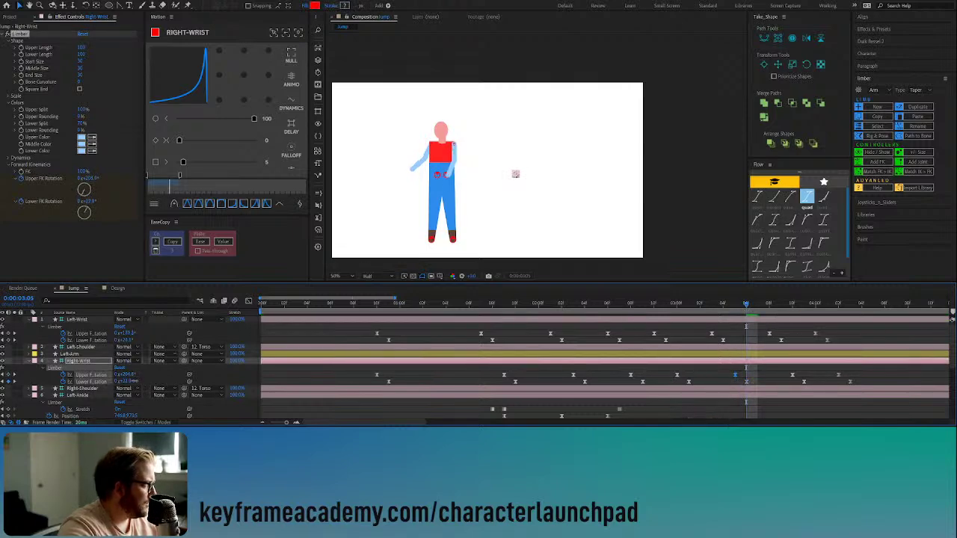
Step: Swing Right-Wrist's FK rotations back behind the torso at 0:00:03:10, and set the Upper FK Rotation to a hanging rest pose at 0:00:04:02
{"action": "left_click", "coordinate": [791, 305]}
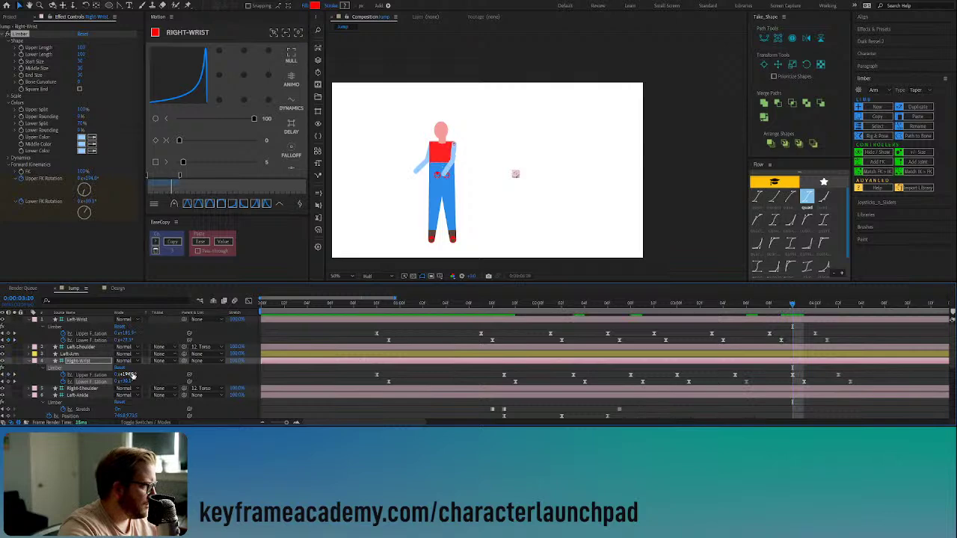
{"action": "left_click_drag", "start_coordinate": [119, 375], "coordinate": [112, 382]}
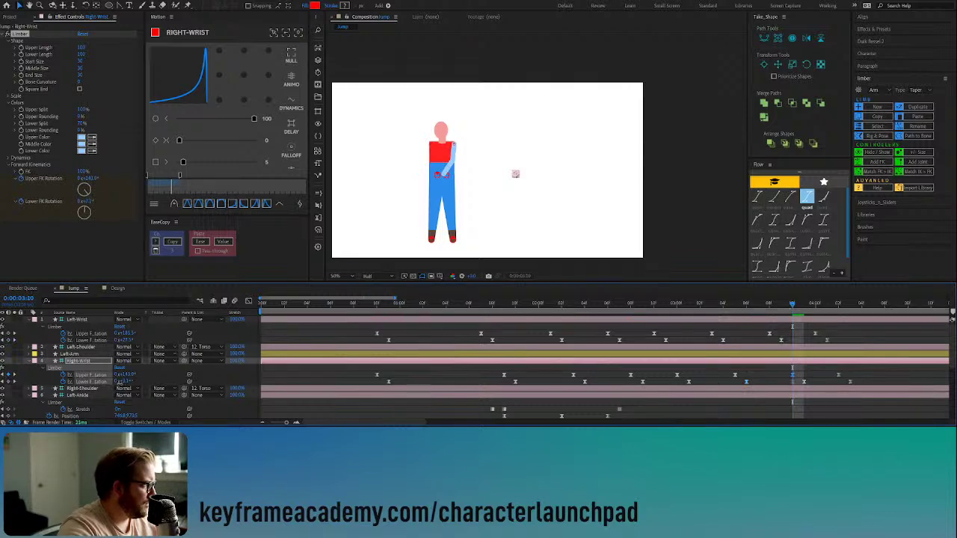
{"action": "left_click_drag", "start_coordinate": [805, 307], "coordinate": [815, 307]}
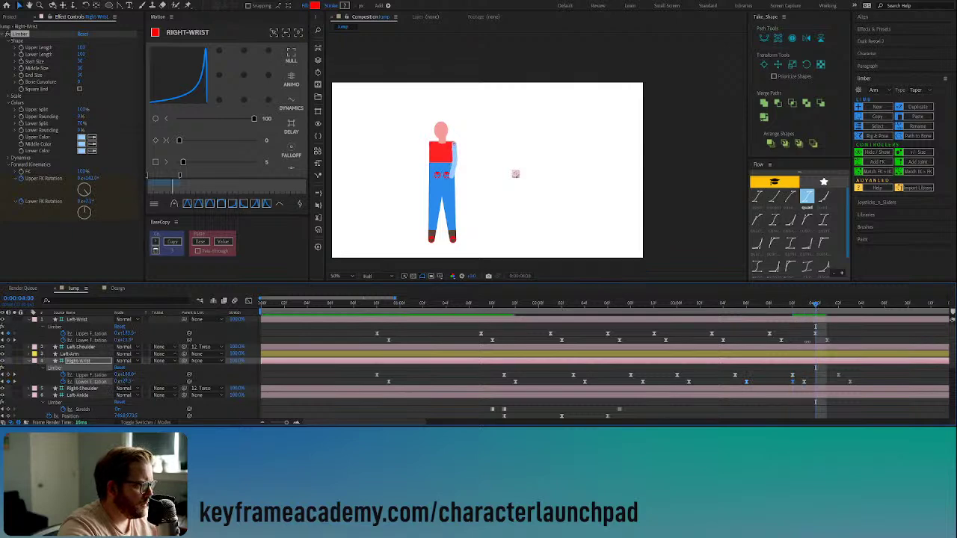
{"action": "left_click", "coordinate": [838, 308]}
{"action": "left_click_drag", "start_coordinate": [130, 378], "coordinate": [112, 379]}
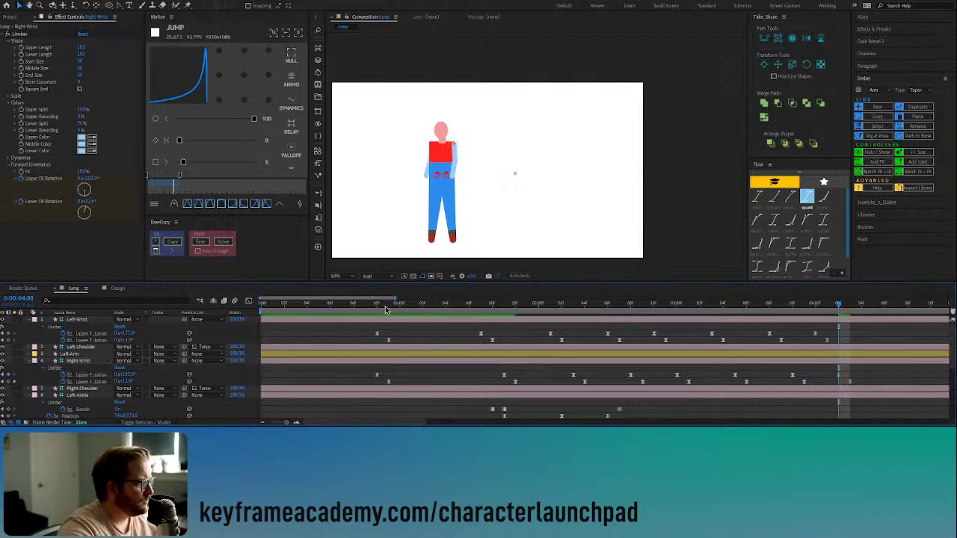
Step: Preview the jump from 0:00:00:08 and again from 0:00:00:07 to check the right arm's swing after landing
{"action": "left_click", "coordinate": [353, 303]}
{"action": "key", "text": "space"}
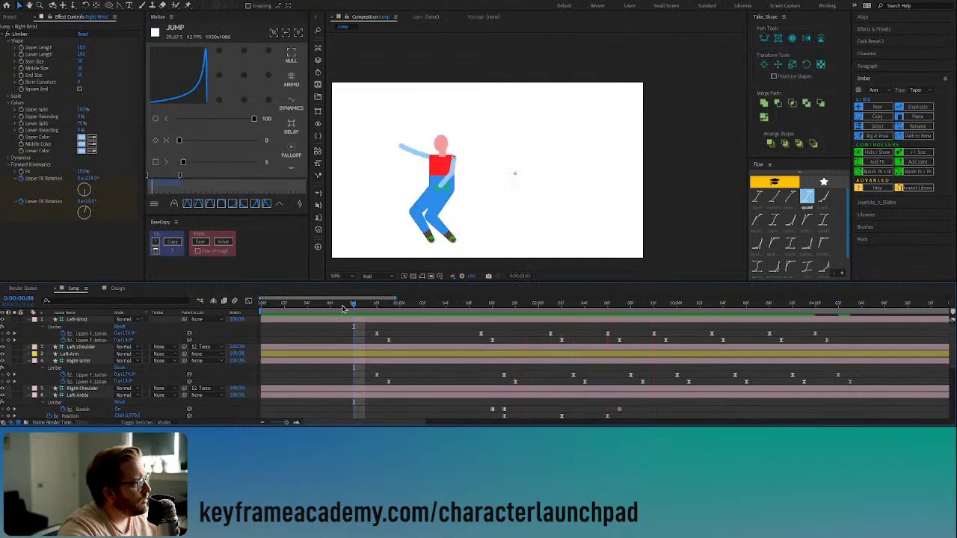
{"action": "key", "text": "space"}
{"action": "left_click", "coordinate": [342, 306]}
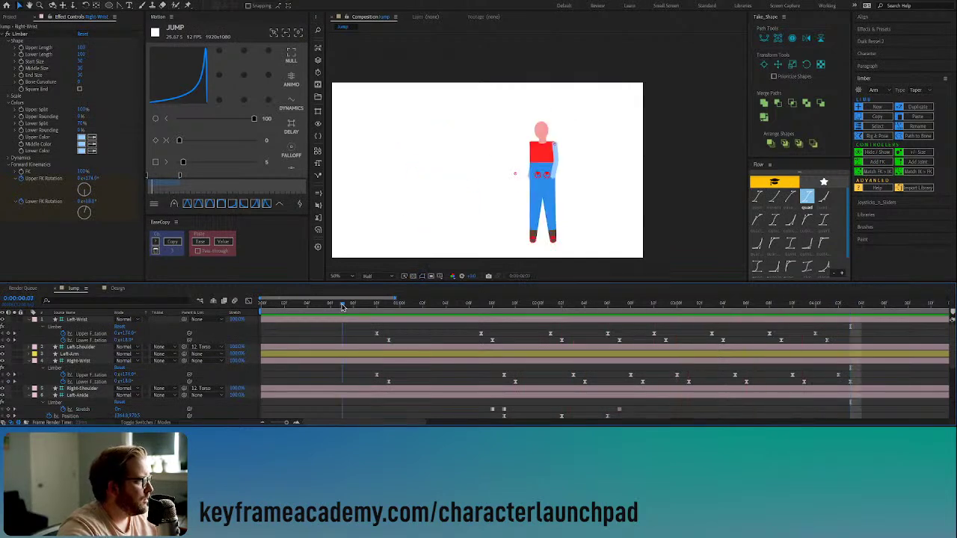
{"action": "key", "text": "space"}
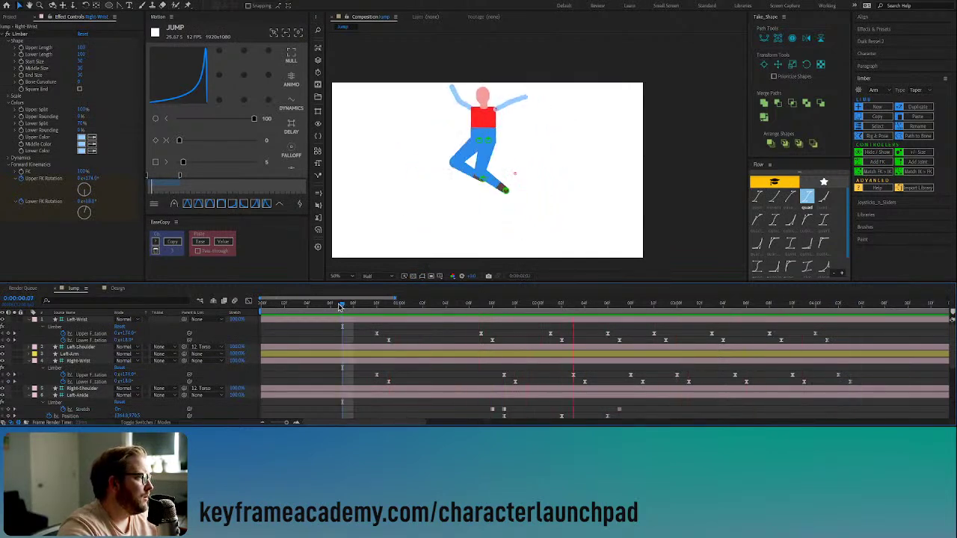
{"action": "key", "text": "space"}
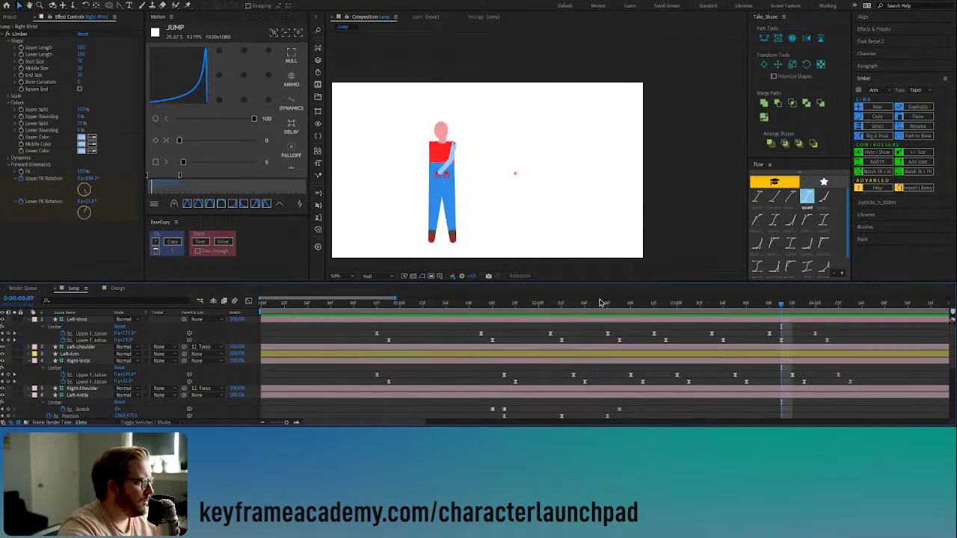
Step: Copy the easing of Left-Wrist's landing FK rotation keyframes onto Right-Wrist's keyframes from 0:00:02:08 to 0:00:03:01
{"action": "left_click", "coordinate": [619, 306]}
{"action": "left_click", "coordinate": [641, 305]}
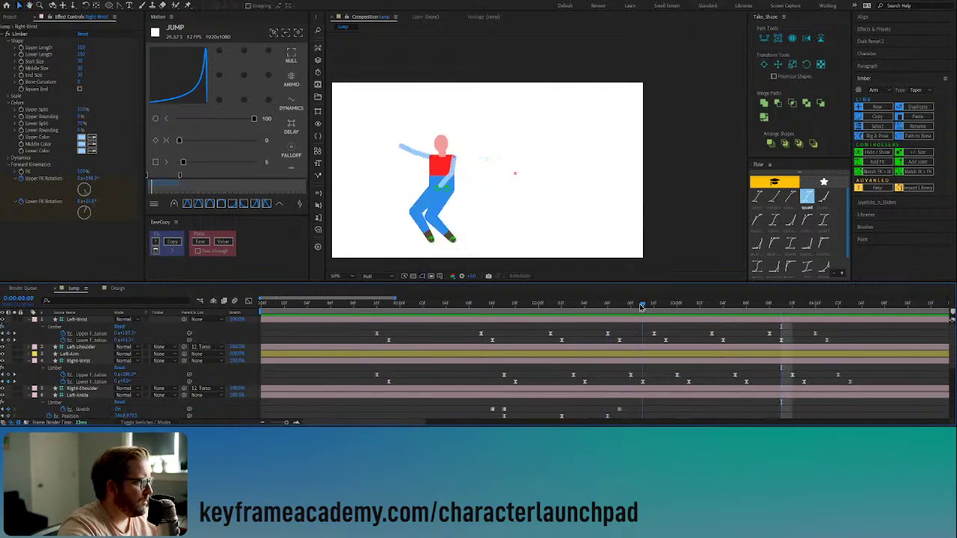
{"action": "left_click_drag", "start_coordinate": [641, 307], "coordinate": [602, 344]}
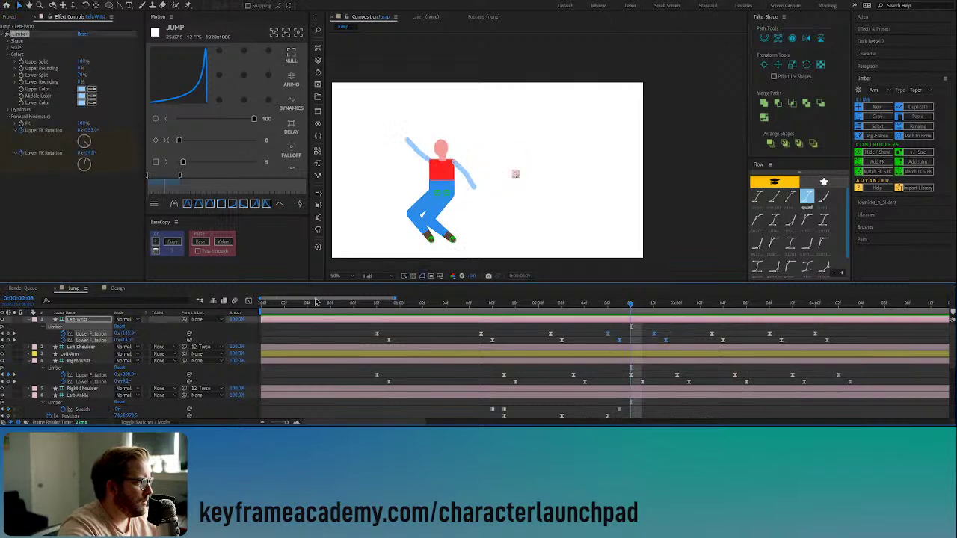
{"action": "left_click_drag", "start_coordinate": [691, 372], "coordinate": [630, 392]}
{"action": "left_click", "coordinate": [200, 241]}
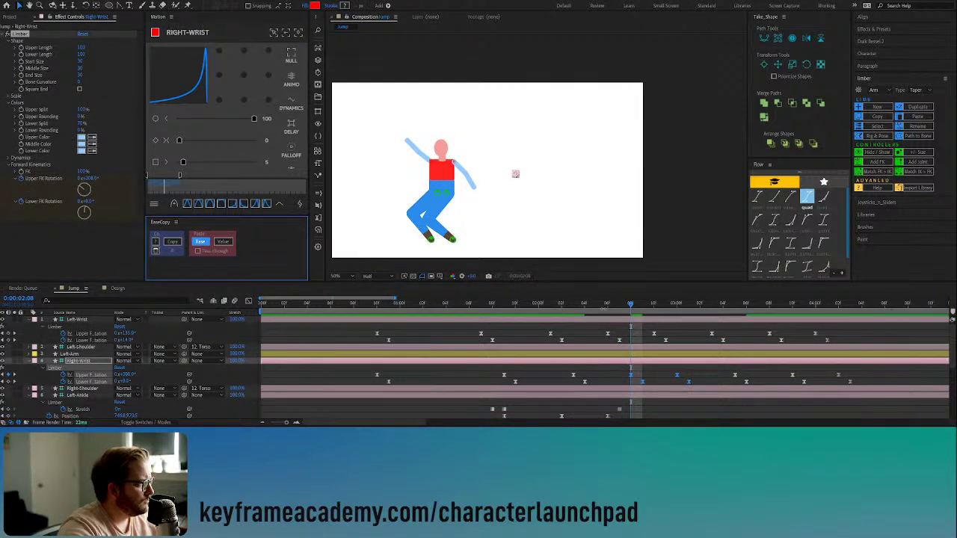
Step: Compare the speed graphs of Left-Wrist's and Right-Wrist's Upper FK Rotation around the landing
{"action": "left_click_drag", "start_coordinate": [585, 308], "coordinate": [634, 322]}
{"action": "left_click", "coordinate": [607, 333]}
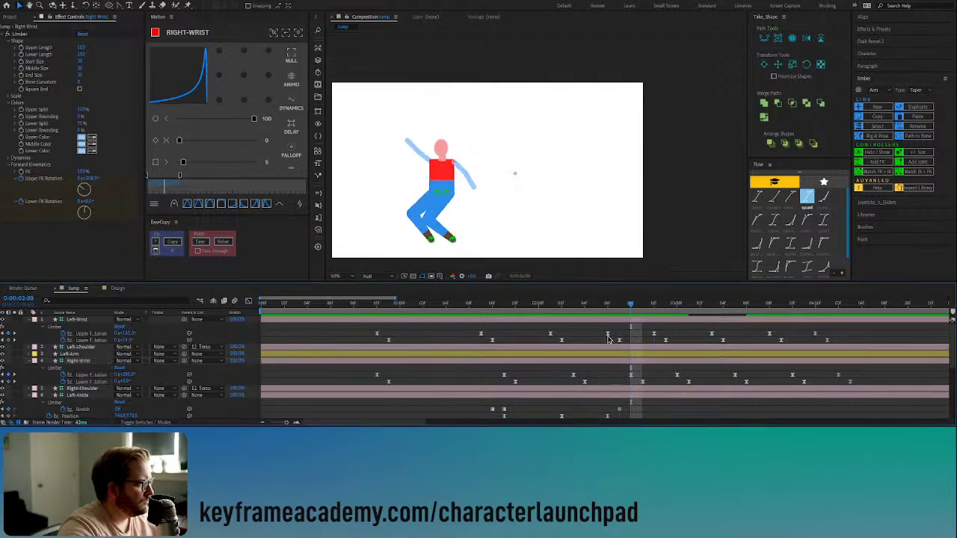
{"action": "left_click", "coordinate": [250, 303]}
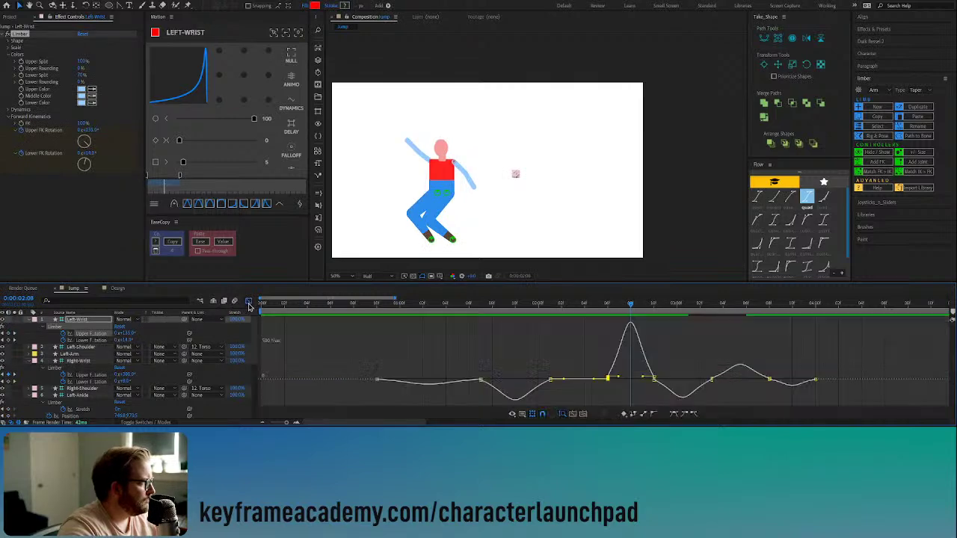
{"action": "left_click", "coordinate": [249, 303]}
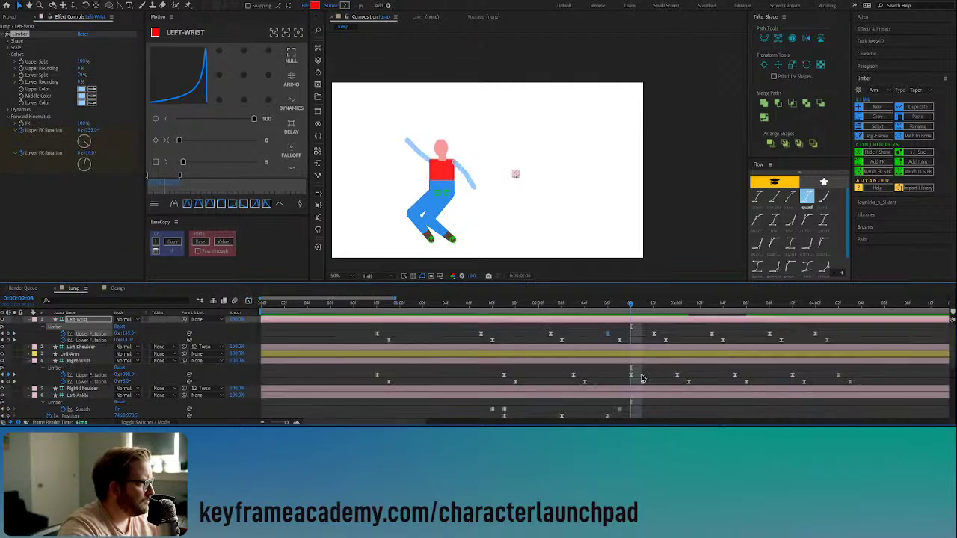
{"action": "left_click", "coordinate": [633, 377]}
{"action": "left_click", "coordinate": [248, 302]}
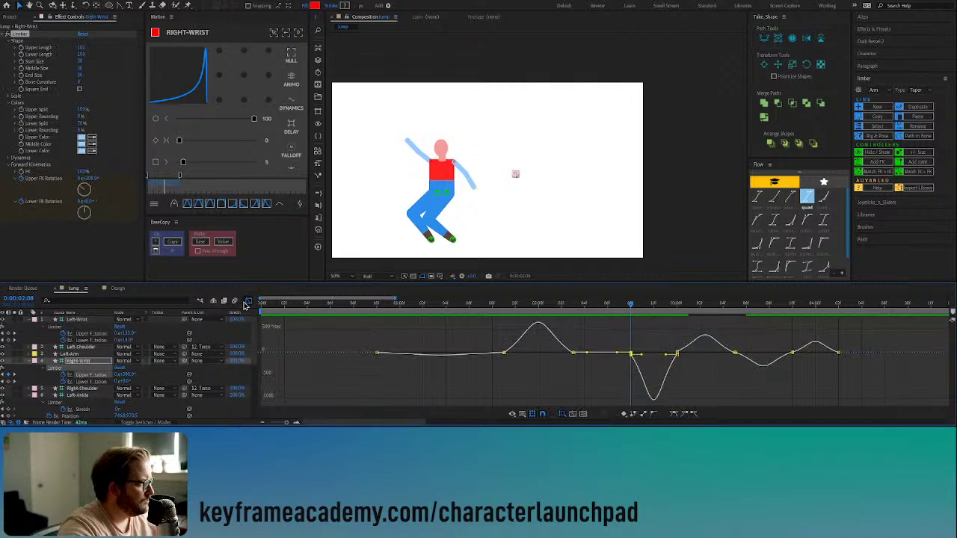
{"action": "left_click", "coordinate": [248, 303]}
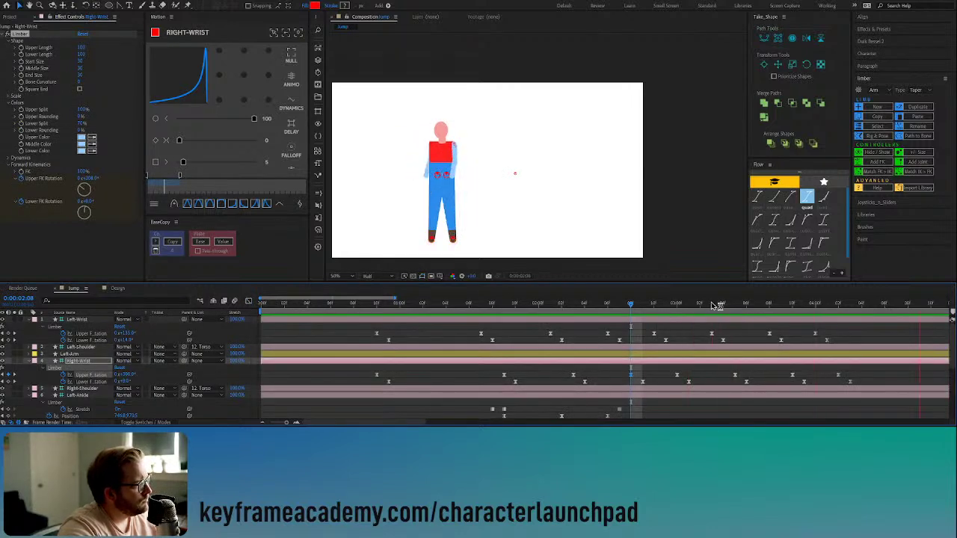
Step: Preview the full jump from 0:00:00:05 with the updated right arm easing
{"action": "key", "text": "space"}
{"action": "left_click_drag", "start_coordinate": [804, 306], "coordinate": [319, 306]}
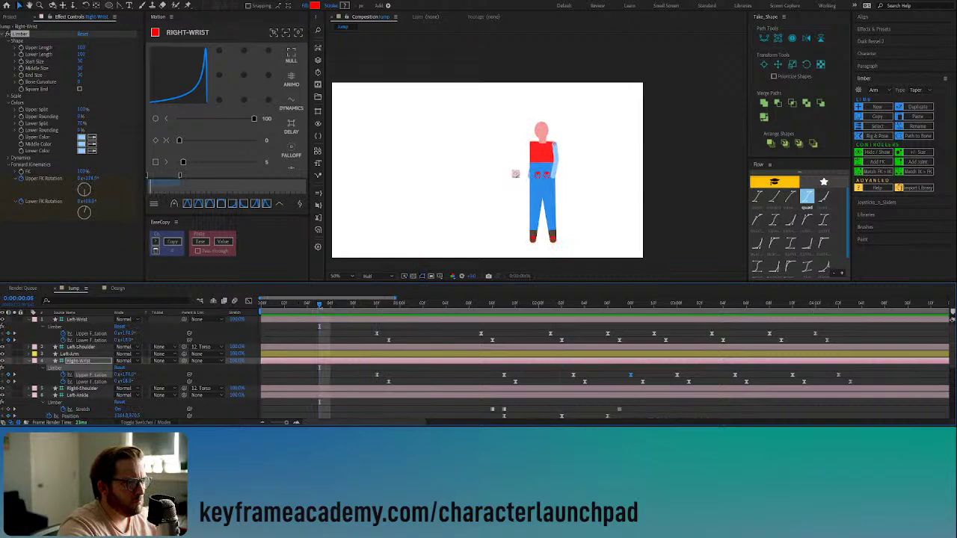
{"action": "key", "text": "space"}
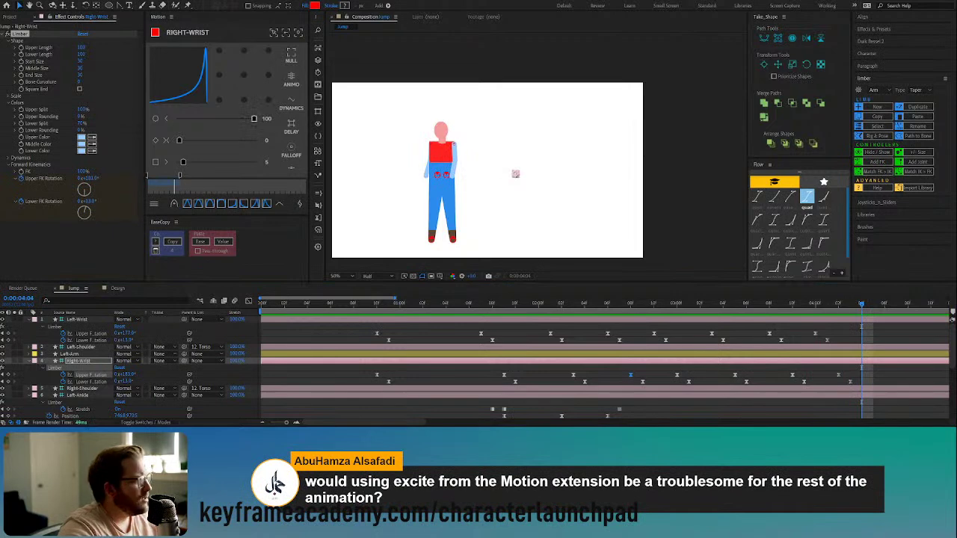
Step: Show the Motion extension's full tool list, clear the layer selection, and preview the jump from 0:00:00:09
{"action": "left_click", "coordinate": [300, 206]}
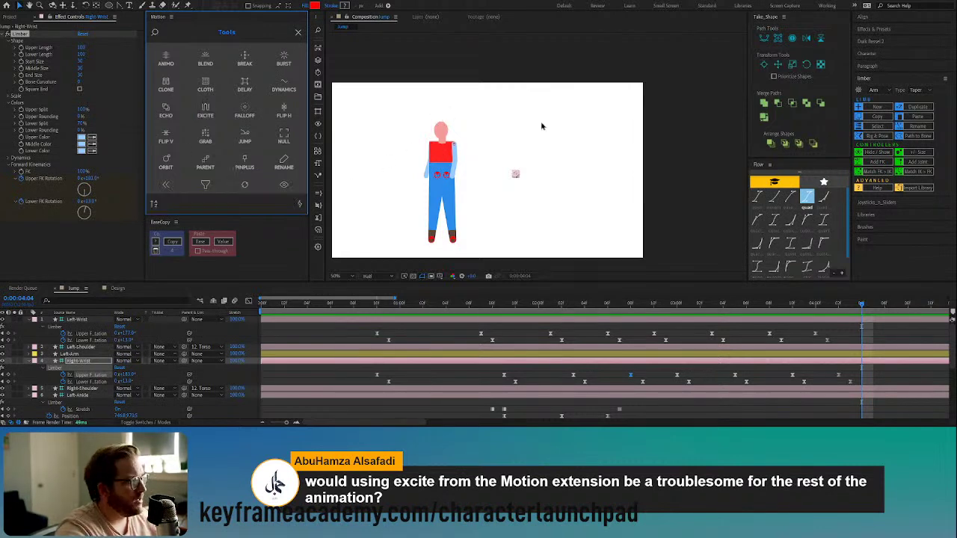
{"action": "left_click", "coordinate": [691, 265]}
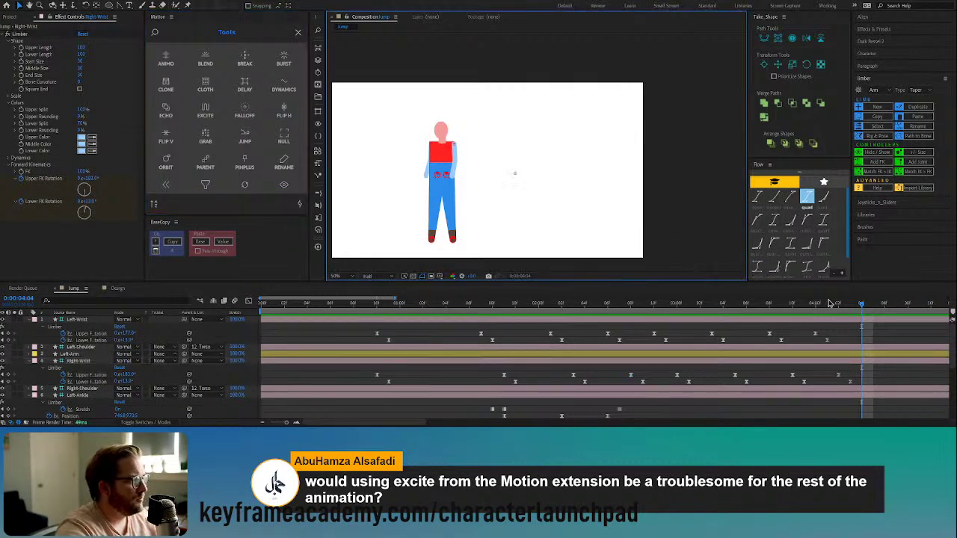
{"action": "left_click", "coordinate": [469, 303]}
{"action": "left_click_drag", "start_coordinate": [413, 318], "coordinate": [371, 323]}
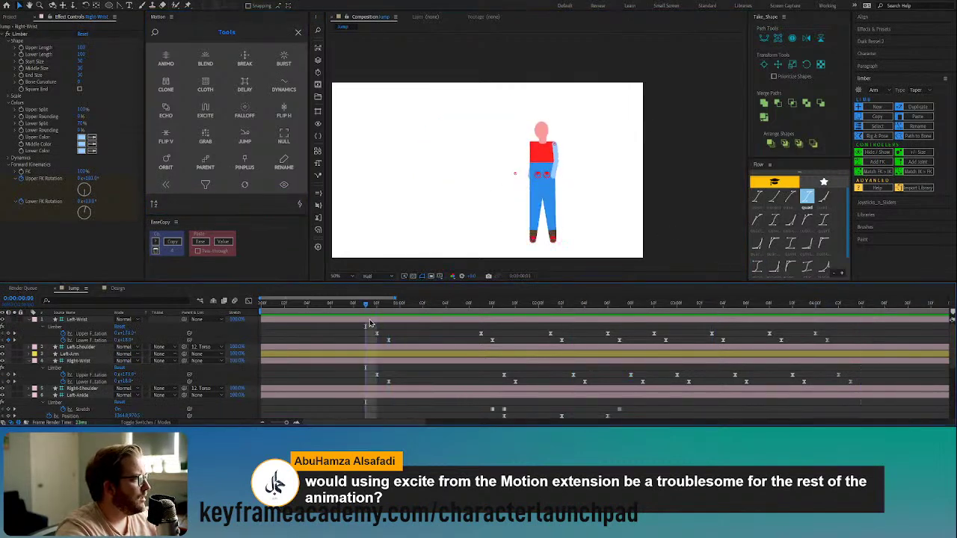
{"action": "key", "text": "space"}
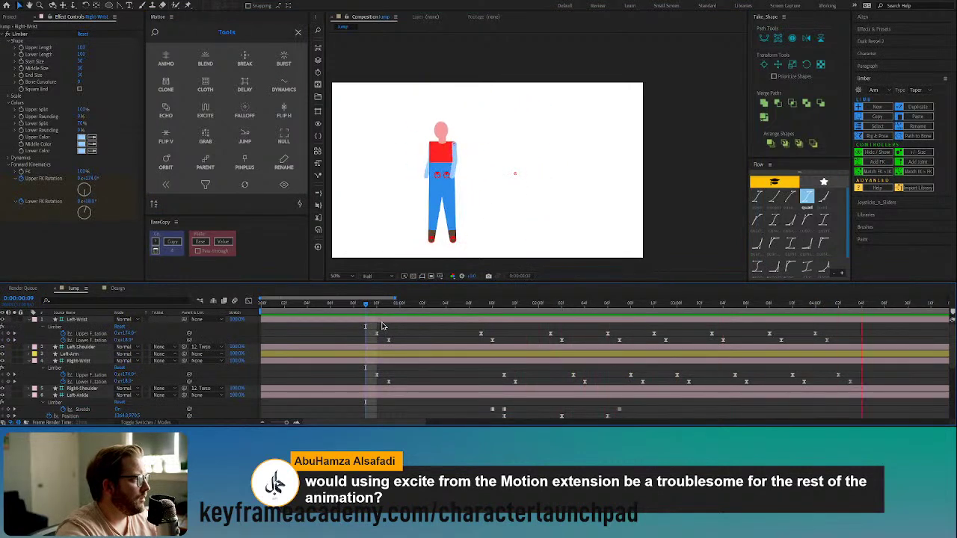
{"action": "key", "text": "space"}
Step: Copy the easing of Torso's first two Y Position keyframes and apply it to the first FK rotation keyframe pairs of Left-Wrist and Right-Wrist
{"action": "scroll", "coordinate": [829, 339], "scroll_direction": "down", "scroll_amount": 3}
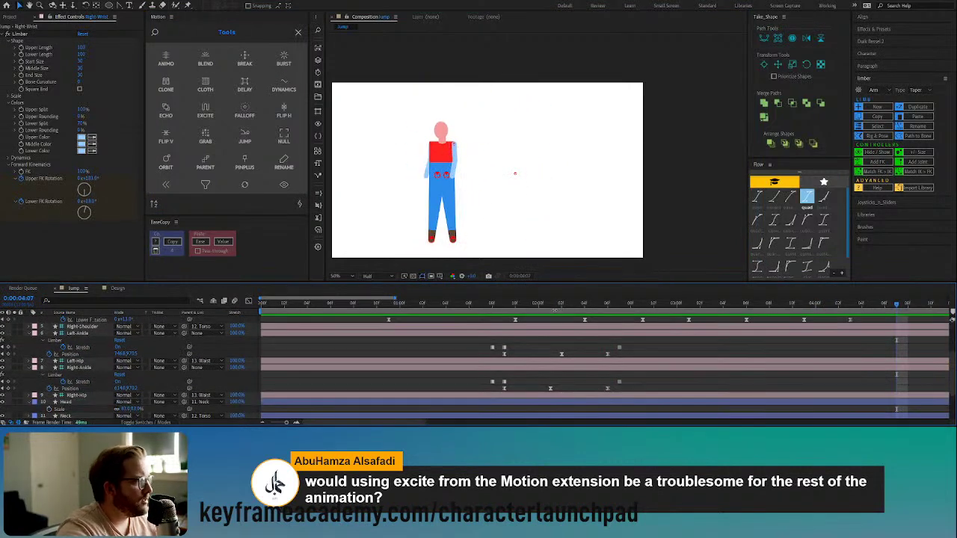
{"action": "scroll", "coordinate": [80, 379], "scroll_direction": "down", "scroll_amount": 3}
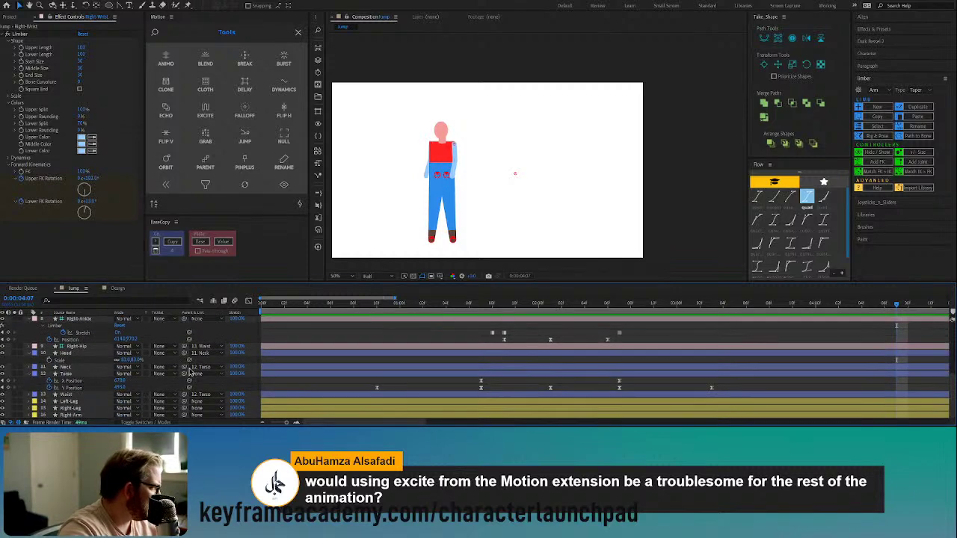
{"action": "left_click", "coordinate": [378, 389]}
{"action": "left_click", "coordinate": [173, 241]}
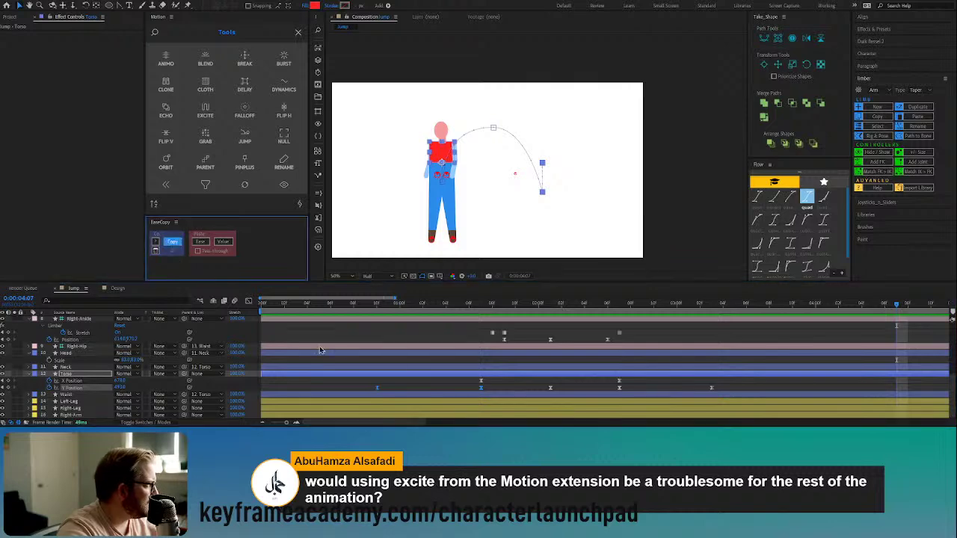
{"action": "scroll", "coordinate": [424, 390], "scroll_direction": "up", "scroll_amount": 4}
{"action": "left_click_drag", "start_coordinate": [357, 332], "coordinate": [531, 388]}
{"action": "left_click_drag", "start_coordinate": [380, 307], "coordinate": [445, 314]}
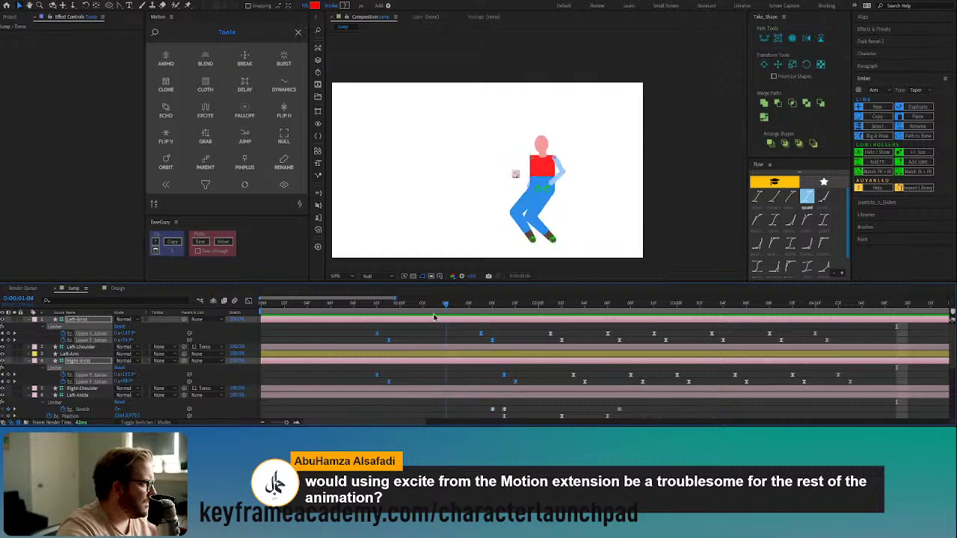
{"action": "left_click", "coordinate": [200, 241]}
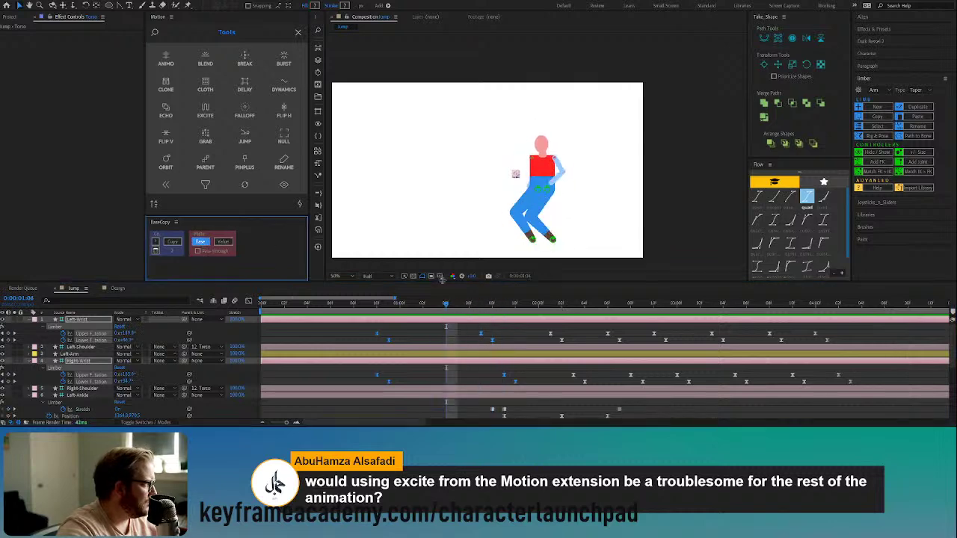
Step: Preview the jump from 0:00:00:09 and reveal the Torso layer's Rotation property alongside its position properties
{"action": "left_click", "coordinate": [366, 307]}
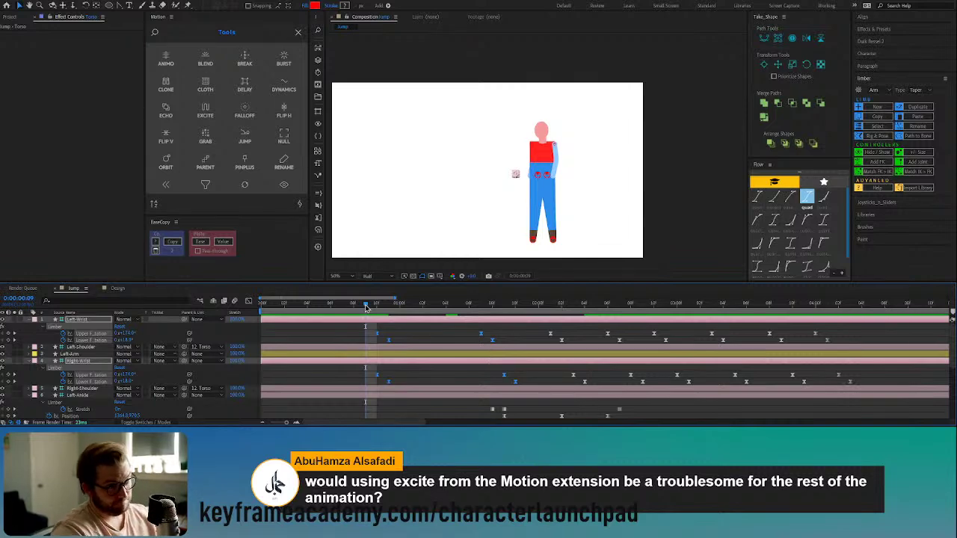
{"action": "key", "text": "space"}
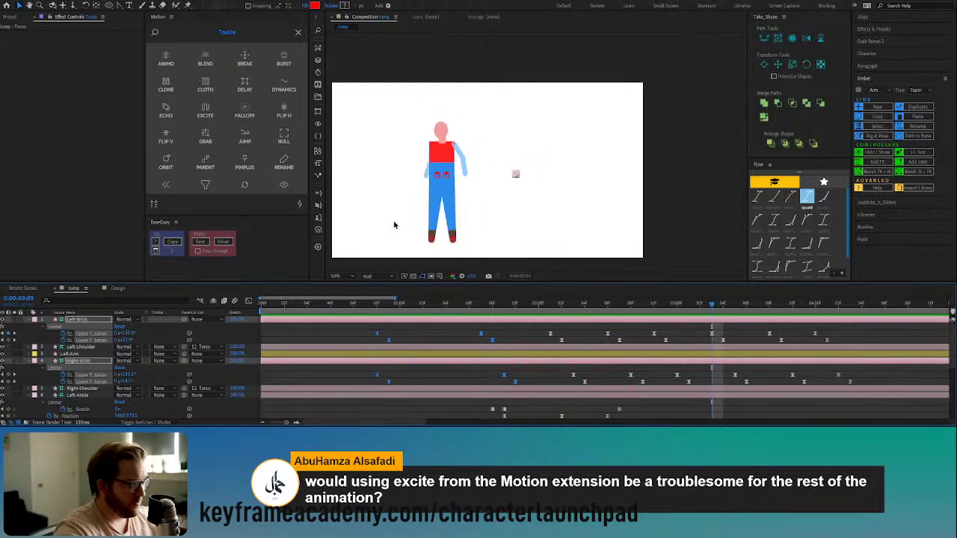
{"action": "scroll", "coordinate": [159, 361], "scroll_direction": "down", "scroll_amount": 3}
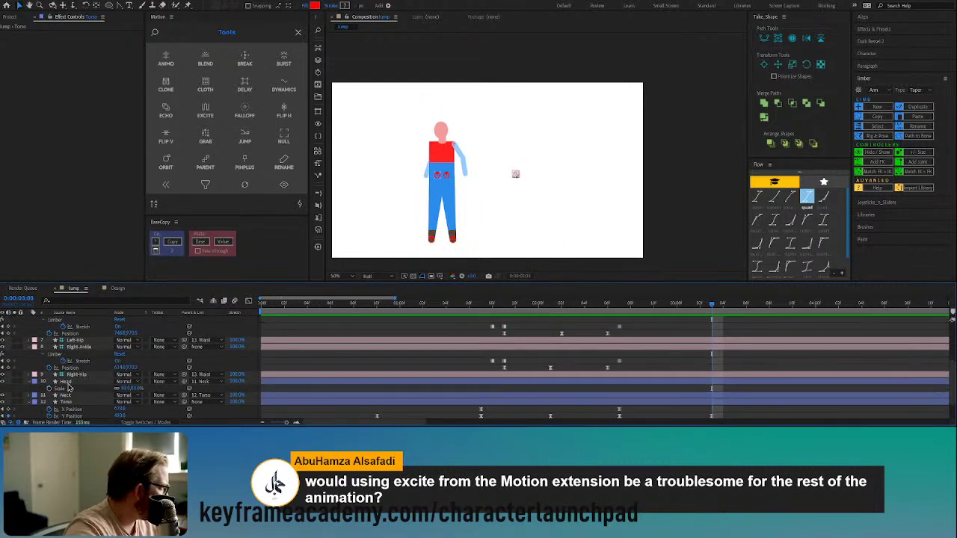
{"action": "left_click", "coordinate": [77, 404]}
{"action": "scroll", "coordinate": [108, 394], "scroll_direction": "down", "scroll_amount": 2}
{"action": "key", "text": "shift+r"}
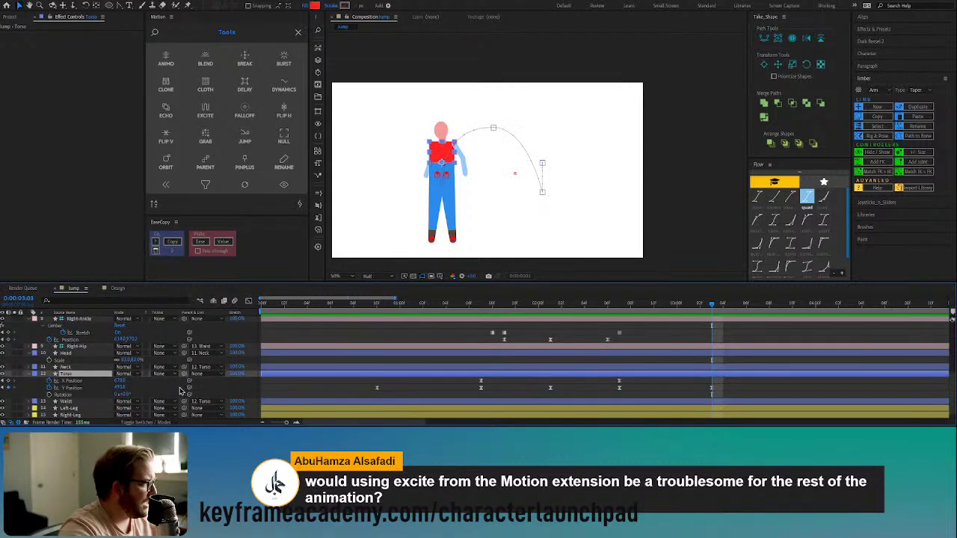
Step: Start keyframing Torso's Rotation at 0:00:00:10 and tilt the torso forward into the crouch at 0:00:01:07
{"action": "left_click", "coordinate": [382, 307]}
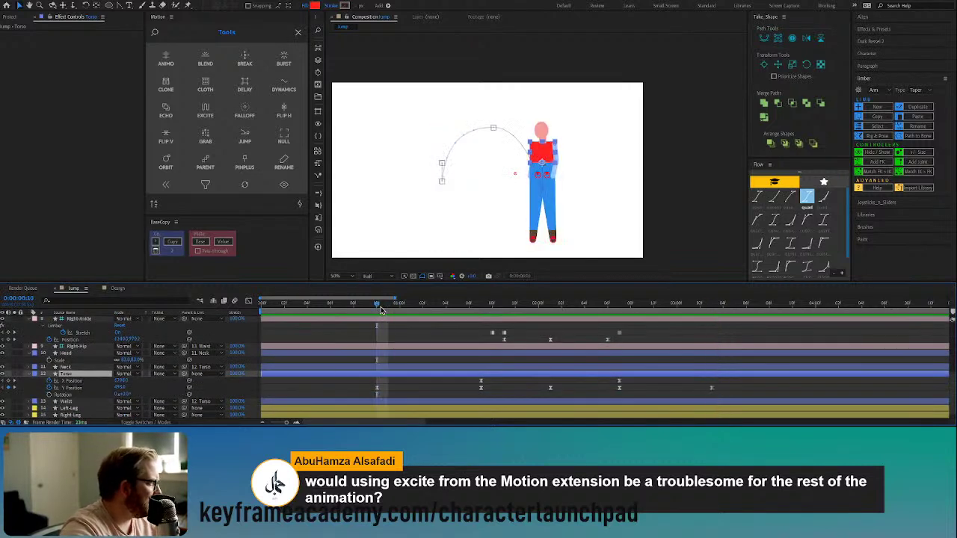
{"action": "left_click", "coordinate": [48, 395]}
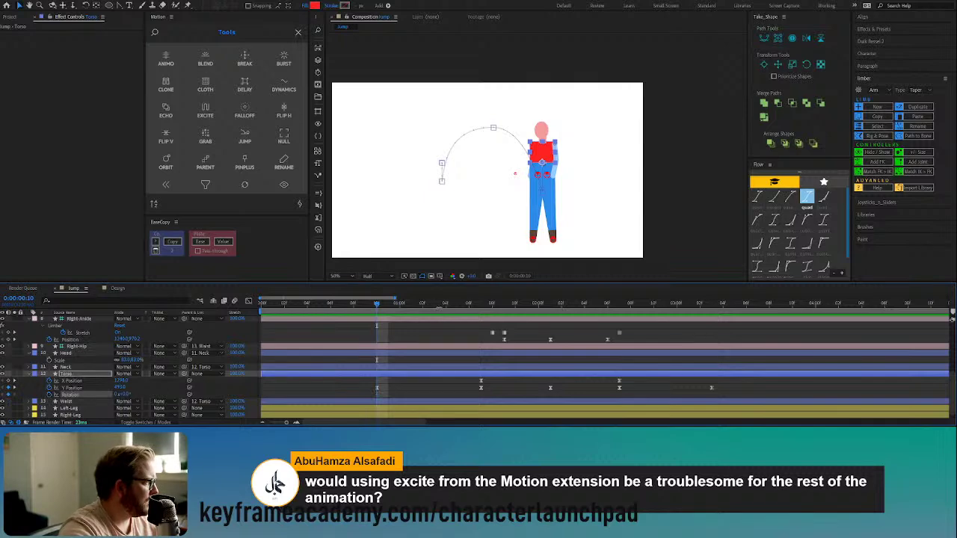
{"action": "left_click_drag", "start_coordinate": [440, 307], "coordinate": [482, 309]}
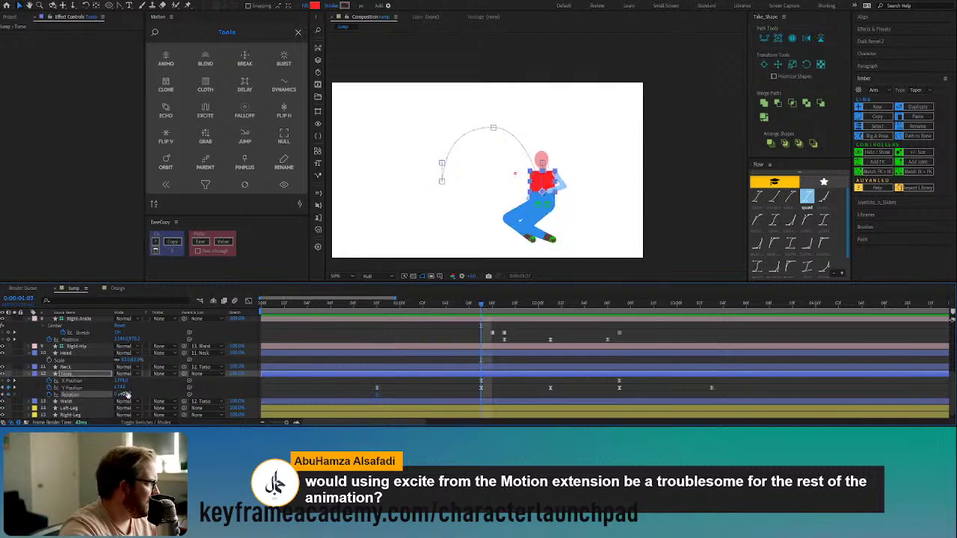
{"action": "left_click_drag", "start_coordinate": [127, 394], "coordinate": [117, 393]}
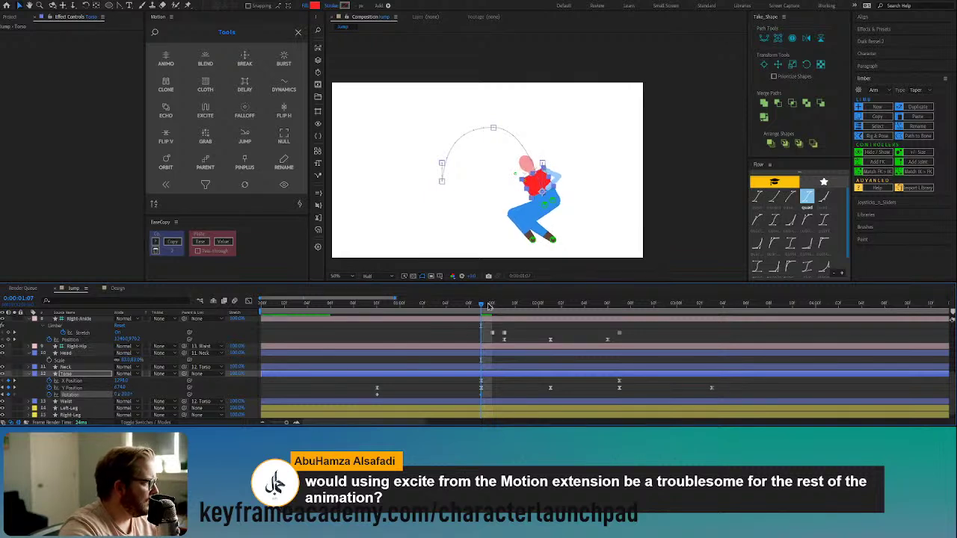
Step: Lean the torso backward at 0:00:02:01, the jump's peak, and hold that rotation with a keyframe at 0:00:02:06
{"action": "left_click_drag", "start_coordinate": [488, 307], "coordinate": [551, 306]}
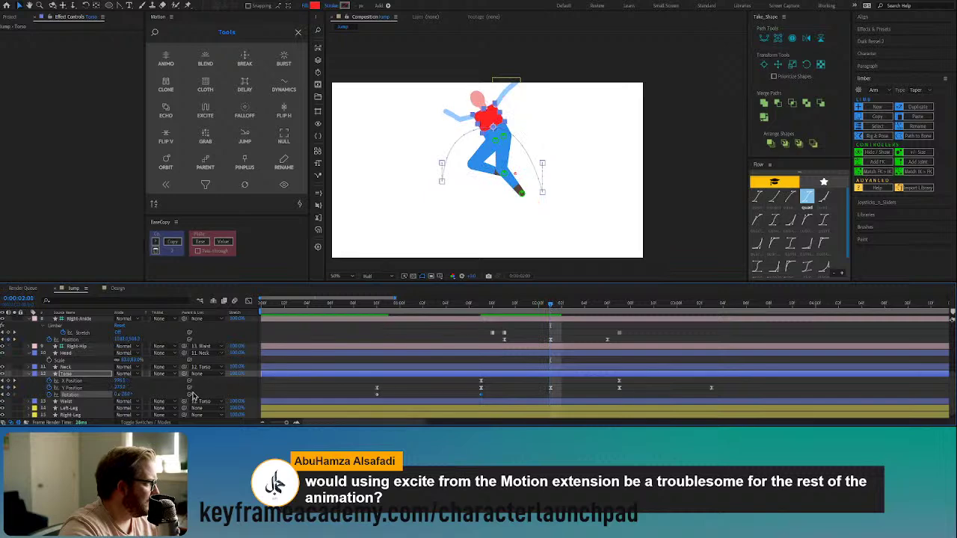
{"action": "left_click_drag", "start_coordinate": [129, 398], "coordinate": [224, 394]}
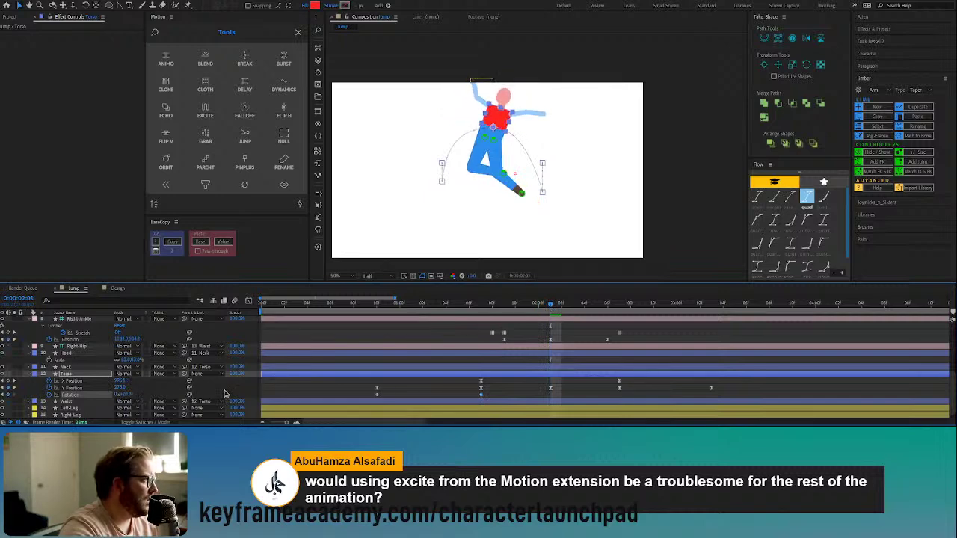
{"action": "left_click_drag", "start_coordinate": [562, 319], "coordinate": [619, 326]}
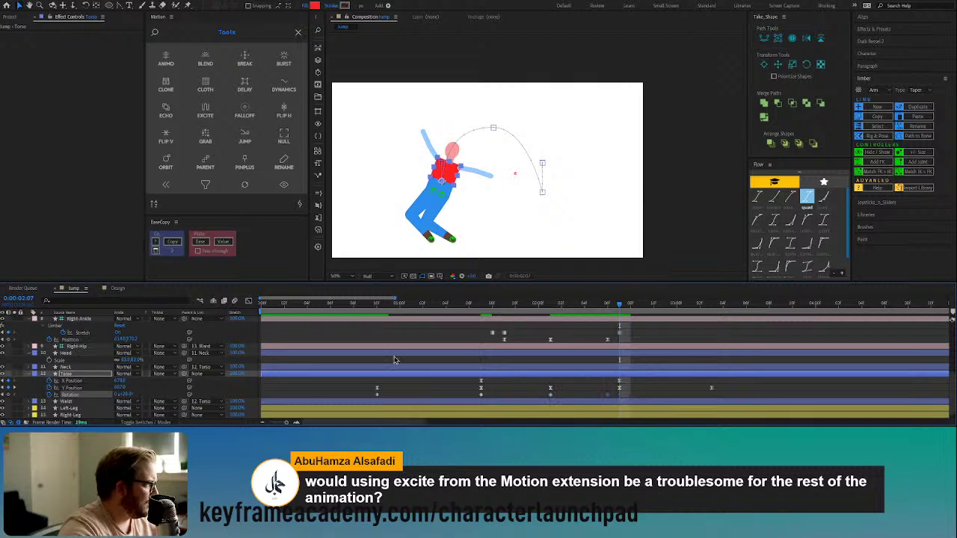
Step: Tilt the torso forward for the landing at 0:00:02:09 and set its Rotation to 0° at 0:00:03:03
{"action": "left_click_drag", "start_coordinate": [628, 307], "coordinate": [642, 306]}
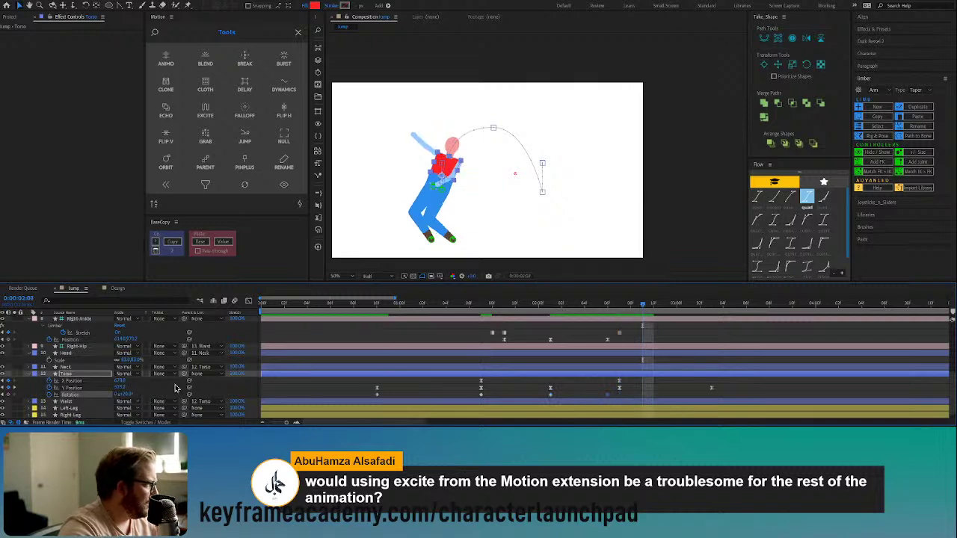
{"action": "left_click_drag", "start_coordinate": [133, 396], "coordinate": [158, 397]}
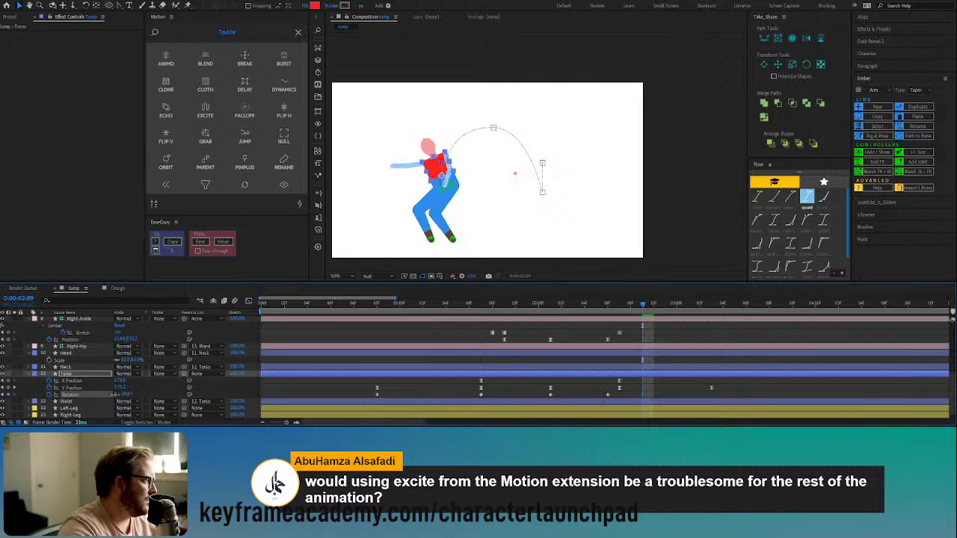
{"action": "left_click", "coordinate": [607, 307]}
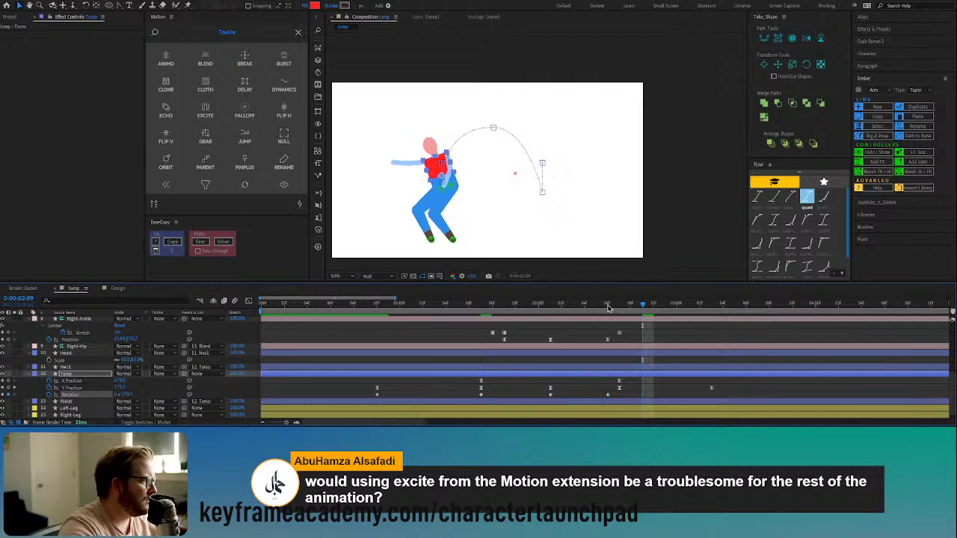
{"action": "left_click_drag", "start_coordinate": [615, 308], "coordinate": [711, 319]}
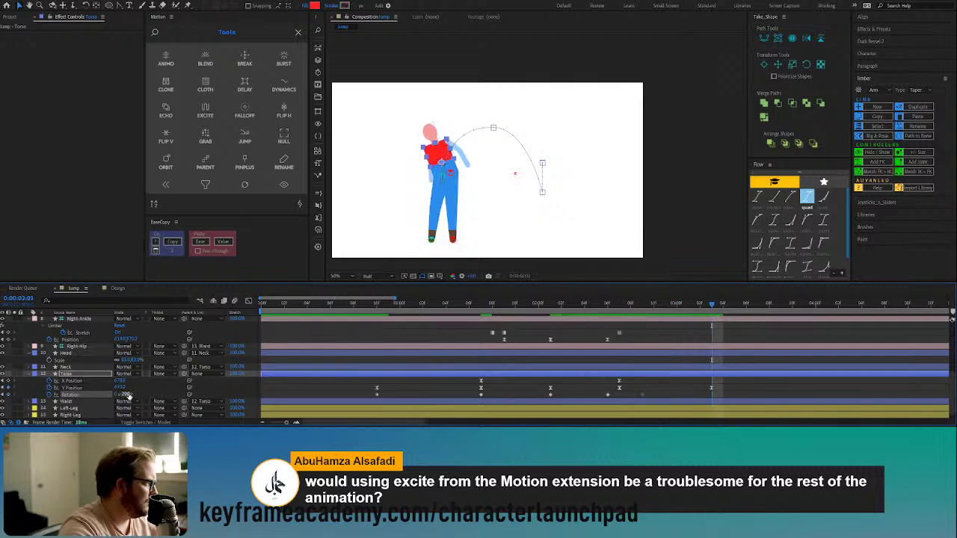
{"action": "type", "text": "0"}
{"action": "key", "text": "Return"}
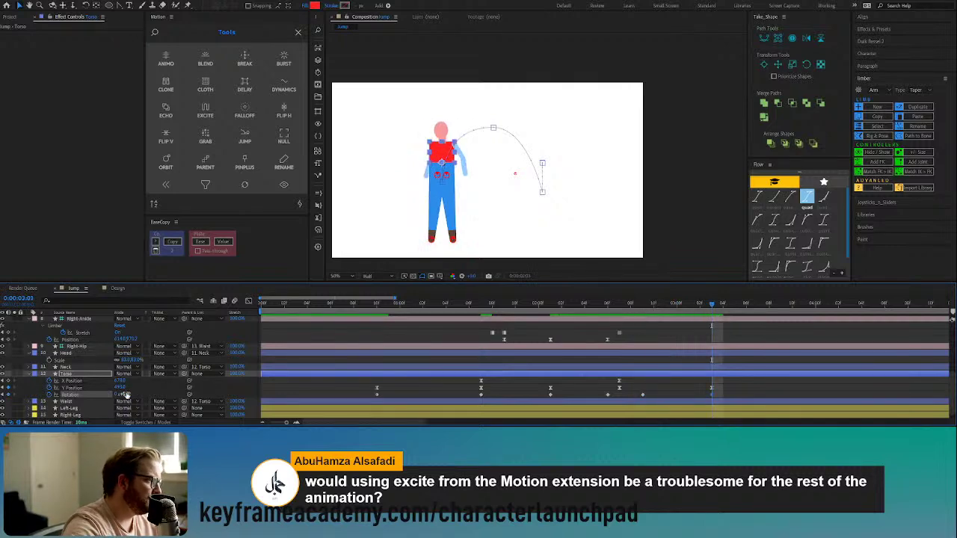
Step: Apply the quad easing preset to all of Torso's Rotation keyframes
{"action": "key", "text": "space"}
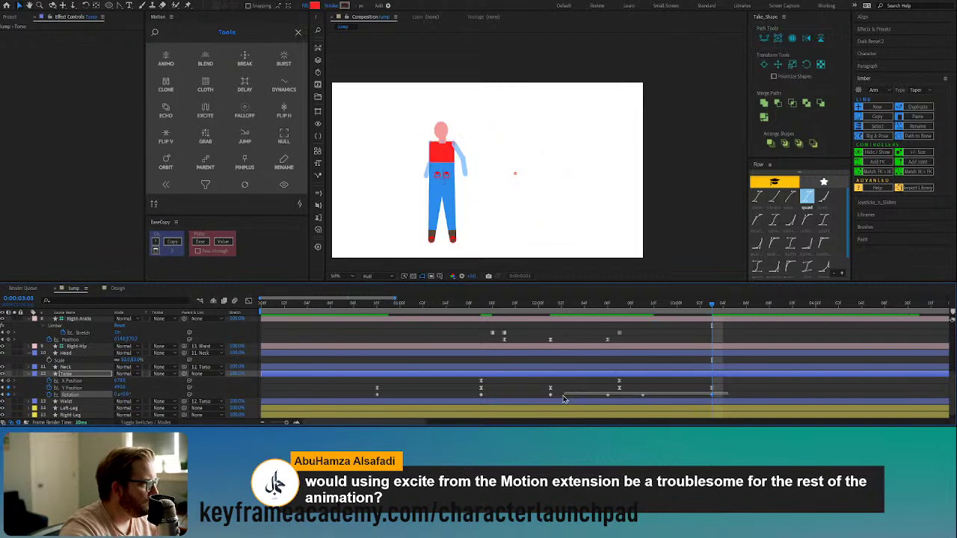
{"action": "key", "text": "space"}
{"action": "left_click", "coordinate": [807, 196]}
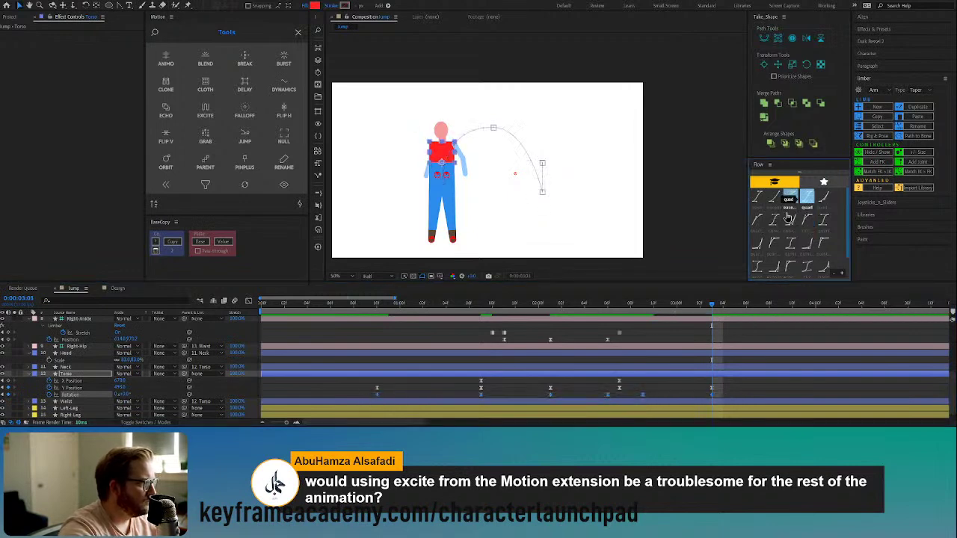
Step: Copy the easing of Torso's Y Position keyframes and paste the ease onto its Rotation keyframes
{"action": "left_click_drag", "start_coordinate": [370, 389], "coordinate": [640, 399]}
{"action": "left_click", "coordinate": [172, 242]}
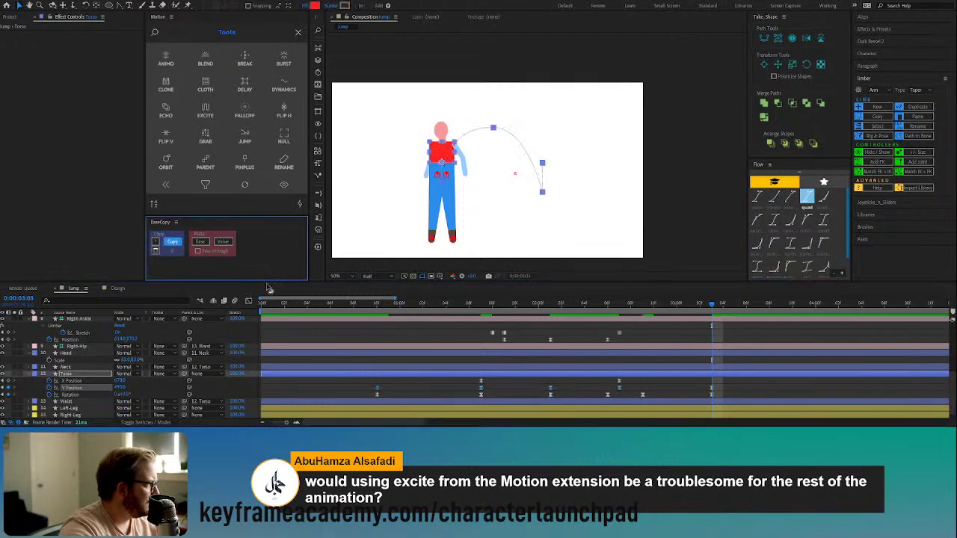
{"action": "left_click_drag", "start_coordinate": [365, 393], "coordinate": [661, 406]}
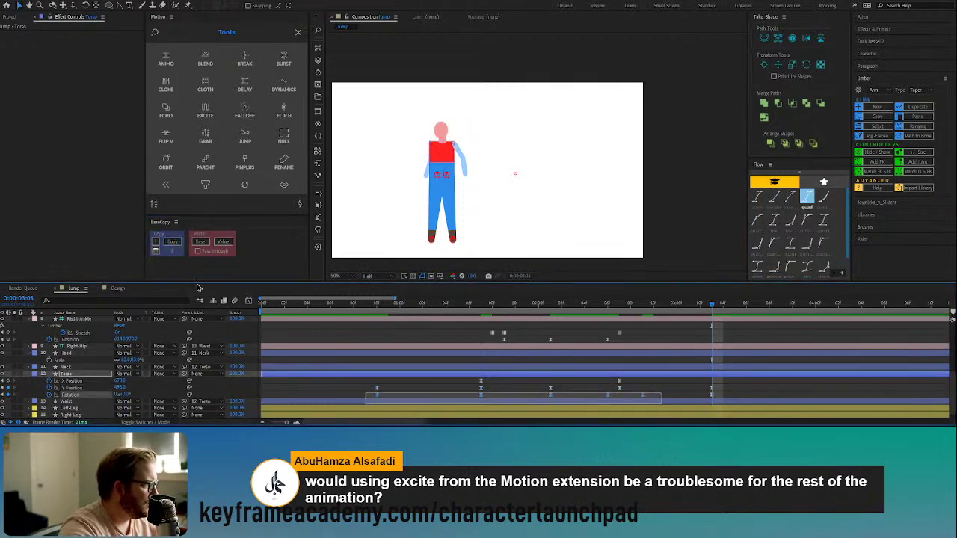
{"action": "left_click", "coordinate": [198, 242]}
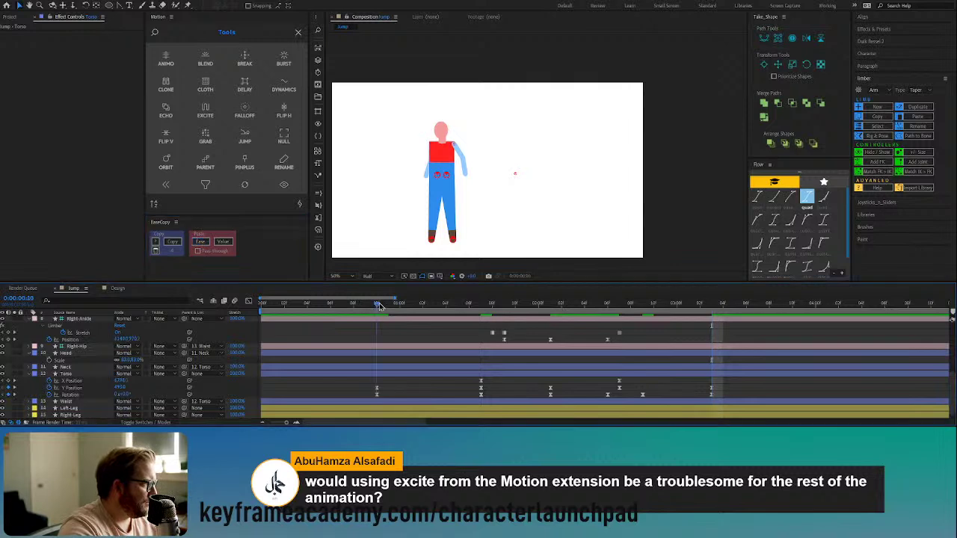
Step: Shift all of Torso's Rotation keyframes one frame later and preview the jump from 0:00:00:10
{"action": "left_click", "coordinate": [377, 305]}
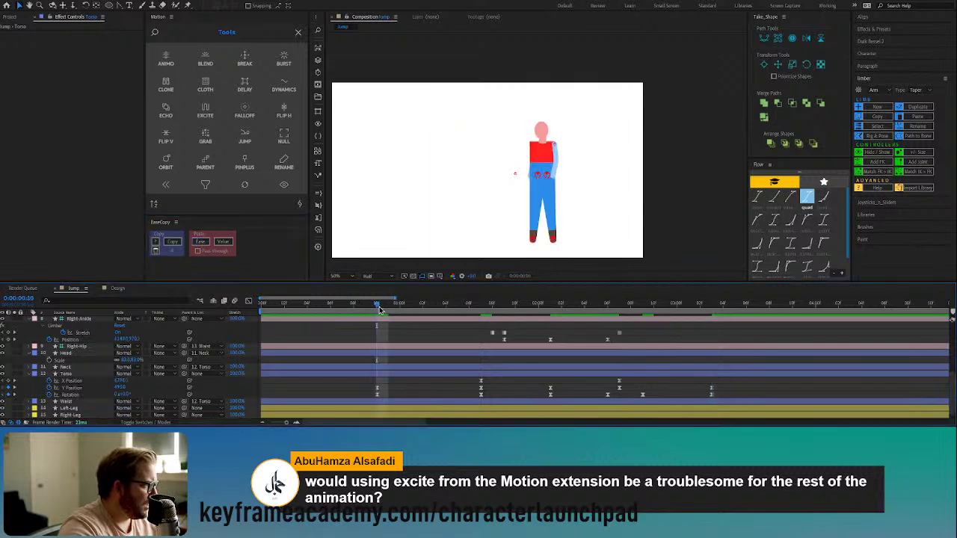
{"action": "left_click", "coordinate": [91, 396]}
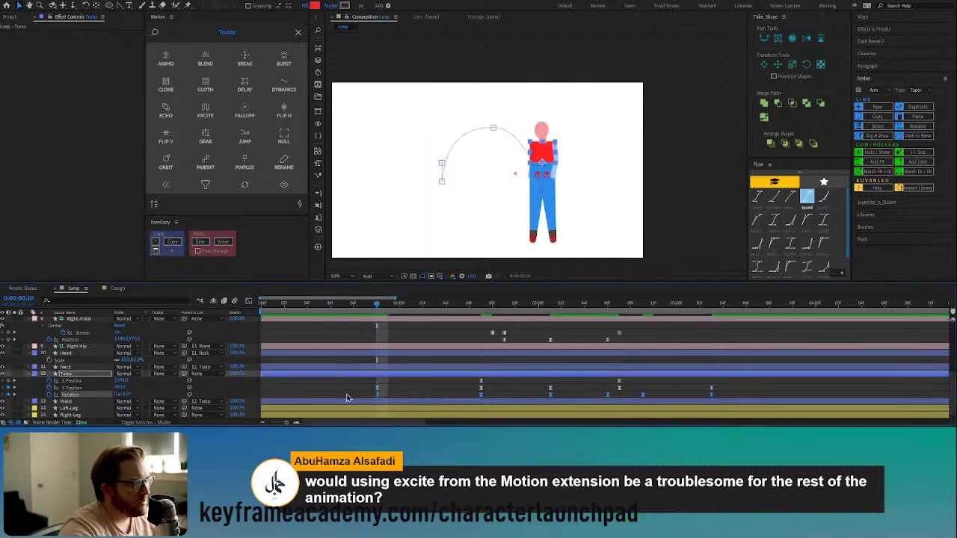
{"action": "key", "text": "alt+Right"}
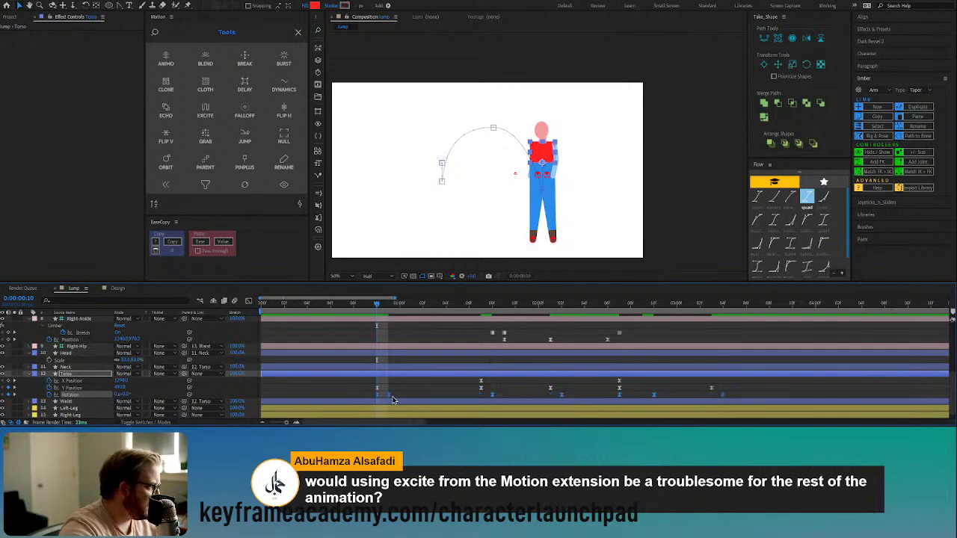
{"action": "left_click", "coordinate": [422, 325]}
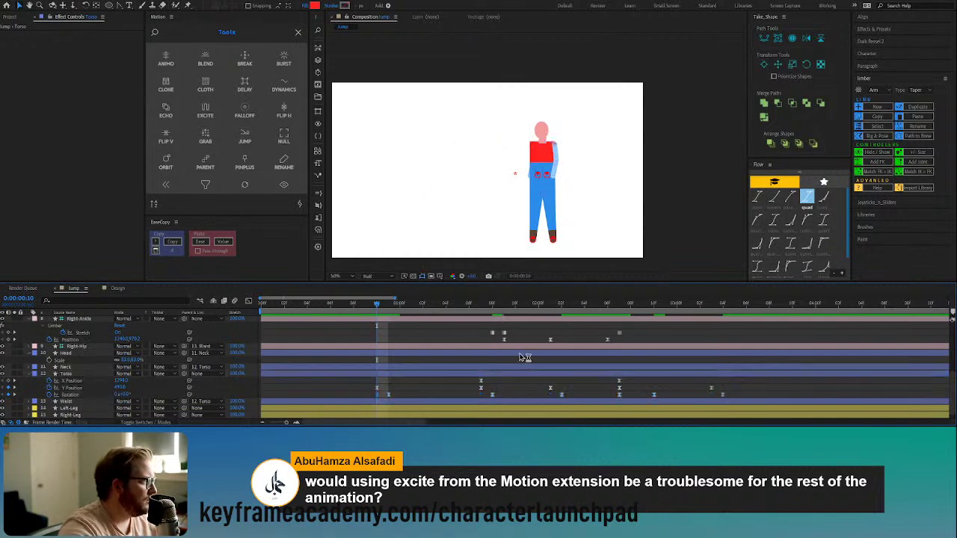
{"action": "key", "text": "space"}
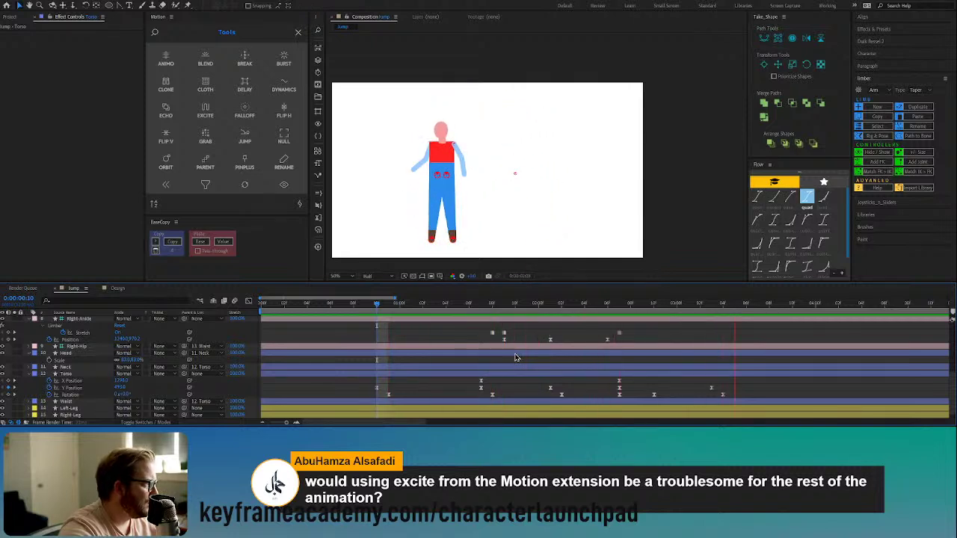
Step: Move Torso's two landing Rotation keyframes earlier, to 0:00:02:06 and 0:00:02:08, and preview the landing from 0:00:02:01
{"action": "left_click", "coordinate": [654, 395]}
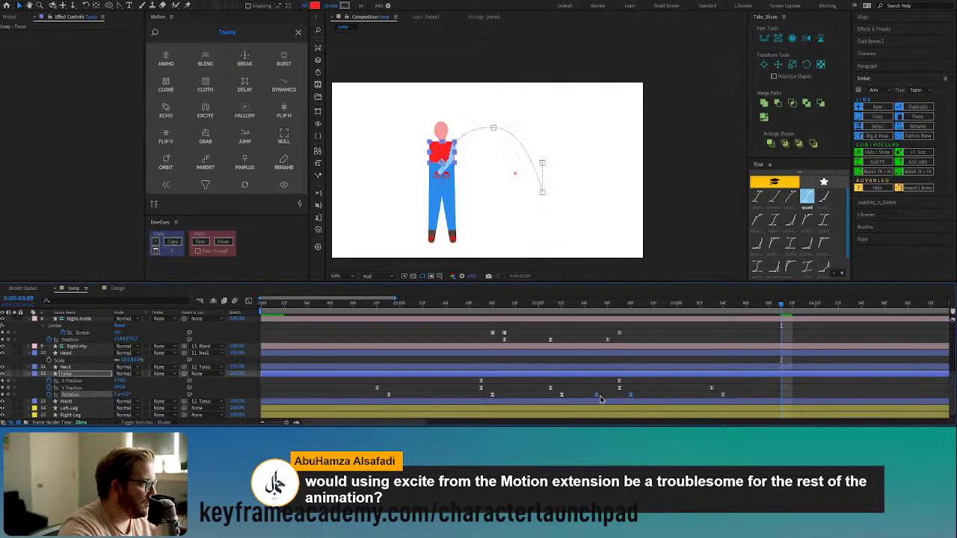
{"action": "left_click_drag", "start_coordinate": [597, 395], "coordinate": [608, 397]}
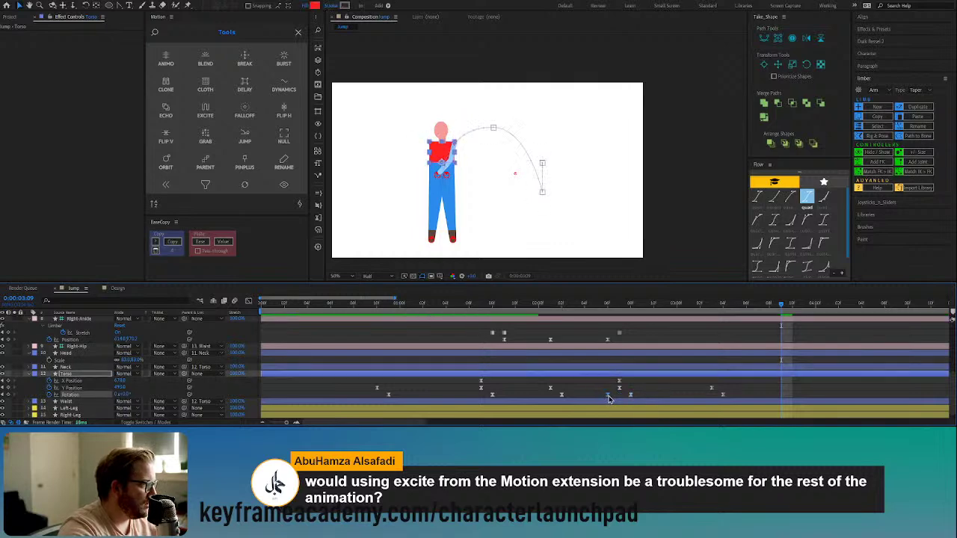
{"action": "left_click", "coordinate": [547, 307]}
{"action": "key", "text": "space"}
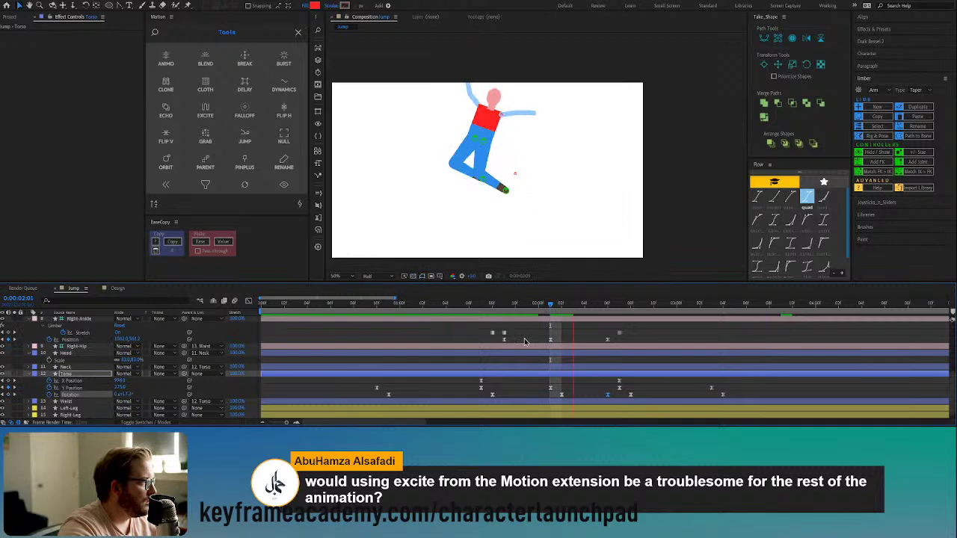
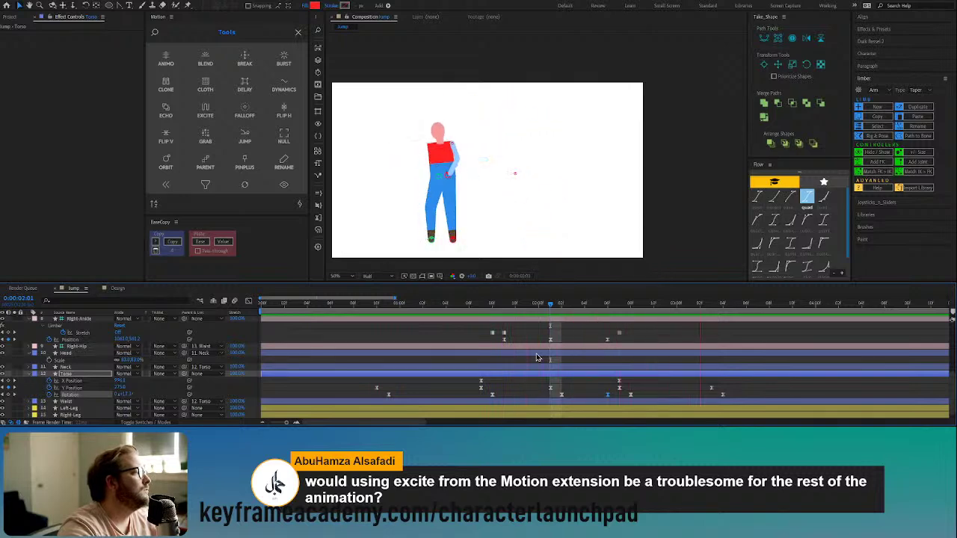
{"action": "key", "text": "space"}
Step: Copy all of Torso's Rotation keyframes onto Neck starting at 0:00:00:11 and reveal Neck's keyframed properties
{"action": "left_click", "coordinate": [702, 401]}
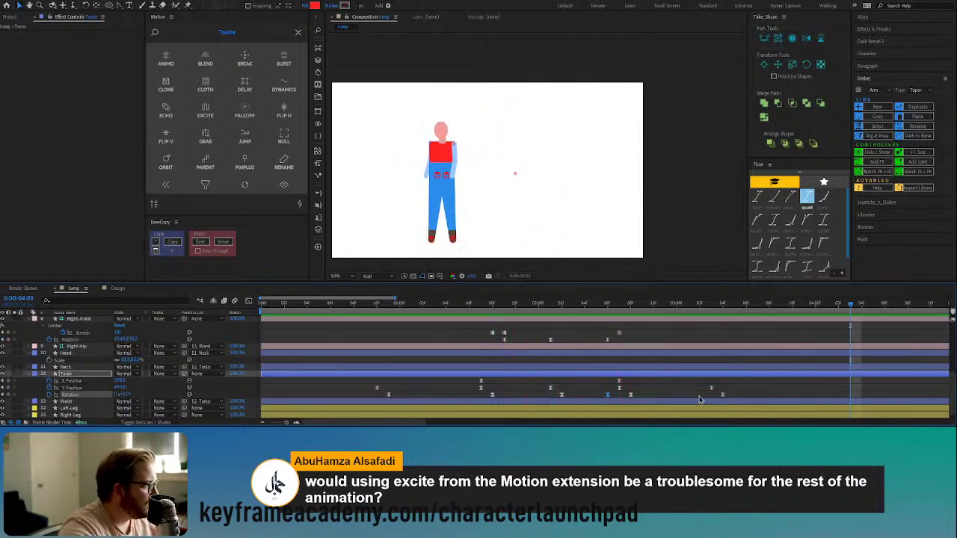
{"action": "left_click_drag", "start_coordinate": [734, 394], "coordinate": [384, 400]}
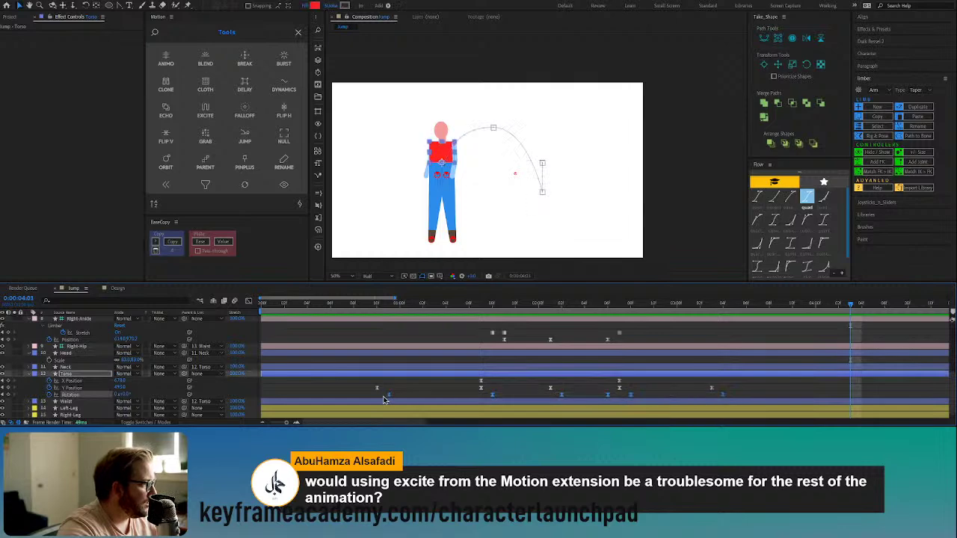
{"action": "left_click", "coordinate": [80, 370]}
{"action": "left_click", "coordinate": [389, 306]}
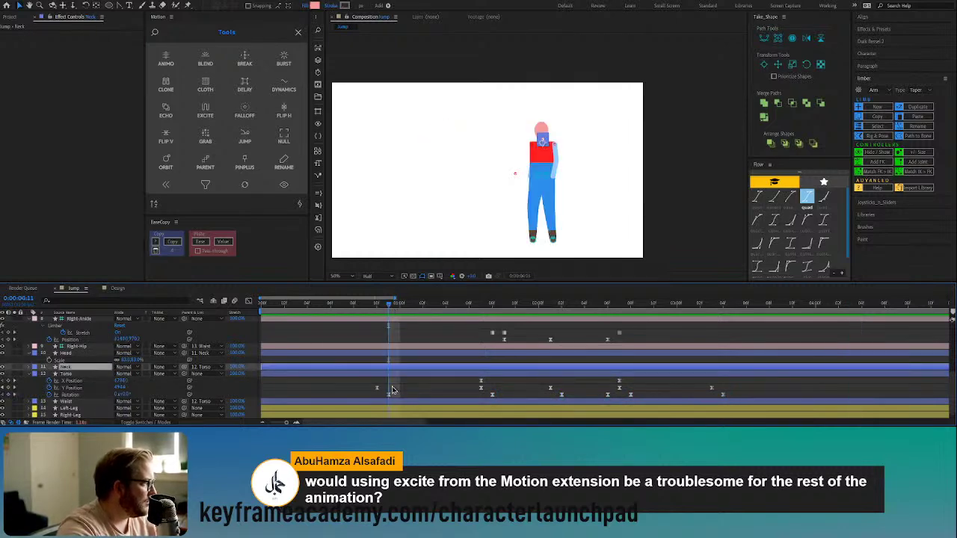
{"action": "left_click", "coordinate": [387, 396]}
{"action": "left_click", "coordinate": [69, 369]}
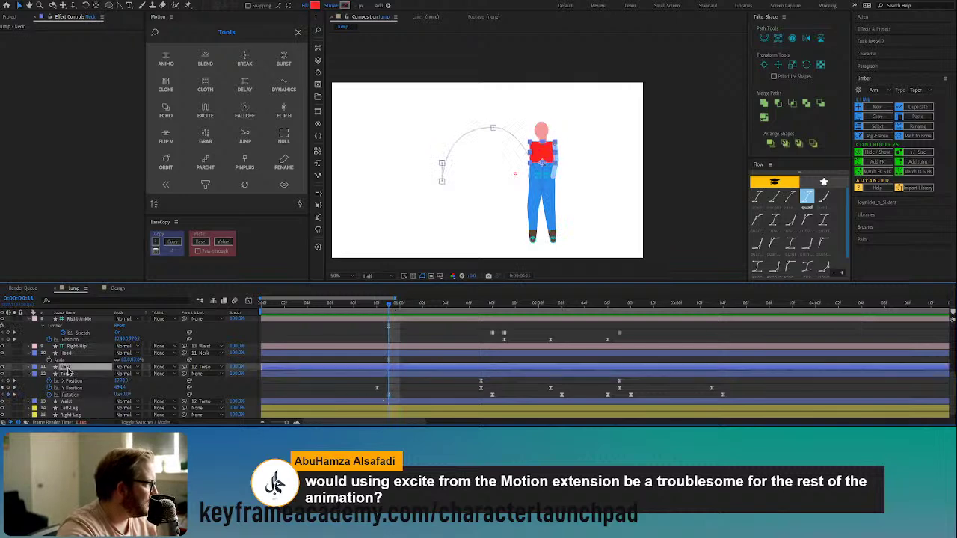
{"action": "key", "text": "u"}
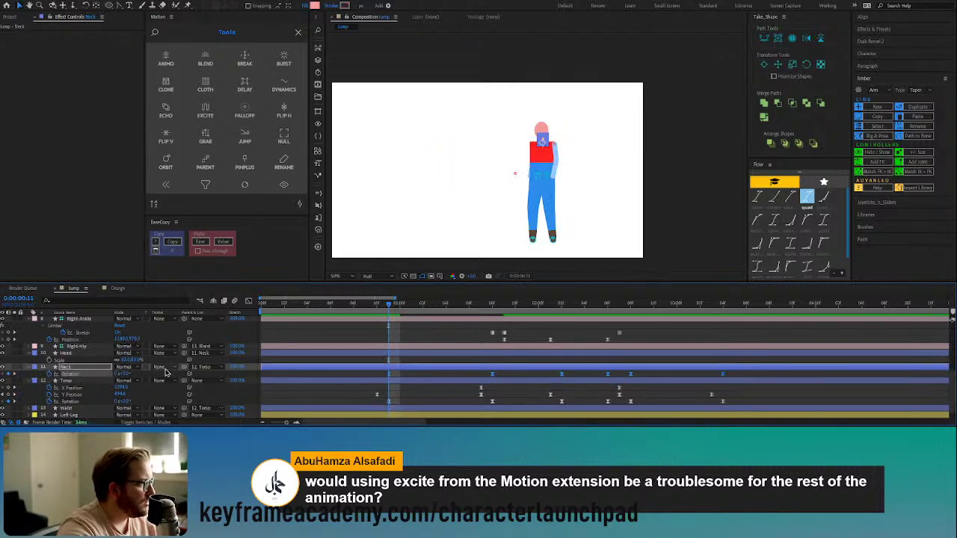
Step: Shift all of Neck's Rotation keyframes one frame later and preview the jump
{"action": "left_click", "coordinate": [414, 375]}
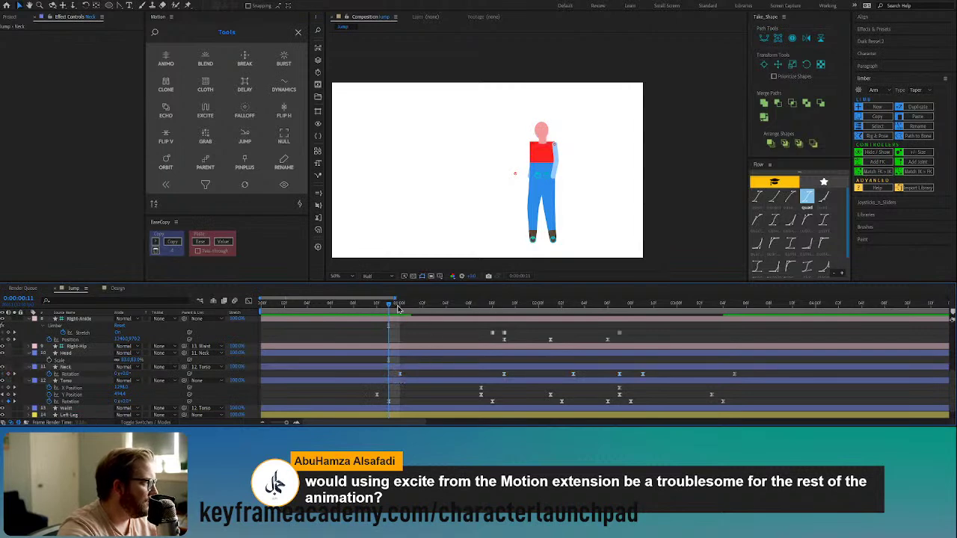
{"action": "key", "text": "space"}
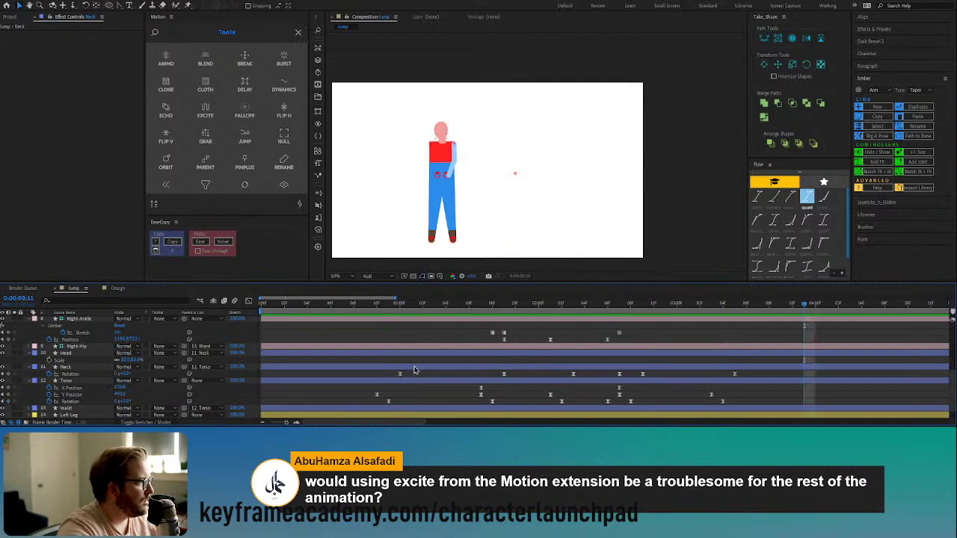
Step: Copy all of Neck's Rotation keyframes onto Head starting at 0:00:01:01 and preview the jump from 0:00:00:09
{"action": "left_click", "coordinate": [409, 302]}
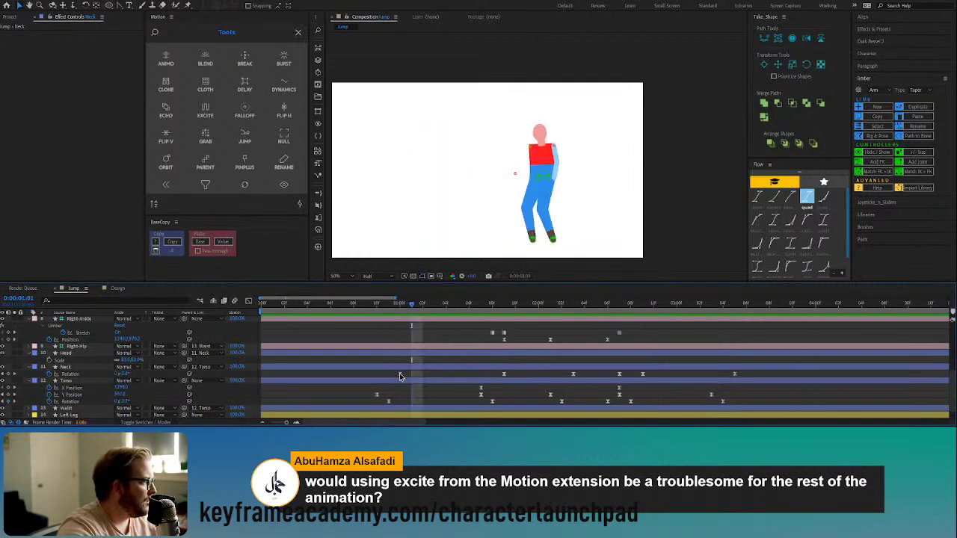
{"action": "left_click", "coordinate": [69, 353]}
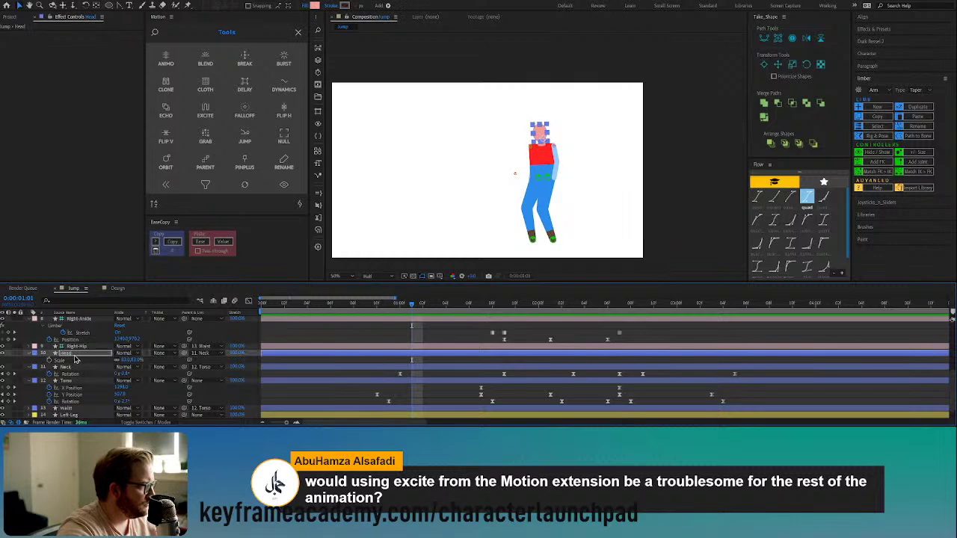
{"action": "key", "text": "r"}
{"action": "left_click", "coordinate": [376, 308]}
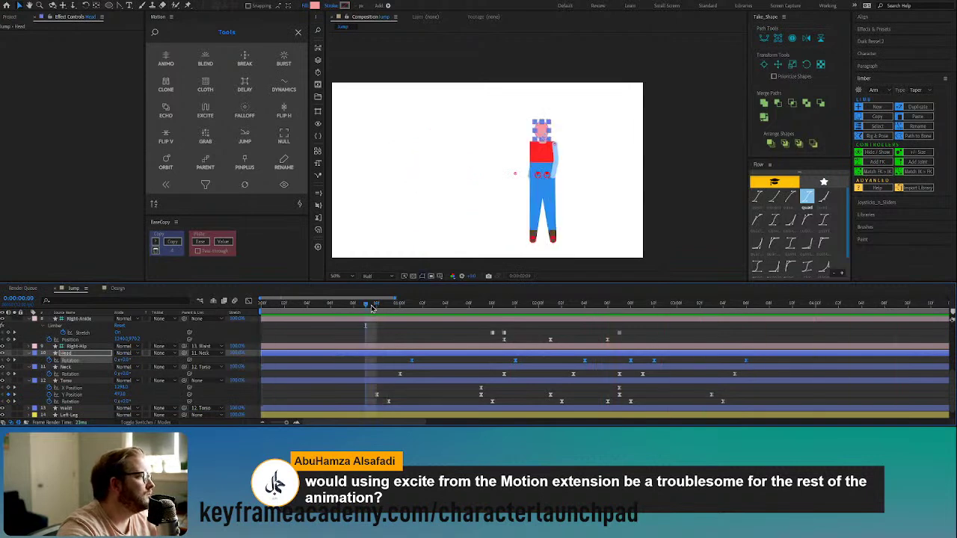
{"action": "left_click", "coordinate": [369, 306]}
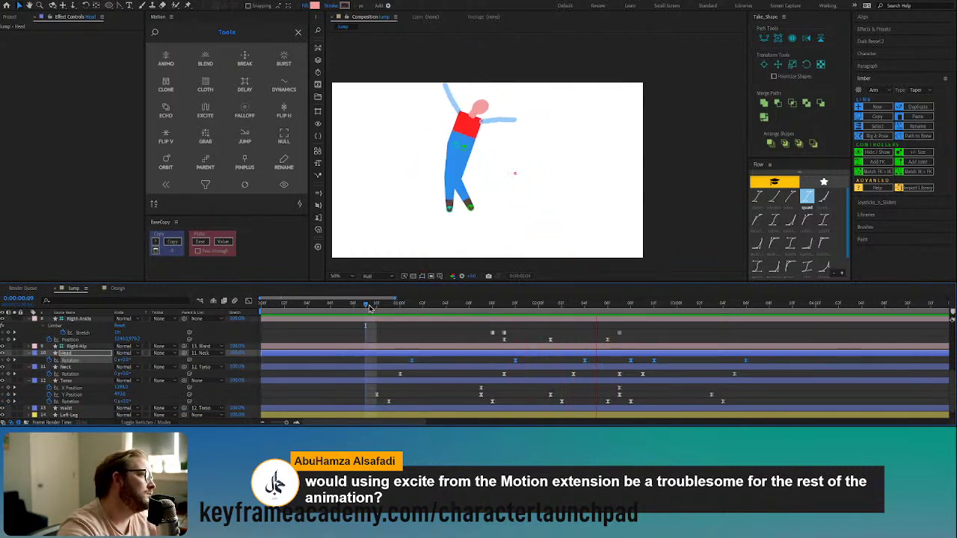
{"action": "key", "text": "space"}
Step: Reduce the tilt in Head's Rotation keyframe at 0:00:01:10 and in Neck's Rotation keyframe at 0:00:01:09
{"action": "left_click", "coordinate": [410, 307]}
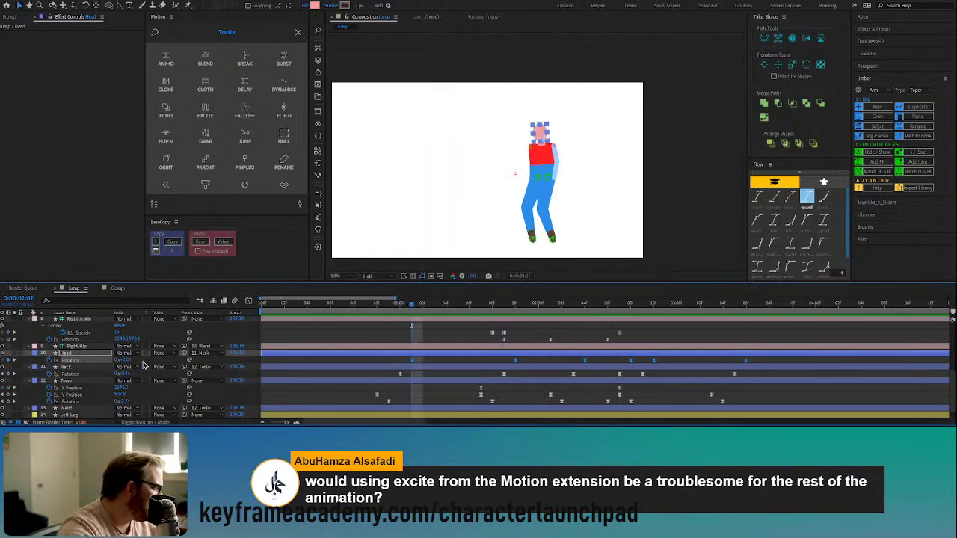
{"action": "left_click", "coordinate": [123, 362]}
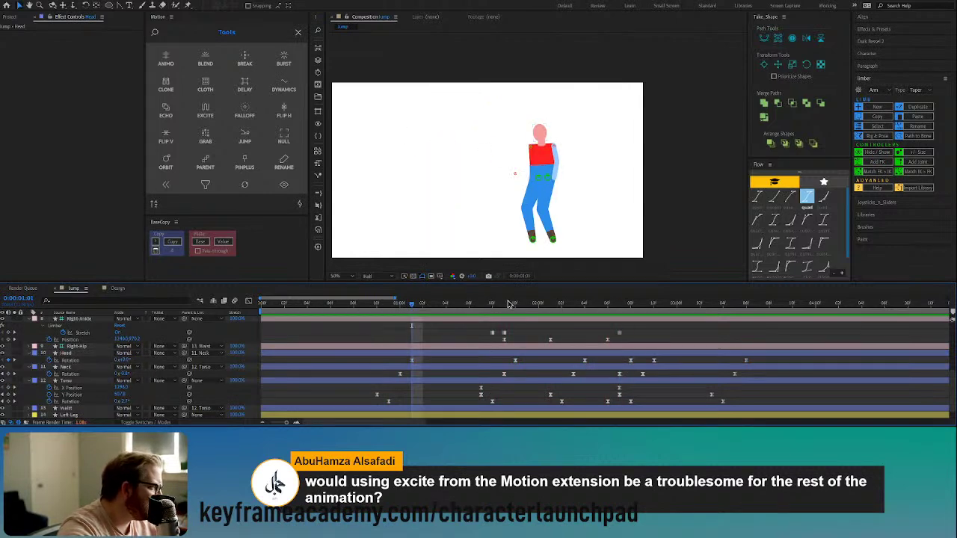
{"action": "left_click", "coordinate": [515, 304]}
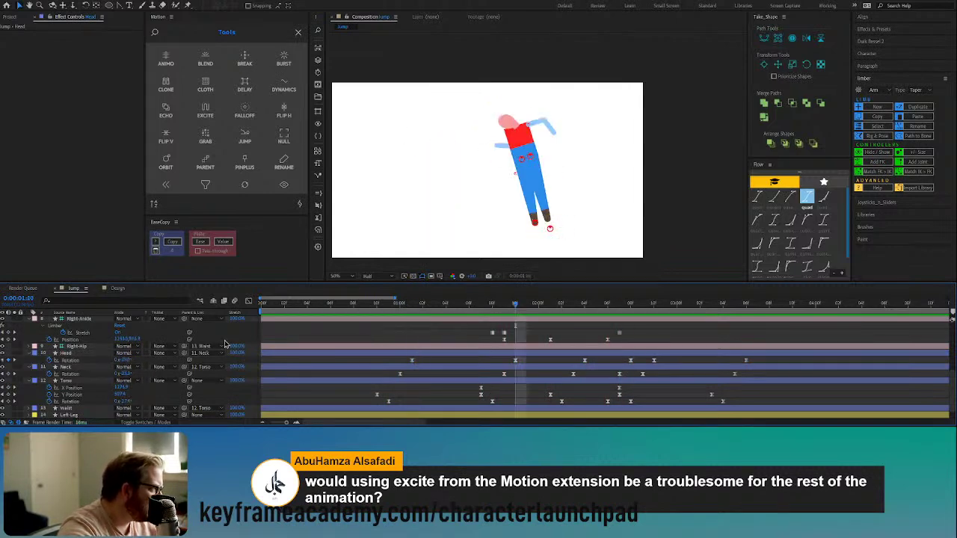
{"action": "left_click", "coordinate": [129, 361]}
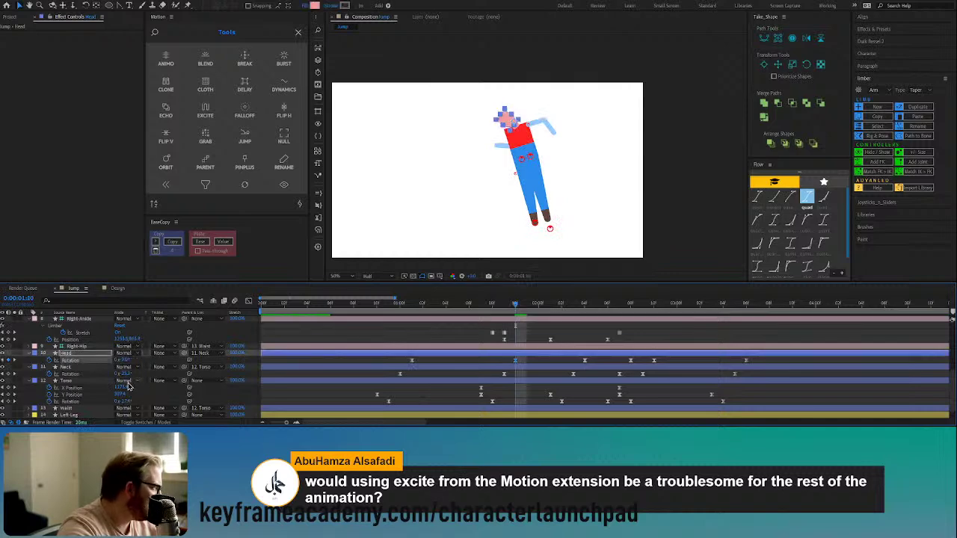
{"action": "left_click", "coordinate": [502, 305]}
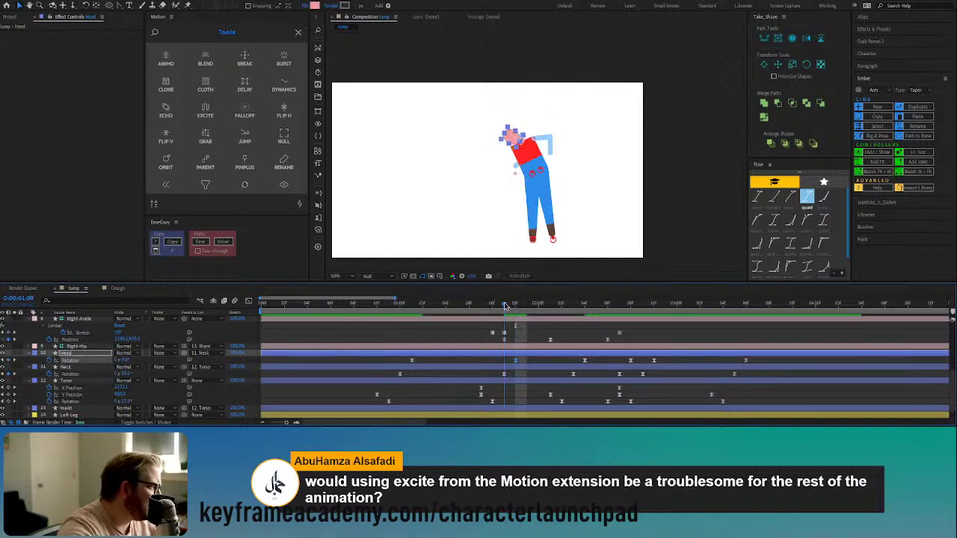
{"action": "left_click", "coordinate": [124, 373]}
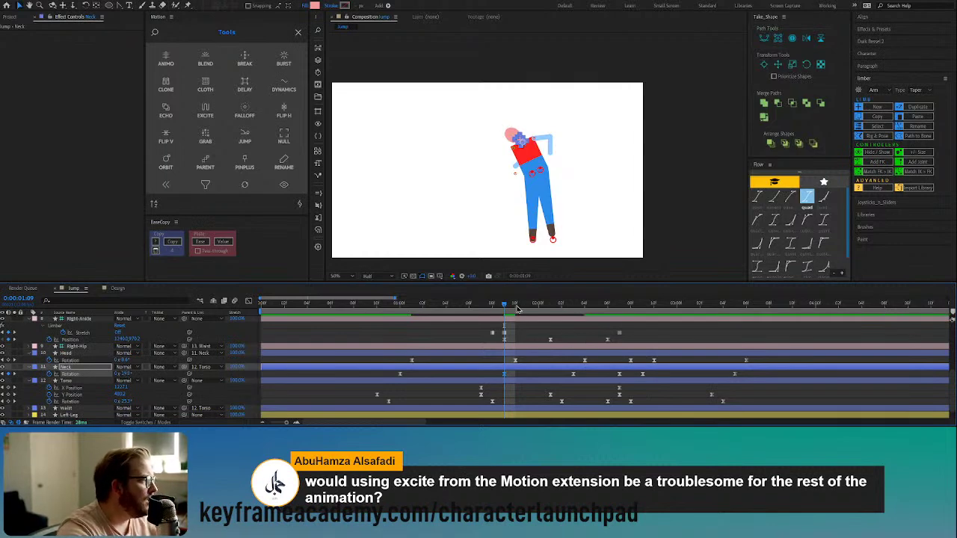
Step: Preview the jump from 0:00:00:08 and save the project
{"action": "mouse_move", "coordinate": [519, 308]}
{"action": "left_mouse_down"}
{"action": "mouse_move", "coordinate": [671, 315]}
{"action": "mouse_move", "coordinate": [346, 323]}
{"action": "left_mouse_up"}
{"action": "key", "text": "space"}
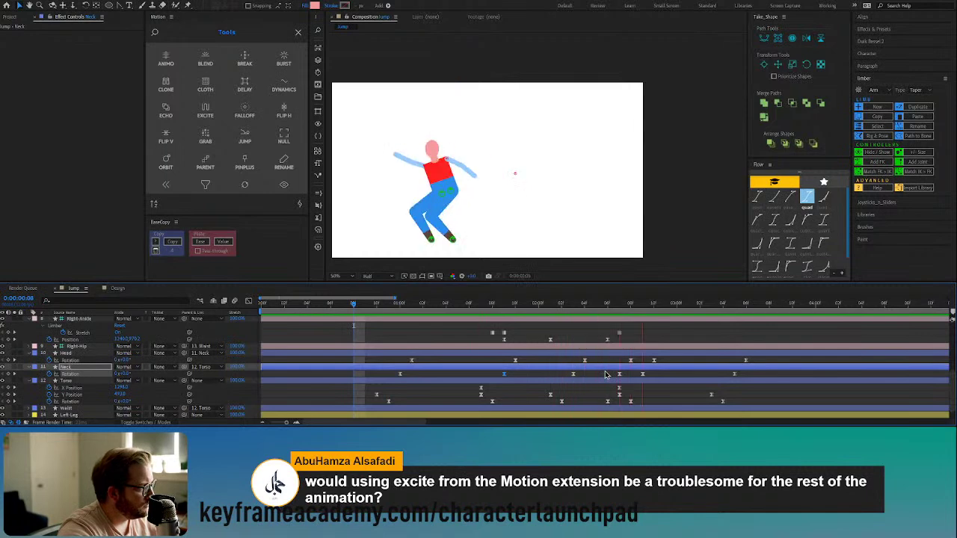
{"action": "key", "text": "space"}
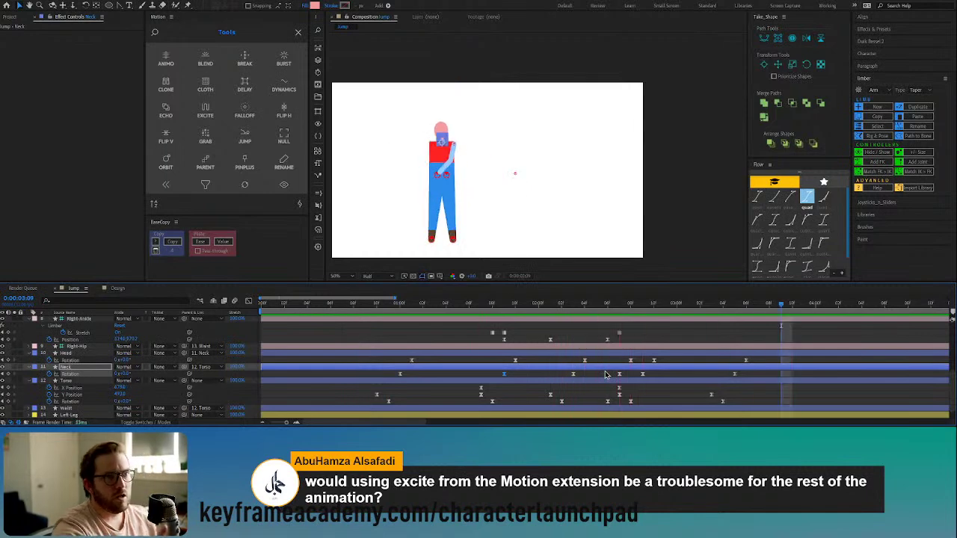
{"action": "key", "text": "ctrl+s"}
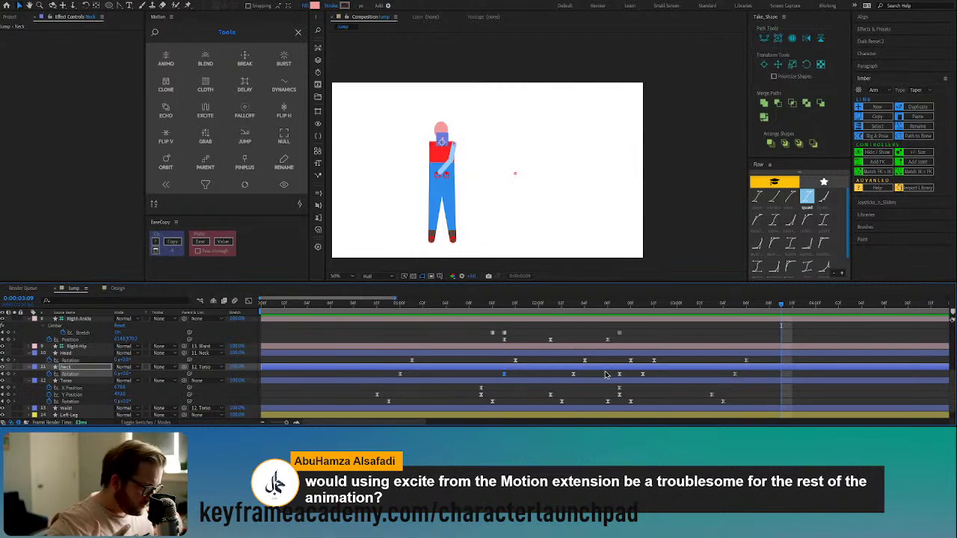
Step: Copy the designed left leg's Limber limb from the Design composition and paste it onto Right-Ankle in the Jump composition
{"action": "left_click", "coordinate": [117, 289]}
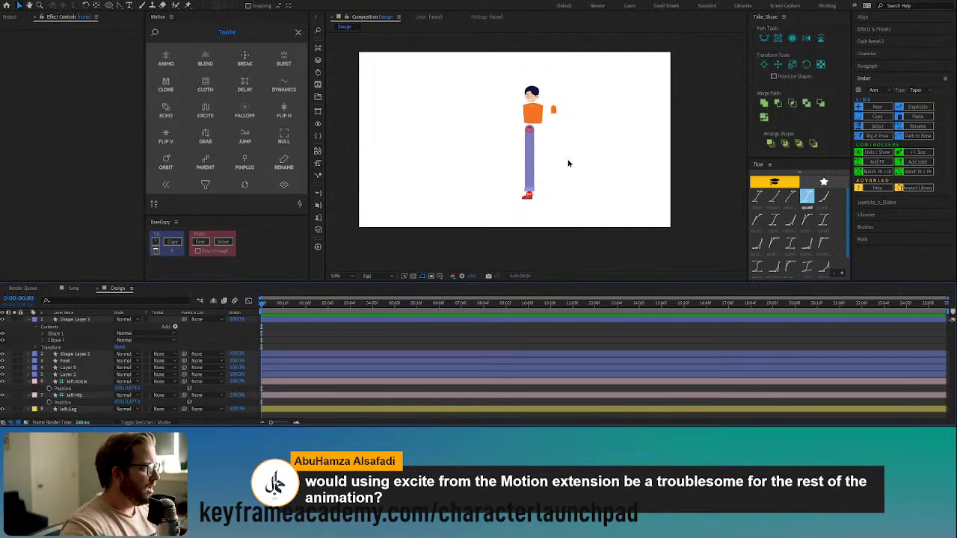
{"action": "left_click", "coordinate": [527, 196]}
{"action": "left_click", "coordinate": [531, 132]}
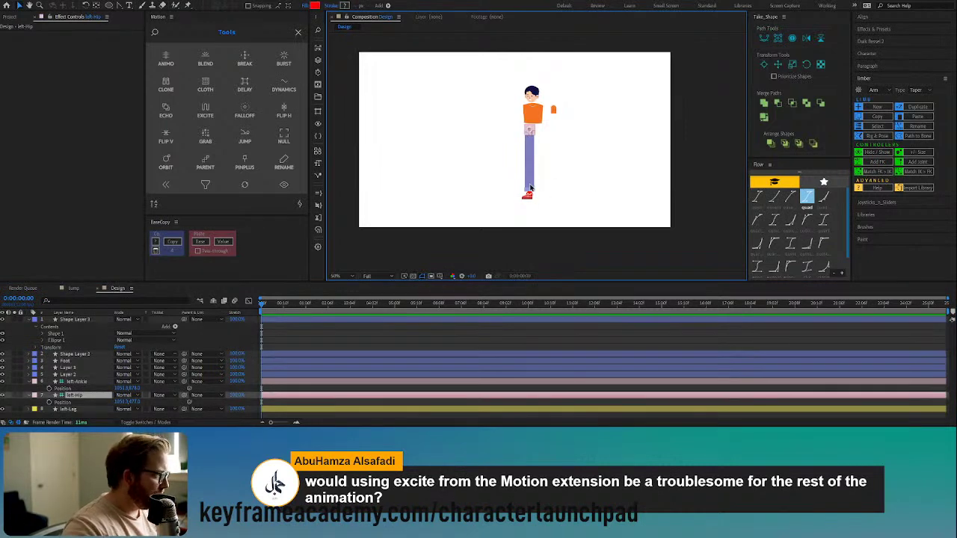
{"action": "left_click", "coordinate": [876, 117]}
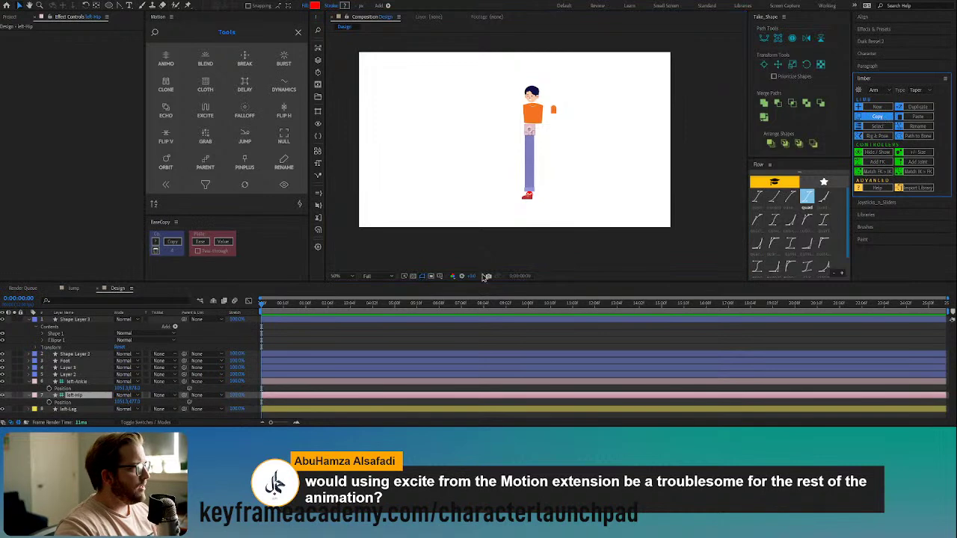
{"action": "left_click", "coordinate": [74, 289]}
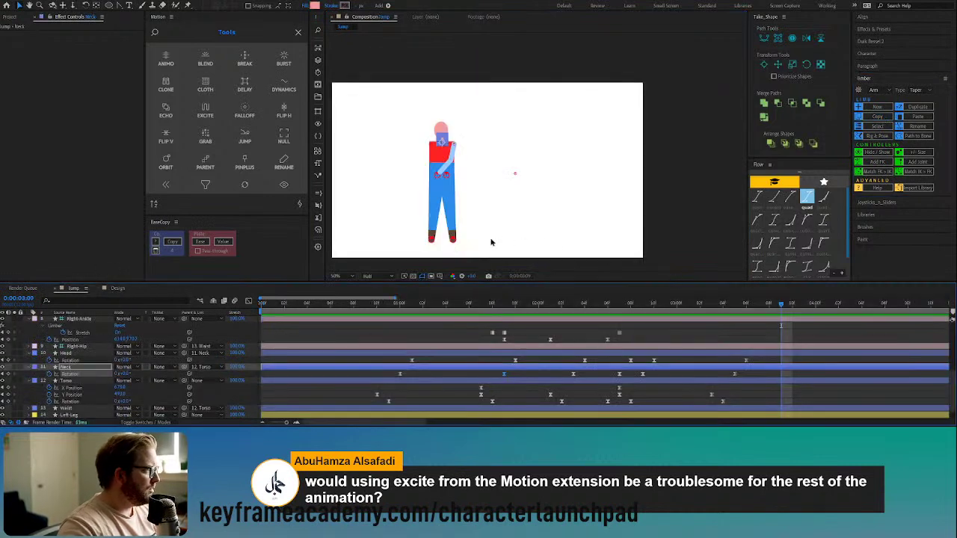
{"action": "left_click", "coordinate": [917, 115]}
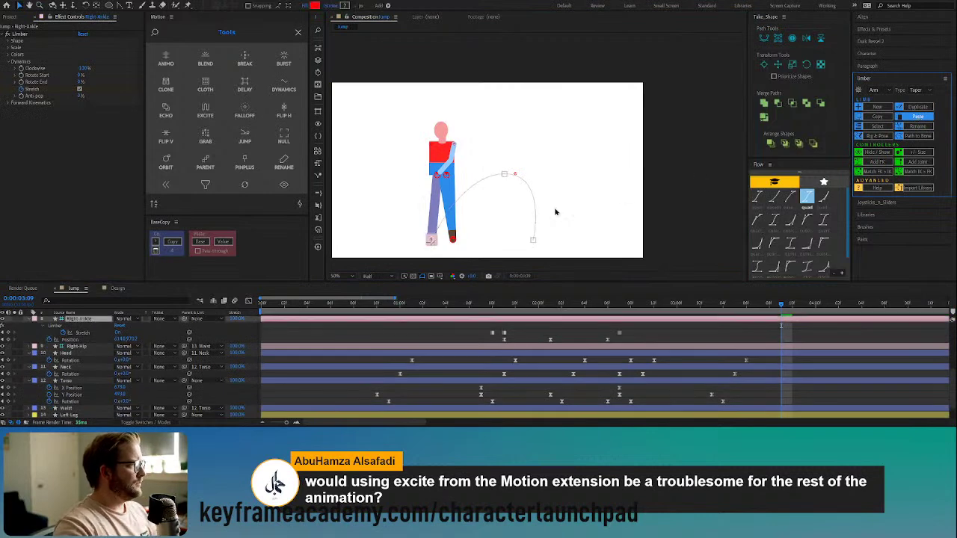
Step: Check the restyled right leg through the start of the crouch and paste the copied Limber limb onto Left-Ankle
{"action": "left_click", "coordinate": [434, 175]}
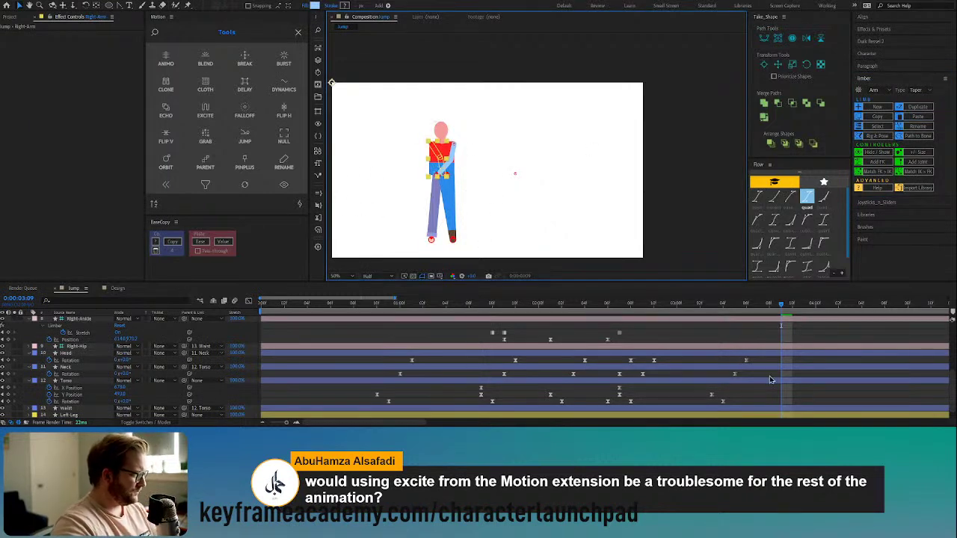
{"action": "left_click", "coordinate": [794, 379]}
{"action": "left_click", "coordinate": [377, 306]}
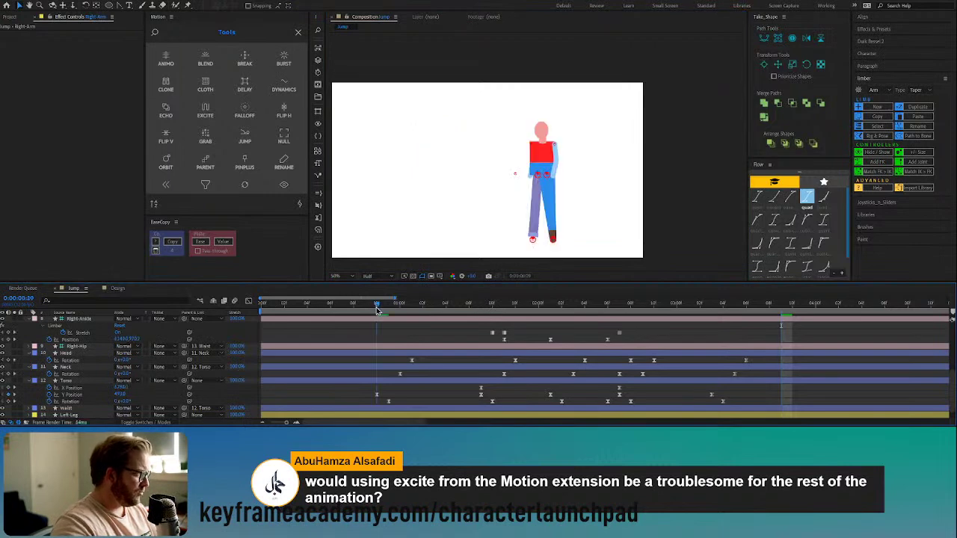
{"action": "left_click_drag", "start_coordinate": [377, 309], "coordinate": [423, 316]}
{"action": "left_click", "coordinate": [553, 242]}
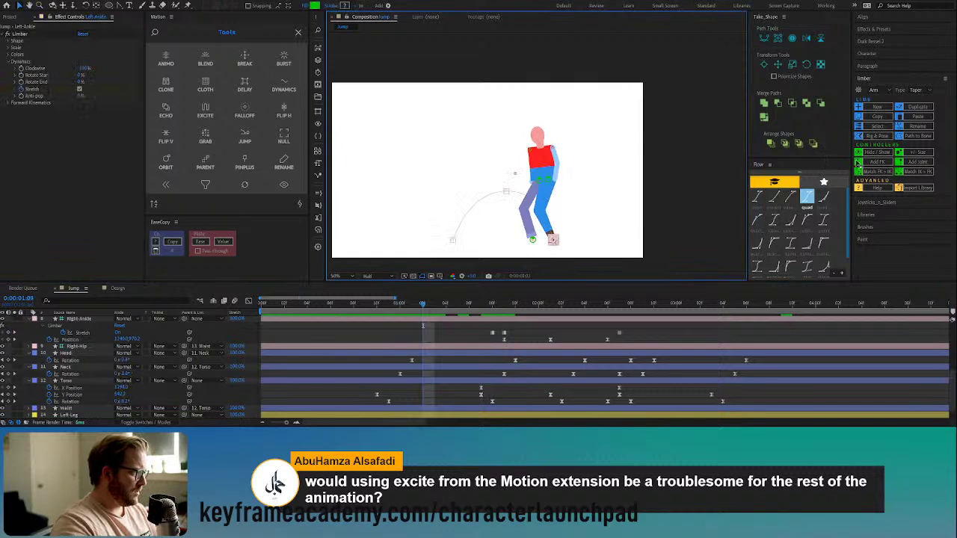
{"action": "left_click", "coordinate": [918, 117]}
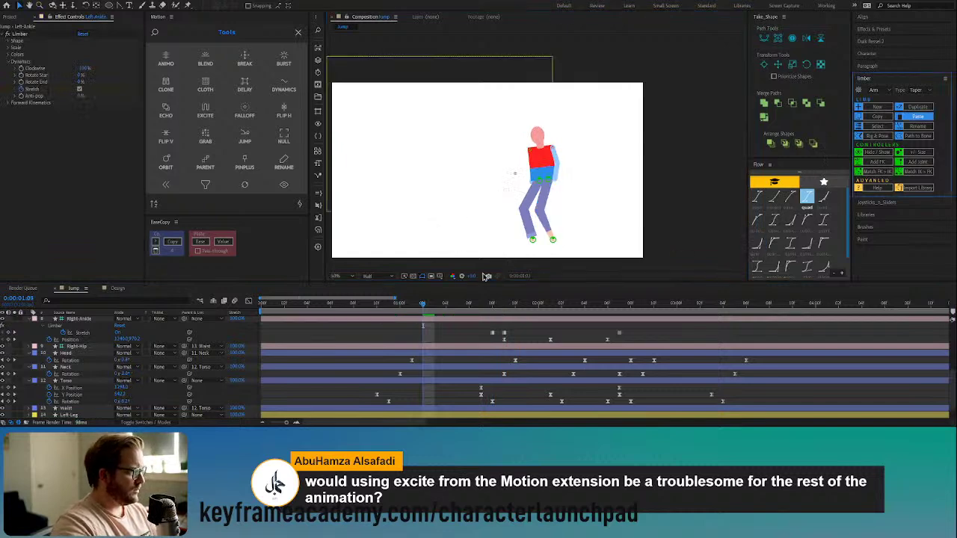
Step: Try narrowing Waist to about 76% horizontal Scale at 0:00:00:11, and undo the scaling
{"action": "left_click", "coordinate": [544, 176]}
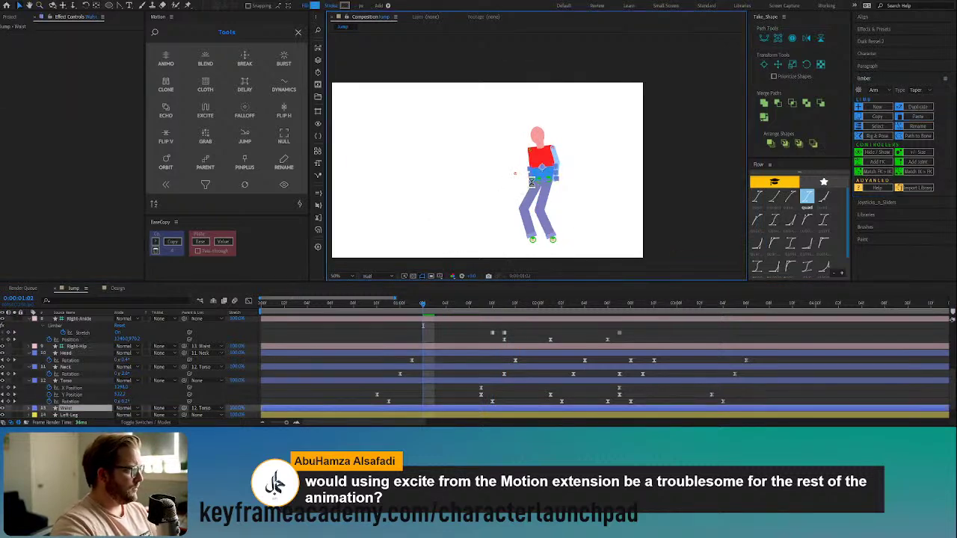
{"action": "scroll", "coordinate": [532, 185], "scroll_direction": "up", "scroll_amount": 4}
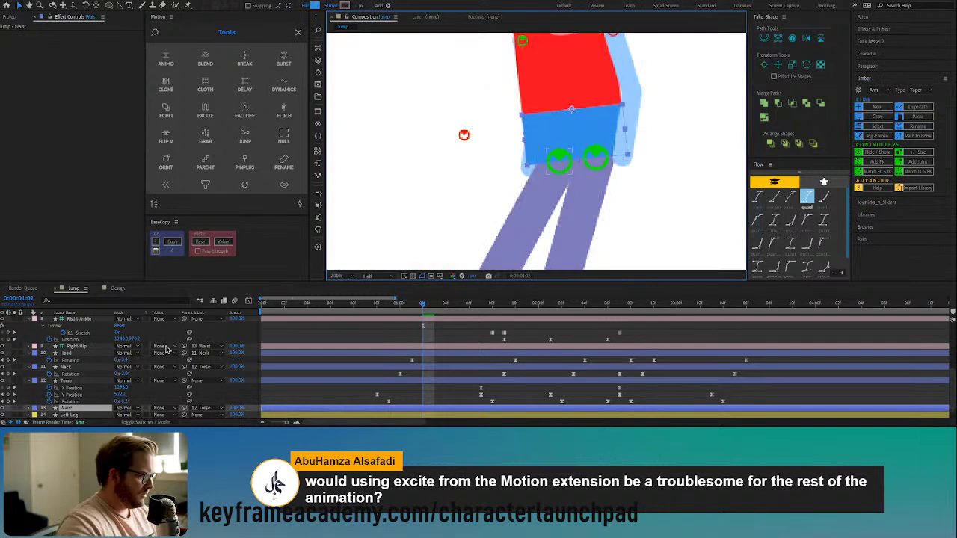
{"action": "key", "text": "s"}
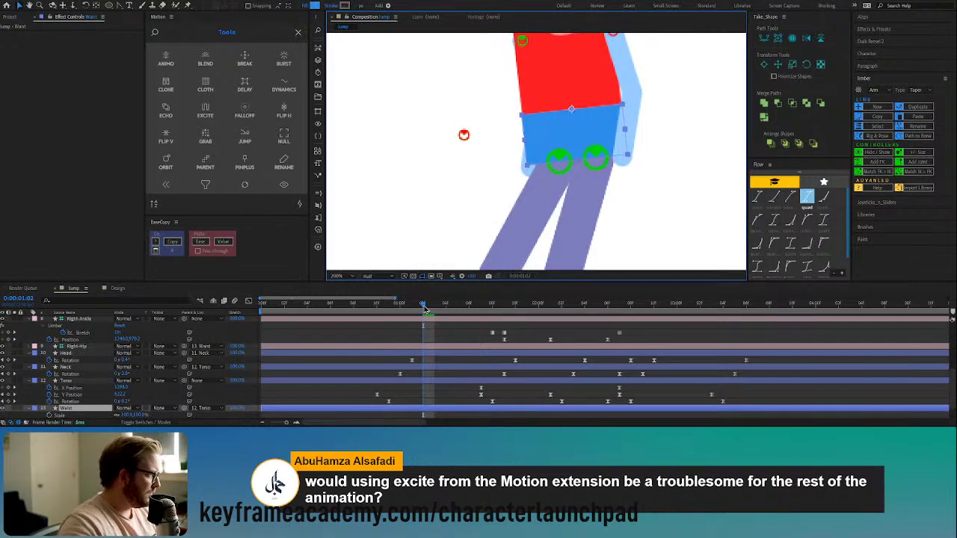
{"action": "left_click_drag", "start_coordinate": [424, 307], "coordinate": [391, 307]}
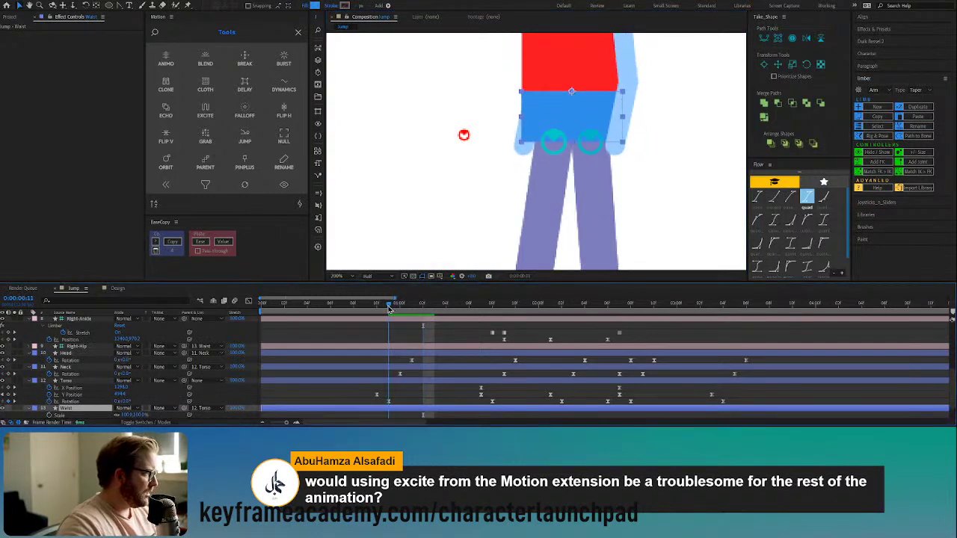
{"action": "scroll", "coordinate": [553, 142], "scroll_direction": "down", "scroll_amount": 4}
{"action": "scroll", "coordinate": [570, 140], "scroll_direction": "up", "scroll_amount": 4}
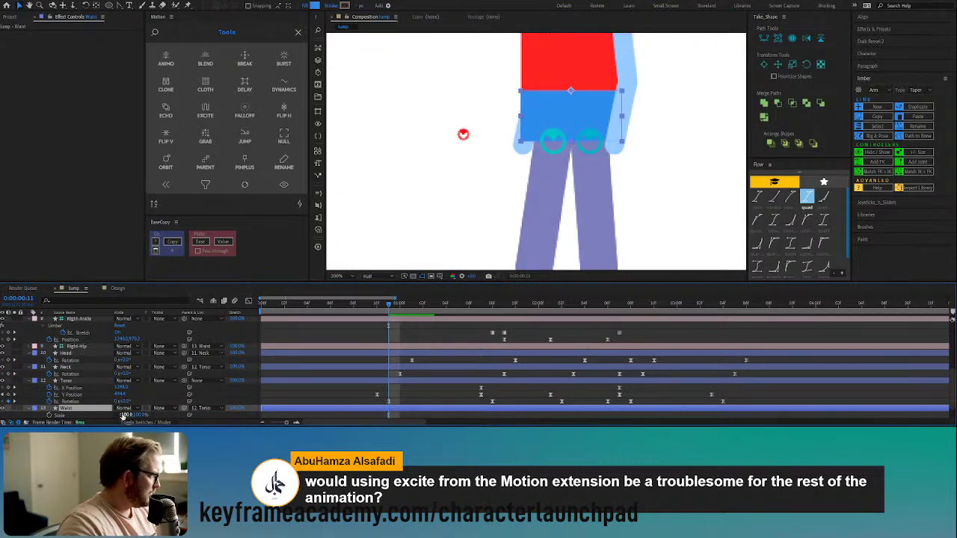
{"action": "left_click_drag", "start_coordinate": [123, 416], "coordinate": [114, 419]}
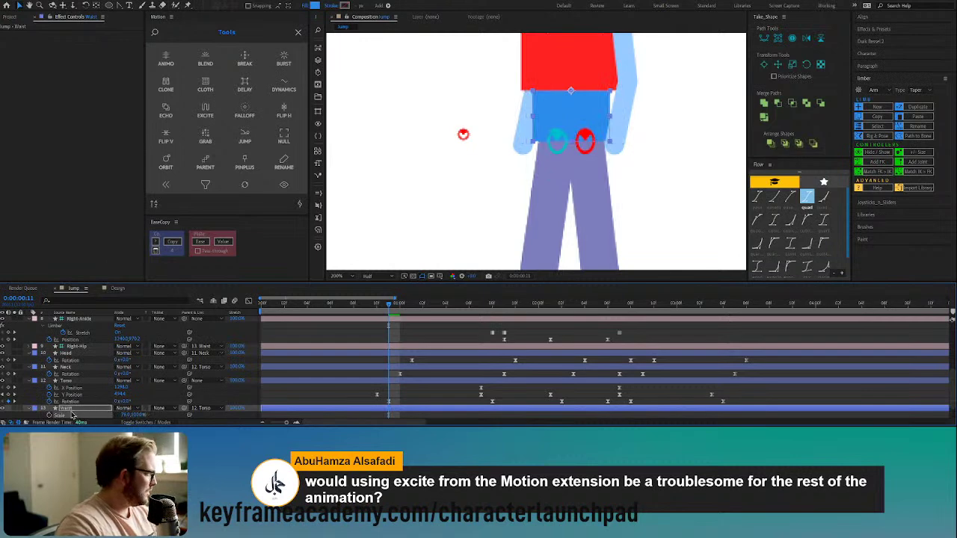
{"action": "key", "text": "ctrl+z"}
Step: Set the parent of Left-Hip and Right-Hip to None, detaching both from Waist
{"action": "scroll", "coordinate": [96, 356], "scroll_direction": "down", "scroll_amount": 1}
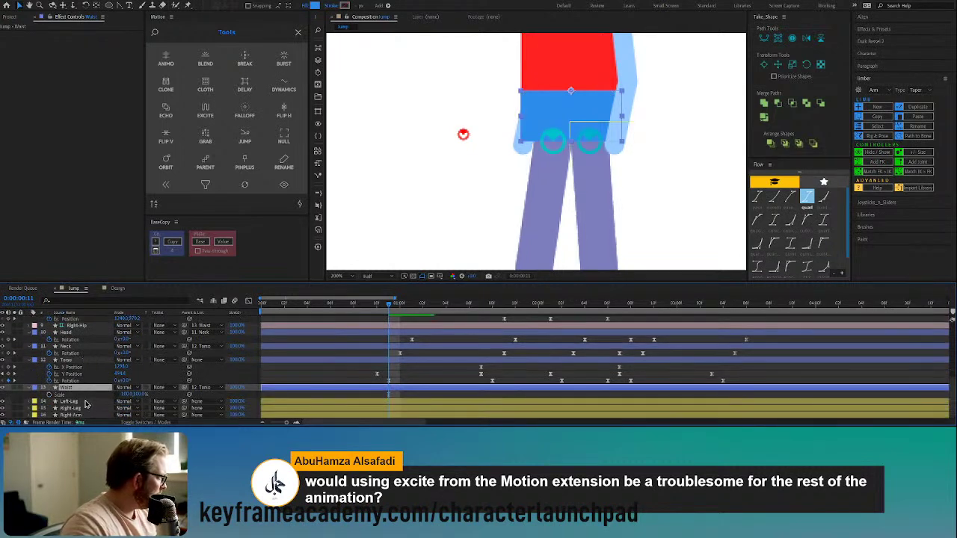
{"action": "scroll", "coordinate": [87, 404], "scroll_direction": "up", "scroll_amount": 6}
{"action": "scroll", "coordinate": [84, 402], "scroll_direction": "down", "scroll_amount": 1}
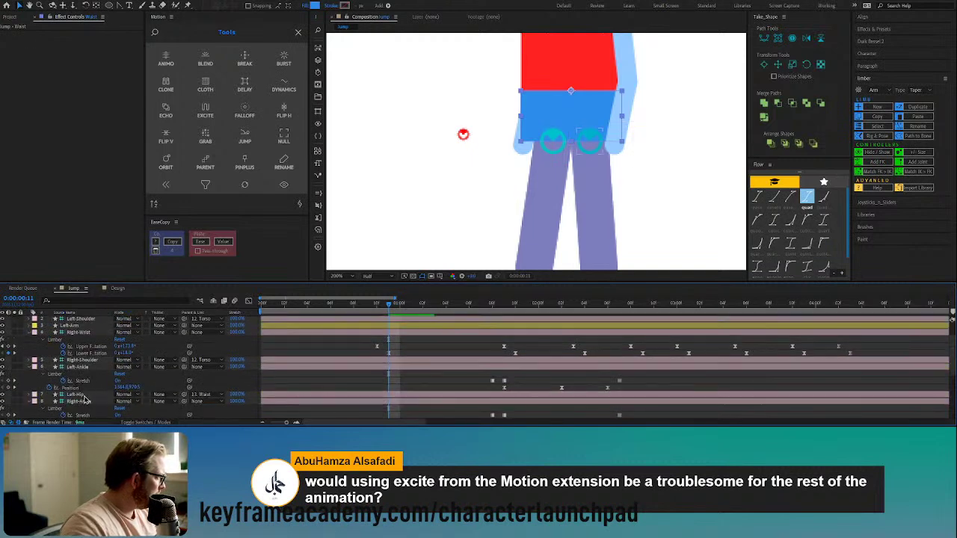
{"action": "left_click", "coordinate": [82, 394]}
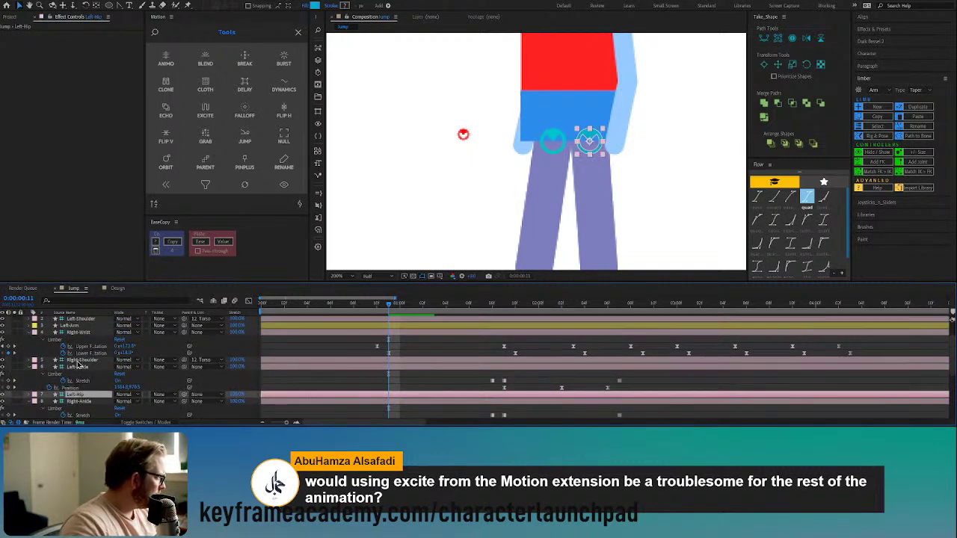
{"action": "scroll", "coordinate": [87, 362], "scroll_direction": "up", "scroll_amount": 2}
{"action": "scroll", "coordinate": [88, 363], "scroll_direction": "down", "scroll_amount": 5}
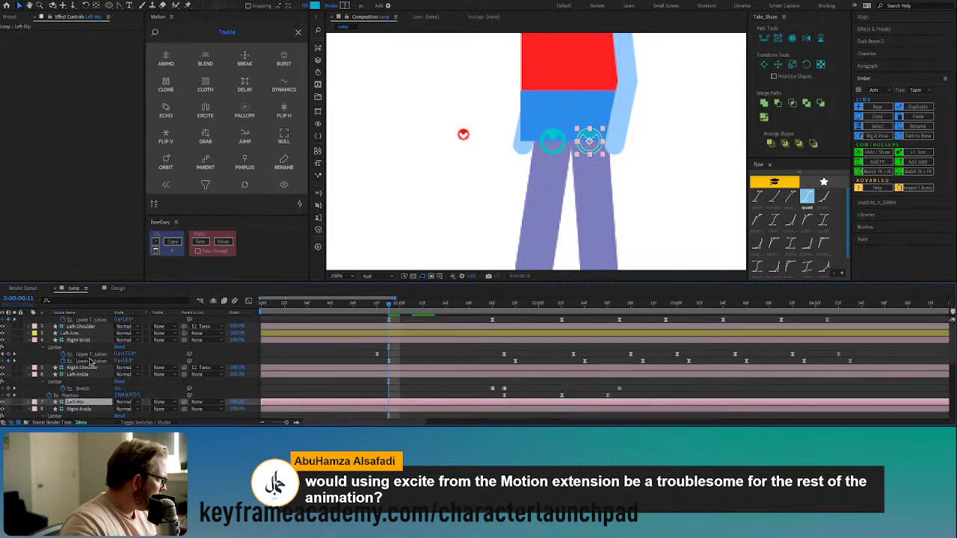
{"action": "left_click", "coordinate": [87, 356]}
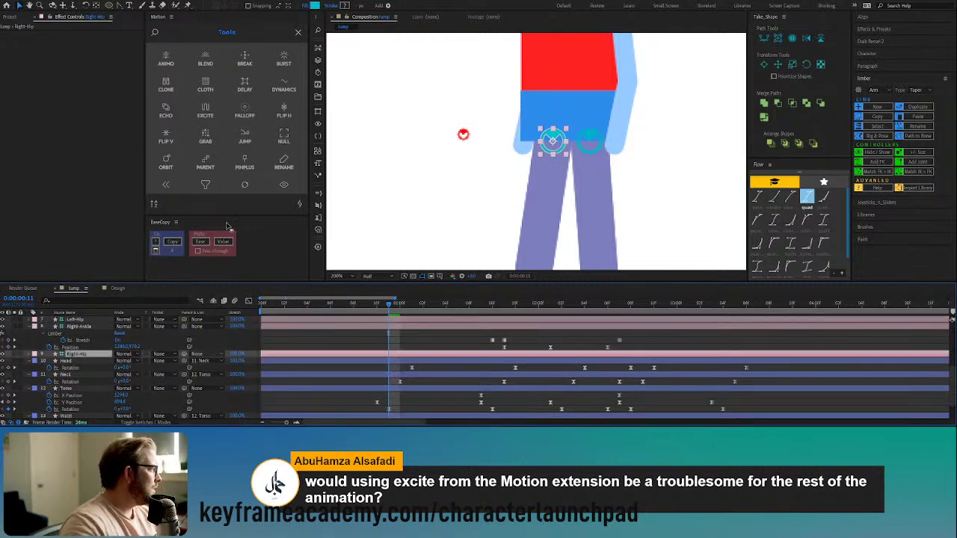
Step: Narrow the Waist layer to about 74% horizontal Scale, keeping its vertical Scale at 100%
{"action": "left_click", "coordinate": [546, 104]}
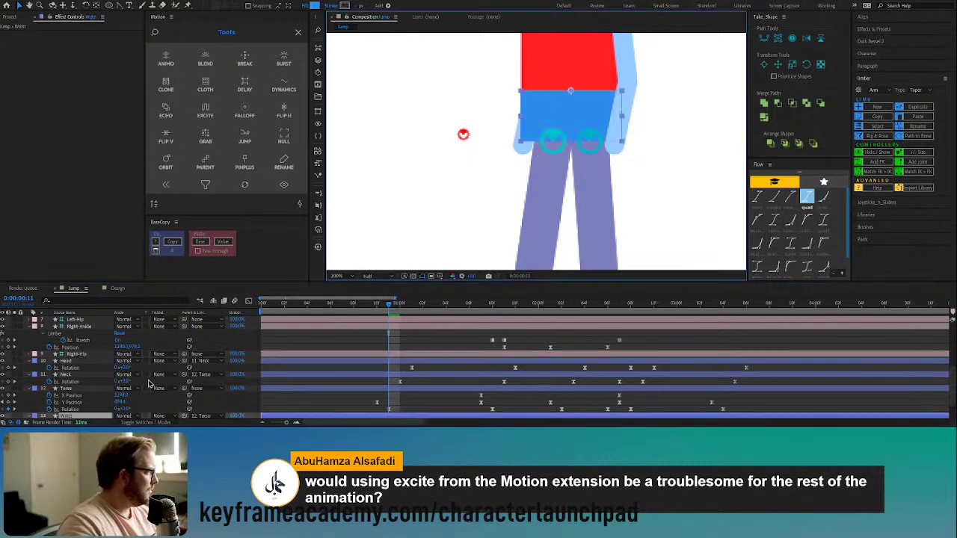
{"action": "scroll", "coordinate": [123, 393], "scroll_direction": "down", "scroll_amount": 2}
{"action": "key", "text": "s"}
{"action": "left_click_drag", "start_coordinate": [124, 402], "coordinate": [118, 403]}
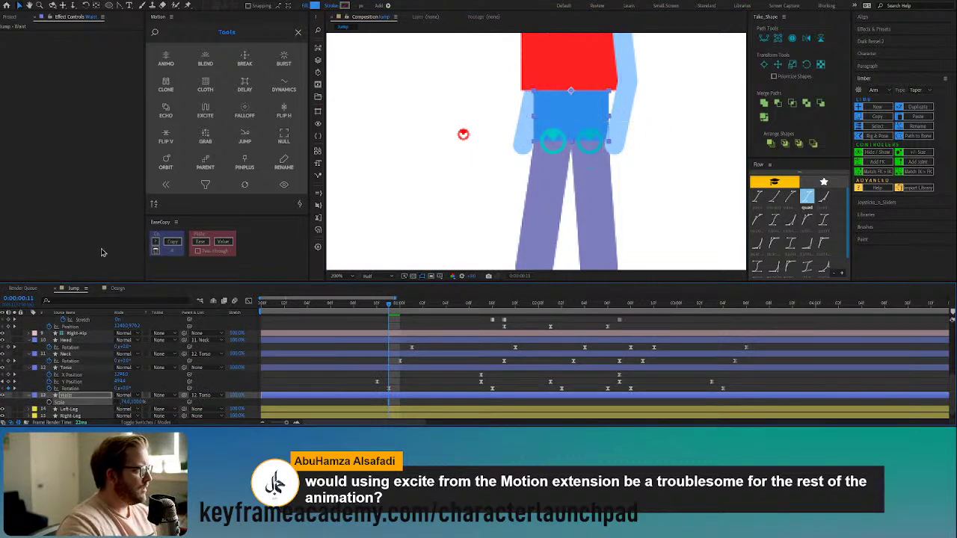
Step: Recolor the Waist fill to match the purple of the legs by sampling their color
{"action": "left_click", "coordinate": [315, 6]}
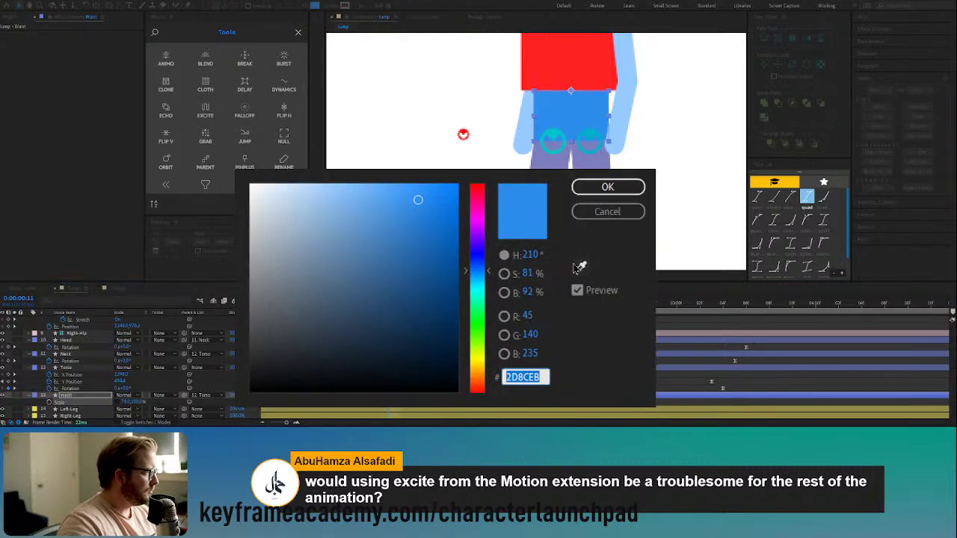
{"action": "left_click", "coordinate": [581, 267]}
{"action": "left_click", "coordinate": [557, 170]}
{"action": "left_click", "coordinate": [607, 187]}
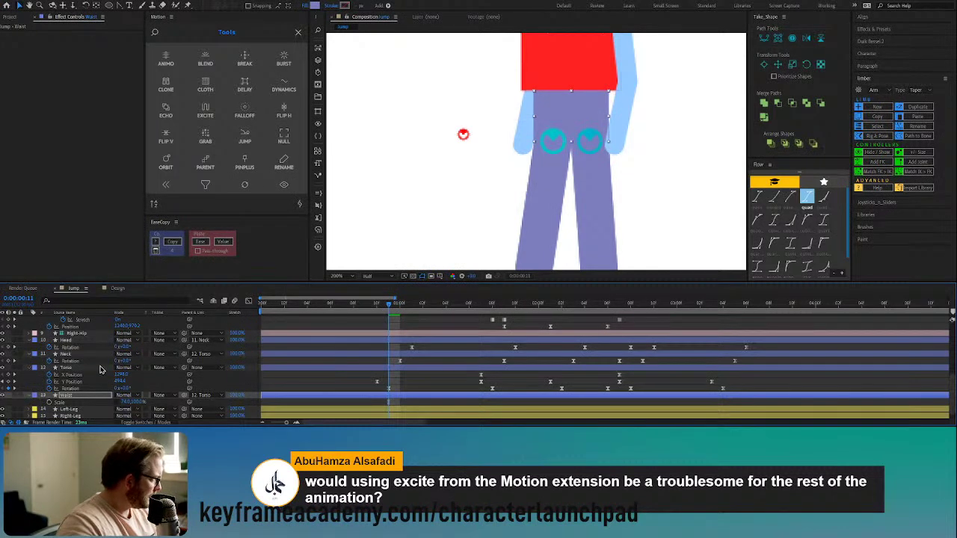
Step: Parent both Left-Hip and Right-Hip back to the Waist layer
{"action": "scroll", "coordinate": [74, 368], "scroll_direction": "up", "scroll_amount": 3}
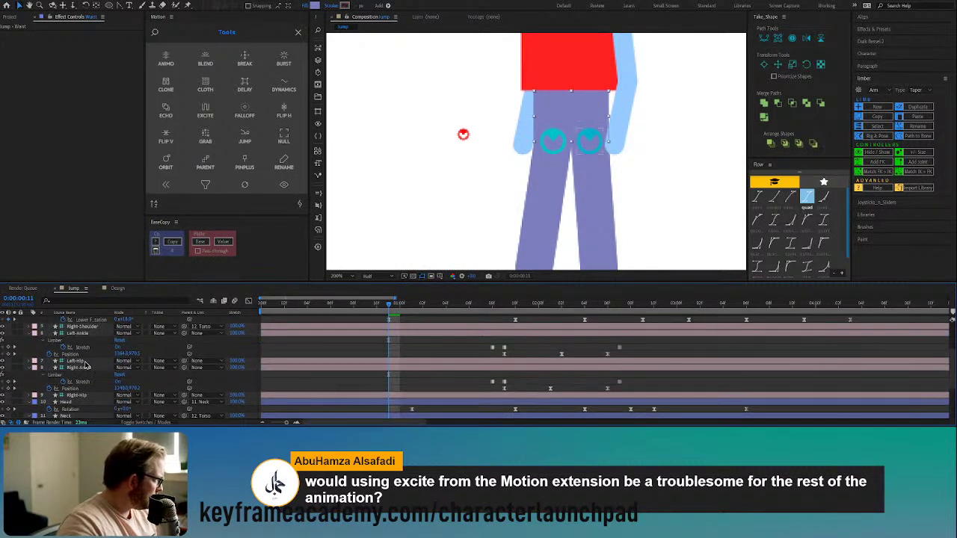
{"action": "left_click", "coordinate": [86, 364]}
{"action": "scroll", "coordinate": [88, 363], "scroll_direction": "up", "scroll_amount": 3}
{"action": "scroll", "coordinate": [90, 366], "scroll_direction": "down", "scroll_amount": 2}
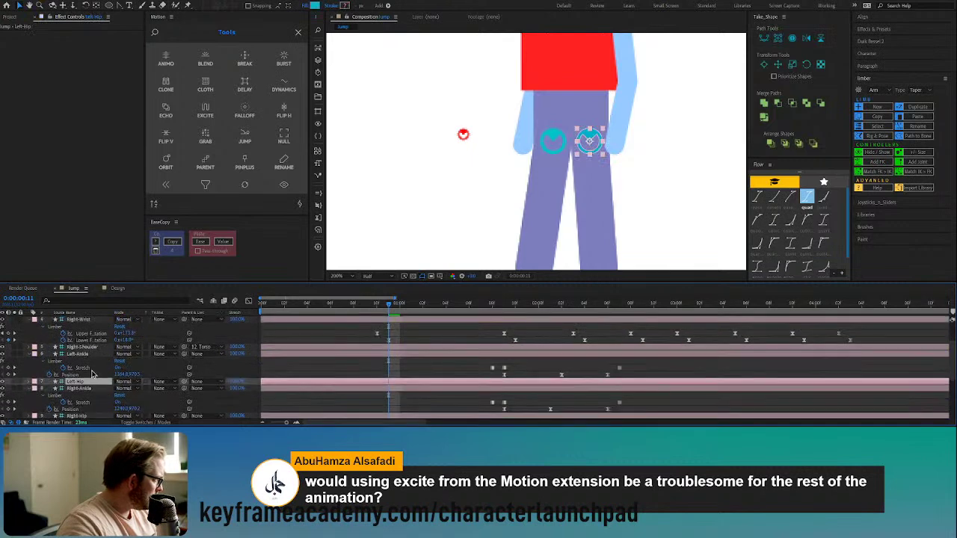
{"action": "scroll", "coordinate": [95, 381], "scroll_direction": "down", "scroll_amount": 1}
{"action": "left_click", "coordinate": [86, 395], "text": "ctrl"}
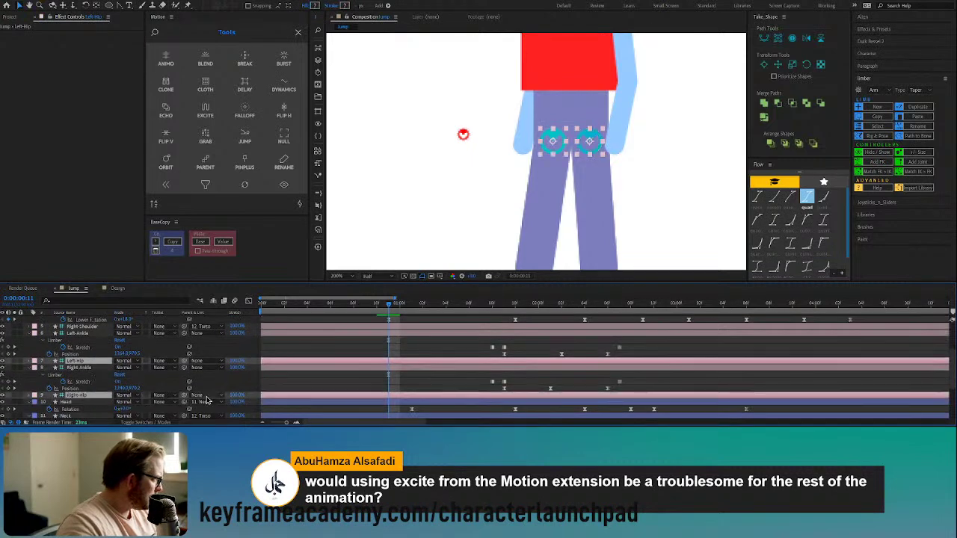
{"action": "left_click", "coordinate": [222, 362]}
{"action": "left_click", "coordinate": [224, 469]}
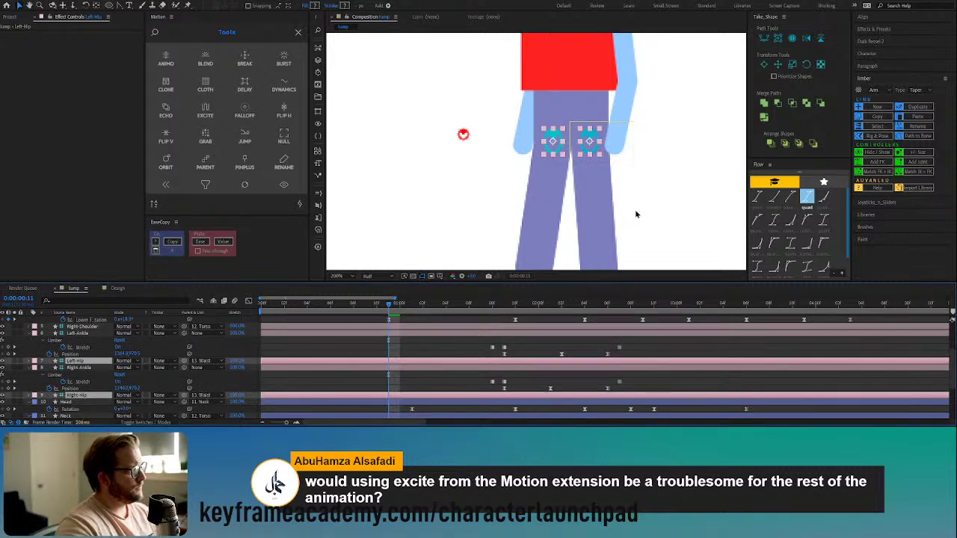
Step: Play back the jump to check the restyled legs and waist on the full character
{"action": "key", "text": "comma"}
{"action": "key", "text": "comma"}
{"action": "left_click", "coordinate": [661, 349]}
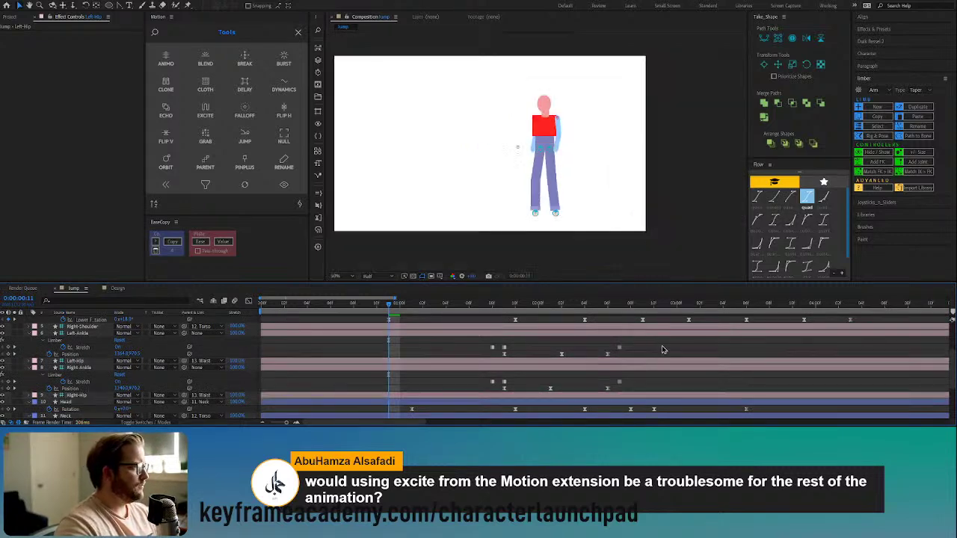
{"action": "key", "text": "space"}
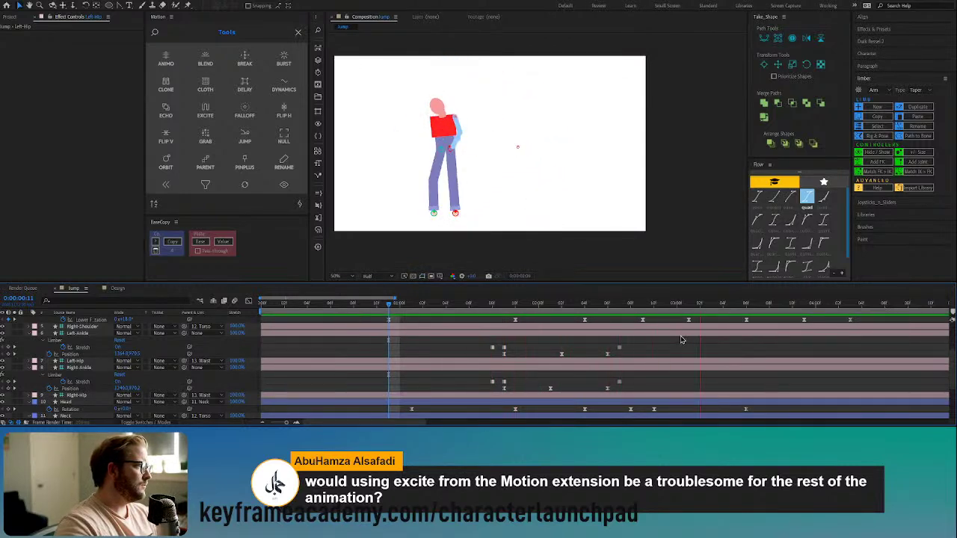
{"action": "key", "text": "space"}
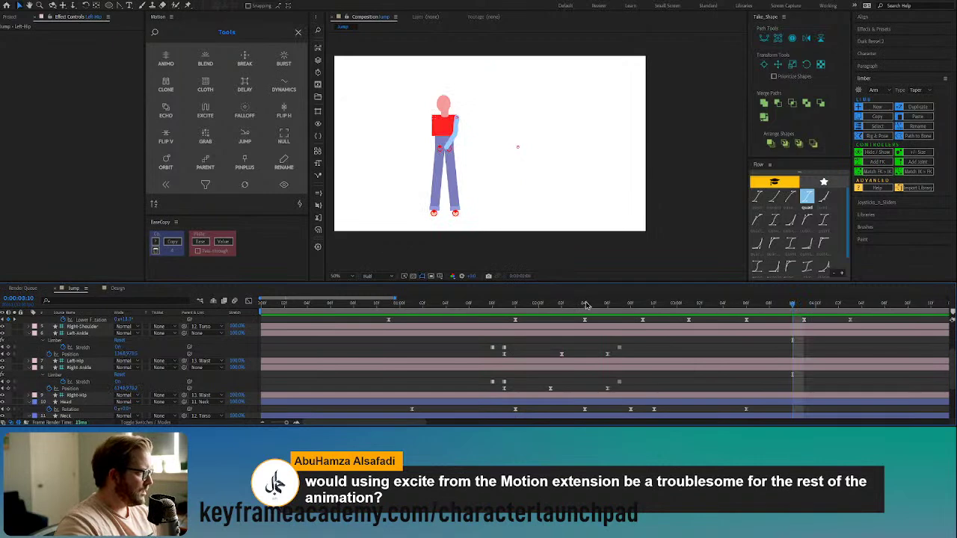
Step: Copy the orange shirt, Layer 2, from the Design composition into Jump and place it over the red torso at 0:00:00:09
{"action": "left_click_drag", "start_coordinate": [513, 305], "coordinate": [364, 310]}
{"action": "left_click", "coordinate": [120, 289]}
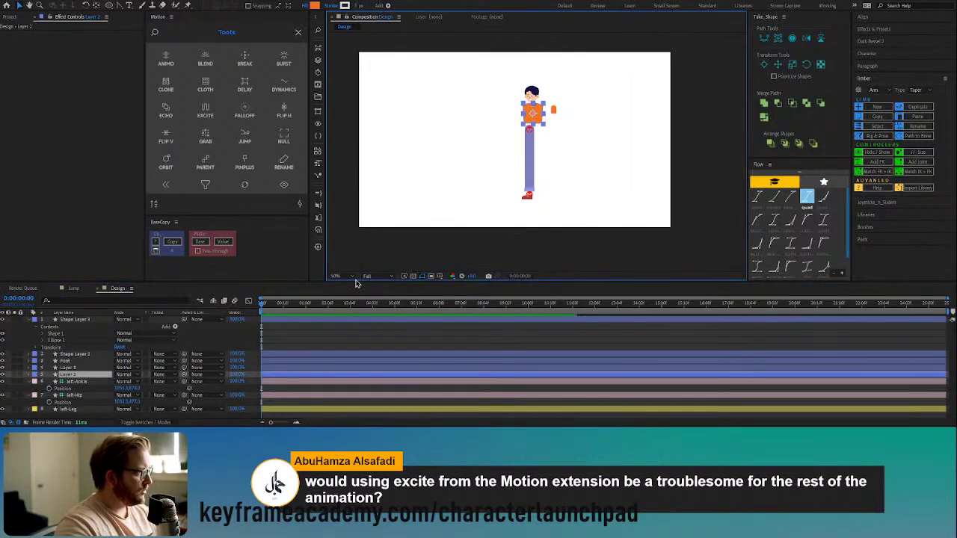
{"action": "left_click", "coordinate": [78, 291]}
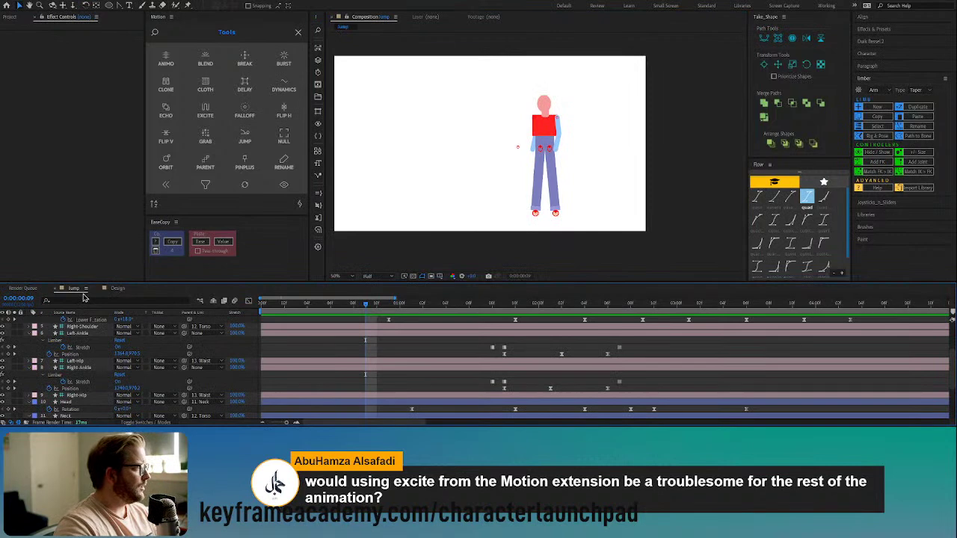
{"action": "scroll", "coordinate": [541, 116], "scroll_direction": "up", "scroll_amount": 4}
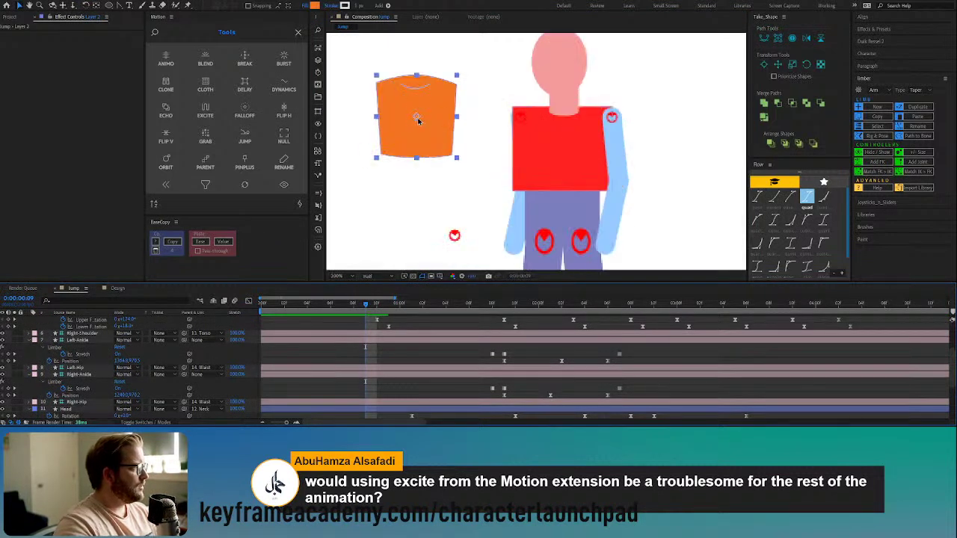
{"action": "left_click_drag", "start_coordinate": [417, 120], "coordinate": [564, 149]}
Step: Scale the shirt to about 112% and move its anchor point to the bottom center
{"action": "key", "text": "s"}
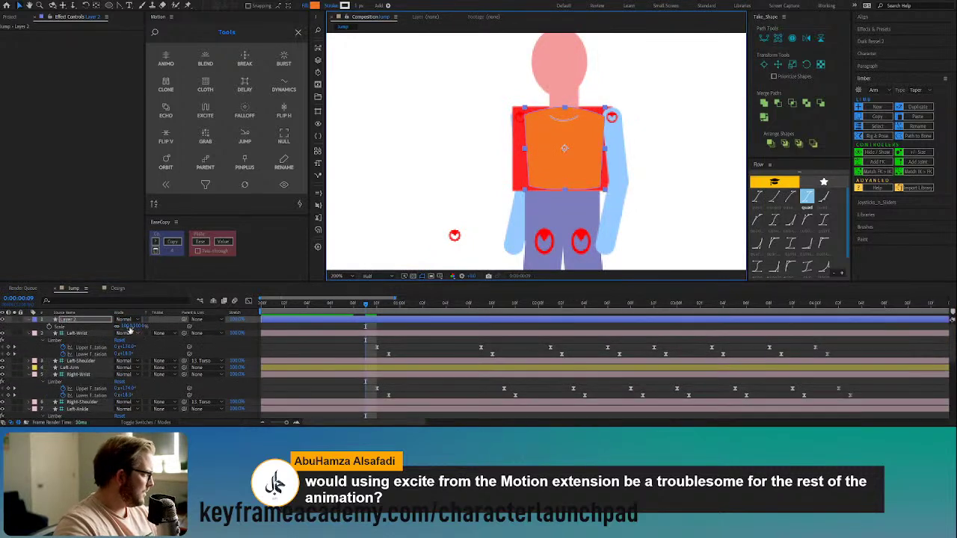
{"action": "left_click_drag", "start_coordinate": [129, 327], "coordinate": [134, 326]}
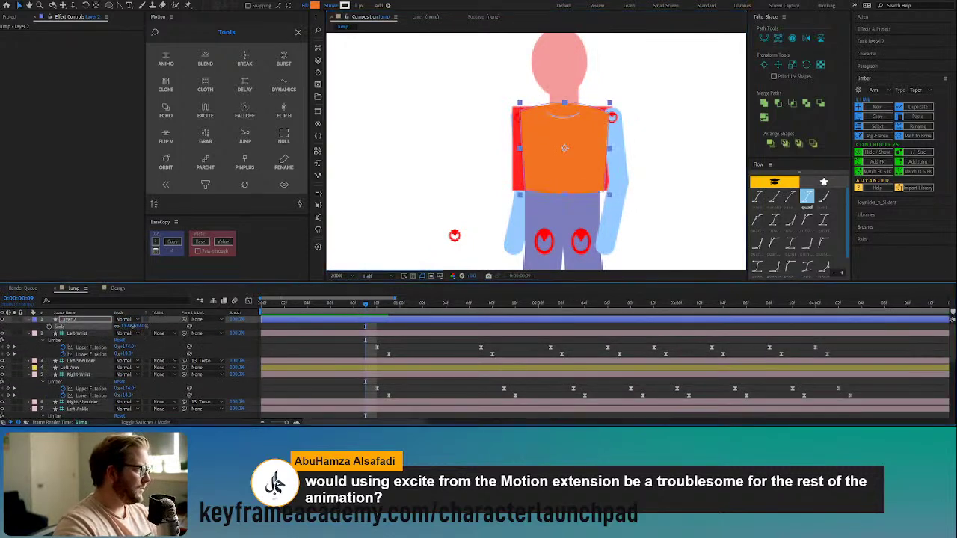
{"action": "left_click", "coordinate": [299, 33]}
{"action": "left_click", "coordinate": [244, 100]}
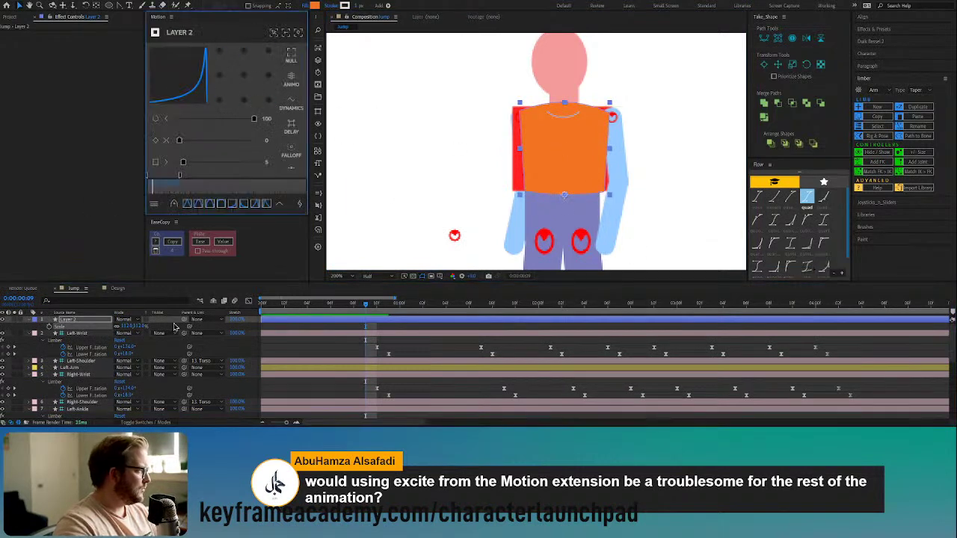
Step: Rename the shirt layer Torso and parent it to the original red Torso layer
{"action": "left_click", "coordinate": [84, 323]}
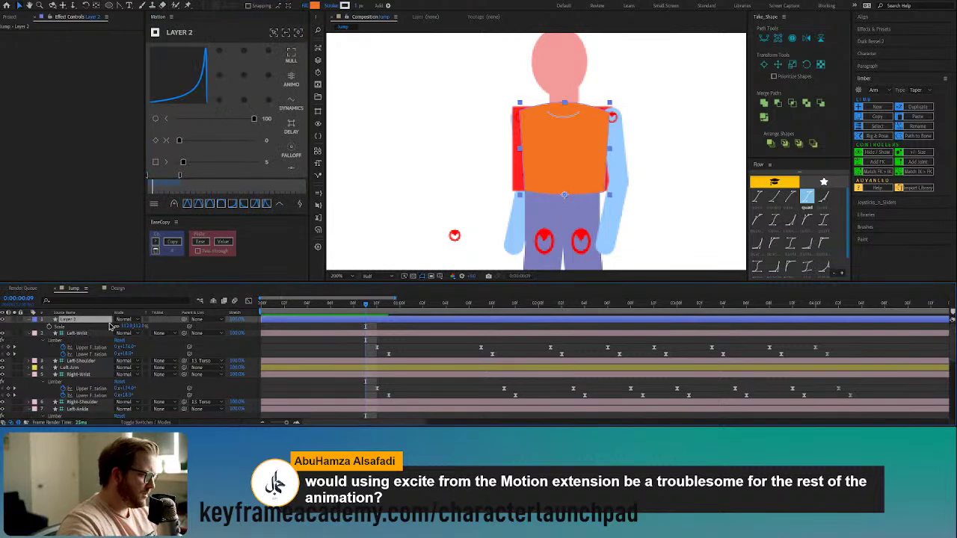
{"action": "key", "text": "Return"}
{"action": "type", "text": "Torso"}
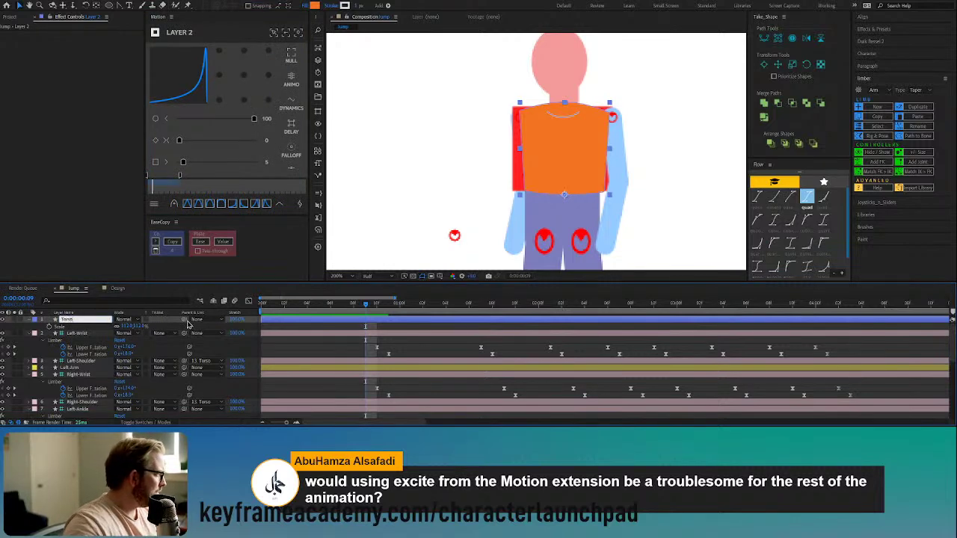
{"action": "left_click_drag", "start_coordinate": [184, 320], "coordinate": [75, 400]}
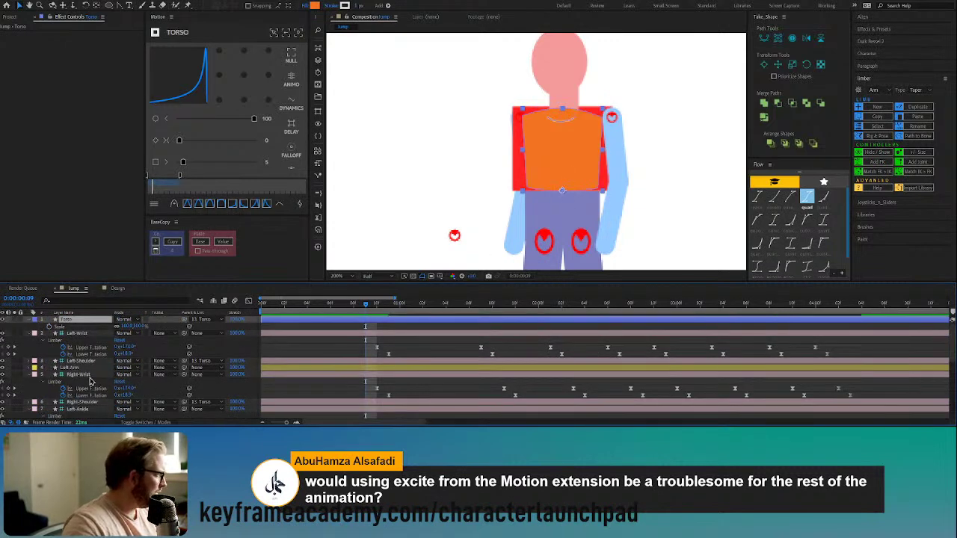
Step: Enlarge the shirt to about 111% Scale and hide the original red Torso layer
{"action": "left_click_drag", "start_coordinate": [127, 326], "coordinate": [133, 326]}
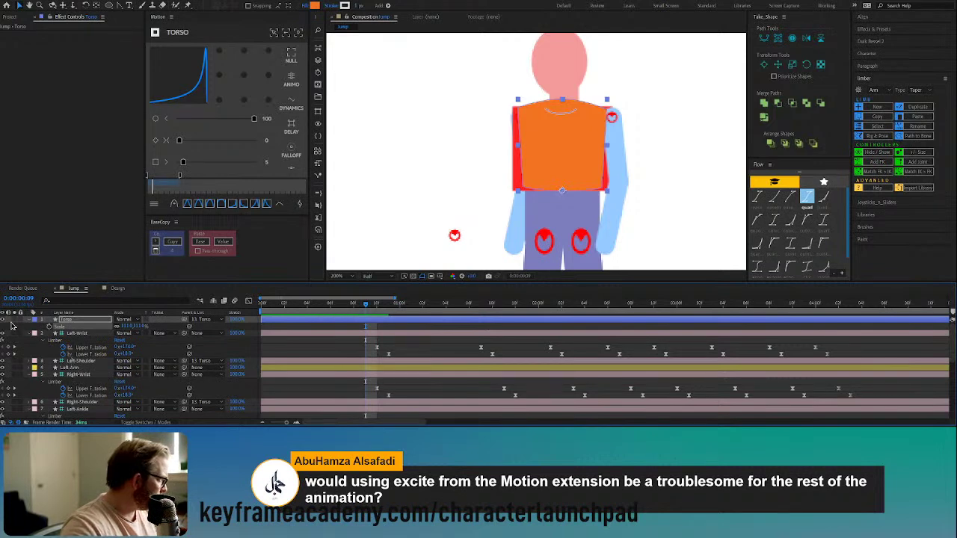
{"action": "left_click", "coordinate": [3, 320]}
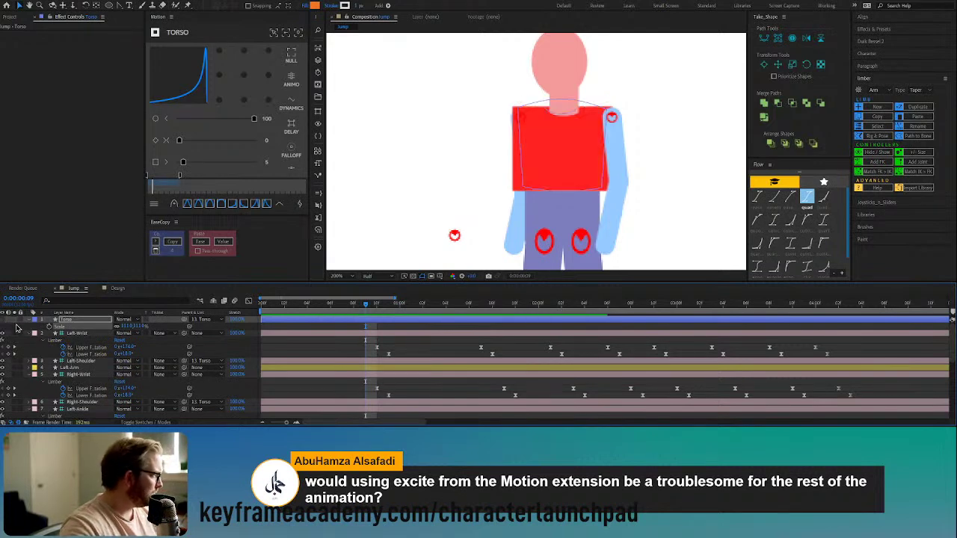
{"action": "left_click", "coordinate": [3, 319]}
{"action": "scroll", "coordinate": [73, 419], "scroll_direction": "down", "scroll_amount": 2}
{"action": "scroll", "coordinate": [75, 411], "scroll_direction": "down", "scroll_amount": 5}
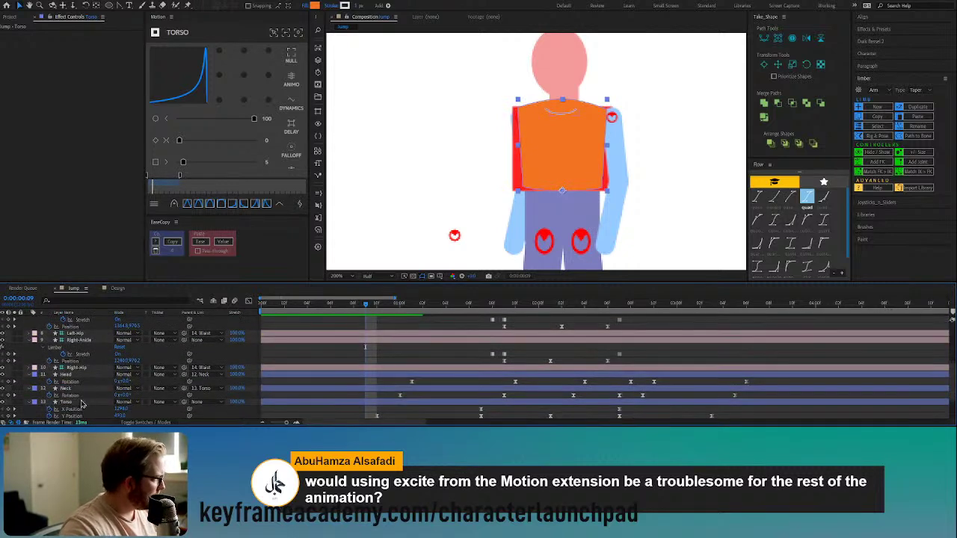
{"action": "left_click", "coordinate": [83, 402]}
{"action": "left_click", "coordinate": [3, 402]}
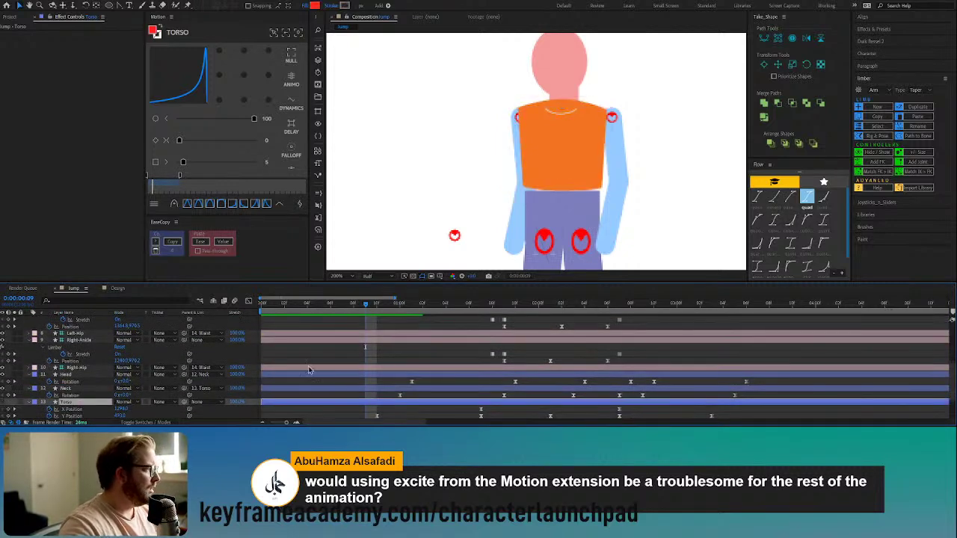
Step: Lengthen the shirt over the waist by moving the bottom points of its path down
{"action": "left_click", "coordinate": [586, 145]}
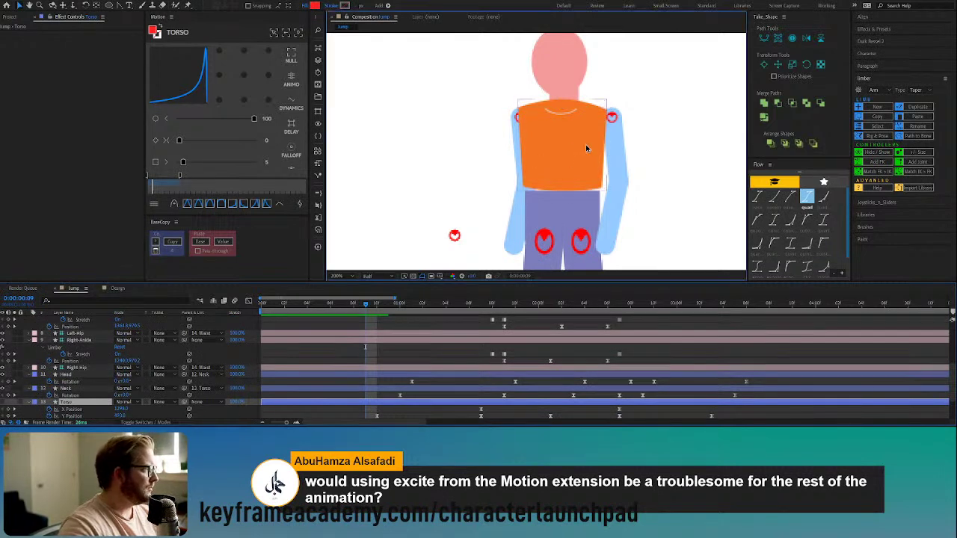
{"action": "left_click", "coordinate": [116, 7]}
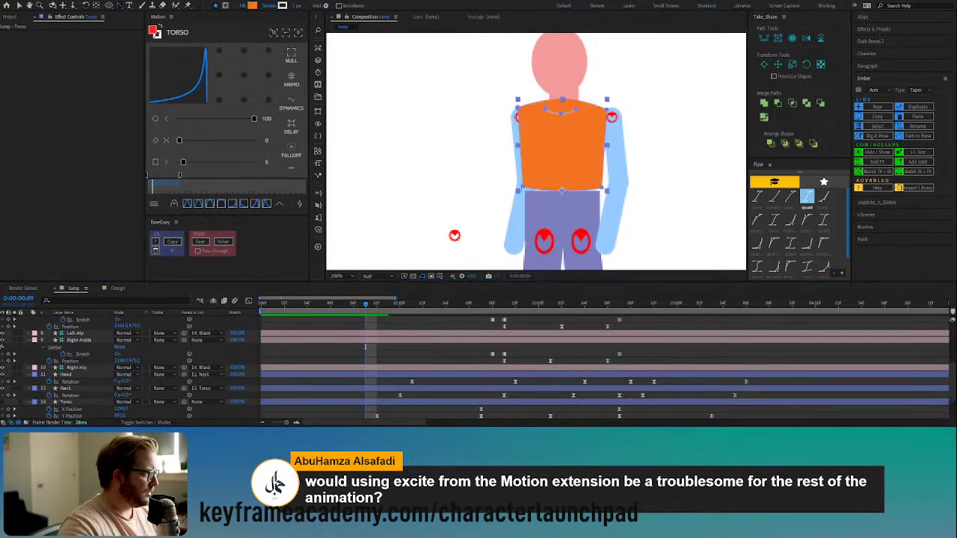
{"action": "left_click", "coordinate": [522, 187]}
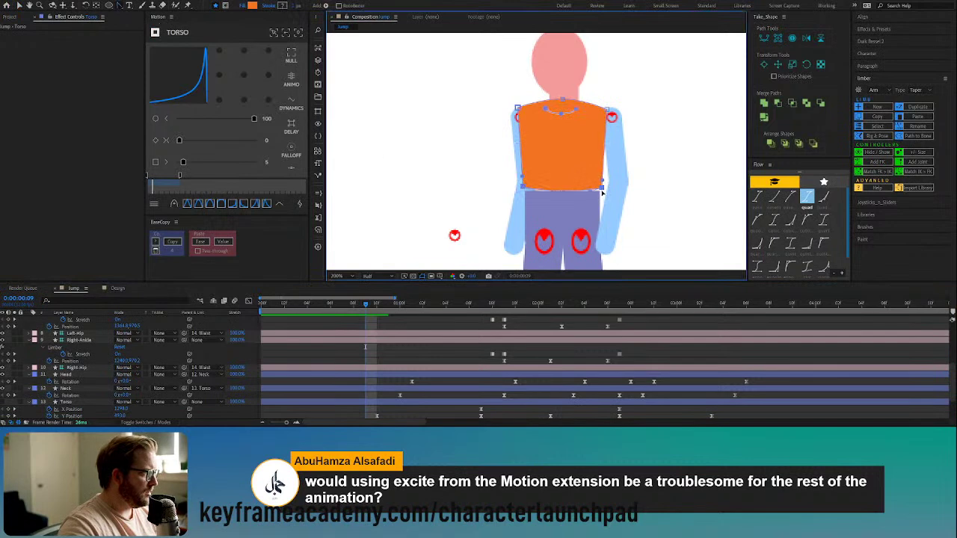
{"action": "left_click_drag", "start_coordinate": [602, 193], "coordinate": [604, 210]}
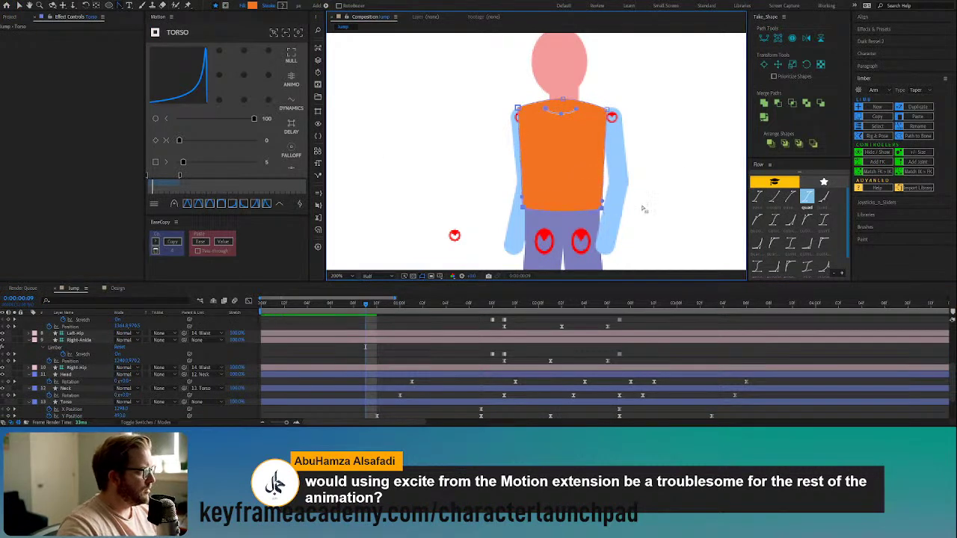
{"action": "key", "text": "v"}
{"action": "left_click", "coordinate": [674, 350]}
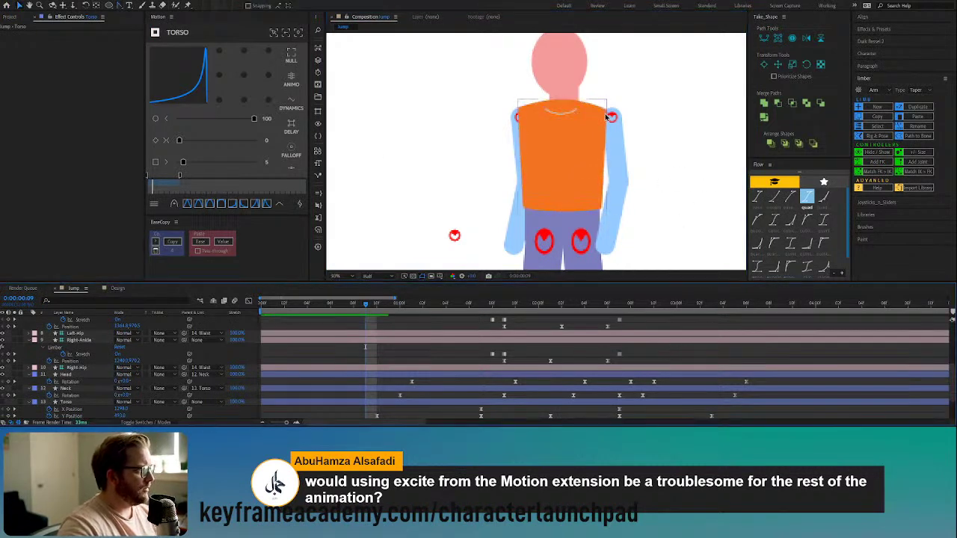
Step: Reorder the shirt's Torso layer to sit below Neck and just above the hidden original Torso layer
{"action": "scroll", "coordinate": [604, 113], "scroll_direction": "down", "scroll_amount": 2}
{"action": "scroll", "coordinate": [620, 135], "scroll_direction": "up", "scroll_amount": 2}
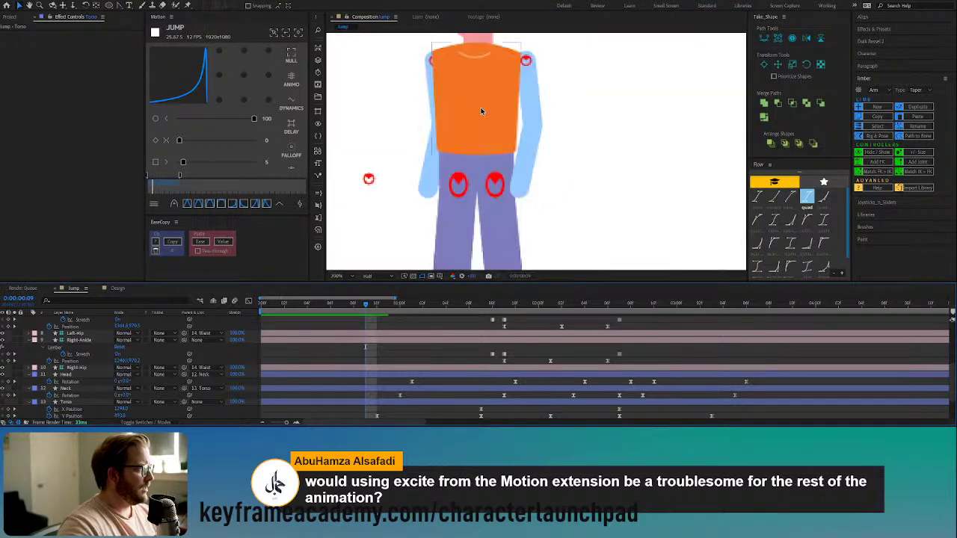
{"action": "scroll", "coordinate": [120, 332], "scroll_direction": "up", "scroll_amount": 2}
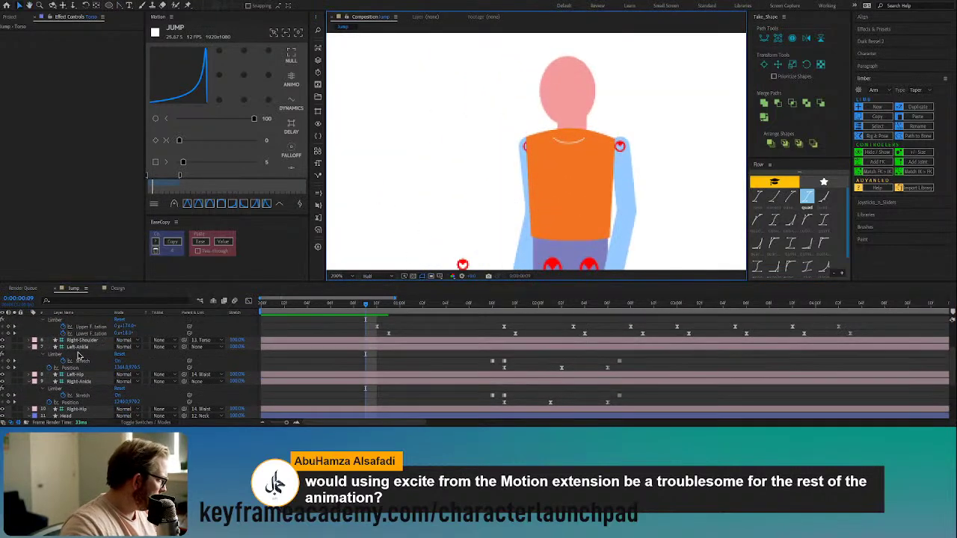
{"action": "scroll", "coordinate": [77, 354], "scroll_direction": "up", "scroll_amount": 2}
{"action": "left_click", "coordinate": [67, 320]}
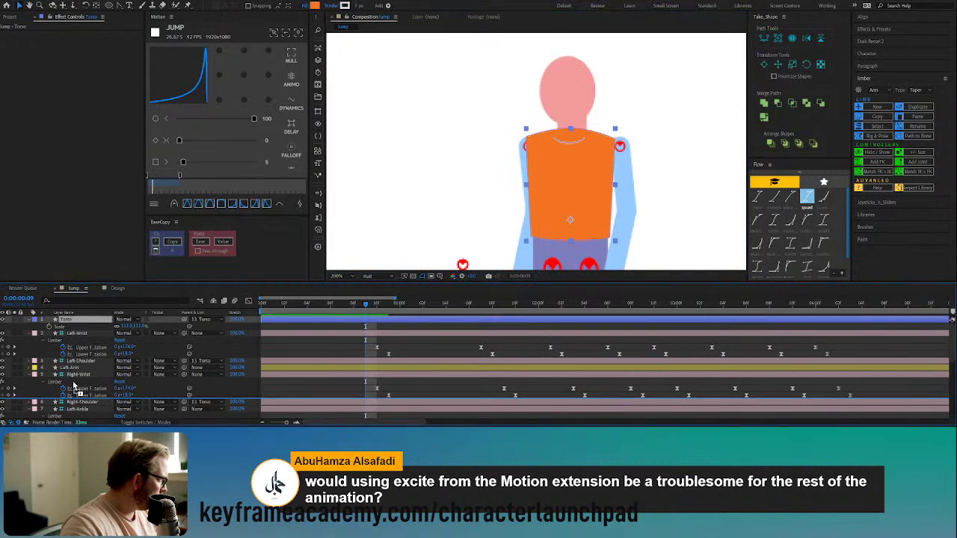
{"action": "scroll", "coordinate": [75, 415], "scroll_direction": "down", "scroll_amount": 2}
{"action": "scroll", "coordinate": [78, 374], "scroll_direction": "down", "scroll_amount": 5}
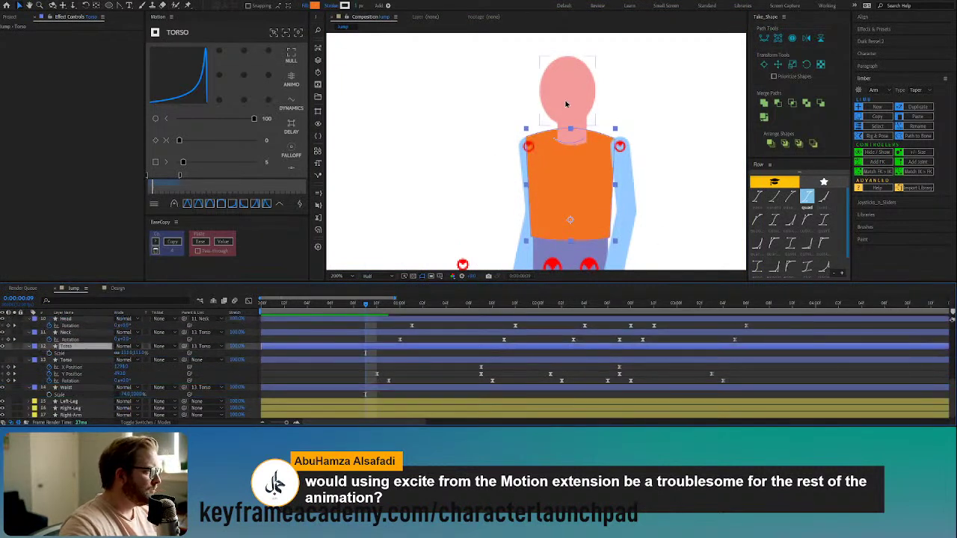
Step: Copy the designed head artwork from the Design composition and paste it into the Jump composition
{"action": "left_click", "coordinate": [117, 288]}
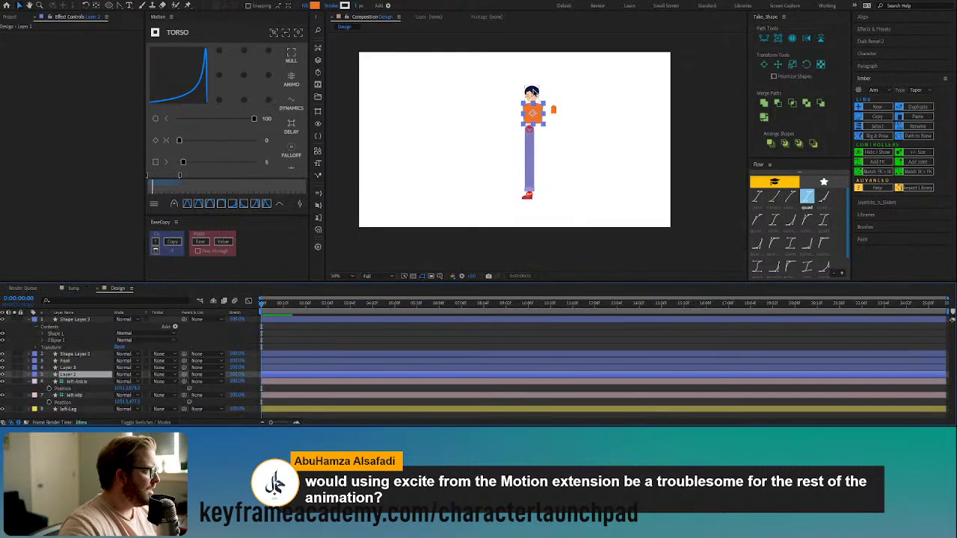
{"action": "left_click", "coordinate": [533, 93]}
{"action": "left_click", "coordinate": [79, 288]}
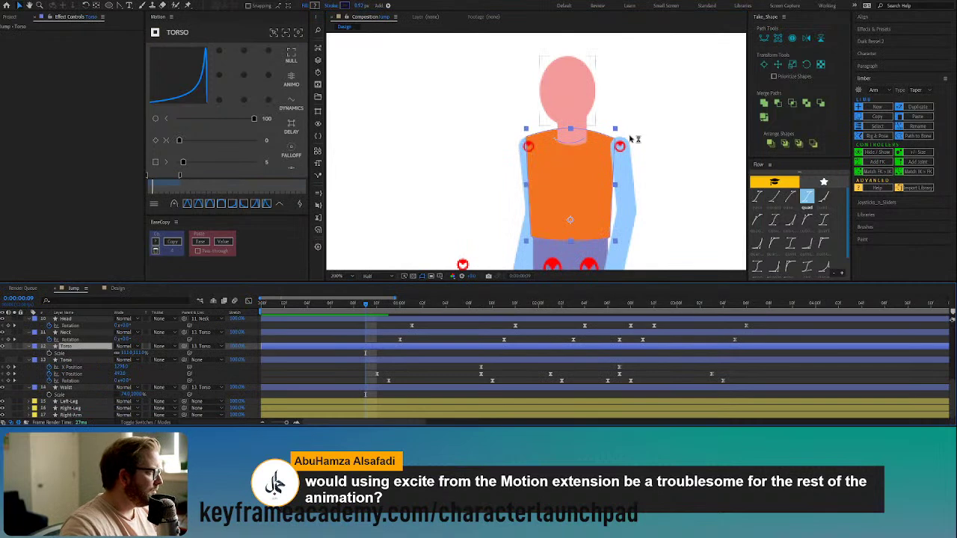
{"action": "key", "text": "ctrl+v"}
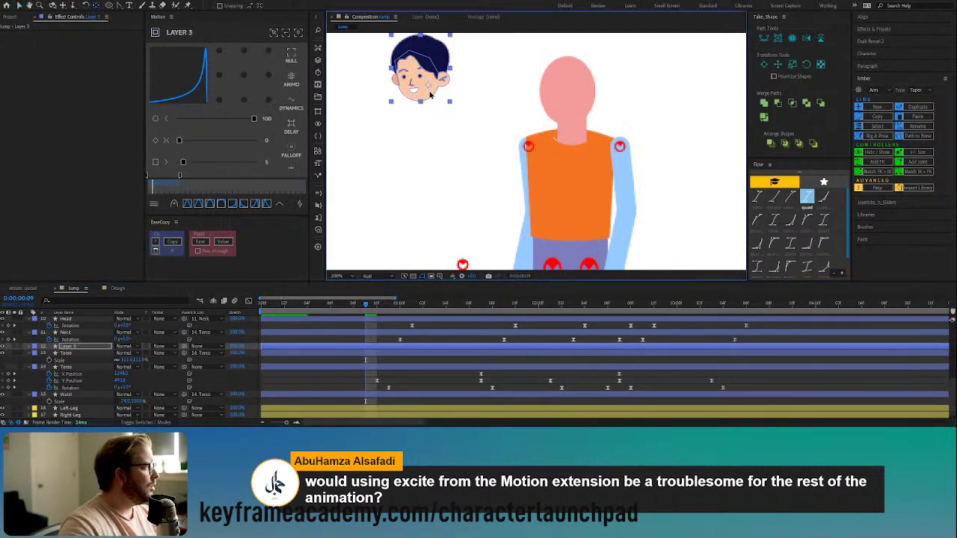
Step: Parent the pasted head artwork, Layer 3, to the original Head layer and snap it to that layer's position
{"action": "left_click", "coordinate": [86, 319]}
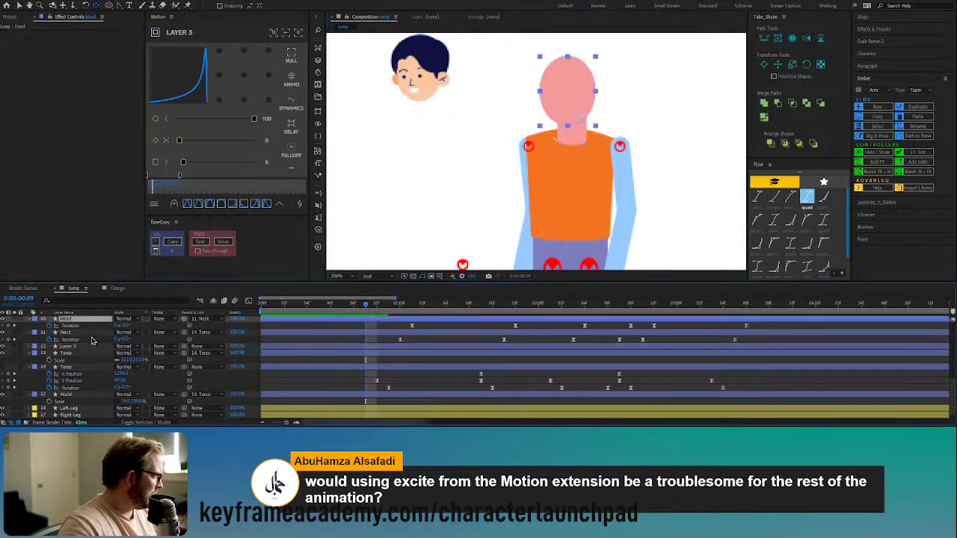
{"action": "left_click", "coordinate": [90, 347]}
{"action": "left_click_drag", "start_coordinate": [185, 347], "coordinate": [76, 329]}
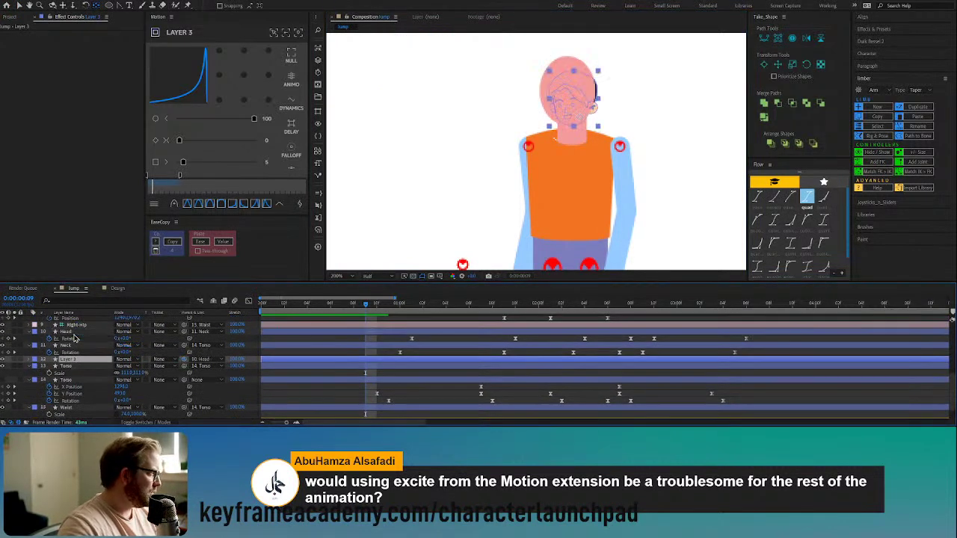
Step: Enlarge the head artwork to about 131% Scale and place it directly above the original Head layer, which gets hidden
{"action": "key", "text": "s"}
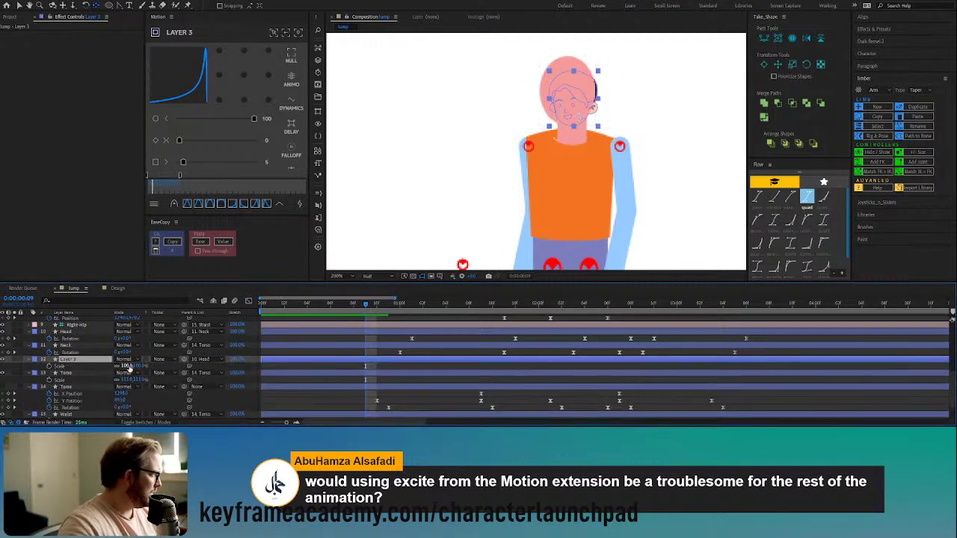
{"action": "left_click_drag", "start_coordinate": [133, 366], "coordinate": [142, 366]}
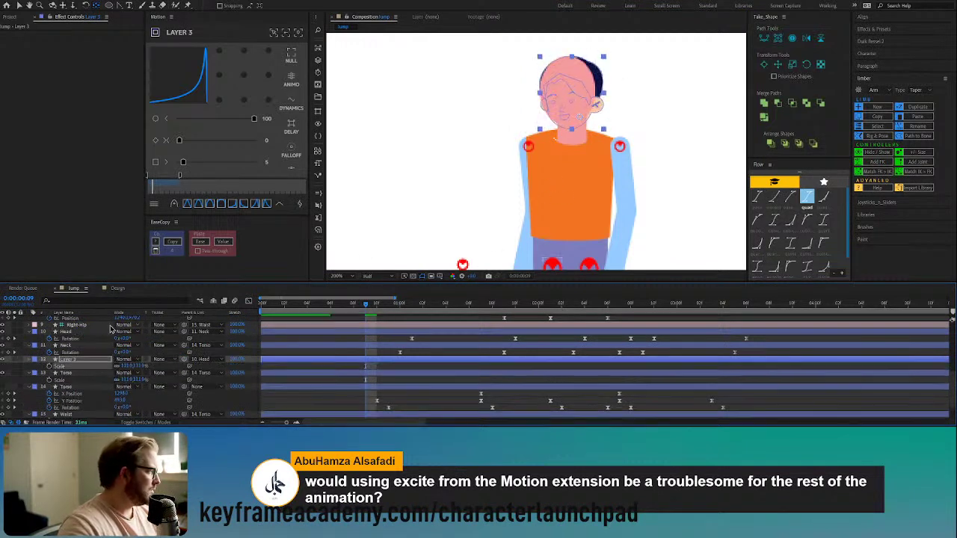
{"action": "left_click_drag", "start_coordinate": [72, 361], "coordinate": [74, 330]}
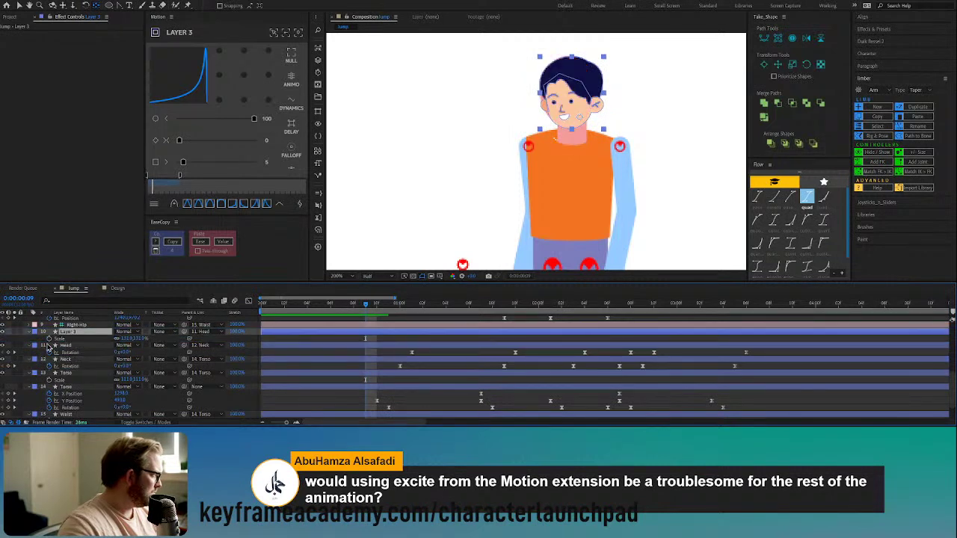
{"action": "left_click", "coordinate": [658, 214]}
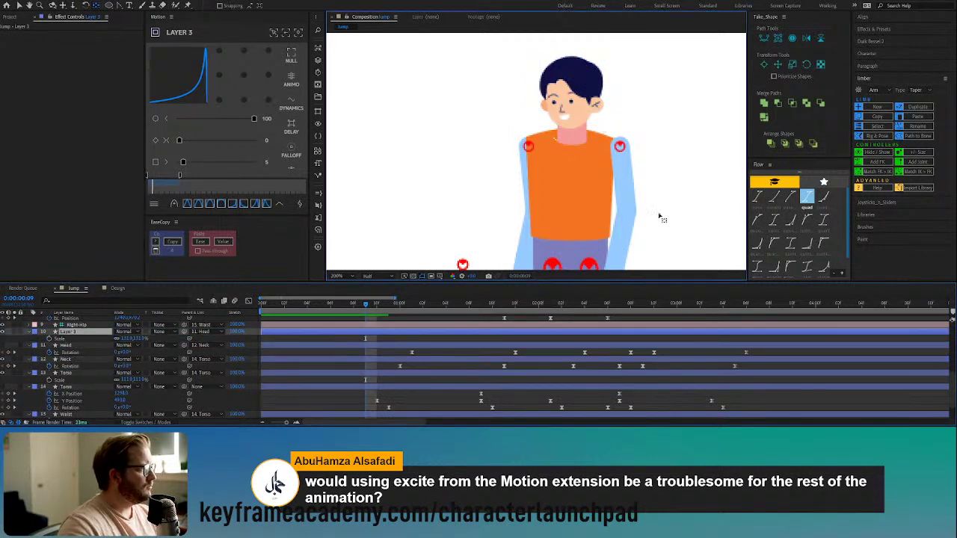
Step: Change the Neck layer's fill color to FBC7A3 to match the face
{"action": "left_click", "coordinate": [570, 140]}
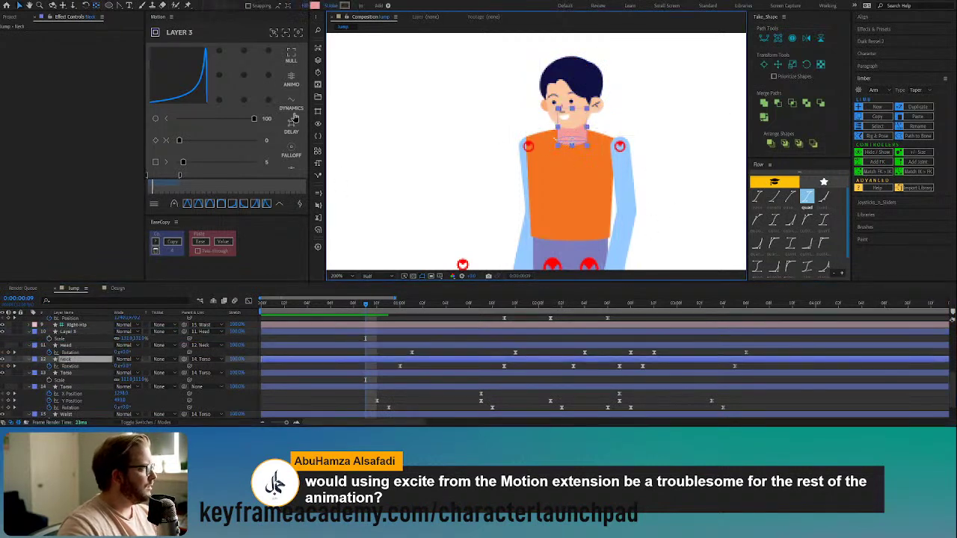
{"action": "left_click", "coordinate": [315, 6]}
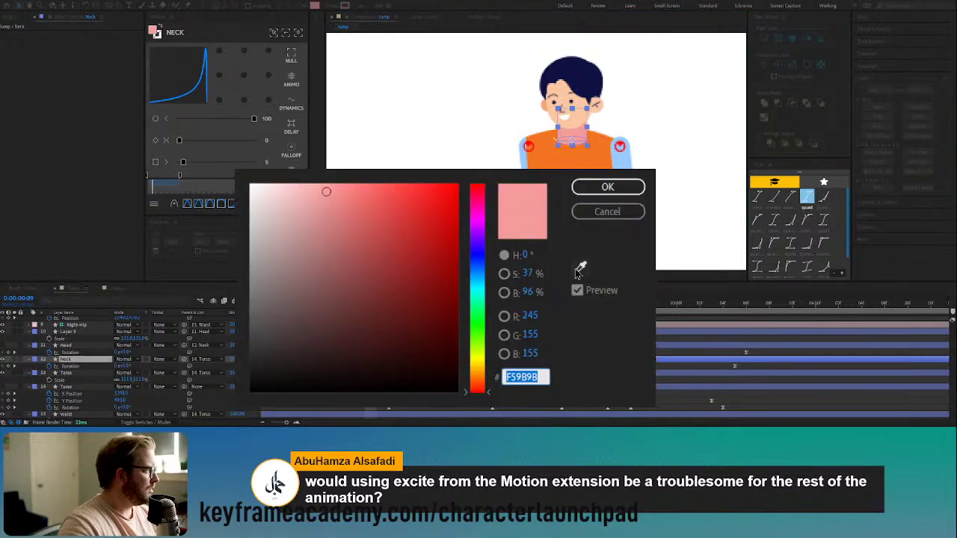
{"action": "type", "text": "FBC7A3"}
{"action": "key", "text": "Return"}
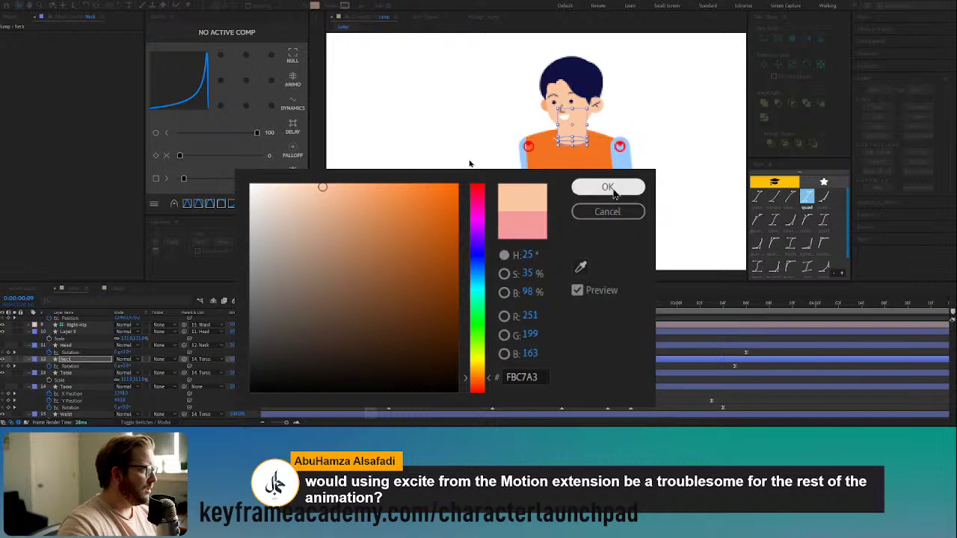
{"action": "left_click", "coordinate": [607, 186]}
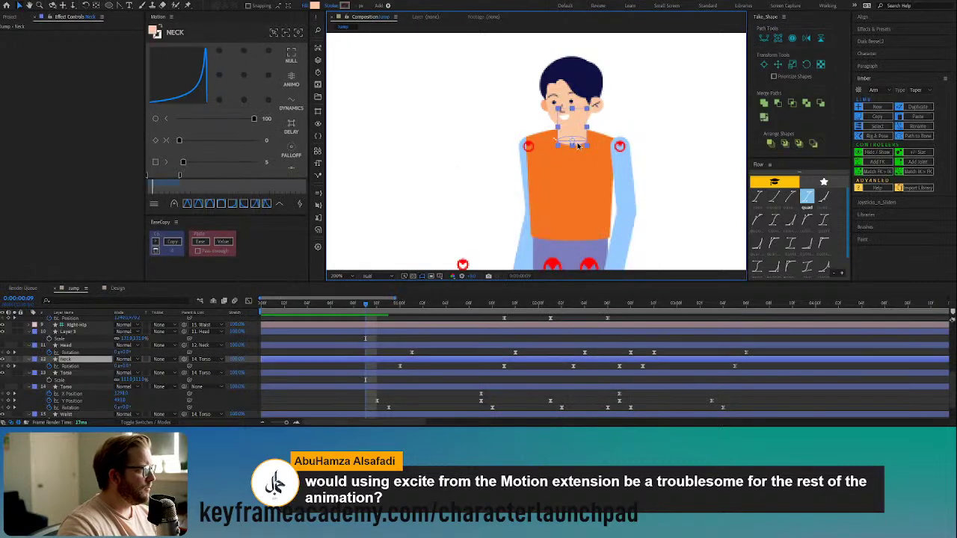
Step: Move the neck slightly up and to the left so its base sits inside the shirt's collar
{"action": "left_click_drag", "start_coordinate": [573, 142], "coordinate": [568, 135]}
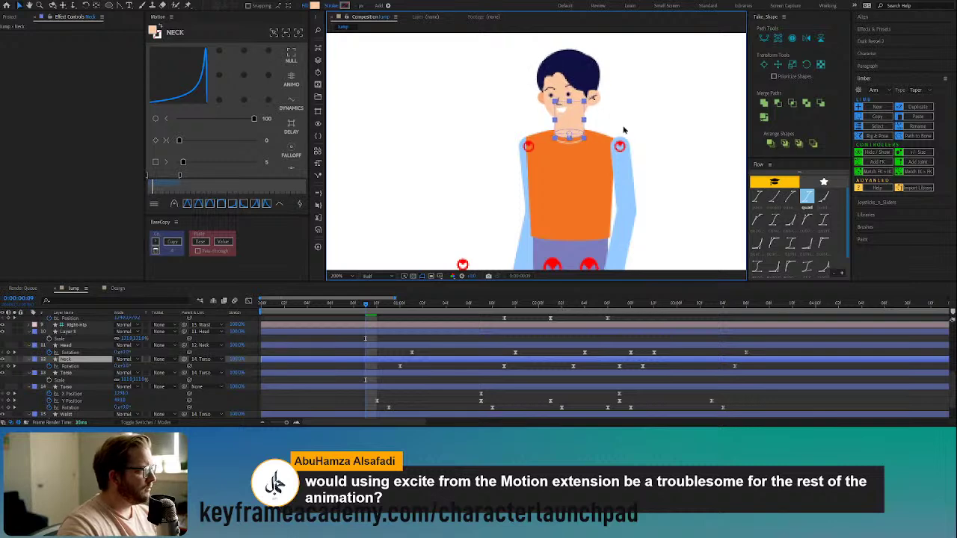
{"action": "left_click", "coordinate": [695, 158]}
{"action": "scroll", "coordinate": [692, 175], "scroll_direction": "down", "scroll_amount": 2}
{"action": "key", "text": "space"}
{"action": "left_click_drag", "start_coordinate": [676, 206], "coordinate": [641, 155]}
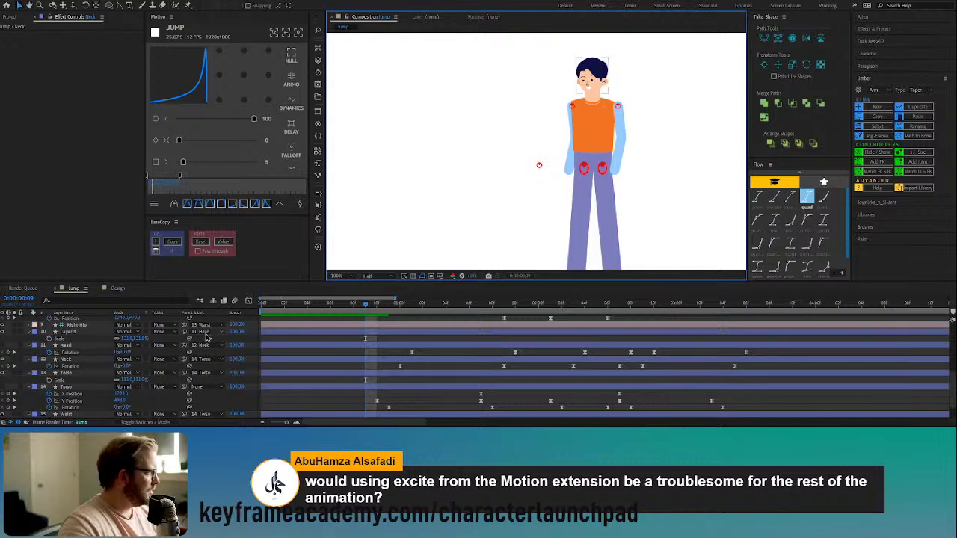
Step: Copy the orange sleeve shape from the Design composition and return to the Jump composition
{"action": "left_click", "coordinate": [122, 288]}
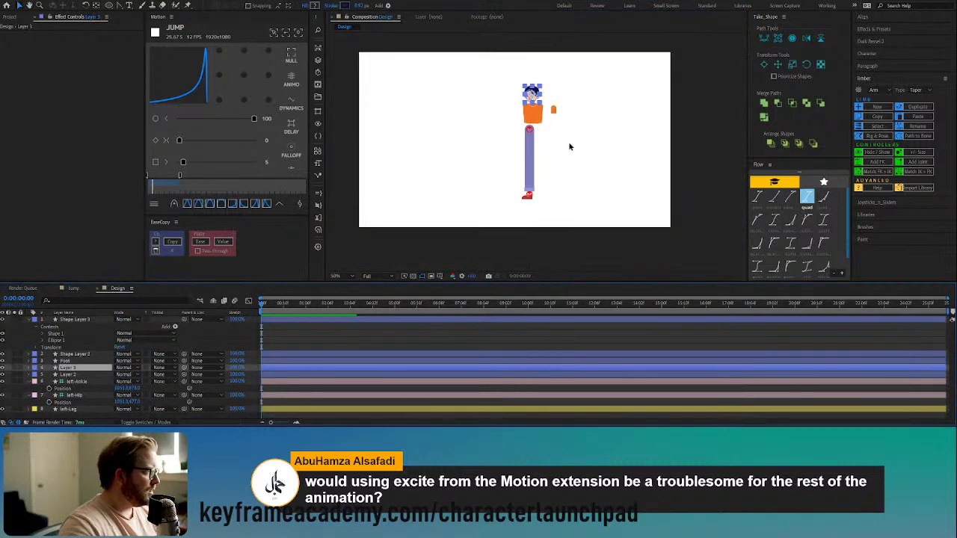
{"action": "left_click", "coordinate": [552, 109]}
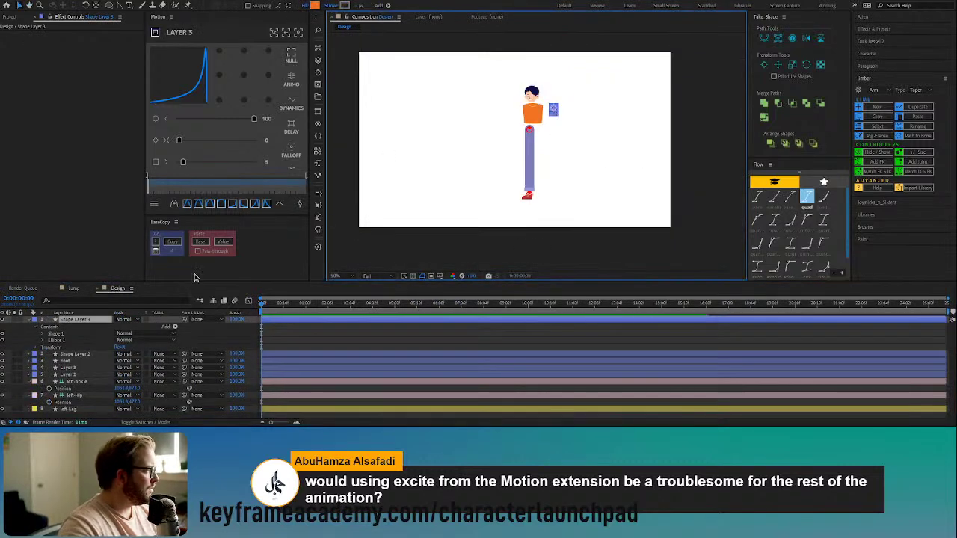
{"action": "left_click", "coordinate": [75, 288]}
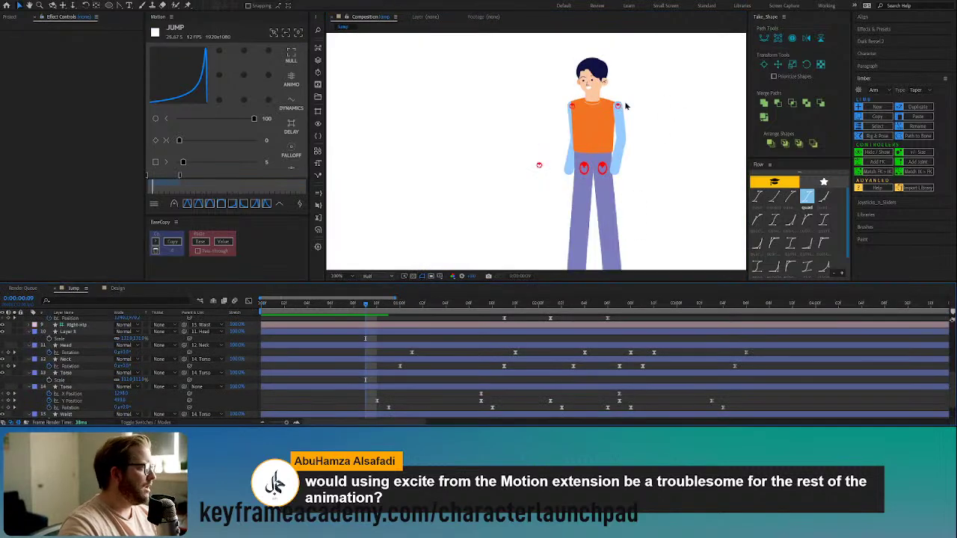
Step: Lower the Left-Shoulder controller and shift it inward, then lower the Right-Shoulder controller to match
{"action": "scroll", "coordinate": [626, 106], "scroll_direction": "up", "scroll_amount": 3}
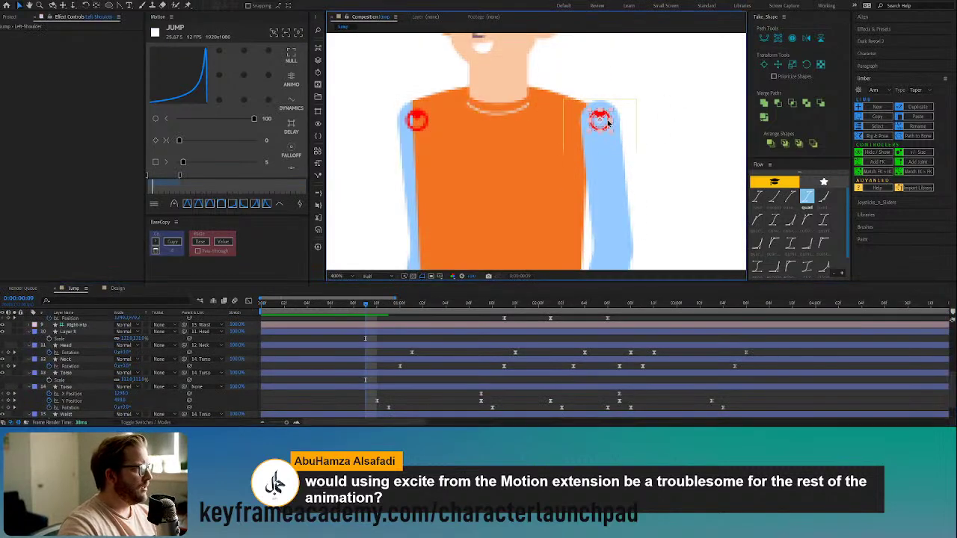
{"action": "left_click", "coordinate": [636, 154]}
{"action": "left_click_drag", "start_coordinate": [600, 123], "coordinate": [589, 136]}
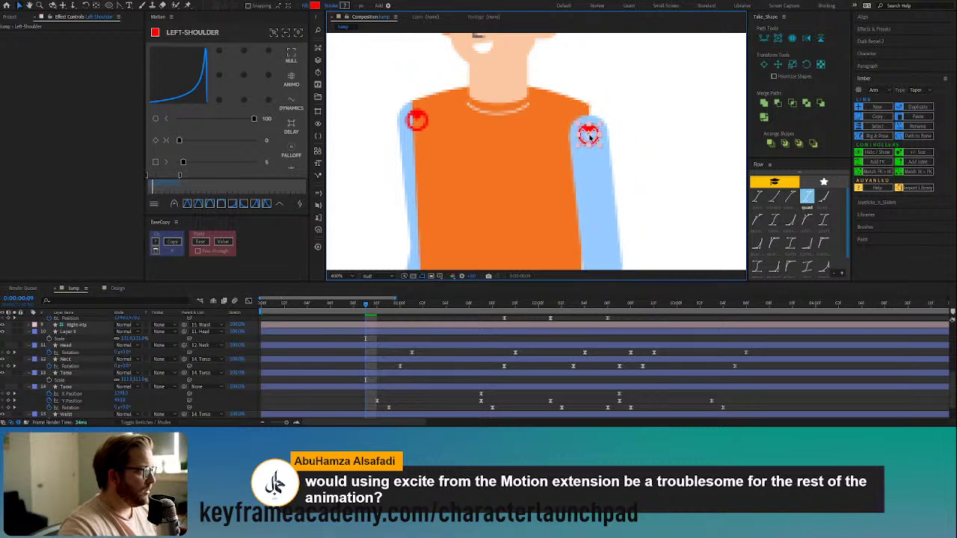
{"action": "left_click", "coordinate": [417, 123]}
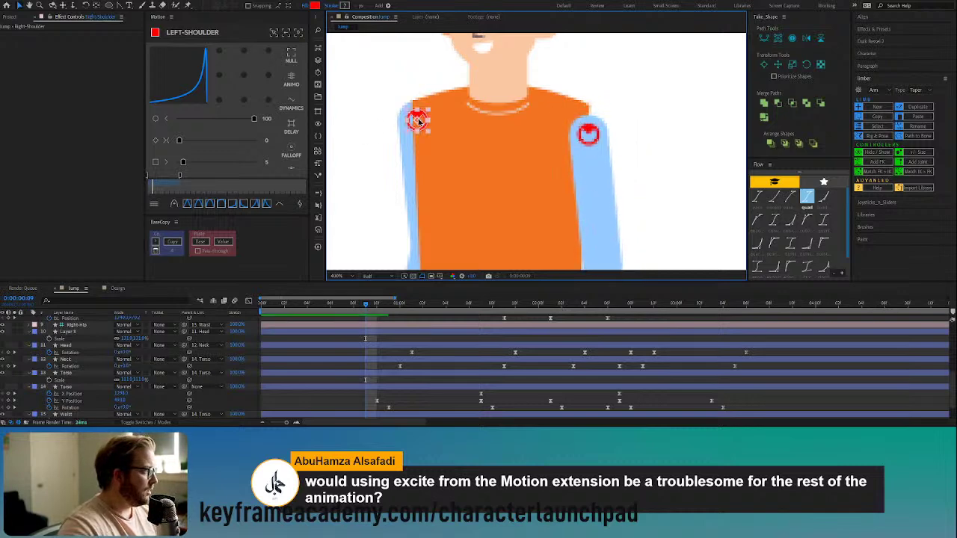
{"action": "left_click_drag", "start_coordinate": [417, 123], "coordinate": [418, 133]}
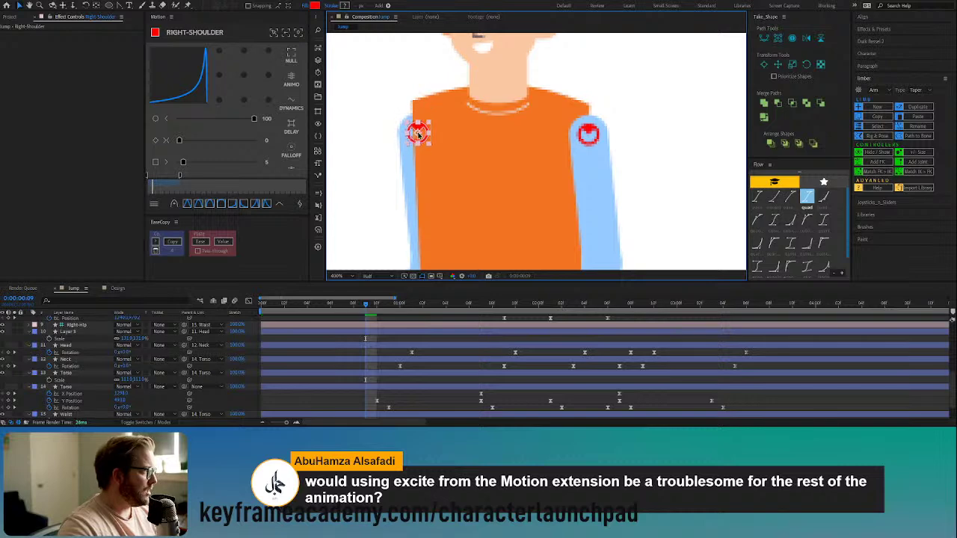
Step: Paste the sleeve shape into the Jump composition and position it over the Left-Shoulder controller
{"action": "left_click", "coordinate": [716, 130]}
{"action": "key", "text": "ctrl+v"}
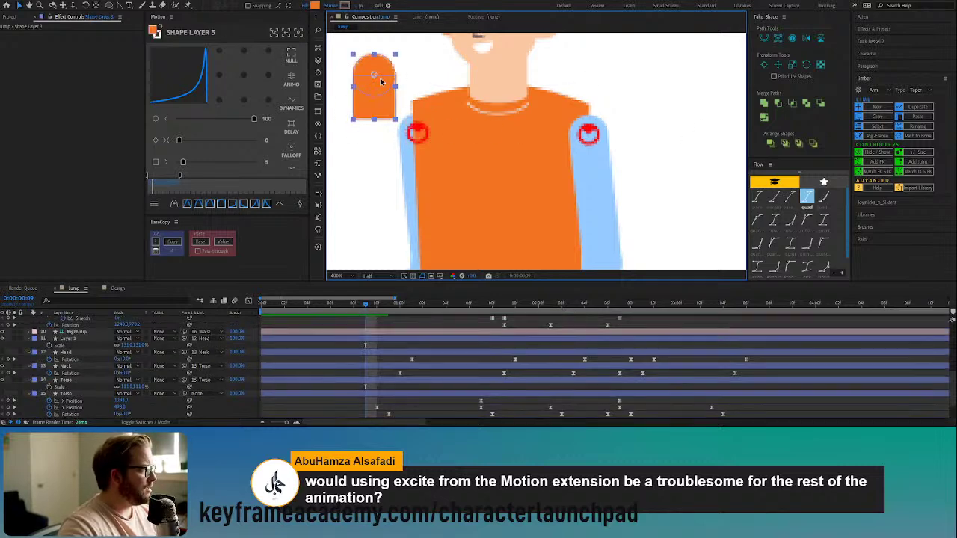
{"action": "mouse_move", "coordinate": [376, 91]}
{"action": "left_mouse_down"}
{"action": "mouse_move", "coordinate": [454, 91]}
{"action": "mouse_move", "coordinate": [584, 122]}
{"action": "mouse_move", "coordinate": [589, 135]}
{"action": "left_mouse_up"}
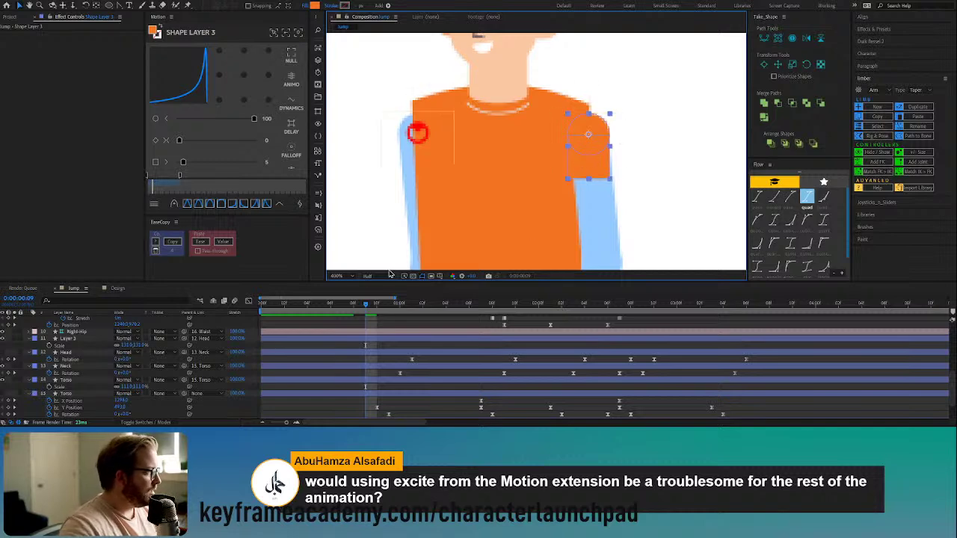
Step: Parent the pasted sleeve to the Left-Shoulder layer and enlarge it to about 140% Scale
{"action": "scroll", "coordinate": [95, 346], "scroll_direction": "up", "scroll_amount": 5}
{"action": "scroll", "coordinate": [94, 346], "scroll_direction": "up", "scroll_amount": 2}
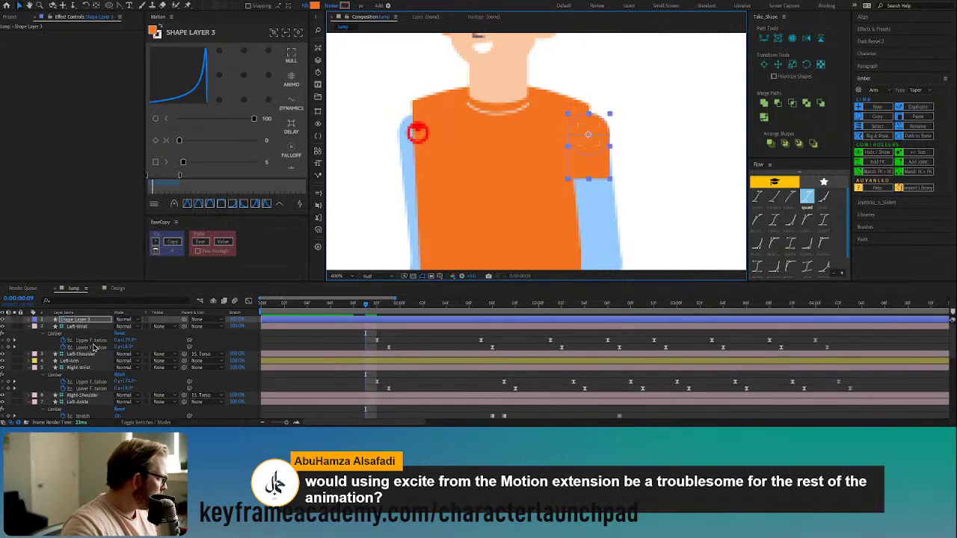
{"action": "left_click_drag", "start_coordinate": [128, 329], "coordinate": [142, 327]}
{"action": "left_click_drag", "start_coordinate": [224, 321], "coordinate": [204, 321]}
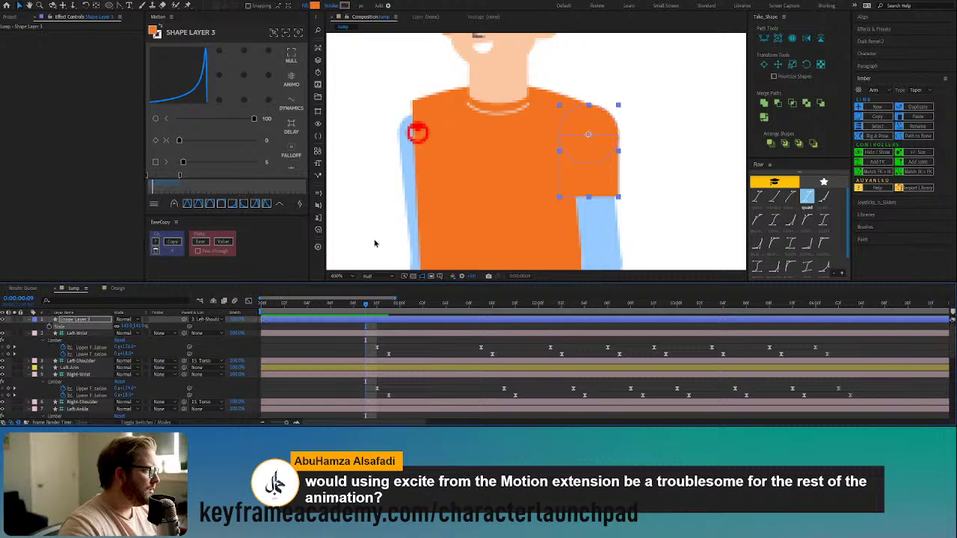
Step: Rename the sleeve's shape layer Left Sleeve
{"action": "left_click", "coordinate": [90, 362]}
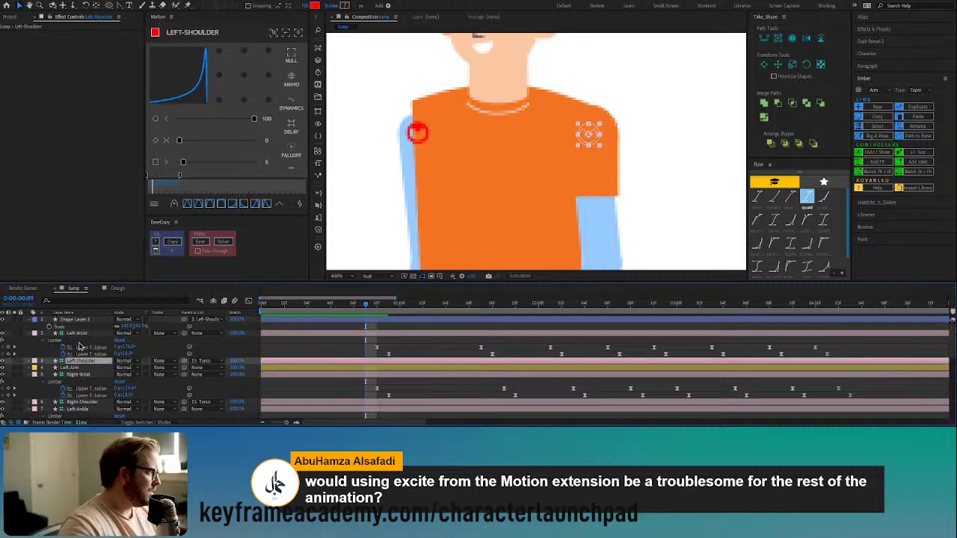
{"action": "left_click", "coordinate": [84, 320]}
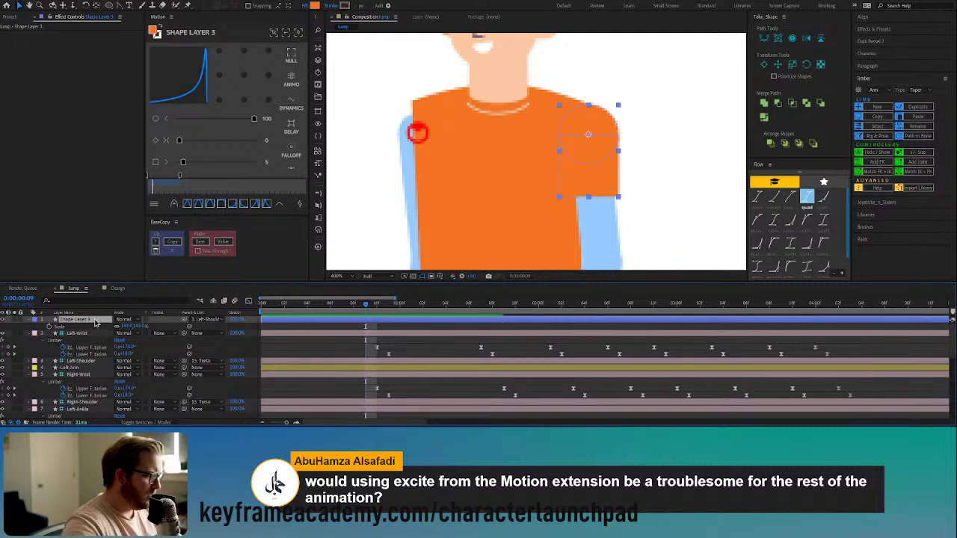
{"action": "key", "text": "Return"}
{"action": "type", "text": "Left Sleeve"}
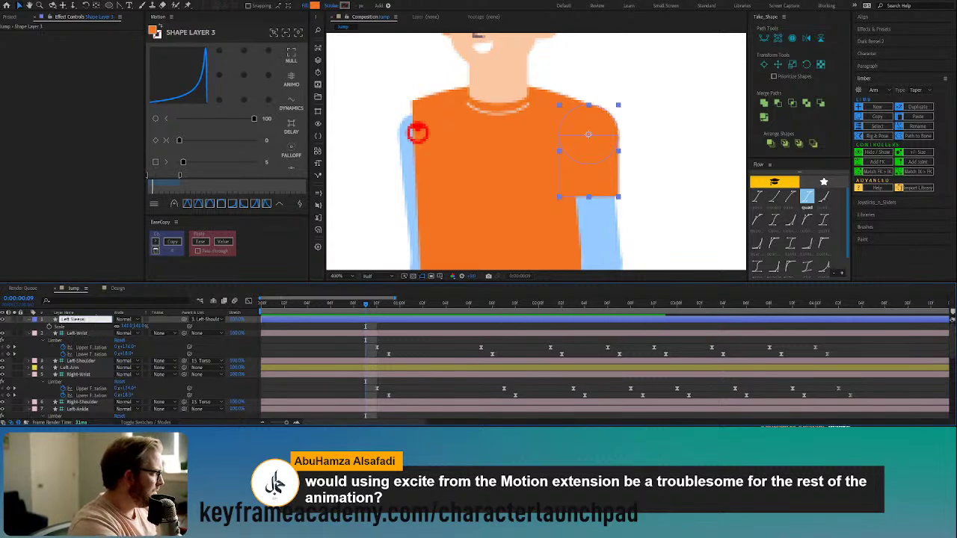
Step: Set Rotate Start to 100% in the Left-Wrist layer's Limber dynamics so the sleeve rotates with the upper arm
{"action": "left_click", "coordinate": [110, 335]}
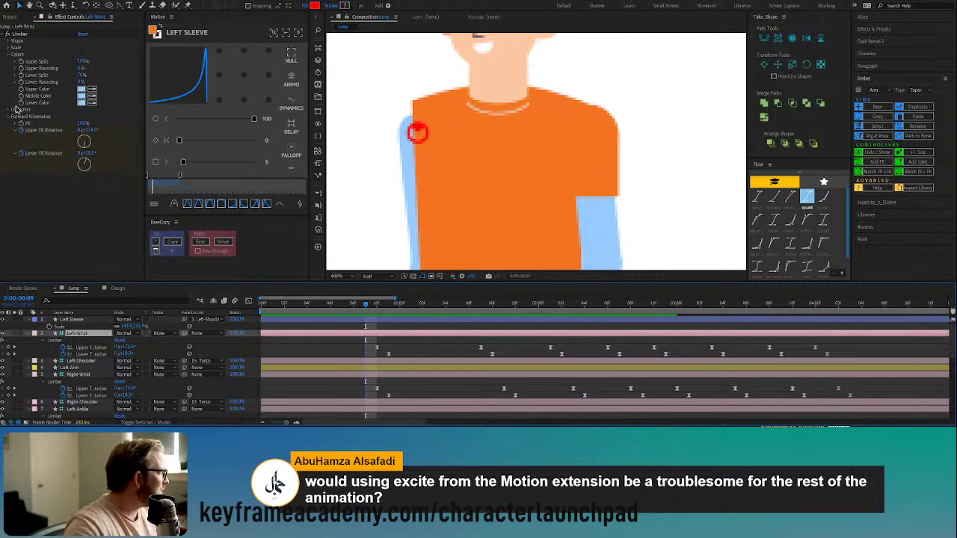
{"action": "left_click", "coordinate": [9, 110]}
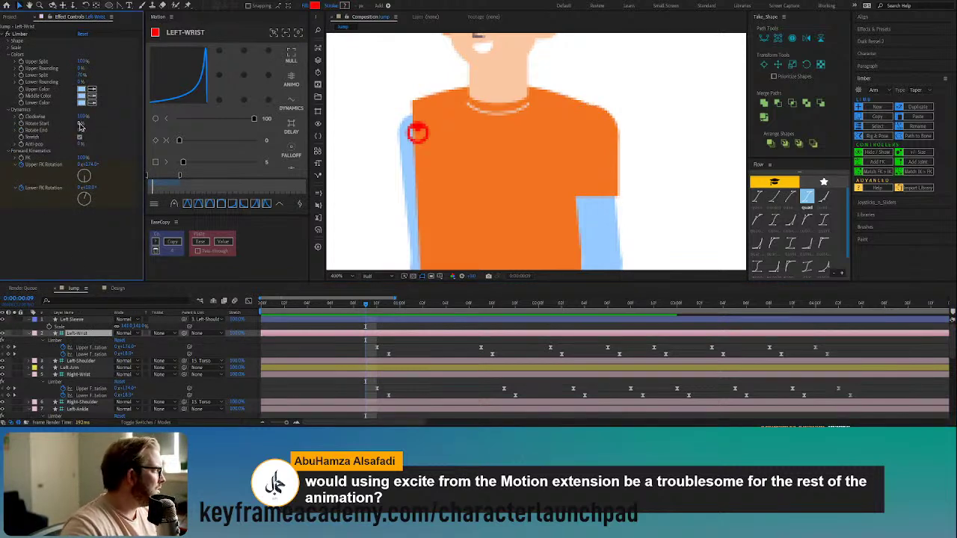
{"action": "left_click_drag", "start_coordinate": [80, 125], "coordinate": [127, 123]}
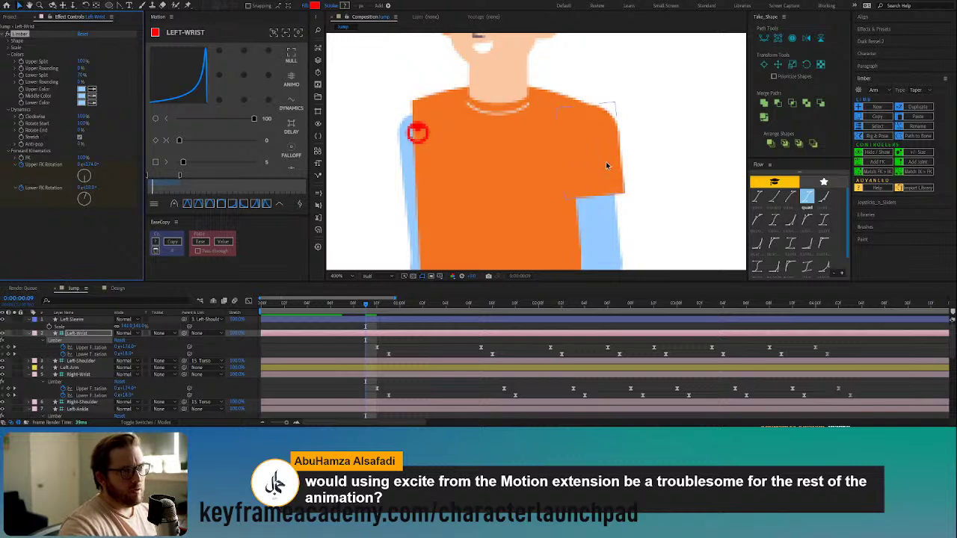
{"action": "key", "text": "/"}
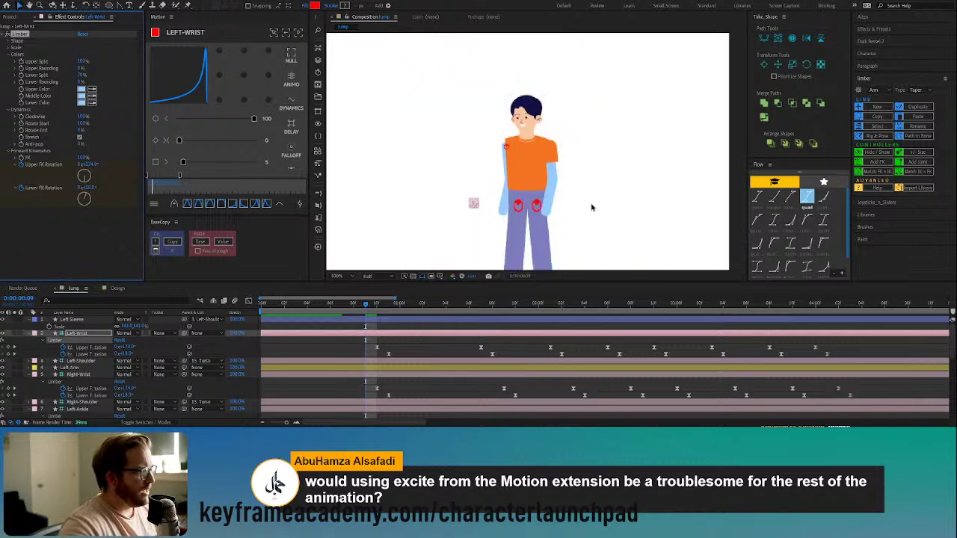
Step: Paste another copy of the sleeve shape into the Jump composition and position it over the Right-Shoulder controller
{"action": "left_click", "coordinate": [550, 207]}
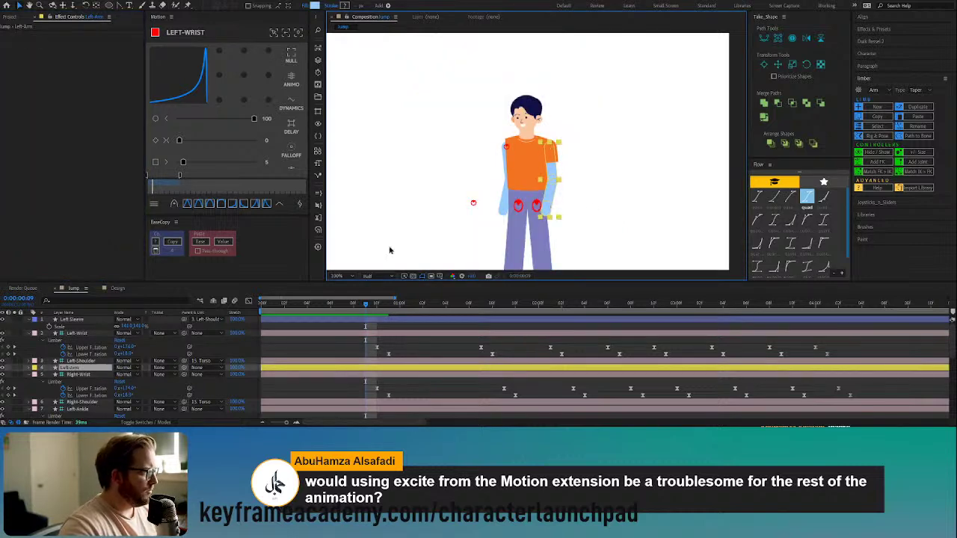
{"action": "left_click", "coordinate": [581, 210]}
{"action": "key", "text": "ctrl+v"}
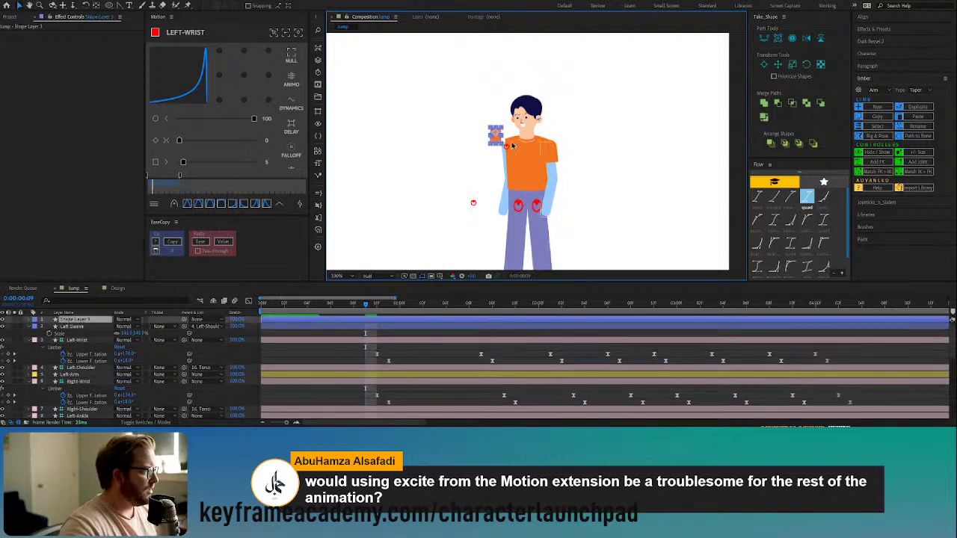
{"action": "scroll", "coordinate": [493, 140], "scroll_direction": "up", "scroll_amount": 2}
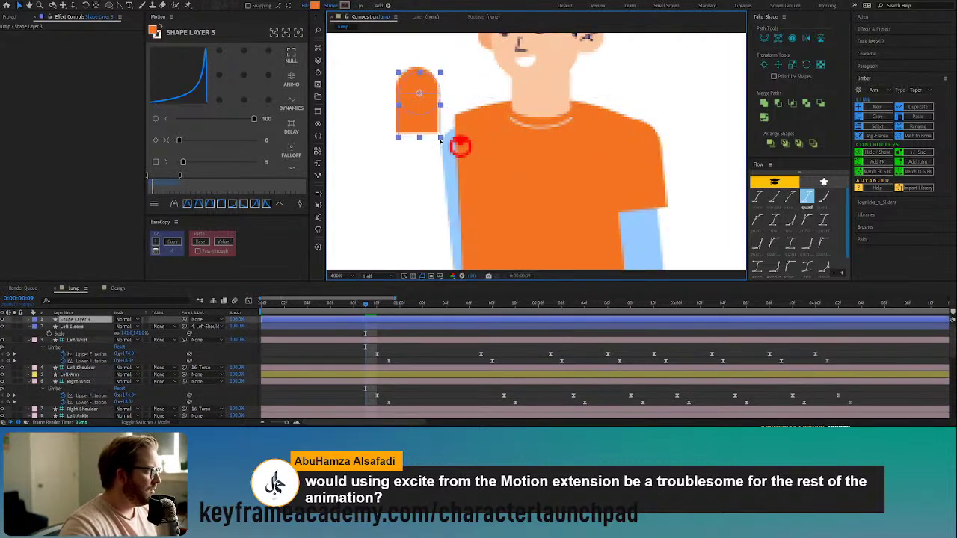
{"action": "left_click_drag", "start_coordinate": [417, 81], "coordinate": [461, 149]}
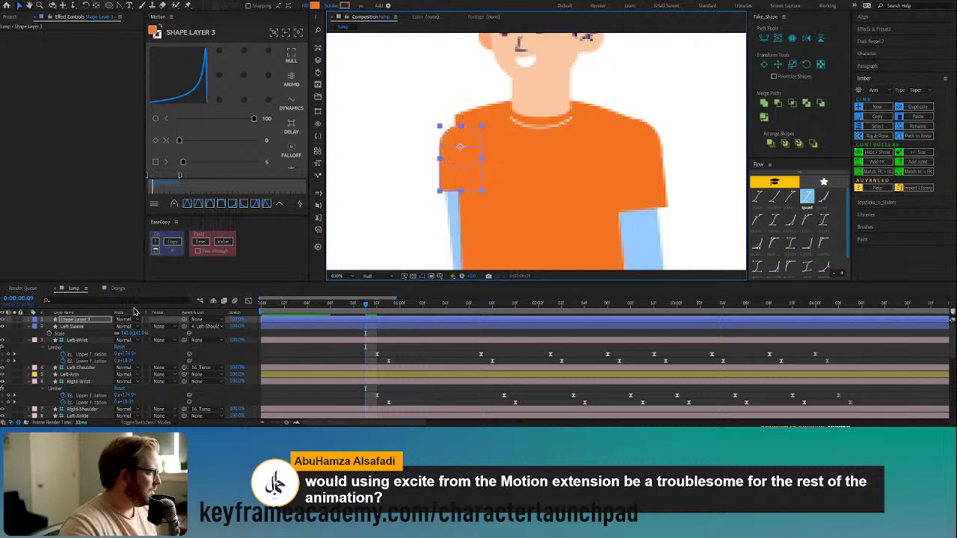
Step: Rename the newly pasted sleeve layer Right Sleeve and set its Scale to 141% to match the Left Sleeve
{"action": "left_click", "coordinate": [84, 326]}
{"action": "key", "text": "s"}
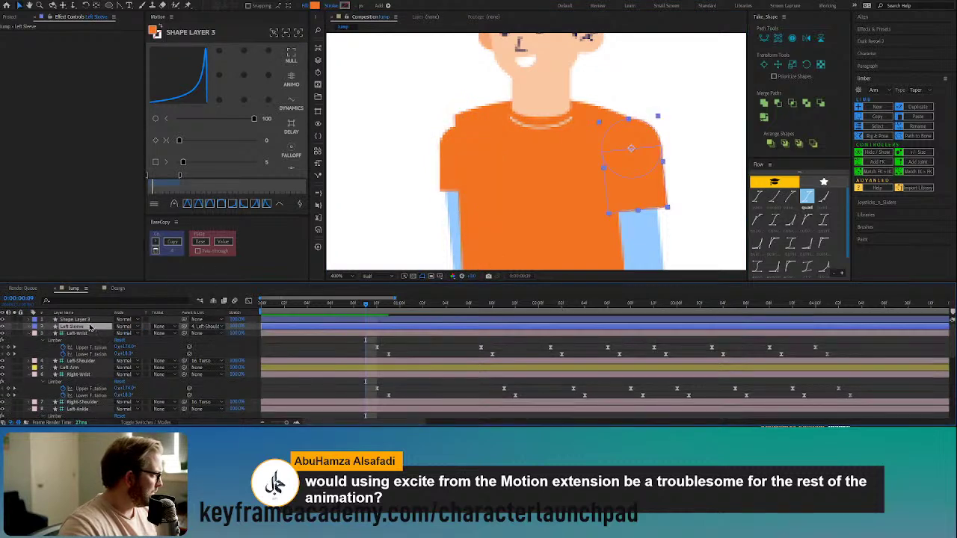
{"action": "key", "text": "s"}
{"action": "left_click", "coordinate": [90, 320]}
{"action": "key", "text": "s"}
{"action": "key", "text": "Return"}
{"action": "type", "text": "Rig"}
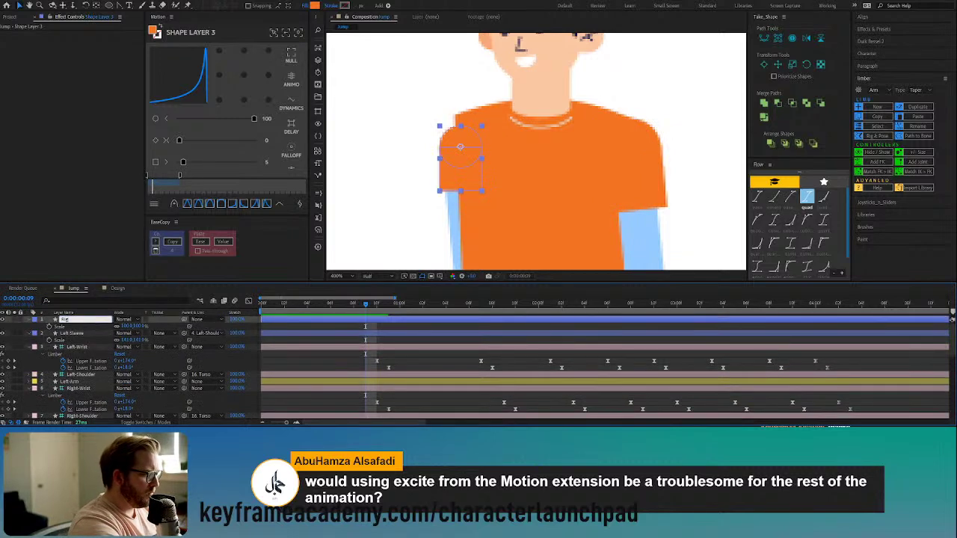
{"action": "type", "text": "ht Sleeve"}
{"action": "key", "text": "Return"}
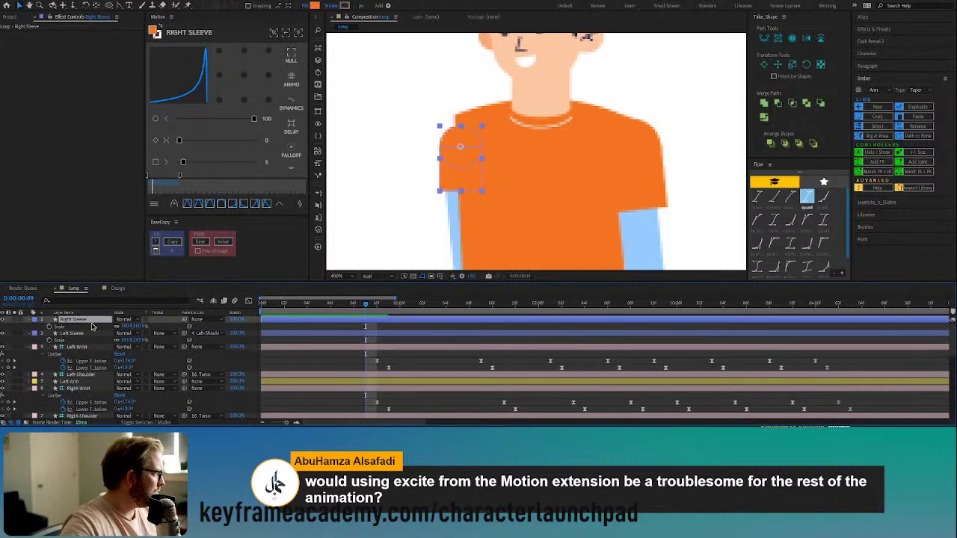
{"action": "left_click", "coordinate": [127, 326]}
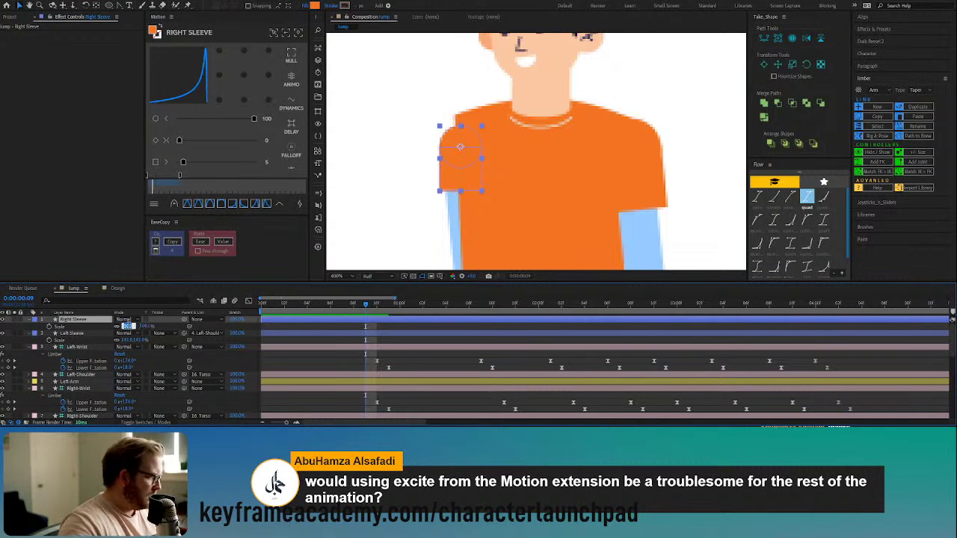
{"action": "type", "text": "141"}
{"action": "key", "text": "Return"}
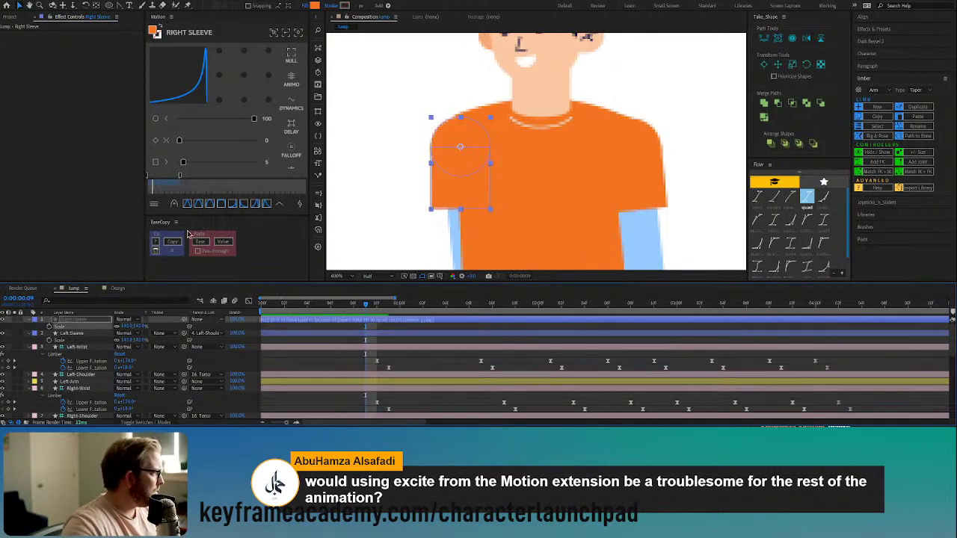
Step: Set Rotate Start to 100% in the Right-Wrist layer's Limber dynamics
{"action": "scroll", "coordinate": [88, 370], "scroll_direction": "down", "scroll_amount": 1}
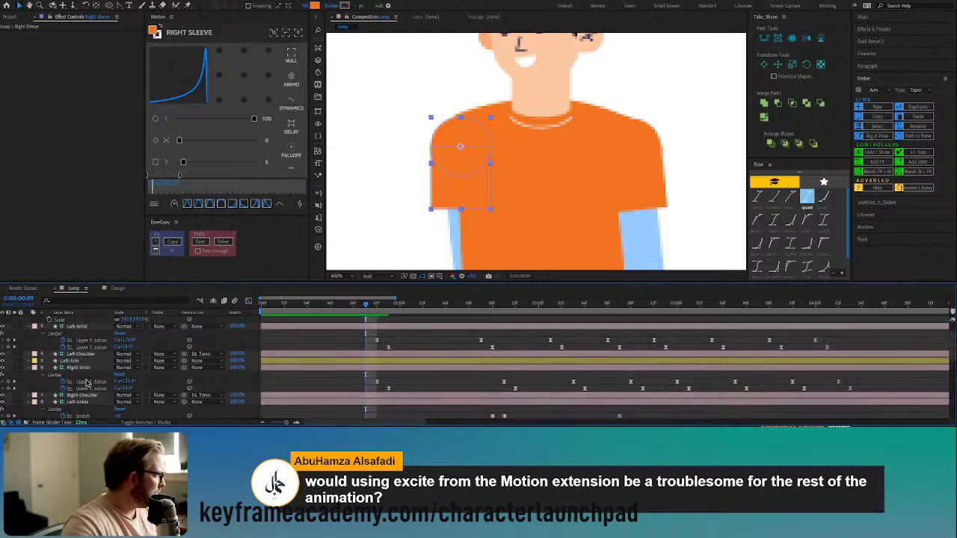
{"action": "left_click", "coordinate": [81, 368]}
{"action": "left_click", "coordinate": [9, 159]}
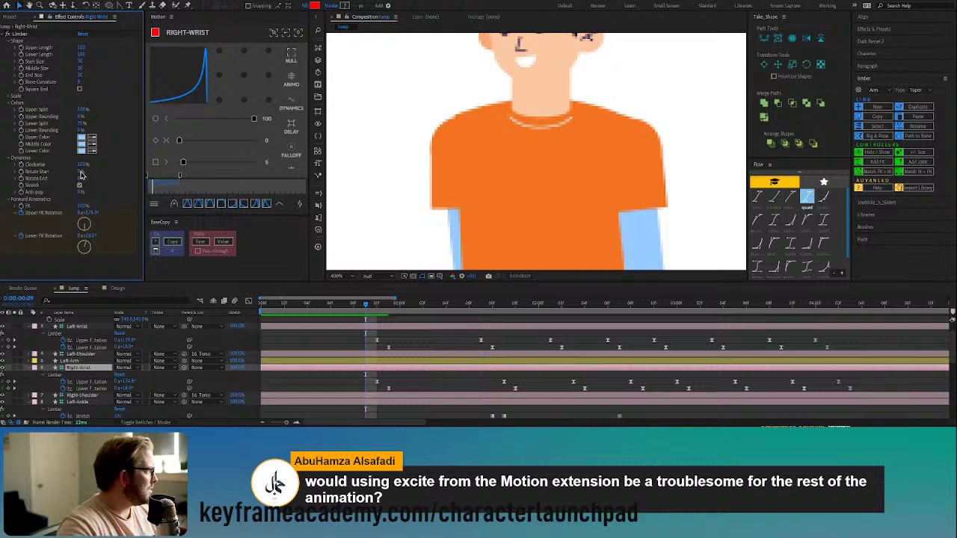
{"action": "left_click", "coordinate": [79, 174]}
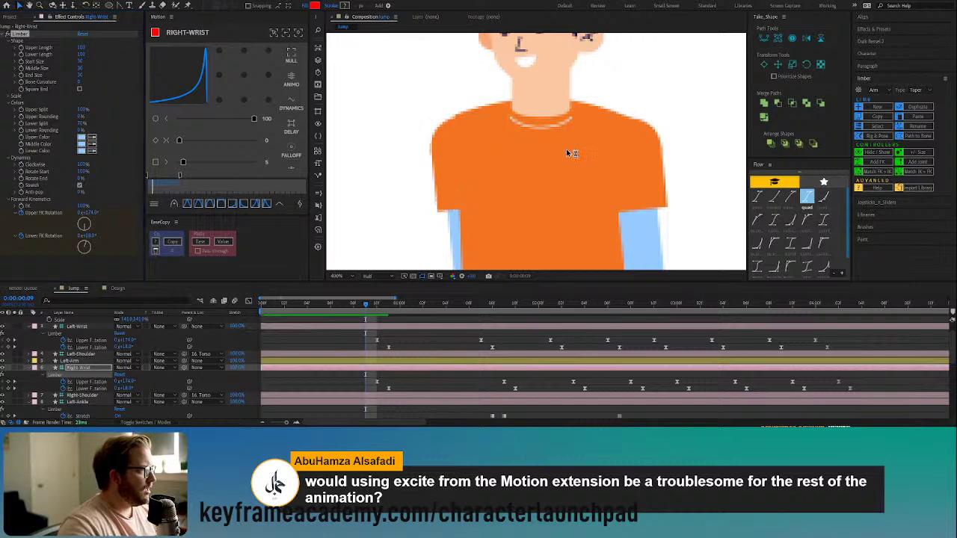
Step: Deselect everything, fit the whole character in view and preview the jump animation from the first frame
{"action": "key", "text": "F2"}
{"action": "key", "text": "comma"}
{"action": "key", "text": "comma"}
{"action": "key", "text": "comma"}
{"action": "key", "text": "comma"}
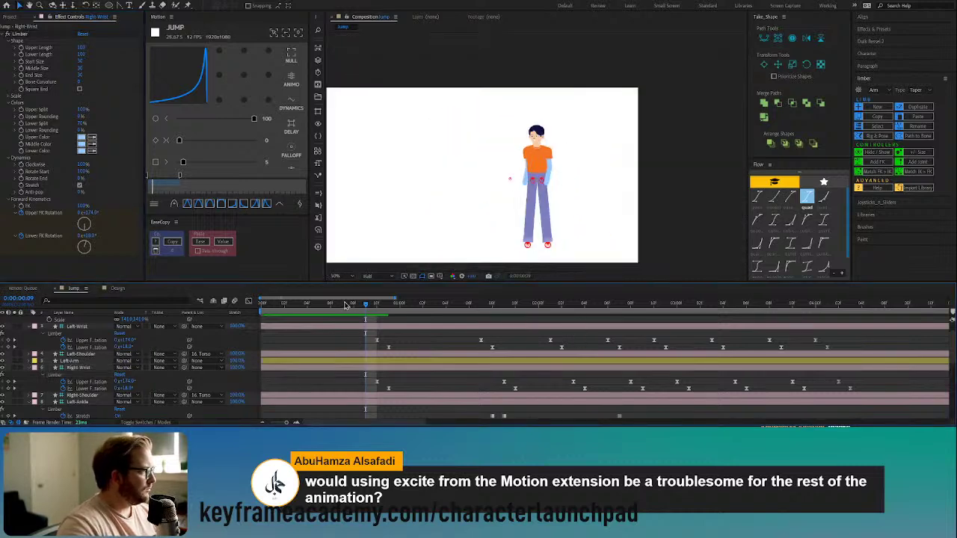
{"action": "key", "text": "Home"}
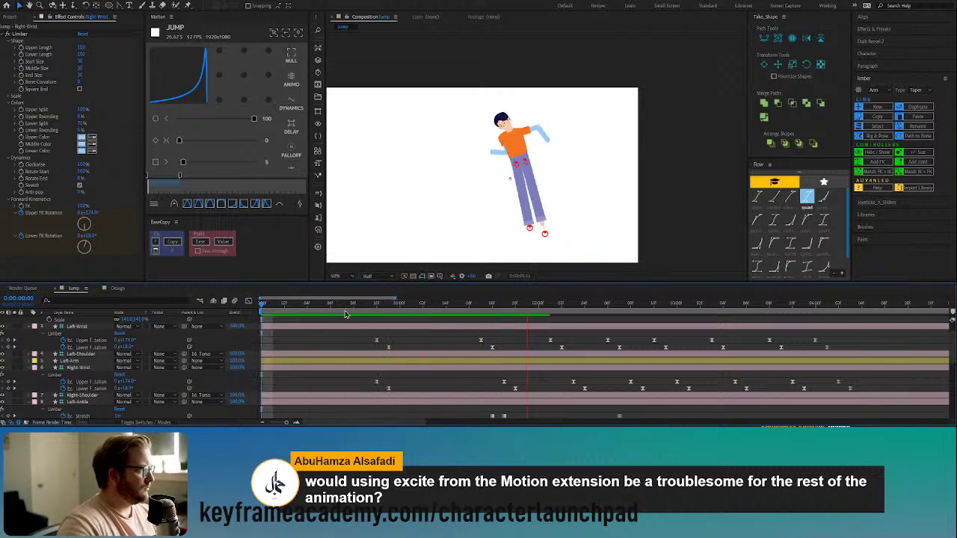
{"action": "key", "text": "space"}
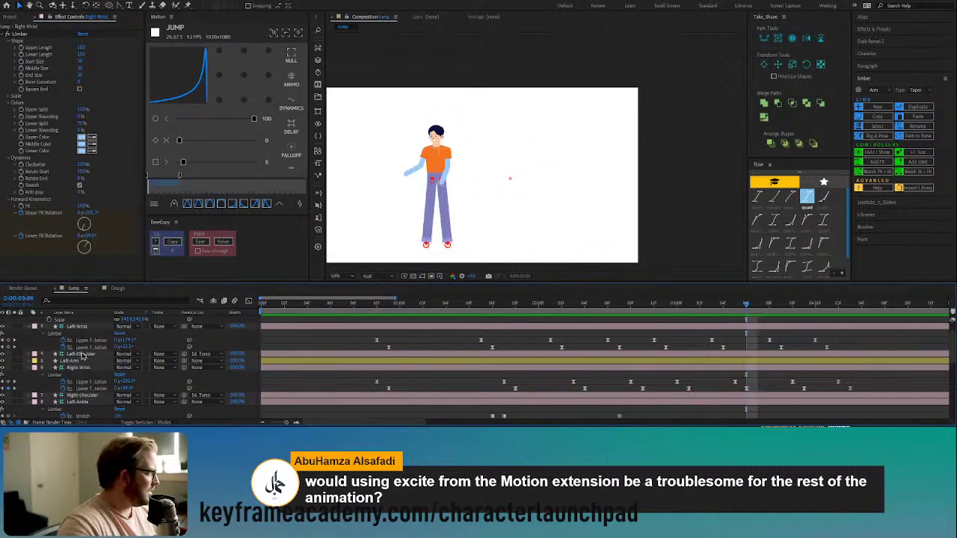
Step: Change the Limber Upper, Middle and Lower Color of the Left-Wrist and Right-Wrist layers to the skin tone sampled from the character
{"action": "left_click", "coordinate": [79, 327]}
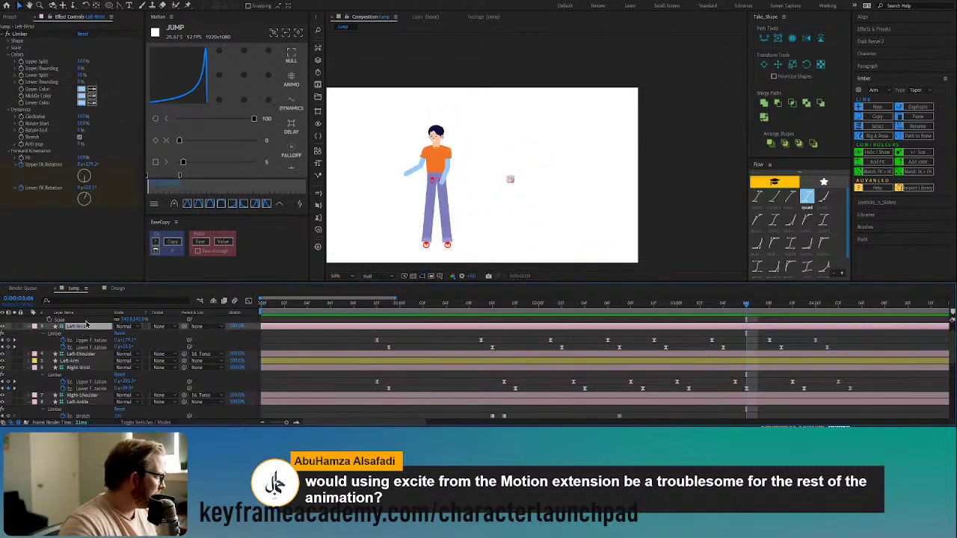
{"action": "left_click", "coordinate": [436, 144]}
{"action": "left_click", "coordinate": [92, 95]}
{"action": "left_click", "coordinate": [82, 89]}
{"action": "left_click", "coordinate": [94, 103]}
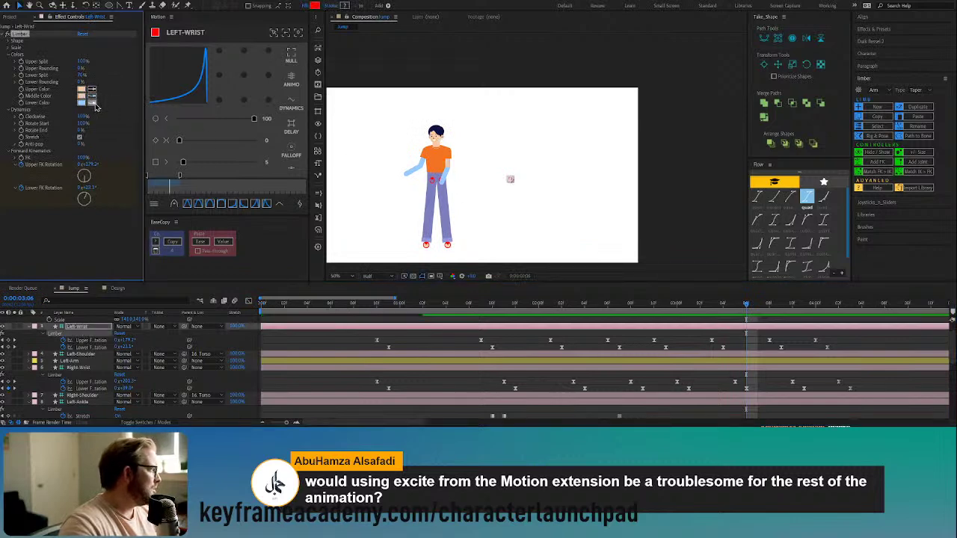
{"action": "left_click", "coordinate": [83, 91]}
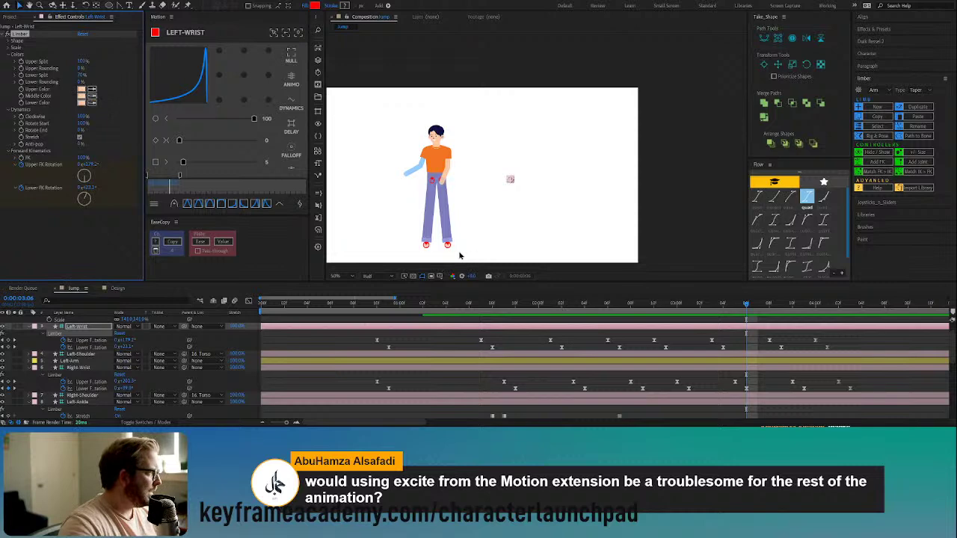
{"action": "left_click", "coordinate": [85, 367]}
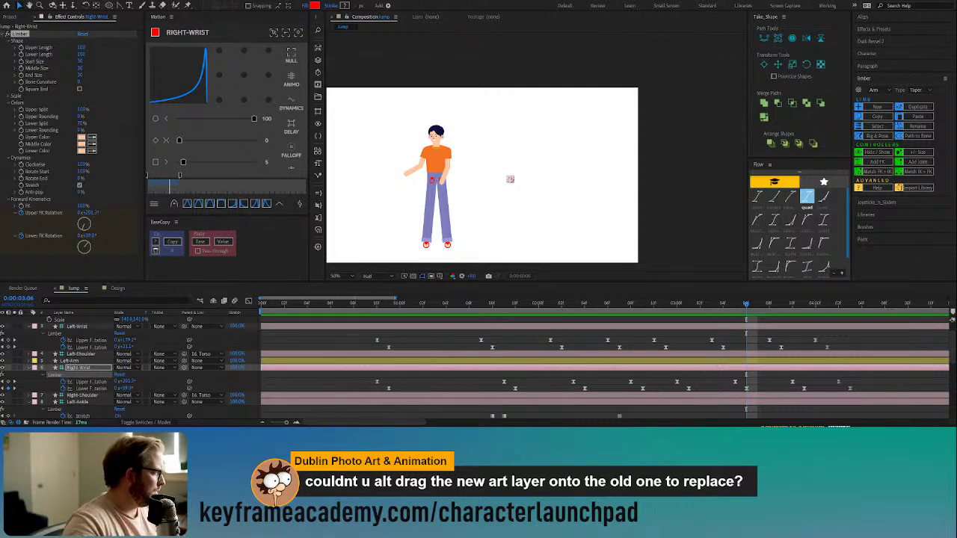
Step: Check the Design composition, the head artwork's Layer 3 in the Jump composition and the project's item list
{"action": "left_click", "coordinate": [118, 288]}
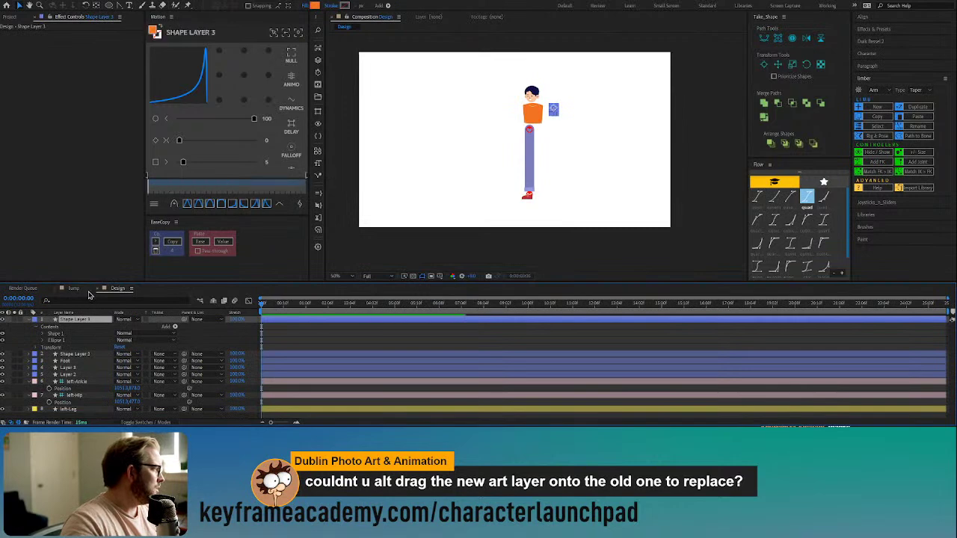
{"action": "left_click", "coordinate": [74, 289]}
{"action": "scroll", "coordinate": [87, 367], "scroll_direction": "down", "scroll_amount": 4}
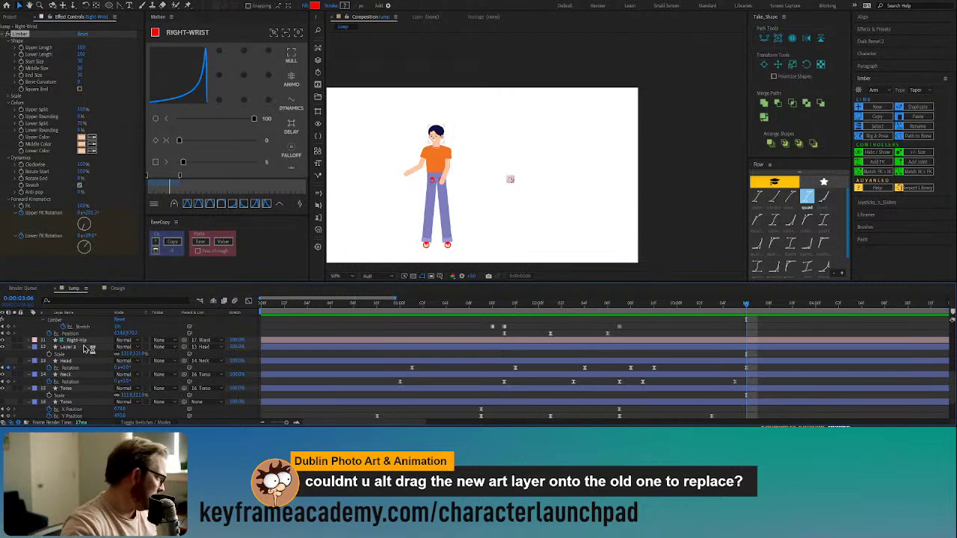
{"action": "left_click", "coordinate": [94, 348]}
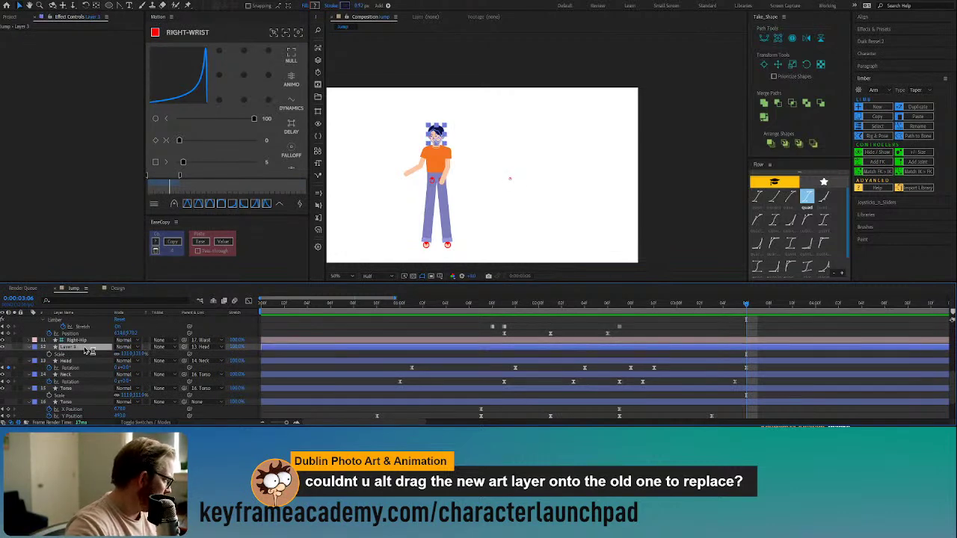
{"action": "mouse_move", "coordinate": [87, 348]}
{"action": "left_mouse_down"}
{"action": "mouse_move", "coordinate": [79, 364]}
{"action": "mouse_move", "coordinate": [83, 345]}
{"action": "left_mouse_up"}
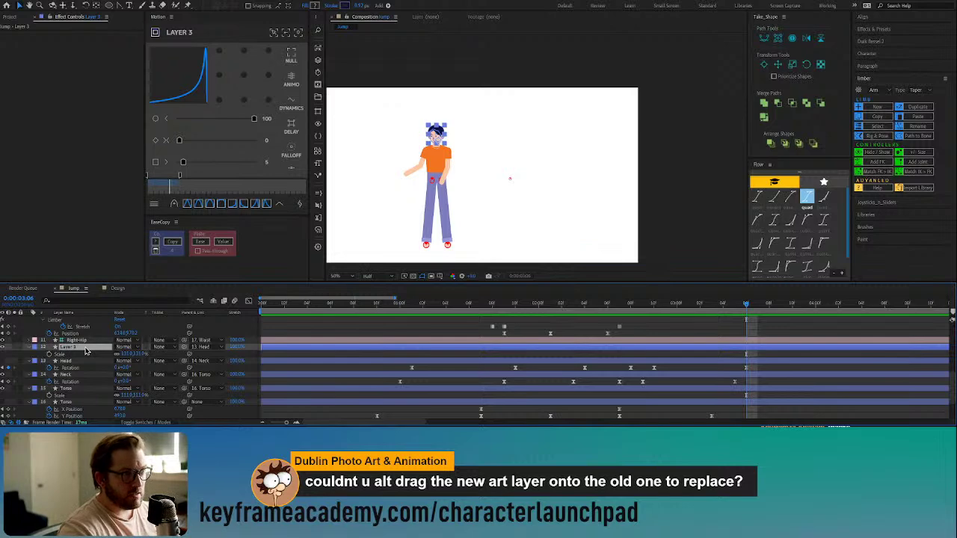
{"action": "left_click", "coordinate": [11, 16]}
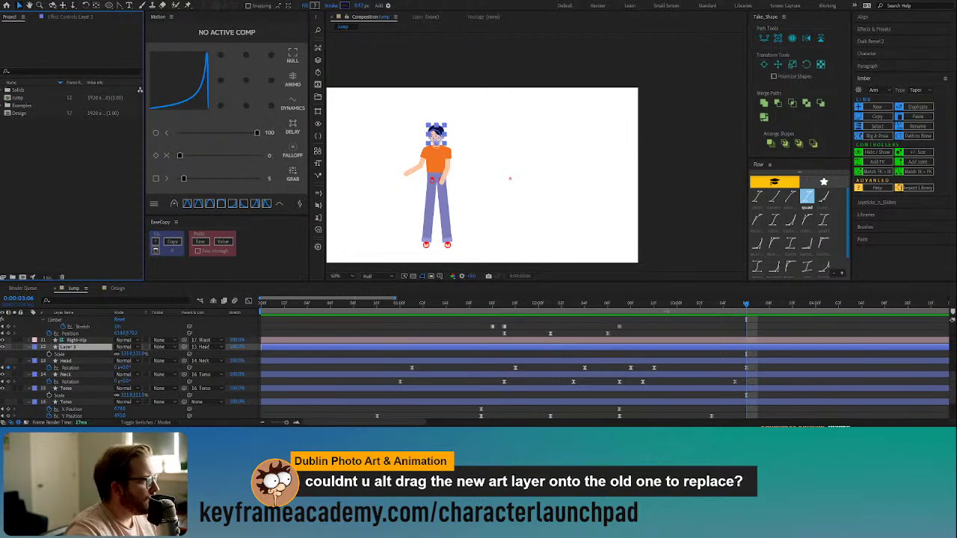
Step: Switch to the browser and review the Wednesday WIP character animations in Keyframe Academy's YouTube community posts
{"action": "left_click", "coordinate": [657, 326]}
{"action": "key", "text": "space"}
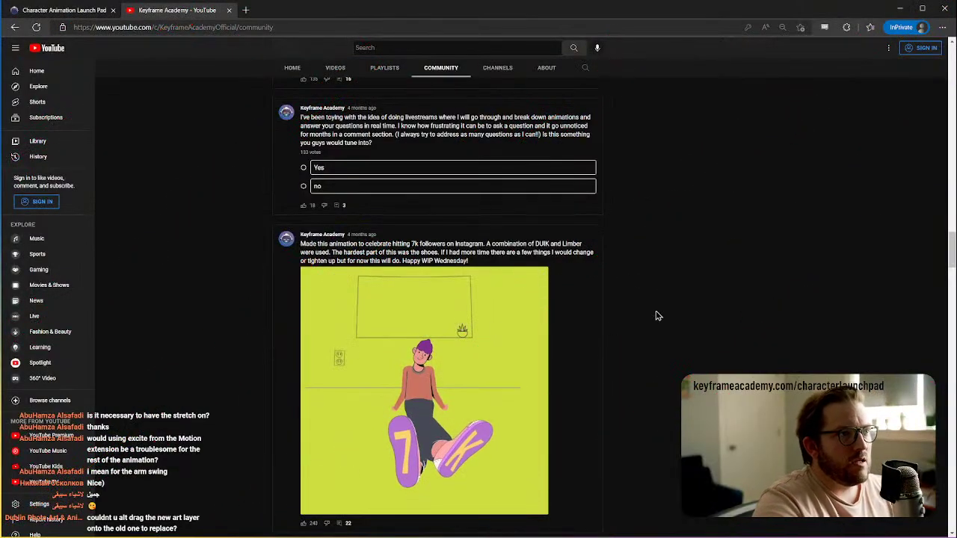
{"action": "scroll", "coordinate": [487, 369], "scroll_direction": "down", "scroll_amount": 15}
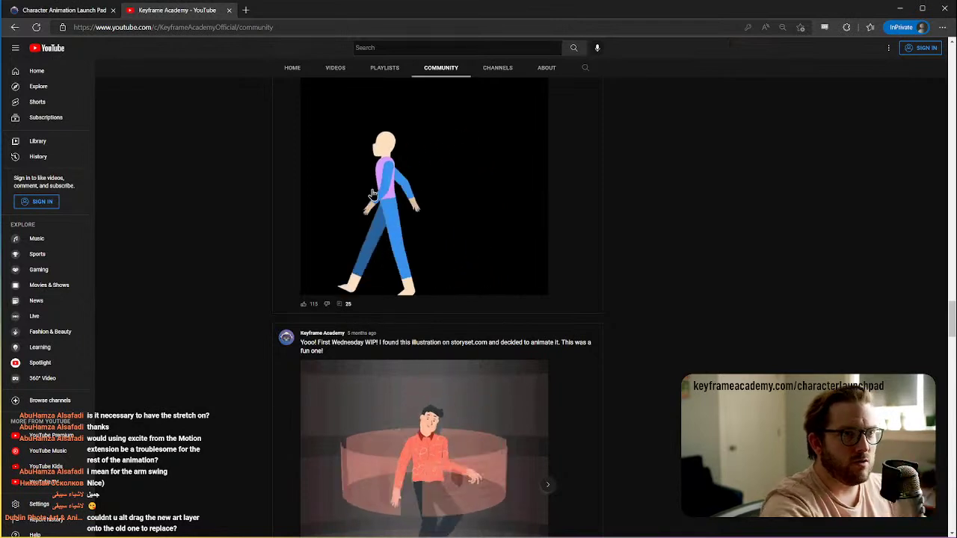
{"action": "scroll", "coordinate": [409, 279], "scroll_direction": "up", "scroll_amount": 1}
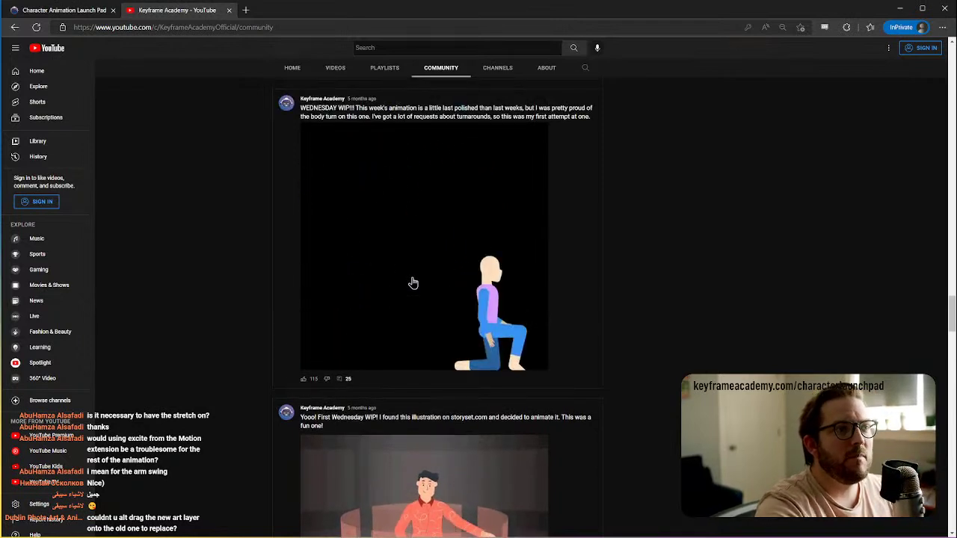
{"action": "scroll", "coordinate": [396, 371], "scroll_direction": "down", "scroll_amount": 2}
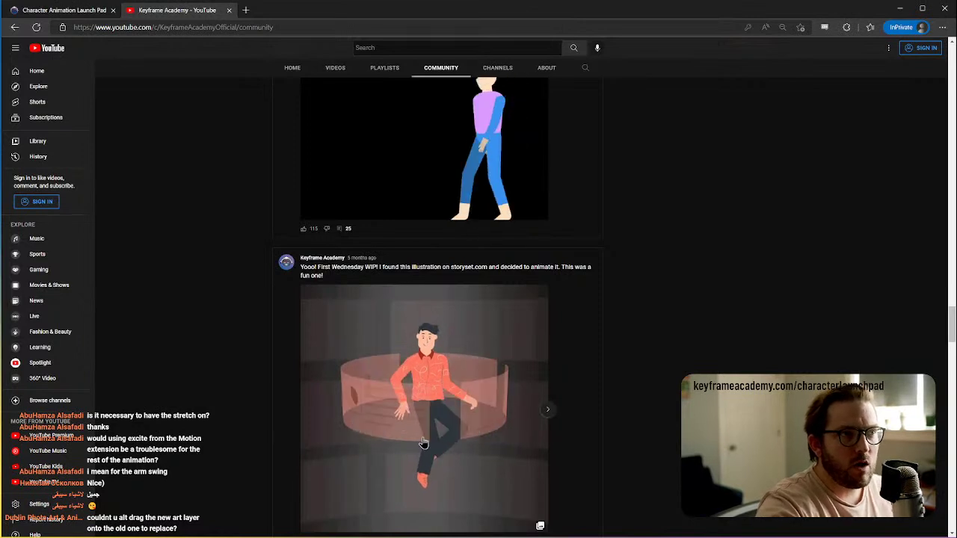
{"action": "scroll", "coordinate": [423, 443], "scroll_direction": "up", "scroll_amount": 2}
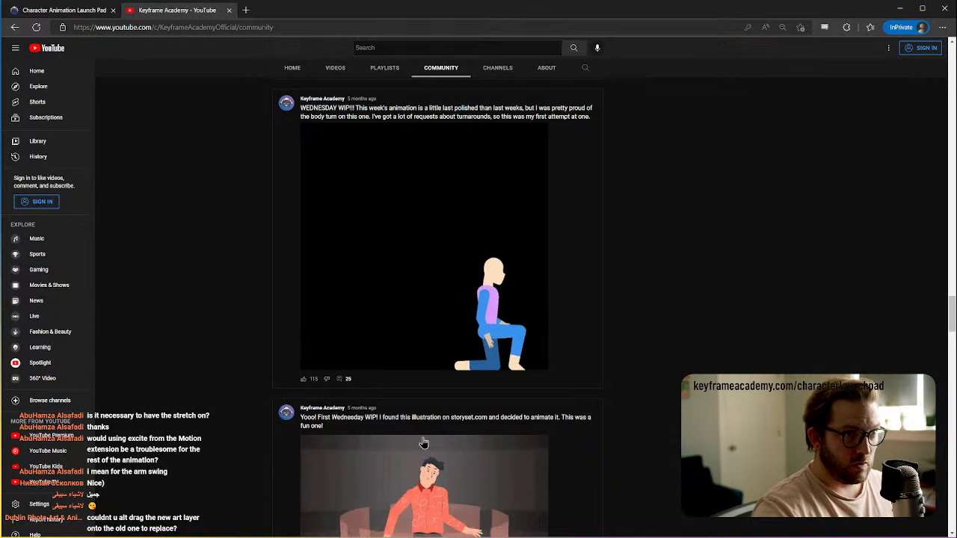
{"action": "scroll", "coordinate": [464, 404], "scroll_direction": "down", "scroll_amount": 2}
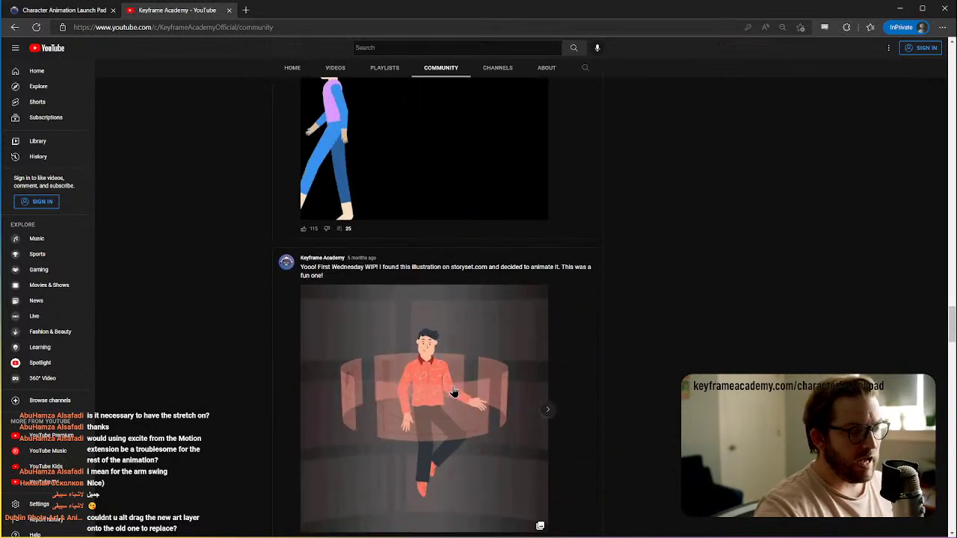
{"action": "scroll", "coordinate": [453, 391], "scroll_direction": "up", "scroll_amount": 2}
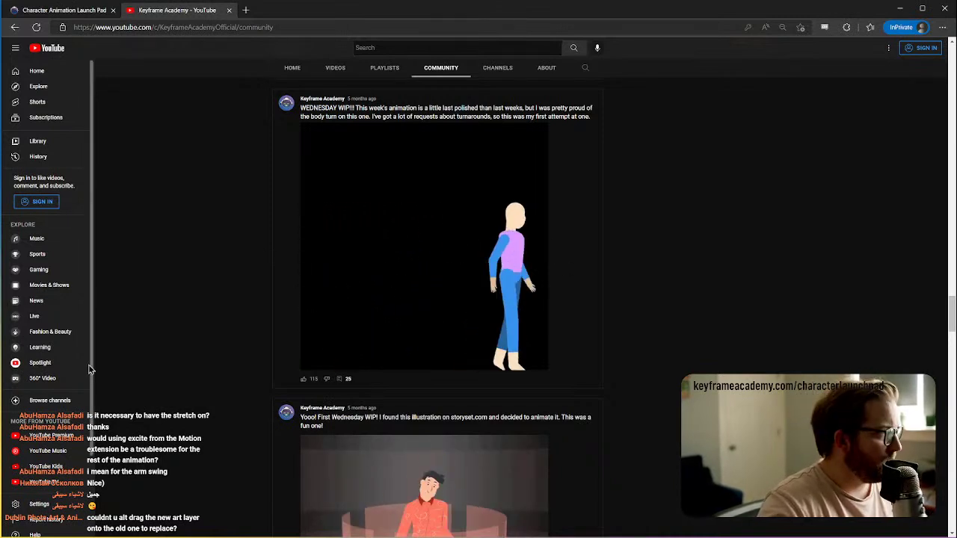
Step: Open the Character Animation Launch Pad page and look through the course details down to the course overview chapters
{"action": "left_click", "coordinate": [63, 12]}
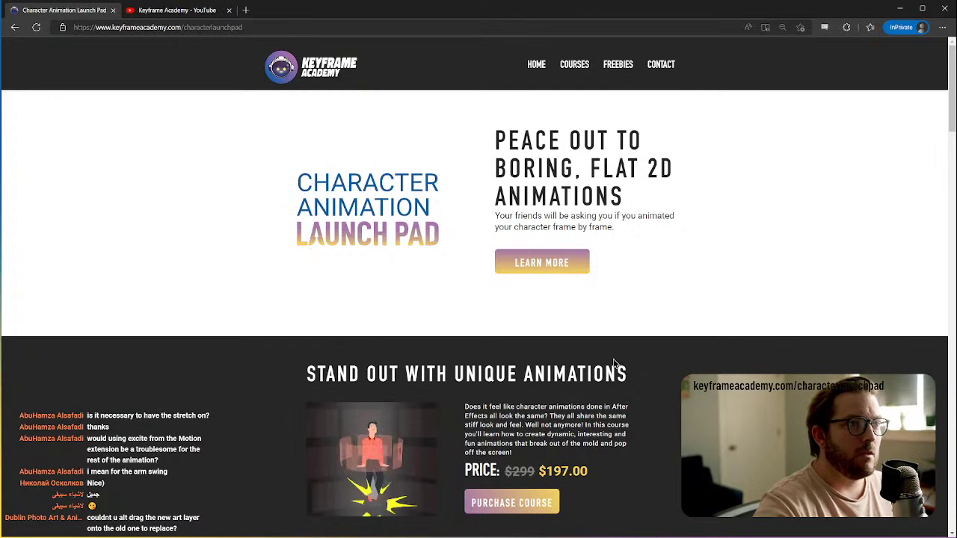
{"action": "scroll", "coordinate": [609, 364], "scroll_direction": "down", "scroll_amount": 2}
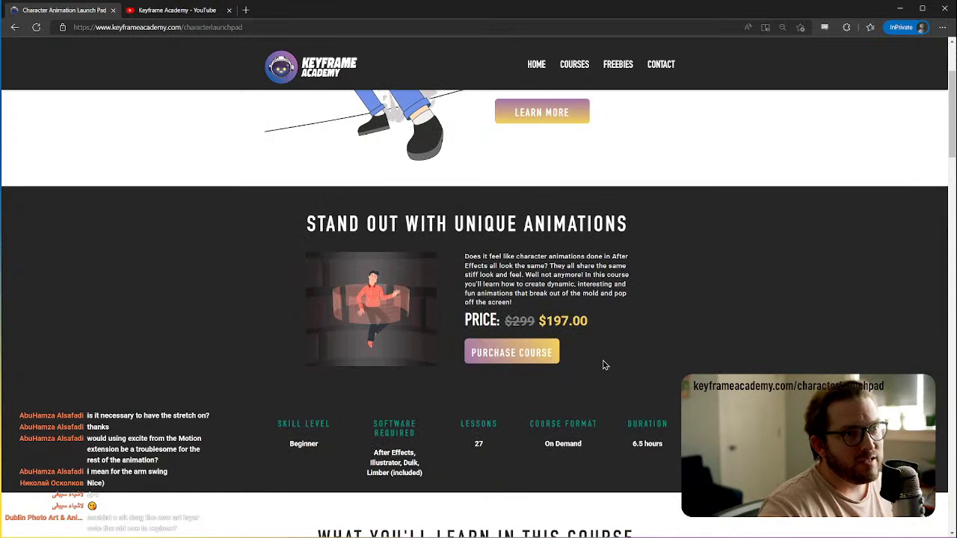
{"action": "scroll", "coordinate": [608, 364], "scroll_direction": "down", "scroll_amount": 1}
{"action": "scroll", "coordinate": [609, 365], "scroll_direction": "down", "scroll_amount": 3}
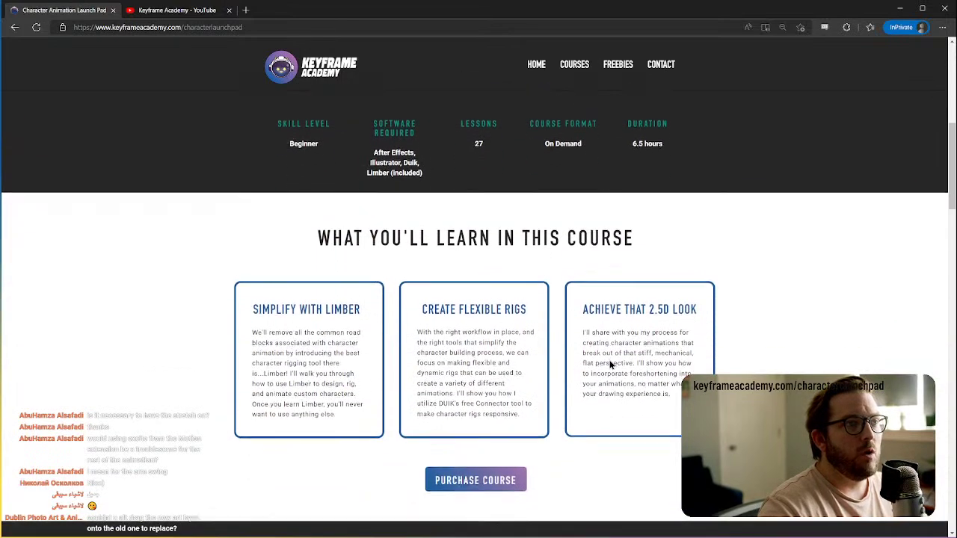
{"action": "scroll", "coordinate": [609, 361], "scroll_direction": "down", "scroll_amount": 2}
{"action": "scroll", "coordinate": [609, 361], "scroll_direction": "down", "scroll_amount": 3}
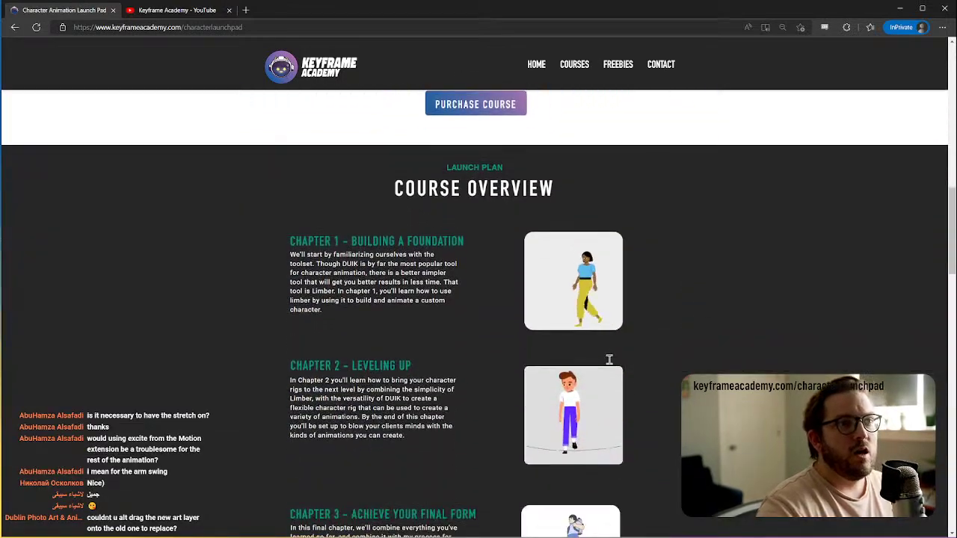
Step: Examine the Chapter 1 to Chapter 3 descriptions and preview animations in the course overview, enlarging the page for readability
{"action": "scroll", "coordinate": [590, 355], "scroll_direction": "down", "scroll_amount": 2}
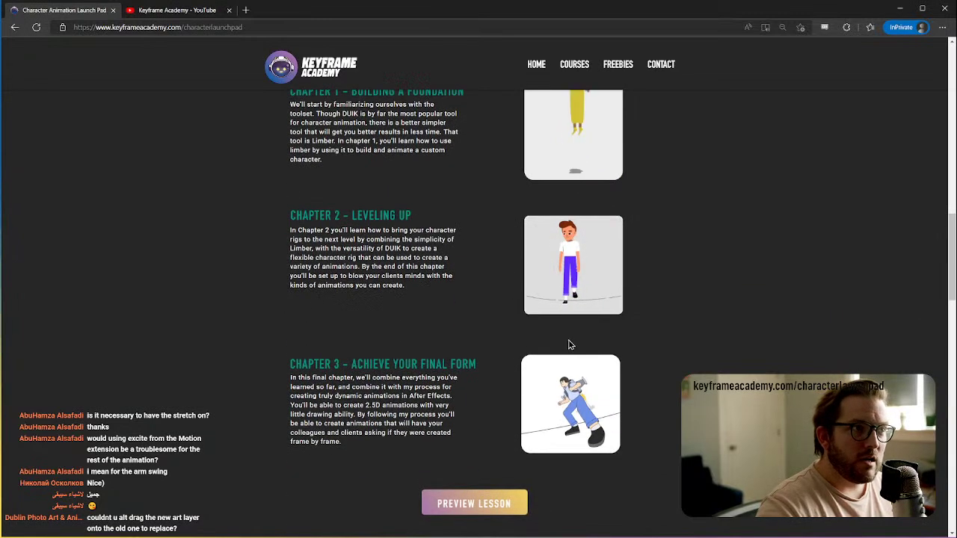
{"action": "scroll", "coordinate": [568, 342], "scroll_direction": "up", "scroll_amount": 1}
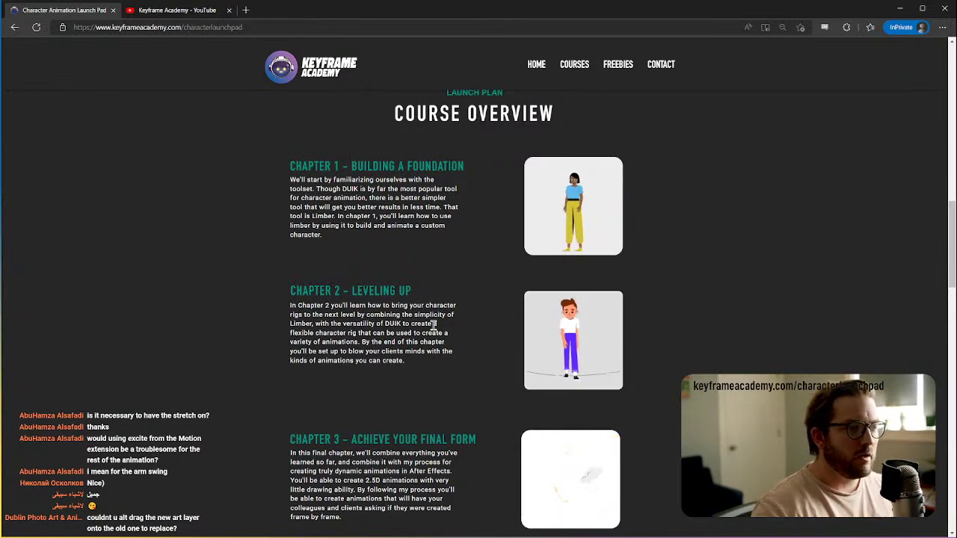
{"action": "scroll", "coordinate": [434, 327], "scroll_direction": "down", "scroll_amount": 3}
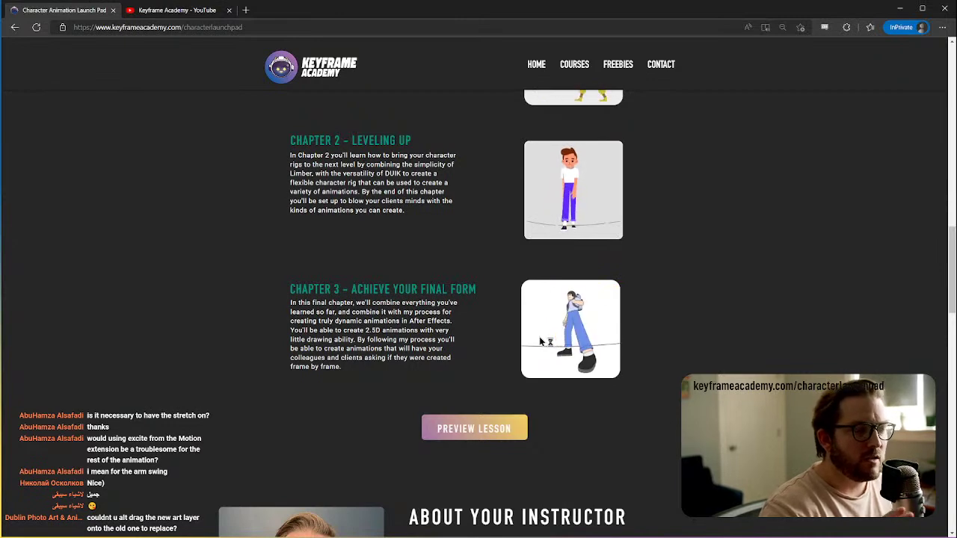
{"action": "scroll", "coordinate": [666, 304], "scroll_direction": "down", "scroll_amount": 1}
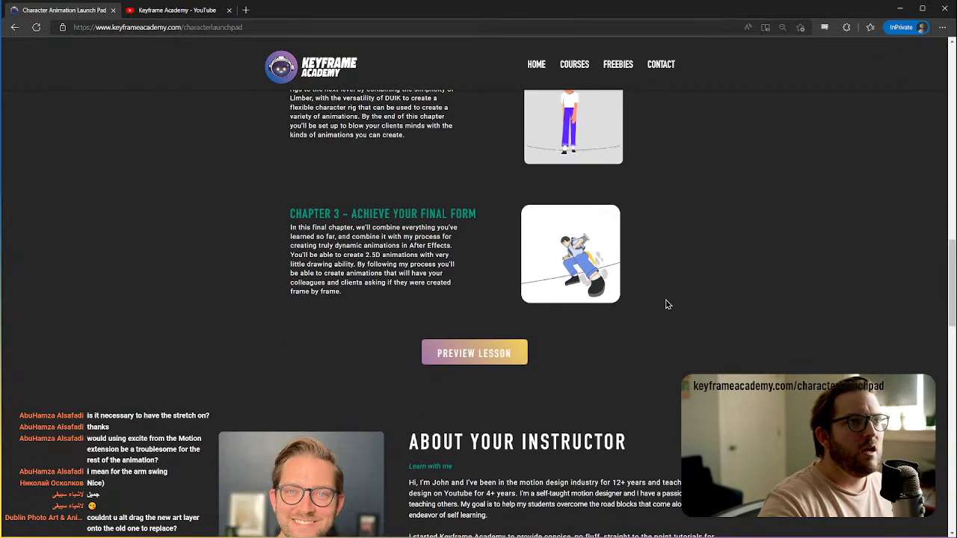
{"action": "scroll", "coordinate": [666, 304], "scroll_direction": "up", "scroll_amount": 1}
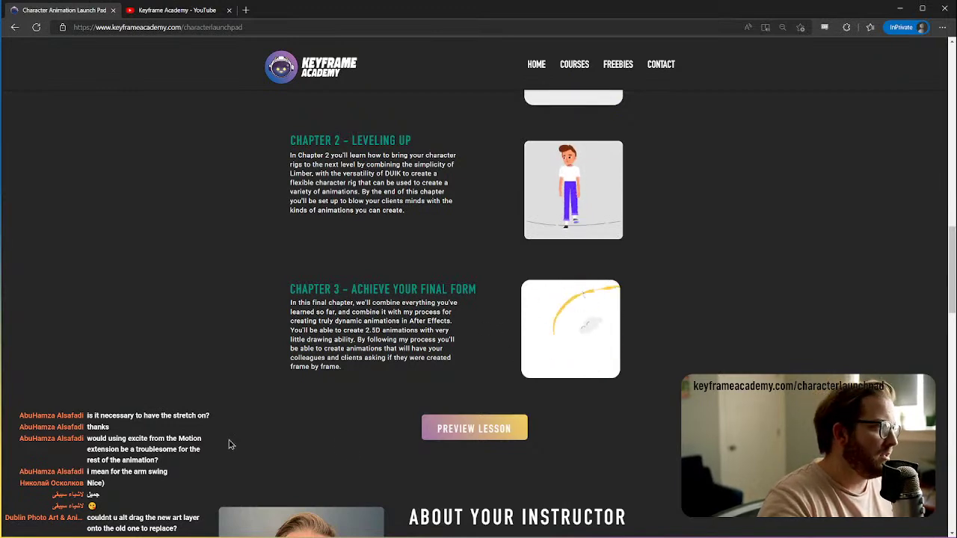
{"action": "scroll", "coordinate": [559, 380], "scroll_direction": "up", "scroll_amount": 2}
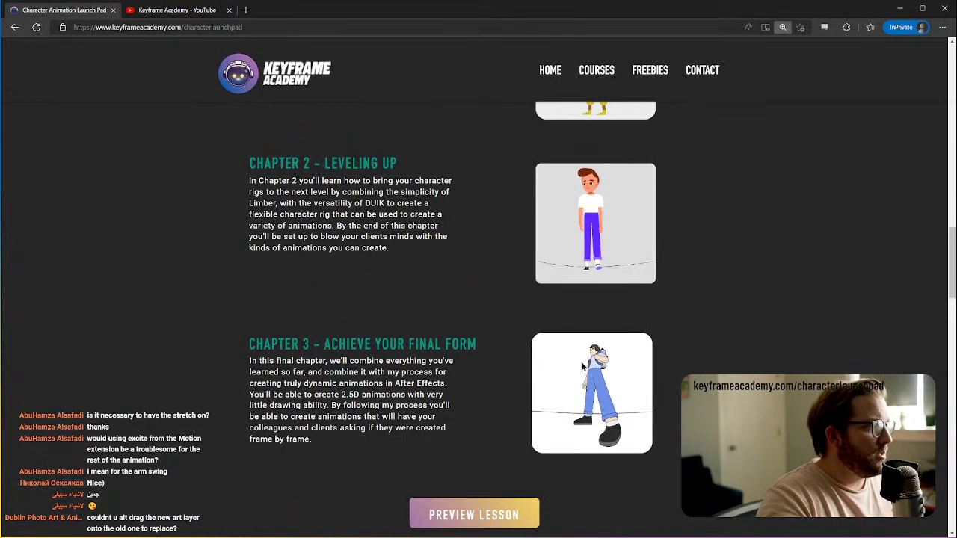
{"action": "scroll", "coordinate": [739, 337], "scroll_direction": "down", "scroll_amount": 1}
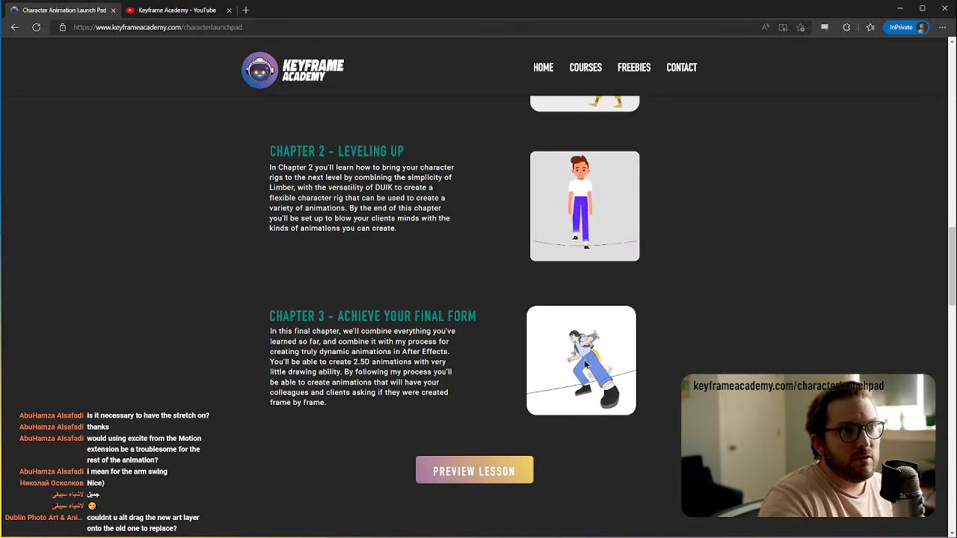
{"action": "scroll", "coordinate": [593, 378], "scroll_direction": "up", "scroll_amount": 1}
Step: Return to the start of the course page and look over the introduction, price and course facts down to the chapters
{"action": "scroll", "coordinate": [590, 378], "scroll_direction": "up", "scroll_amount": 20}
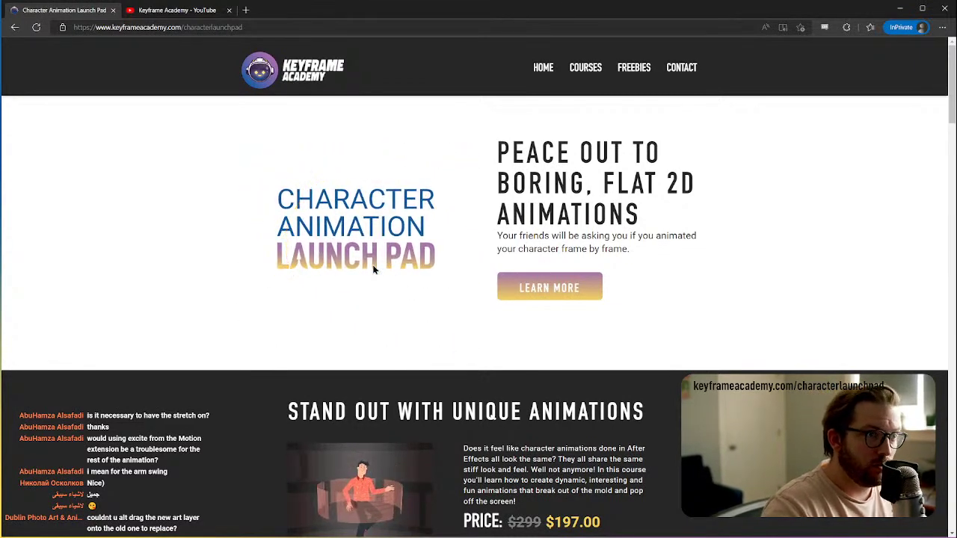
{"action": "scroll", "coordinate": [378, 269], "scroll_direction": "down", "scroll_amount": 2}
{"action": "scroll", "coordinate": [436, 249], "scroll_direction": "down", "scroll_amount": 10}
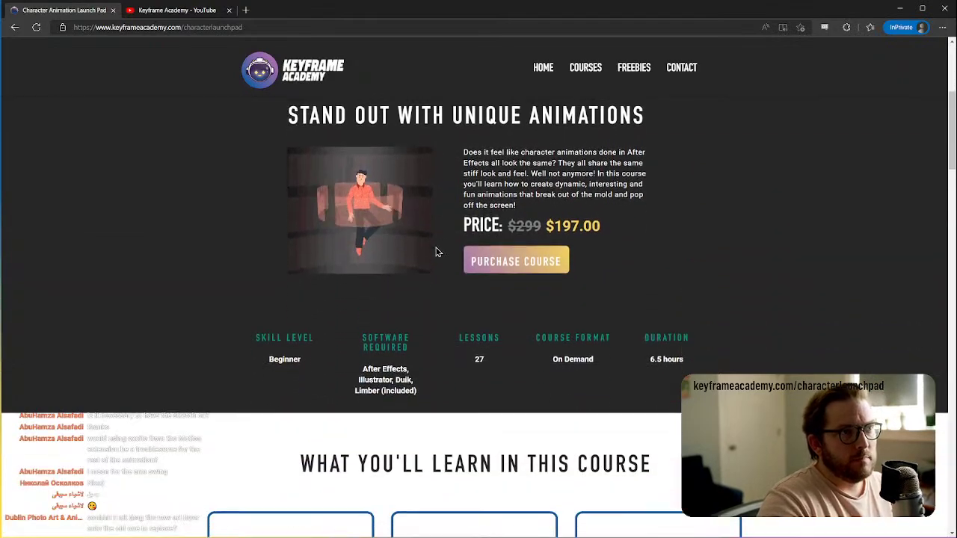
{"action": "scroll", "coordinate": [437, 246], "scroll_direction": "down", "scroll_amount": 15}
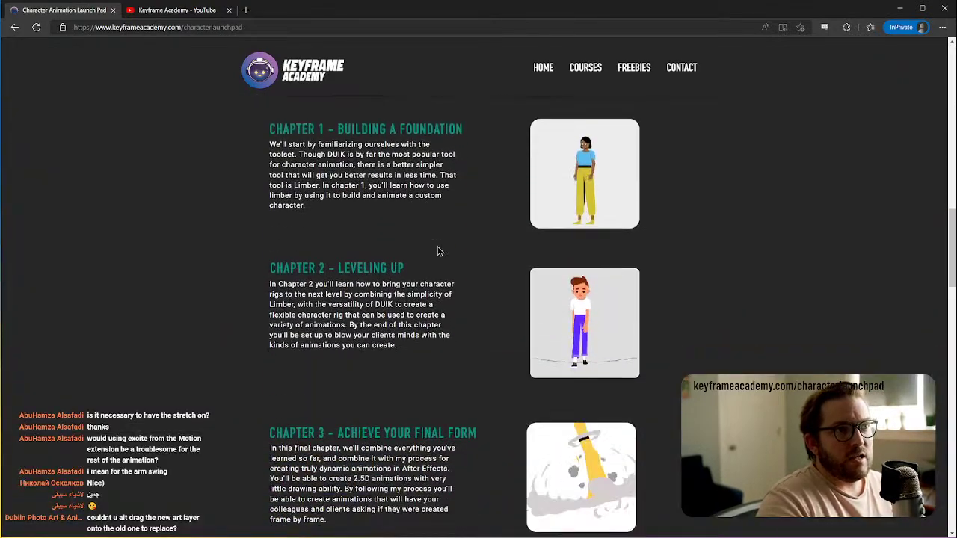
Step: Review the student testimonials, the one-time and financing purchase options, and the list of what the course includes
{"action": "scroll", "coordinate": [437, 245], "scroll_direction": "down", "scroll_amount": 2}
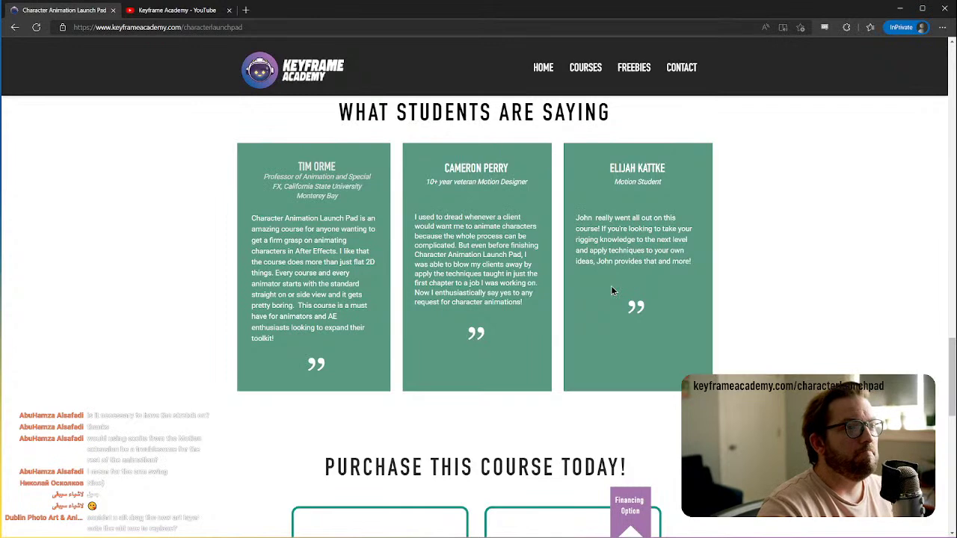
{"action": "scroll", "coordinate": [611, 290], "scroll_direction": "down", "scroll_amount": 3}
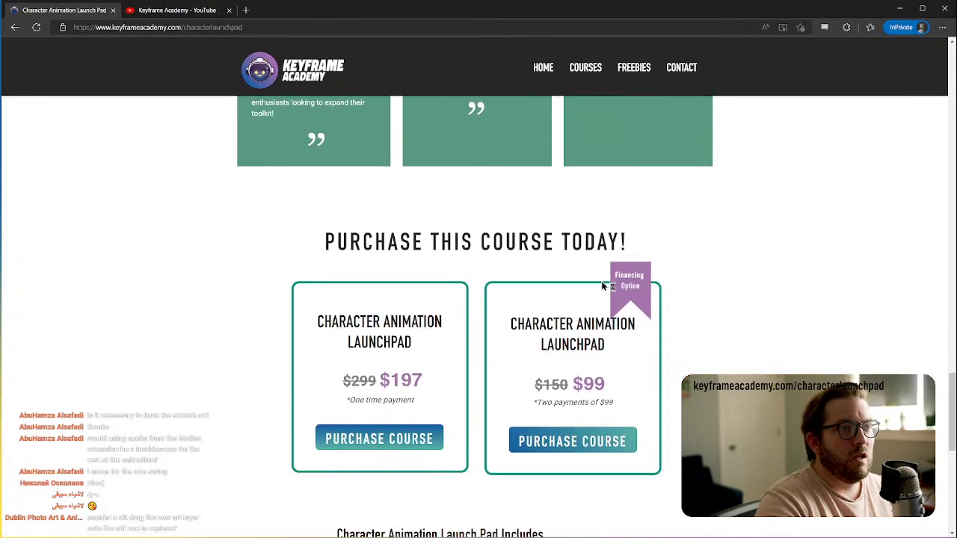
{"action": "scroll", "coordinate": [665, 303], "scroll_direction": "down", "scroll_amount": 1}
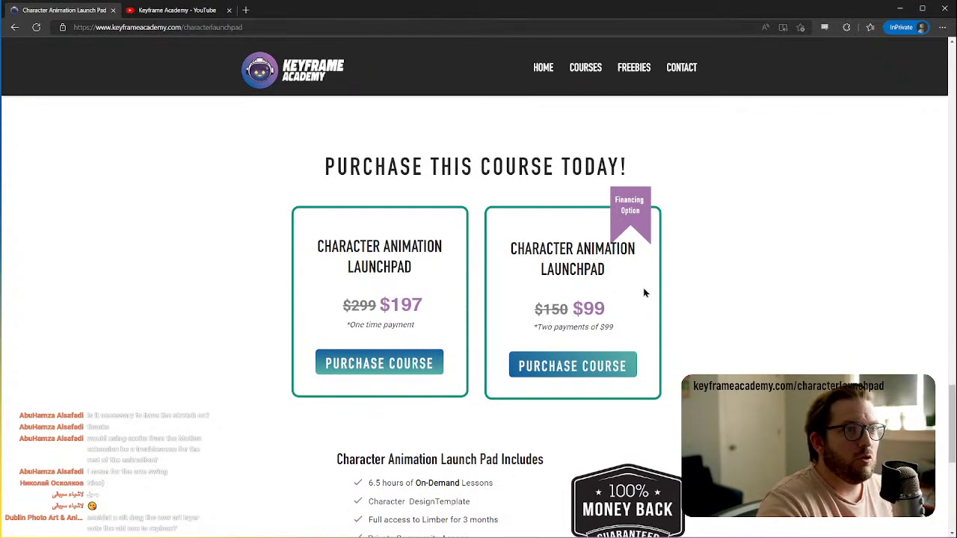
{"action": "scroll", "coordinate": [664, 305], "scroll_direction": "down", "scroll_amount": 2}
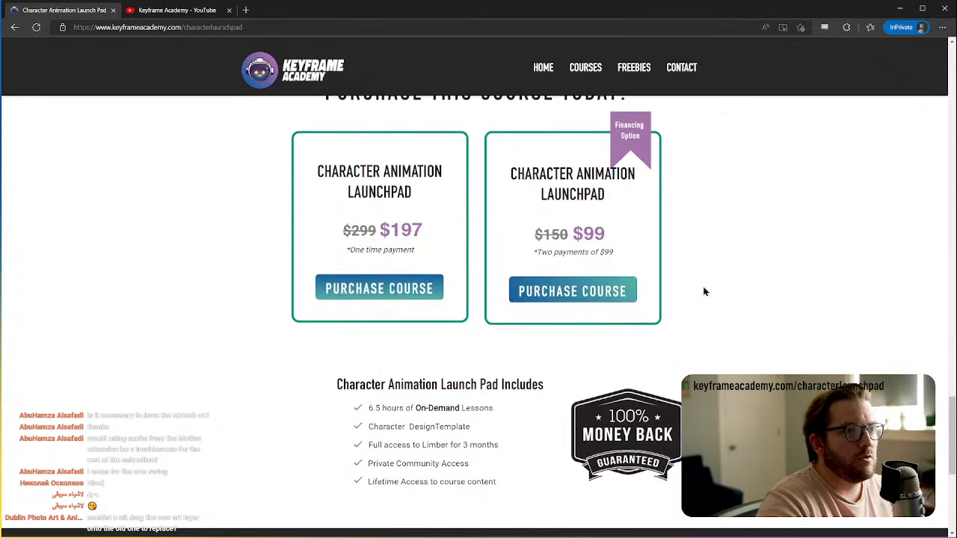
{"action": "scroll", "coordinate": [694, 285], "scroll_direction": "up", "scroll_amount": 1}
{"action": "scroll", "coordinate": [694, 284], "scroll_direction": "down", "scroll_amount": 1}
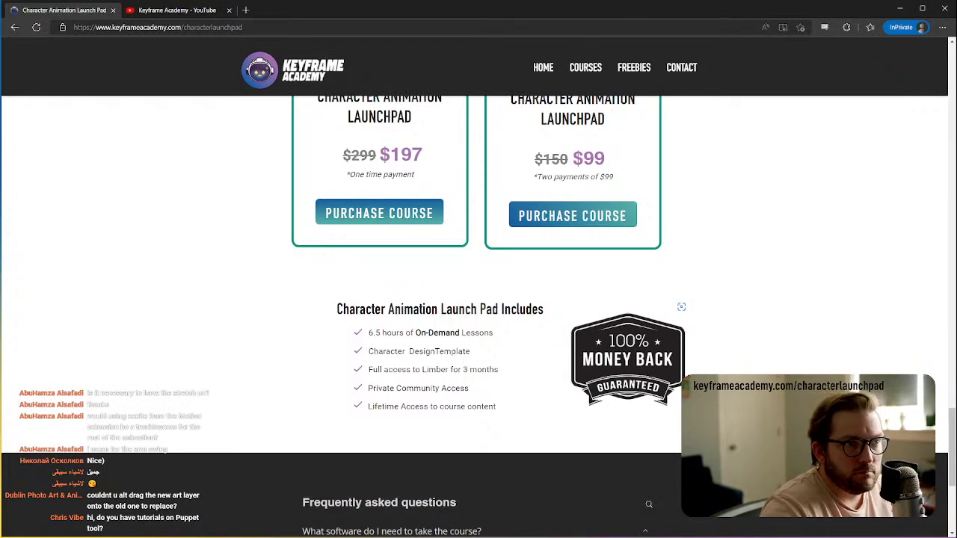
{"action": "scroll", "coordinate": [675, 403], "scroll_direction": "down", "scroll_amount": 1}
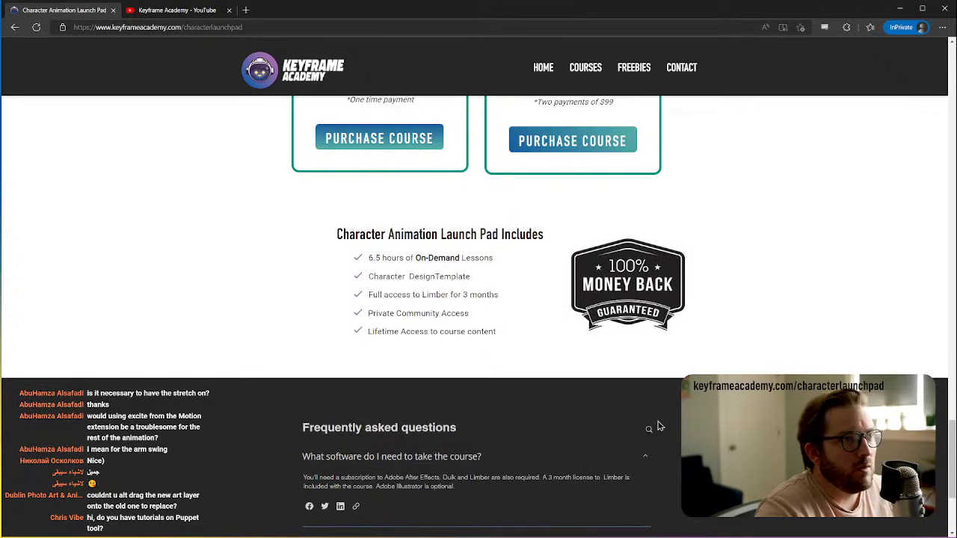
{"action": "scroll", "coordinate": [636, 417], "scroll_direction": "up", "scroll_amount": 1}
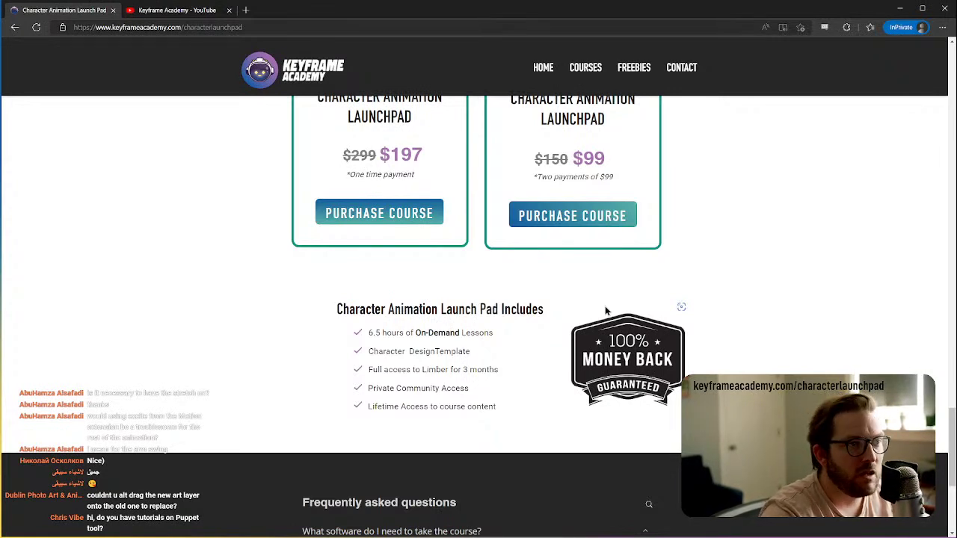
{"action": "scroll", "coordinate": [605, 311], "scroll_direction": "down", "scroll_amount": 1}
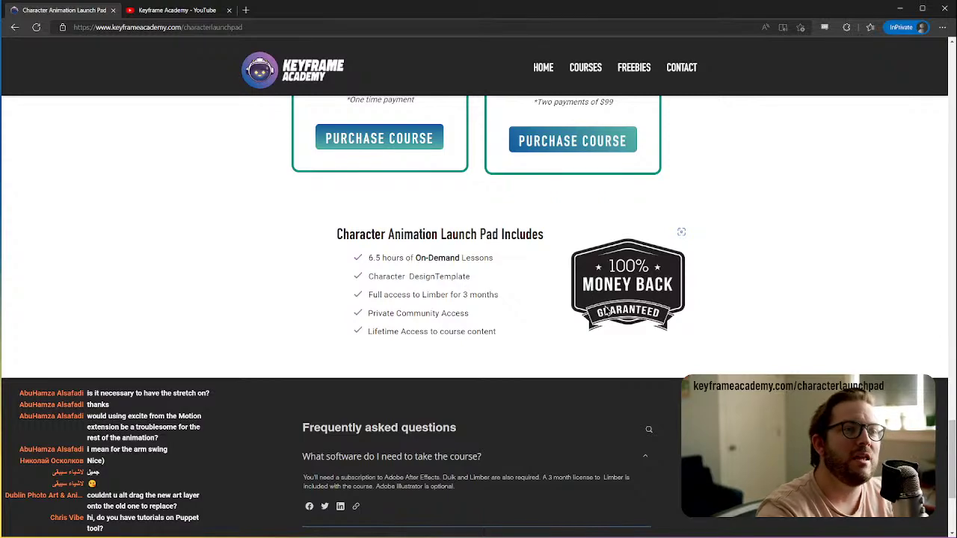
Step: Go back to the Chapter 3 overview and the What You'll Learn In This Course section and review them
{"action": "scroll", "coordinate": [606, 310], "scroll_direction": "up", "scroll_amount": 10}
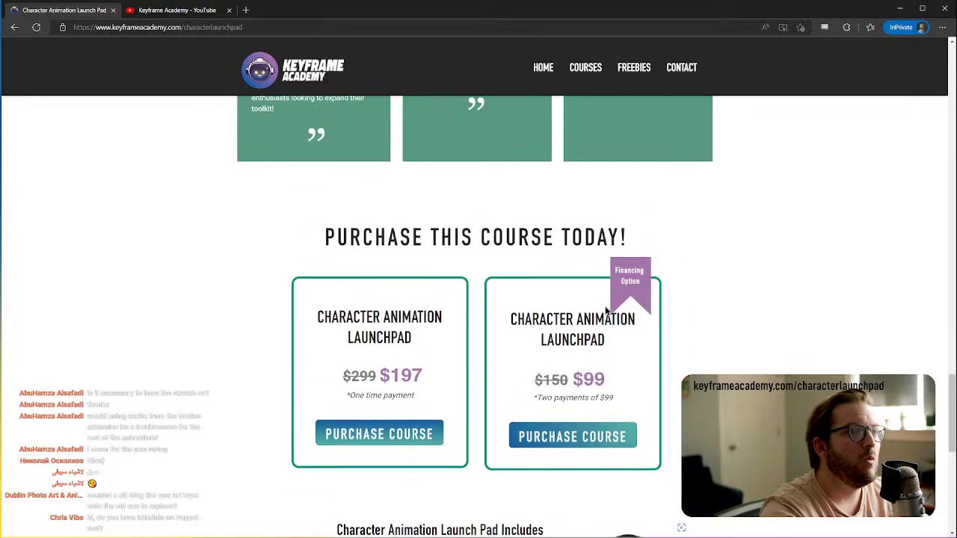
{"action": "scroll", "coordinate": [605, 311], "scroll_direction": "up", "scroll_amount": 5}
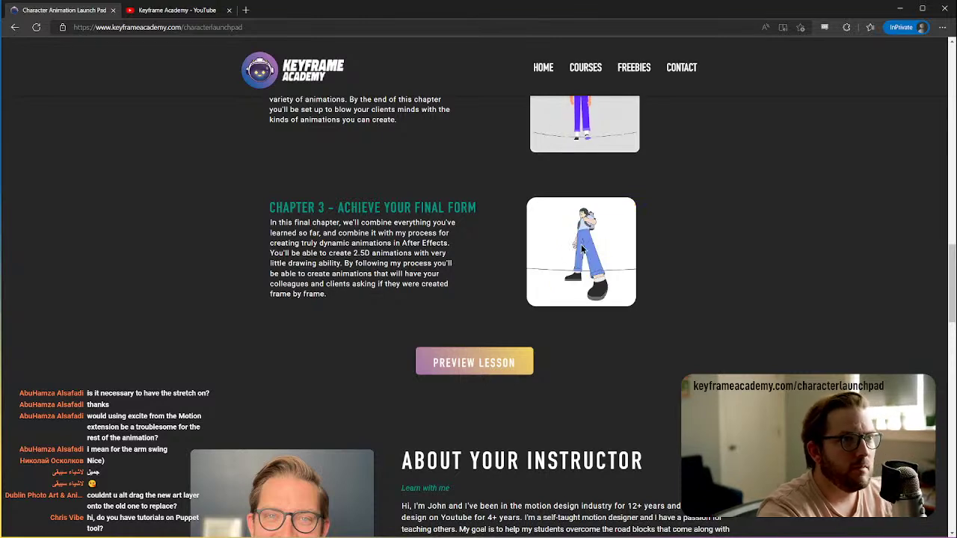
{"action": "scroll", "coordinate": [582, 249], "scroll_direction": "up", "scroll_amount": 2}
{"action": "scroll", "coordinate": [534, 320], "scroll_direction": "down", "scroll_amount": 2}
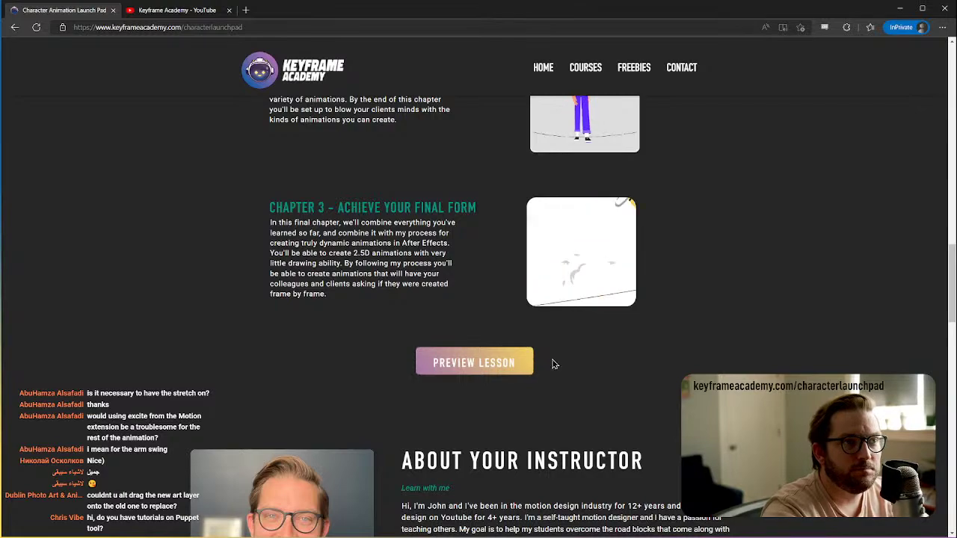
{"action": "scroll", "coordinate": [553, 364], "scroll_direction": "up", "scroll_amount": 10}
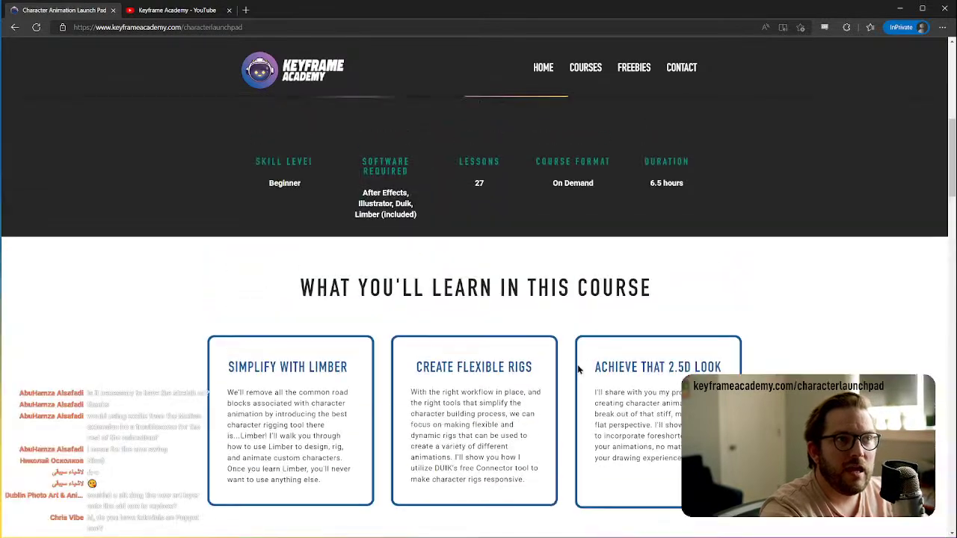
{"action": "scroll", "coordinate": [578, 369], "scroll_direction": "down", "scroll_amount": 2}
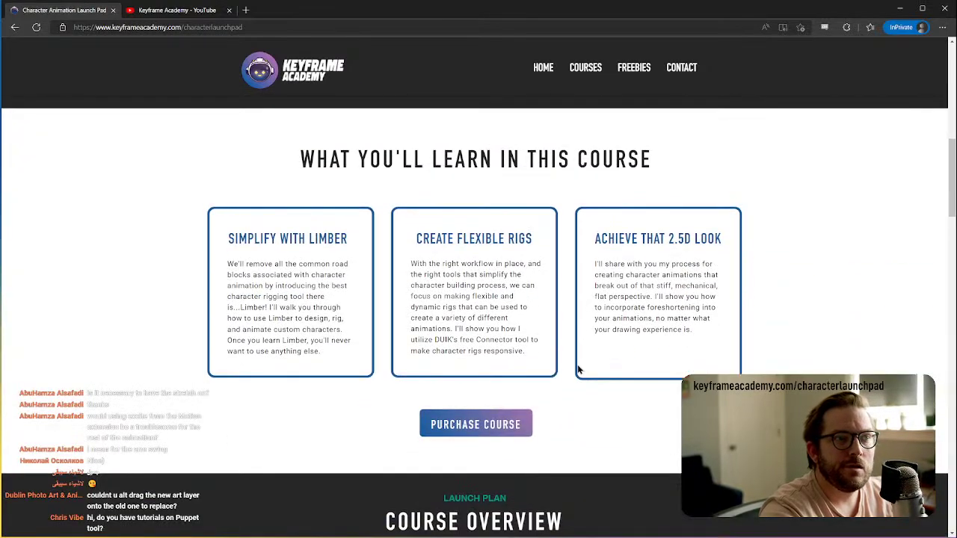
{"action": "scroll", "coordinate": [578, 368], "scroll_direction": "down", "scroll_amount": 1}
{"action": "scroll", "coordinate": [576, 367], "scroll_direction": "up", "scroll_amount": 5}
{"action": "scroll", "coordinate": [576, 367], "scroll_direction": "down", "scroll_amount": 2}
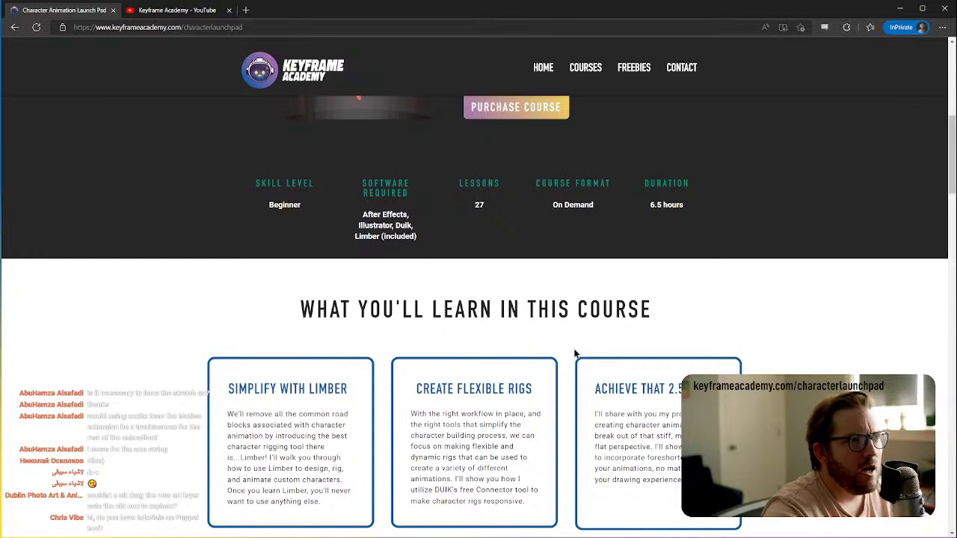
{"action": "scroll", "coordinate": [575, 353], "scroll_direction": "down", "scroll_amount": 2}
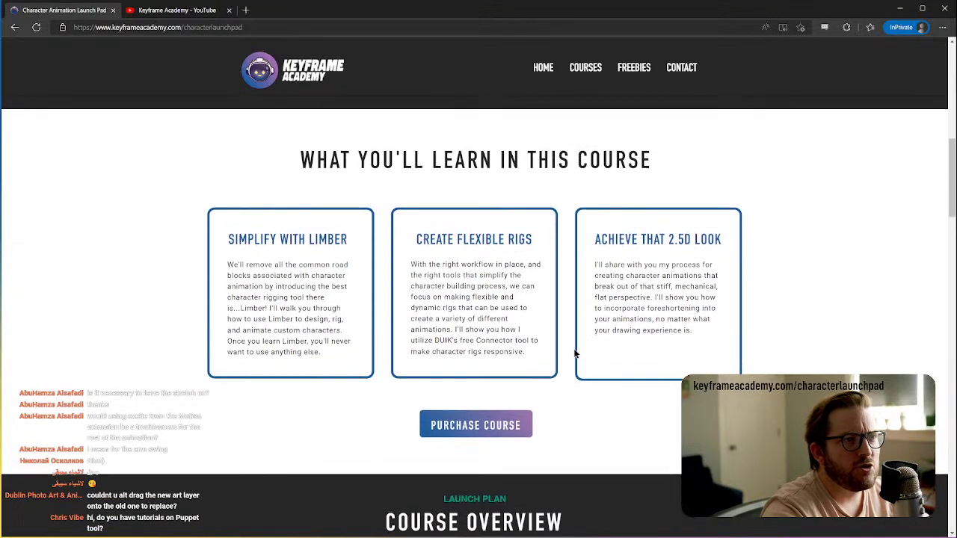
{"action": "scroll", "coordinate": [575, 353], "scroll_direction": "down", "scroll_amount": 7}
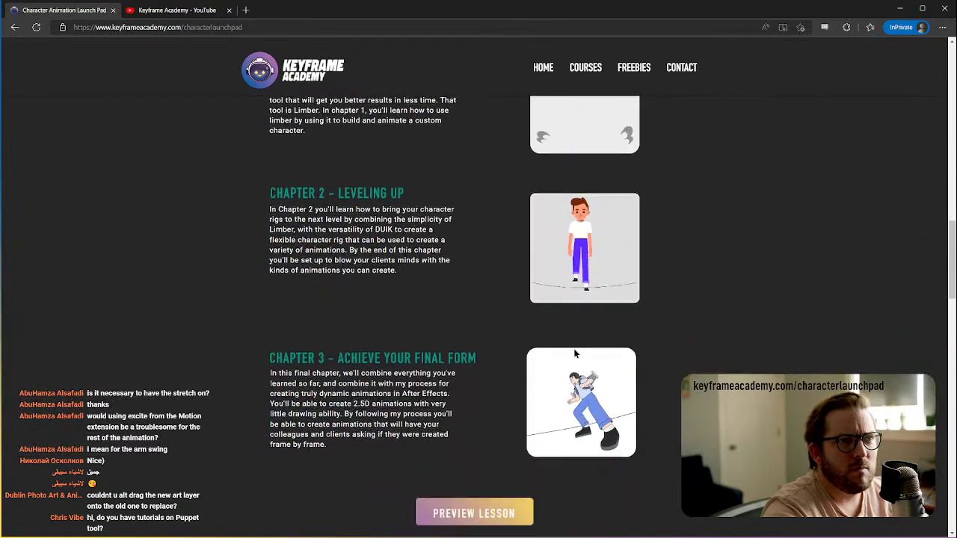
Step: Look through the testimonials down to the frequently asked questions, collapse the software question, and return to the purchase options
{"action": "scroll", "coordinate": [574, 353], "scroll_direction": "down", "scroll_amount": 10}
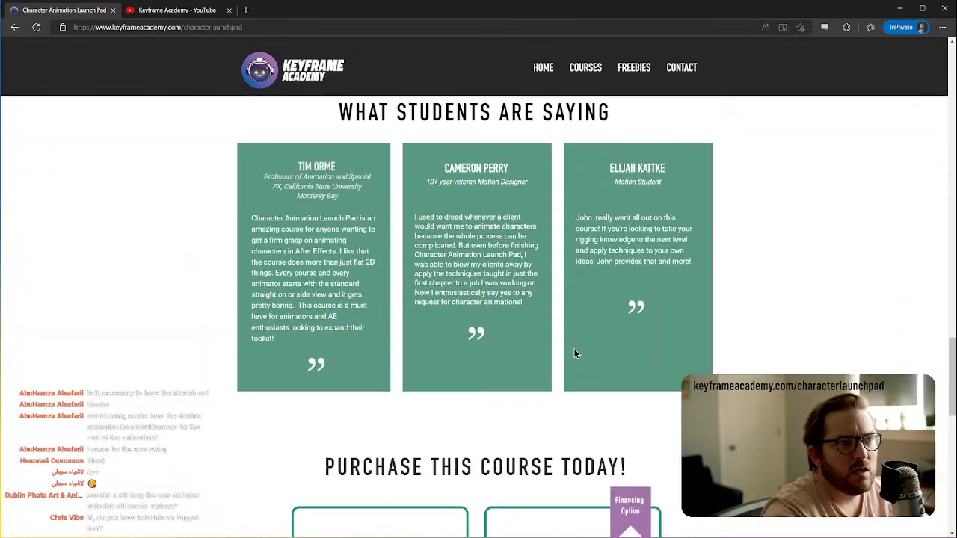
{"action": "scroll", "coordinate": [575, 354], "scroll_direction": "down", "scroll_amount": 6}
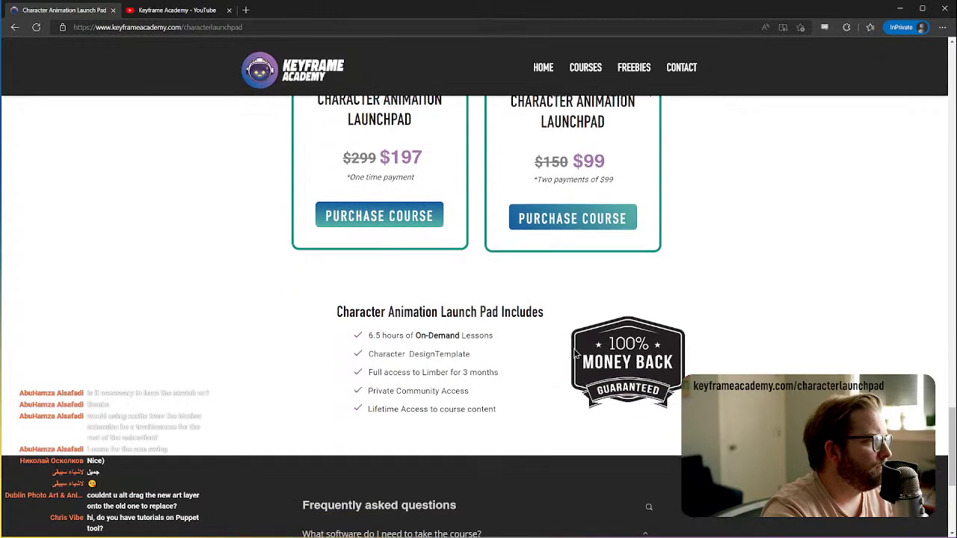
{"action": "scroll", "coordinate": [573, 351], "scroll_direction": "down", "scroll_amount": 4}
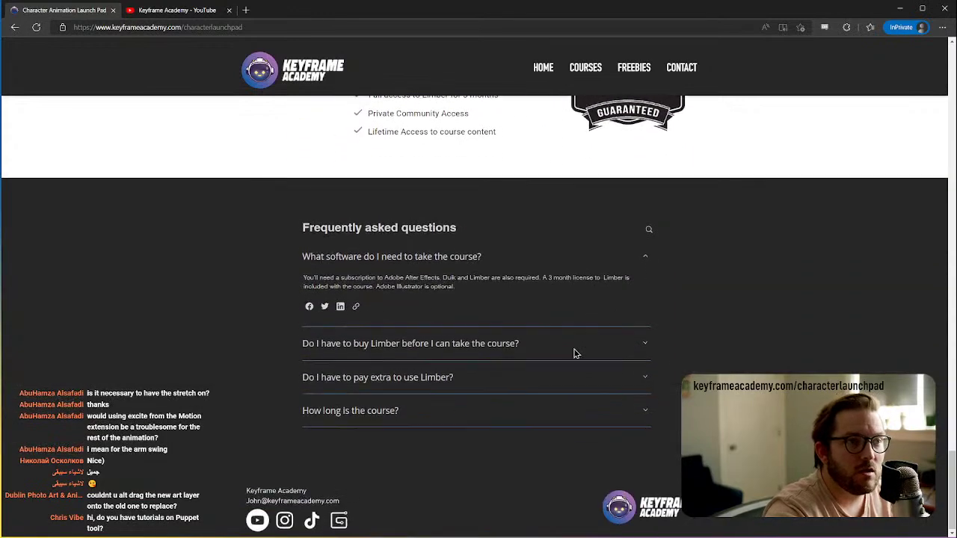
{"action": "left_click", "coordinate": [642, 265]}
{"action": "scroll", "coordinate": [623, 325], "scroll_direction": "up", "scroll_amount": 1}
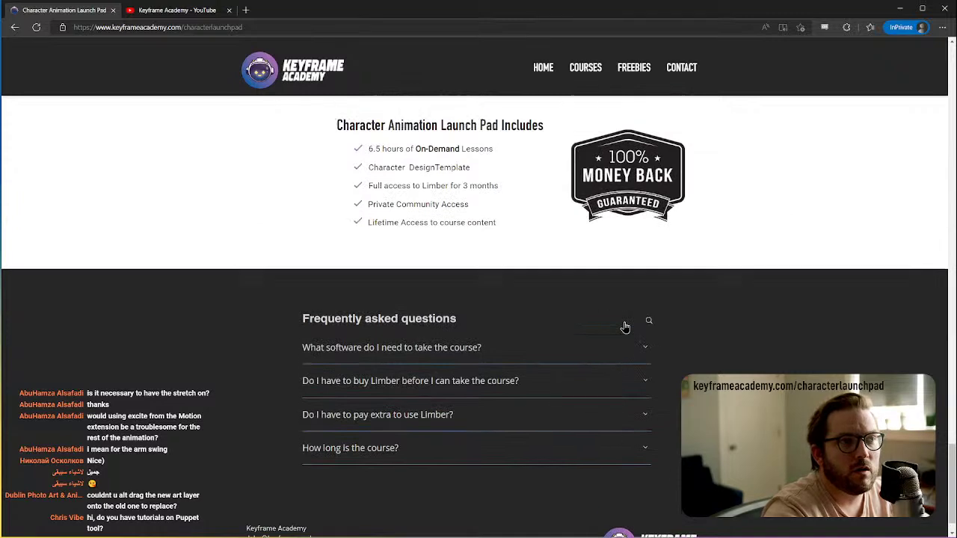
{"action": "scroll", "coordinate": [625, 327], "scroll_direction": "up", "scroll_amount": 6}
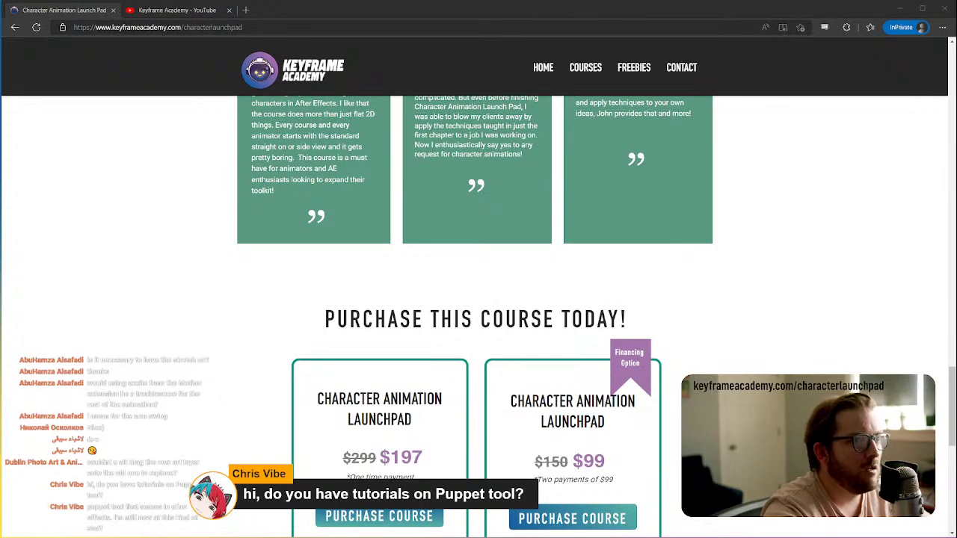
{"action": "scroll", "coordinate": [387, 381], "scroll_direction": "down", "scroll_amount": 1}
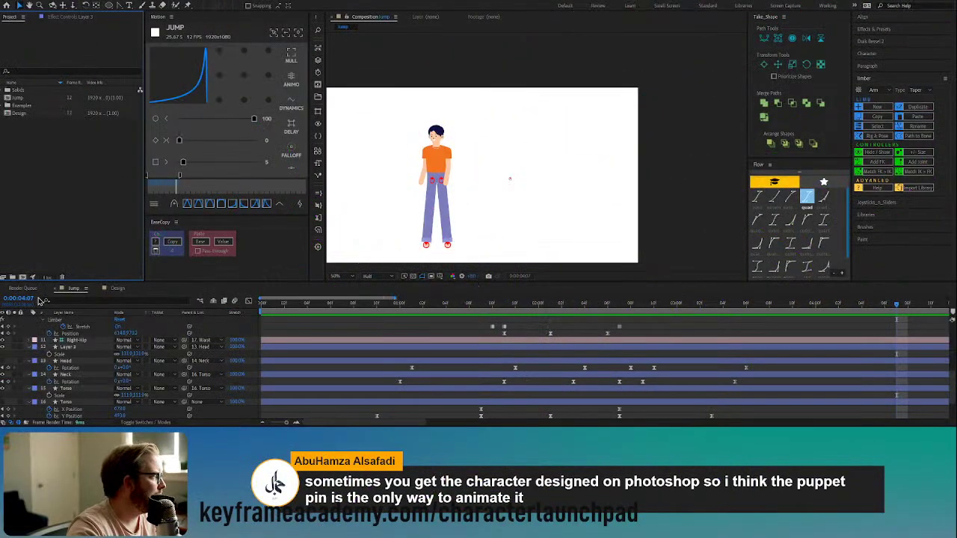
Step: Create a new composition and draw a tall, narrow peach rectangle near its centre
{"action": "left_click", "coordinate": [21, 278]}
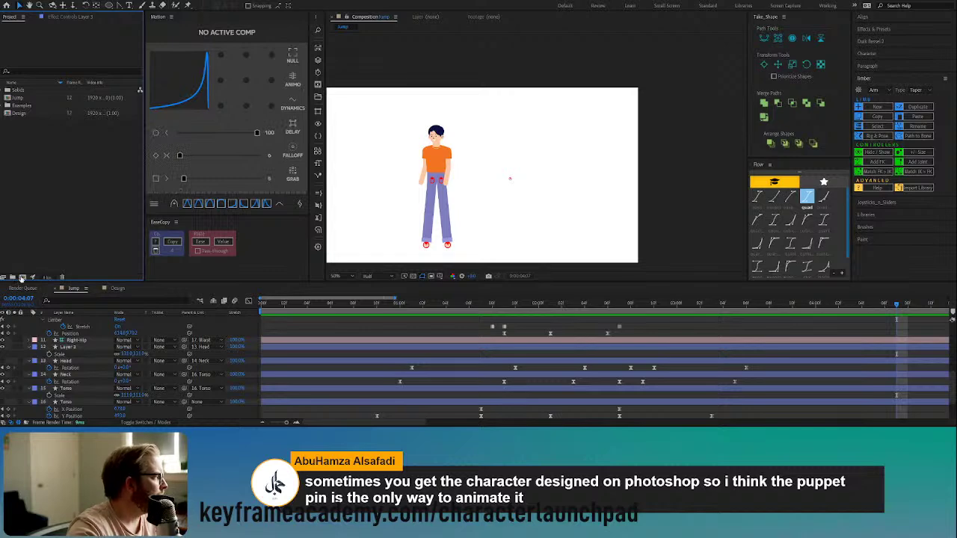
{"action": "left_click", "coordinate": [22, 277]}
{"action": "key", "text": "Return"}
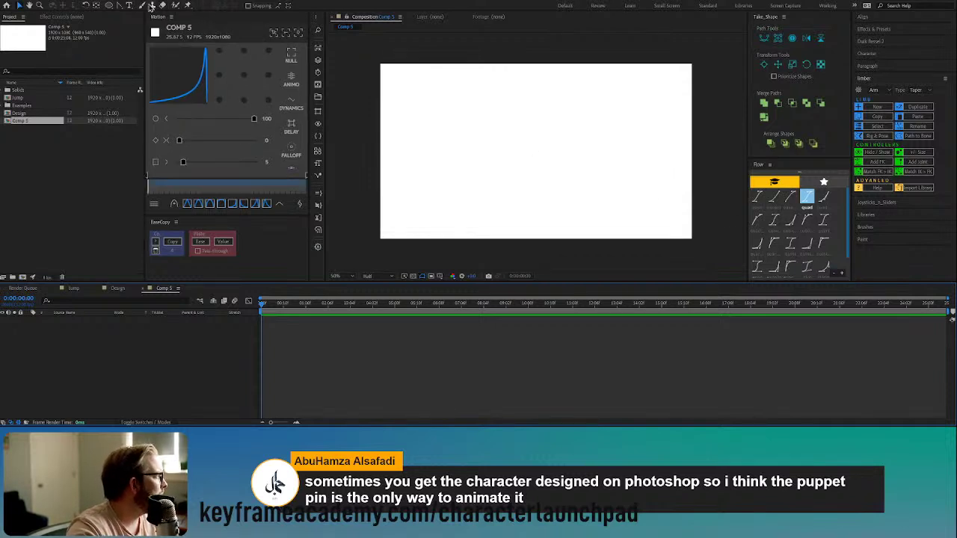
{"action": "left_click", "coordinate": [109, 5]}
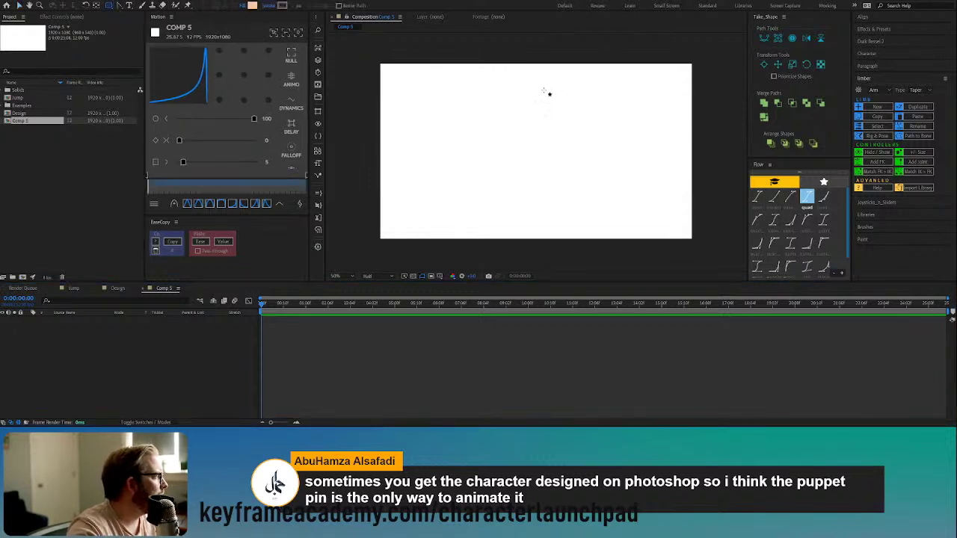
{"action": "left_click_drag", "start_coordinate": [501, 80], "coordinate": [539, 170]}
{"action": "key", "text": "v"}
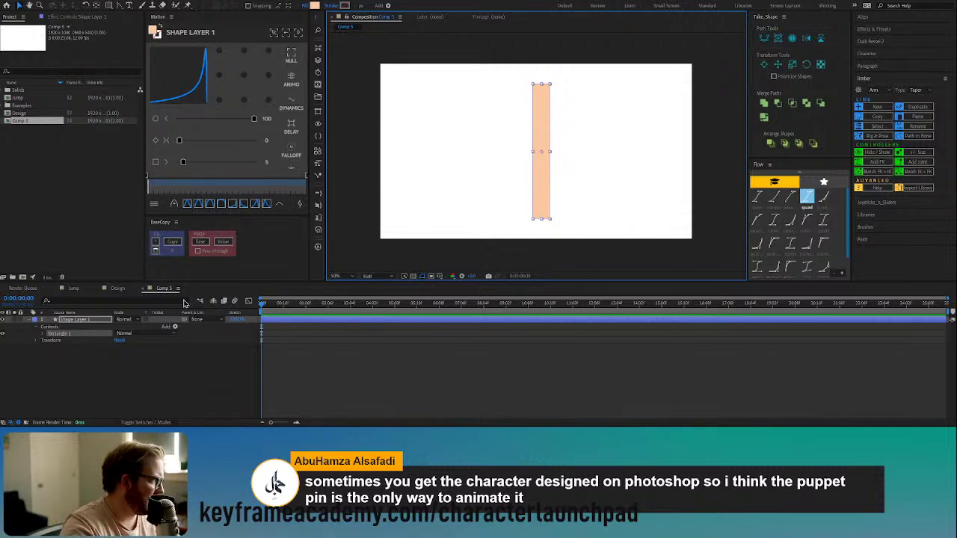
Step: Precompose the rectangle layer as Shape Layer 1 Comp 1, crop that precomp to the shape's bounds, and return to Comp 5
{"action": "left_click", "coordinate": [77, 320]}
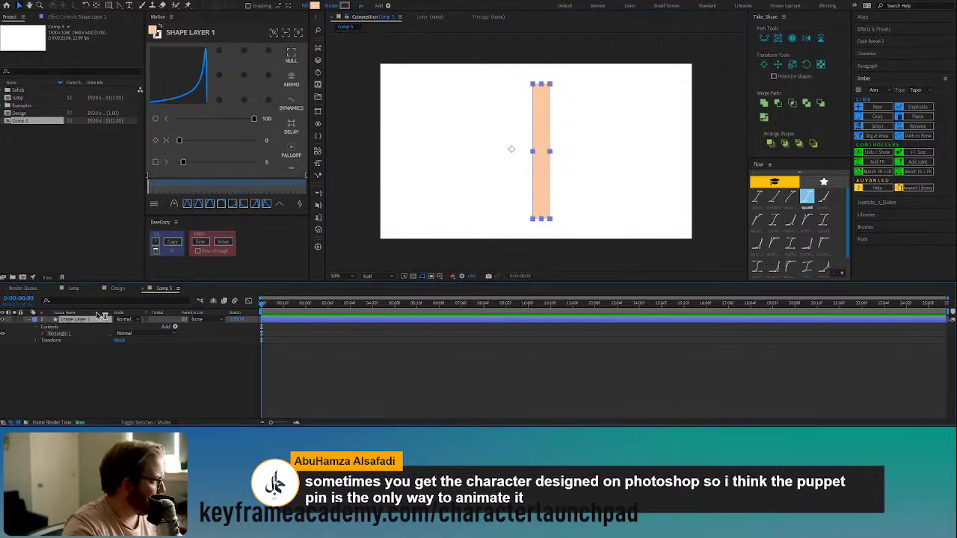
{"action": "key", "text": "ctrl+shift+c"}
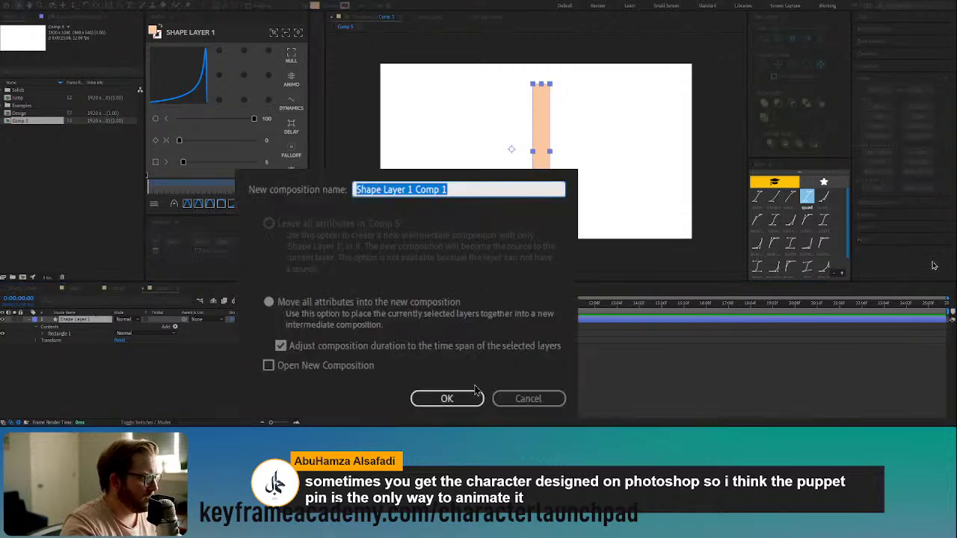
{"action": "key", "text": "Return"}
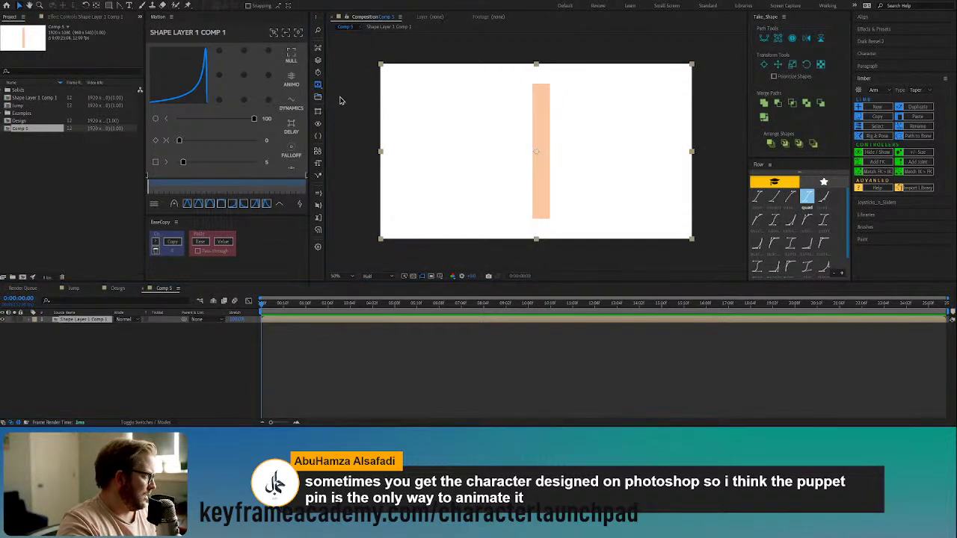
{"action": "left_click", "coordinate": [84, 332]}
{"action": "double_click", "coordinate": [83, 319]}
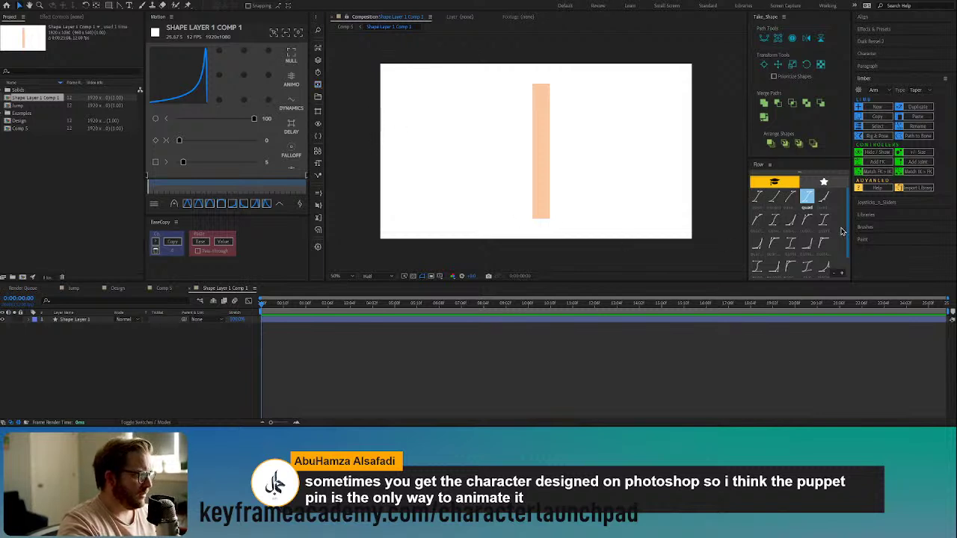
{"action": "left_click", "coordinate": [163, 289]}
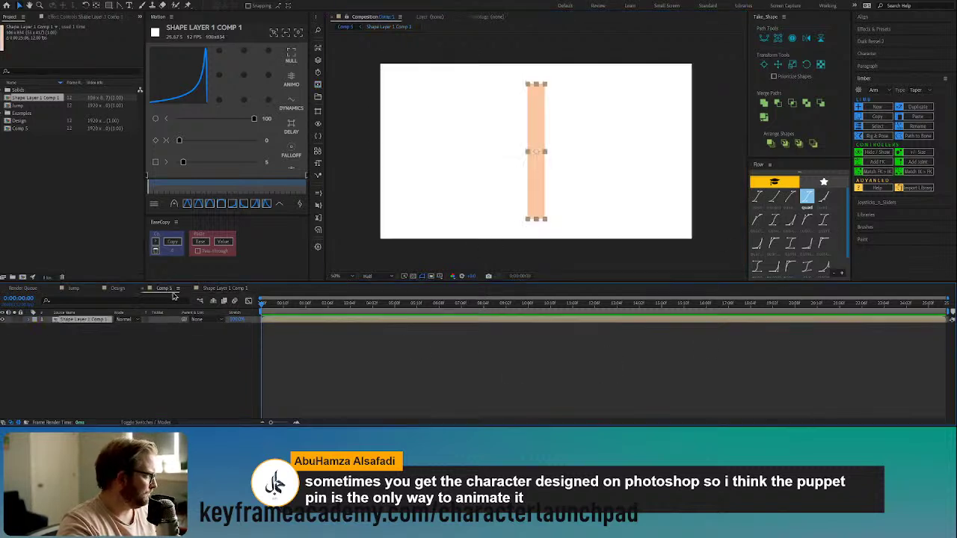
Step: Shift the peach bar slightly to the right and place puppet pins at its top, middle and bottom
{"action": "left_click", "coordinate": [551, 160]}
{"action": "left_click", "coordinate": [538, 157]}
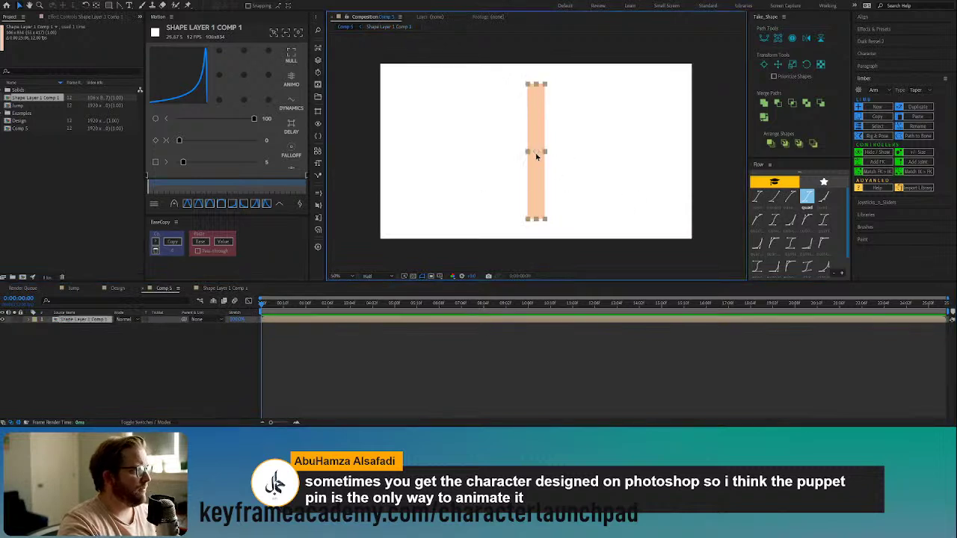
{"action": "mouse_move", "coordinate": [535, 155]}
{"action": "left_mouse_down"}
{"action": "mouse_move", "coordinate": [562, 154]}
{"action": "mouse_move", "coordinate": [543, 156]}
{"action": "left_mouse_up"}
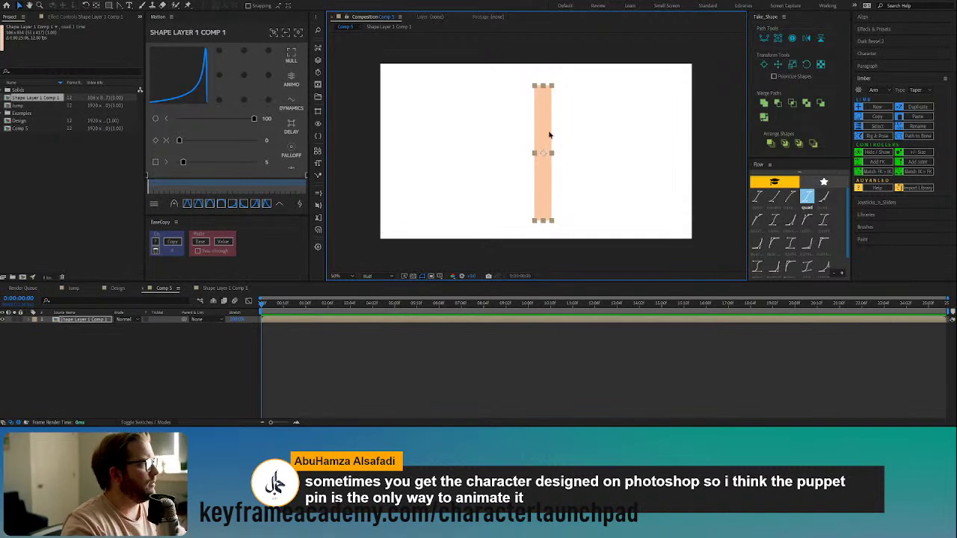
{"action": "left_click", "coordinate": [188, 5]}
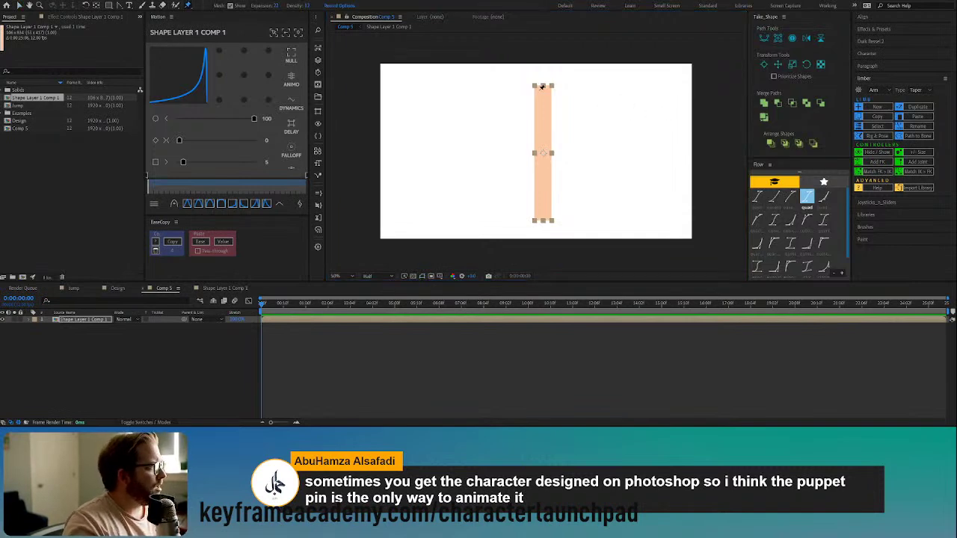
{"action": "left_click", "coordinate": [542, 91]}
{"action": "left_click", "coordinate": [542, 153]}
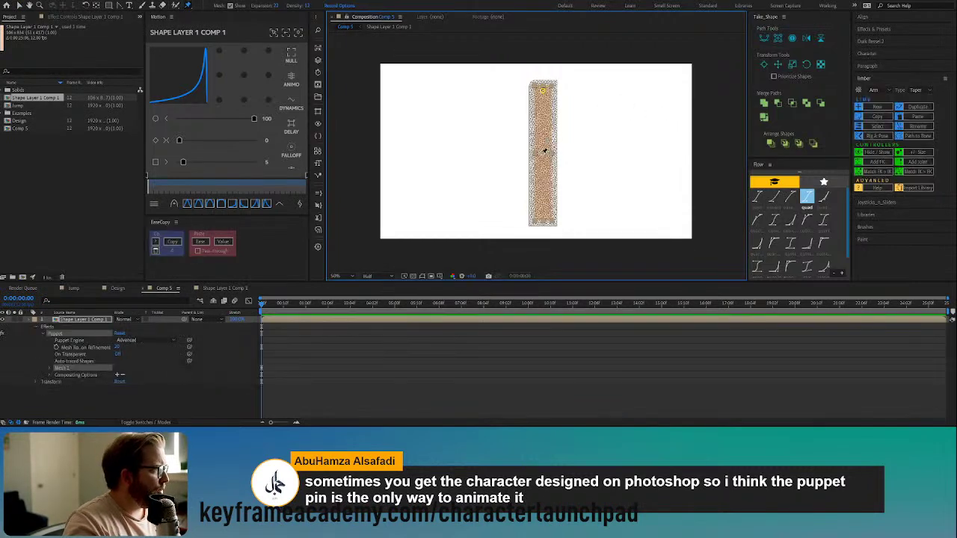
{"action": "left_click", "coordinate": [542, 214]}
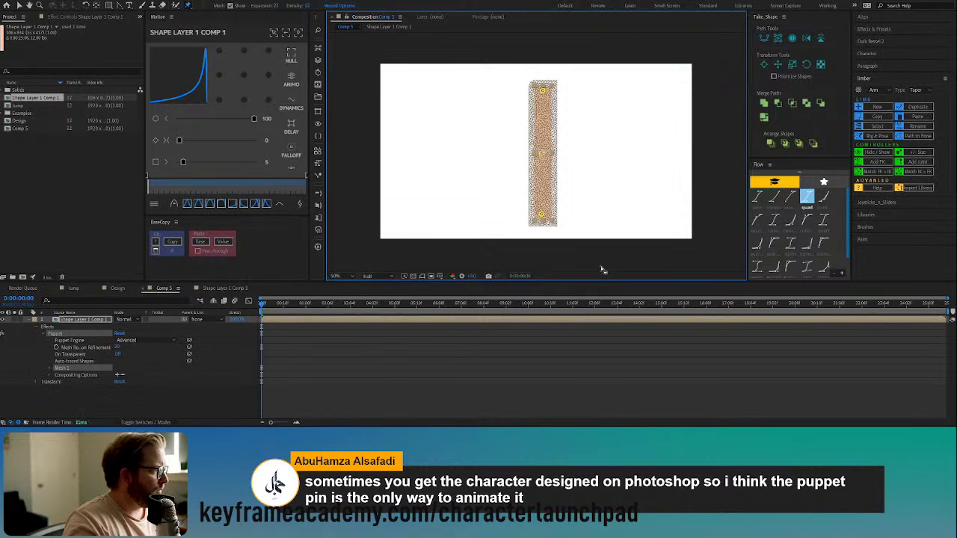
{"action": "key", "text": "v"}
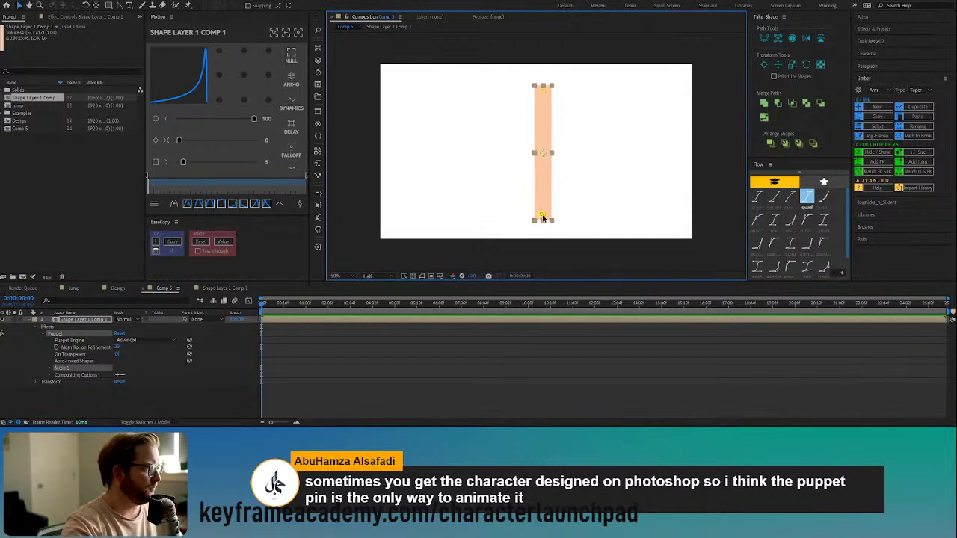
Step: Try bending the bar by moving its bottom puppet pin up to the left and across to the right, and undo both moves
{"action": "left_click_drag", "start_coordinate": [543, 217], "coordinate": [448, 121]}
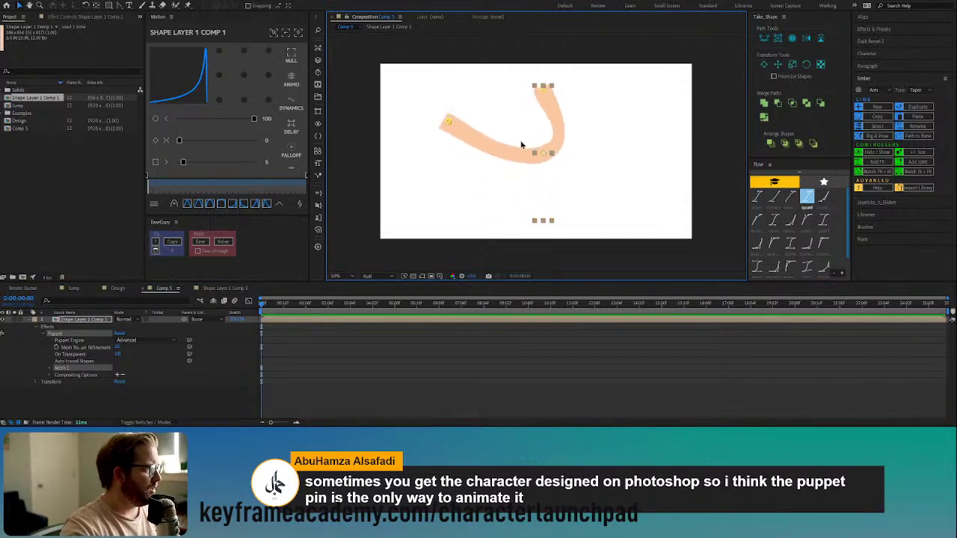
{"action": "left_click", "coordinate": [544, 153]}
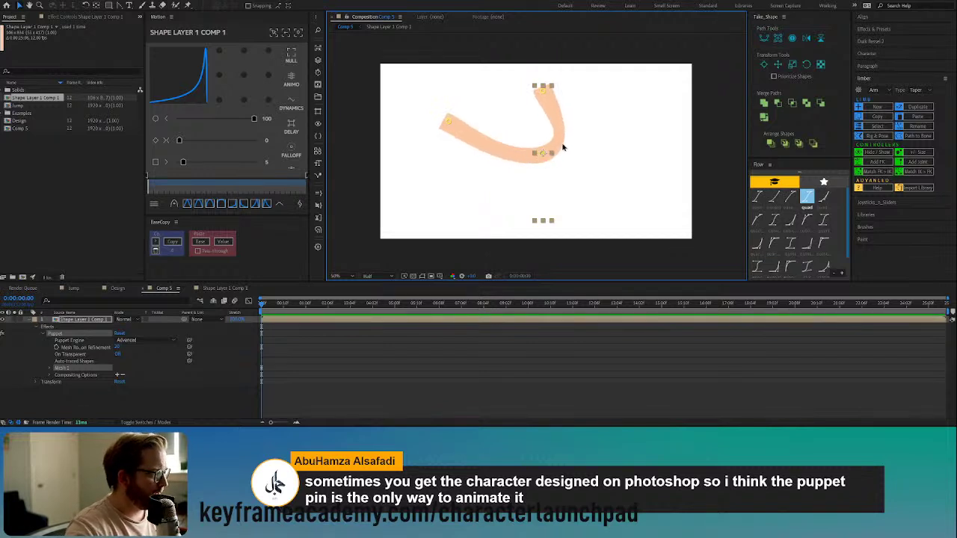
{"action": "left_click_drag", "start_coordinate": [456, 130], "coordinate": [615, 153]}
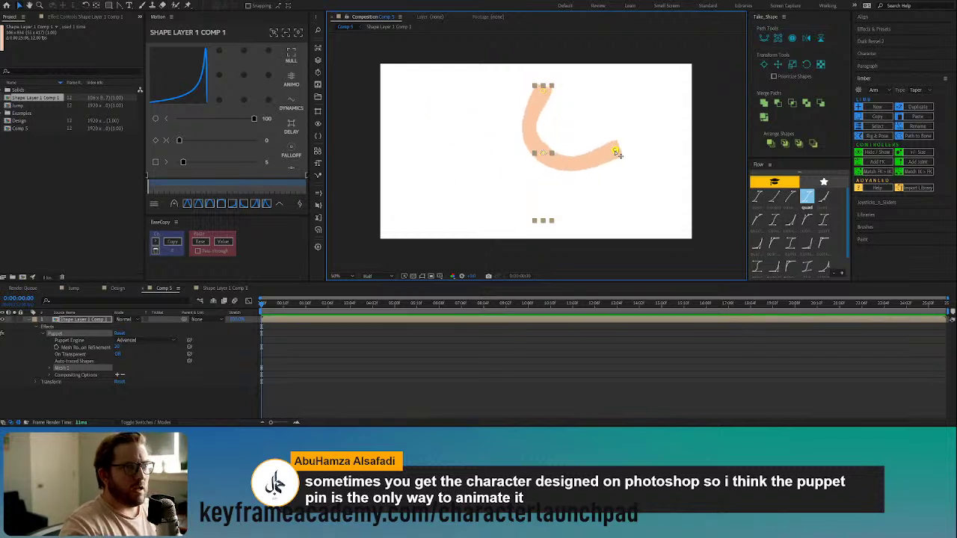
{"action": "key", "text": "ctrl+z"}
{"action": "key", "text": "ctrl+z"}
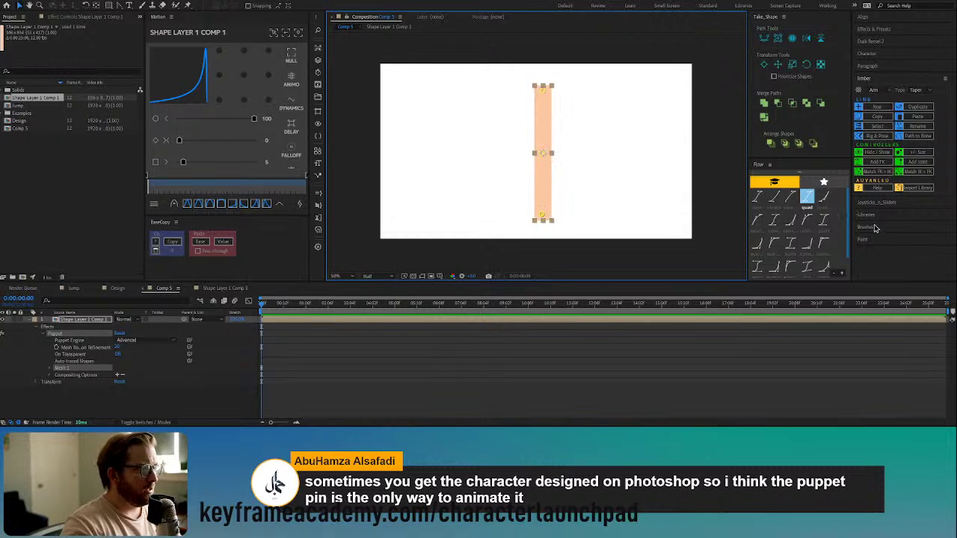
Step: Create a new Limber arm named Right and place it to the left of the peach bar
{"action": "left_click", "coordinate": [878, 109]}
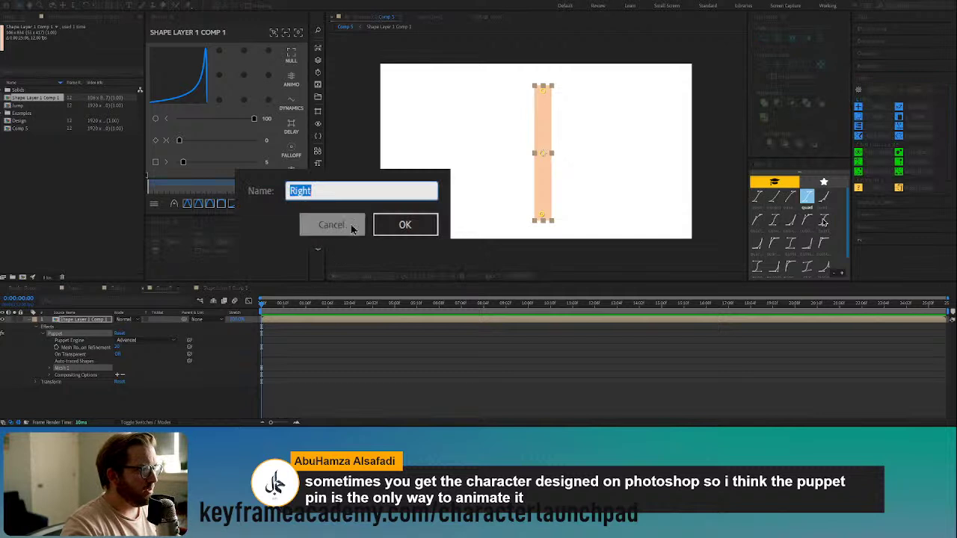
{"action": "left_click", "coordinate": [405, 224]}
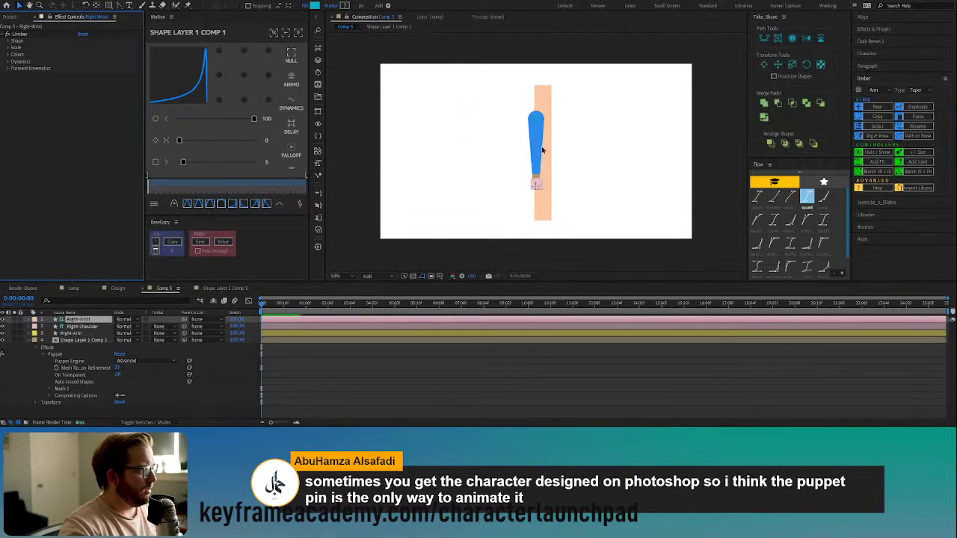
{"action": "left_click_drag", "start_coordinate": [535, 121], "coordinate": [433, 118]}
{"action": "left_click", "coordinate": [432, 177]}
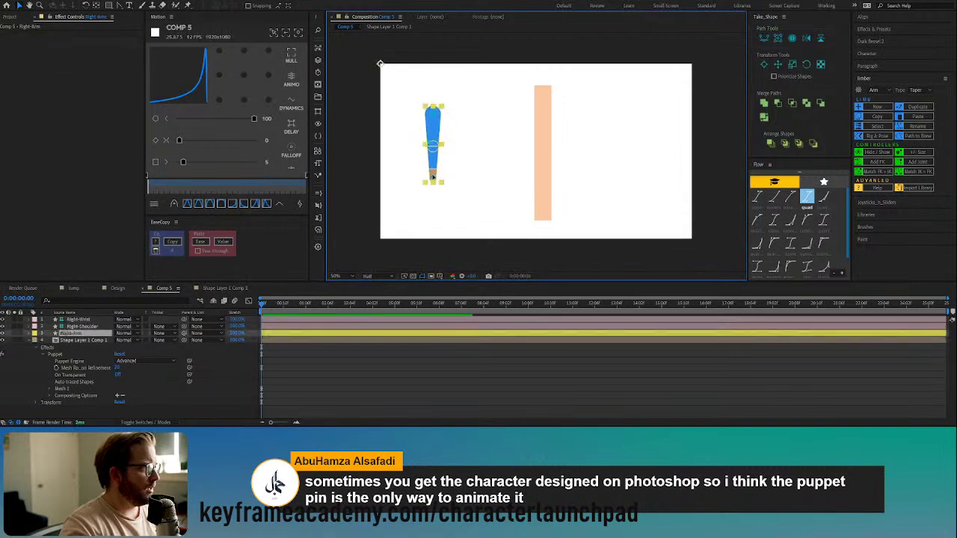
{"action": "left_click", "coordinate": [461, 159]}
Step: Add an Elbow joint to the Limber arm and bend the arm by repositioning its wrist controller
{"action": "left_click", "coordinate": [434, 179]}
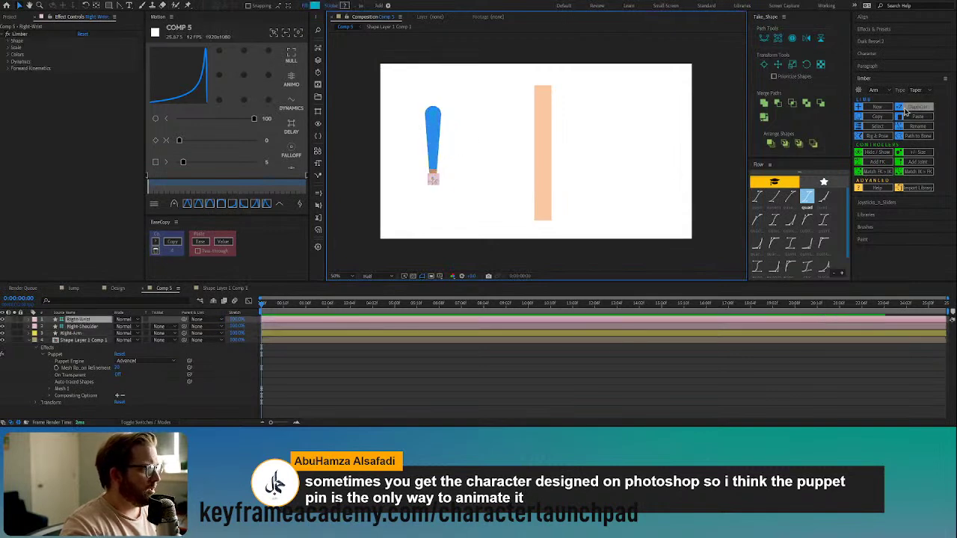
{"action": "left_click", "coordinate": [917, 163]}
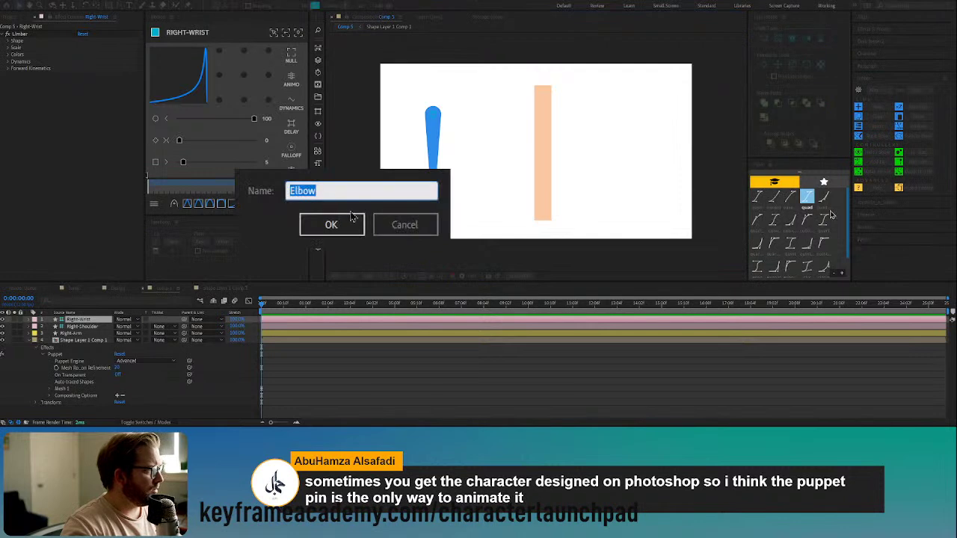
{"action": "type", "text": "Elbow"}
{"action": "left_click", "coordinate": [325, 222]}
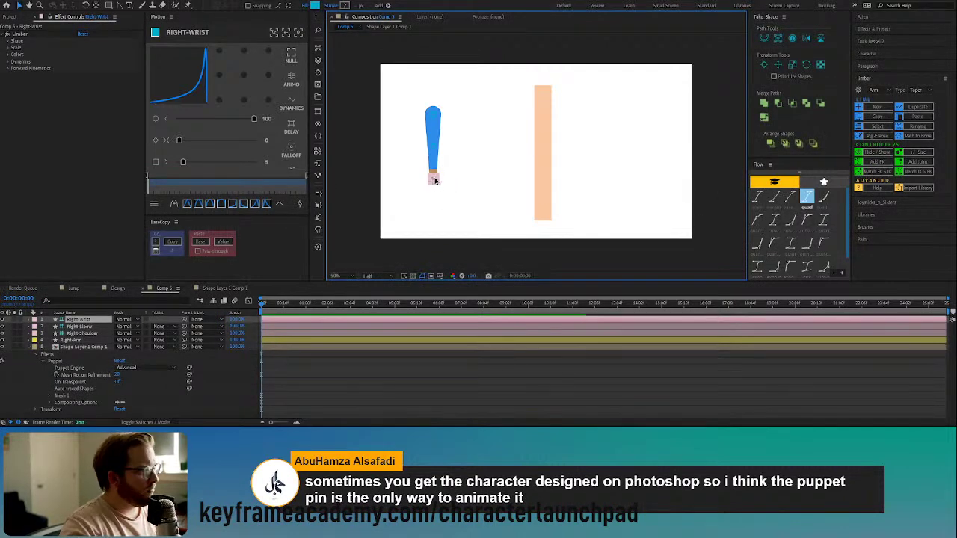
{"action": "left_click_drag", "start_coordinate": [432, 181], "coordinate": [479, 136]}
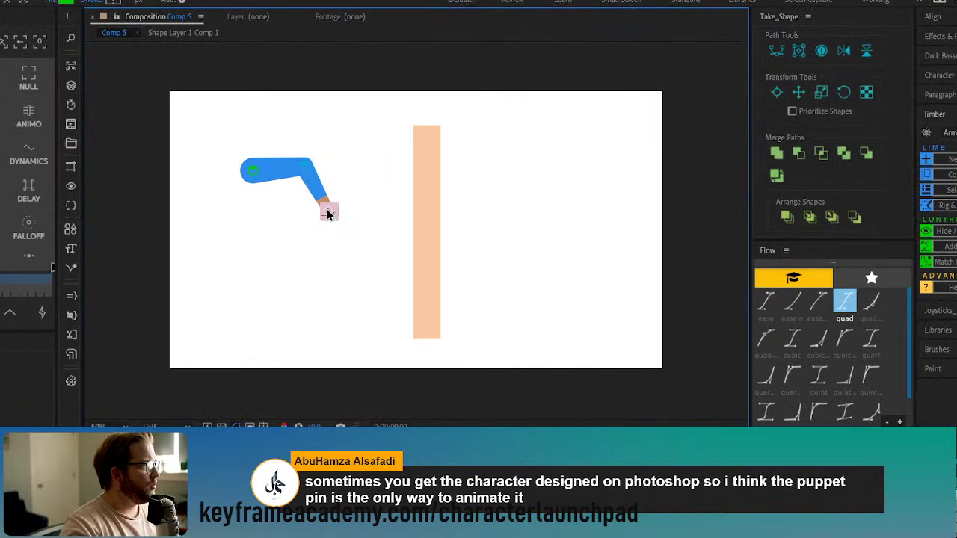
{"action": "left_click_drag", "start_coordinate": [329, 213], "coordinate": [298, 267]}
Step: Try bending the peach bar by moving its bottom puppet pin up toward the blue arm, and undo the move
{"action": "left_click", "coordinate": [431, 314]}
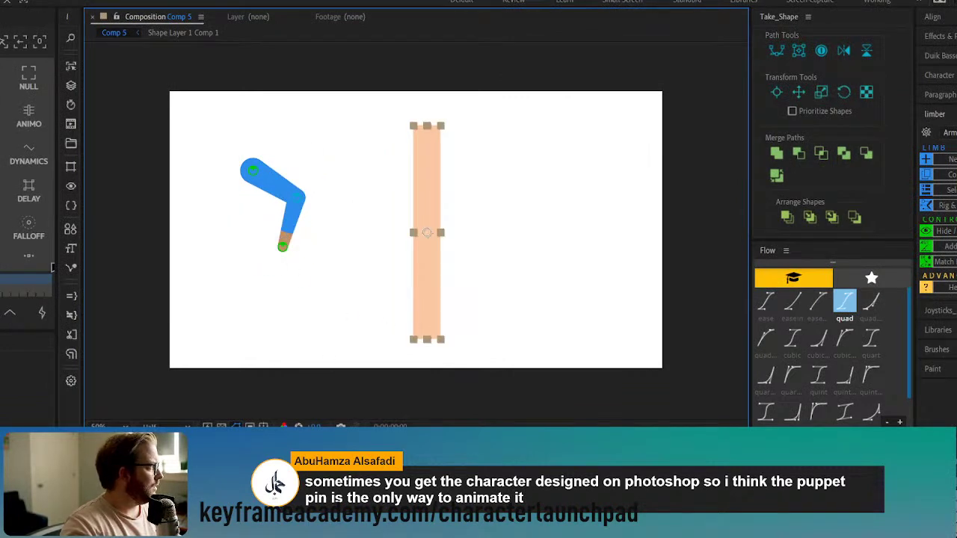
{"action": "left_click_drag", "start_coordinate": [430, 334], "coordinate": [346, 232]}
{"action": "key", "text": "ctrl+z"}
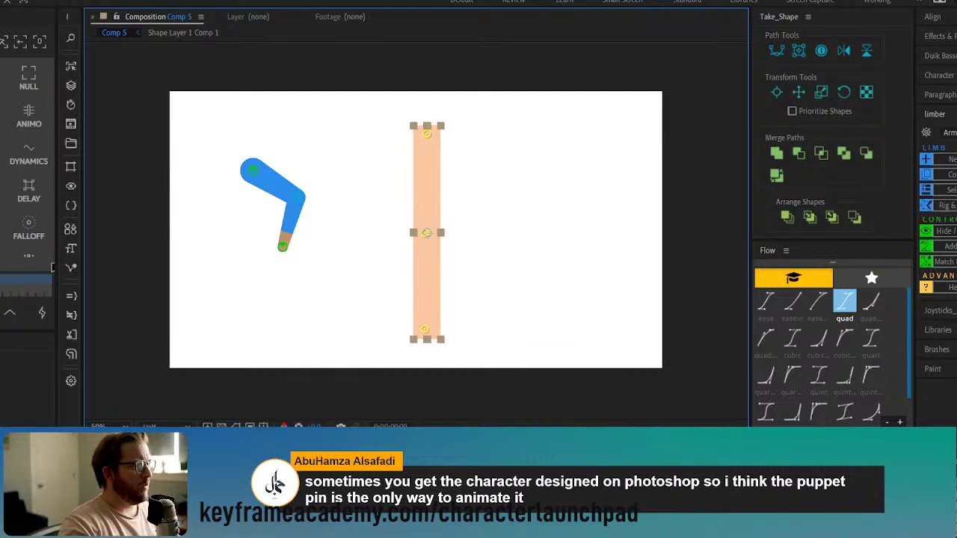
Step: Add Duik bones to the bar's three puppet pins and auto-rig the bottom, middle and top bones as one chain
{"action": "left_click", "coordinate": [944, 56]}
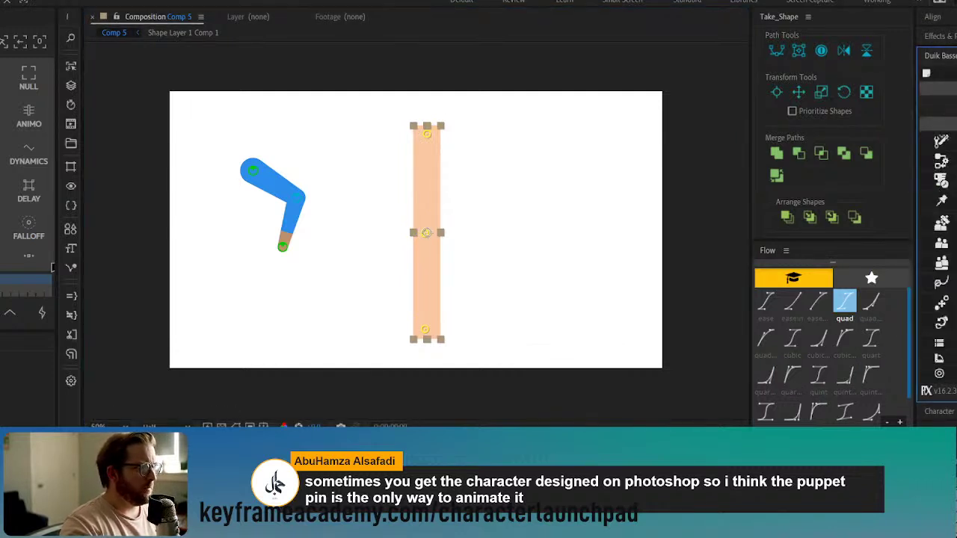
{"action": "left_click", "coordinate": [941, 201]}
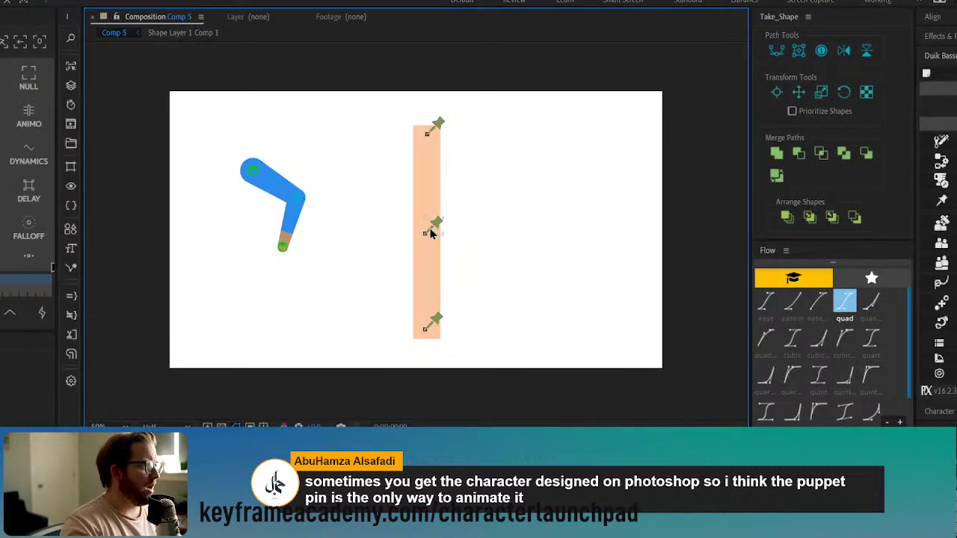
{"action": "mouse_move", "coordinate": [433, 223]}
{"action": "left_mouse_down"}
{"action": "mouse_move", "coordinate": [449, 228]}
{"action": "mouse_move", "coordinate": [453, 215]}
{"action": "mouse_move", "coordinate": [435, 233]}
{"action": "mouse_move", "coordinate": [435, 225]}
{"action": "left_mouse_up"}
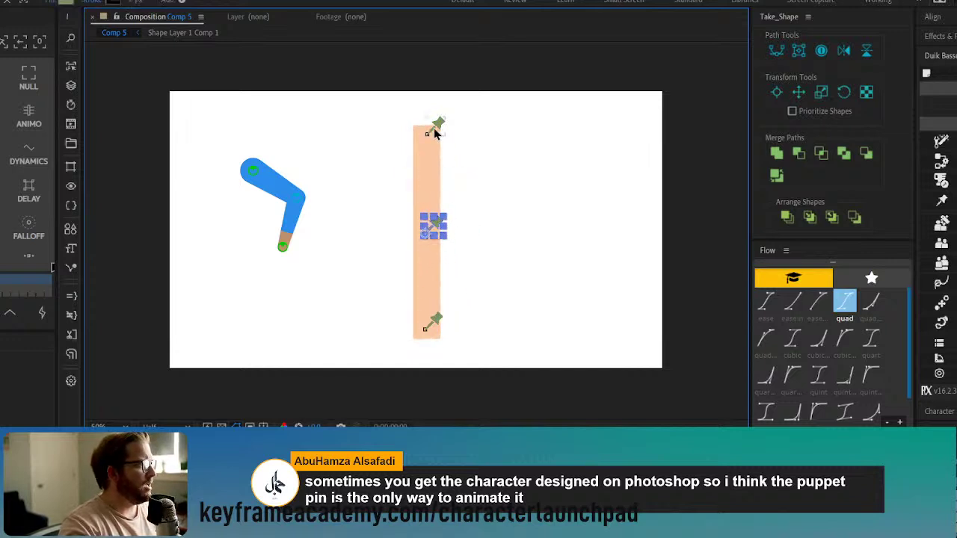
{"action": "left_click", "coordinate": [435, 130]}
{"action": "left_click", "coordinate": [433, 323]}
{"action": "left_click", "coordinate": [436, 226], "text": "shift"}
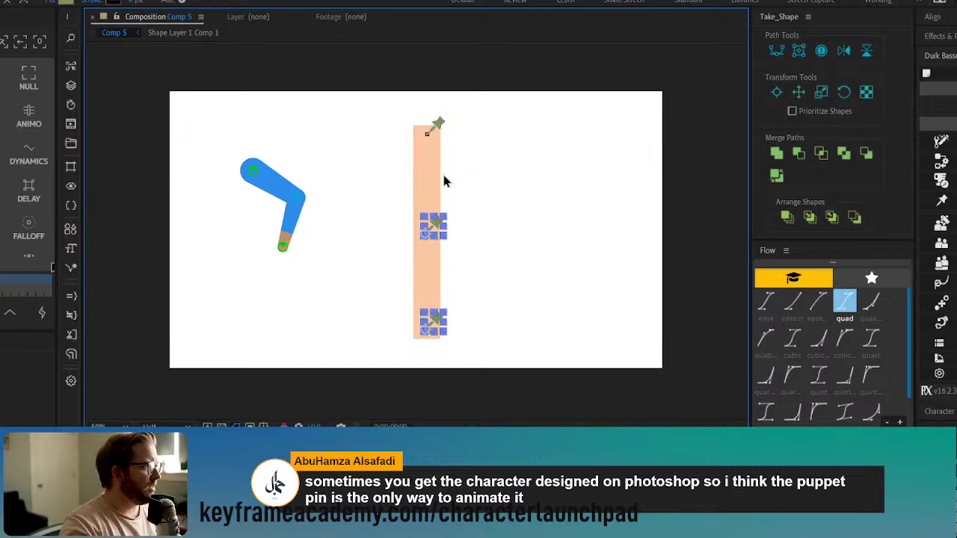
{"action": "left_click", "coordinate": [438, 129], "text": "shift"}
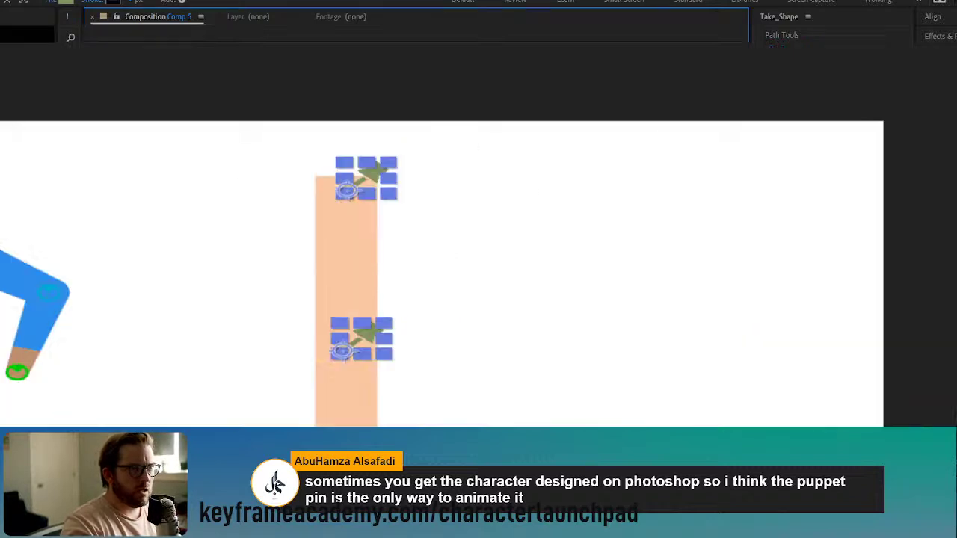
{"action": "left_click", "coordinate": [941, 141]}
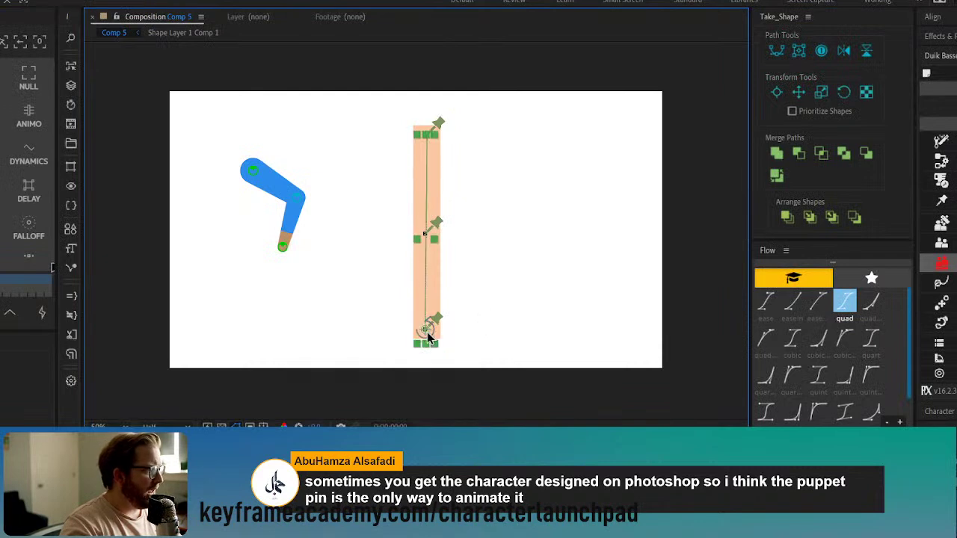
Step: Pose the rigged bar with its end controller, swinging it to both sides and leaving it curved up to the right
{"action": "left_click_drag", "start_coordinate": [425, 329], "coordinate": [378, 289]}
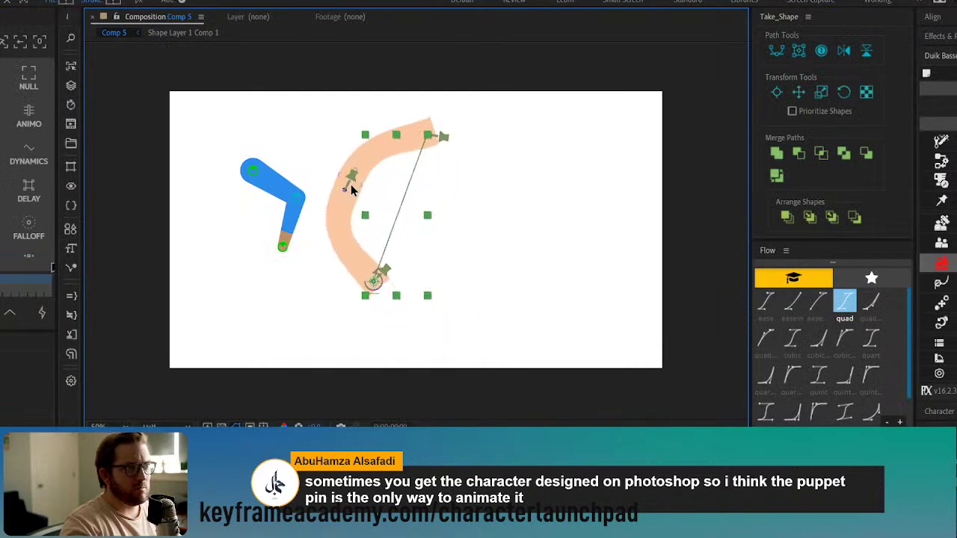
{"action": "left_click_drag", "start_coordinate": [377, 280], "coordinate": [498, 220]}
{"action": "left_click", "coordinate": [412, 232]}
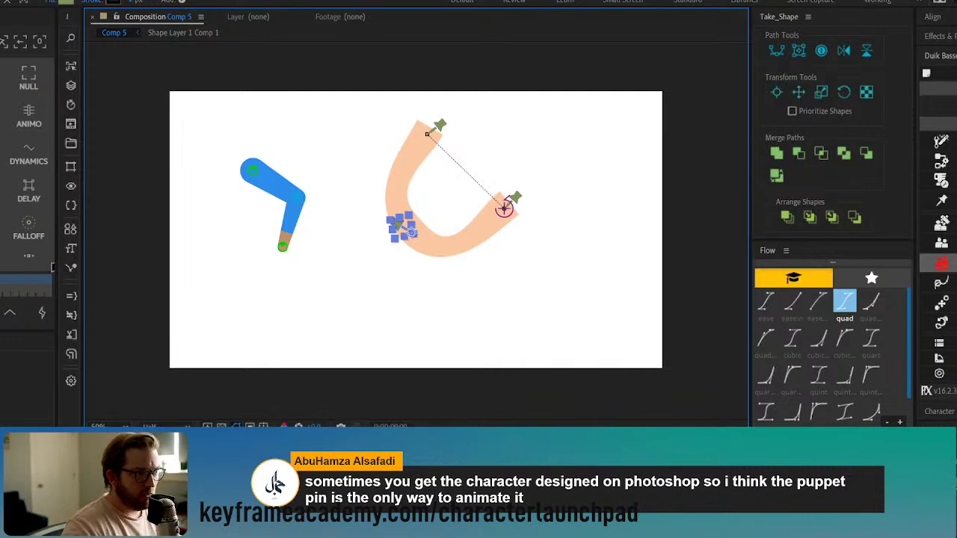
{"action": "left_click", "coordinate": [505, 212]}
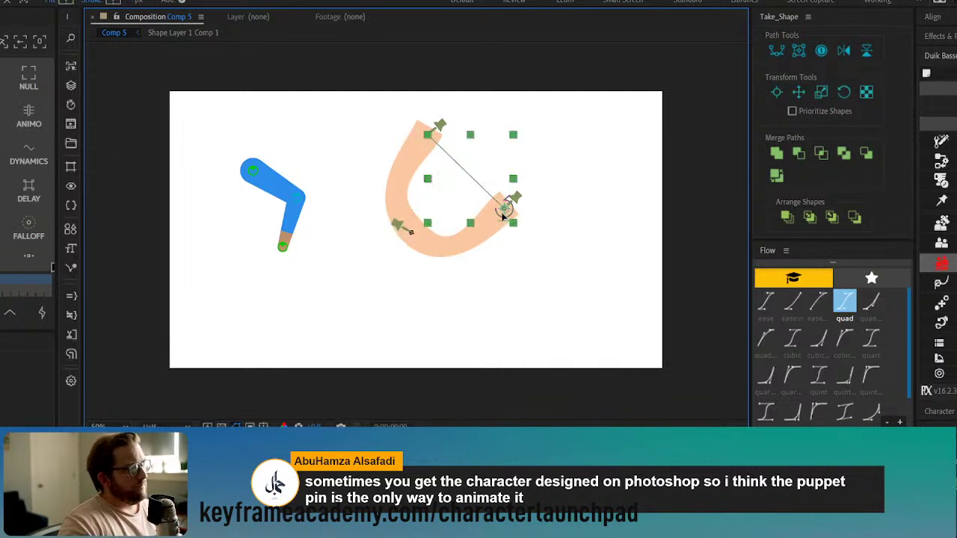
{"action": "left_click_drag", "start_coordinate": [504, 215], "coordinate": [429, 319]}
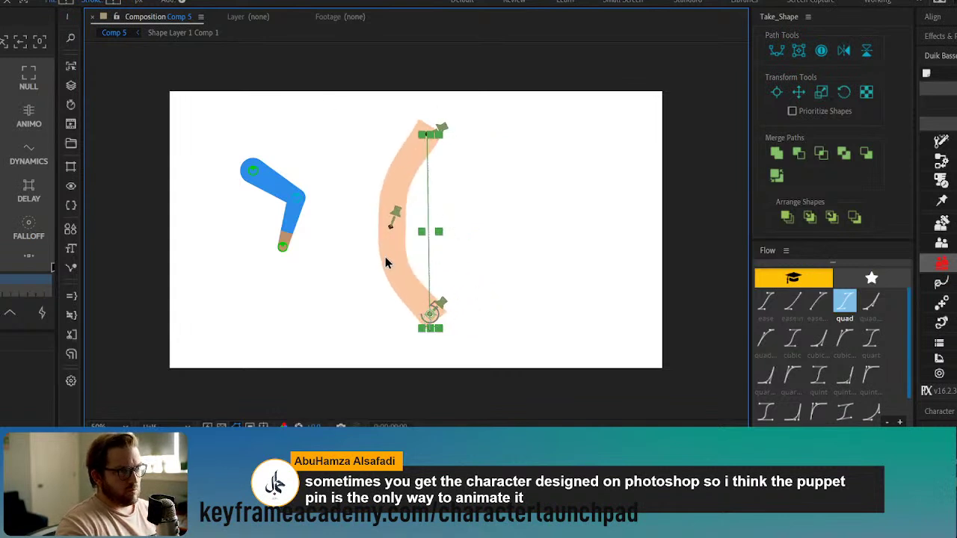
{"action": "left_click_drag", "start_coordinate": [429, 314], "coordinate": [469, 233]}
{"action": "mouse_move", "coordinate": [500, 184]}
{"action": "left_mouse_down"}
{"action": "mouse_move", "coordinate": [499, 173]}
{"action": "mouse_move", "coordinate": [491, 181]}
{"action": "left_mouse_up"}
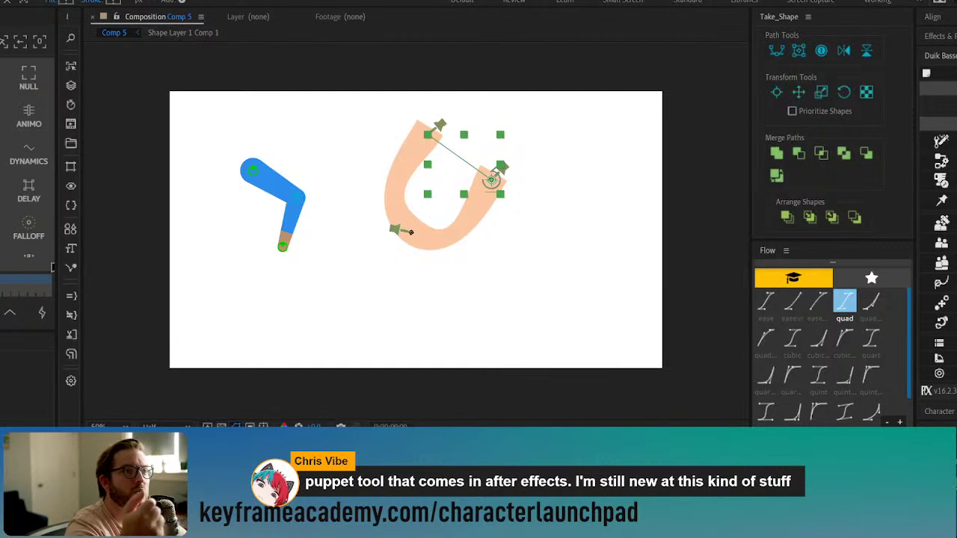
{"action": "key", "text": "alt+Tab"}
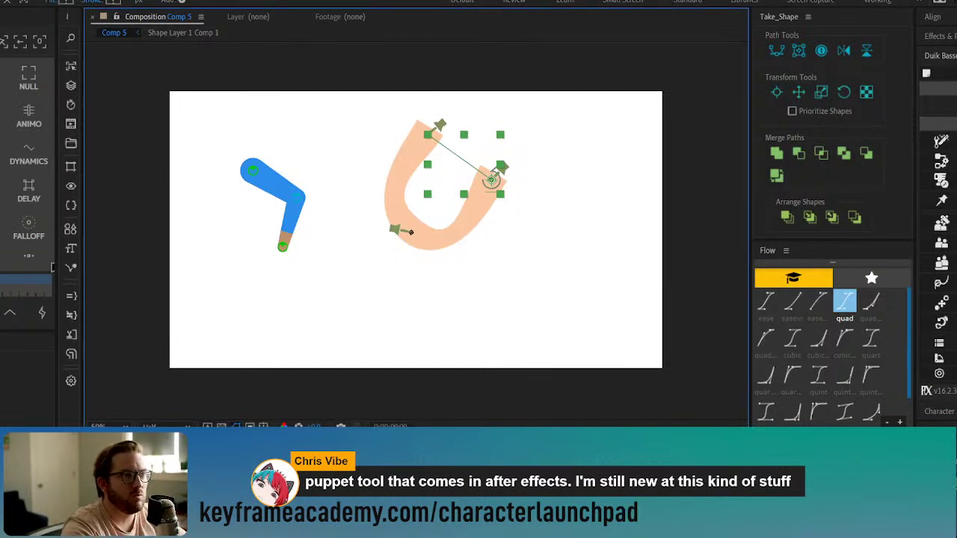